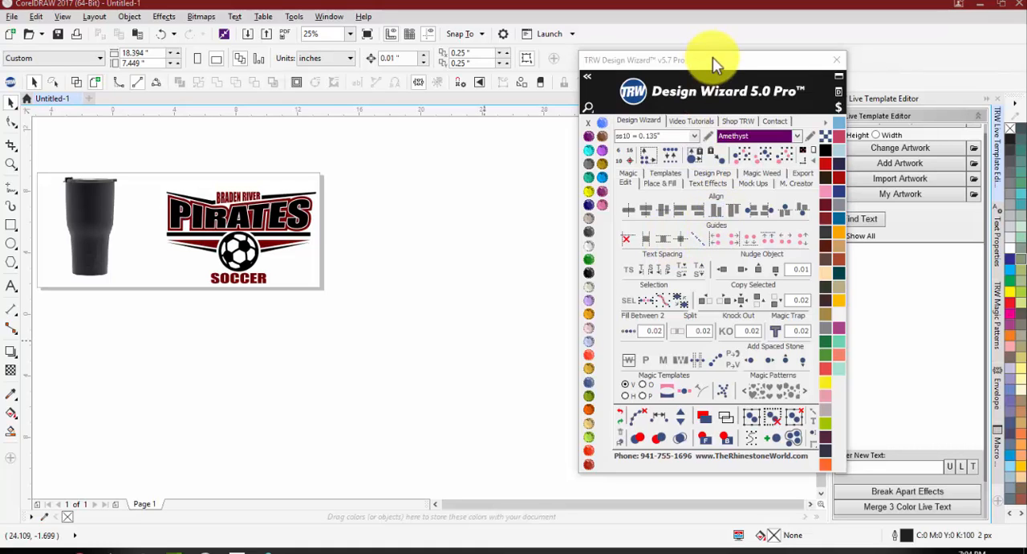
Step: Reposition the Design Wizard window, show its Magic tools and reveal all of the Live Template Editor options
{"action": "left_click_drag", "start_coordinate": [670, 64], "coordinate": [604, 100]}
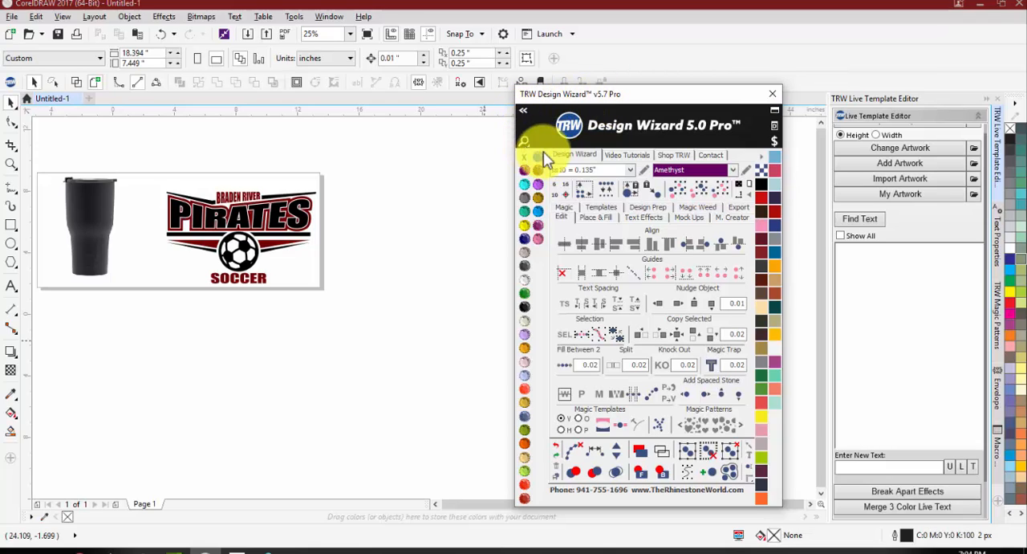
{"action": "left_click", "coordinate": [562, 216]}
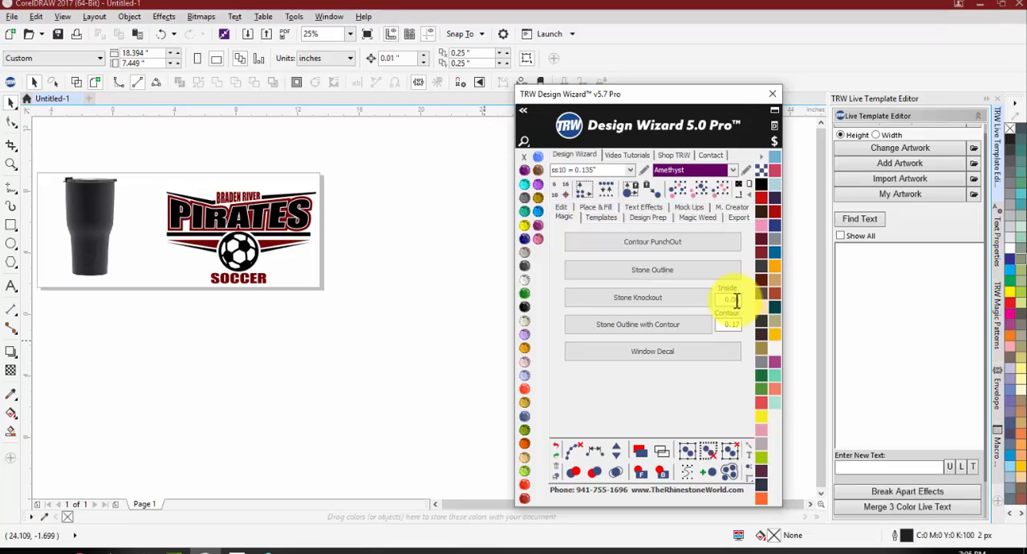
{"action": "scroll", "coordinate": [876, 266], "scroll_direction": "up", "scroll_amount": 2}
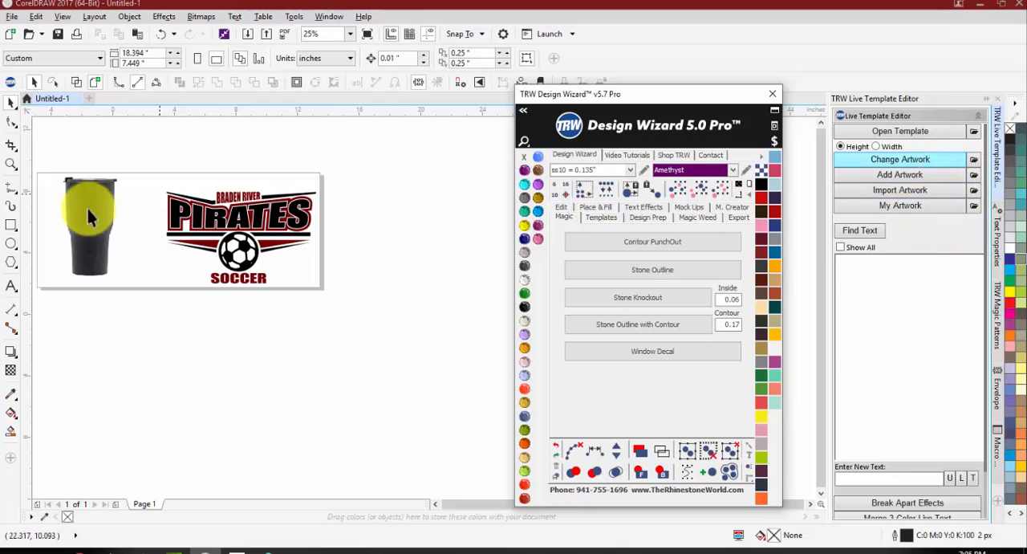
Step: Select the soccer ball and examine the Import Artwork file browser and its default folder setting
{"action": "left_click", "coordinate": [248, 251]}
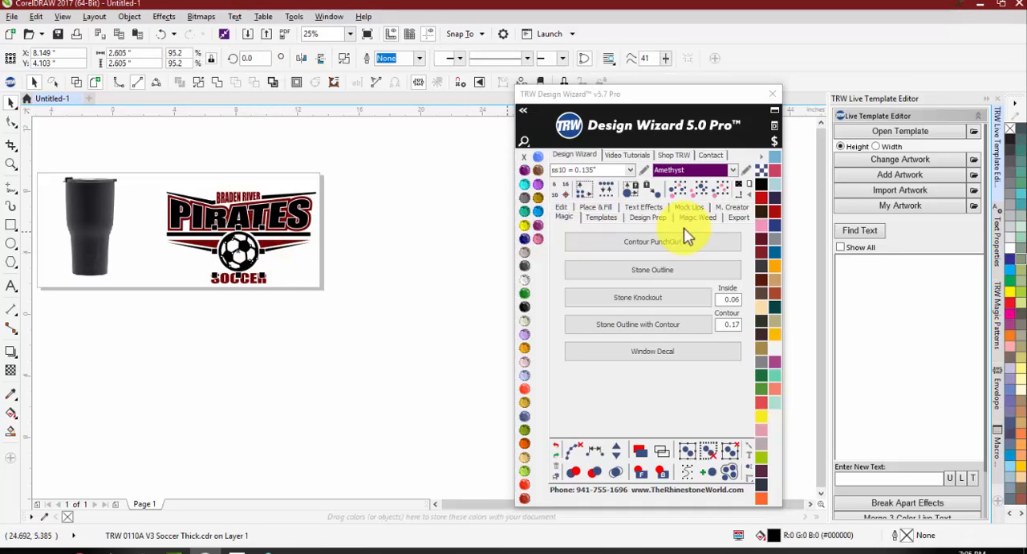
{"action": "left_click", "coordinate": [903, 193]}
{"action": "left_click", "coordinate": [895, 192]}
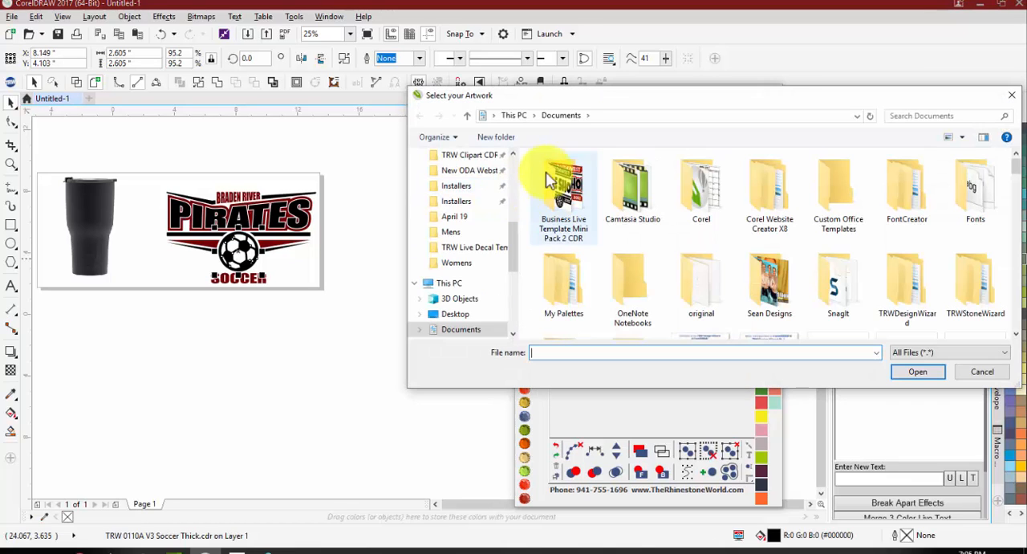
{"action": "left_click", "coordinate": [1016, 100]}
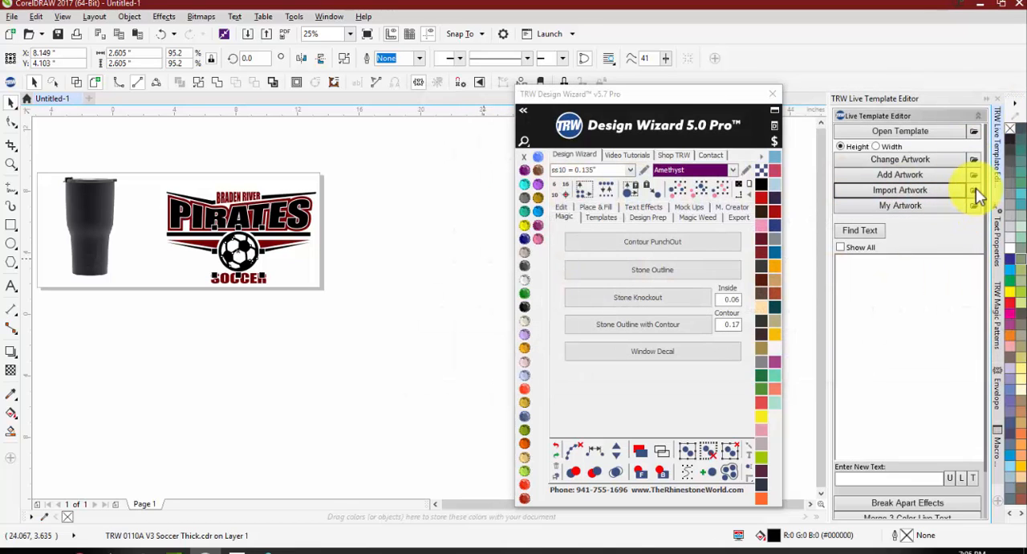
{"action": "left_click", "coordinate": [975, 190]}
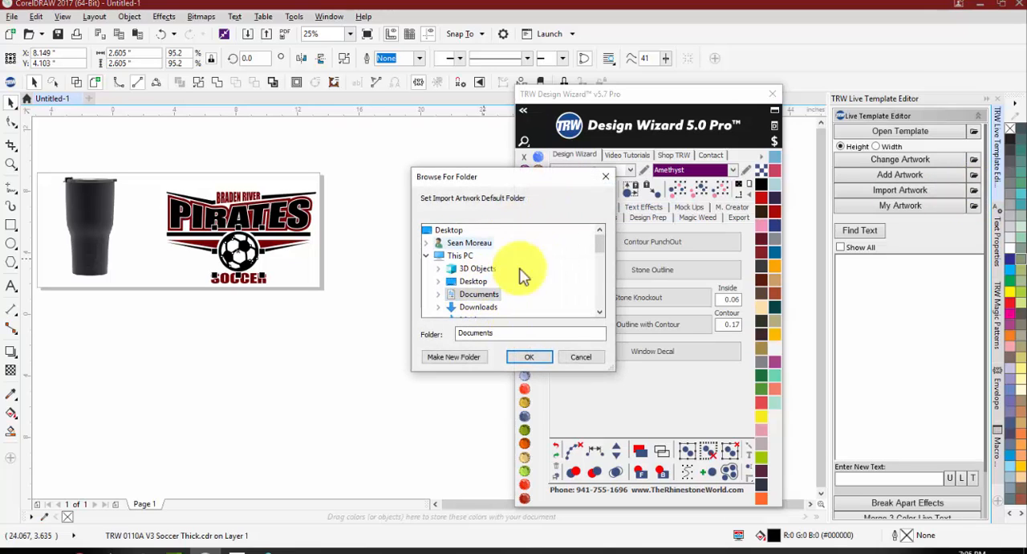
{"action": "left_click", "coordinate": [584, 361]}
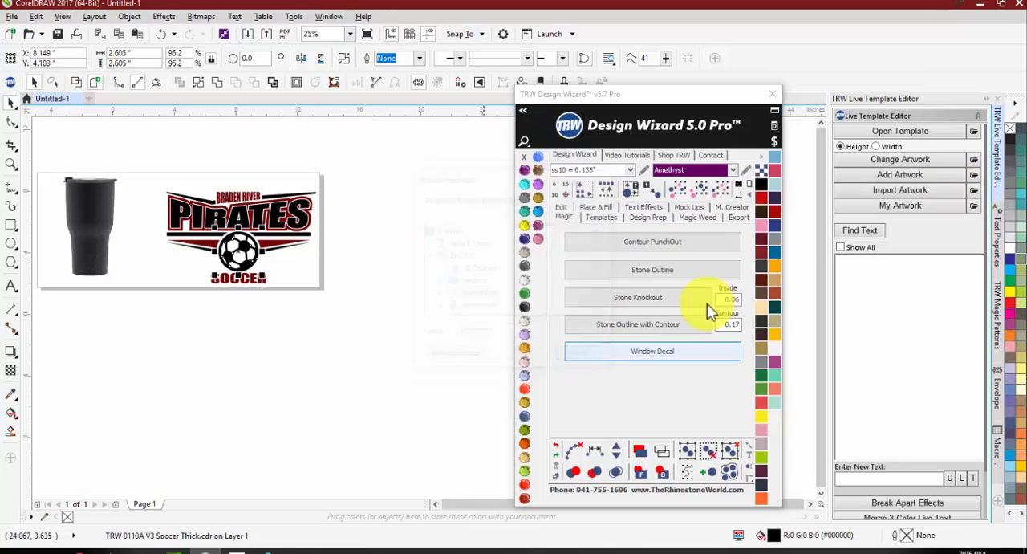
{"action": "left_click", "coordinate": [895, 191]}
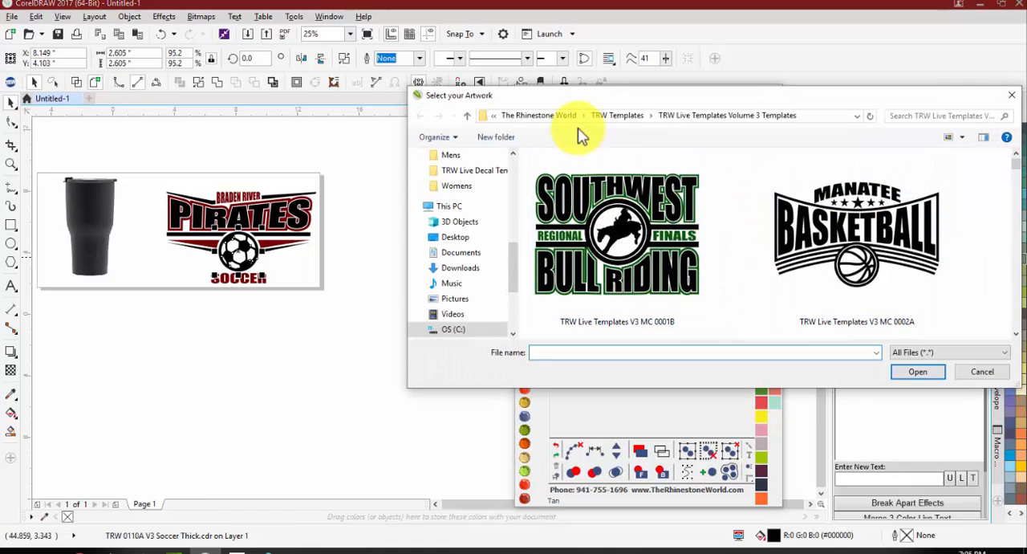
{"action": "left_click", "coordinate": [975, 371]}
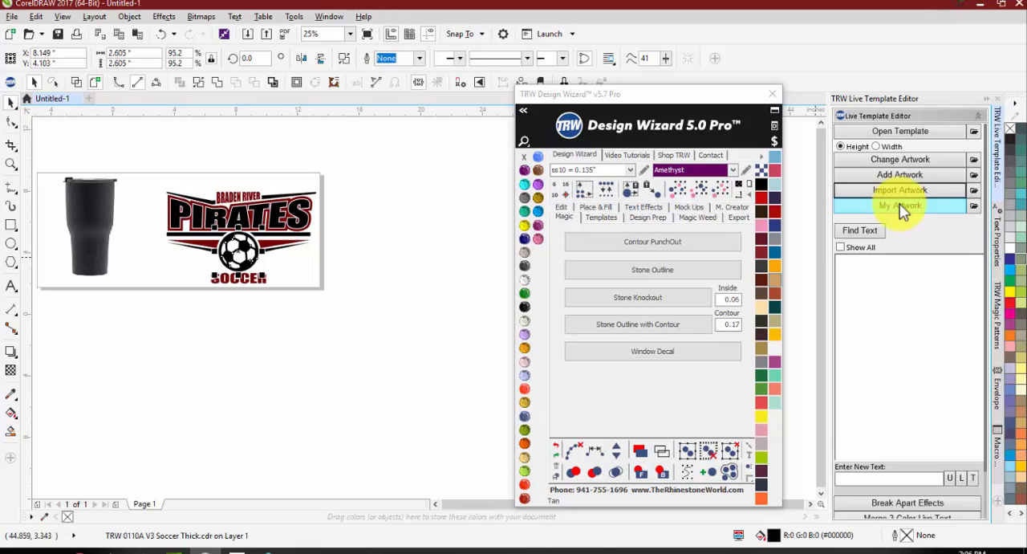
Step: Show the Mock Ups tools, move the Design Wizard window closer to the artwork and clear the current selection
{"action": "left_click", "coordinate": [687, 207]}
{"action": "left_click_drag", "start_coordinate": [664, 92], "coordinate": [665, 74]}
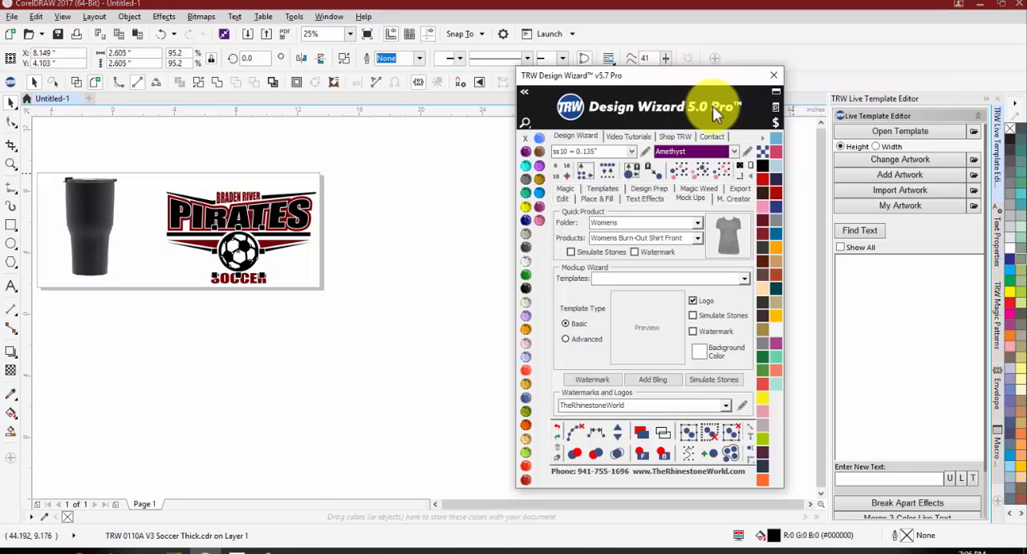
{"action": "left_click_drag", "start_coordinate": [706, 75], "coordinate": [571, 31]}
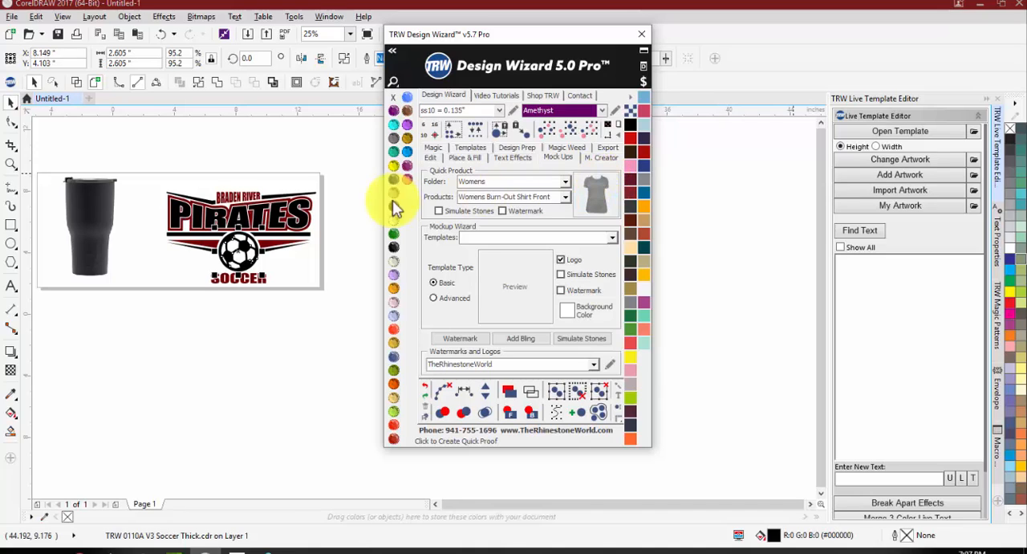
{"action": "left_click", "coordinate": [257, 292]}
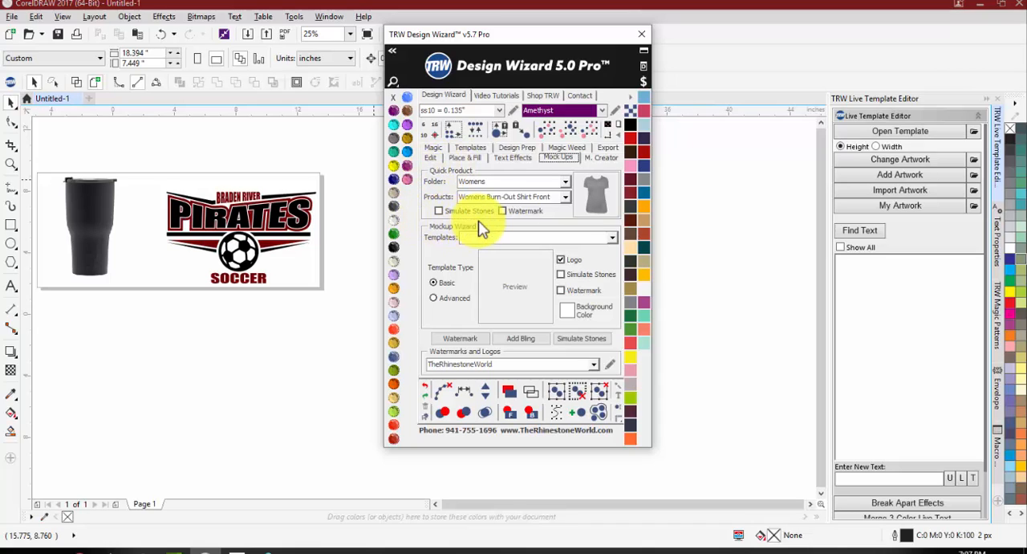
Step: Choose the Mens folder and Mens T-Shirt Front as the quick product for the mockup
{"action": "left_click", "coordinate": [565, 183]}
{"action": "left_click", "coordinate": [251, 247]}
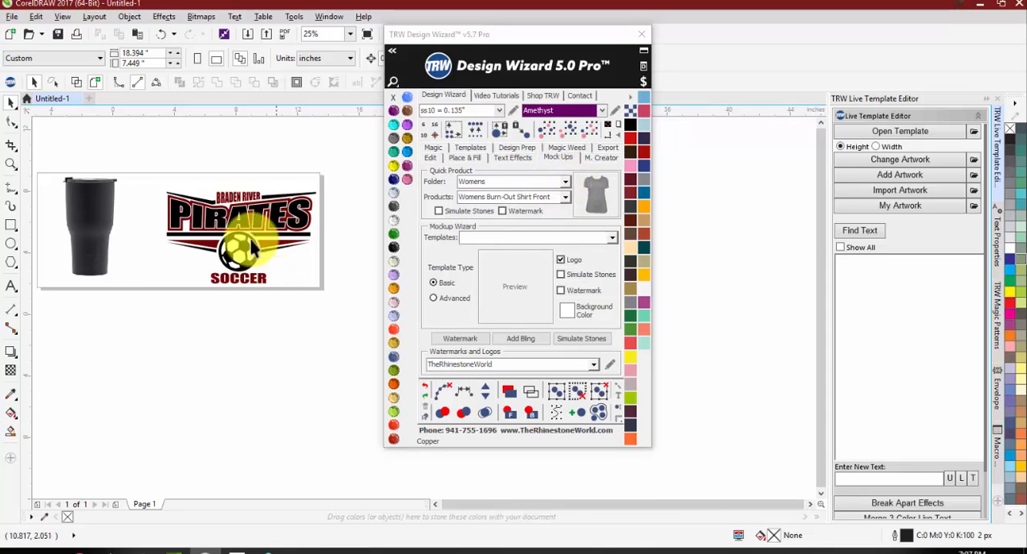
{"action": "scroll", "coordinate": [251, 248], "scroll_direction": "up", "scroll_amount": 2}
{"action": "scroll", "coordinate": [71, 172], "scroll_direction": "down", "scroll_amount": 2}
{"action": "scroll", "coordinate": [83, 182], "scroll_direction": "up", "scroll_amount": 2}
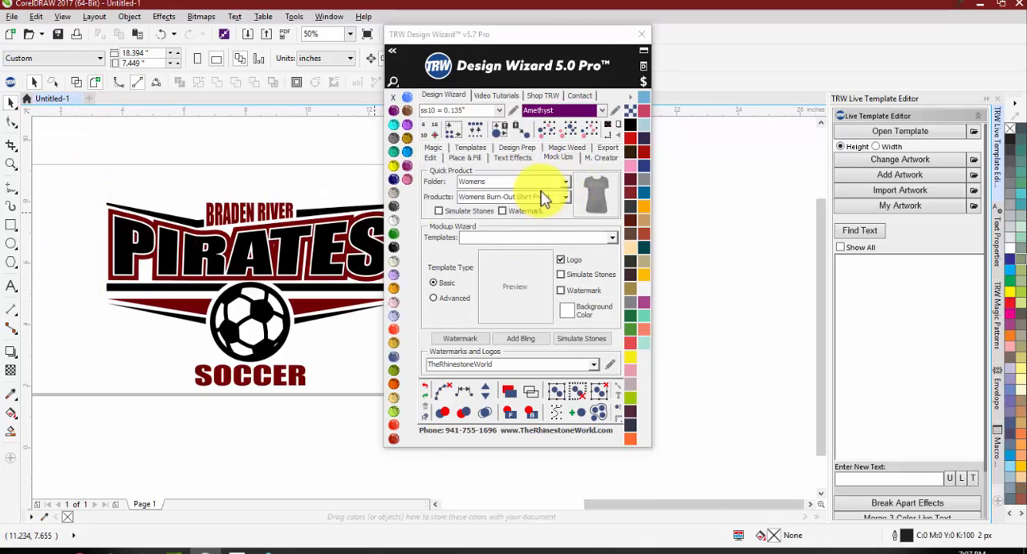
{"action": "left_click", "coordinate": [566, 181]}
{"action": "left_click", "coordinate": [521, 226]}
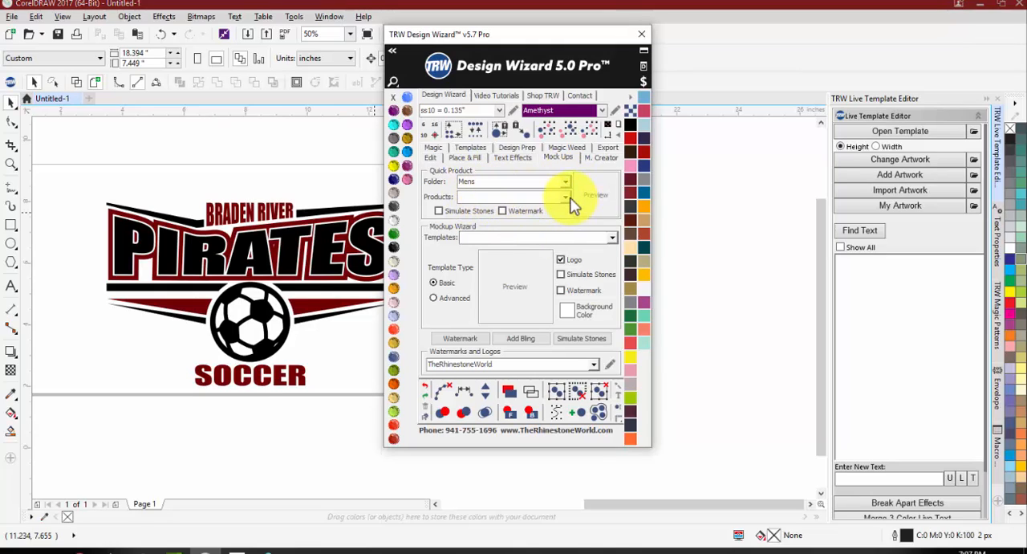
{"action": "left_click", "coordinate": [566, 198]}
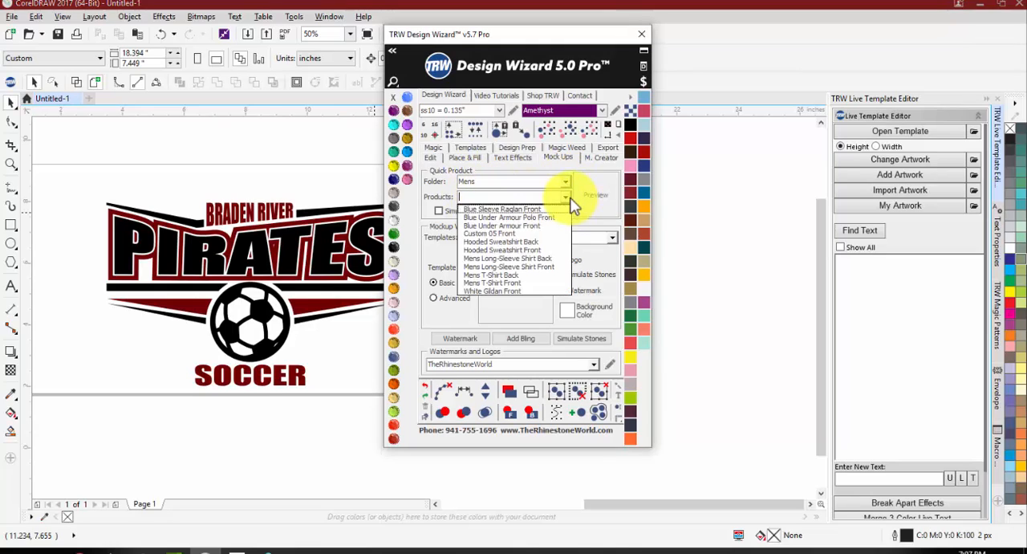
{"action": "left_click", "coordinate": [502, 284]}
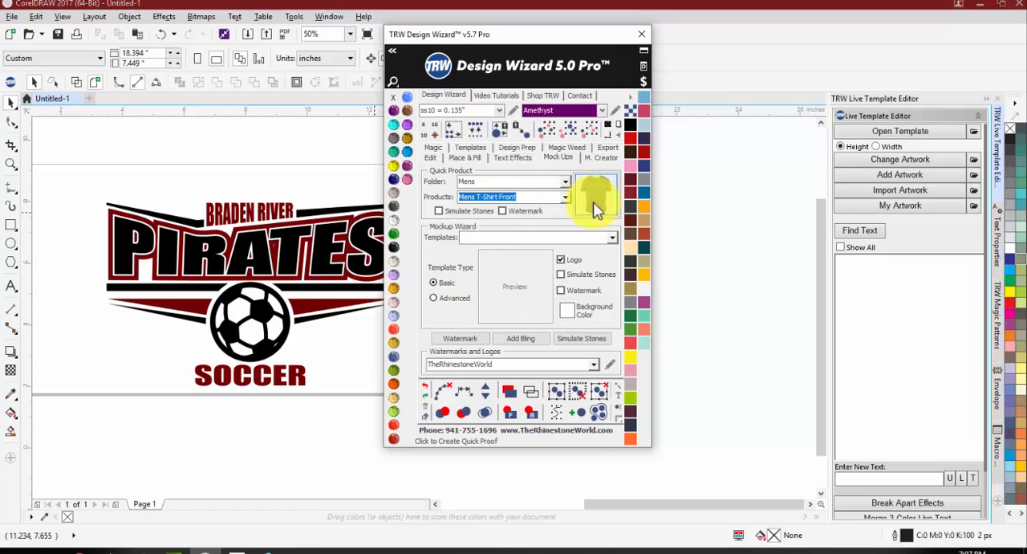
{"action": "left_click", "coordinate": [578, 193]}
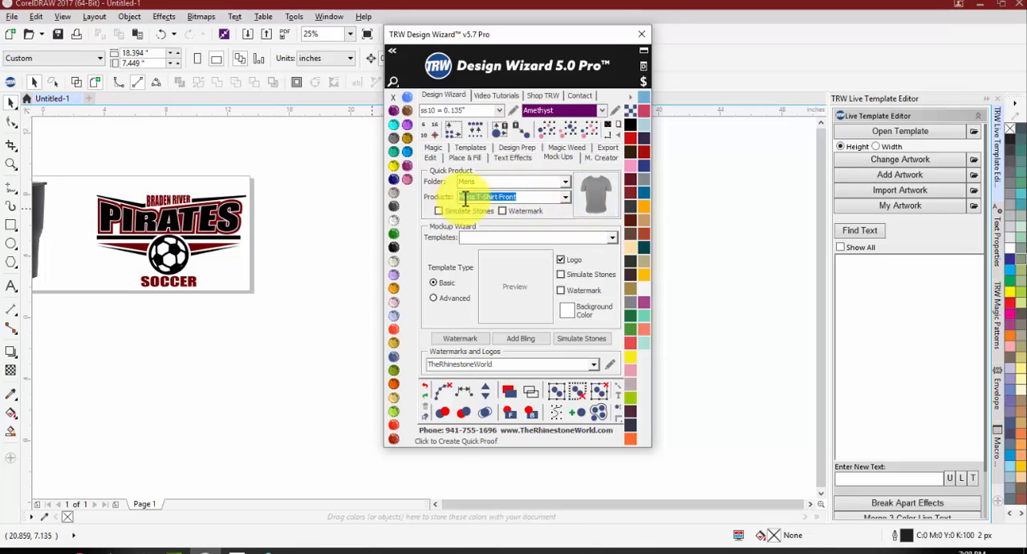
Step: Create a quick proof of the entire Pirates soccer logo on the men's T-shirt, without simulated stones or a watermark
{"action": "left_click", "coordinate": [280, 170]}
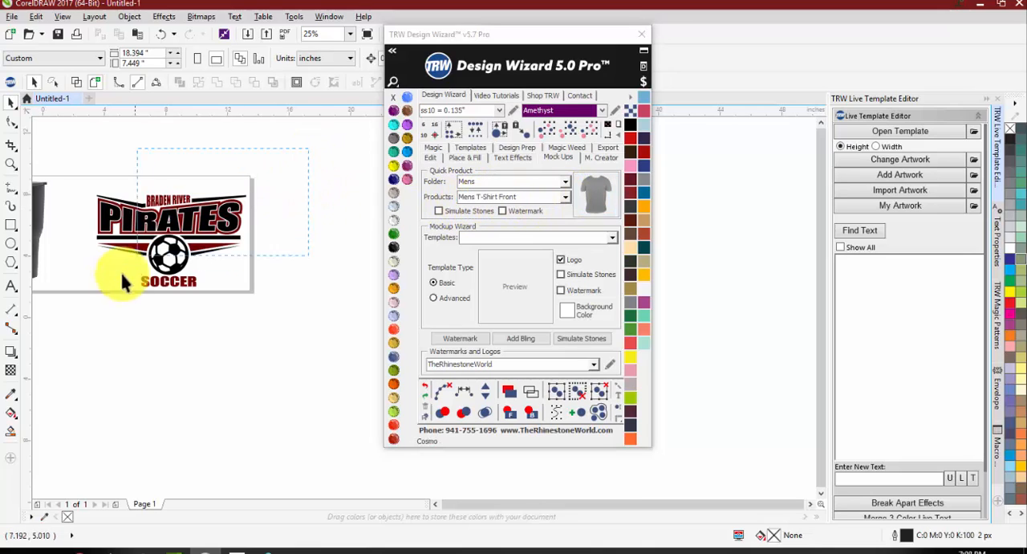
{"action": "left_click_drag", "start_coordinate": [77, 322], "coordinate": [76, 320]}
{"action": "scroll", "coordinate": [80, 213], "scroll_direction": "up", "scroll_amount": 1}
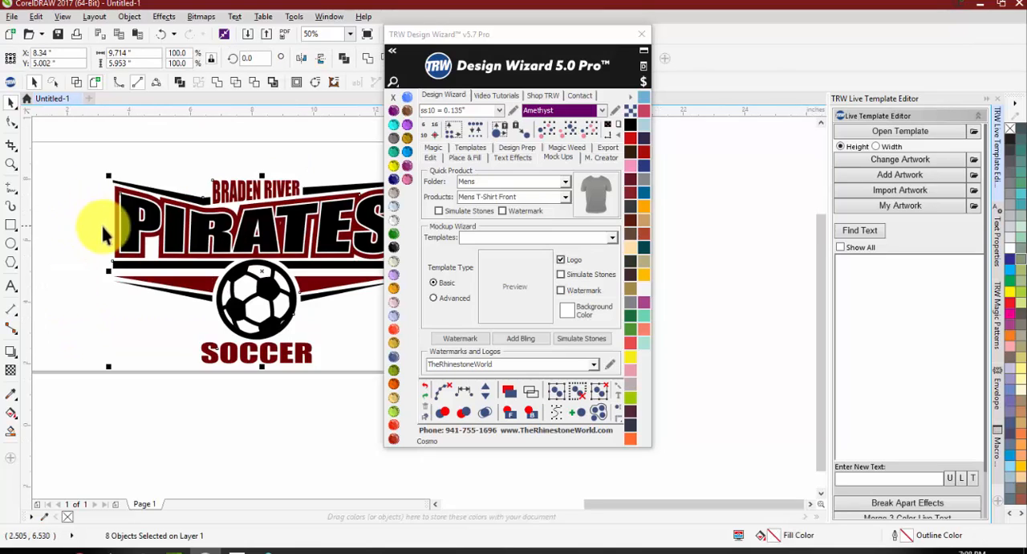
{"action": "scroll", "coordinate": [183, 226], "scroll_direction": "down", "scroll_amount": 1}
{"action": "scroll", "coordinate": [181, 242], "scroll_direction": "up", "scroll_amount": 1}
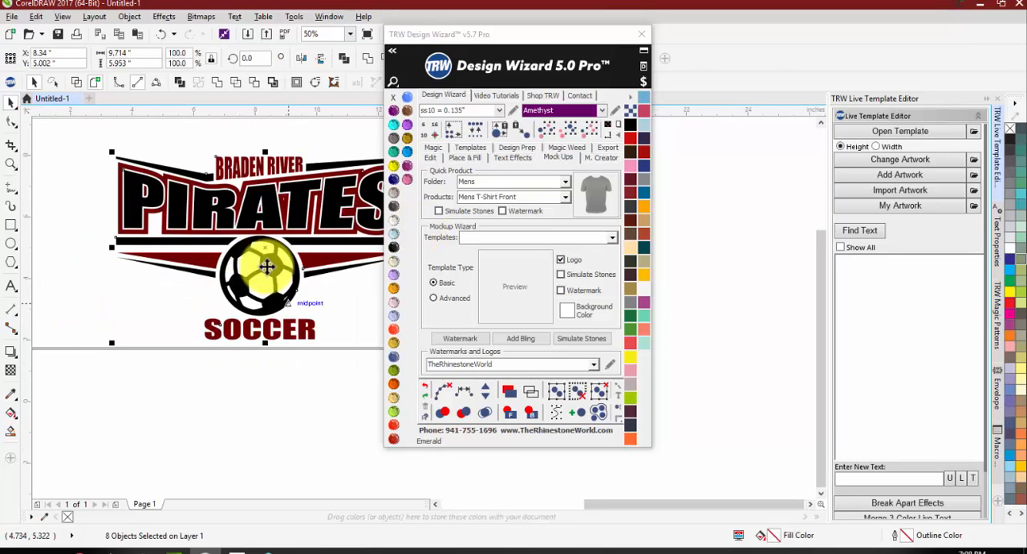
{"action": "left_click", "coordinate": [503, 211]}
{"action": "left_click", "coordinate": [440, 214]}
{"action": "left_click", "coordinate": [511, 212]}
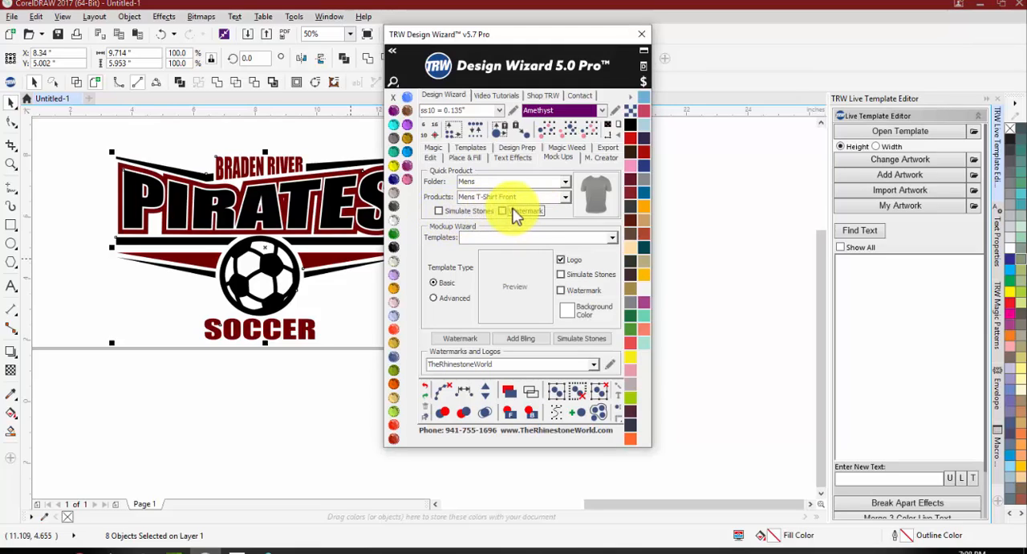
{"action": "left_click", "coordinate": [592, 197]}
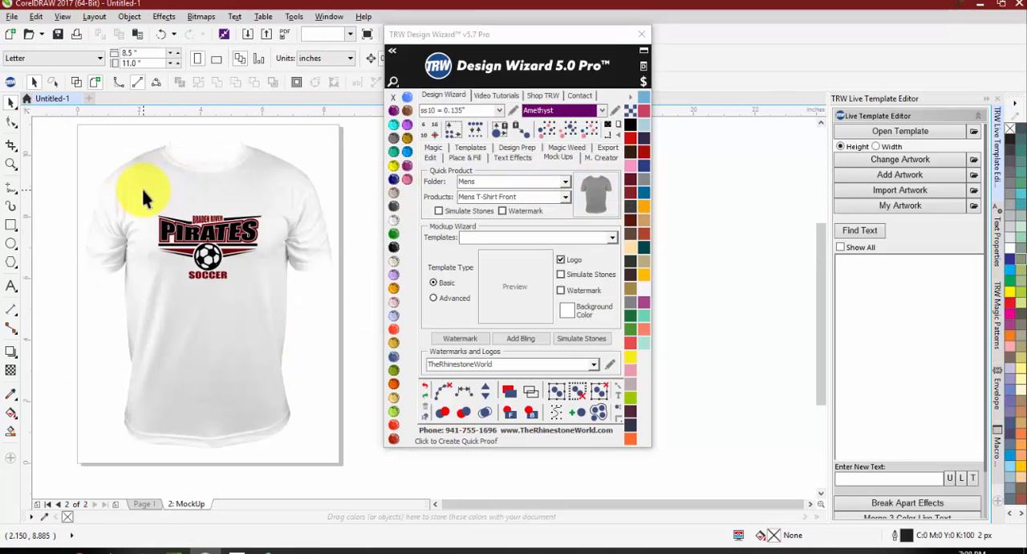
Step: Try several stone colors on the T-shirt mockup, including Citrine and Emerald, ending with Crystal
{"action": "left_click", "coordinate": [141, 186]}
{"action": "left_click", "coordinate": [393, 165]}
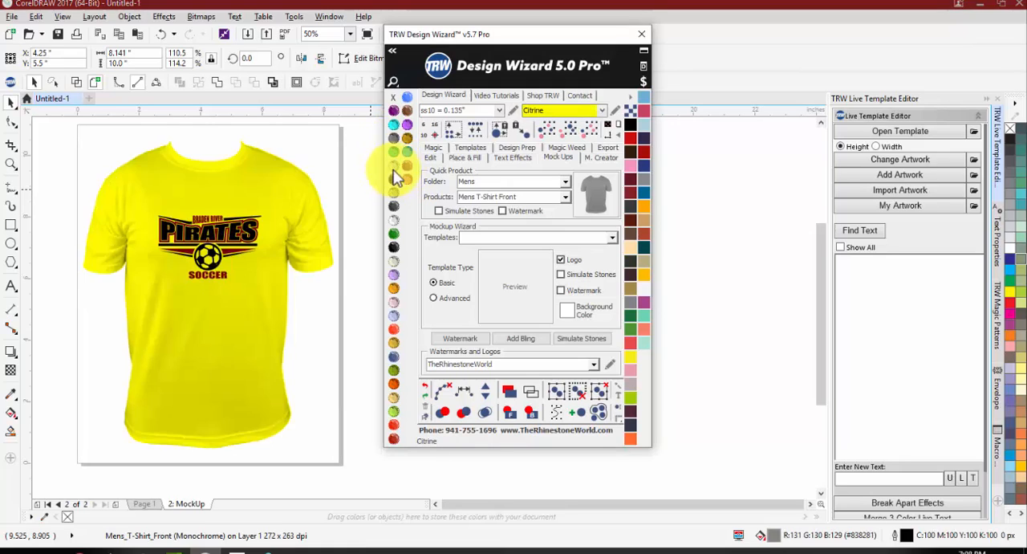
{"action": "left_click", "coordinate": [393, 178]}
{"action": "left_click", "coordinate": [393, 192]}
{"action": "left_click", "coordinate": [394, 233]}
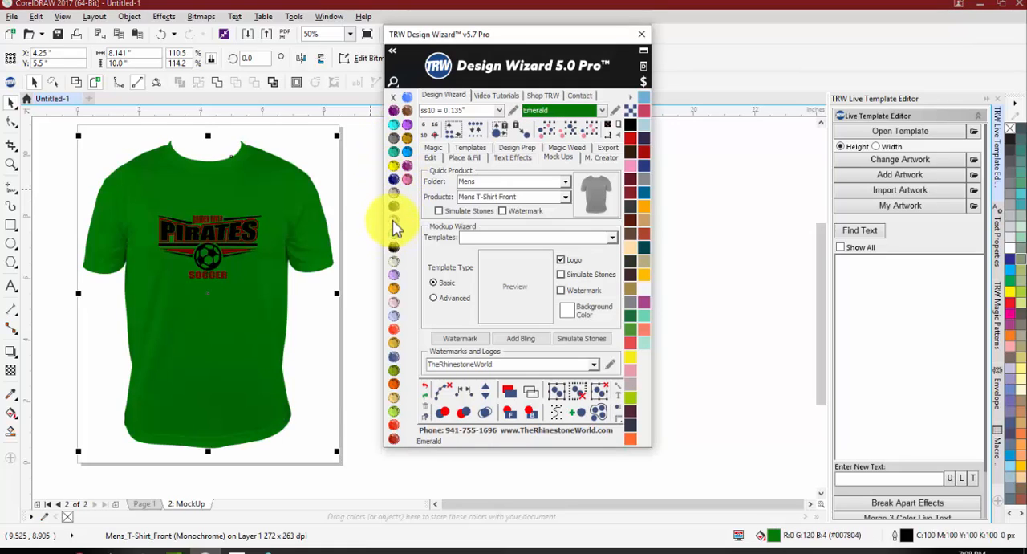
{"action": "left_click", "coordinate": [393, 219]}
Step: Resize the whole logo to about 3.6 by 2.2 inches and place it higher on the shirt's chest
{"action": "left_click_drag", "start_coordinate": [359, 309], "coordinate": [110, 212]}
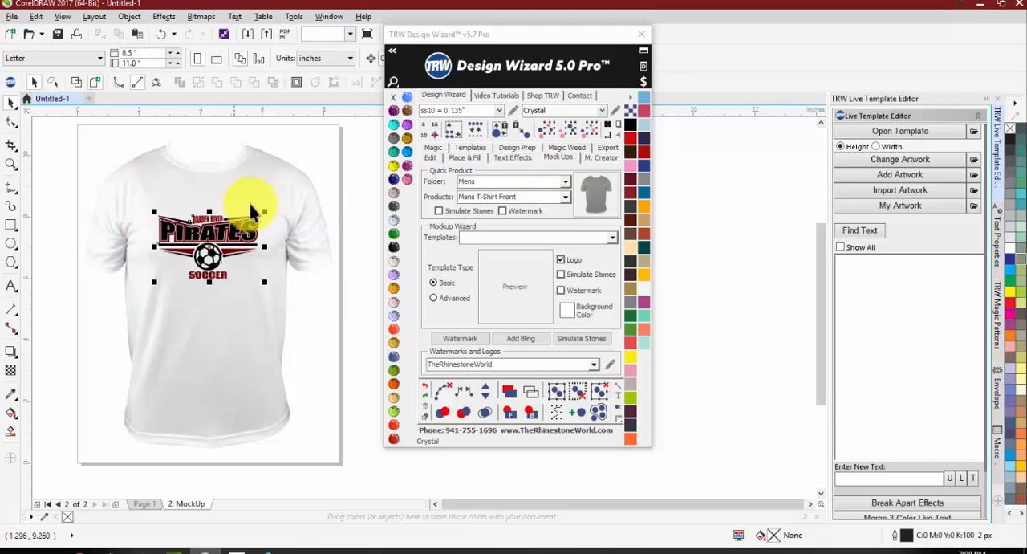
{"action": "left_click_drag", "start_coordinate": [264, 212], "coordinate": [281, 201]}
{"action": "left_click", "coordinate": [303, 321]}
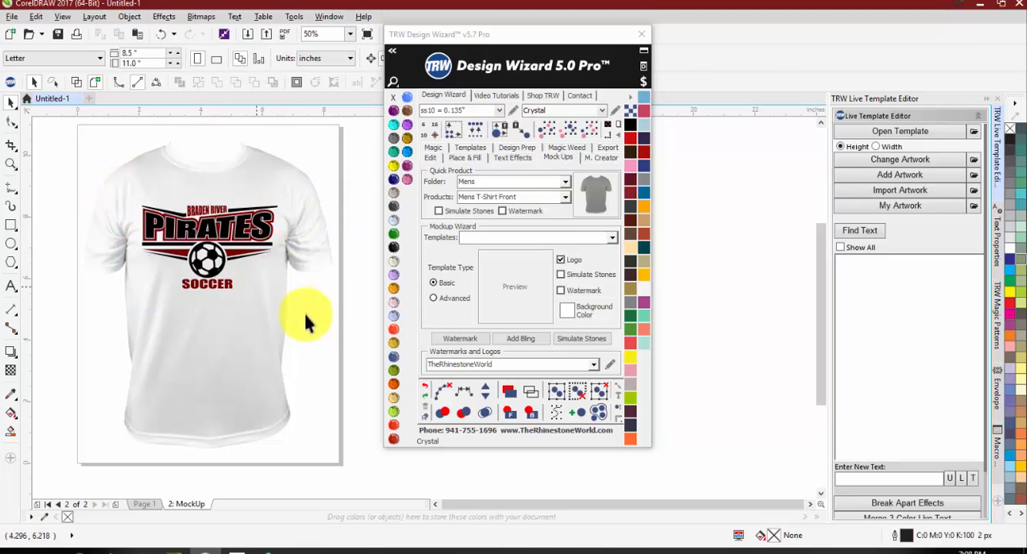
{"action": "left_click_drag", "start_coordinate": [317, 321], "coordinate": [96, 169]}
{"action": "left_click_drag", "start_coordinate": [281, 202], "coordinate": [230, 217]}
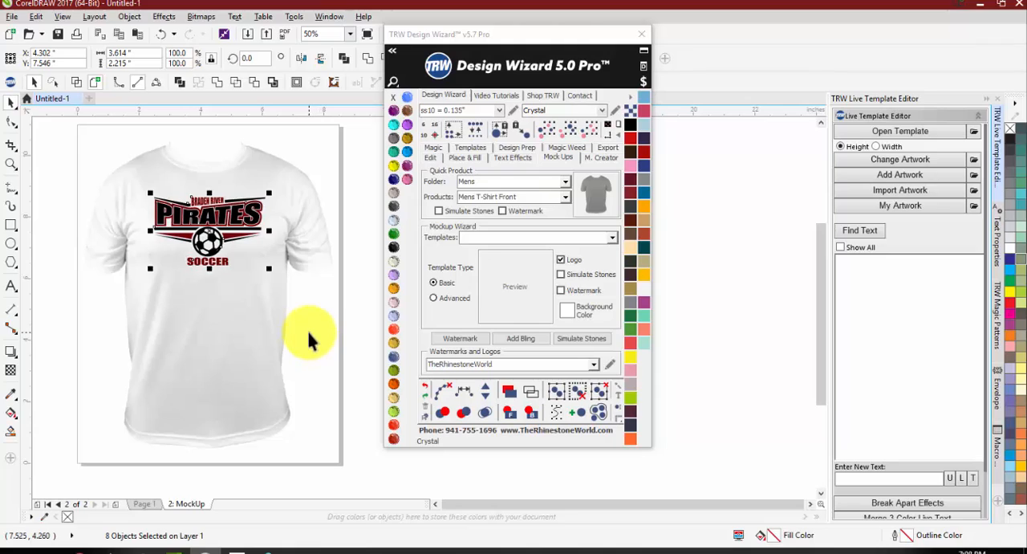
{"action": "key", "text": "Escape"}
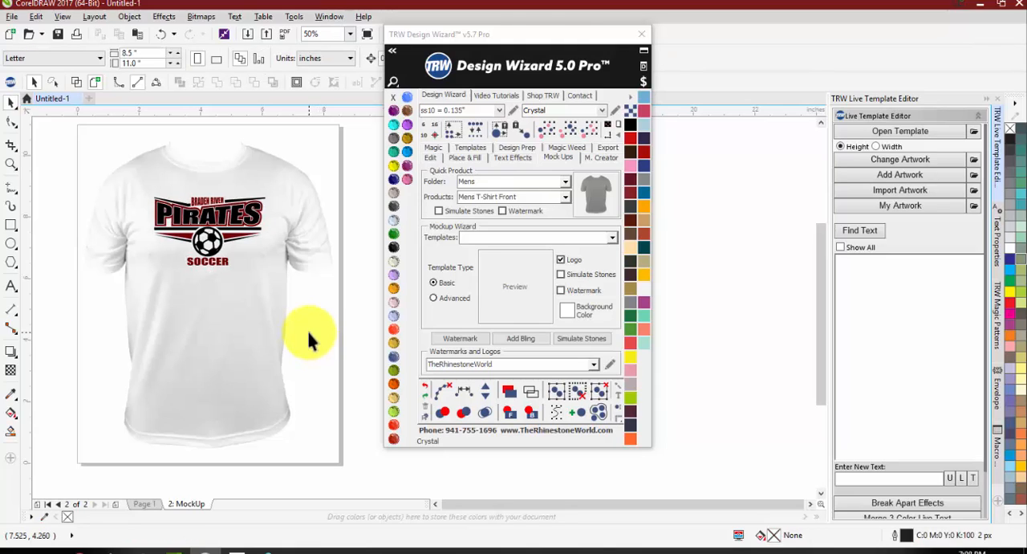
Step: Recolor the T-shirt image behind the logo to Jet Black and deselect it
{"action": "left_click", "coordinate": [195, 319]}
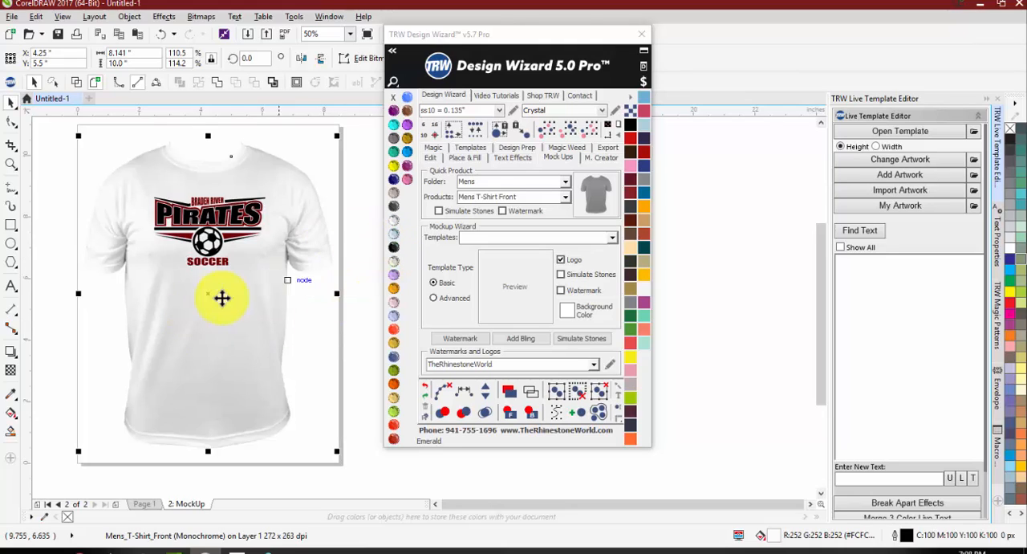
{"action": "scroll", "coordinate": [199, 267], "scroll_direction": "down", "scroll_amount": 1}
{"action": "left_click", "coordinate": [277, 311]}
{"action": "scroll", "coordinate": [208, 269], "scroll_direction": "up", "scroll_amount": 1}
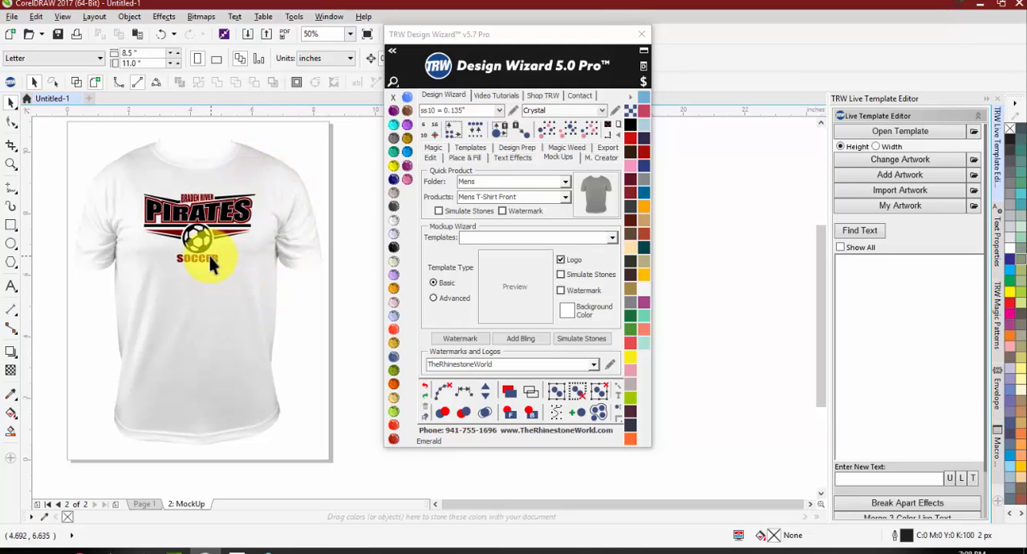
{"action": "left_click", "coordinate": [251, 266]}
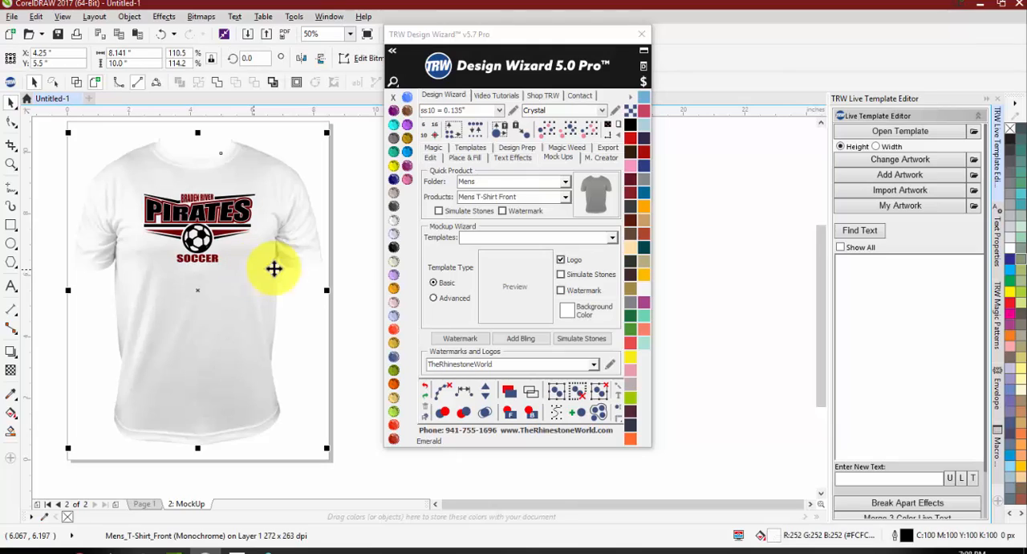
{"action": "left_click", "coordinate": [391, 248]}
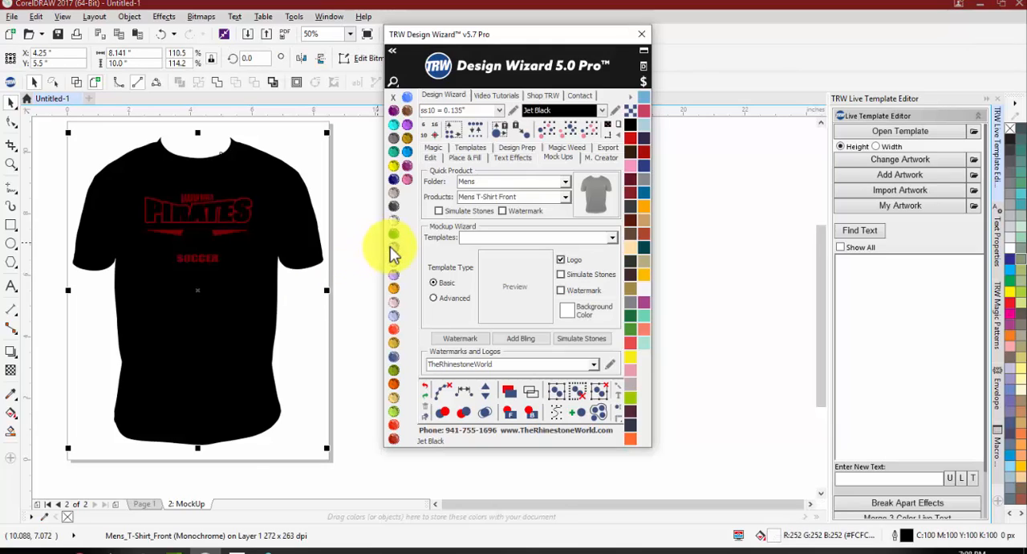
{"action": "left_click", "coordinate": [303, 336]}
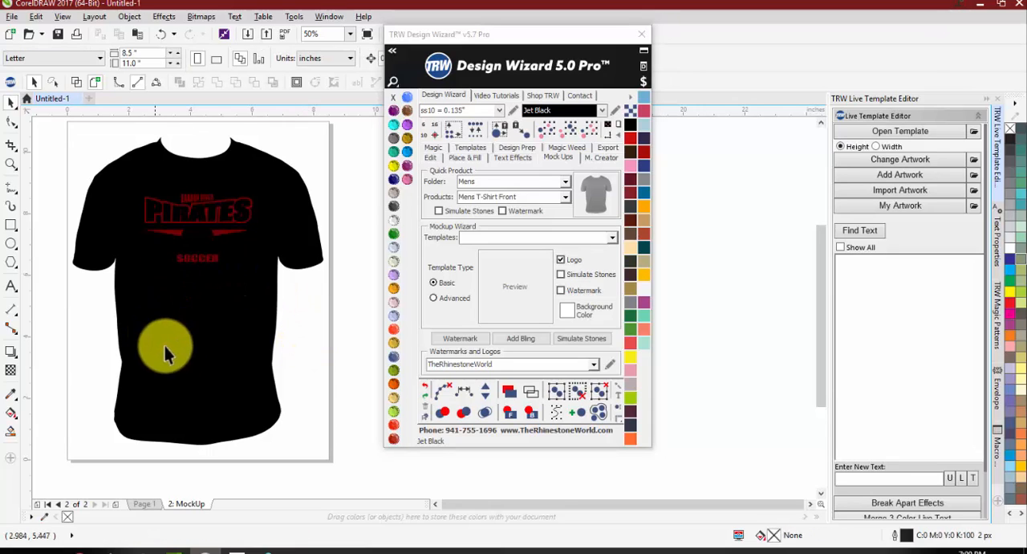
Step: Duplicate the black T-shirt image and place the copy beside the mockup page at X 14 inches
{"action": "left_click", "coordinate": [195, 344]}
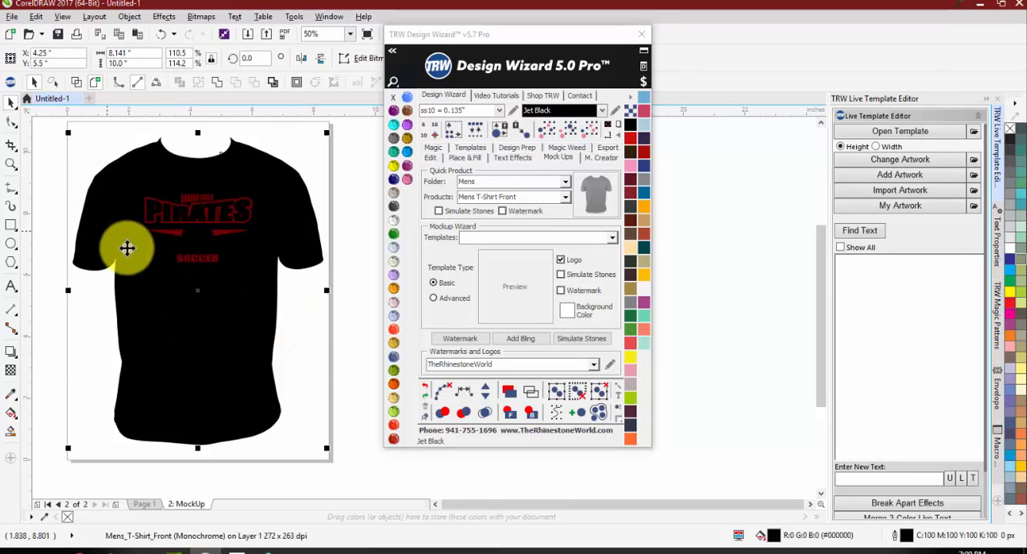
{"action": "scroll", "coordinate": [154, 312], "scroll_direction": "down", "scroll_amount": 1}
{"action": "left_click_drag", "start_coordinate": [159, 317], "coordinate": [311, 322]}
Step: Recolor the T-shirt image behind the Pirates logo to Crystal
{"action": "left_click", "coordinate": [178, 319]}
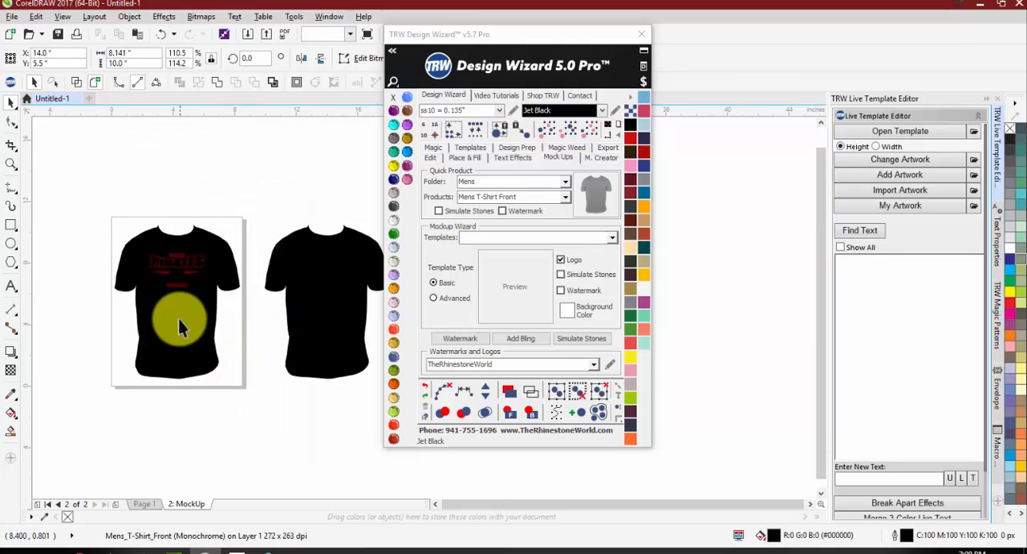
{"action": "left_click", "coordinate": [400, 225]}
{"action": "scroll", "coordinate": [184, 271], "scroll_direction": "up", "scroll_amount": 1}
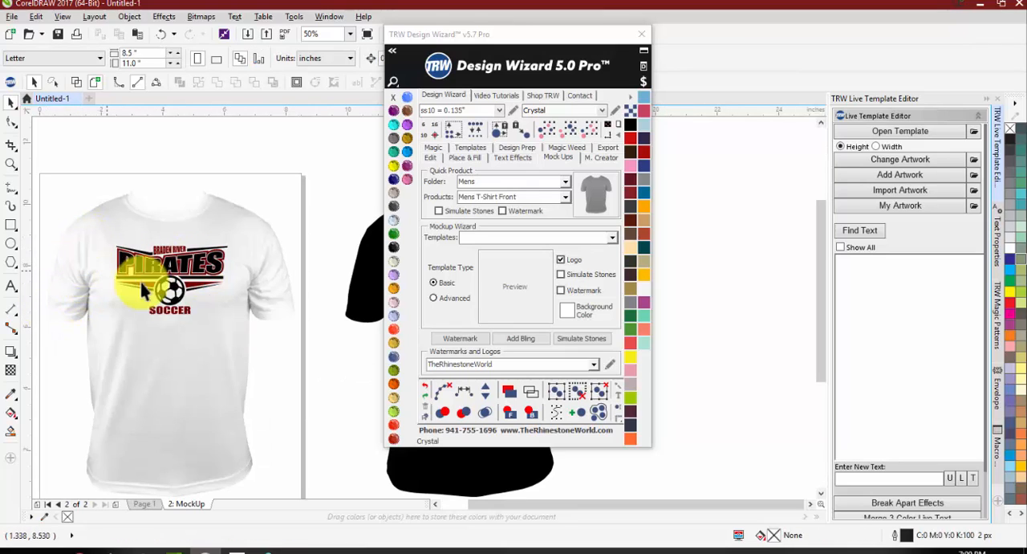
{"action": "scroll", "coordinate": [247, 305], "scroll_direction": "down", "scroll_amount": 1}
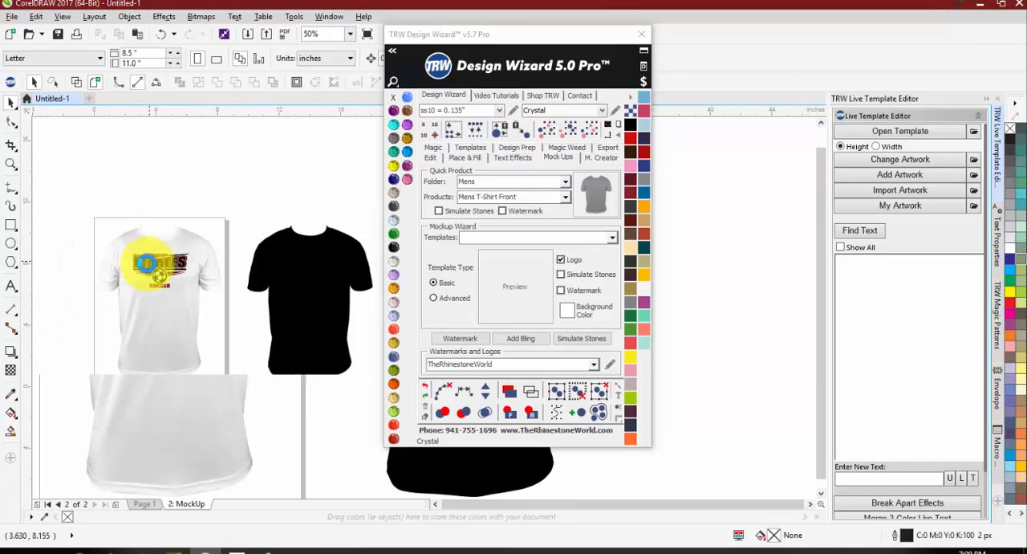
Step: Set the outline color of the black T-shirt copy to Crystal so its fabric shading appears, and deselect it
{"action": "left_click", "coordinate": [325, 285]}
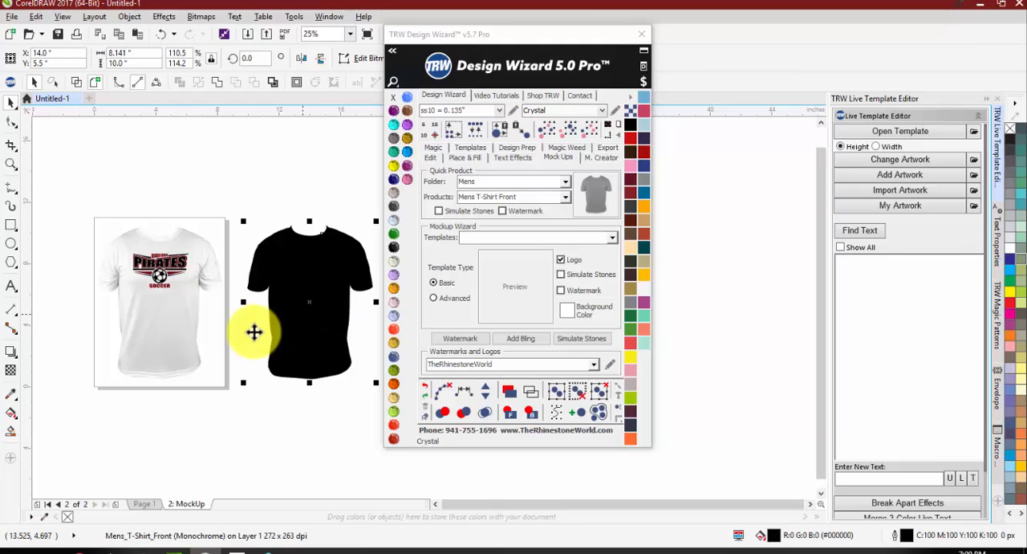
{"action": "left_click", "coordinate": [325, 177]}
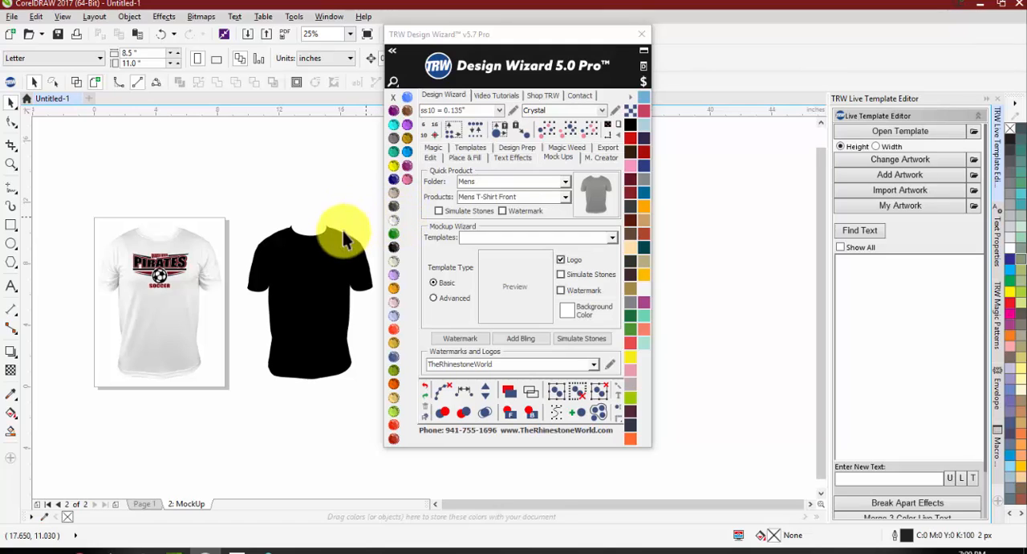
{"action": "left_click", "coordinate": [333, 256]}
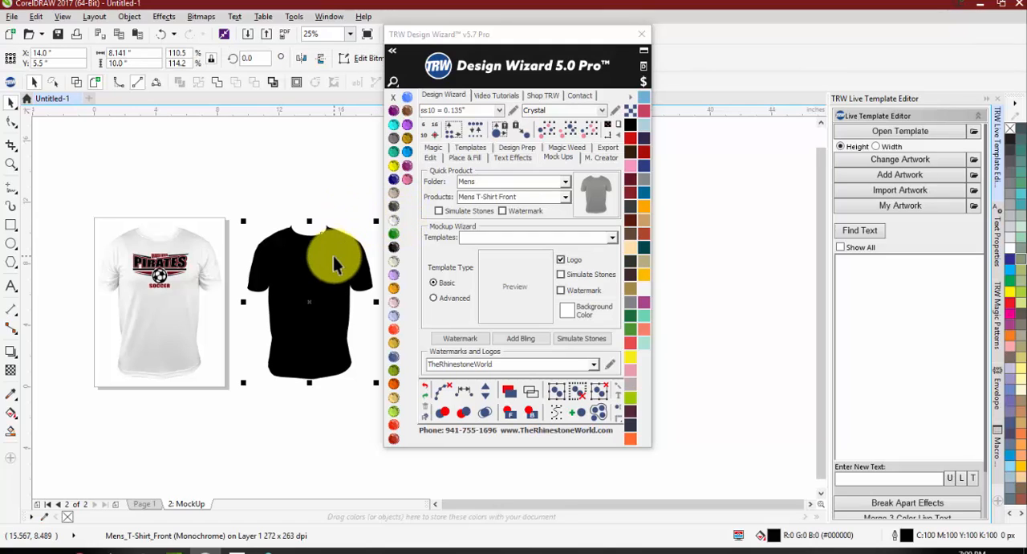
{"action": "right_click", "coordinate": [395, 223]}
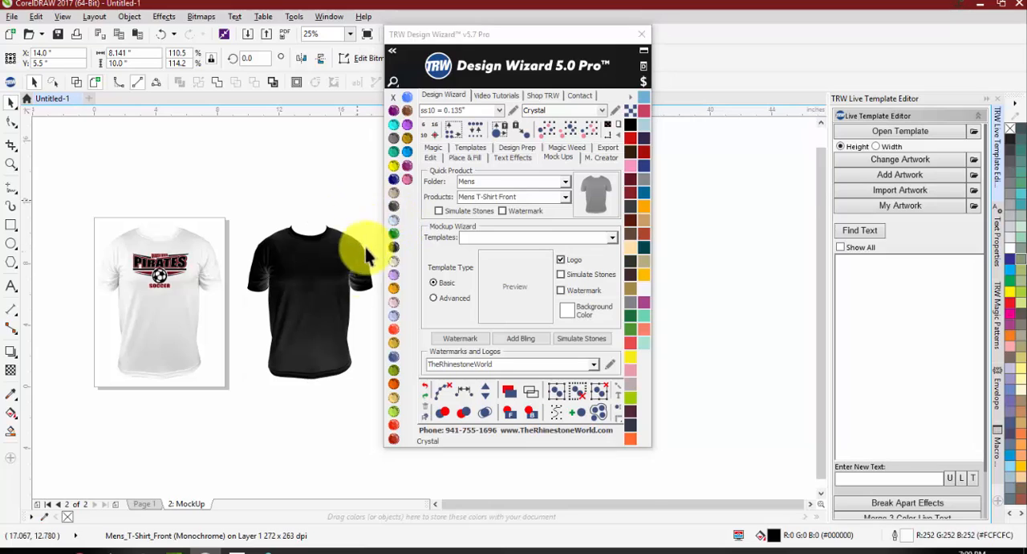
{"action": "left_click", "coordinate": [366, 246]}
{"action": "scroll", "coordinate": [359, 271], "scroll_direction": "up", "scroll_amount": 1}
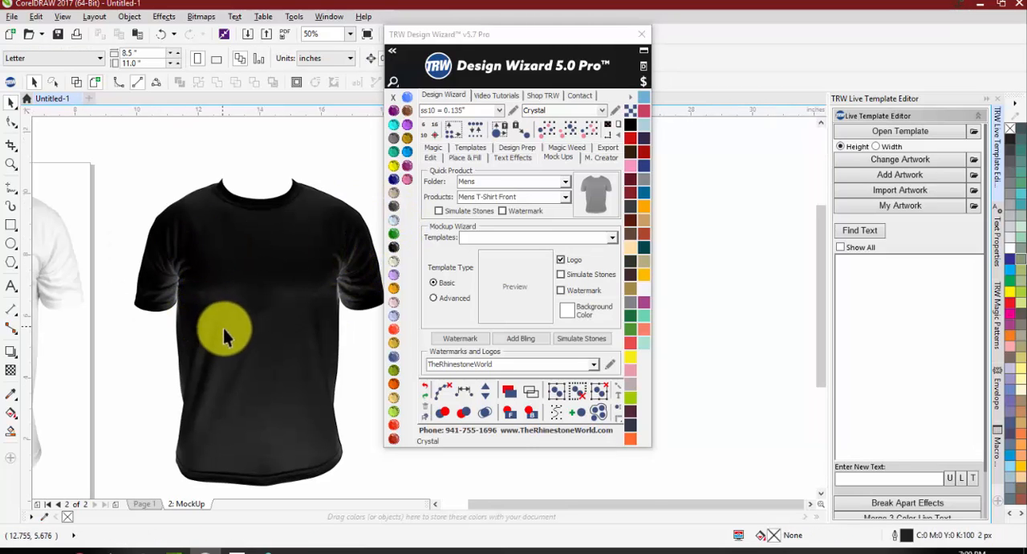
Step: Try Silver as the fill color of the copied T-shirt, and restore Jet Black
{"action": "left_click", "coordinate": [279, 321]}
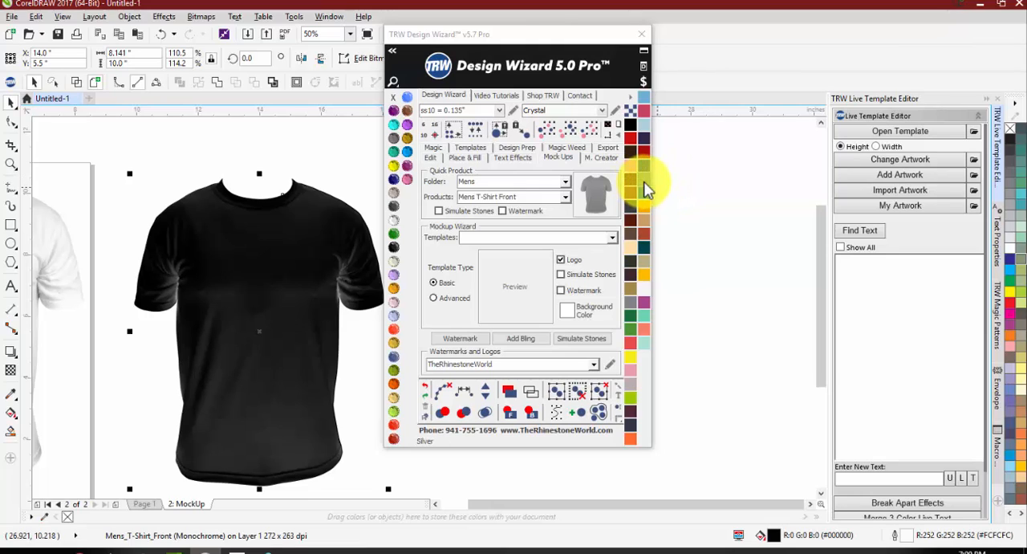
{"action": "left_click", "coordinate": [646, 188]}
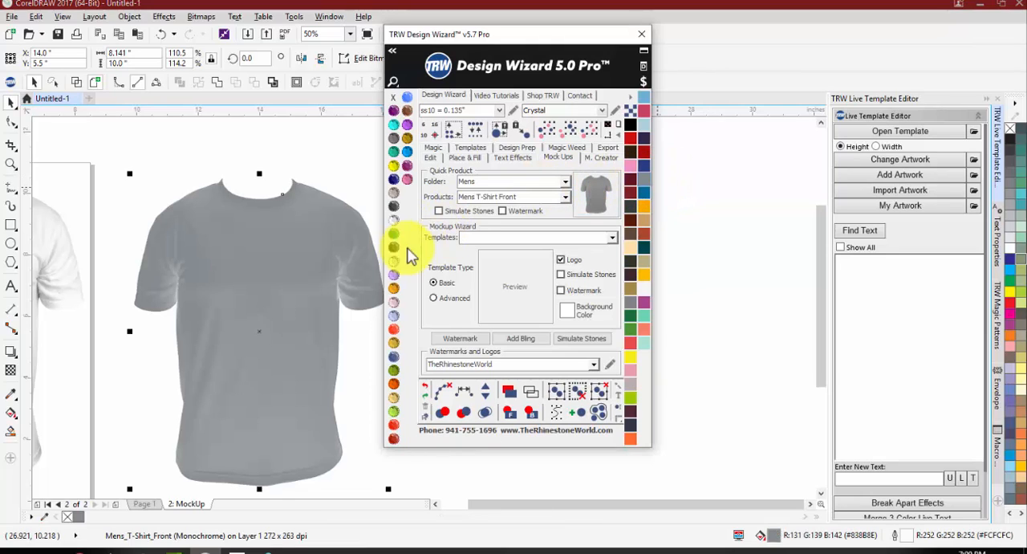
{"action": "left_click", "coordinate": [393, 246]}
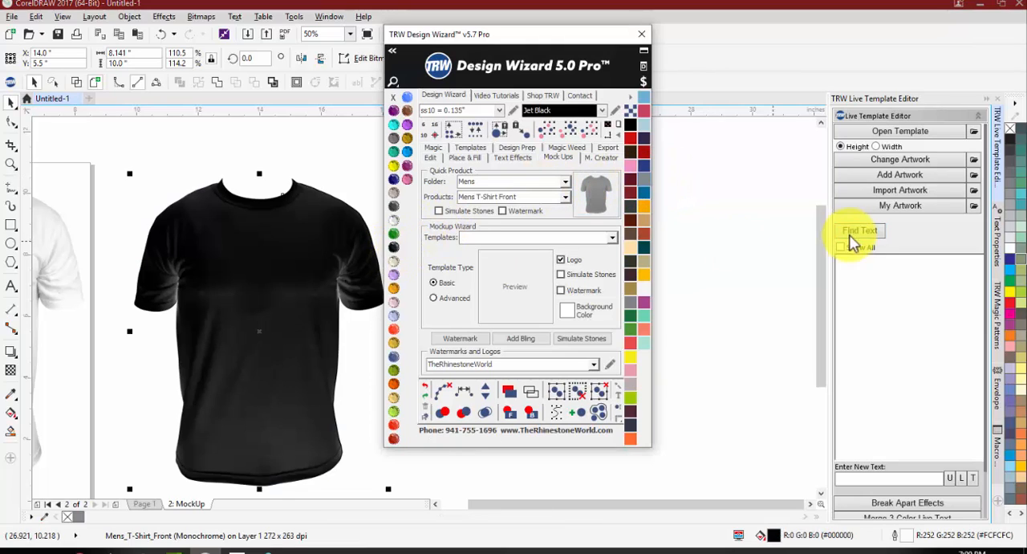
Step: Try gray outline colors of 20%, 30% and 60% black on the copied T-shirt's shading, ending with Crystal
{"action": "right_click", "coordinate": [1013, 232]}
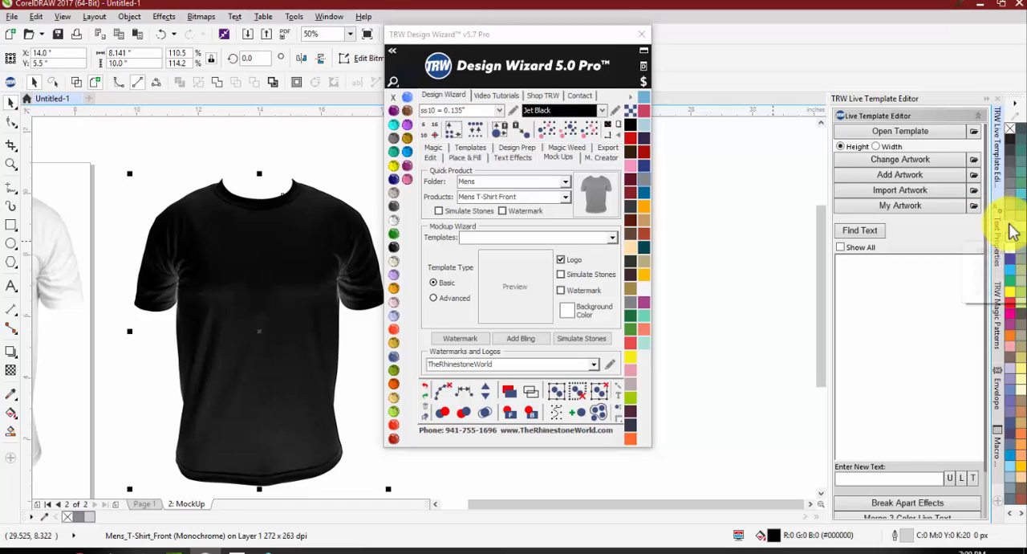
{"action": "right_click", "coordinate": [1015, 215]}
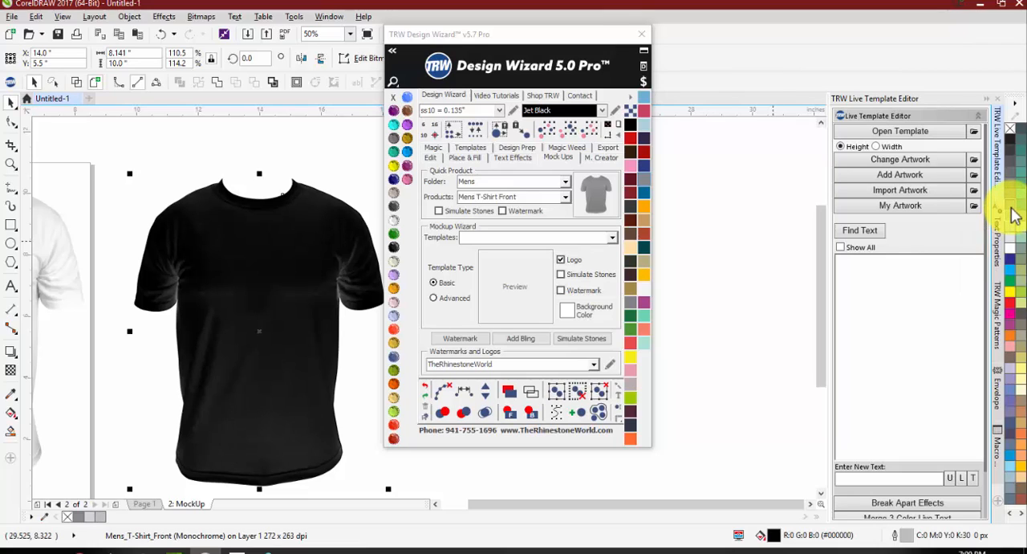
{"action": "right_click", "coordinate": [1011, 192]}
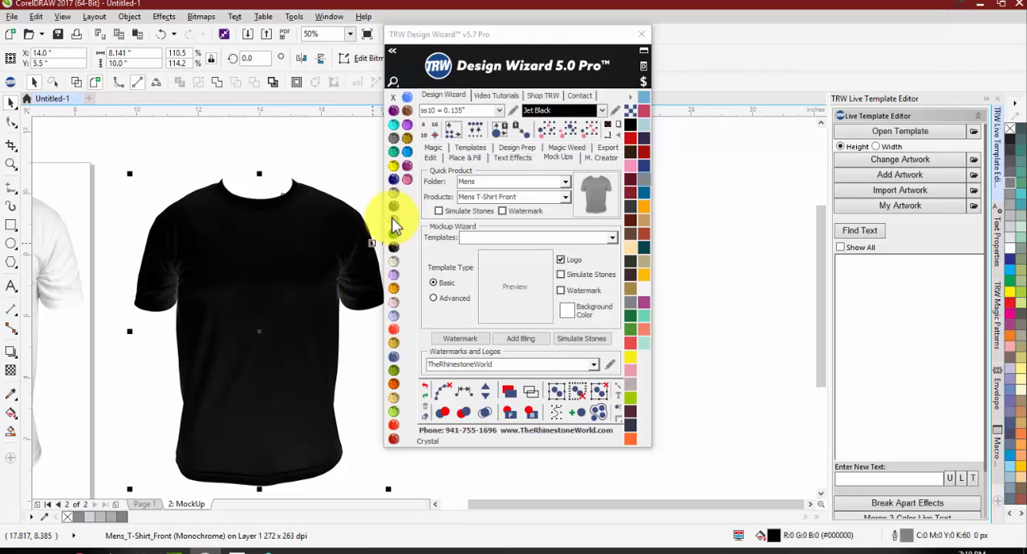
{"action": "right_click", "coordinate": [394, 222]}
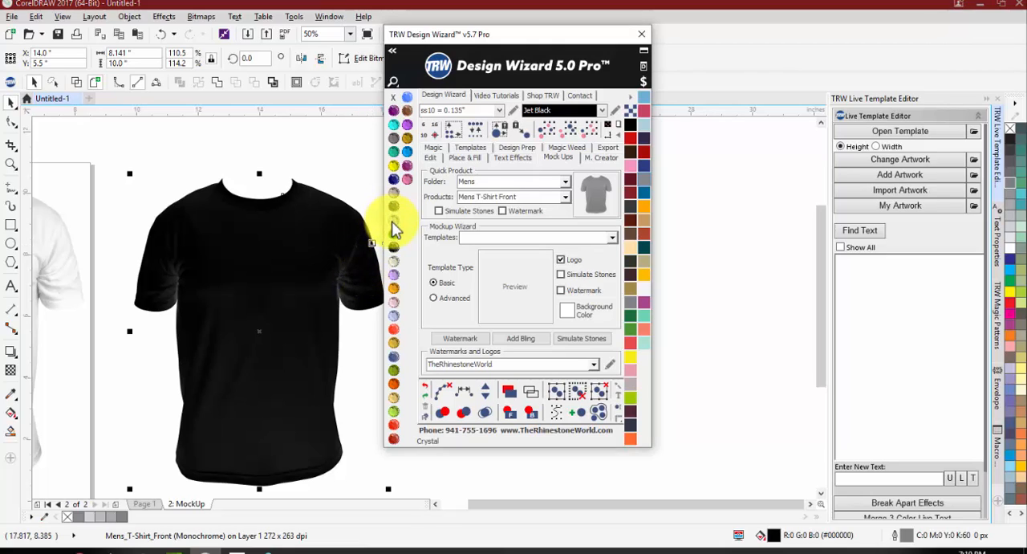
{"action": "left_click", "coordinate": [348, 158]}
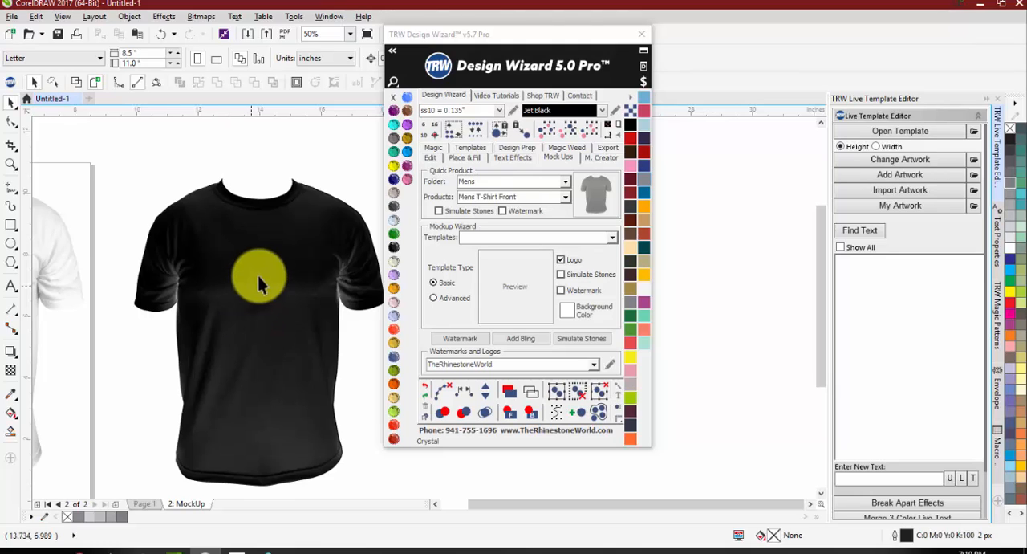
Step: Delete the black T-shirt copy beside the mockup page
{"action": "scroll", "coordinate": [212, 238], "scroll_direction": "down", "scroll_amount": 1}
{"action": "scroll", "coordinate": [345, 197], "scroll_direction": "down", "scroll_amount": 1}
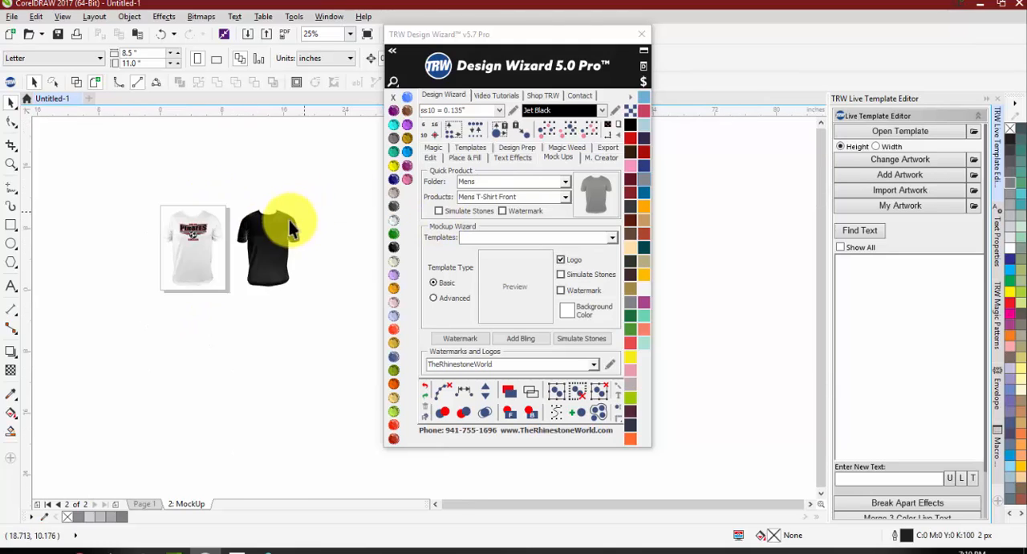
{"action": "left_click_drag", "start_coordinate": [324, 181], "coordinate": [209, 341]}
{"action": "key", "text": "Delete"}
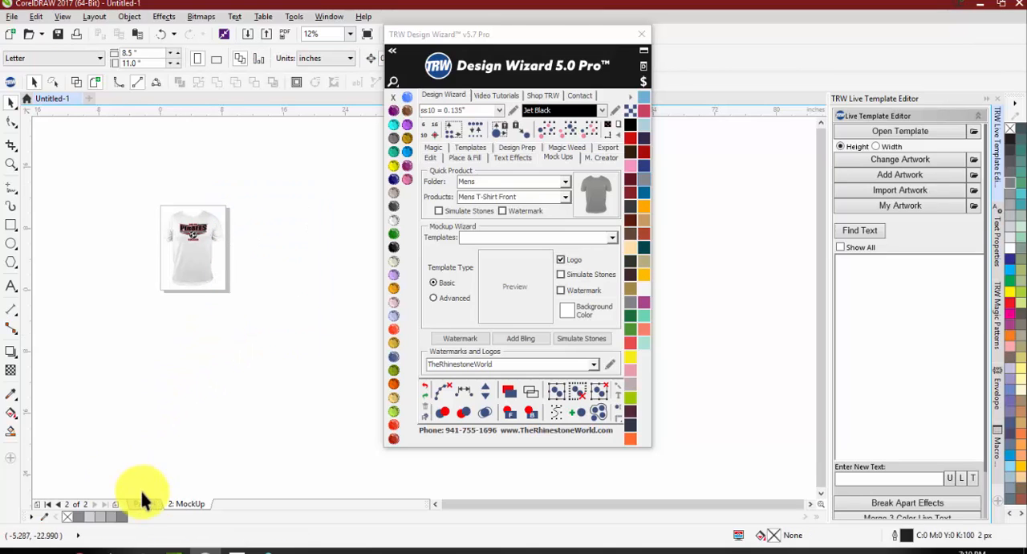
Step: Create a quick proof of the entire Page 1 Pirates logo on the Womens Burn-Out Shirt Front, without simulated stones or a watermark
{"action": "left_click", "coordinate": [146, 503]}
{"action": "scroll", "coordinate": [202, 232], "scroll_direction": "up", "scroll_amount": 1}
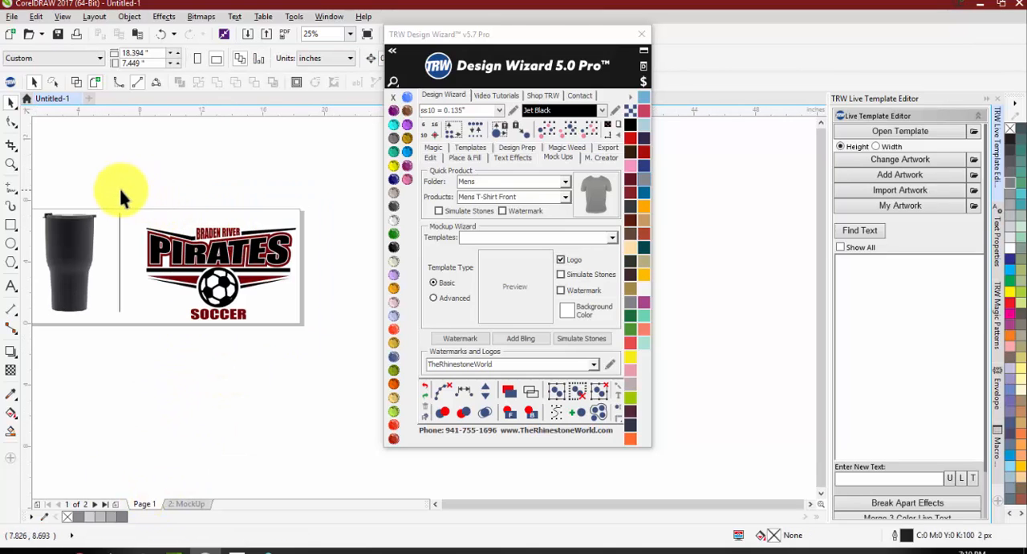
{"action": "left_click_drag", "start_coordinate": [119, 196], "coordinate": [362, 374]}
{"action": "left_click", "coordinate": [563, 186]}
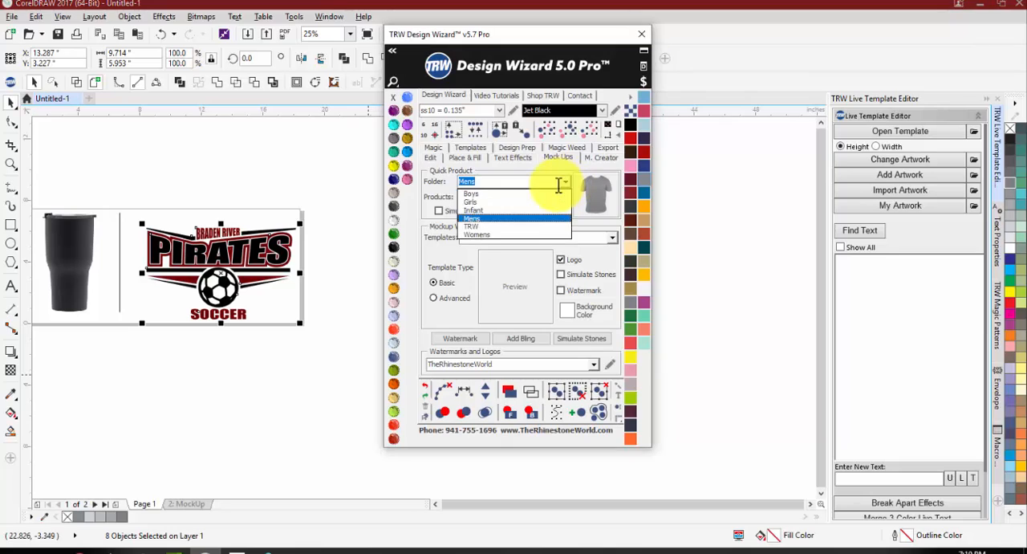
{"action": "left_click", "coordinate": [502, 231]}
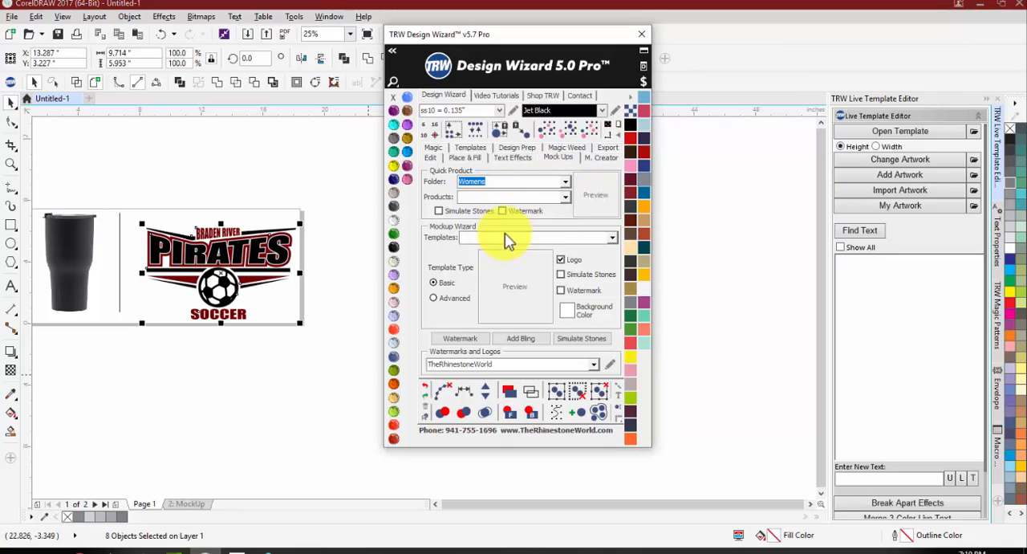
{"action": "left_click", "coordinate": [565, 196]}
{"action": "left_click", "coordinate": [558, 218]}
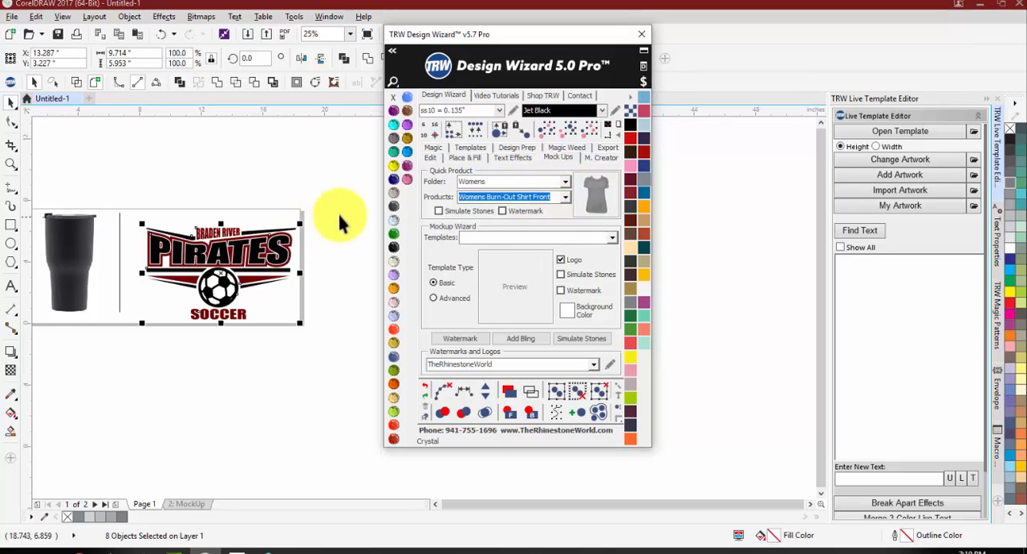
{"action": "left_click", "coordinate": [594, 196]}
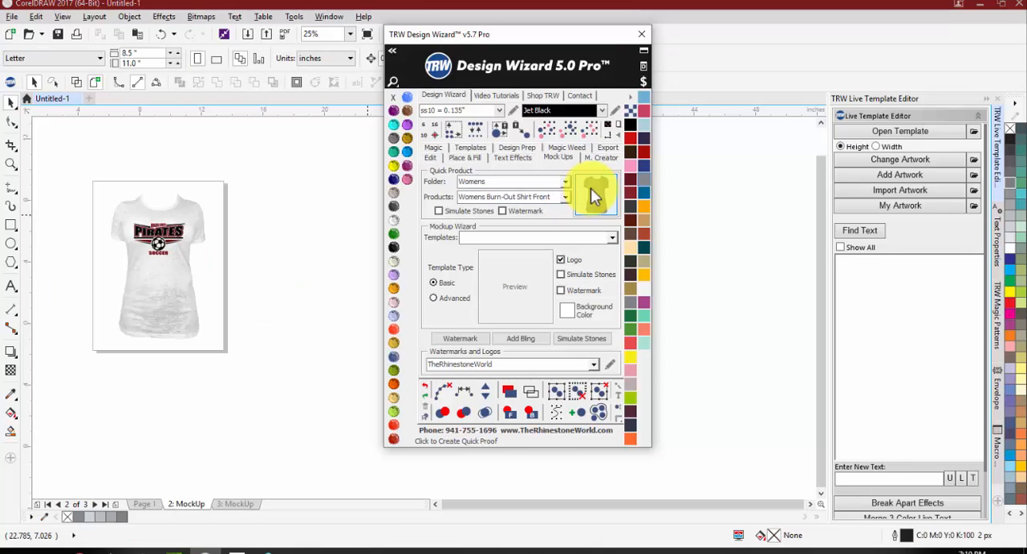
Step: Inspect the women's burn-out shirt mockup up close and recolor its shirt image to Jet Black
{"action": "left_click", "coordinate": [271, 351]}
{"action": "scroll", "coordinate": [142, 275], "scroll_direction": "up", "scroll_amount": 3}
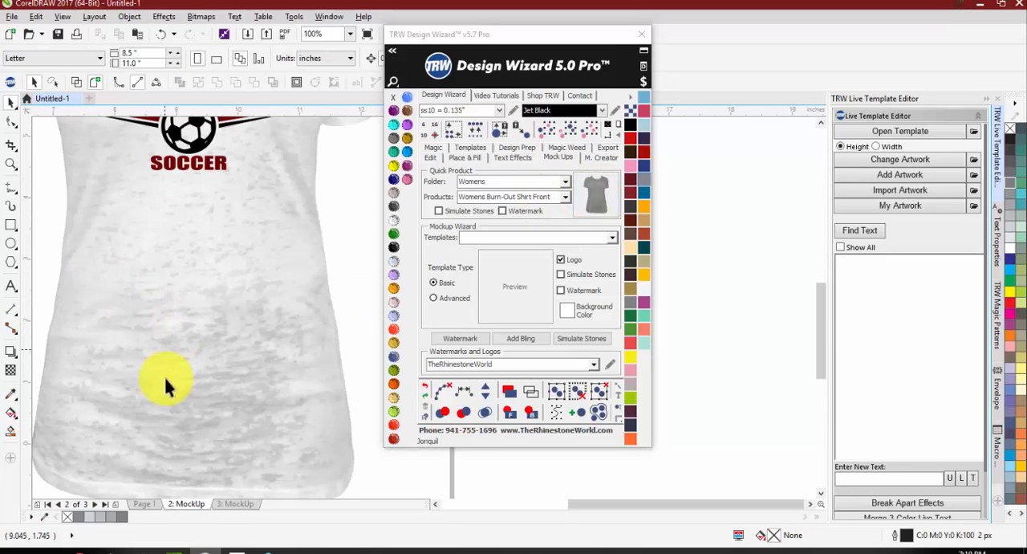
{"action": "scroll", "coordinate": [217, 333], "scroll_direction": "down", "scroll_amount": 2}
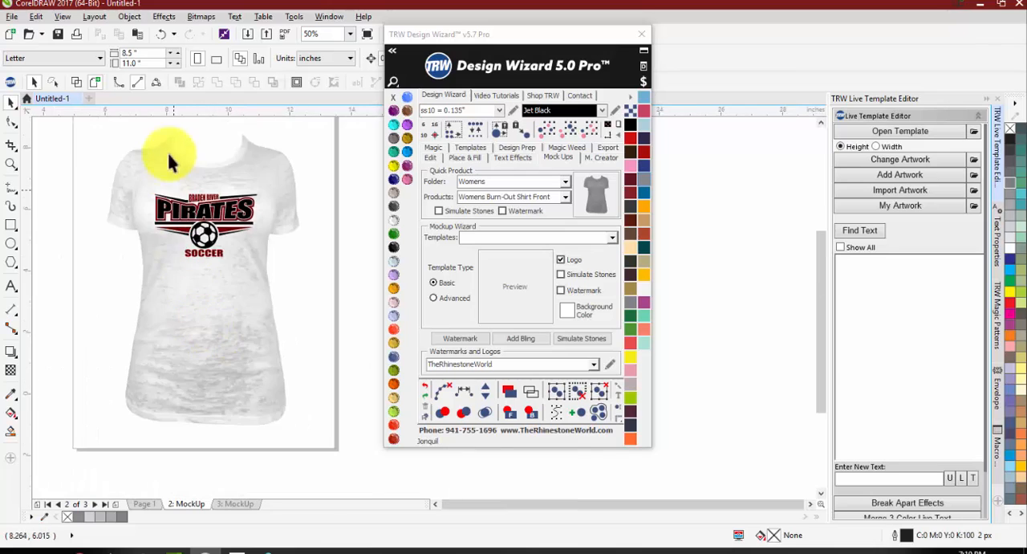
{"action": "scroll", "coordinate": [118, 176], "scroll_direction": "up", "scroll_amount": 2}
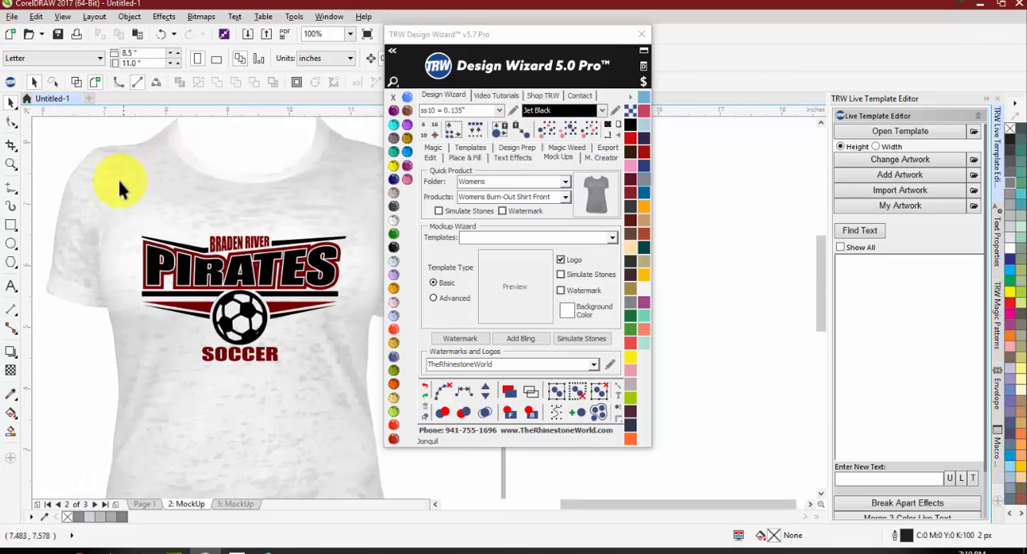
{"action": "scroll", "coordinate": [192, 207], "scroll_direction": "down", "scroll_amount": 2}
{"action": "left_click", "coordinate": [199, 201]}
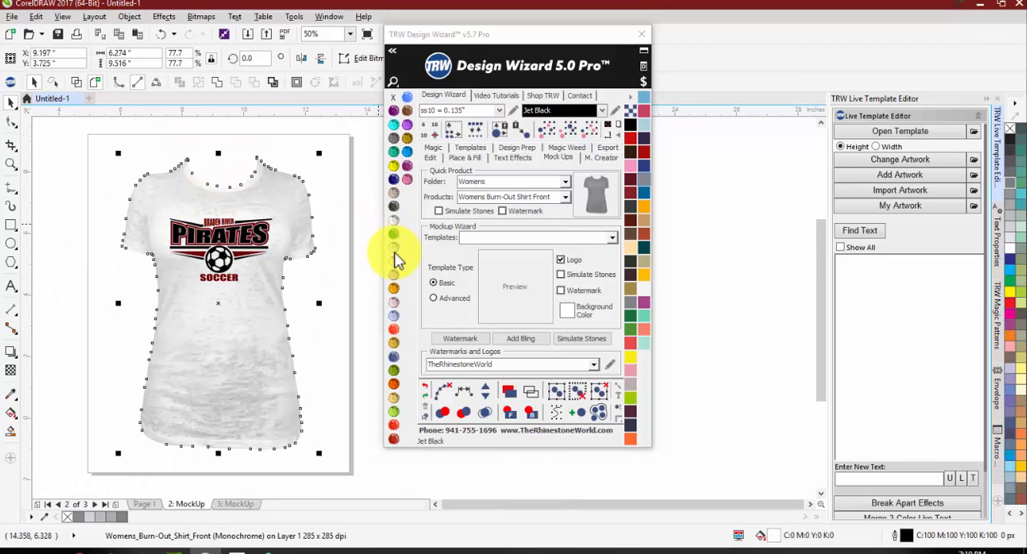
{"action": "left_click", "coordinate": [394, 258]}
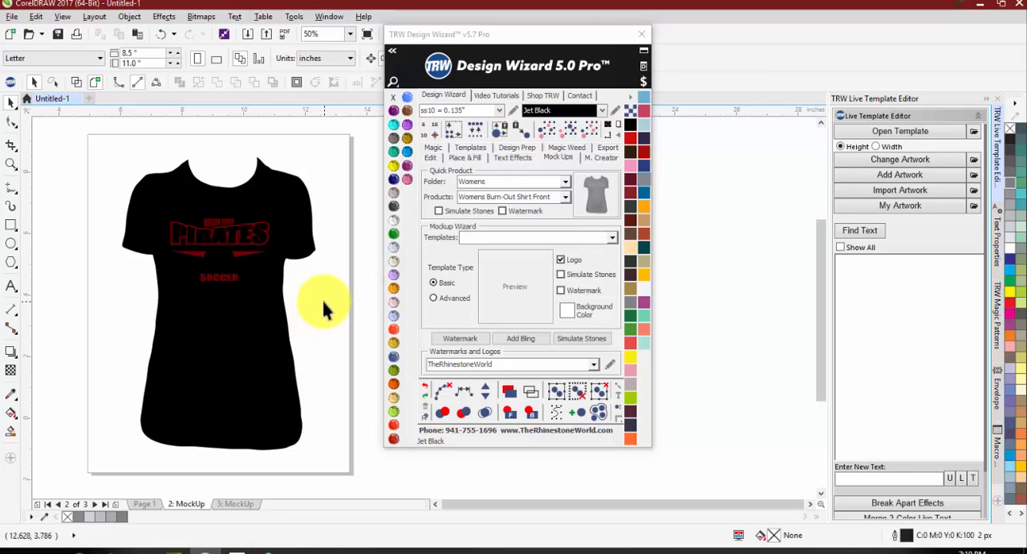
Step: Set the women's shirt image's outline color to Crystal to bring out the burn-out texture, and inspect it closely
{"action": "scroll", "coordinate": [193, 337], "scroll_direction": "down", "scroll_amount": 2}
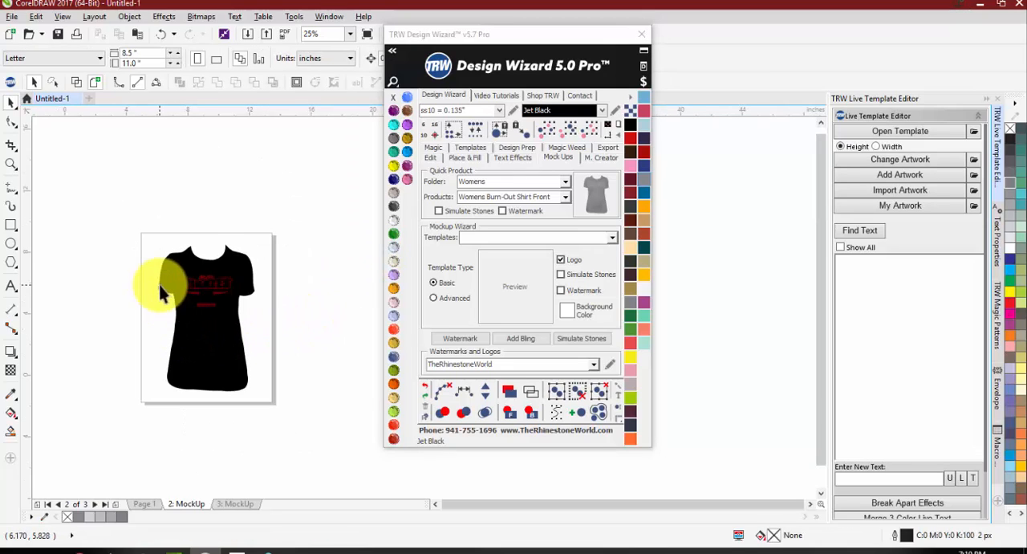
{"action": "scroll", "coordinate": [163, 294], "scroll_direction": "up", "scroll_amount": 1}
{"action": "scroll", "coordinate": [198, 249], "scroll_direction": "up", "scroll_amount": 2}
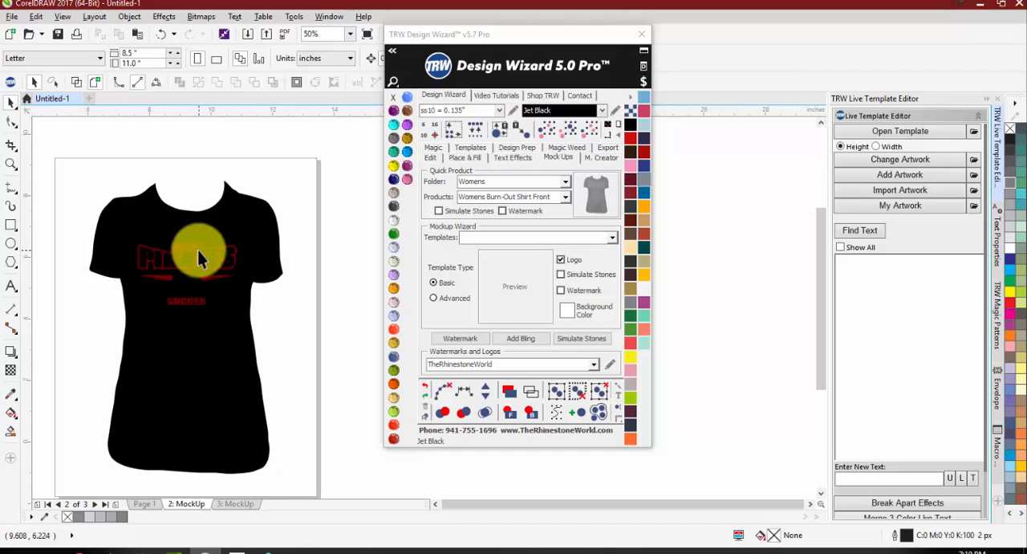
{"action": "left_click", "coordinate": [251, 207]}
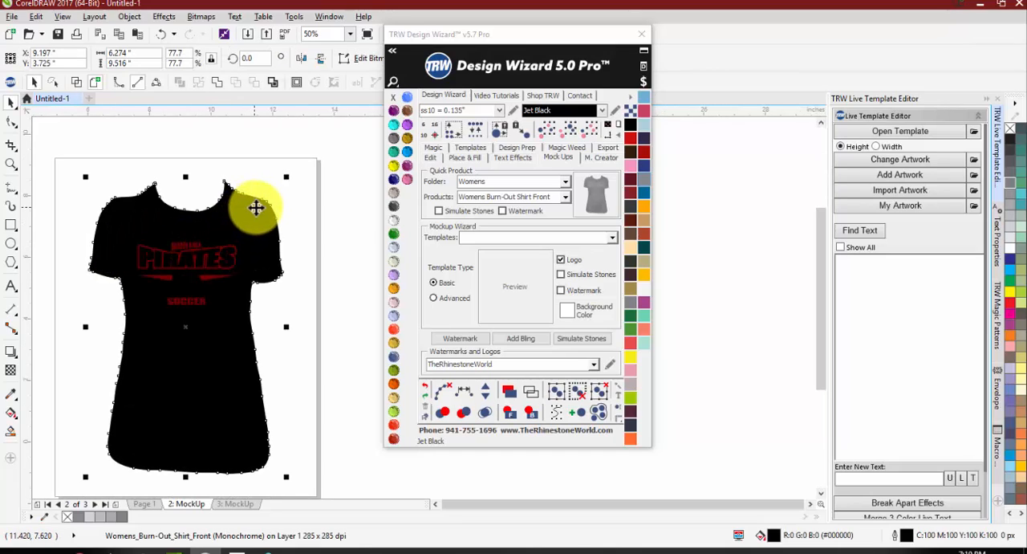
{"action": "left_click", "coordinate": [392, 225]}
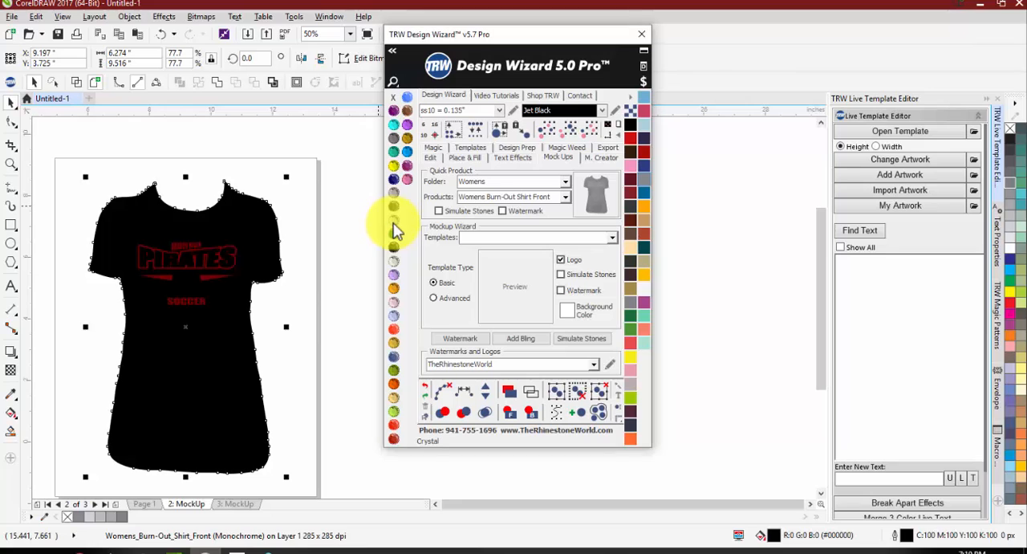
{"action": "left_click", "coordinate": [346, 277]}
{"action": "scroll", "coordinate": [179, 399], "scroll_direction": "up", "scroll_amount": 3}
{"action": "scroll", "coordinate": [201, 378], "scroll_direction": "down", "scroll_amount": 3}
{"action": "scroll", "coordinate": [236, 357], "scroll_direction": "up", "scroll_amount": 2}
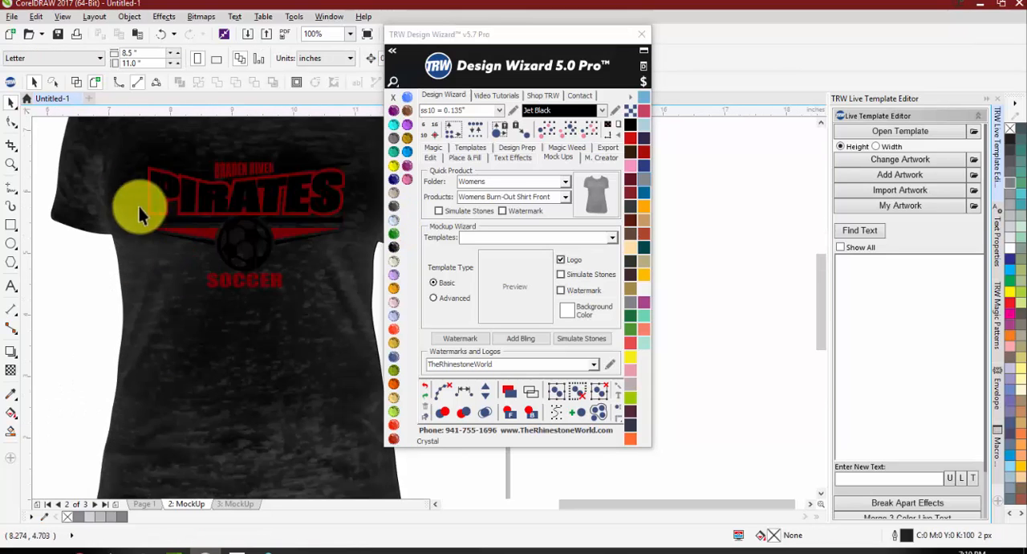
{"action": "scroll", "coordinate": [188, 252], "scroll_direction": "up", "scroll_amount": 2}
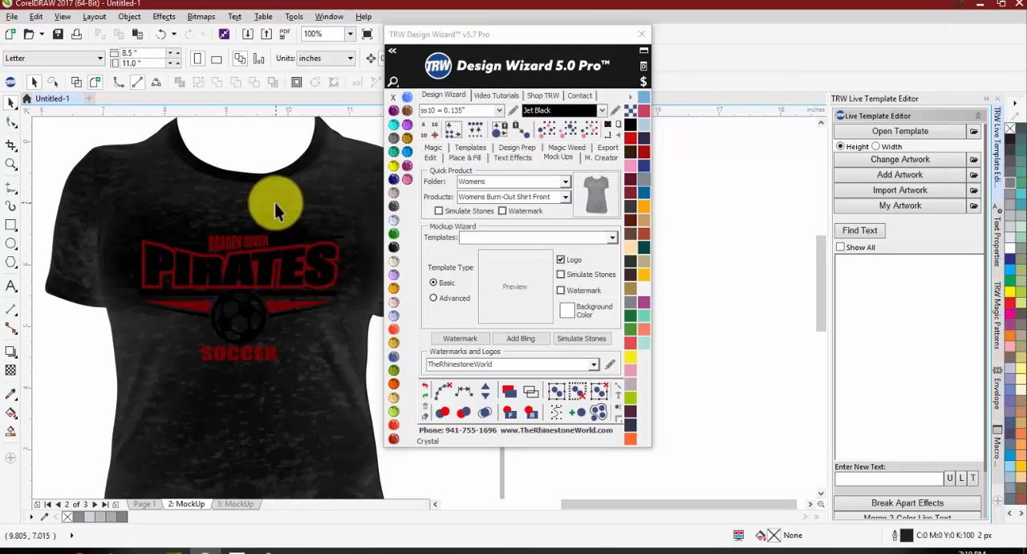
Step: Recolor the women's burn-out shirt image's fill to Crystal
{"action": "scroll", "coordinate": [197, 221], "scroll_direction": "down", "scroll_amount": 2}
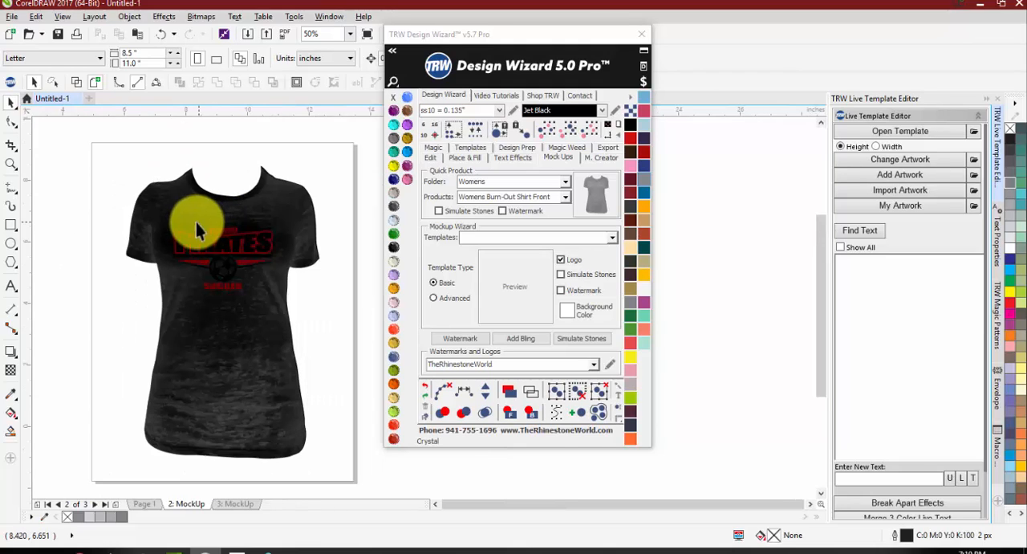
{"action": "left_click", "coordinate": [290, 365]}
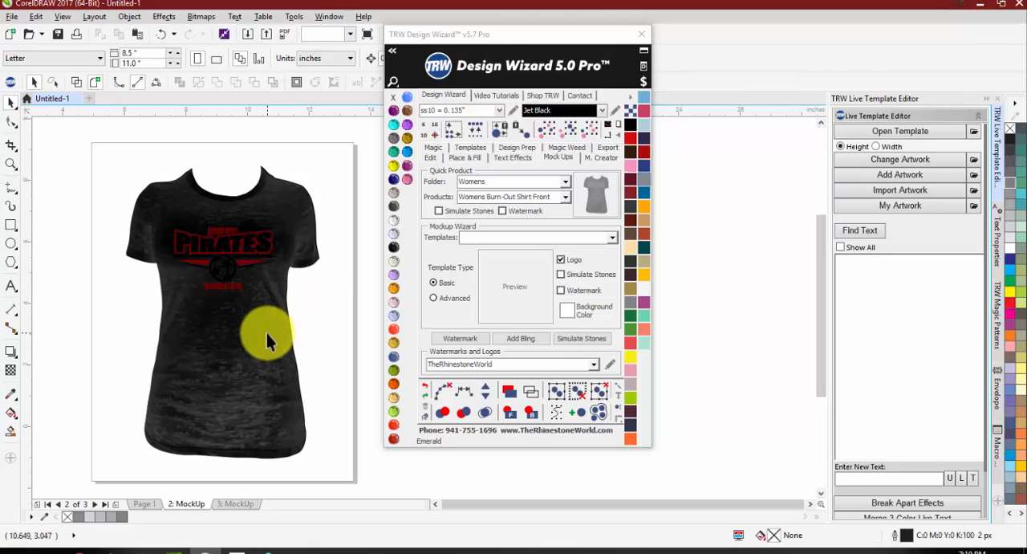
{"action": "left_click", "coordinate": [393, 219]}
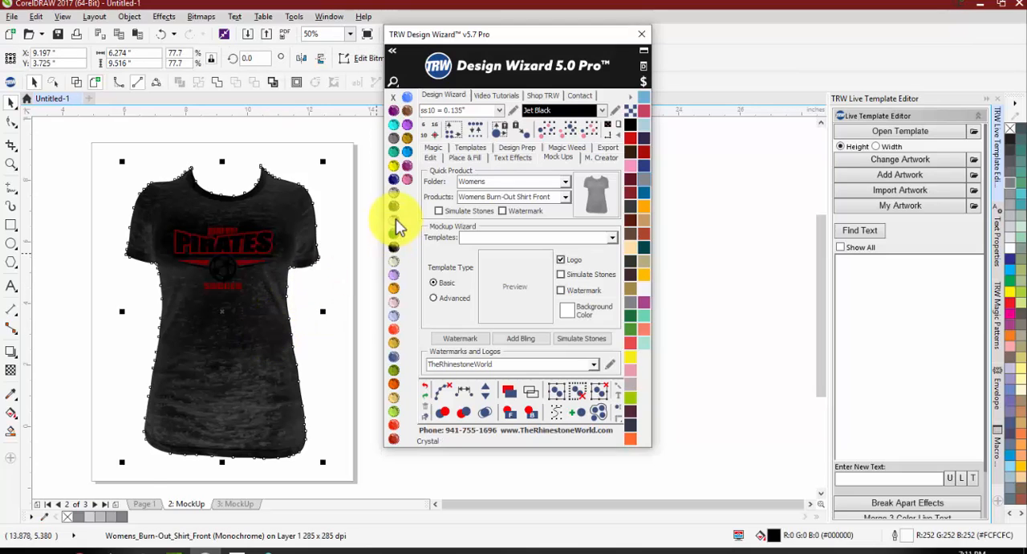
{"action": "left_click", "coordinate": [349, 312]}
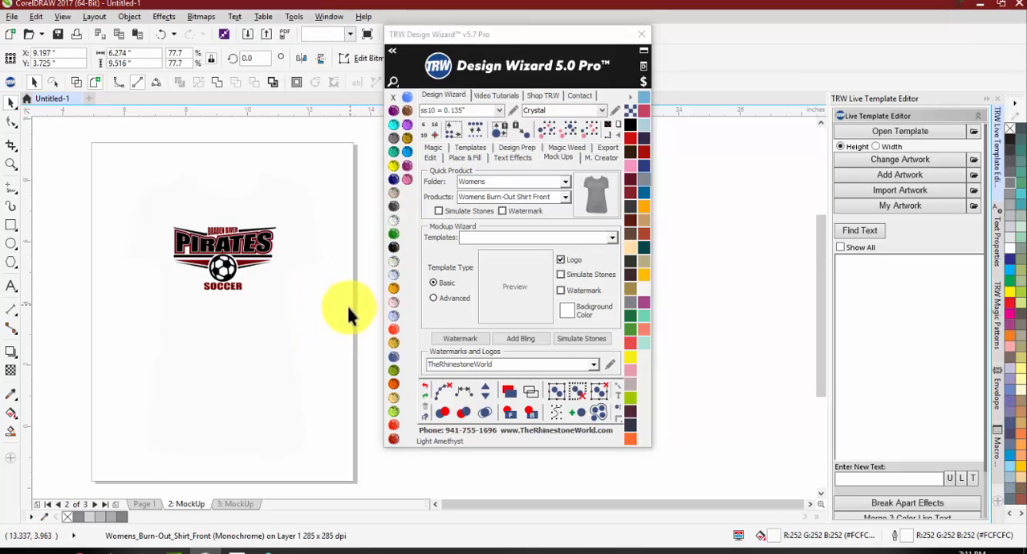
{"action": "left_click", "coordinate": [250, 353]}
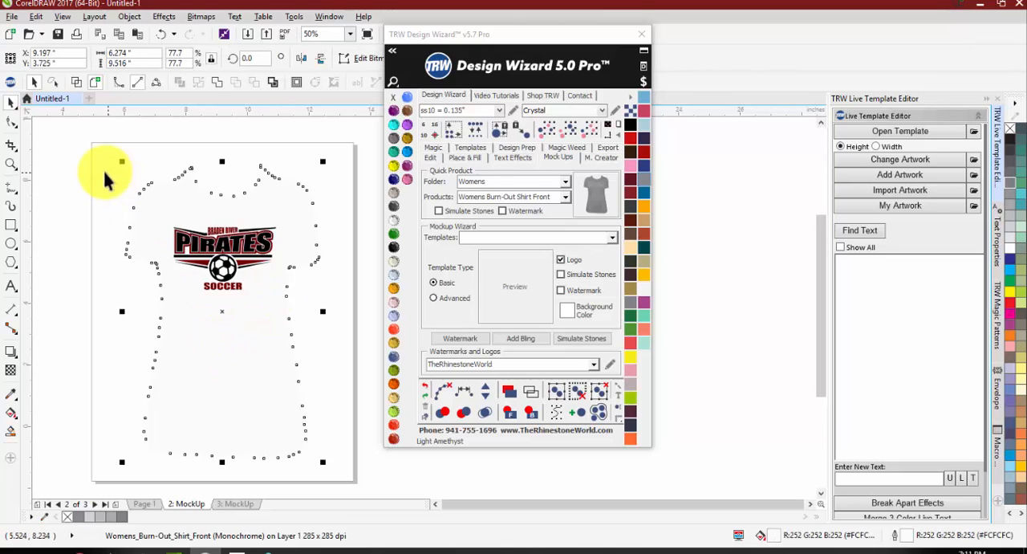
Step: Add a black background rectangle behind the women's shirt mockup and set the shirt image's outline color to Jet Black
{"action": "scroll", "coordinate": [51, 129], "scroll_direction": "down", "scroll_amount": 2}
{"action": "left_click", "coordinate": [603, 122]}
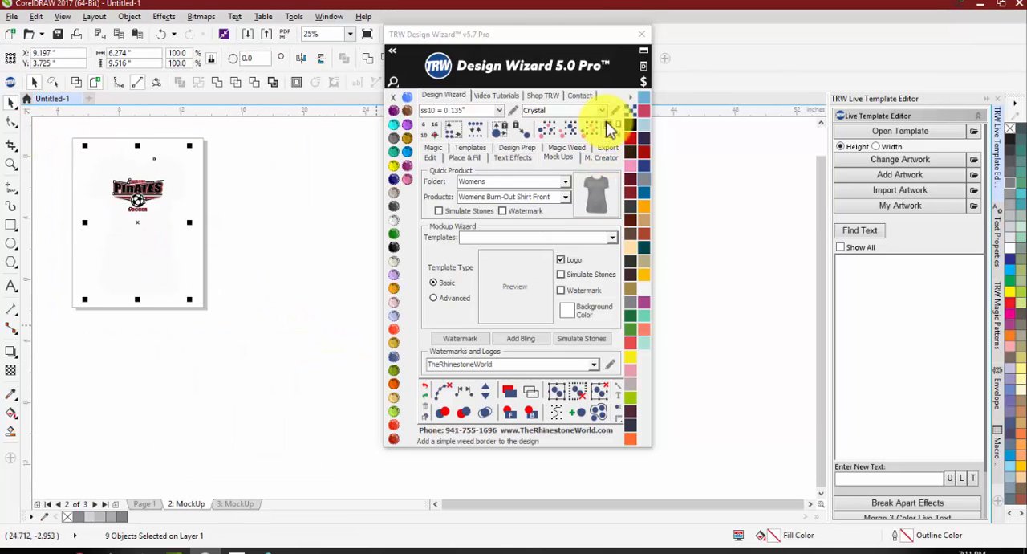
{"action": "scroll", "coordinate": [66, 176], "scroll_direction": "up", "scroll_amount": 2}
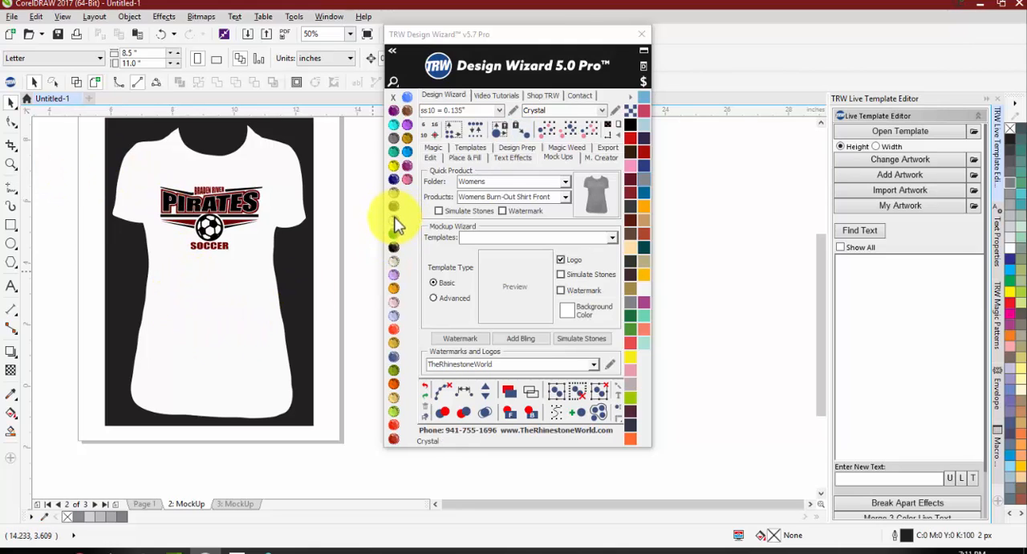
{"action": "left_click", "coordinate": [259, 298]}
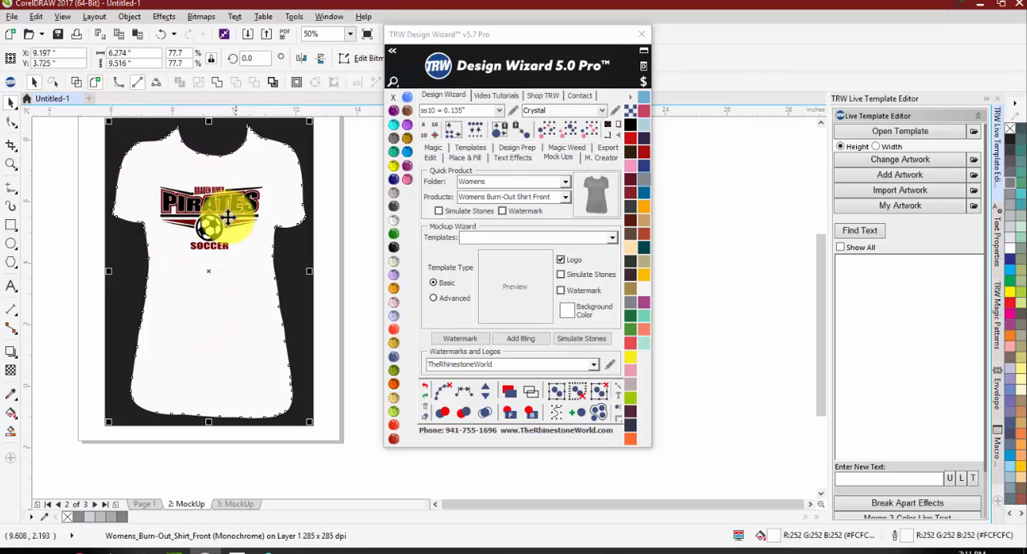
{"action": "left_click", "coordinate": [394, 248]}
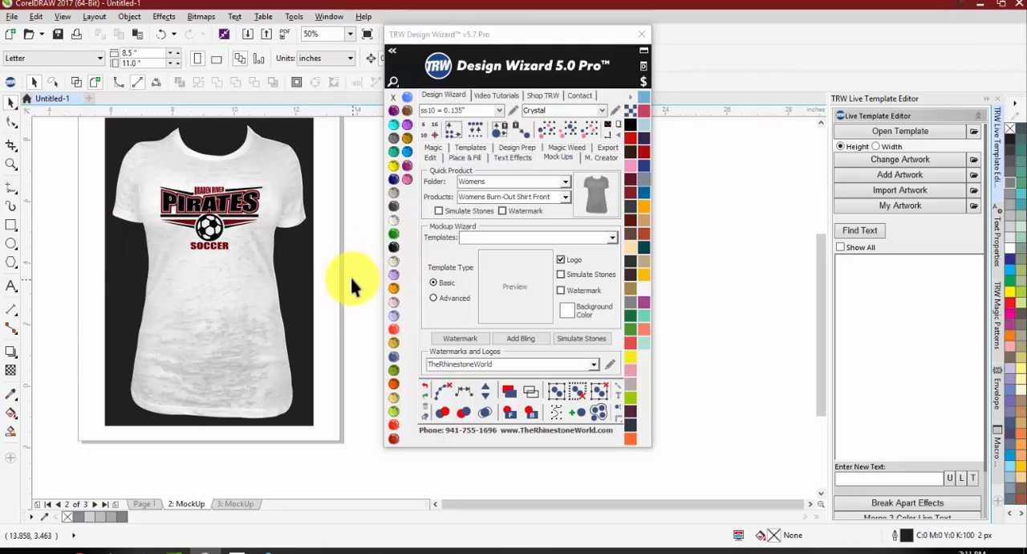
Step: Recolor the women's shirt image's fill to dark brown and its outline color to Crystal
{"action": "left_click", "coordinate": [251, 317]}
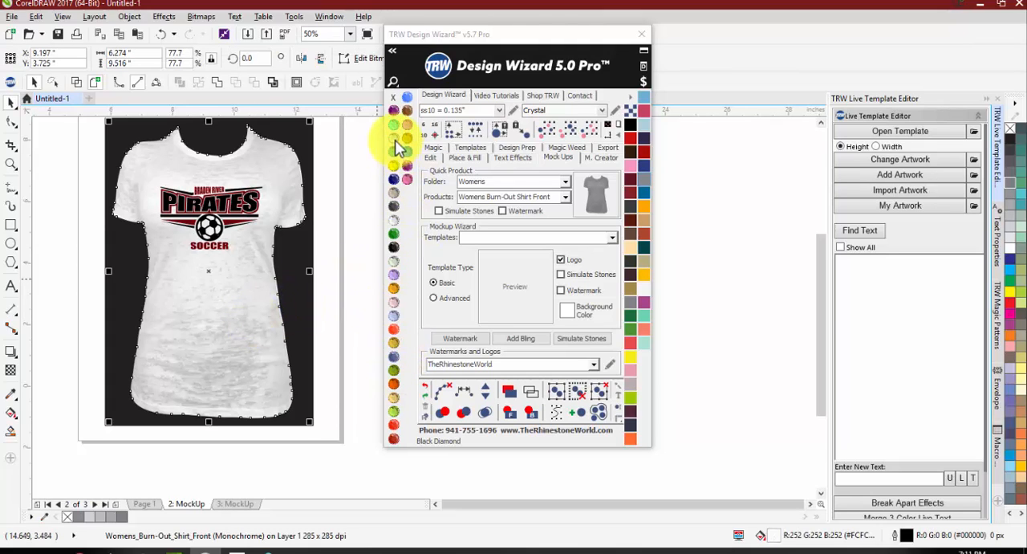
{"action": "left_click", "coordinate": [630, 153]}
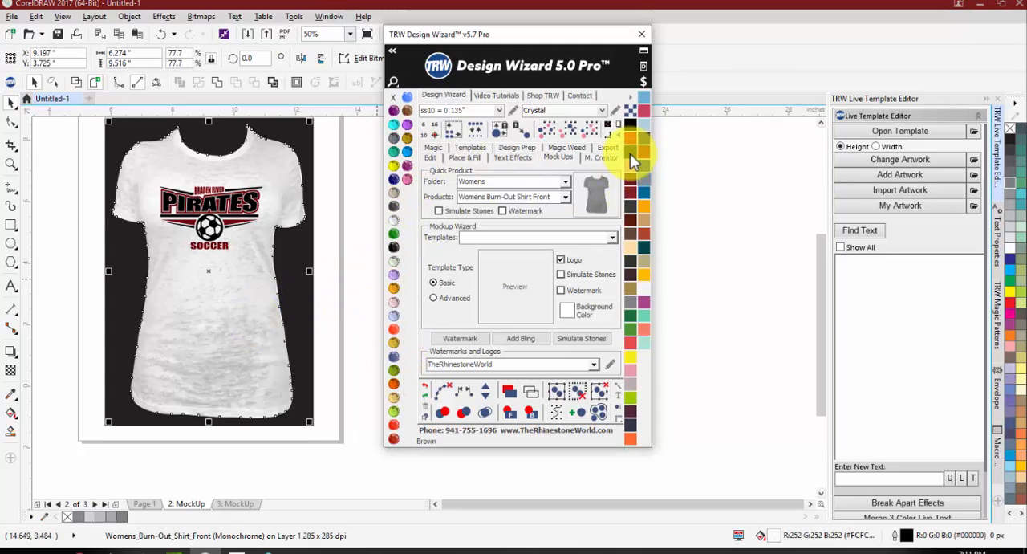
{"action": "left_click", "coordinate": [355, 288]}
{"action": "left_click", "coordinate": [195, 275]}
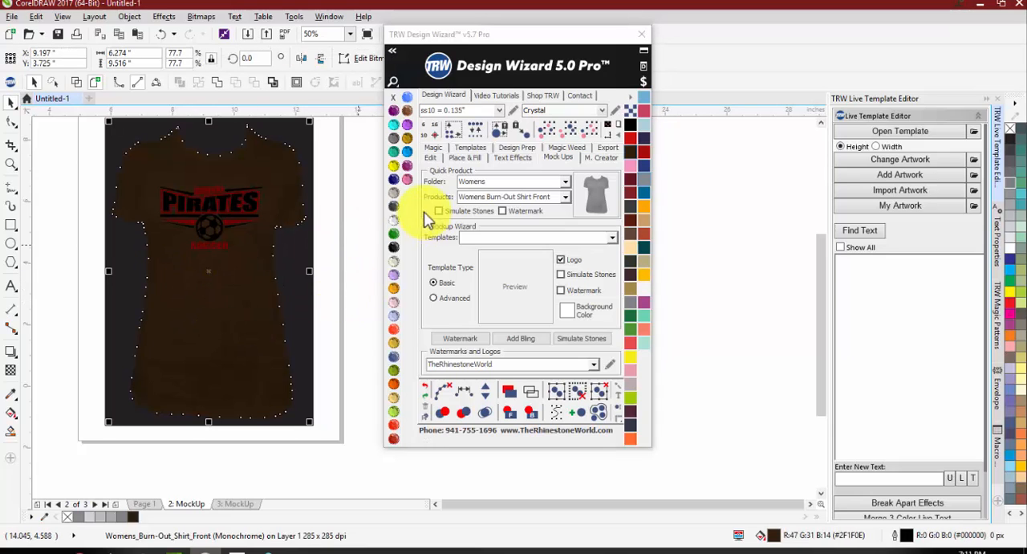
{"action": "left_click", "coordinate": [394, 231]}
{"action": "left_click", "coordinate": [365, 273]}
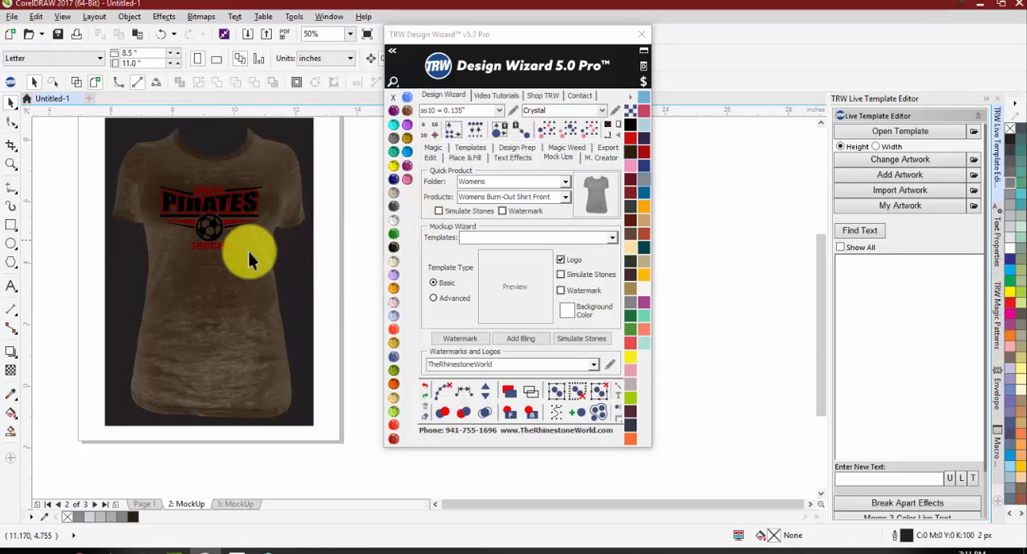
Step: Return the women's shirt image to a Crystal fill with a Jet Black outline color
{"action": "left_click", "coordinate": [212, 321]}
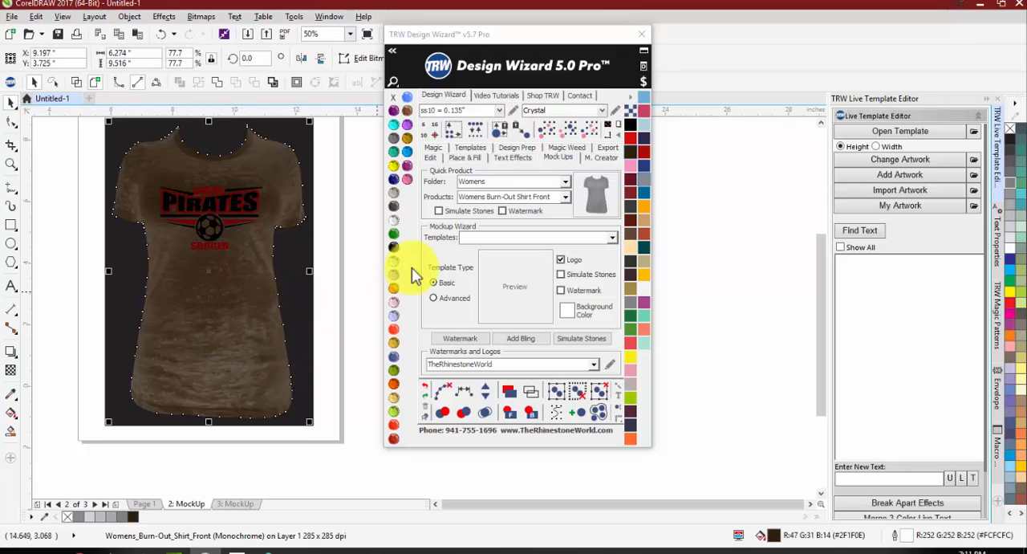
{"action": "left_click", "coordinate": [394, 221]}
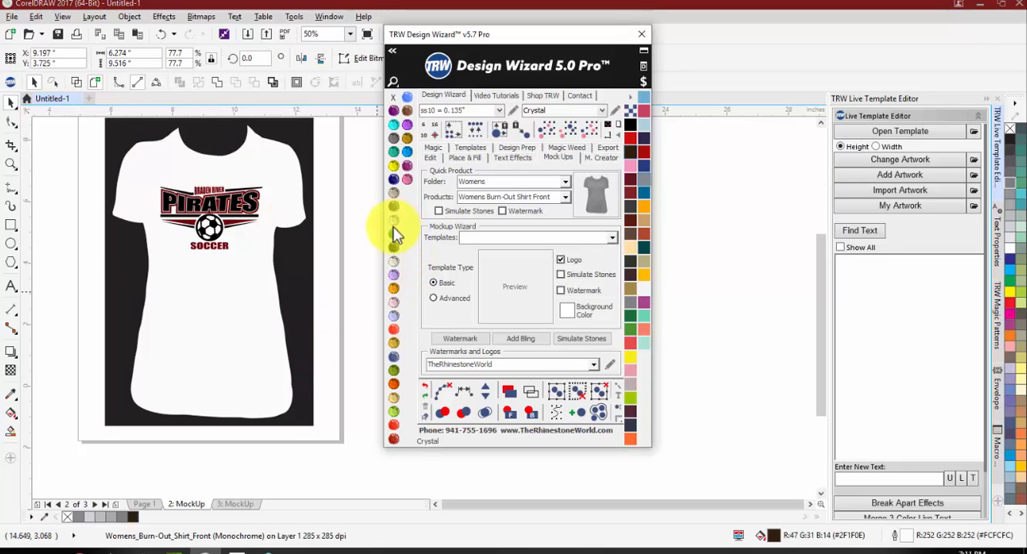
{"action": "left_click", "coordinate": [362, 267]}
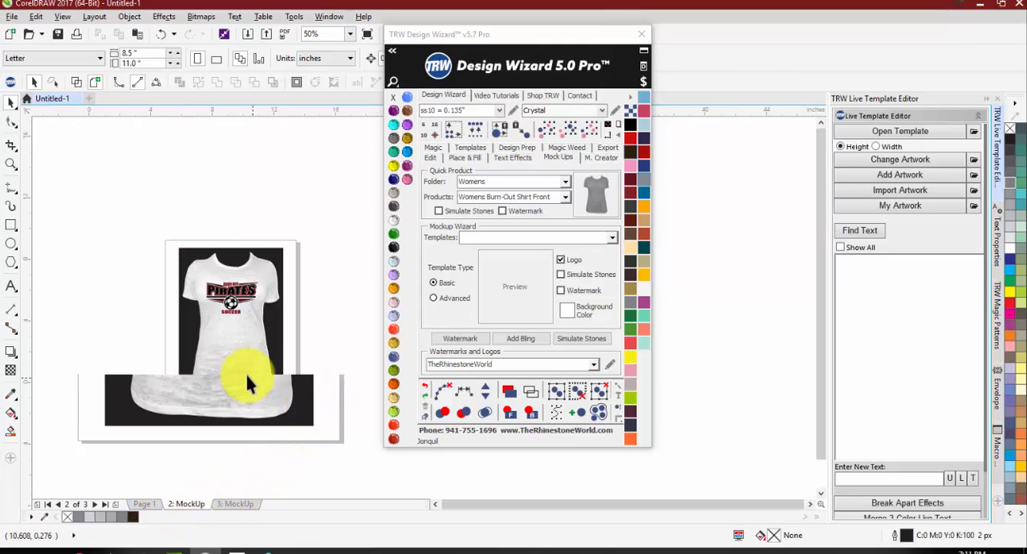
Step: Return to Page 1 with the original Pirates logo and turn on the watermark option for quick products
{"action": "left_click", "coordinate": [151, 503]}
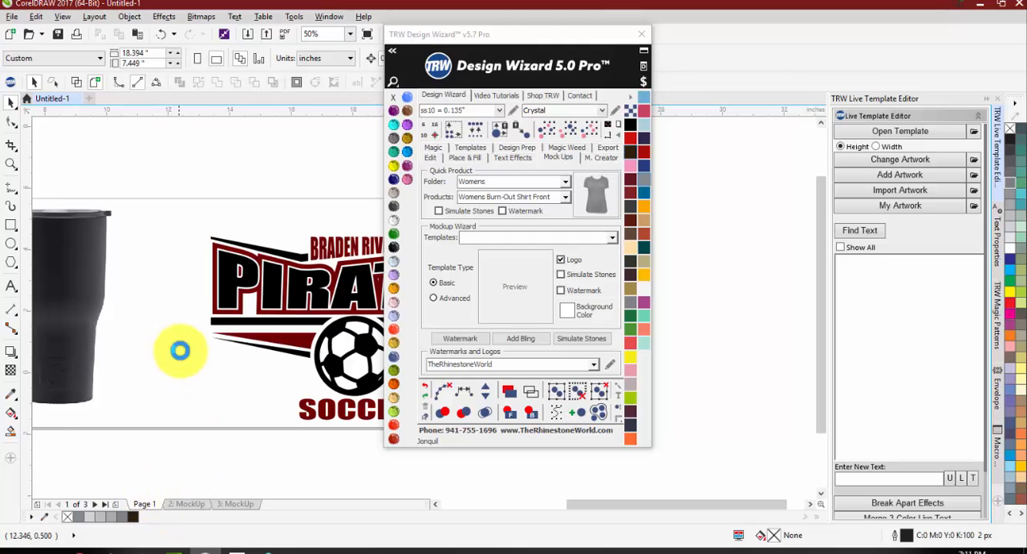
{"action": "scroll", "coordinate": [179, 348], "scroll_direction": "down", "scroll_amount": 1}
{"action": "scroll", "coordinate": [302, 364], "scroll_direction": "up", "scroll_amount": 1}
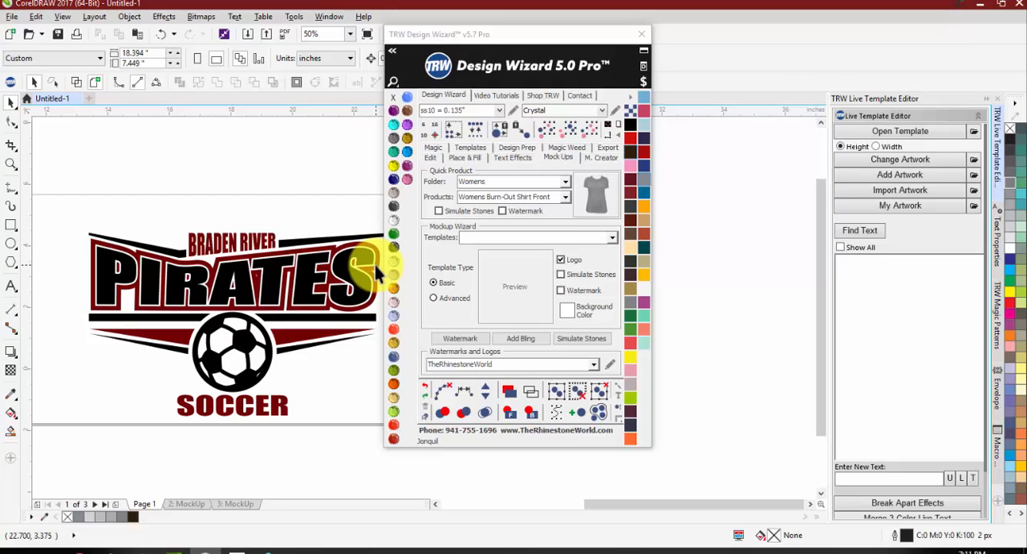
{"action": "left_click", "coordinate": [521, 214]}
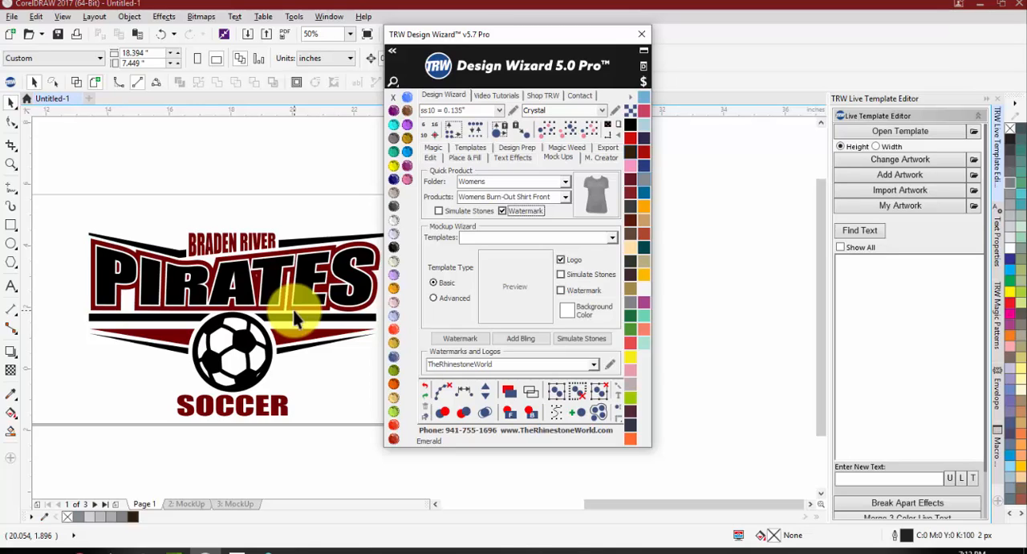
{"action": "left_click", "coordinate": [178, 214]}
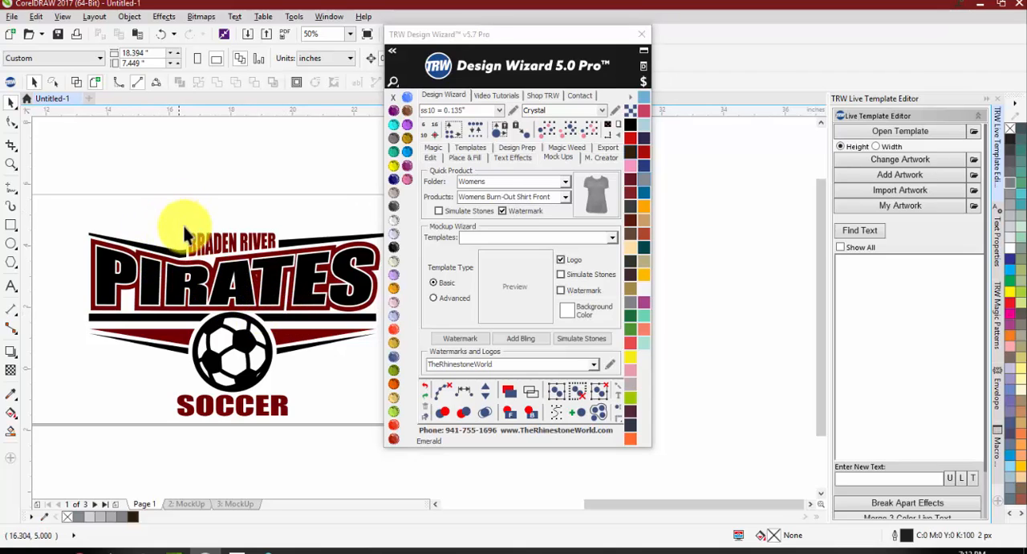
{"action": "scroll", "coordinate": [181, 221], "scroll_direction": "down", "scroll_amount": 2}
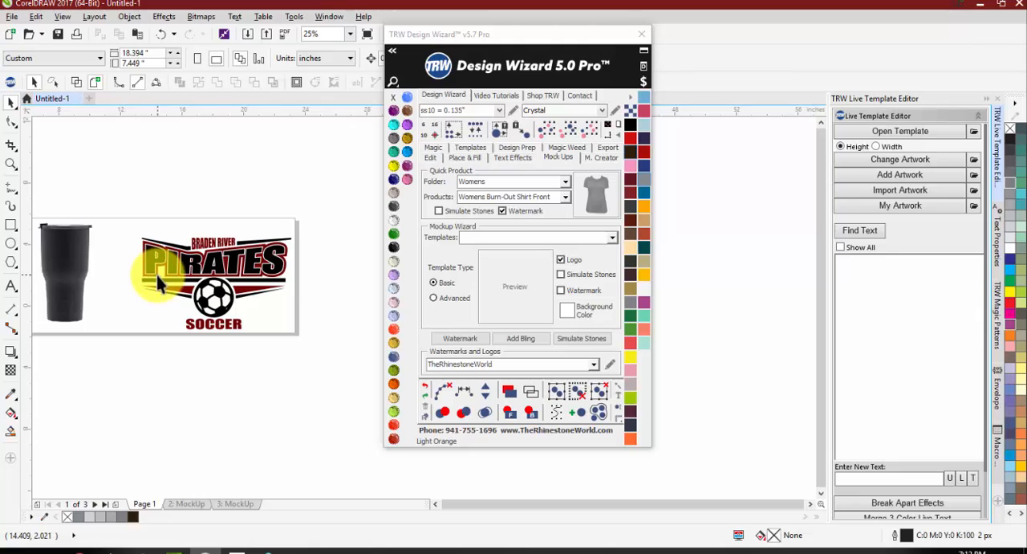
{"action": "left_click", "coordinate": [612, 238]}
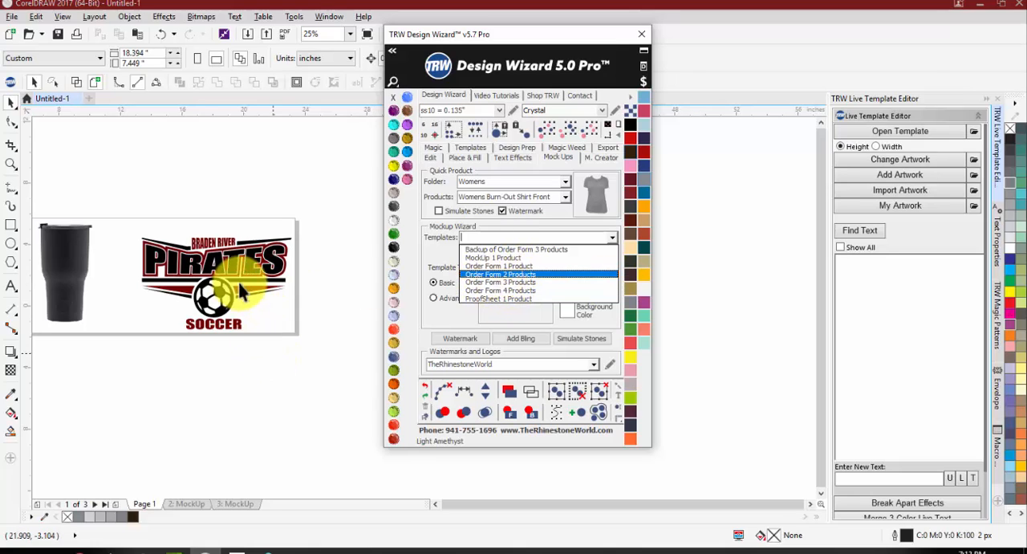
{"action": "left_click", "coordinate": [249, 338]}
Step: Move the Design Wizard window clear of the artwork and place a copy of the whole Pirates logo beside the page
{"action": "scroll", "coordinate": [248, 338], "scroll_direction": "down", "scroll_amount": 2}
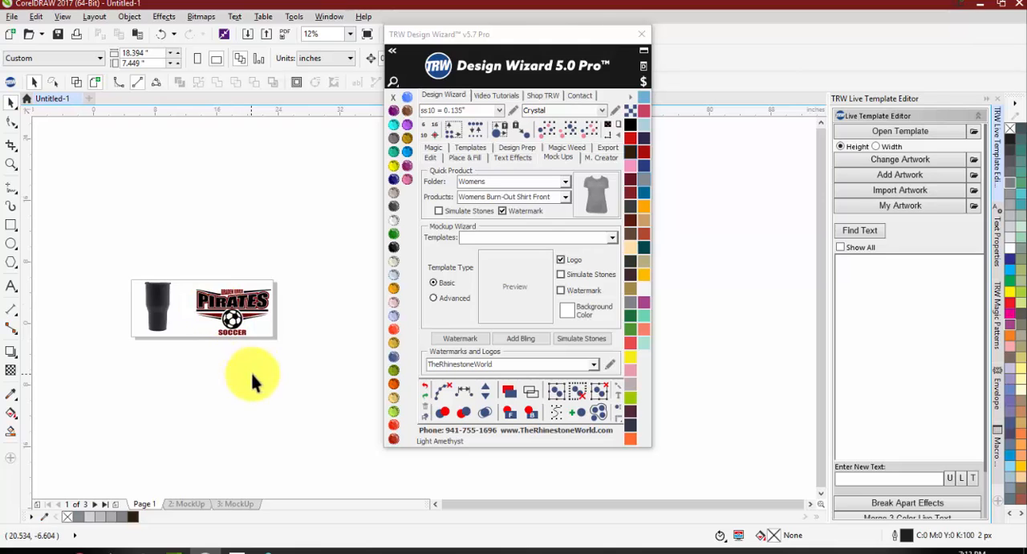
{"action": "left_click_drag", "start_coordinate": [528, 41], "coordinate": [744, 79]}
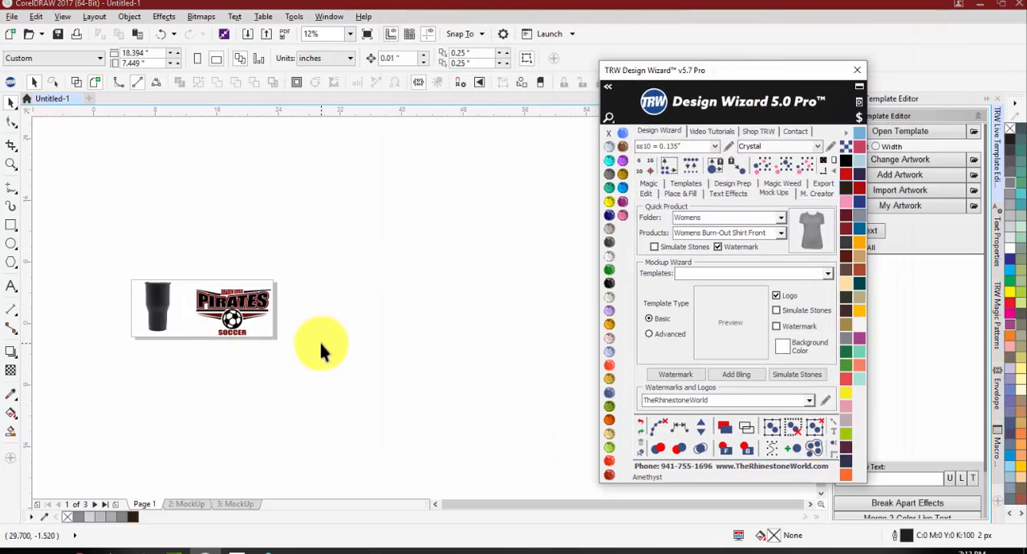
{"action": "scroll", "coordinate": [209, 311], "scroll_direction": "up", "scroll_amount": 2}
{"action": "left_click_drag", "start_coordinate": [238, 341], "coordinate": [414, 309]}
{"action": "right_click", "coordinate": [414, 310]}
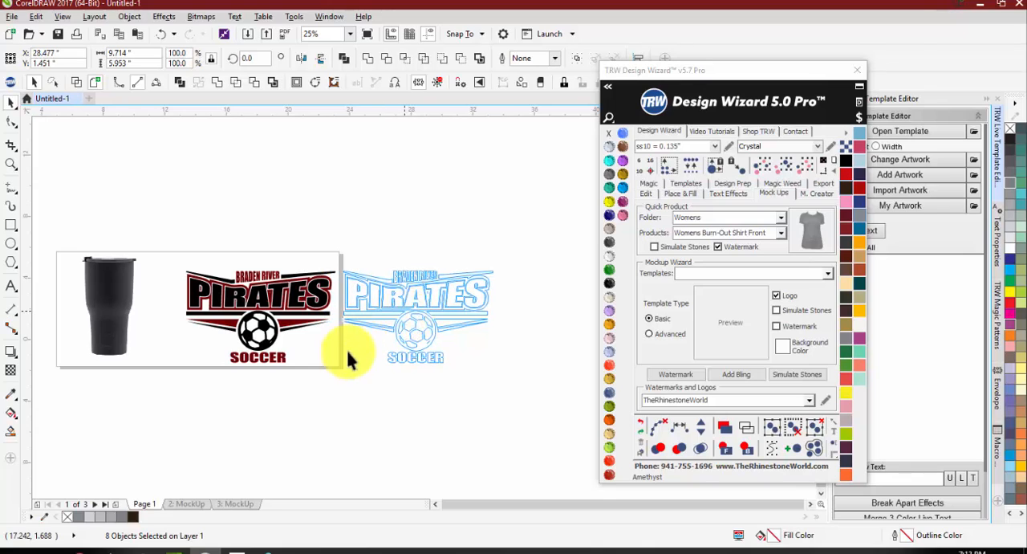
{"action": "left_click", "coordinate": [351, 377]}
Step: Fill all maroon parts of the copied logo with Black from the Siser Glitter HTV vinyl library
{"action": "scroll", "coordinate": [410, 286], "scroll_direction": "up", "scroll_amount": 1}
{"action": "left_click", "coordinate": [394, 289]}
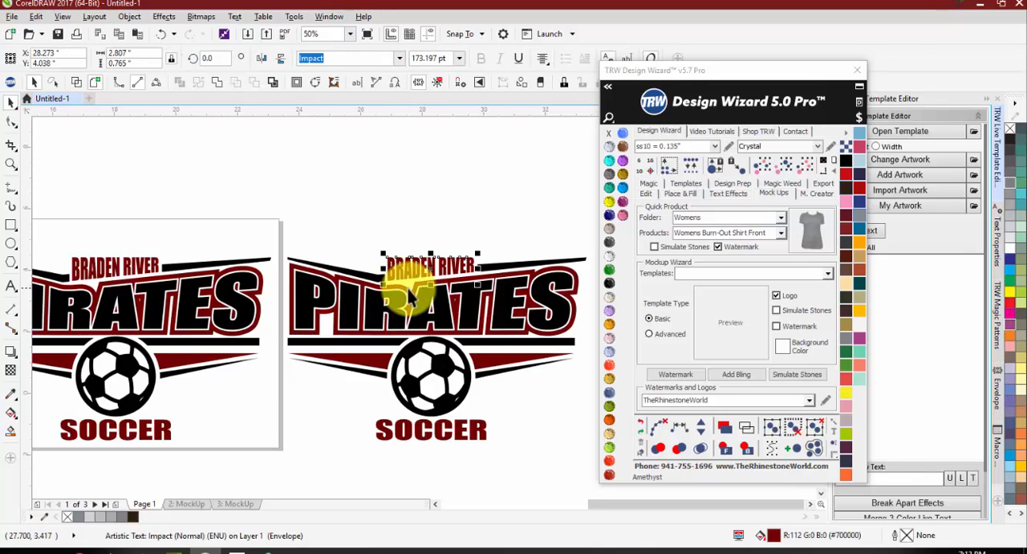
{"action": "left_click", "coordinate": [398, 292], "text": "shift"}
{"action": "left_click", "coordinate": [414, 427], "text": "shift"}
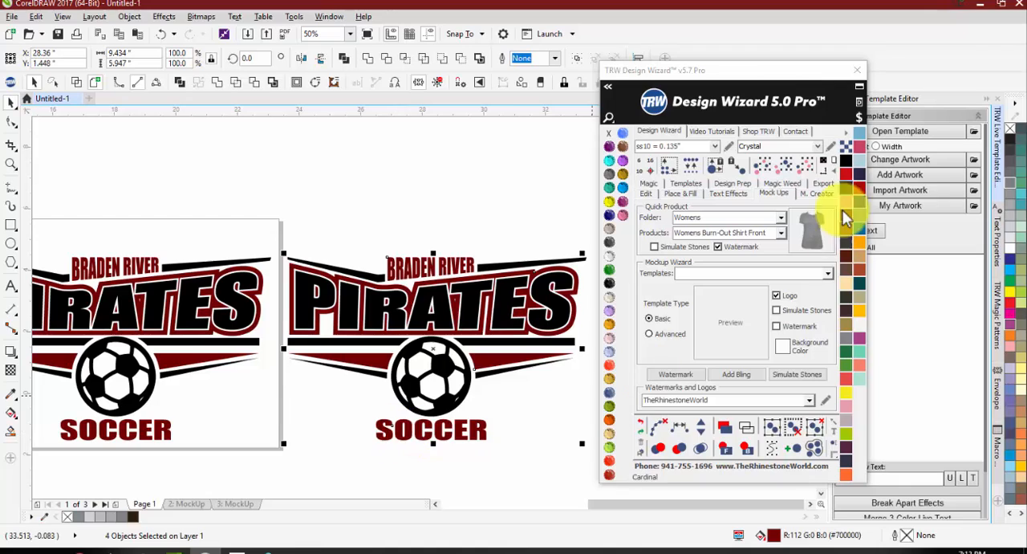
{"action": "left_click", "coordinate": [366, 59]}
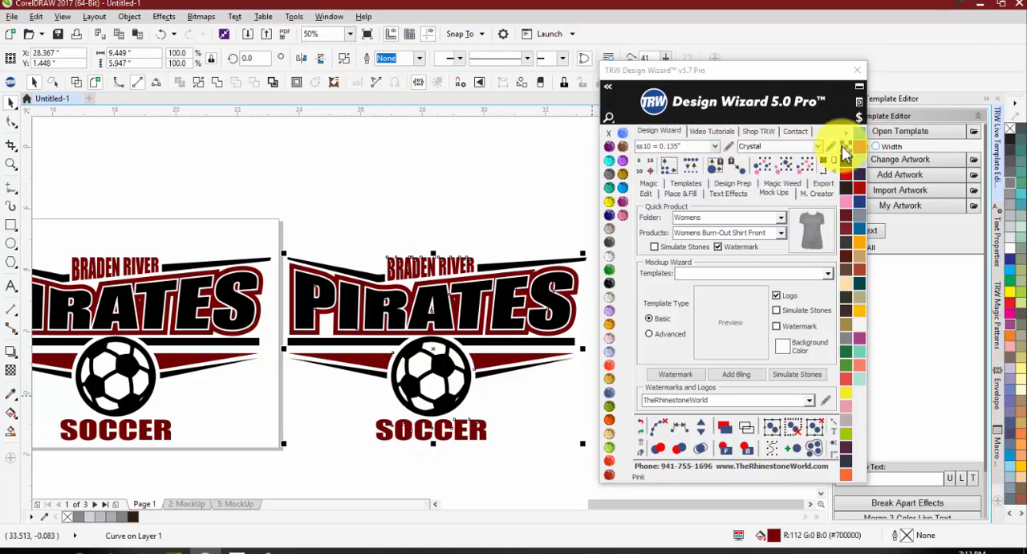
{"action": "left_click", "coordinate": [846, 133]}
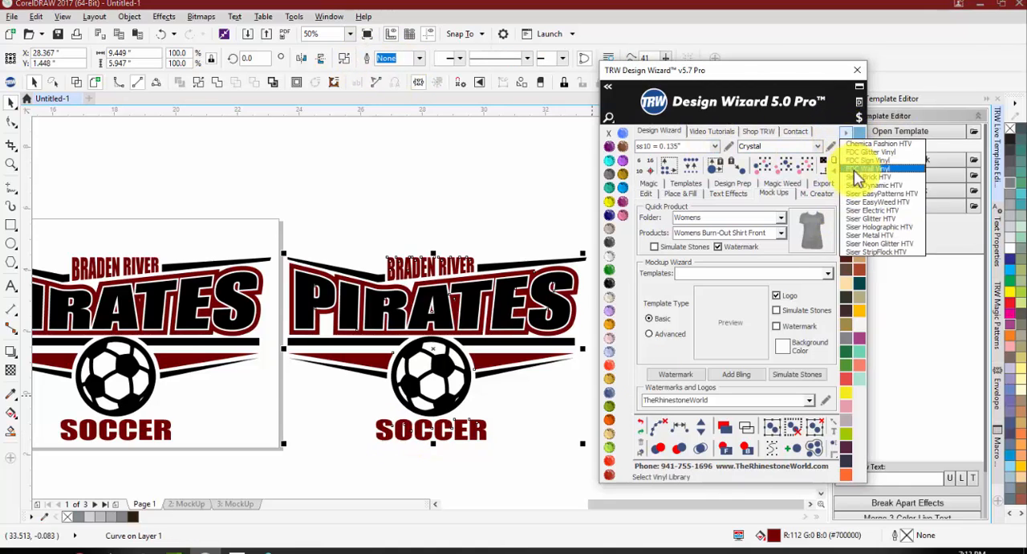
{"action": "left_click", "coordinate": [855, 218]}
{"action": "left_click", "coordinate": [846, 201]}
{"action": "left_click", "coordinate": [484, 193]}
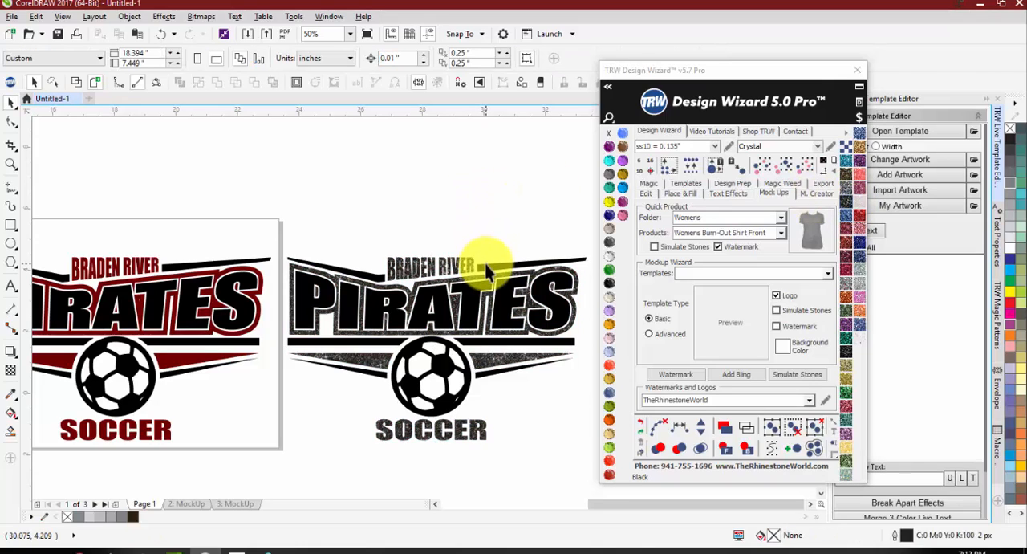
Step: Fill the copied logo's solid black PIRATES lettering, accent bars and soccer ball with red Siser Glitter HTV
{"action": "left_click", "coordinate": [484, 266]}
{"action": "left_click", "coordinate": [486, 297], "text": "shift"}
{"action": "left_click", "coordinate": [489, 343], "text": "shift"}
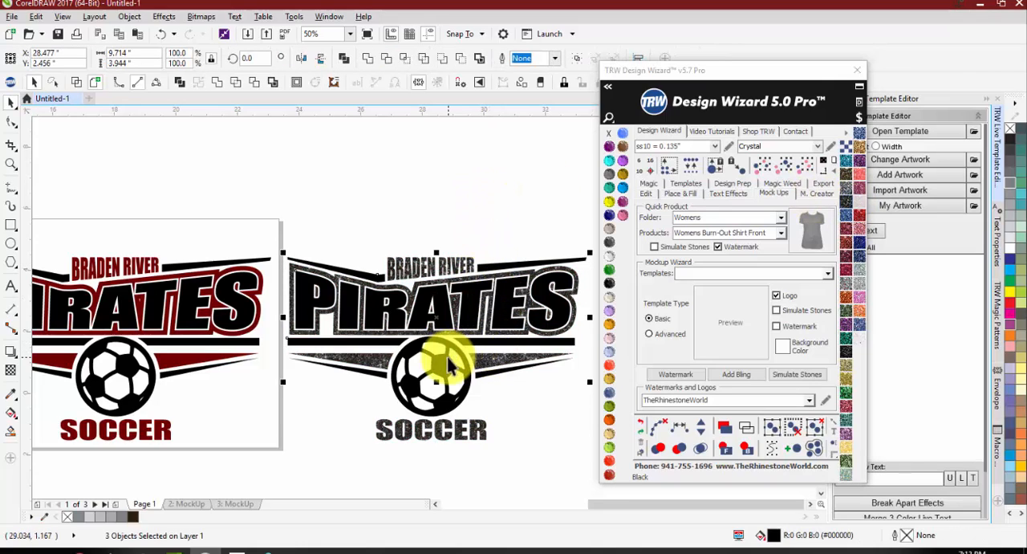
{"action": "left_click", "coordinate": [446, 358], "text": "shift"}
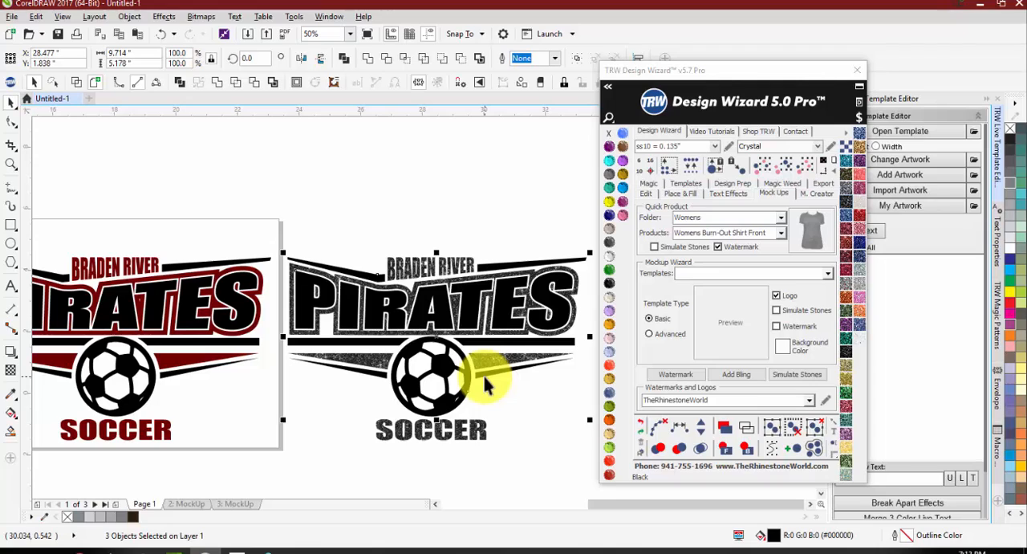
{"action": "left_click", "coordinate": [859, 214]}
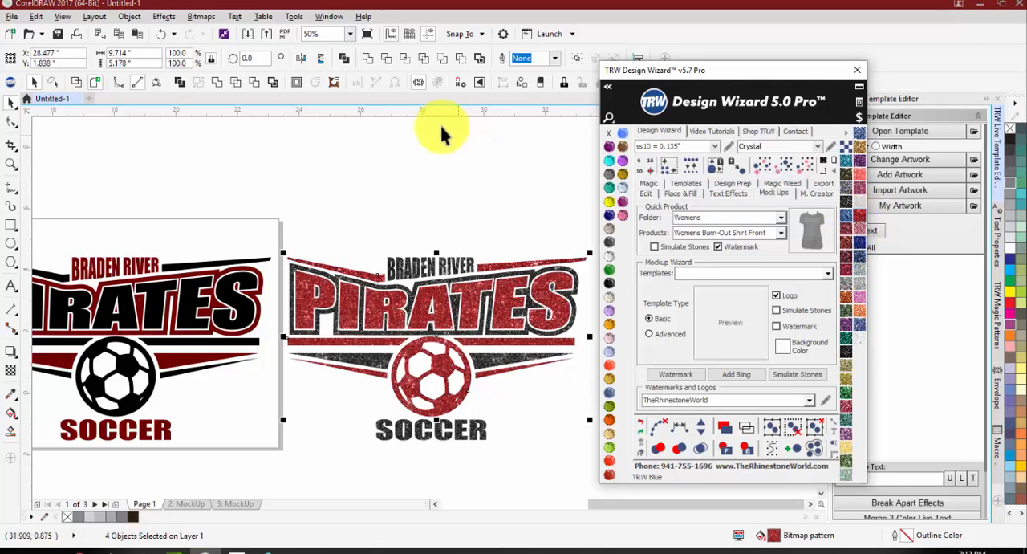
{"action": "left_click", "coordinate": [404, 189]}
Step: Size the page to fit the original Pirates logo and its glitter-vinyl copy together
{"action": "scroll", "coordinate": [410, 209], "scroll_direction": "down", "scroll_amount": 1}
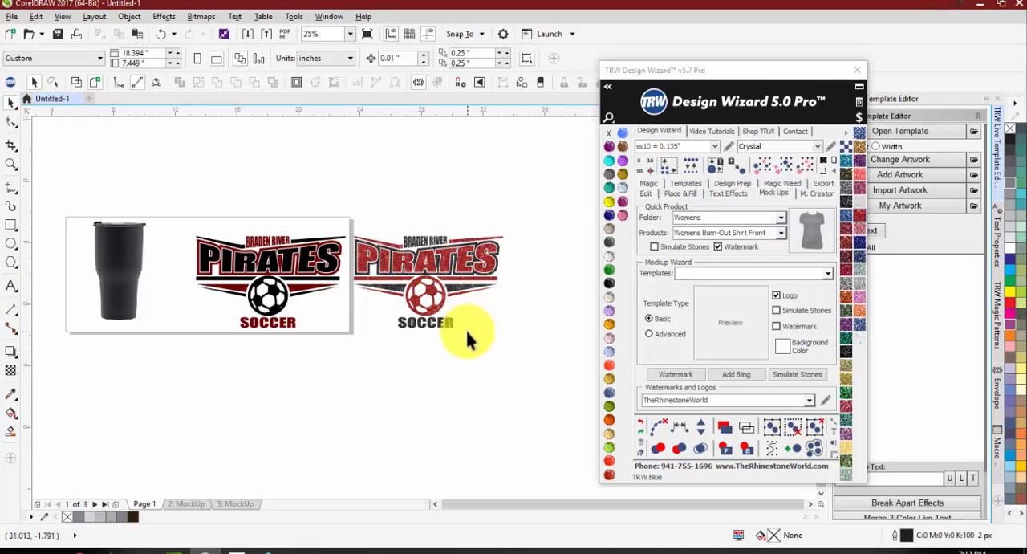
{"action": "scroll", "coordinate": [322, 268], "scroll_direction": "up", "scroll_amount": 1}
{"action": "left_click", "coordinate": [324, 273]}
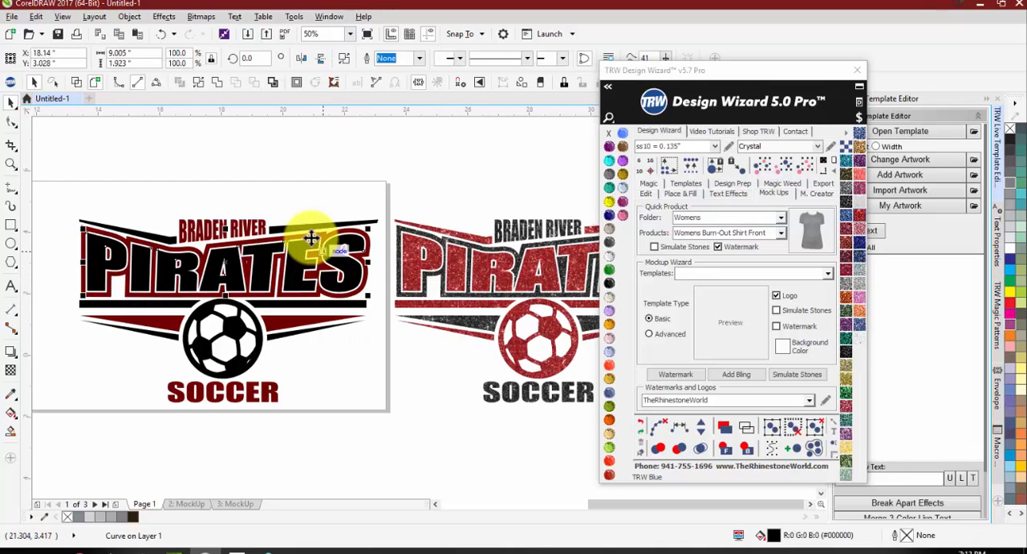
{"action": "scroll", "coordinate": [289, 193], "scroll_direction": "down", "scroll_amount": 1}
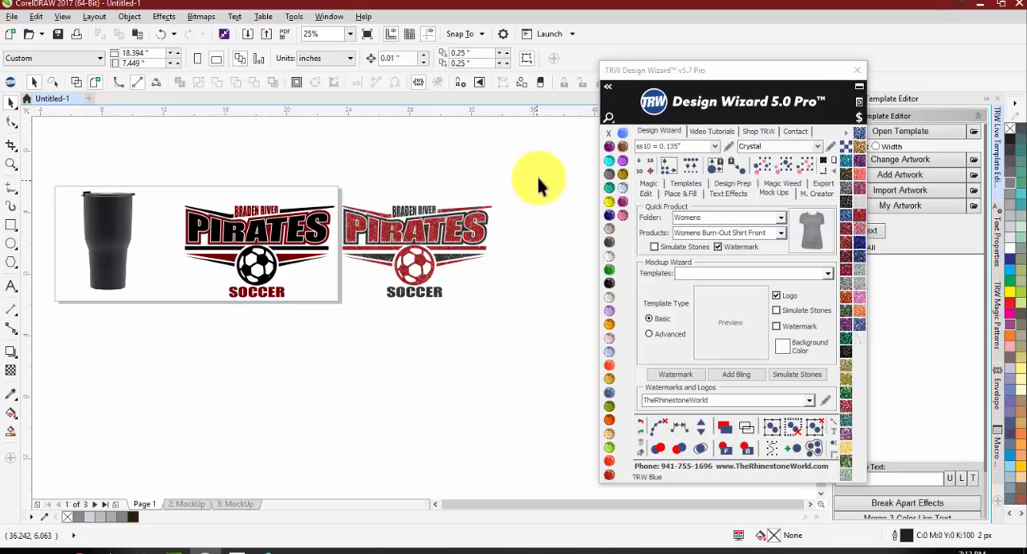
{"action": "left_click_drag", "start_coordinate": [538, 183], "coordinate": [135, 335]}
{"action": "left_click", "coordinate": [826, 159]}
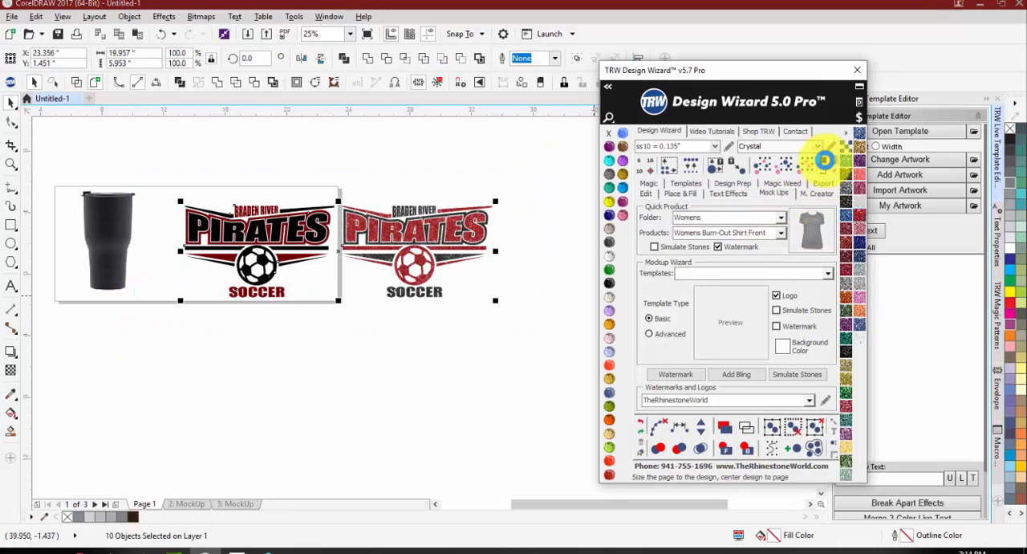
Step: Move the tumbler closer to the logos and size the page to fit the tumbler and both logos
{"action": "left_click_drag", "start_coordinate": [213, 217], "coordinate": [71, 245]}
{"action": "scroll", "coordinate": [227, 207], "scroll_direction": "down", "scroll_amount": 2}
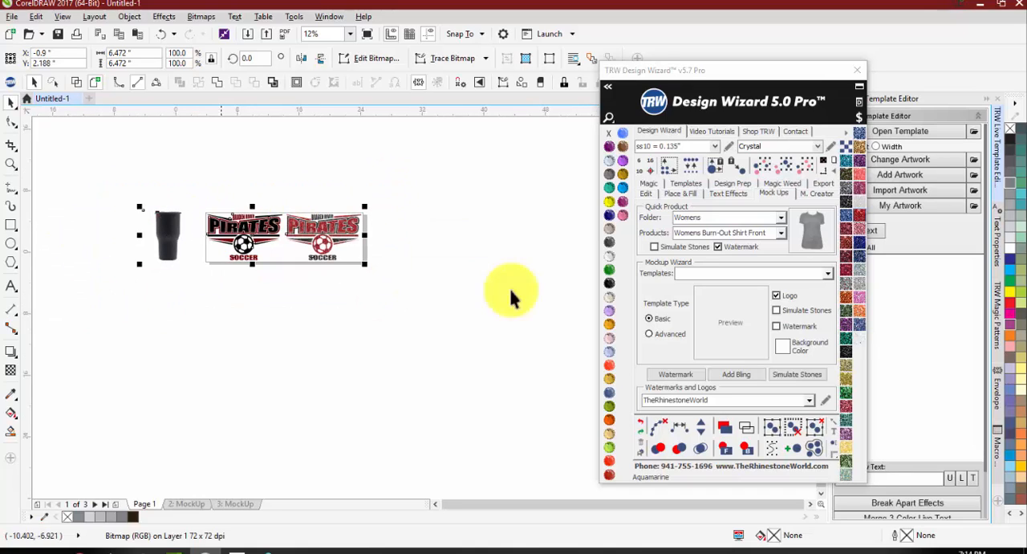
{"action": "key", "text": "ctrl+a"}
{"action": "left_click", "coordinate": [833, 159]}
{"action": "key", "text": "Escape"}
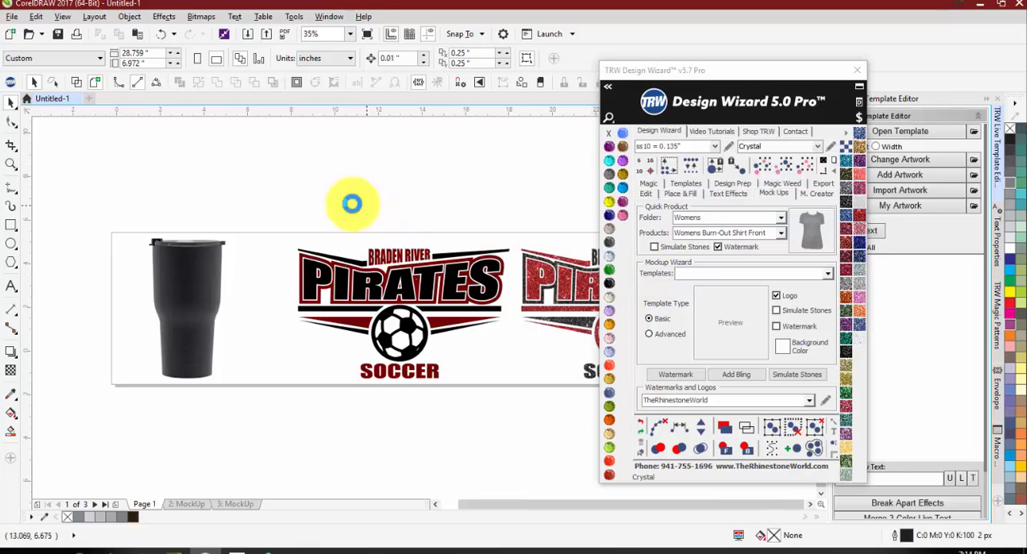
Step: Choose the Order Form 2 Products template for the Mockup Wizard
{"action": "scroll", "coordinate": [348, 201], "scroll_direction": "down", "scroll_amount": 2}
{"action": "left_click", "coordinate": [826, 274]}
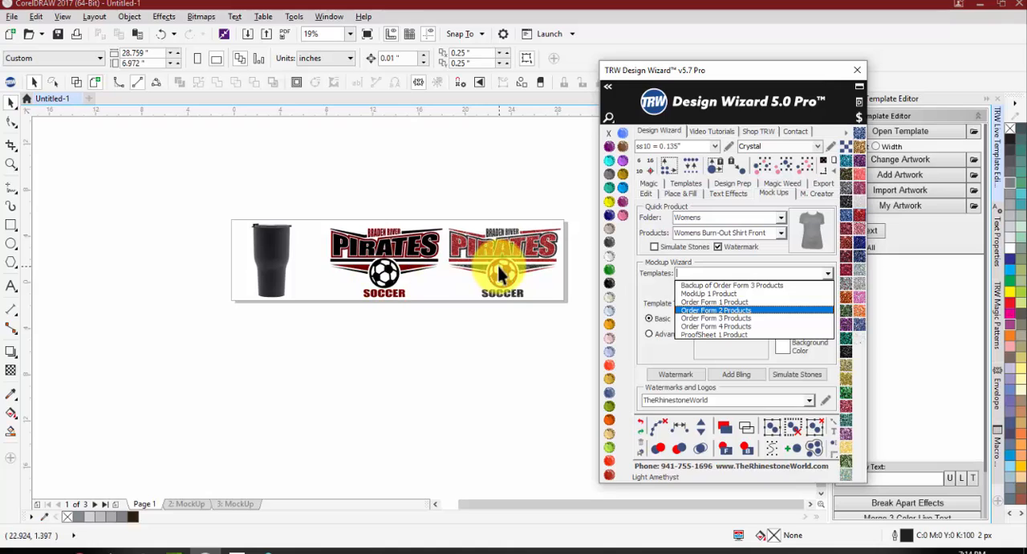
{"action": "left_click", "coordinate": [749, 317]}
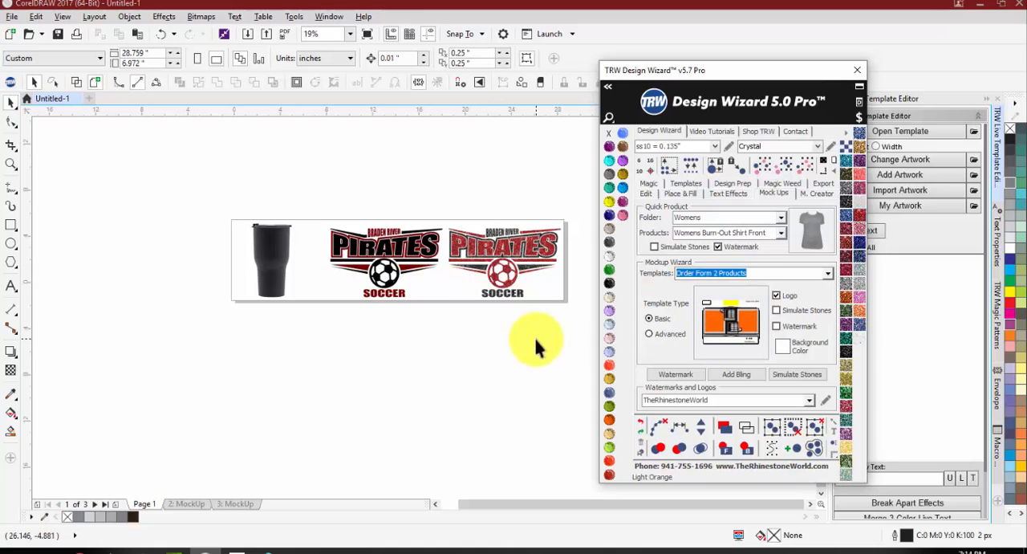
{"action": "left_click", "coordinate": [761, 275]}
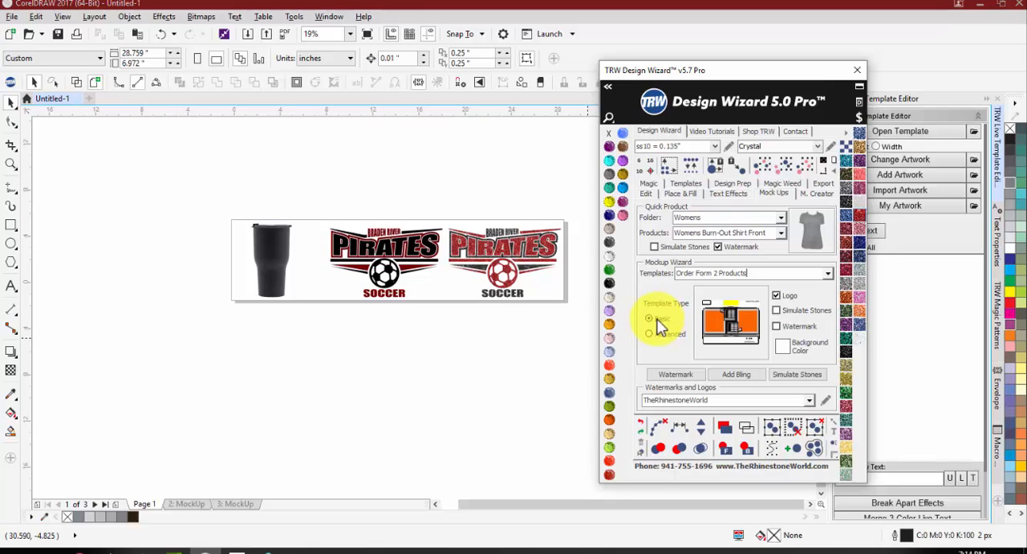
{"action": "left_click", "coordinate": [529, 331]}
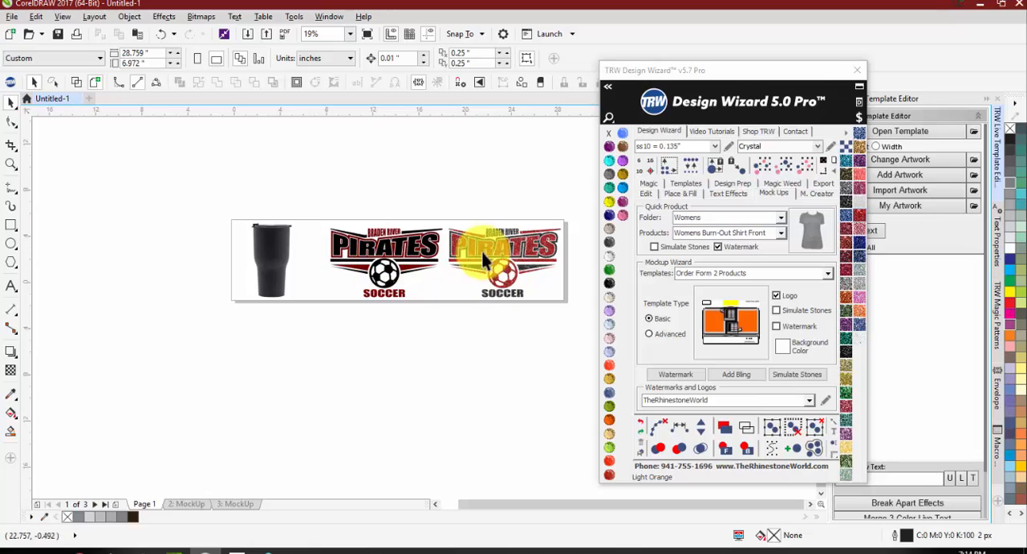
Step: Choose the Order Form 1 Product template for the Mockup Wizard and turn on its watermark option
{"action": "left_click", "coordinate": [826, 274]}
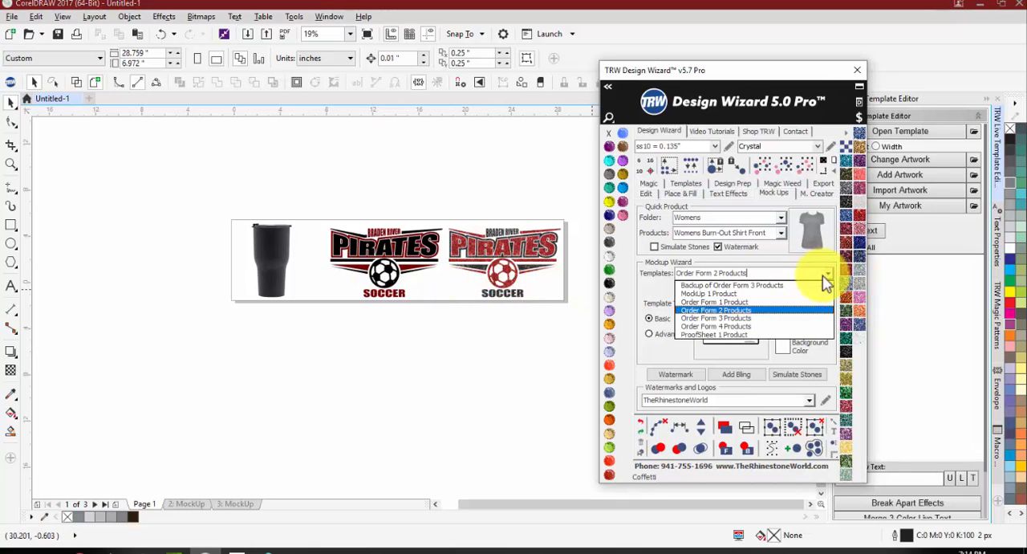
{"action": "left_click", "coordinate": [737, 303]}
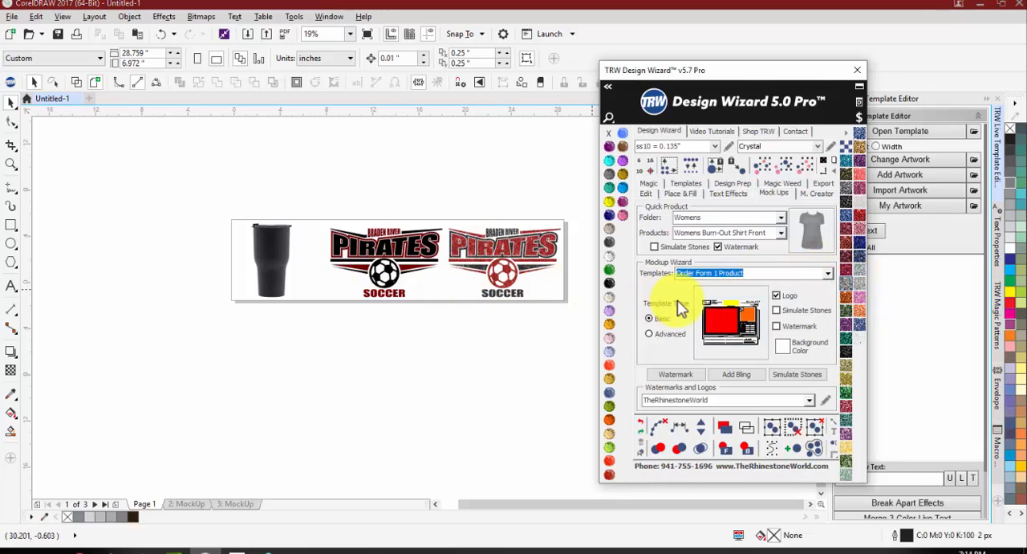
{"action": "left_click", "coordinate": [776, 326]}
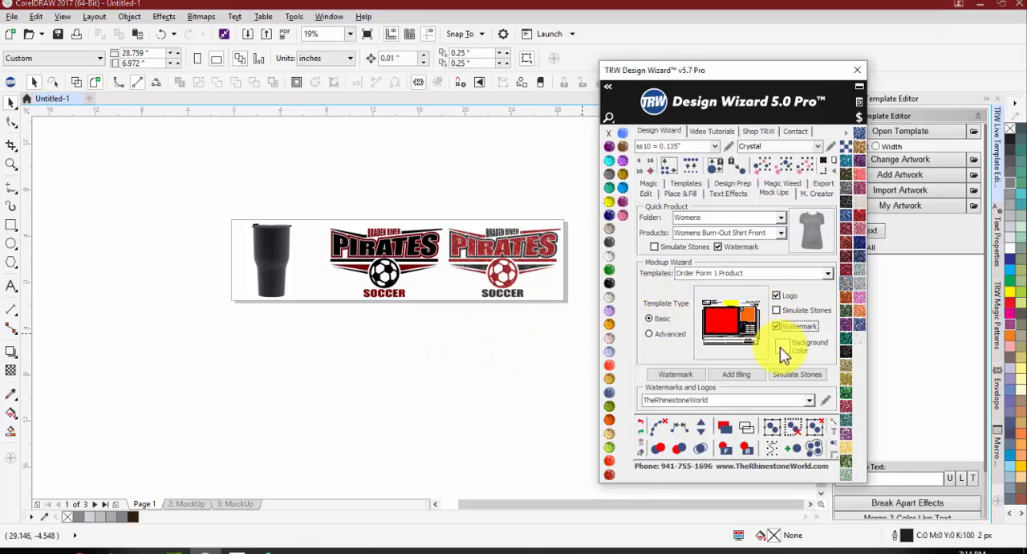
{"action": "left_click", "coordinate": [530, 345]}
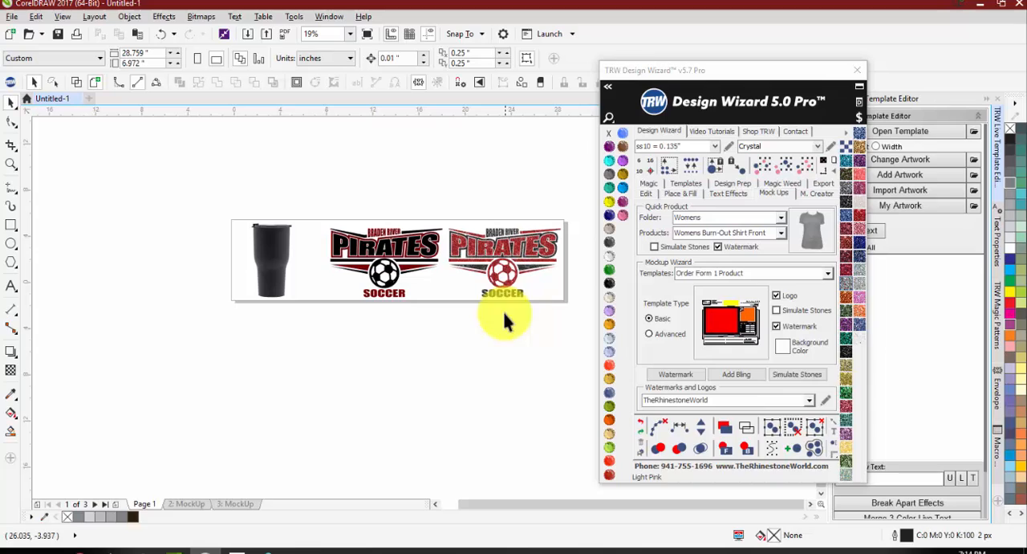
{"action": "left_click", "coordinate": [786, 347]}
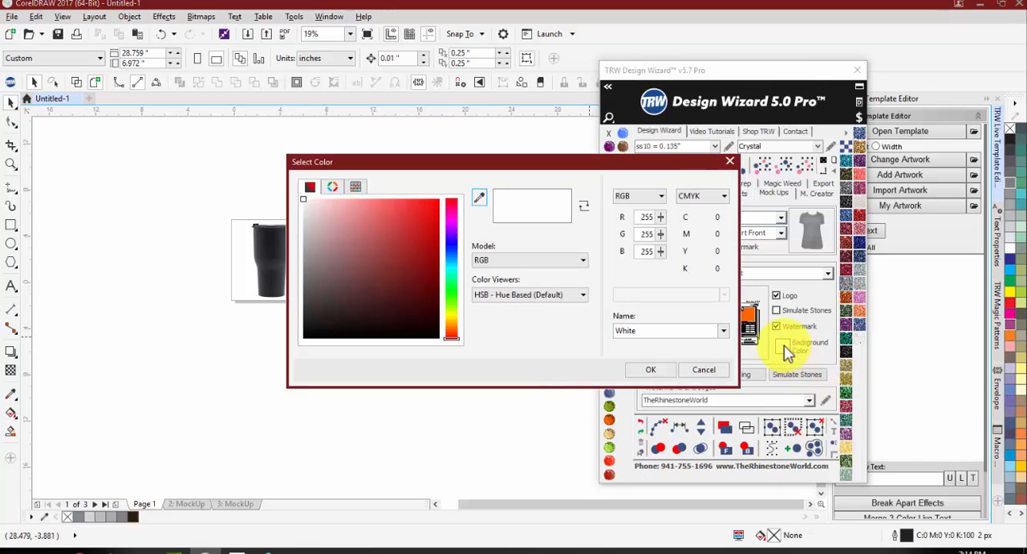
{"action": "left_click", "coordinate": [728, 159]}
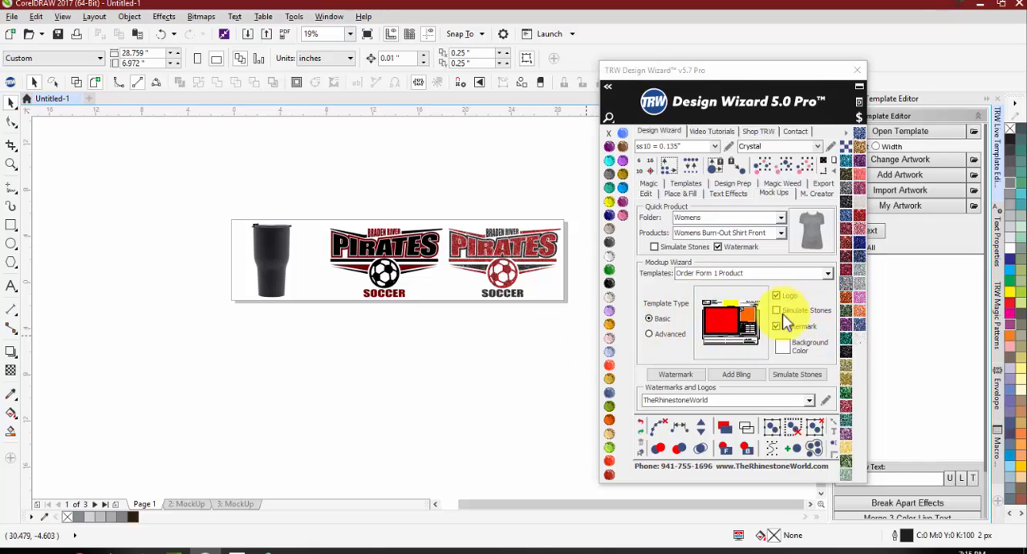
{"action": "left_click_drag", "start_coordinate": [321, 211], "coordinate": [447, 322]}
{"action": "left_click", "coordinate": [315, 201]}
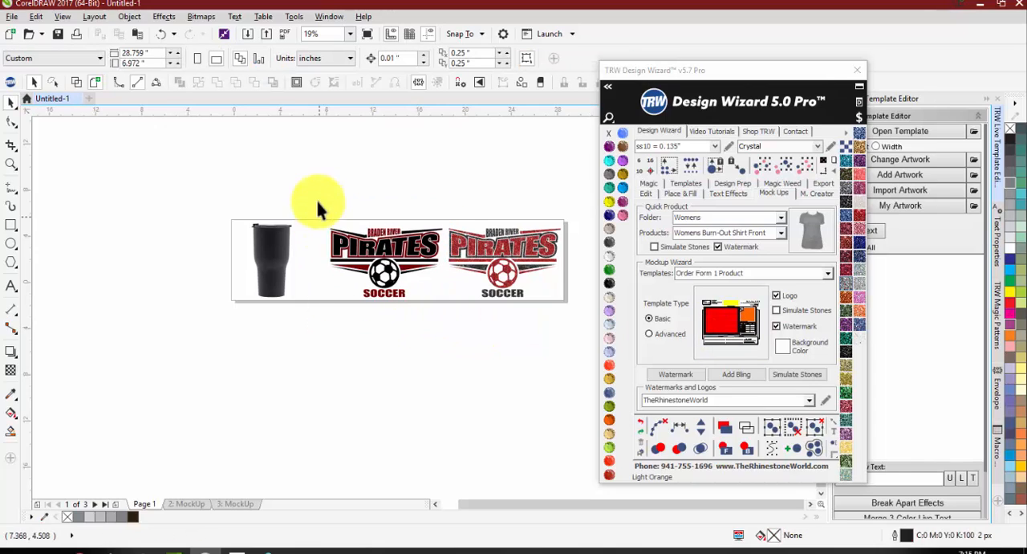
Step: Start the mockup from the Order Form 1 Product template and show the Mens product folder as thumbnail previews
{"action": "left_click", "coordinate": [718, 317]}
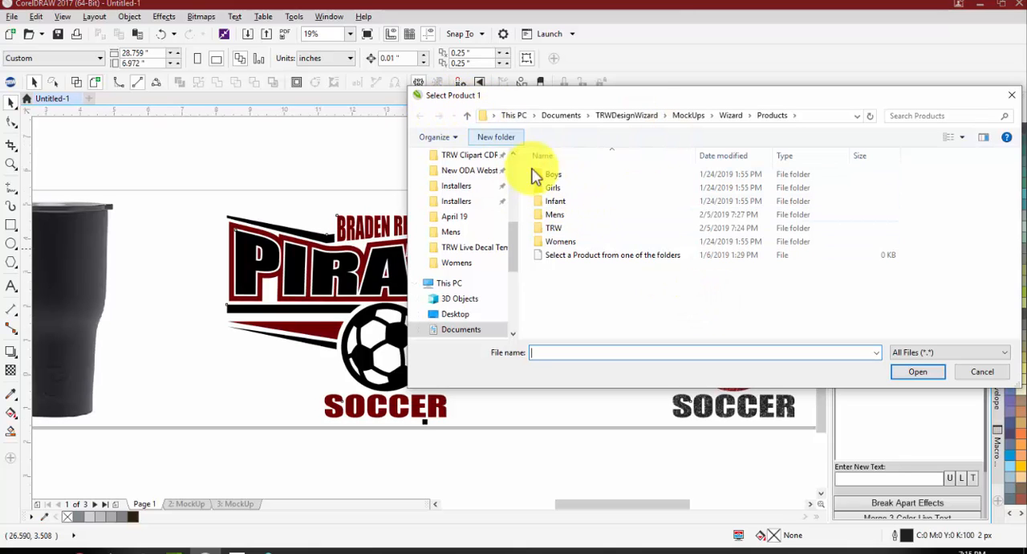
{"action": "double_click", "coordinate": [556, 215]}
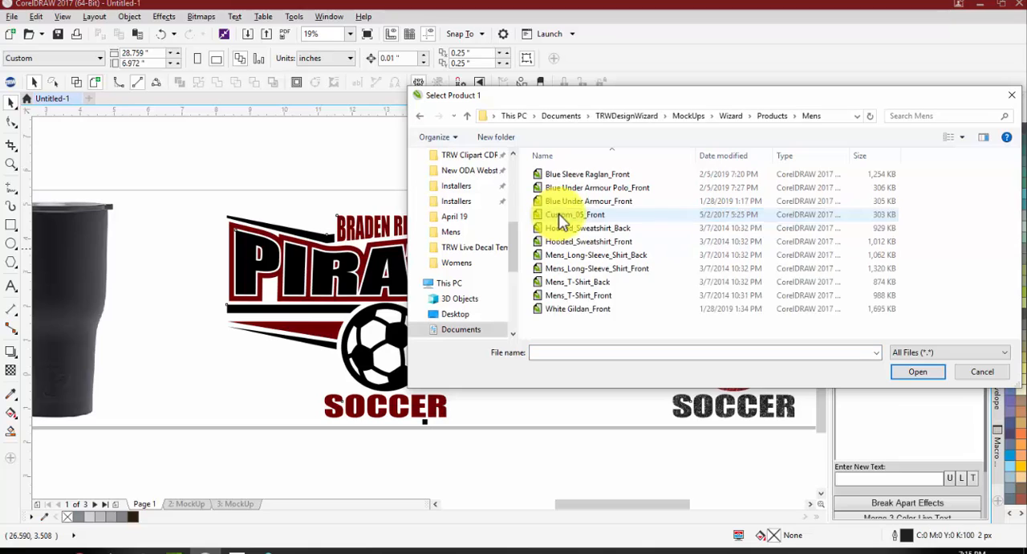
{"action": "right_click", "coordinate": [649, 331]}
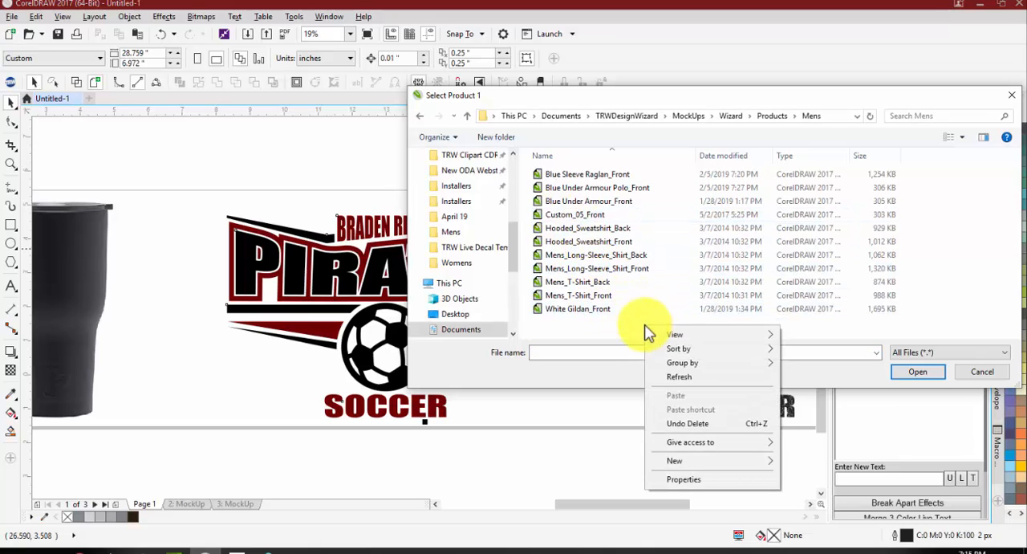
{"action": "mouse_move", "coordinate": [658, 337]}
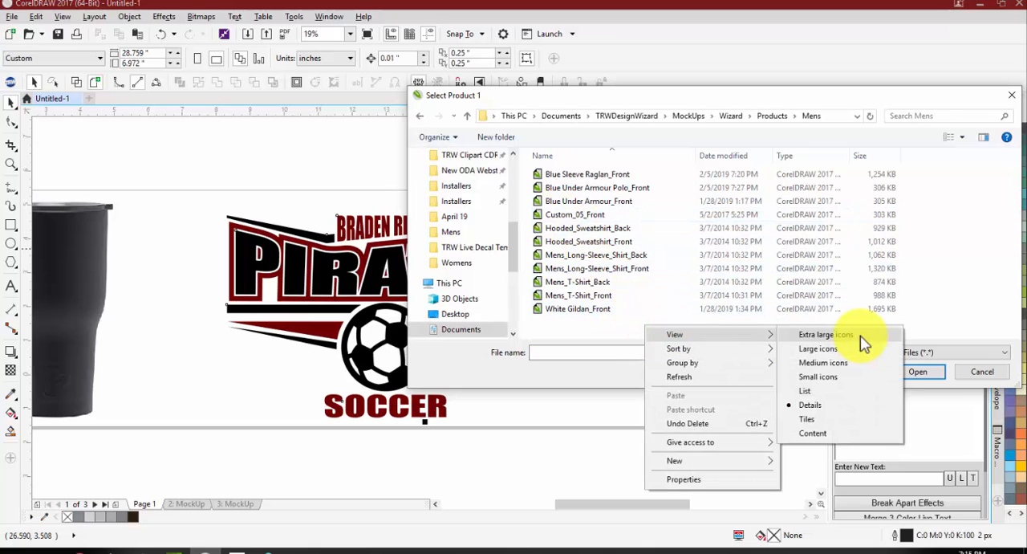
{"action": "left_click", "coordinate": [561, 332]}
{"action": "right_click", "coordinate": [564, 332]}
{"action": "mouse_move", "coordinate": [630, 339]}
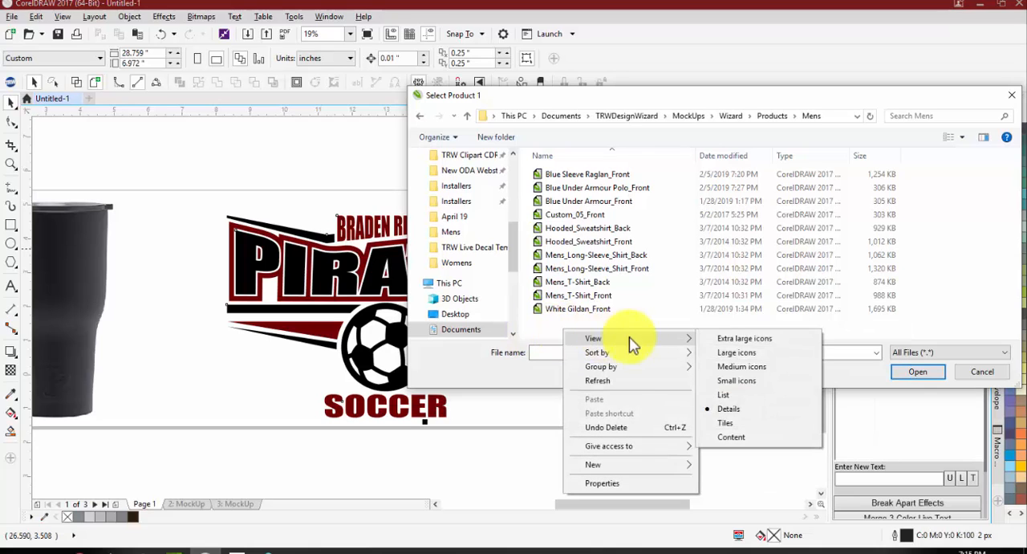
{"action": "left_click", "coordinate": [729, 340]}
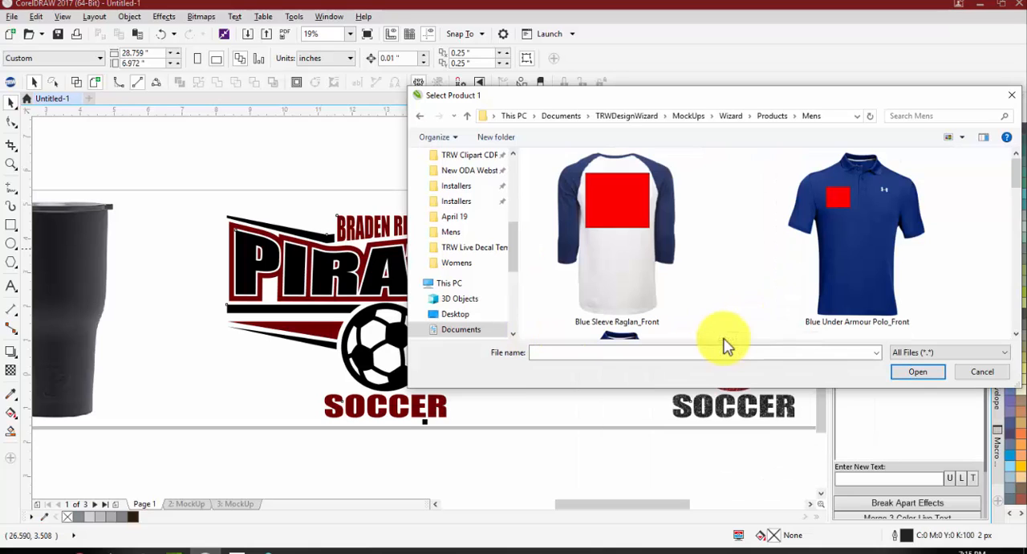
{"action": "left_click", "coordinate": [961, 138]}
{"action": "left_click_drag", "start_coordinate": [928, 132], "coordinate": [931, 199]}
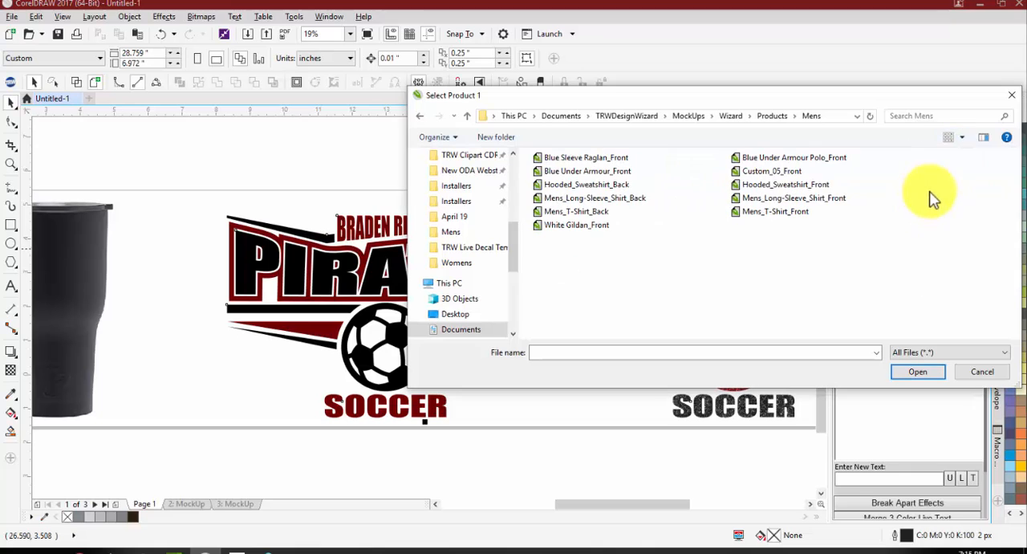
{"action": "left_click", "coordinate": [962, 138]}
{"action": "left_click_drag", "start_coordinate": [927, 148], "coordinate": [928, 98]}
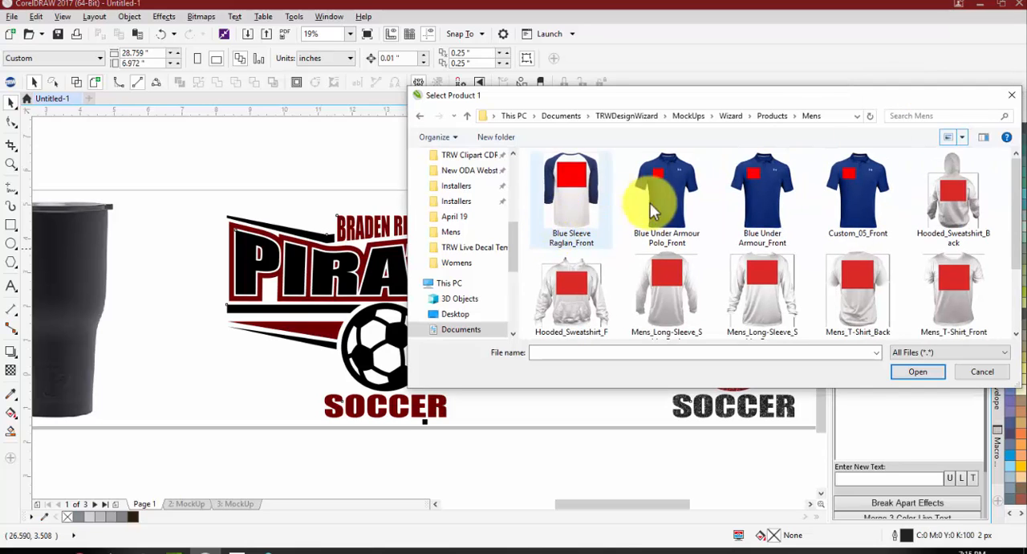
Step: Choose Mens_T-Shirt_Front from the Mens folder as Product 1
{"action": "scroll", "coordinate": [807, 211], "scroll_direction": "down", "scroll_amount": 2}
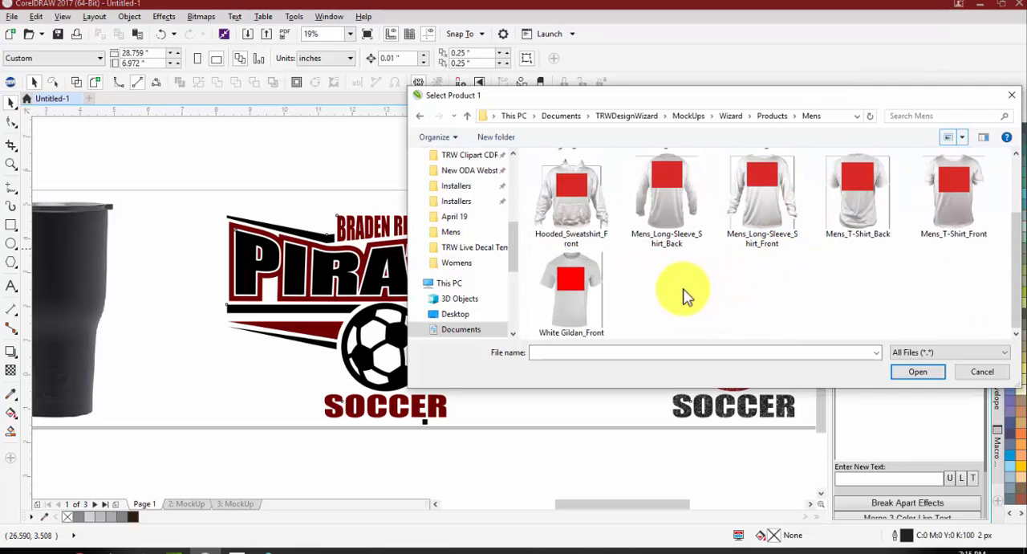
{"action": "scroll", "coordinate": [677, 296], "scroll_direction": "up", "scroll_amount": 2}
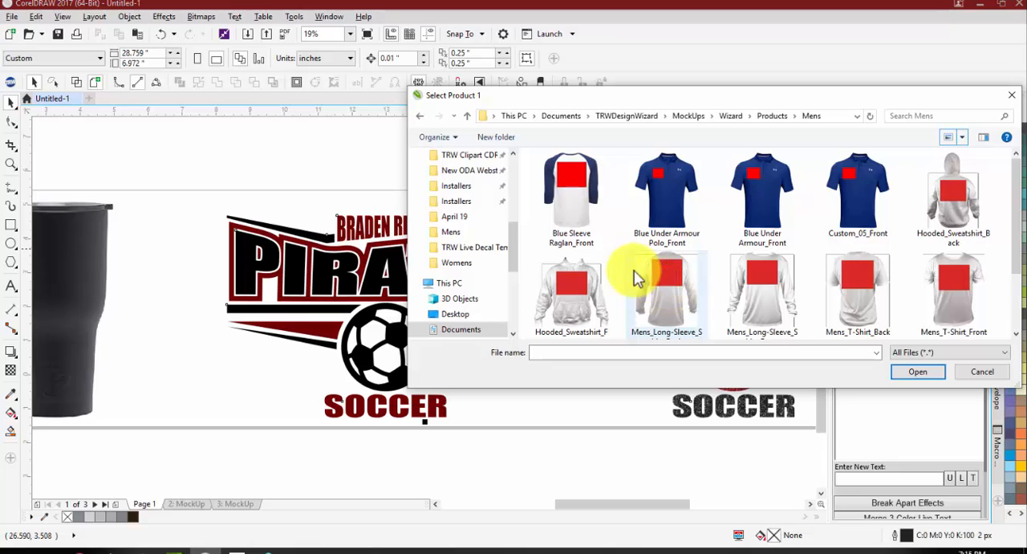
{"action": "scroll", "coordinate": [614, 273], "scroll_direction": "down", "scroll_amount": 1}
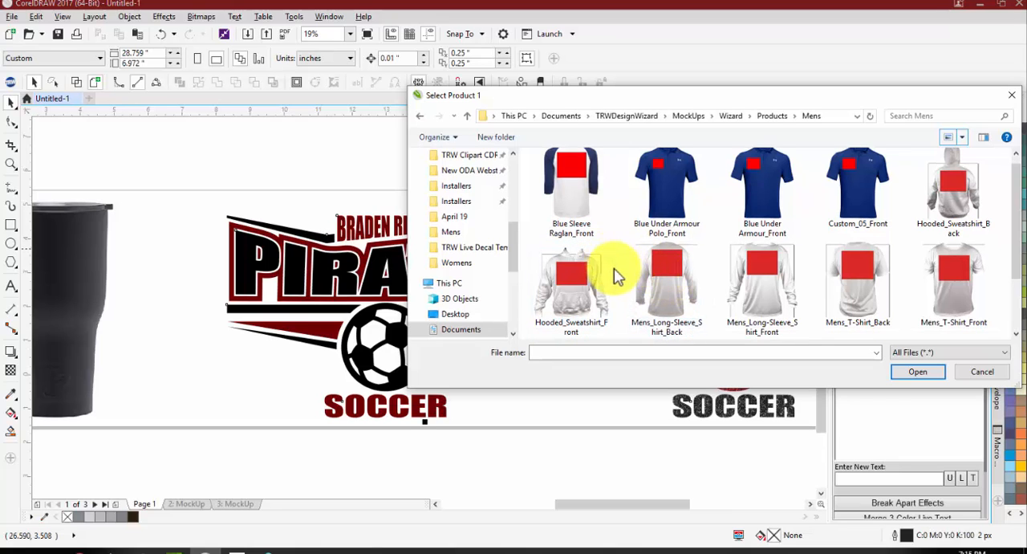
{"action": "double_click", "coordinate": [955, 273]}
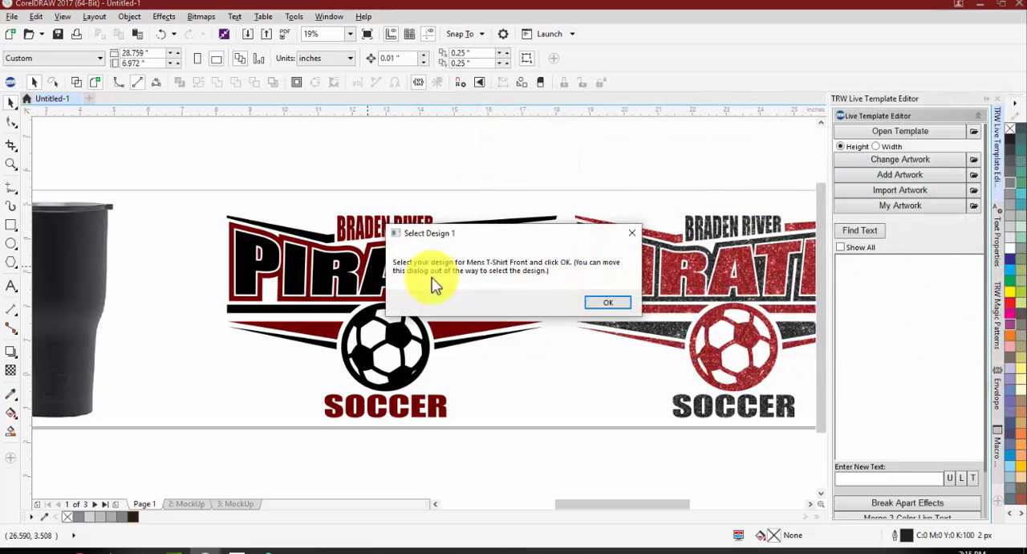
Step: Select the whole maroon and black Pirates logo as the design for the Mens T-Shirt Front and confirm it
{"action": "left_click_drag", "start_coordinate": [498, 233], "coordinate": [615, 133]}
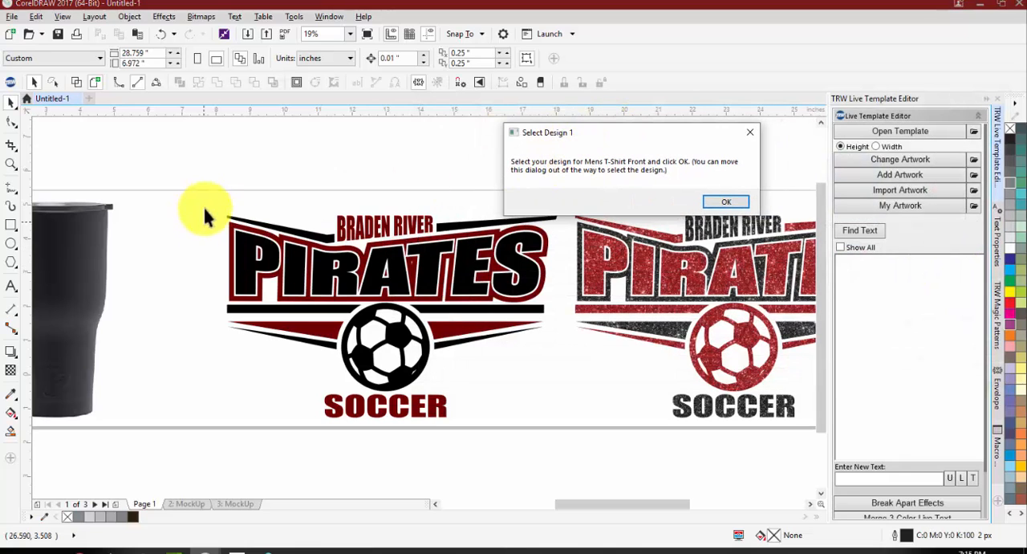
{"action": "left_click_drag", "start_coordinate": [180, 181], "coordinate": [564, 475]}
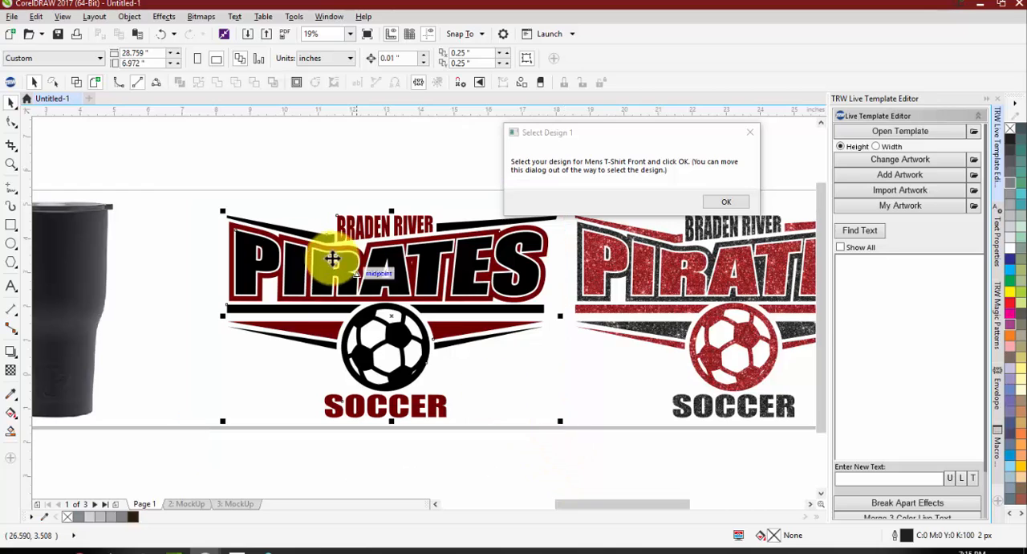
{"action": "scroll", "coordinate": [332, 257], "scroll_direction": "down", "scroll_amount": 3}
{"action": "scroll", "coordinate": [466, 234], "scroll_direction": "up", "scroll_amount": 2}
{"action": "scroll", "coordinate": [420, 246], "scroll_direction": "down", "scroll_amount": 2}
{"action": "scroll", "coordinate": [330, 255], "scroll_direction": "up", "scroll_amount": 2}
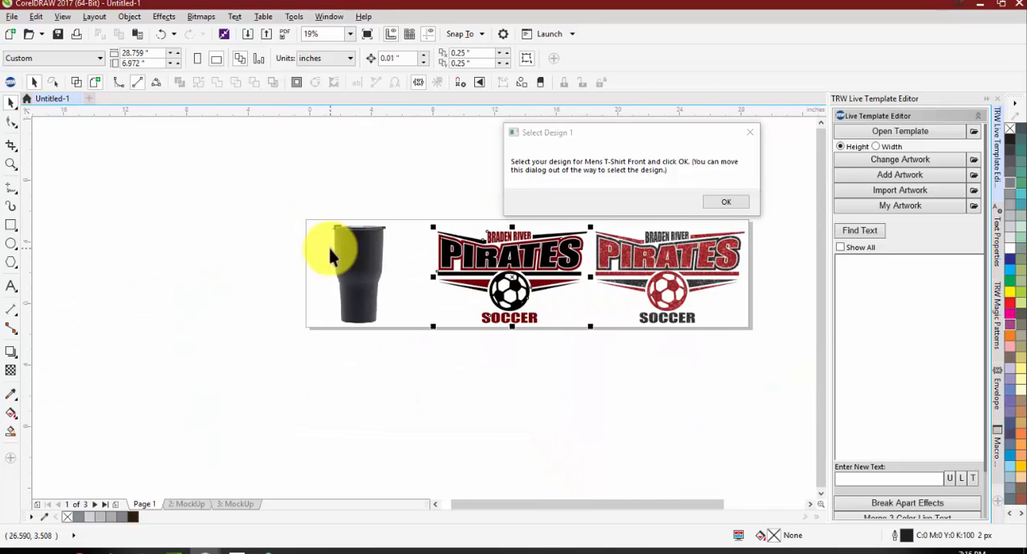
{"action": "scroll", "coordinate": [346, 250], "scroll_direction": "up", "scroll_amount": 3}
{"action": "left_click_drag", "start_coordinate": [675, 140], "coordinate": [798, 116]}
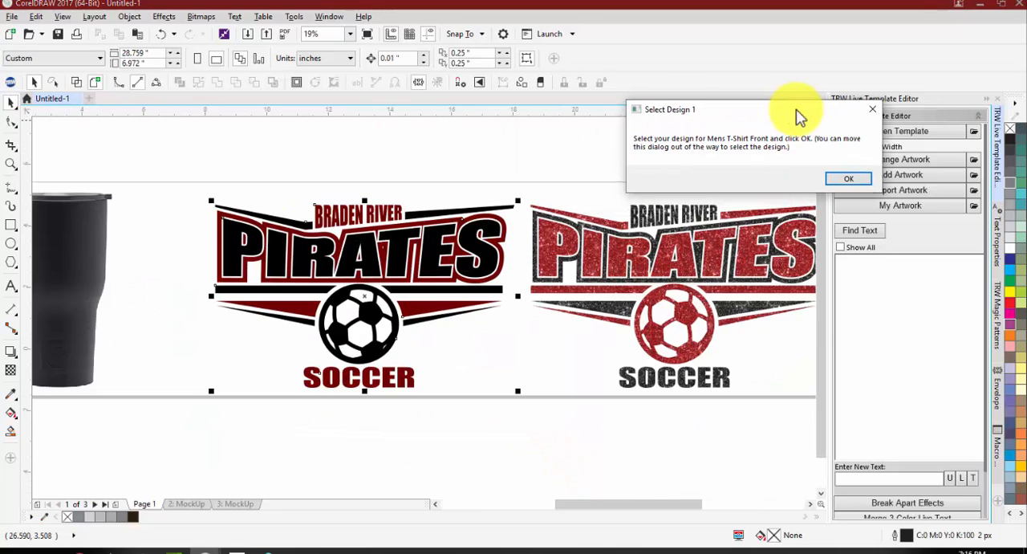
{"action": "left_click_drag", "start_coordinate": [164, 167], "coordinate": [503, 429]}
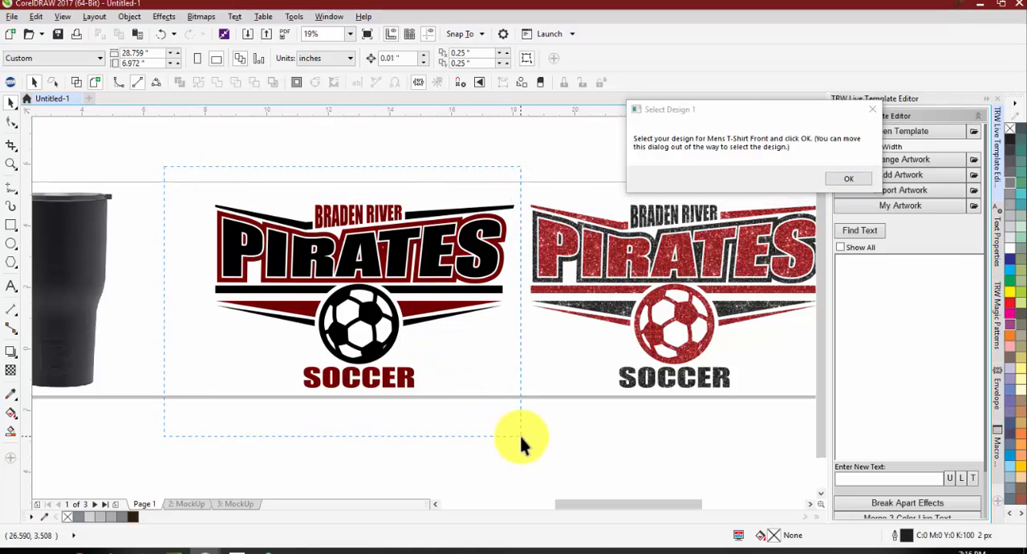
{"action": "left_click", "coordinate": [835, 177]}
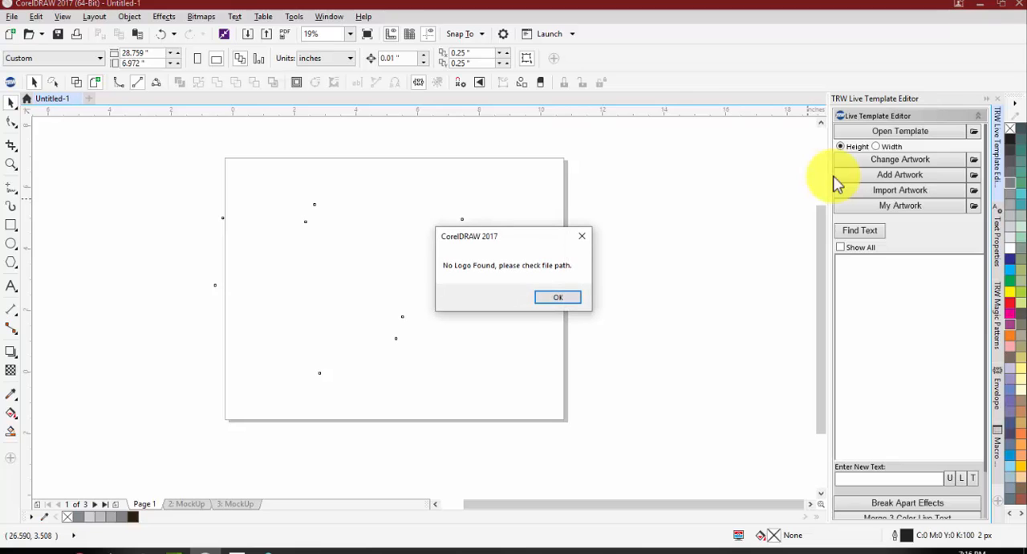
Step: Dismiss the missing-logo message and delete the yellow logo placeholder from the order form's header
{"action": "left_click", "coordinate": [570, 299]}
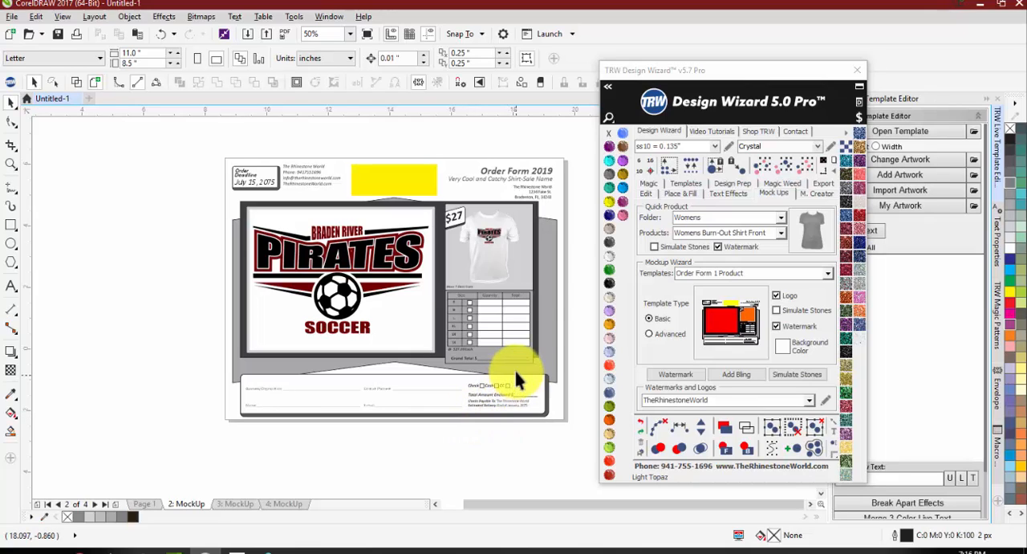
{"action": "scroll", "coordinate": [498, 221], "scroll_direction": "up", "scroll_amount": 2}
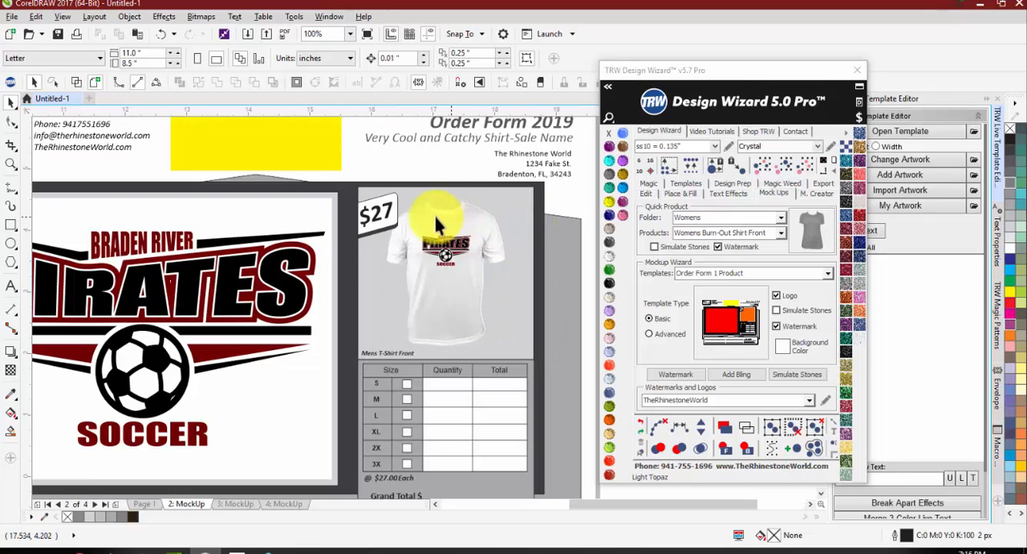
{"action": "scroll", "coordinate": [373, 208], "scroll_direction": "down", "scroll_amount": 2}
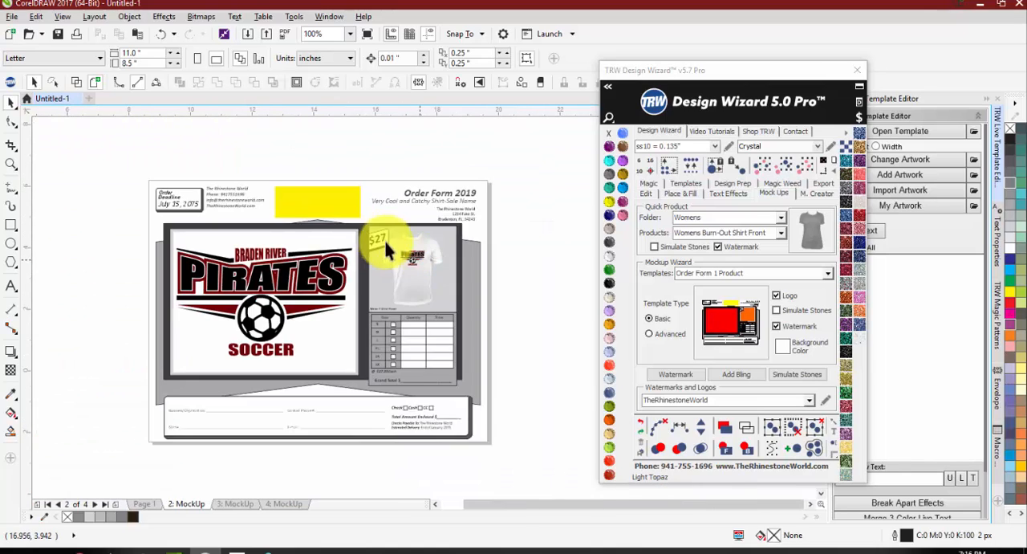
{"action": "scroll", "coordinate": [384, 237], "scroll_direction": "up", "scroll_amount": 1}
{"action": "left_click", "coordinate": [290, 175]}
{"action": "key", "text": "Delete"}
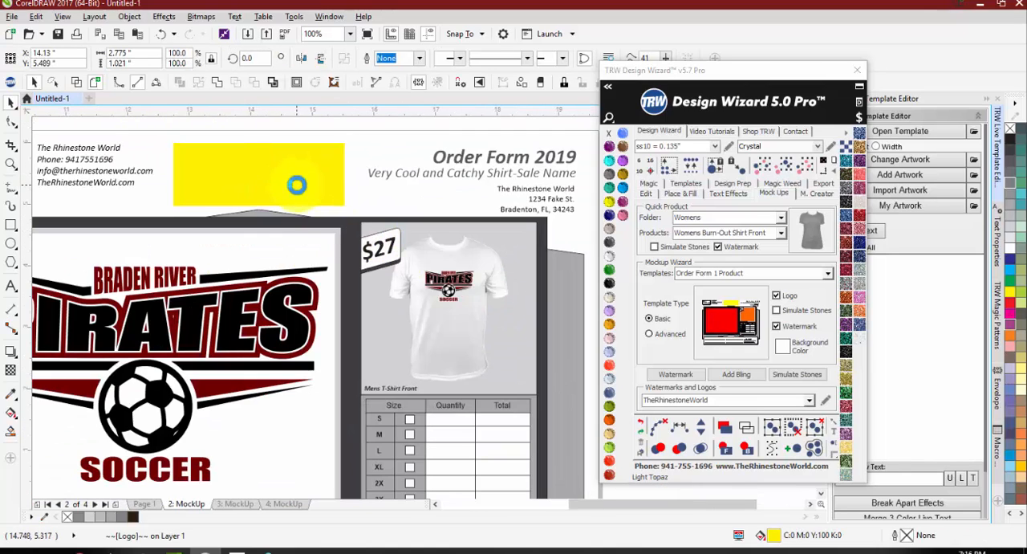
{"action": "scroll", "coordinate": [393, 240], "scroll_direction": "down", "scroll_amount": 1}
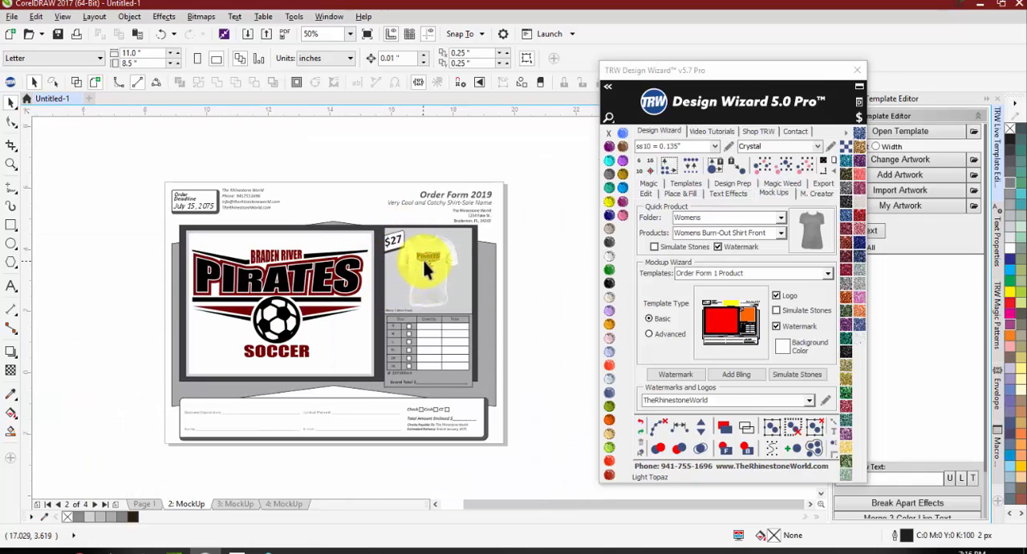
Step: Examine the Mens T-Shirt Front preview and its background panel on the one-product order form
{"action": "scroll", "coordinate": [423, 258], "scroll_direction": "up", "scroll_amount": 1}
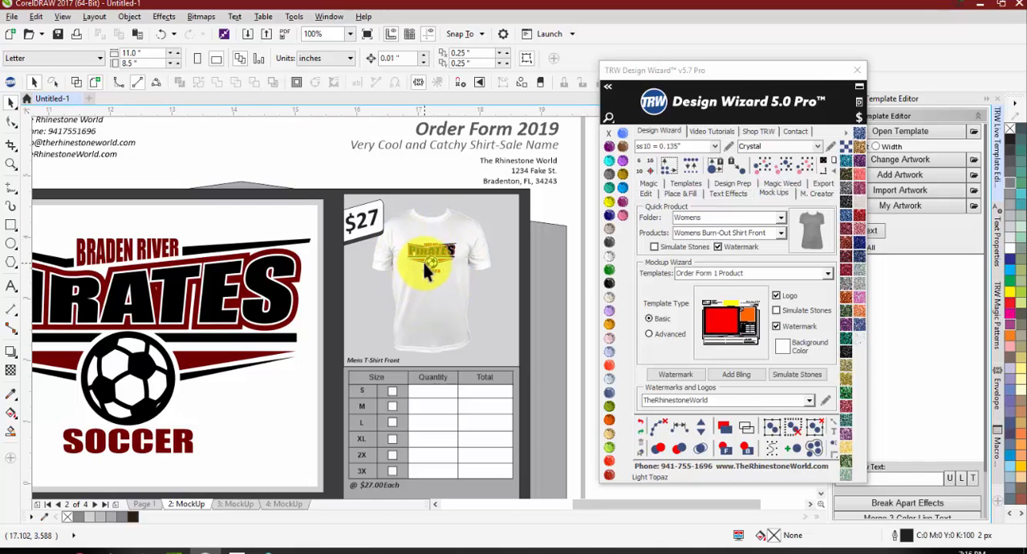
{"action": "scroll", "coordinate": [399, 329], "scroll_direction": "down", "scroll_amount": 1}
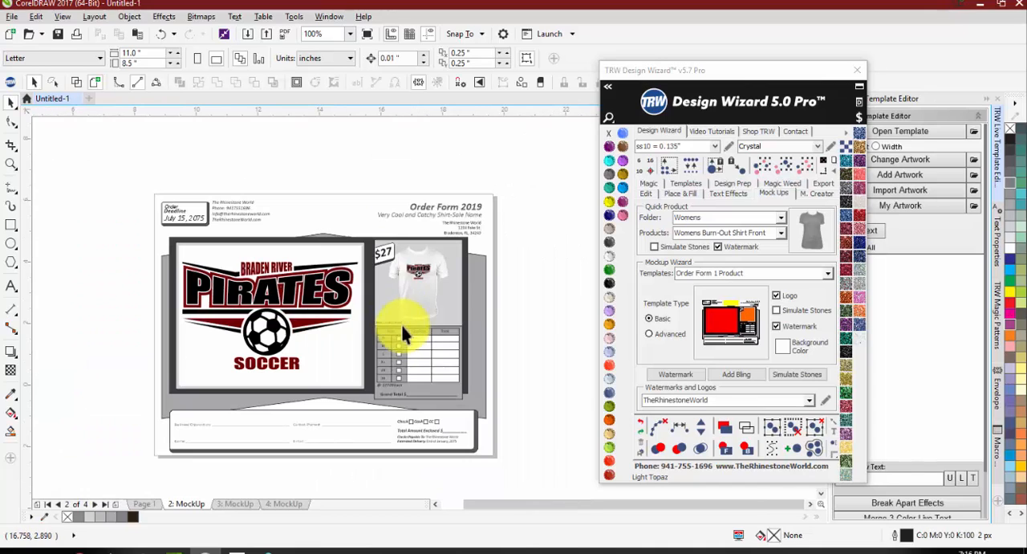
{"action": "scroll", "coordinate": [366, 232], "scroll_direction": "up", "scroll_amount": 1}
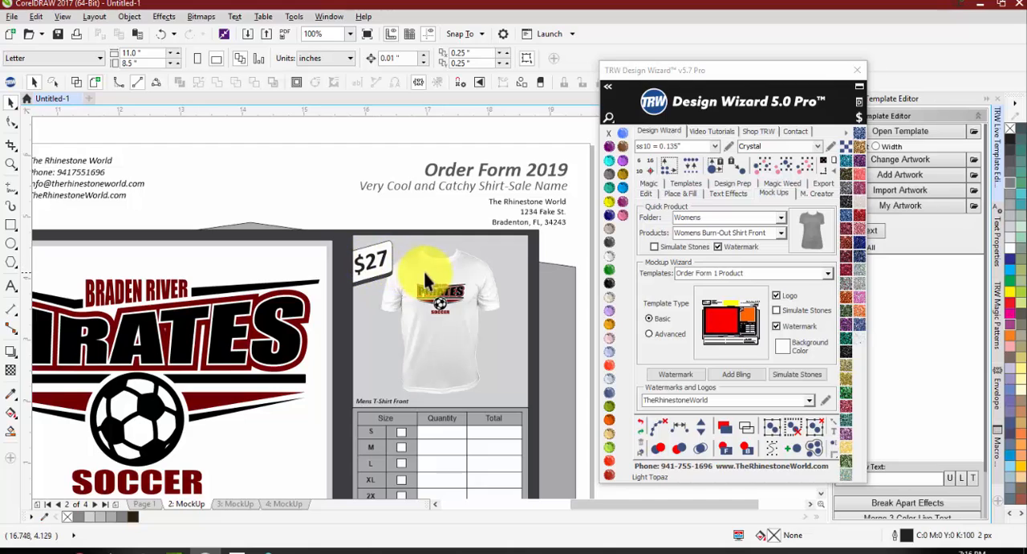
{"action": "left_click", "coordinate": [504, 259]}
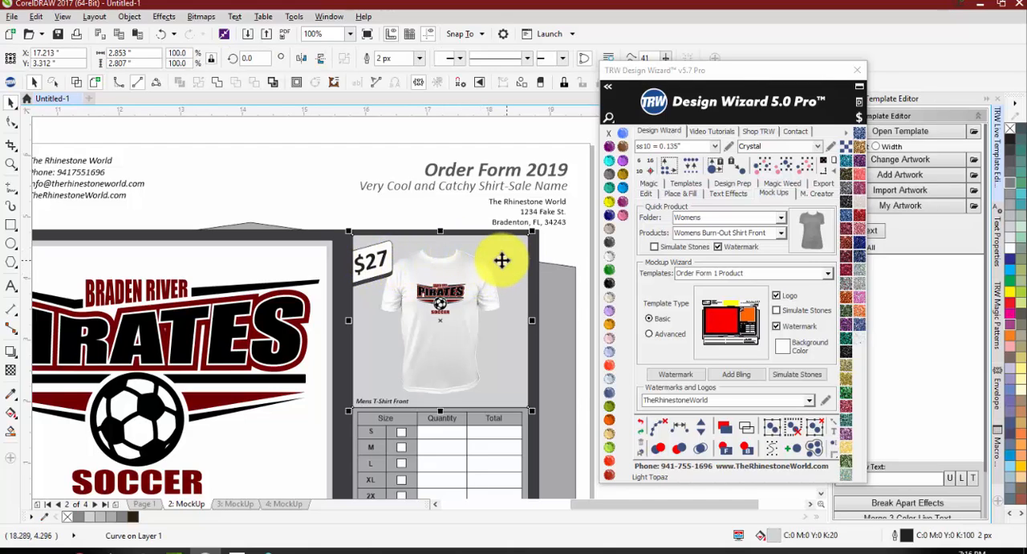
{"action": "scroll", "coordinate": [386, 251], "scroll_direction": "down", "scroll_amount": 1}
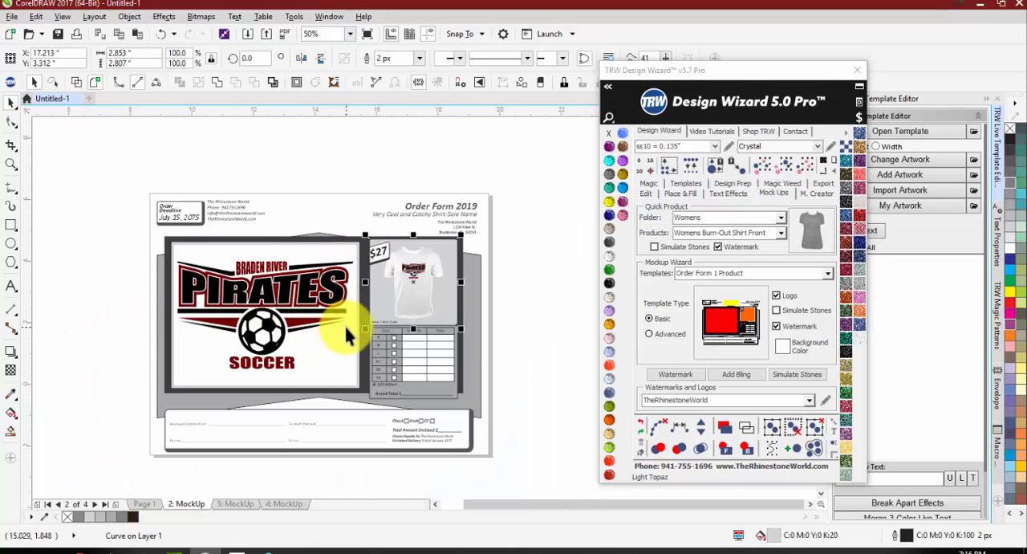
{"action": "left_click", "coordinate": [486, 339]}
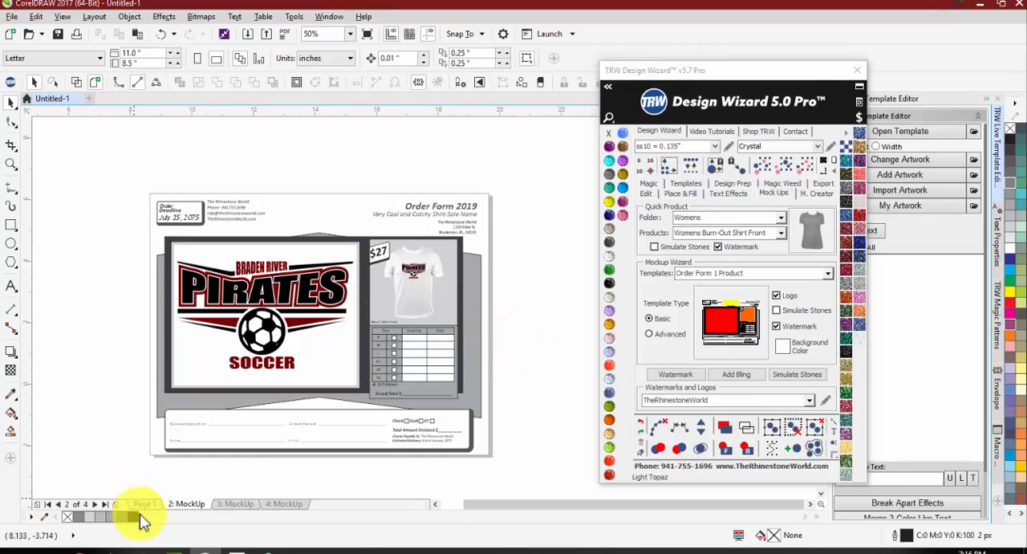
Step: Return to Page 1 and set the Mockup Wizard to the Order Form 2 Products template with the Advanced type
{"action": "left_click", "coordinate": [143, 504]}
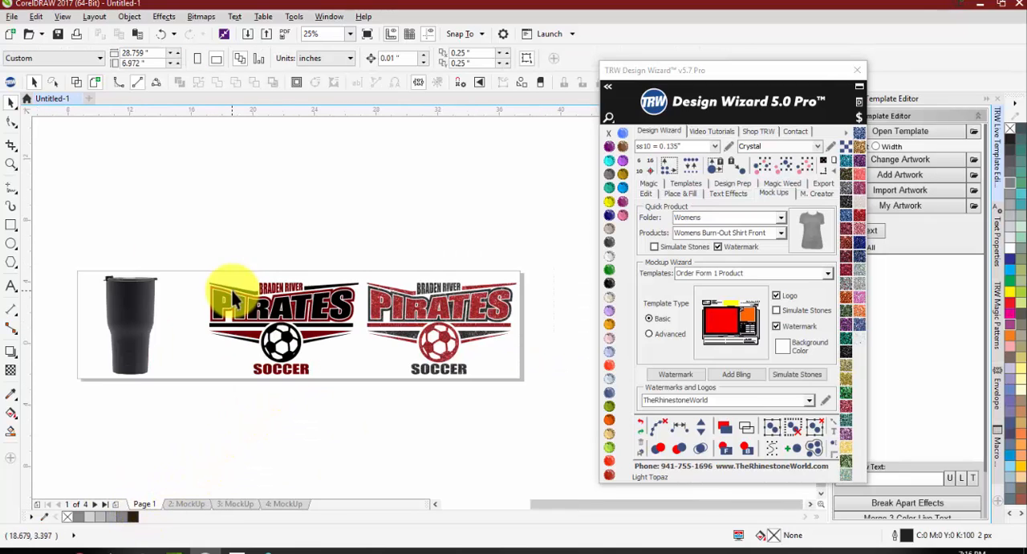
{"action": "scroll", "coordinate": [230, 292], "scroll_direction": "down", "scroll_amount": 1}
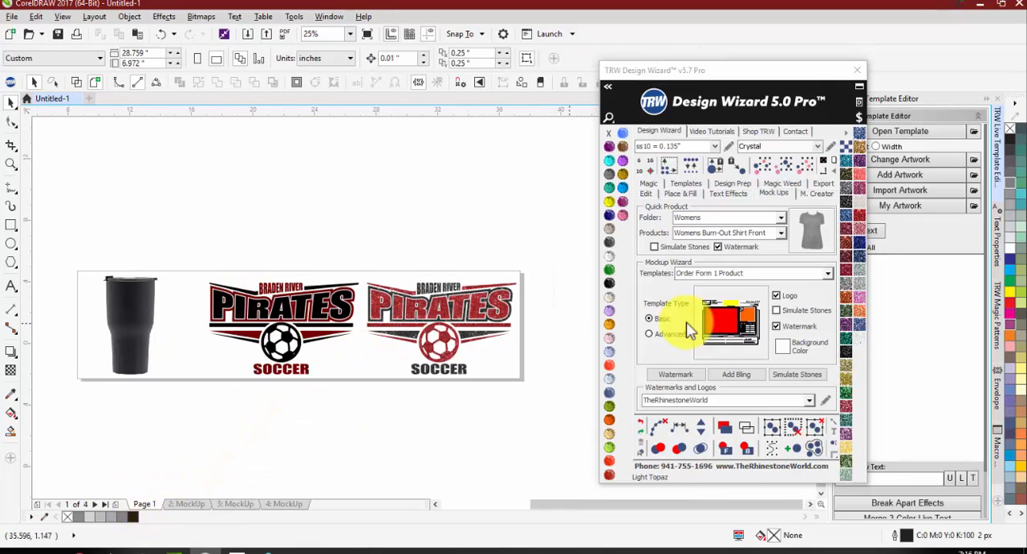
{"action": "left_click", "coordinate": [827, 274]}
{"action": "left_click", "coordinate": [722, 294]}
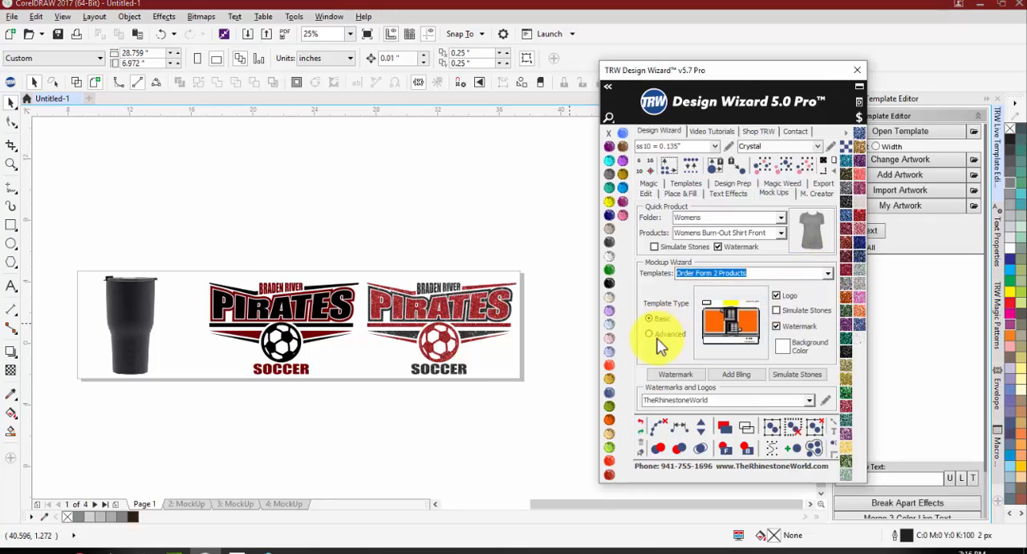
{"action": "left_click", "coordinate": [649, 334]}
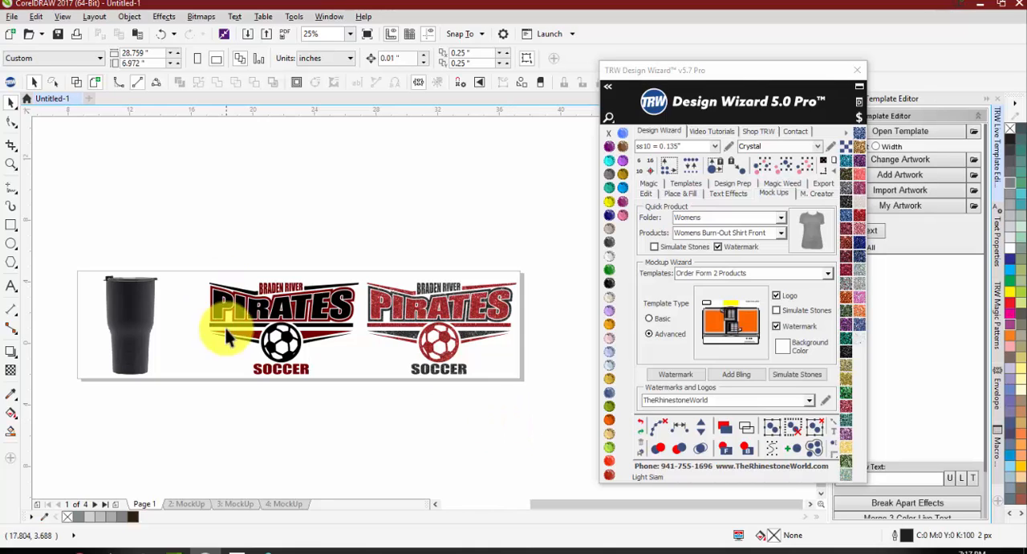
Step: Review the finished mockup pages and inspect the order form's size, quantity and total table up close
{"action": "left_click", "coordinate": [235, 503]}
{"action": "left_click", "coordinate": [276, 504]}
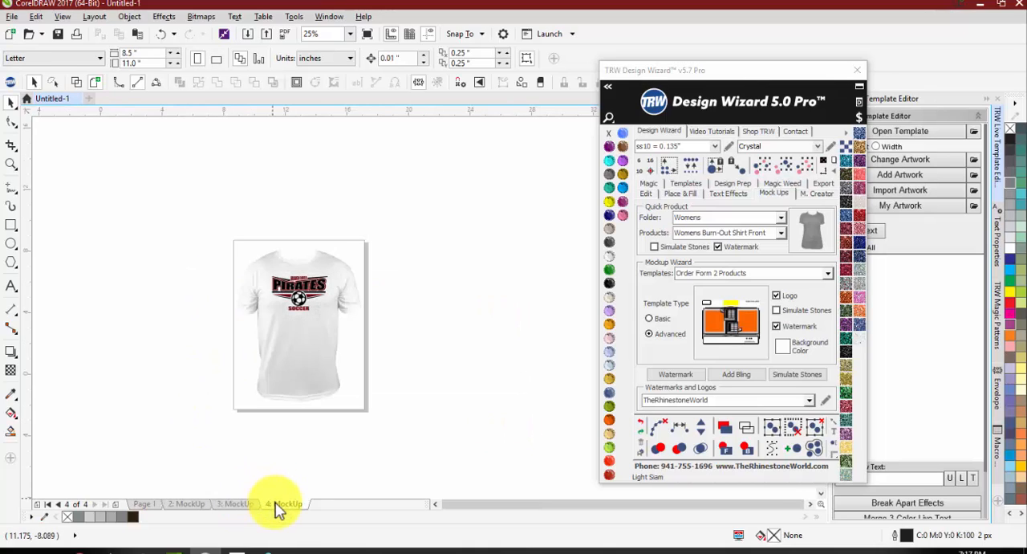
{"action": "left_click", "coordinate": [186, 503]}
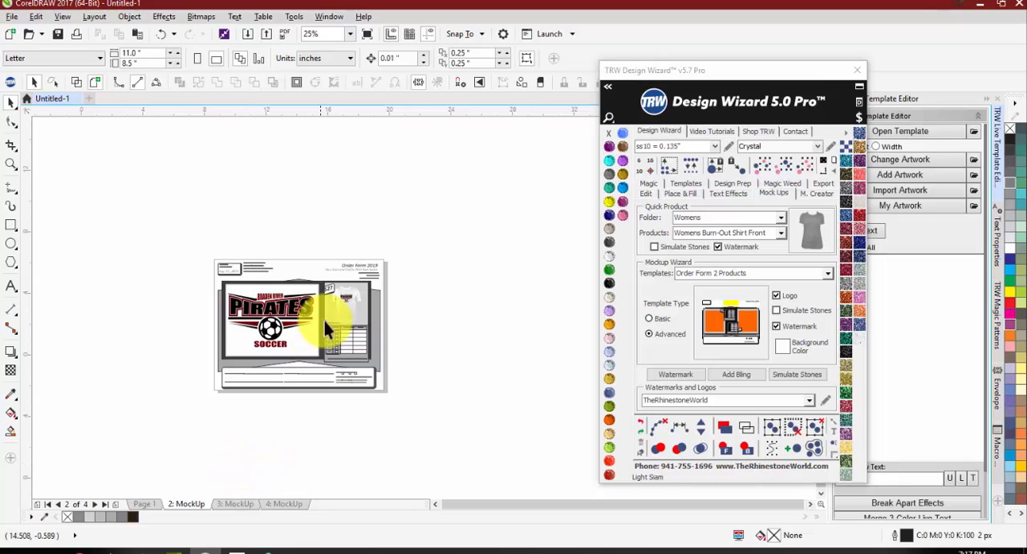
{"action": "scroll", "coordinate": [325, 322], "scroll_direction": "up", "scroll_amount": 1}
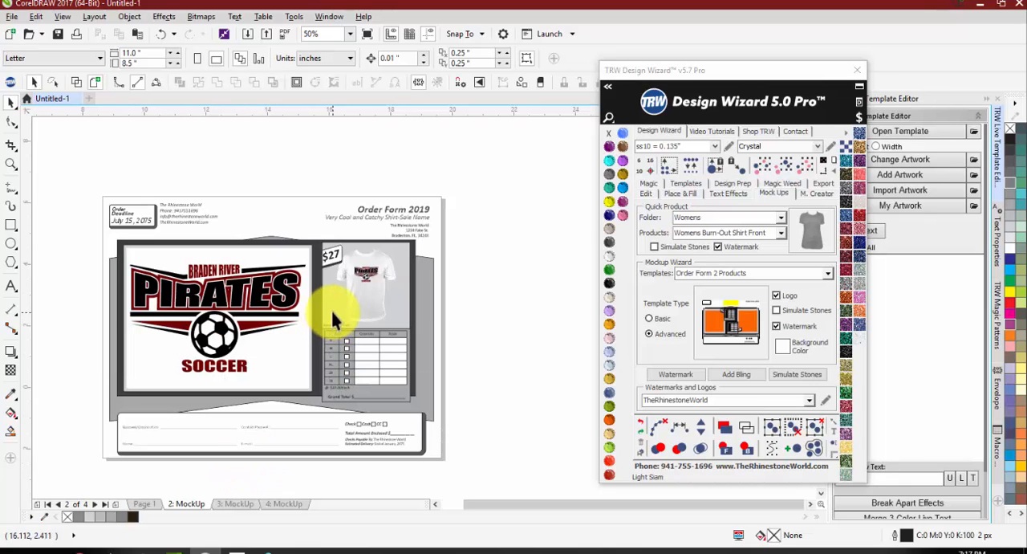
{"action": "scroll", "coordinate": [370, 368], "scroll_direction": "up", "scroll_amount": 1}
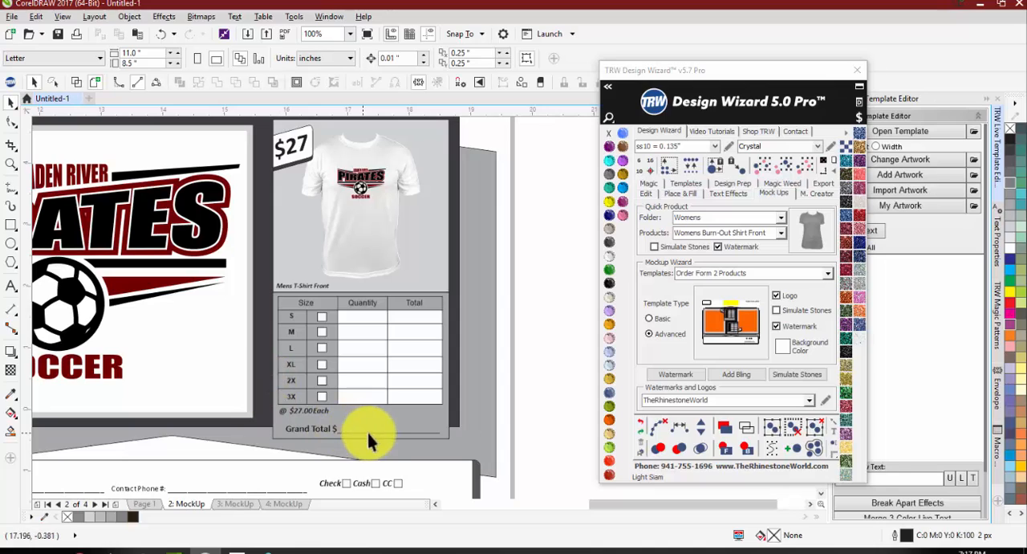
{"action": "scroll", "coordinate": [358, 339], "scroll_direction": "down", "scroll_amount": 2}
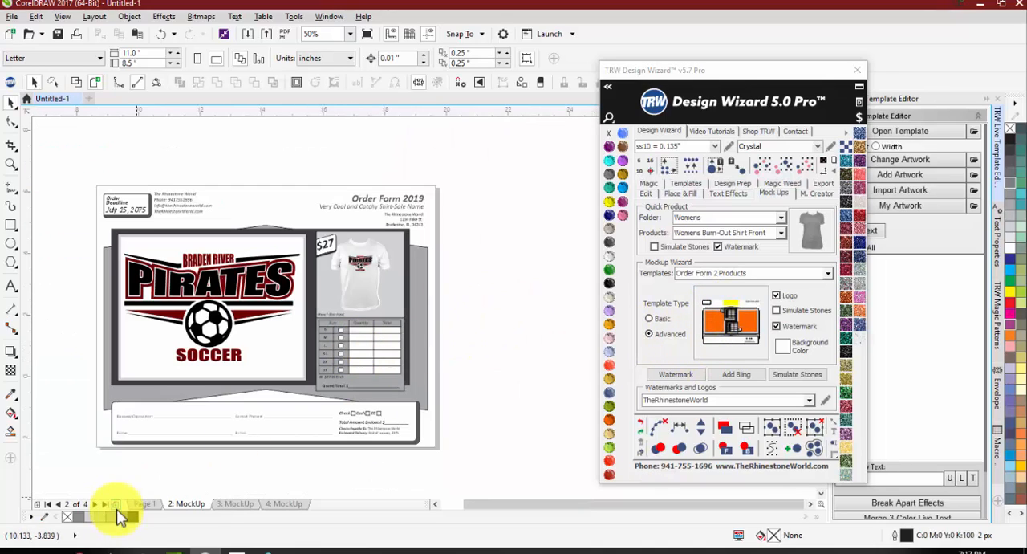
Step: On Page 1, place a copy of the maroon and black Pirates logo beyond the glitter version, about 7.3 in wide, coloured Jet Black
{"action": "left_click", "coordinate": [144, 503]}
{"action": "scroll", "coordinate": [207, 353], "scroll_direction": "down", "scroll_amount": 1}
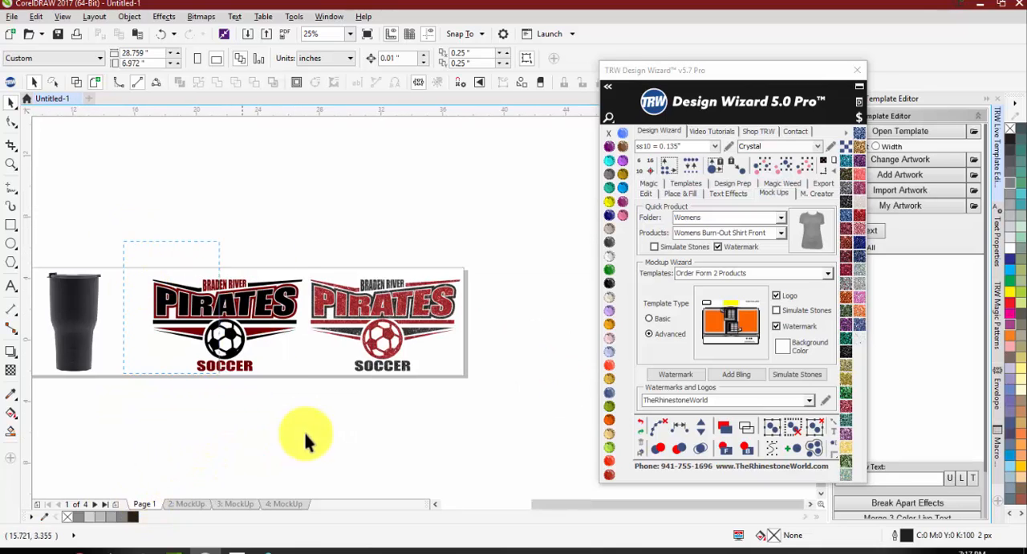
{"action": "left_click_drag", "start_coordinate": [295, 407], "coordinate": [198, 353]}
{"action": "right_click", "coordinate": [199, 353]}
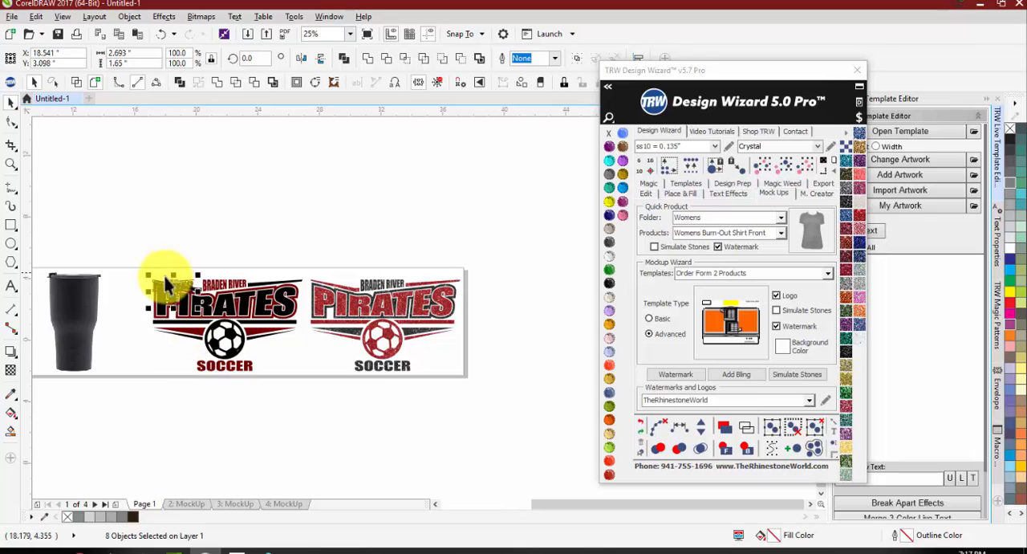
{"action": "left_click_drag", "start_coordinate": [171, 284], "coordinate": [591, 358]}
{"action": "left_click", "coordinate": [609, 283]}
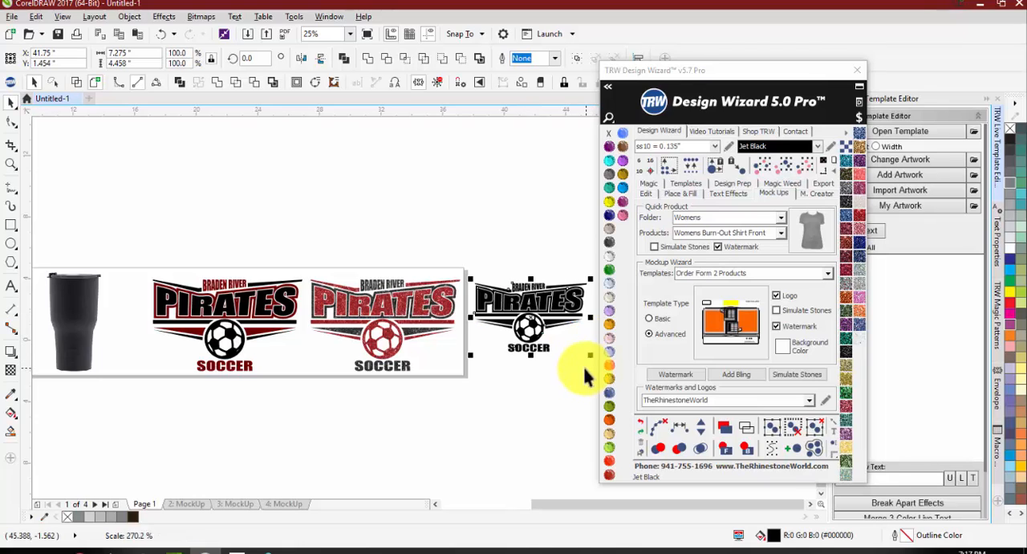
{"action": "left_click", "coordinate": [505, 395]}
{"action": "scroll", "coordinate": [395, 313], "scroll_direction": "down", "scroll_amount": 1}
{"action": "scroll", "coordinate": [454, 323], "scroll_direction": "up", "scroll_amount": 1}
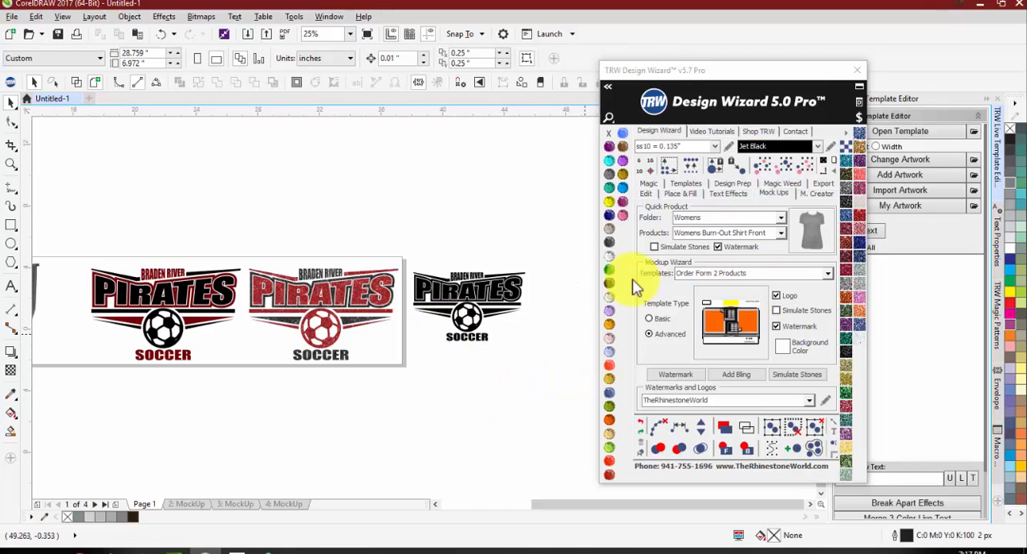
Step: Select all the artwork on Page 1, fit the page size to it and centre it on the page
{"action": "scroll", "coordinate": [526, 246], "scroll_direction": "down", "scroll_amount": 2}
{"action": "left_click_drag", "start_coordinate": [532, 243], "coordinate": [198, 341]}
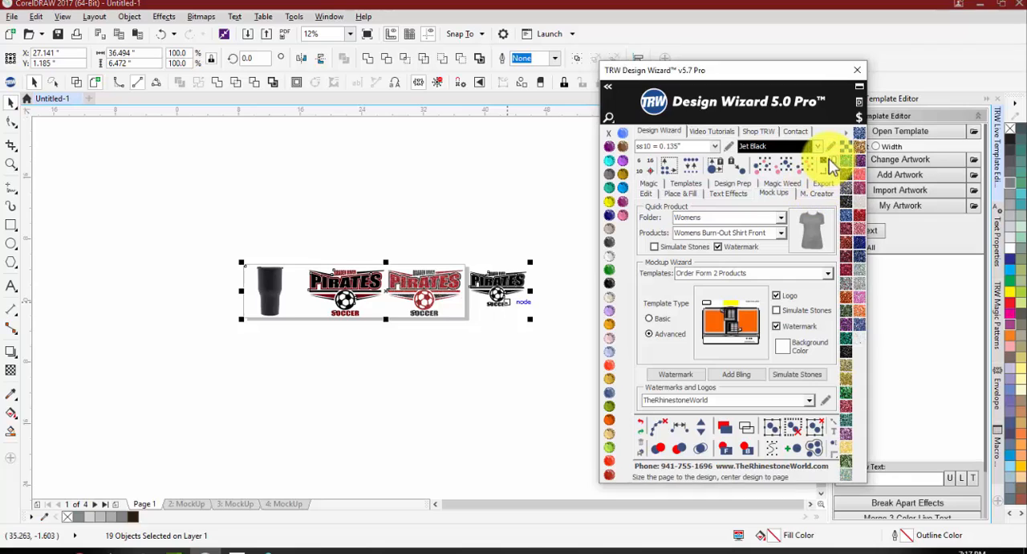
{"action": "left_click", "coordinate": [831, 161]}
{"action": "left_click", "coordinate": [235, 176]}
{"action": "scroll", "coordinate": [239, 177], "scroll_direction": "down", "scroll_amount": 1}
{"action": "scroll", "coordinate": [409, 198], "scroll_direction": "up", "scroll_amount": 1}
Step: Choose the Order Form 3 Products template and launch the Mockup Wizard with it
{"action": "left_click", "coordinate": [832, 275]}
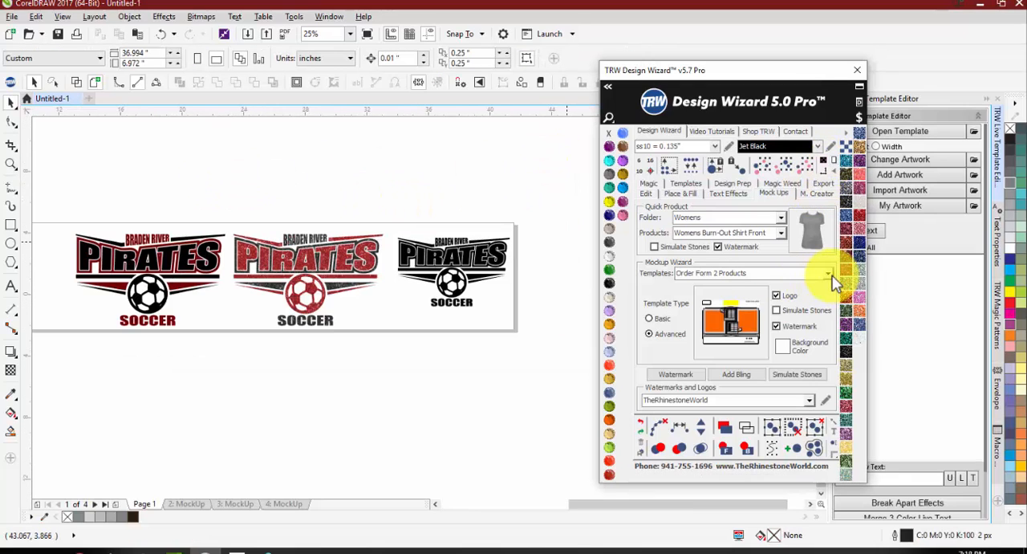
{"action": "left_click", "coordinate": [831, 275]}
{"action": "left_click", "coordinate": [759, 324]}
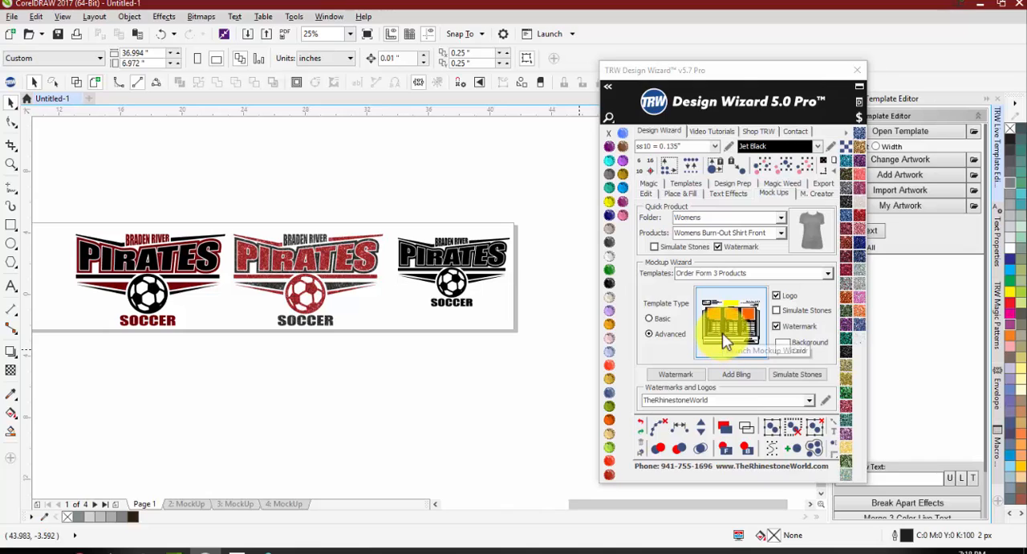
{"action": "left_click", "coordinate": [746, 321]}
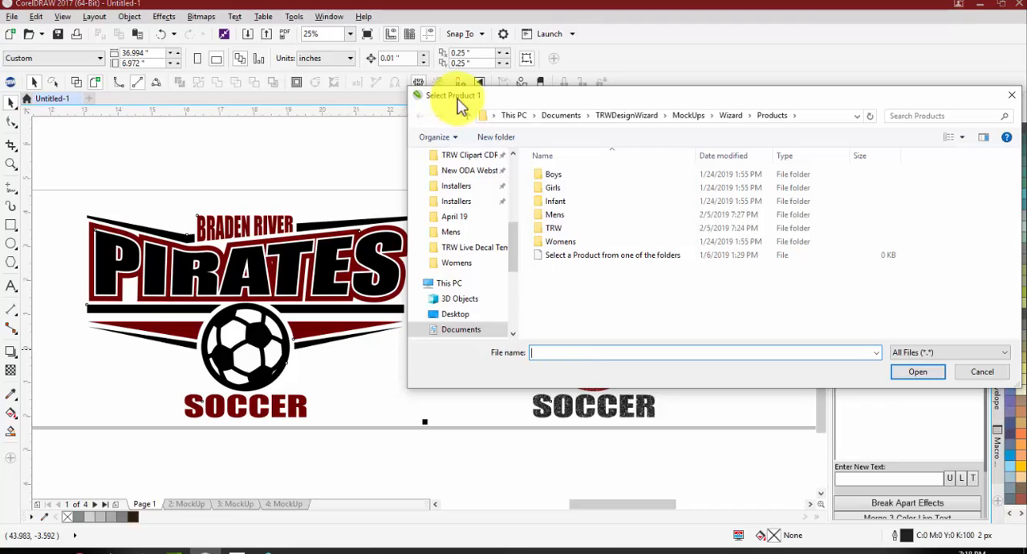
Step: Choose Mens_T-Shirt_Front from the Mens folder as Product 1 and assign it the Standard Shirt Size product type
{"action": "left_click", "coordinate": [567, 218]}
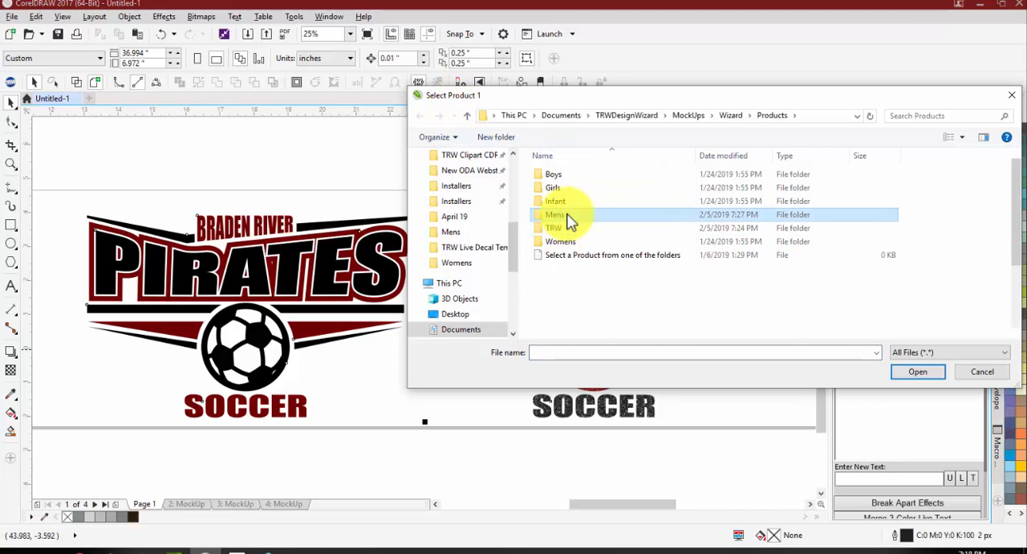
{"action": "double_click", "coordinate": [567, 217]}
{"action": "left_click", "coordinate": [962, 276]}
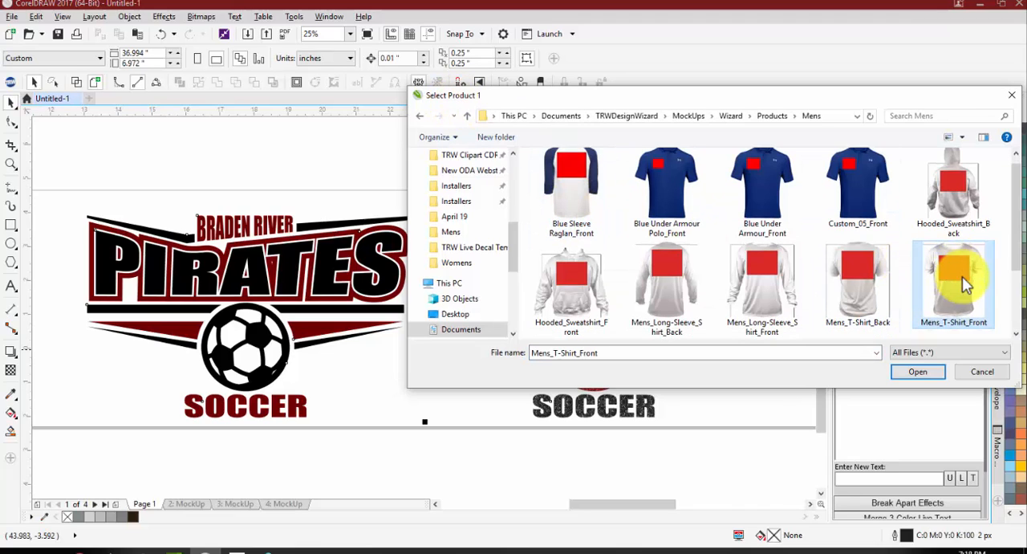
{"action": "double_click", "coordinate": [962, 275]}
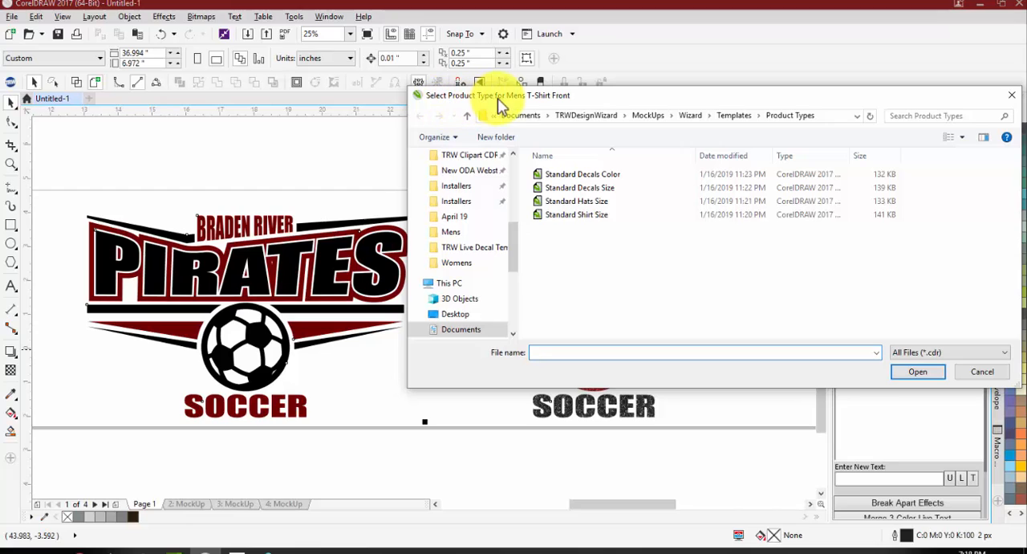
{"action": "left_click", "coordinate": [565, 214]}
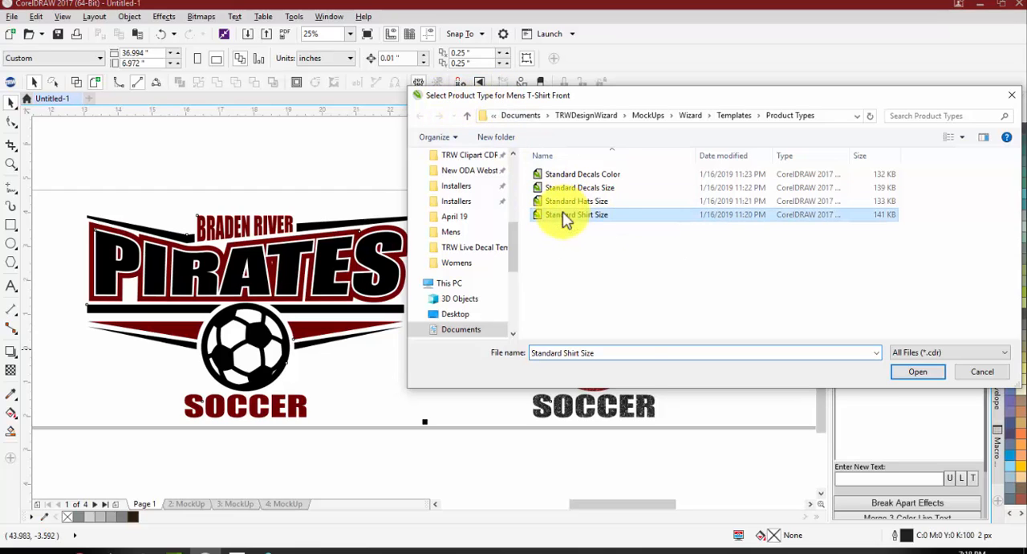
{"action": "double_click", "coordinate": [603, 215]}
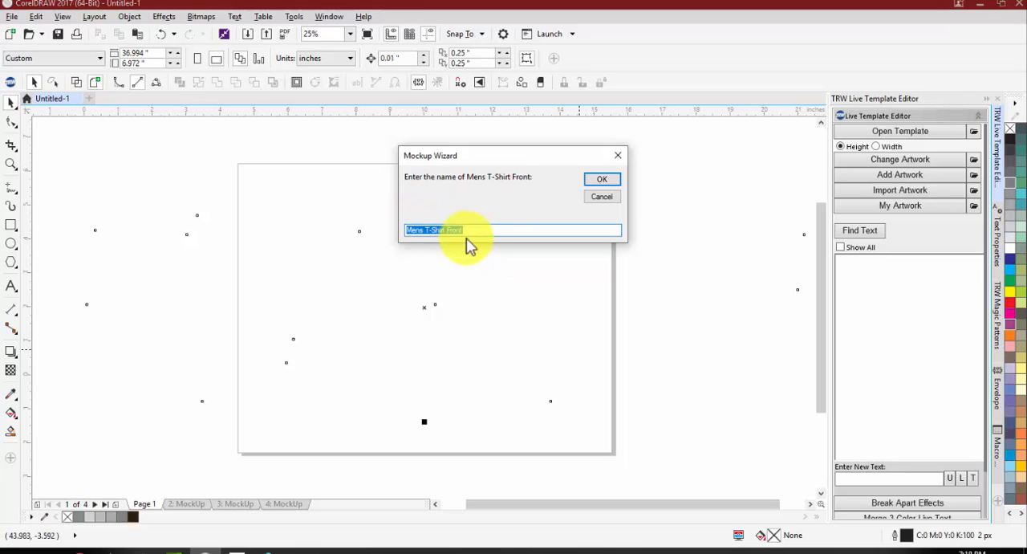
Step: Accept the product name Mens T-Shirt Front and confirm the whole maroon and black Pirates logo as its design
{"action": "left_click", "coordinate": [595, 179]}
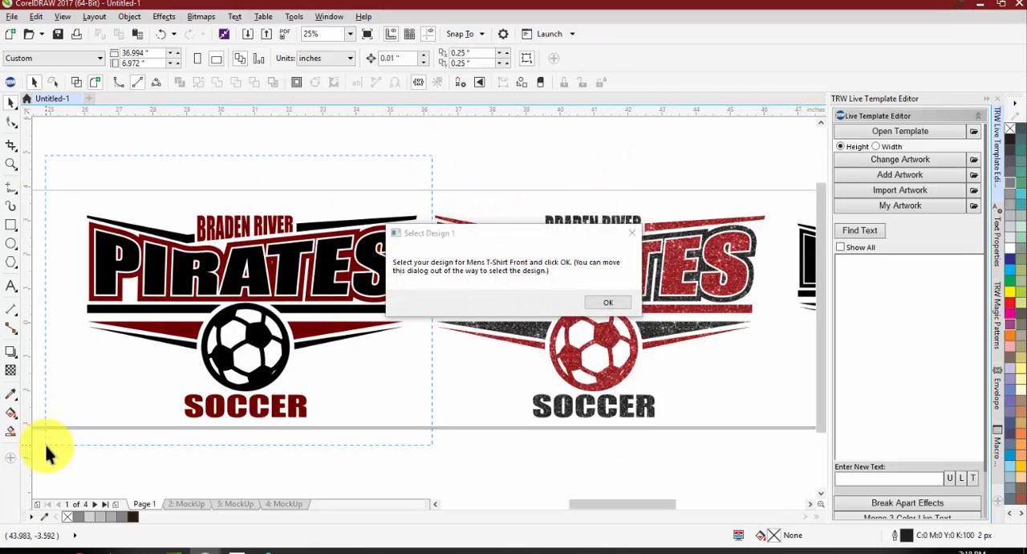
{"action": "left_click_drag", "start_coordinate": [46, 449], "coordinate": [46, 450]}
{"action": "left_click", "coordinate": [613, 301]}
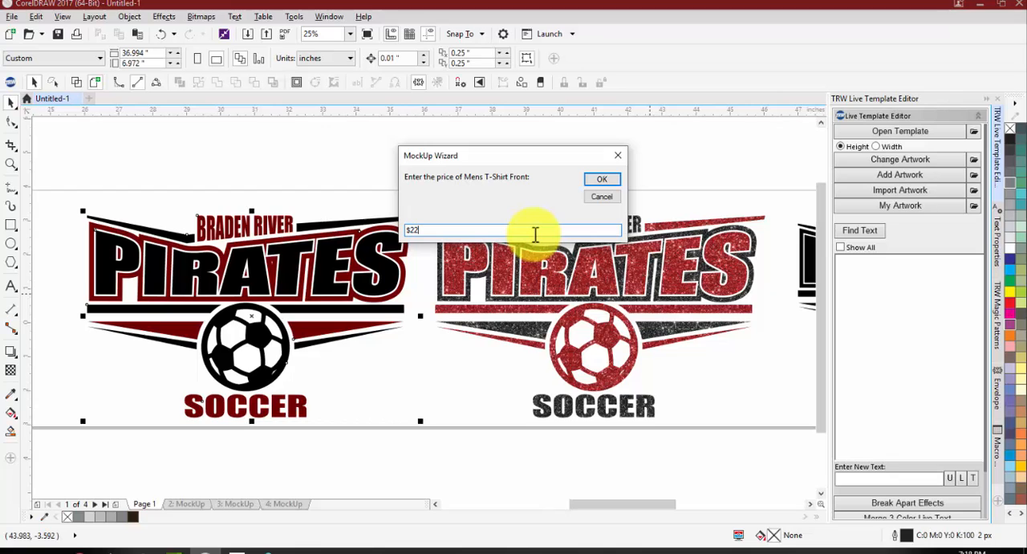
Step: Price the Mens T-Shirt Front at $22.00 and choose Womens_Burn-Out_Shirt_Front from the Womens folder as Product 2
{"action": "left_click", "coordinate": [601, 179]}
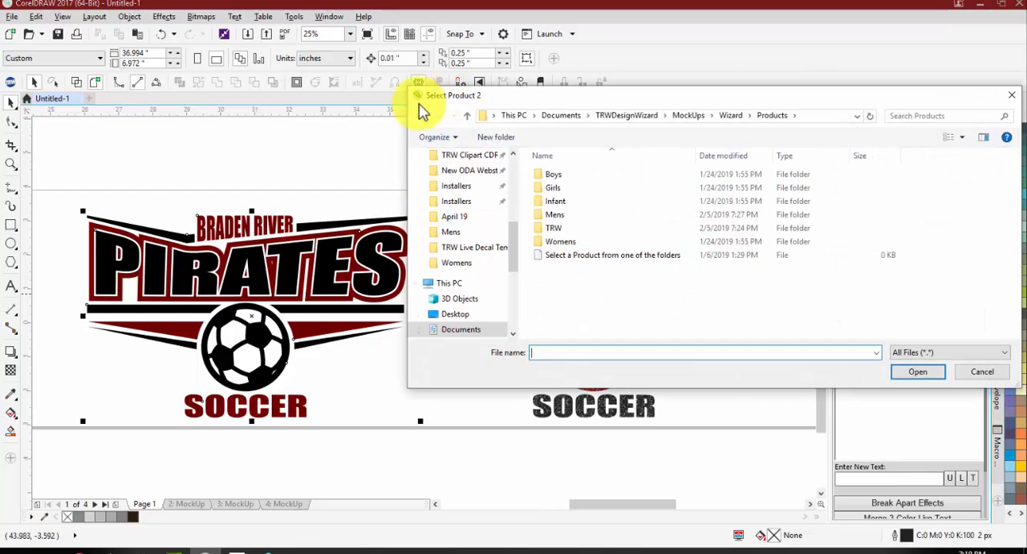
{"action": "mouse_move", "coordinate": [496, 93]}
{"action": "left_mouse_down"}
{"action": "mouse_move", "coordinate": [121, 88]}
{"action": "mouse_move", "coordinate": [230, 442]}
{"action": "mouse_move", "coordinate": [553, 316]}
{"action": "mouse_move", "coordinate": [447, 111]}
{"action": "mouse_move", "coordinate": [513, 81]}
{"action": "left_mouse_up"}
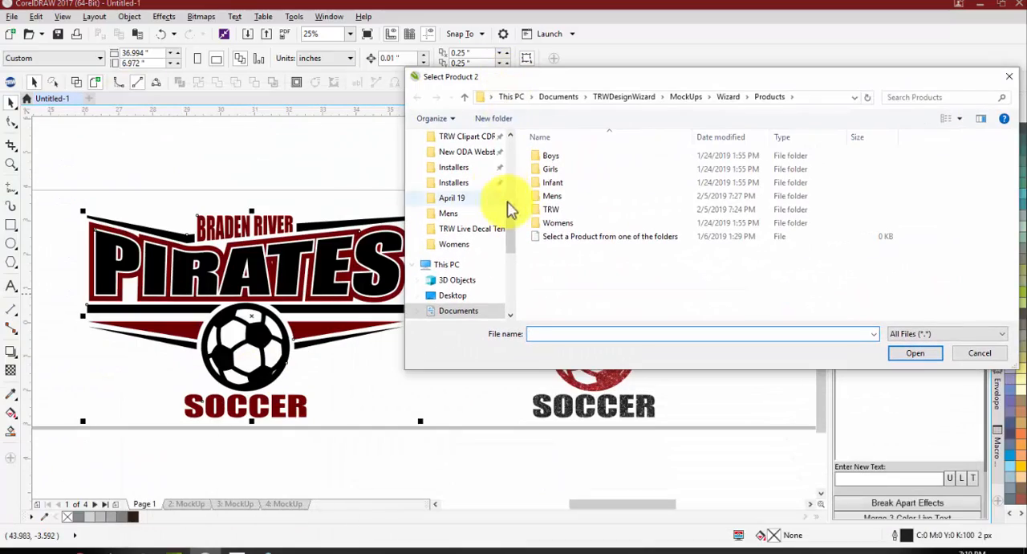
{"action": "double_click", "coordinate": [569, 221]}
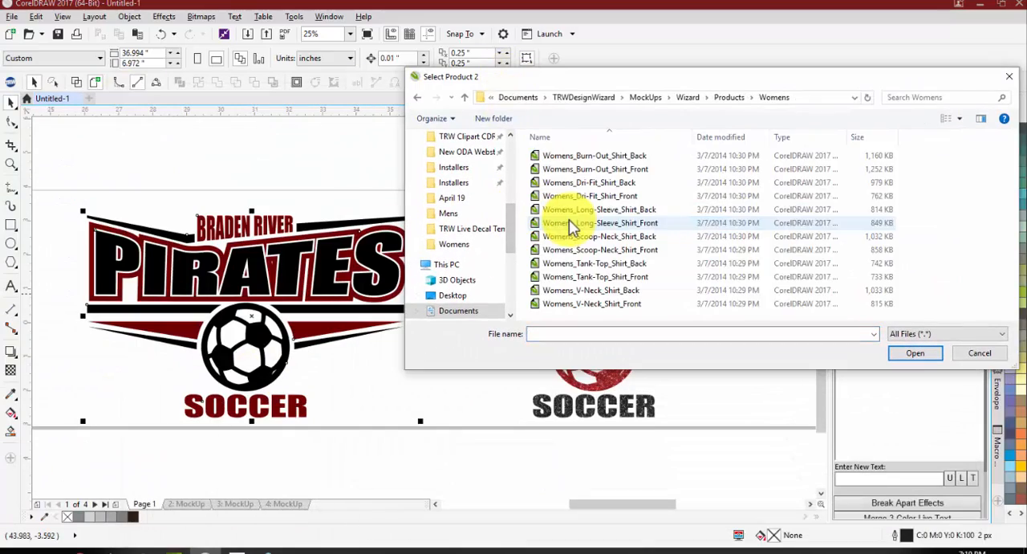
{"action": "right_click", "coordinate": [682, 210]}
{"action": "mouse_move", "coordinate": [711, 224]}
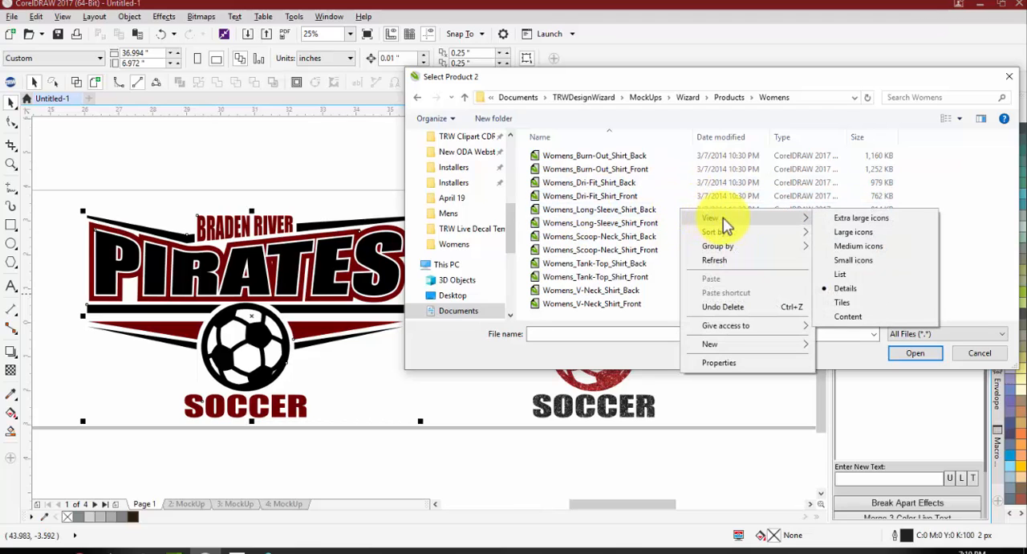
{"action": "left_click", "coordinate": [862, 217]}
{"action": "scroll", "coordinate": [740, 217], "scroll_direction": "down", "scroll_amount": 5}
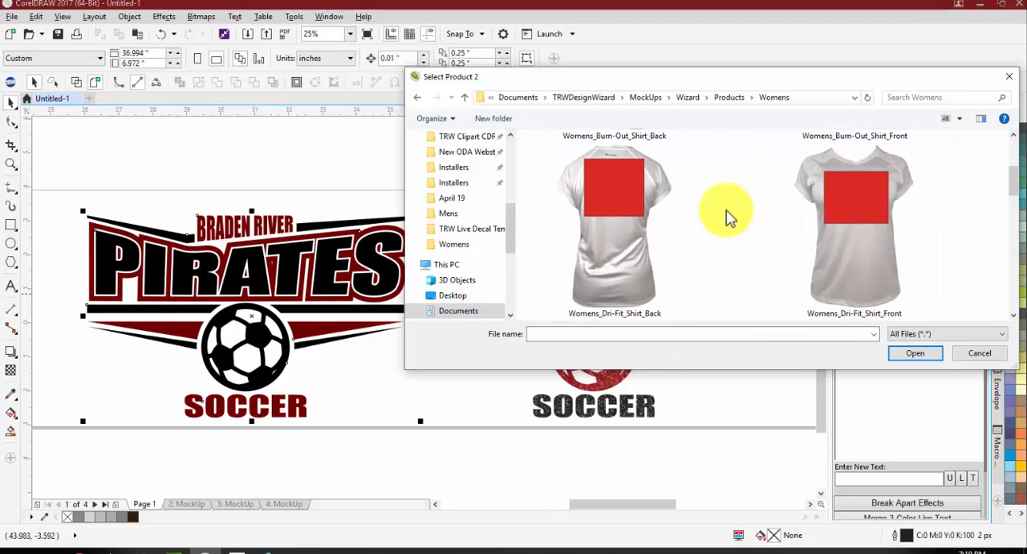
{"action": "scroll", "coordinate": [722, 232], "scroll_direction": "down", "scroll_amount": 6}
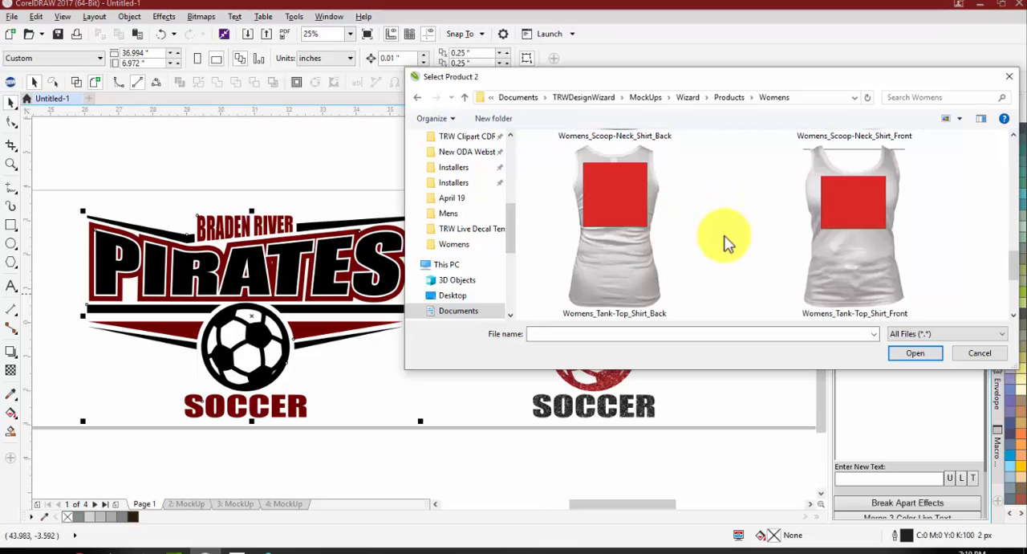
{"action": "scroll", "coordinate": [727, 241], "scroll_direction": "up", "scroll_amount": 10}
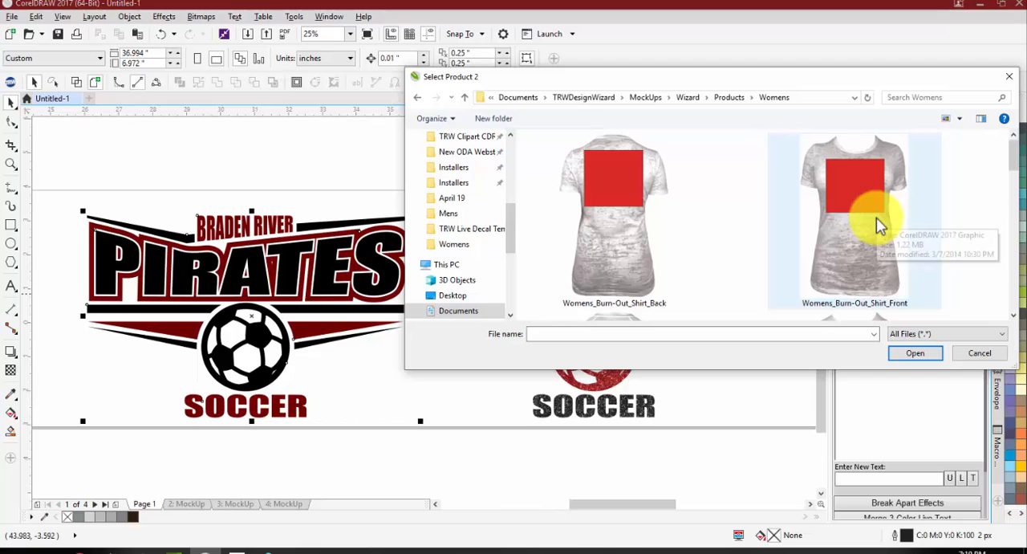
{"action": "double_click", "coordinate": [877, 218]}
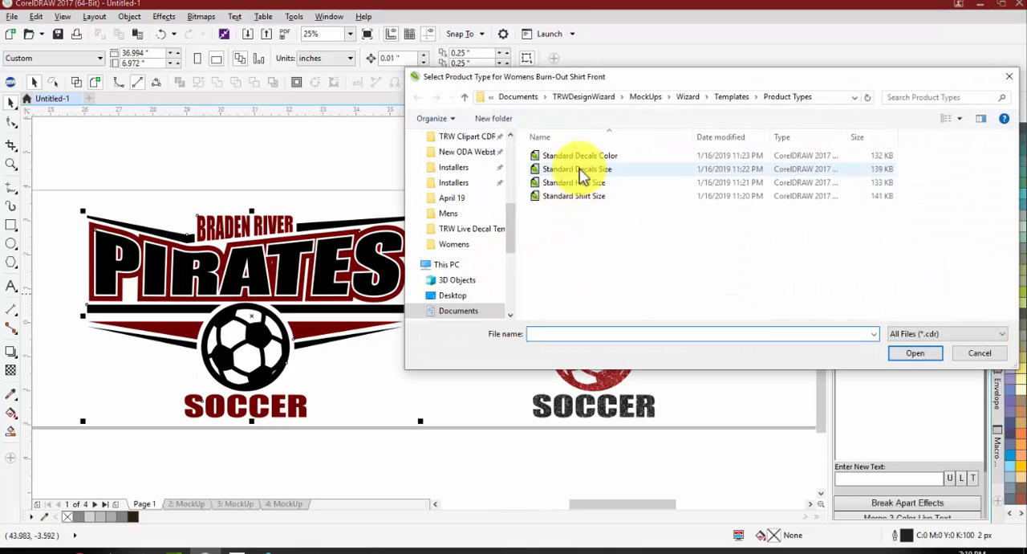
Step: Set up the women's burn-out shirt with the Standard Shirt Size type, its suggested name, the red and gray glitter Pirates logo and a $30 price
{"action": "double_click", "coordinate": [573, 197]}
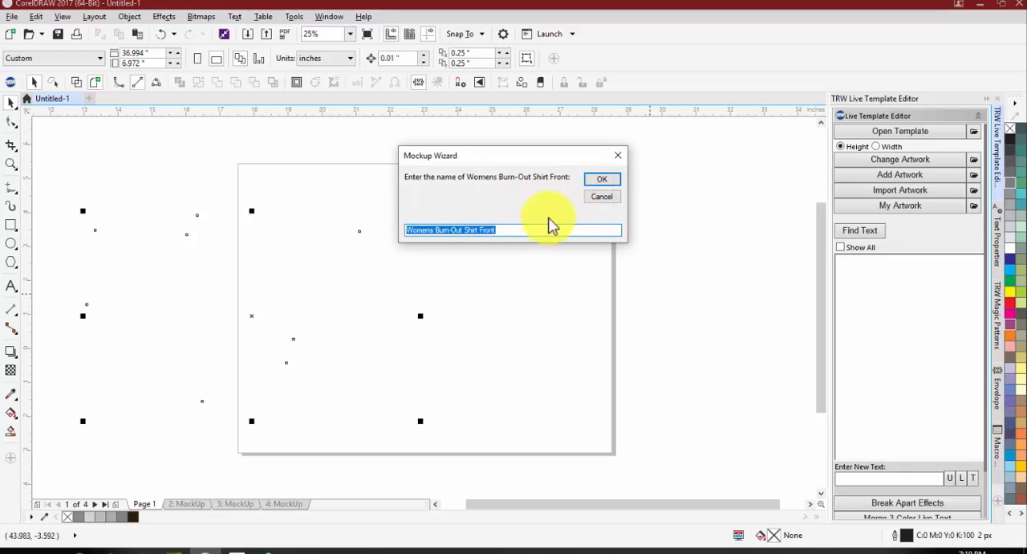
{"action": "left_click", "coordinate": [604, 179]}
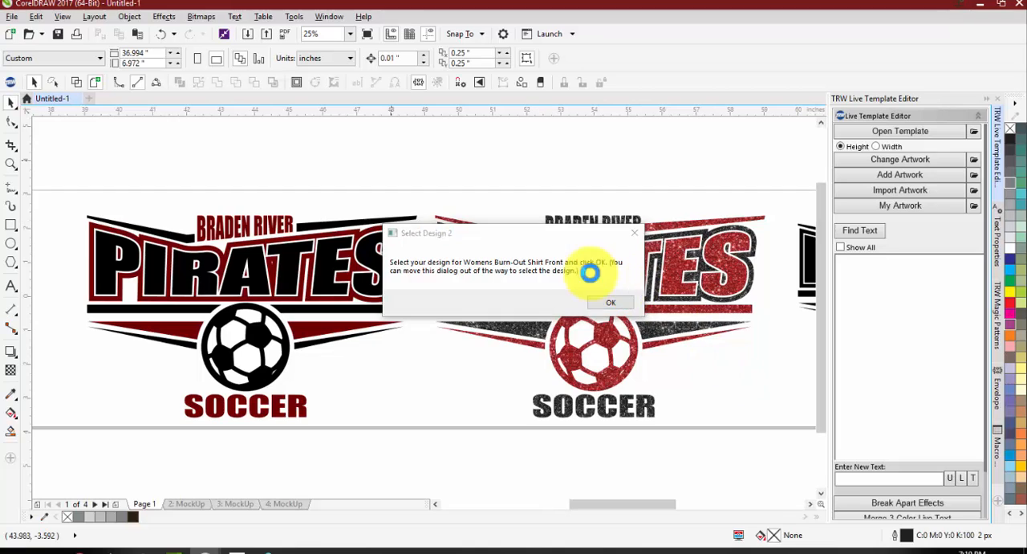
{"action": "left_click_drag", "start_coordinate": [544, 235], "coordinate": [266, 278]}
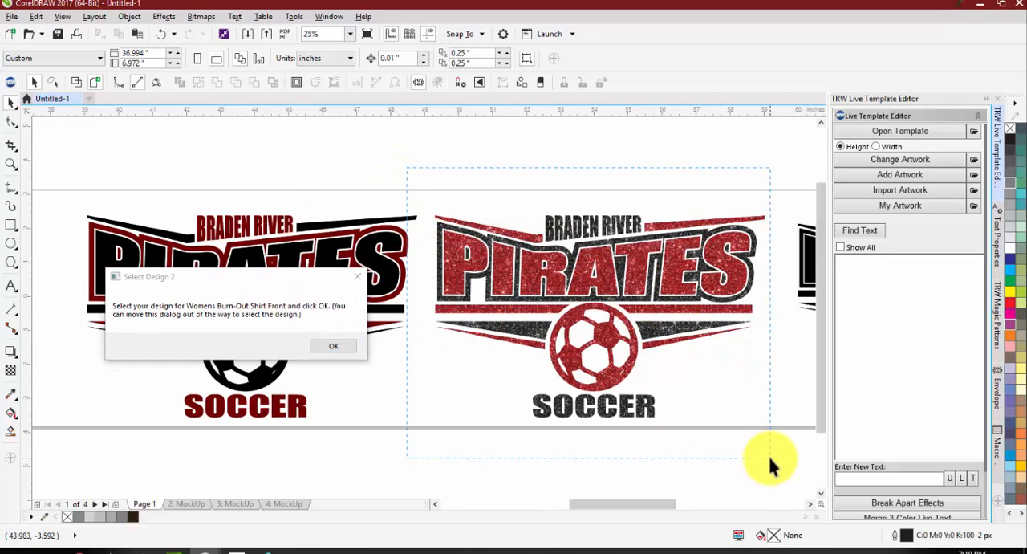
{"action": "left_click", "coordinate": [327, 347]}
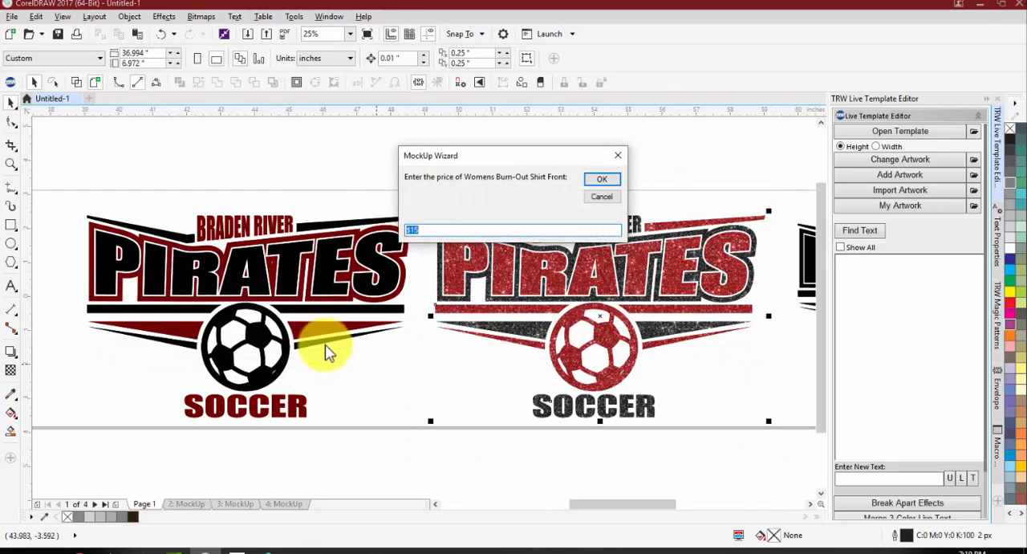
{"action": "left_click", "coordinate": [596, 183]}
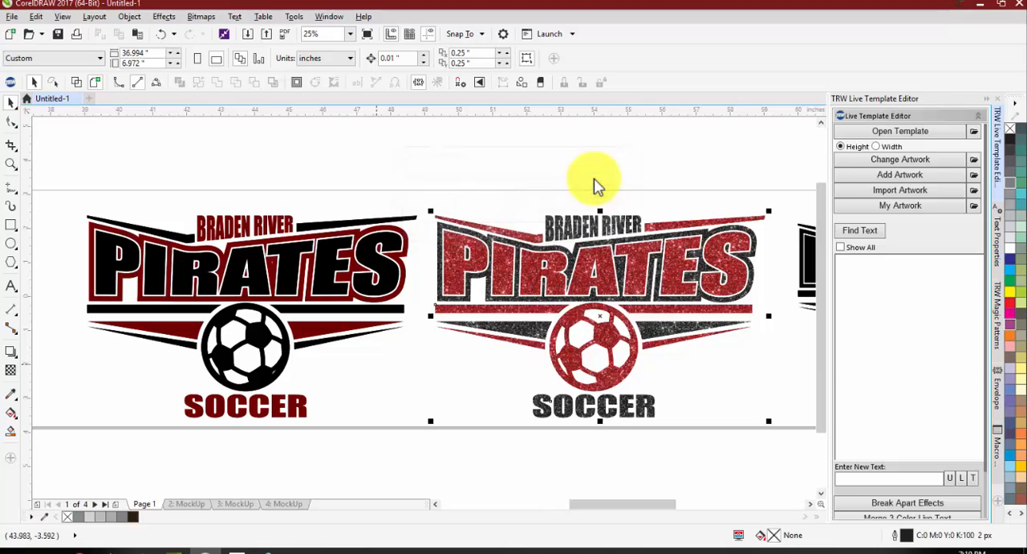
Step: Choose TRW_Car_Decal_Front from the TRW folder as Product 3 and assign it the Standard Decals Size product type
{"action": "left_click_drag", "start_coordinate": [567, 120], "coordinate": [375, 180]}
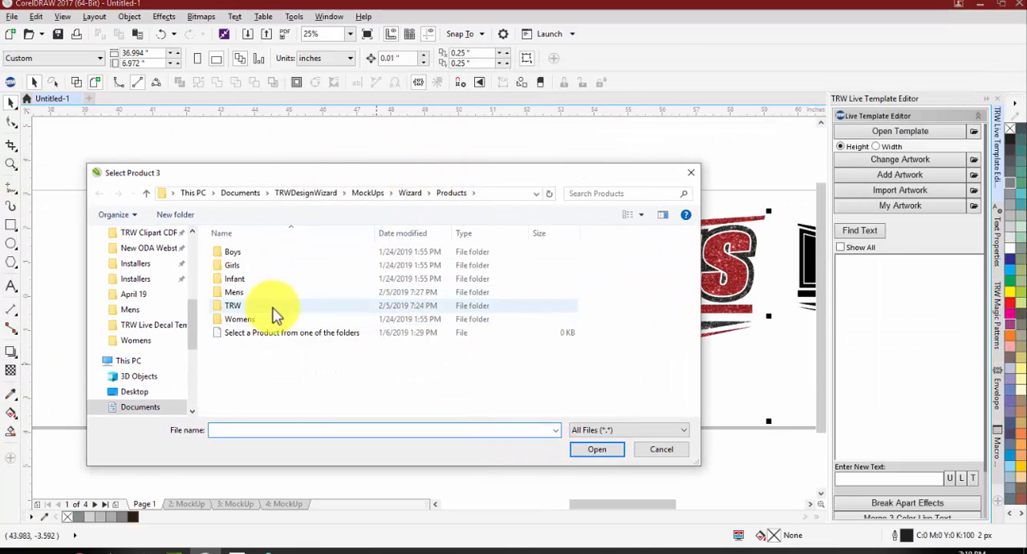
{"action": "double_click", "coordinate": [272, 308]}
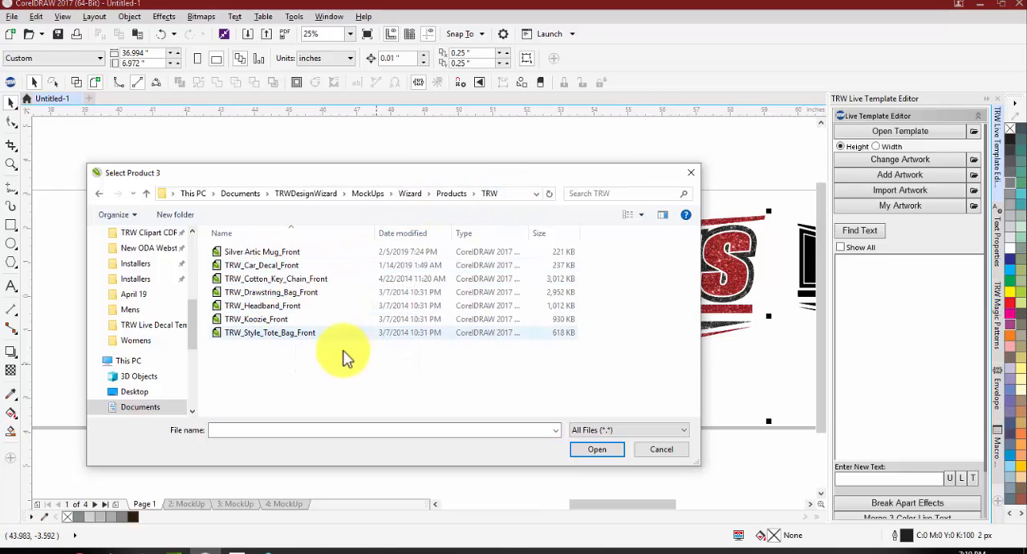
{"action": "right_click", "coordinate": [328, 371]}
{"action": "mouse_move", "coordinate": [395, 383]}
{"action": "left_click", "coordinate": [487, 382]}
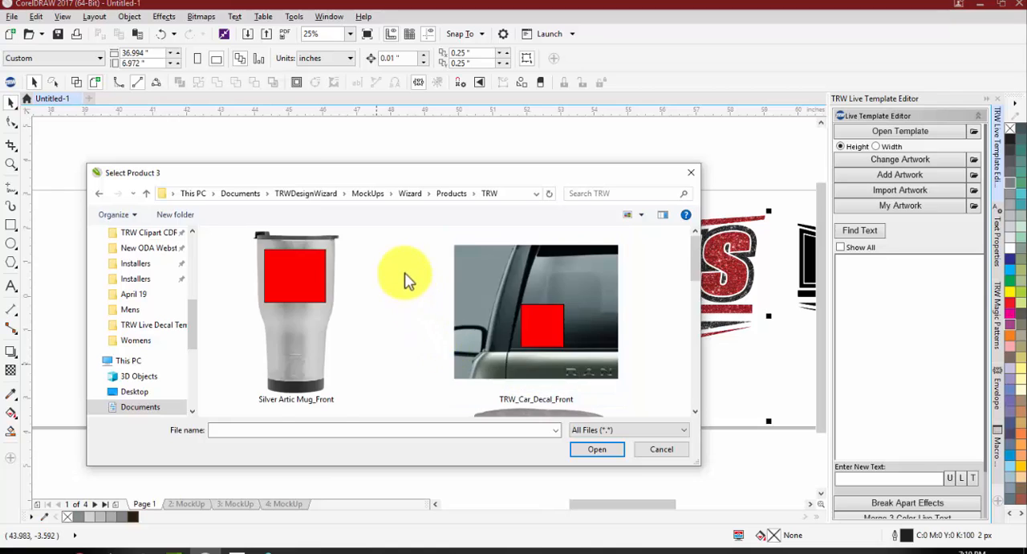
{"action": "scroll", "coordinate": [406, 280], "scroll_direction": "down", "scroll_amount": 5}
{"action": "scroll", "coordinate": [406, 280], "scroll_direction": "up", "scroll_amount": 5}
{"action": "left_click", "coordinate": [564, 313]}
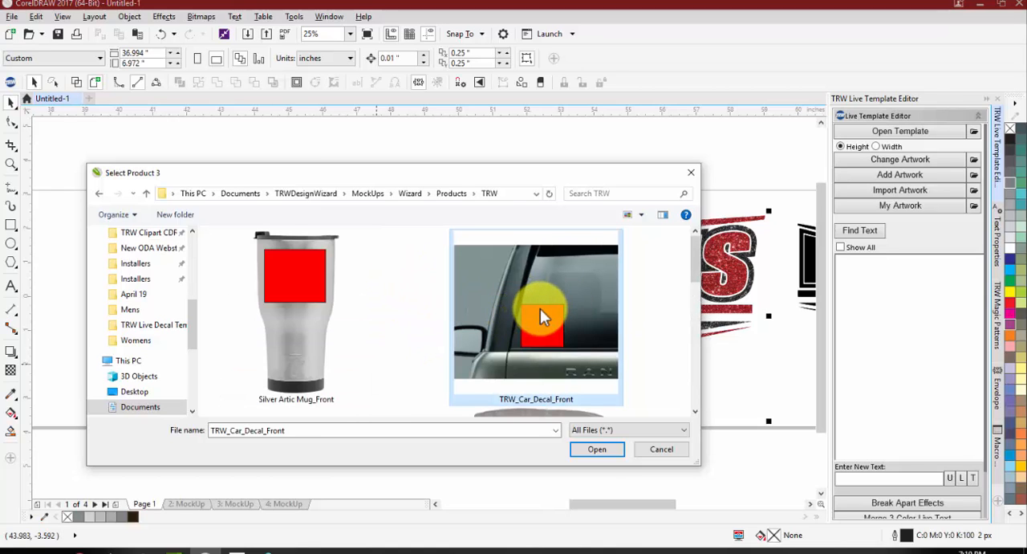
{"action": "double_click", "coordinate": [541, 308]}
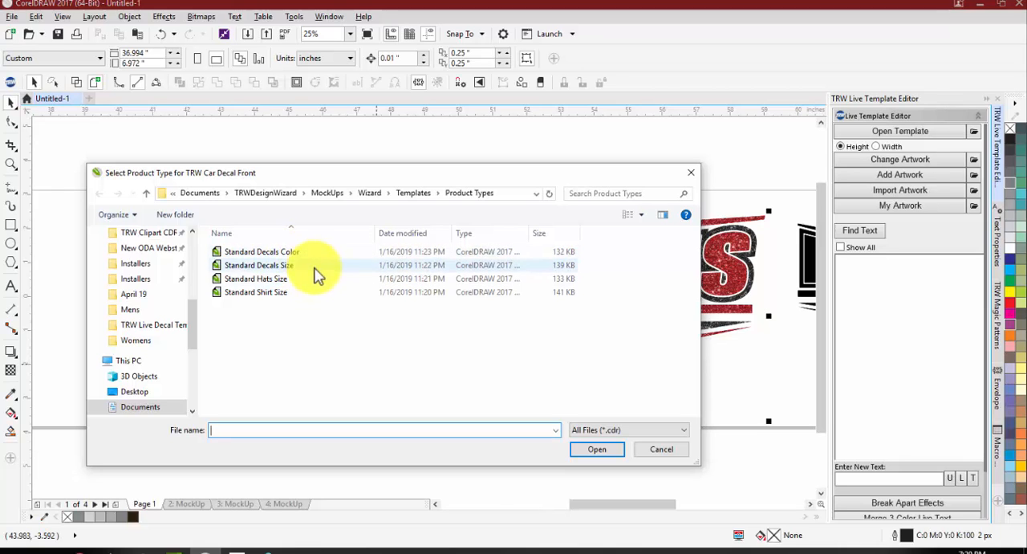
{"action": "double_click", "coordinate": [309, 265]}
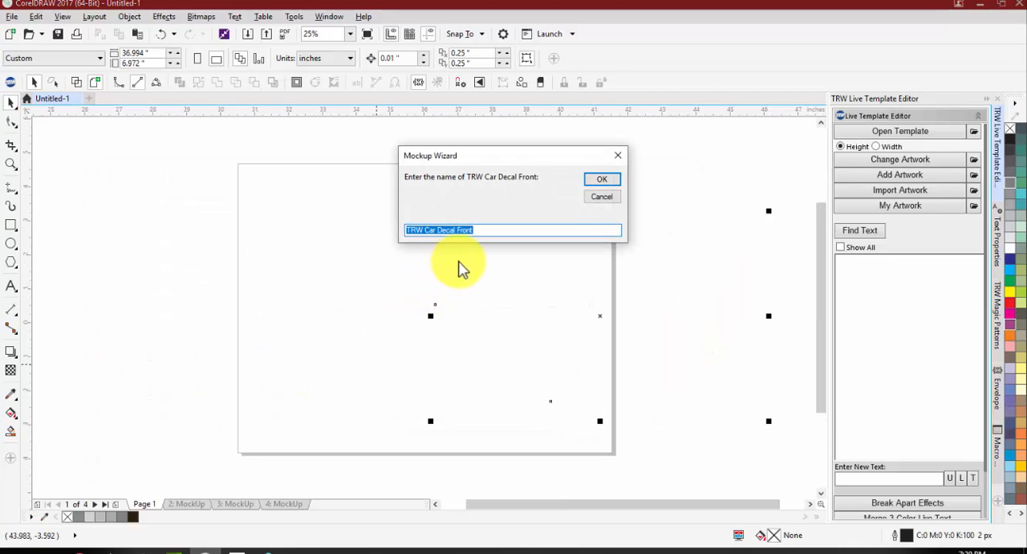
Step: Accept the name TRW Car Decal Front, confirm the all-black Pirates logo as its design and set its price to $10
{"action": "left_click", "coordinate": [600, 180]}
{"action": "scroll", "coordinate": [435, 206], "scroll_direction": "down", "scroll_amount": 2}
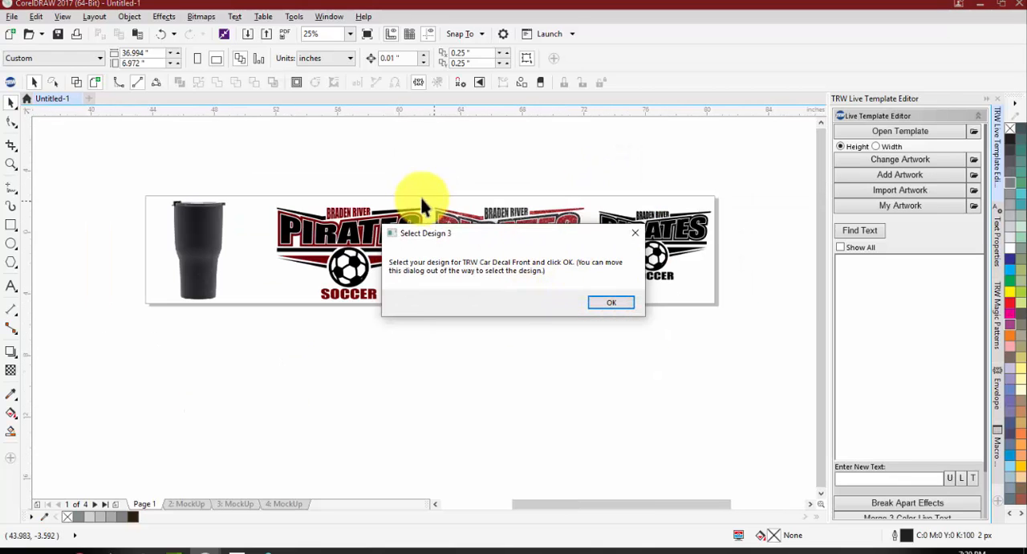
{"action": "left_click_drag", "start_coordinate": [586, 230], "coordinate": [497, 231]}
{"action": "left_click_drag", "start_coordinate": [592, 184], "coordinate": [757, 322]}
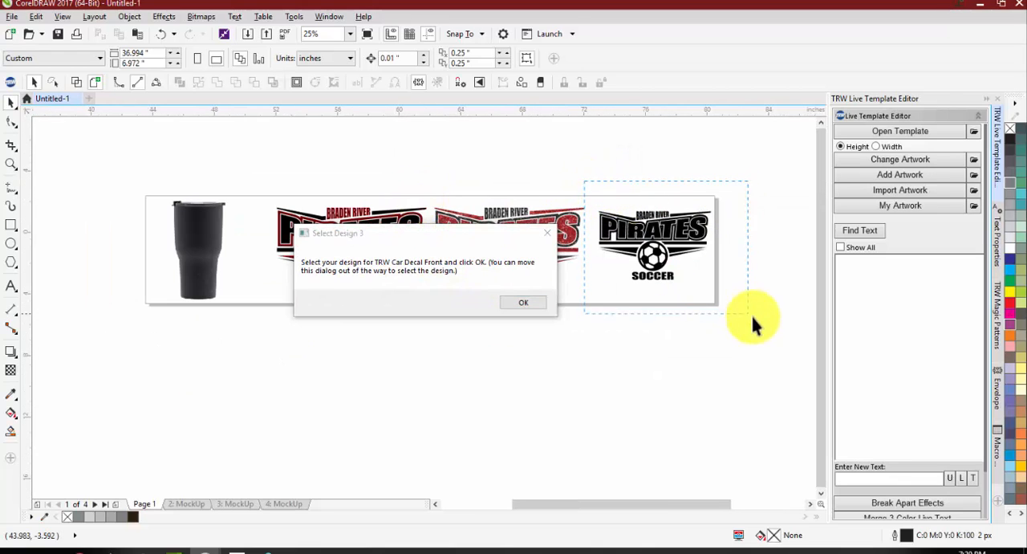
{"action": "left_click", "coordinate": [524, 303]}
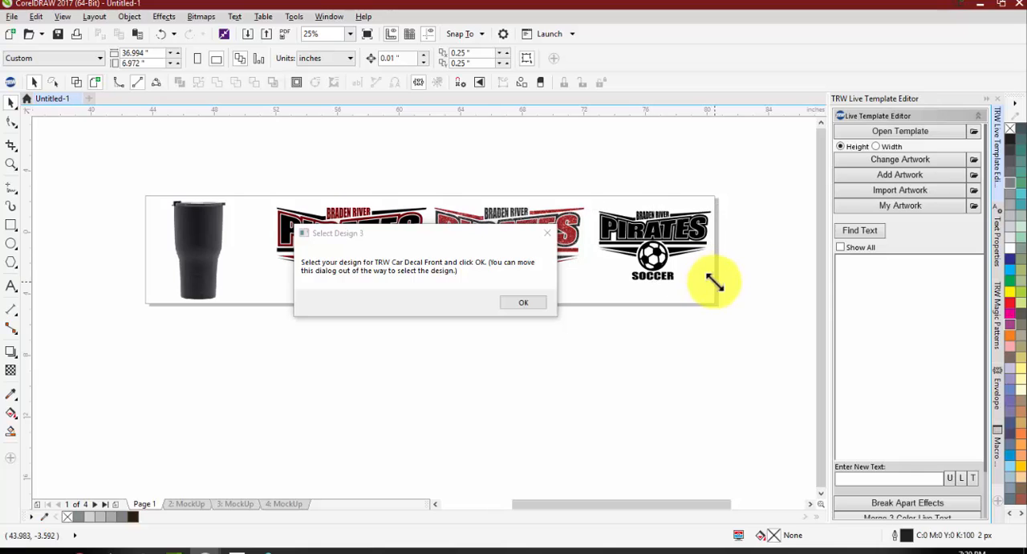
{"action": "left_click", "coordinate": [523, 304]}
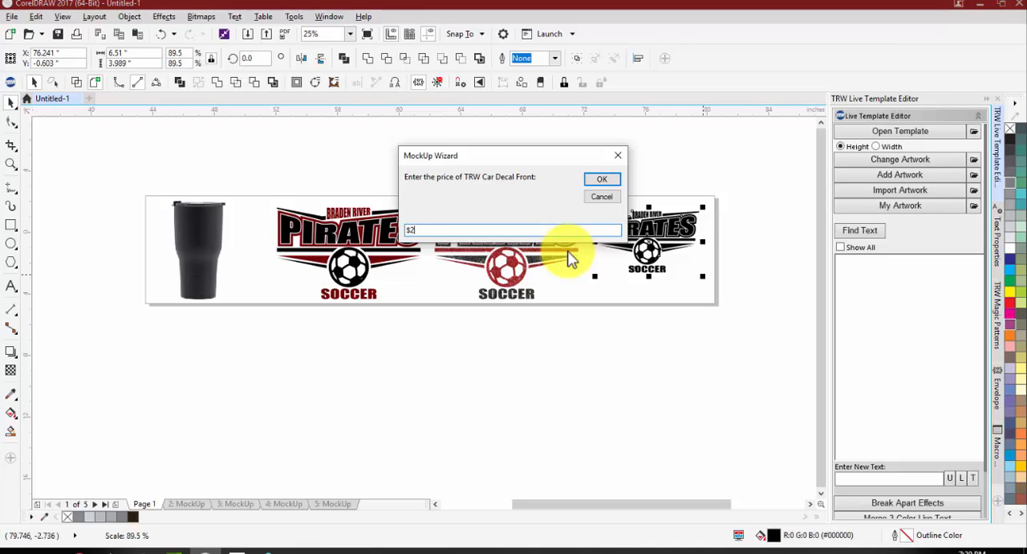
{"action": "left_click", "coordinate": [598, 181]}
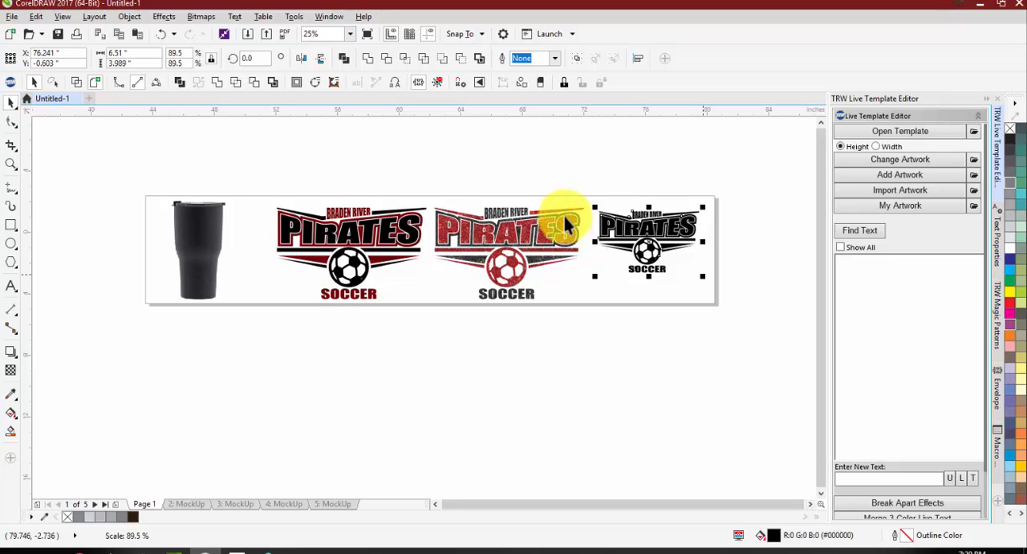
{"action": "left_click", "coordinate": [559, 299]}
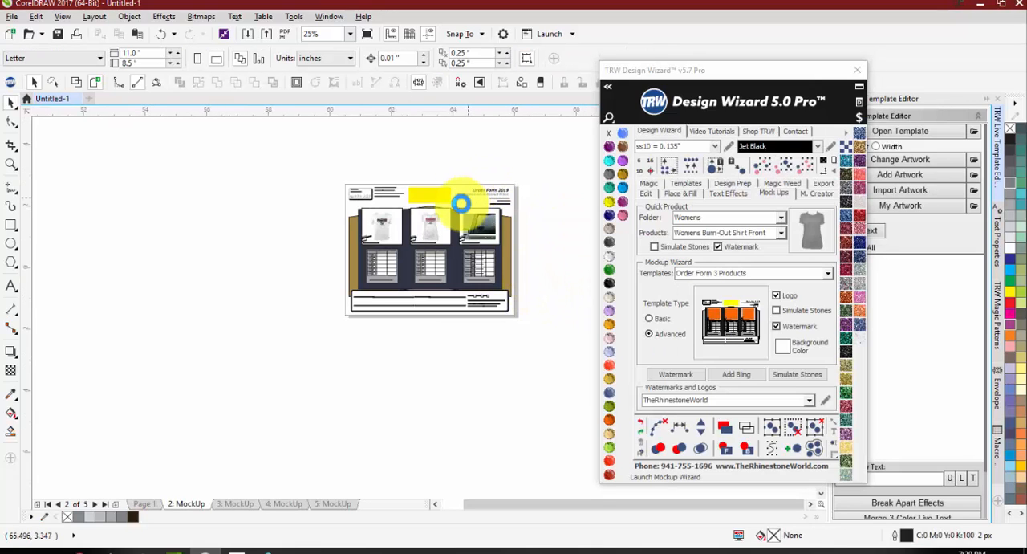
Step: Examine the generated three-product order form's header and product images, and move the Design Wizard window clear of the page
{"action": "scroll", "coordinate": [462, 200], "scroll_direction": "up", "scroll_amount": 2}
{"action": "scroll", "coordinate": [457, 211], "scroll_direction": "up", "scroll_amount": 2}
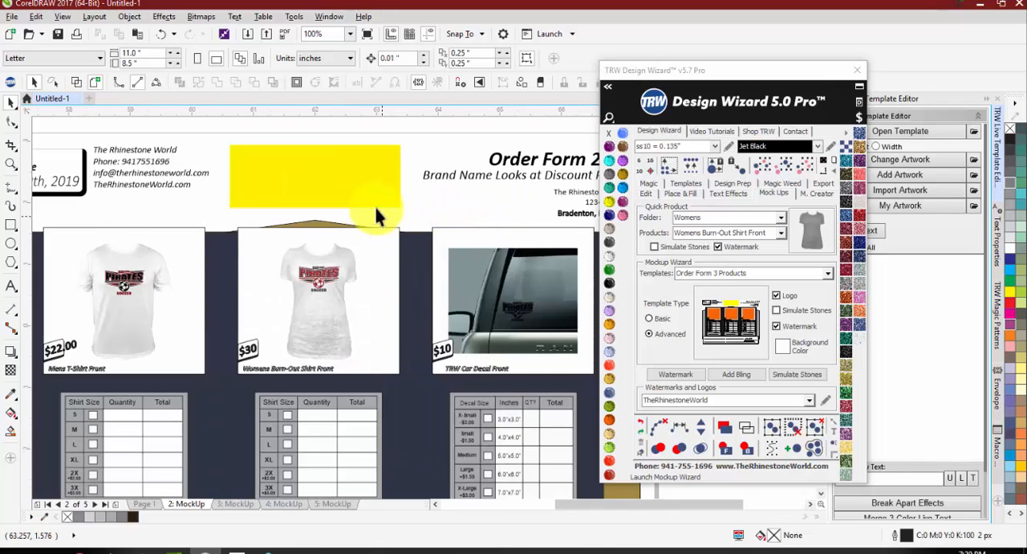
{"action": "scroll", "coordinate": [376, 224], "scroll_direction": "down", "scroll_amount": 1}
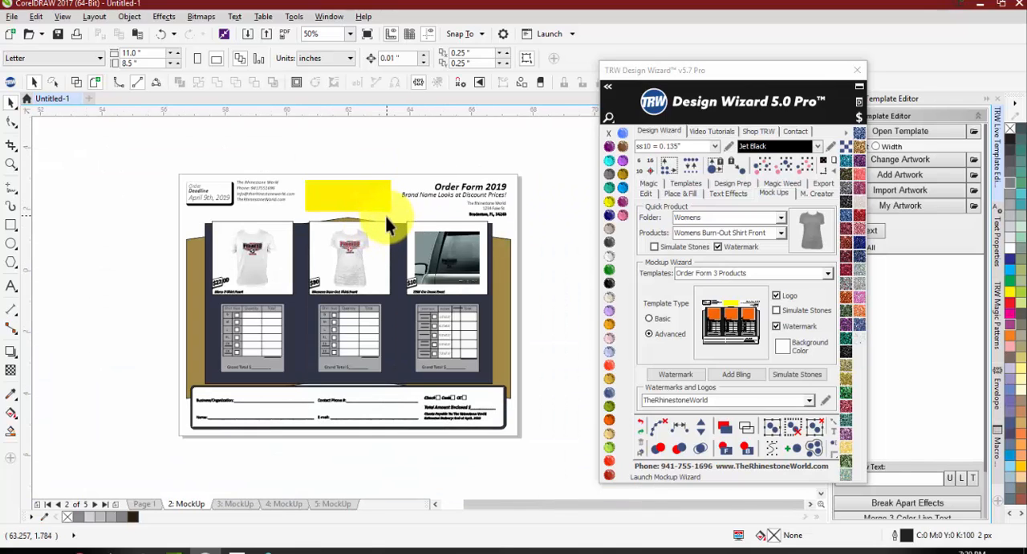
{"action": "scroll", "coordinate": [374, 211], "scroll_direction": "up", "scroll_amount": 1}
{"action": "scroll", "coordinate": [332, 195], "scroll_direction": "down", "scroll_amount": 1}
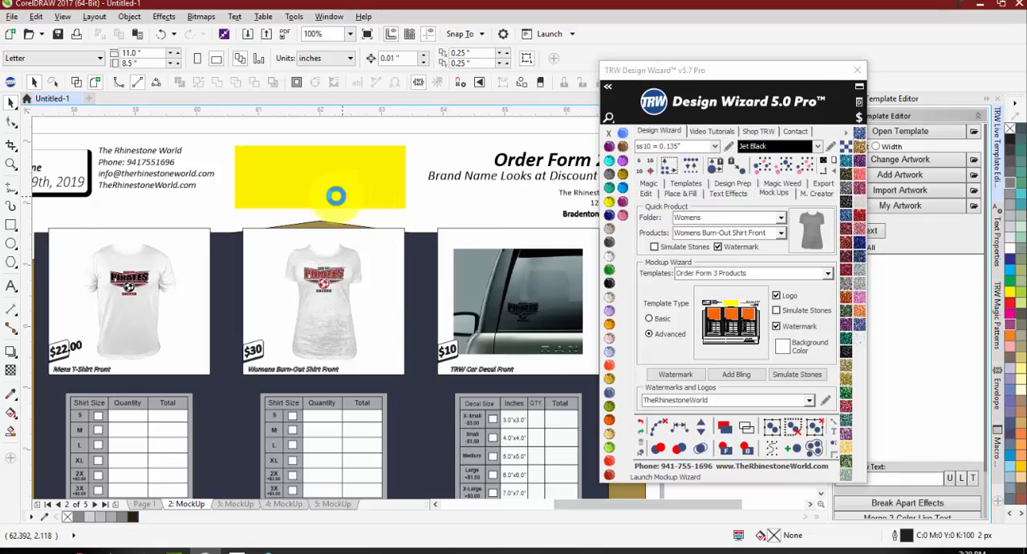
{"action": "scroll", "coordinate": [264, 193], "scroll_direction": "up", "scroll_amount": 1}
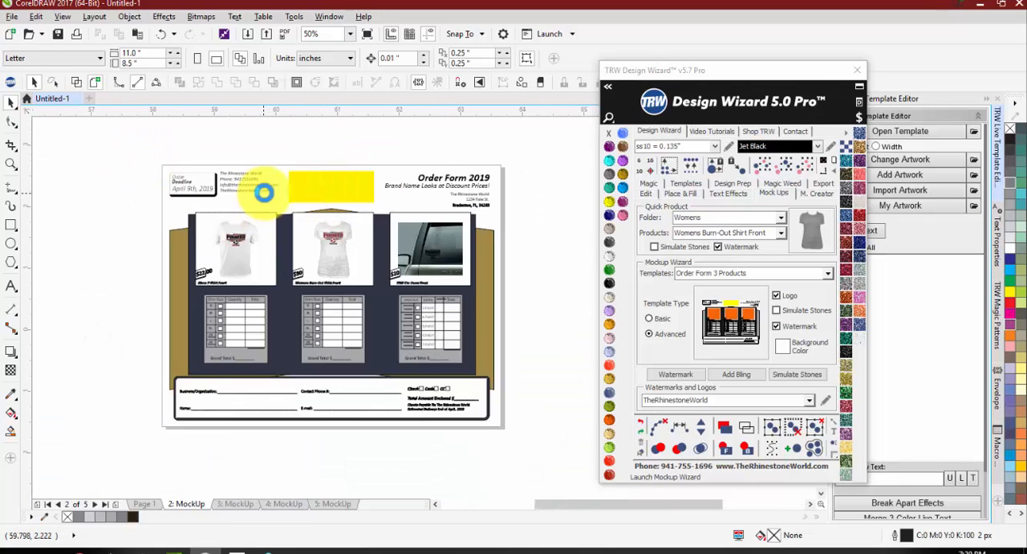
{"action": "left_click", "coordinate": [733, 85]}
{"action": "left_click_drag", "start_coordinate": [734, 87], "coordinate": [880, 44]}
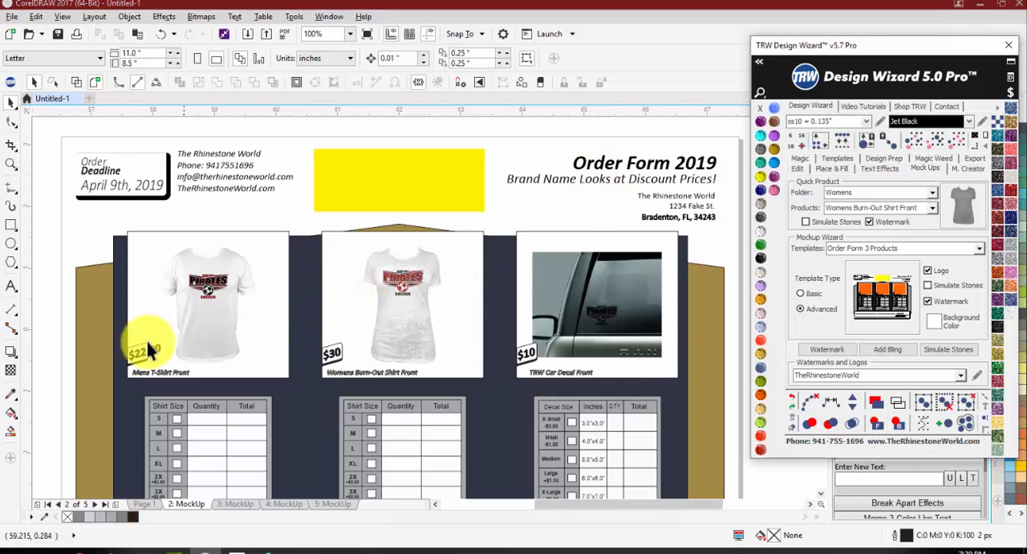
Step: Examine the price tag on the men's T-shirt up close and the overall layout of the order form
{"action": "left_click", "coordinate": [58, 342]}
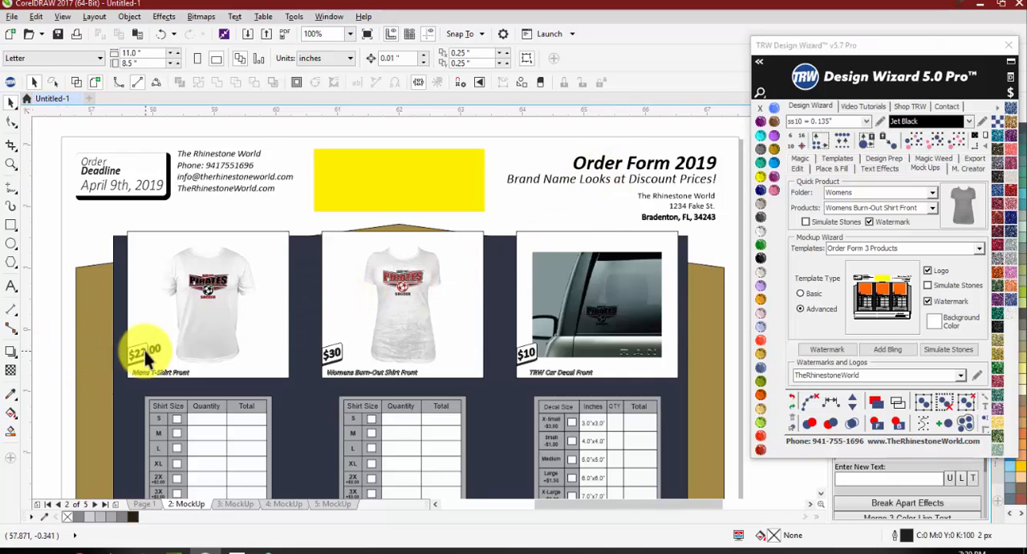
{"action": "scroll", "coordinate": [143, 347], "scroll_direction": "up", "scroll_amount": 2}
{"action": "scroll", "coordinate": [145, 358], "scroll_direction": "down", "scroll_amount": 1}
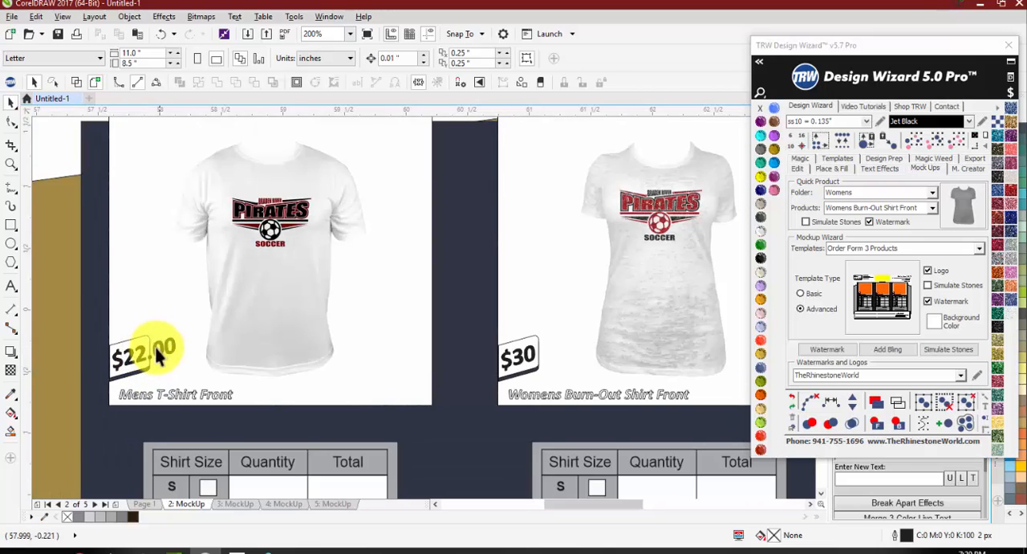
{"action": "scroll", "coordinate": [258, 341], "scroll_direction": "down", "scroll_amount": 1}
{"action": "scroll", "coordinate": [409, 258], "scroll_direction": "down", "scroll_amount": 1}
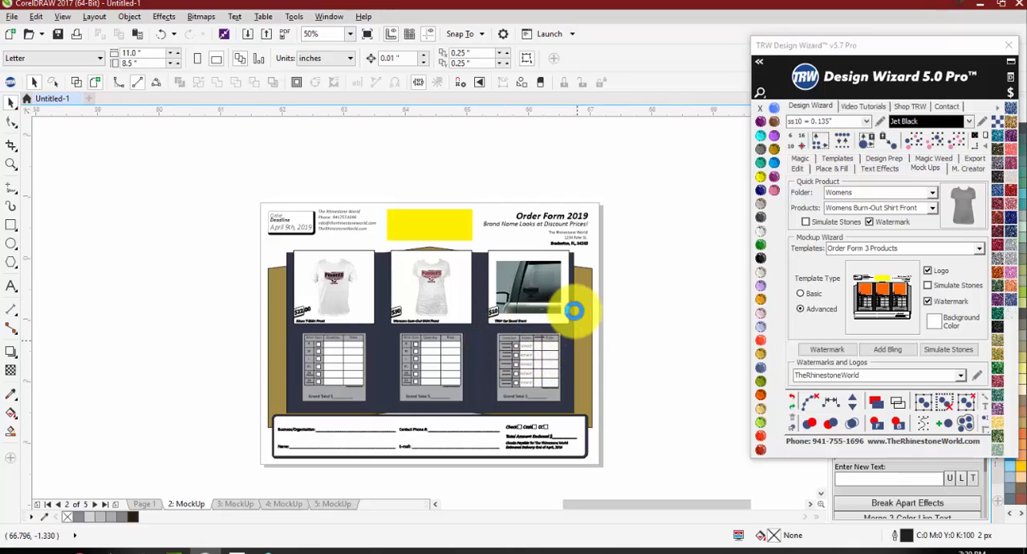
{"action": "scroll", "coordinate": [573, 305], "scroll_direction": "up", "scroll_amount": 1}
{"action": "scroll", "coordinate": [497, 222], "scroll_direction": "down", "scroll_amount": 2}
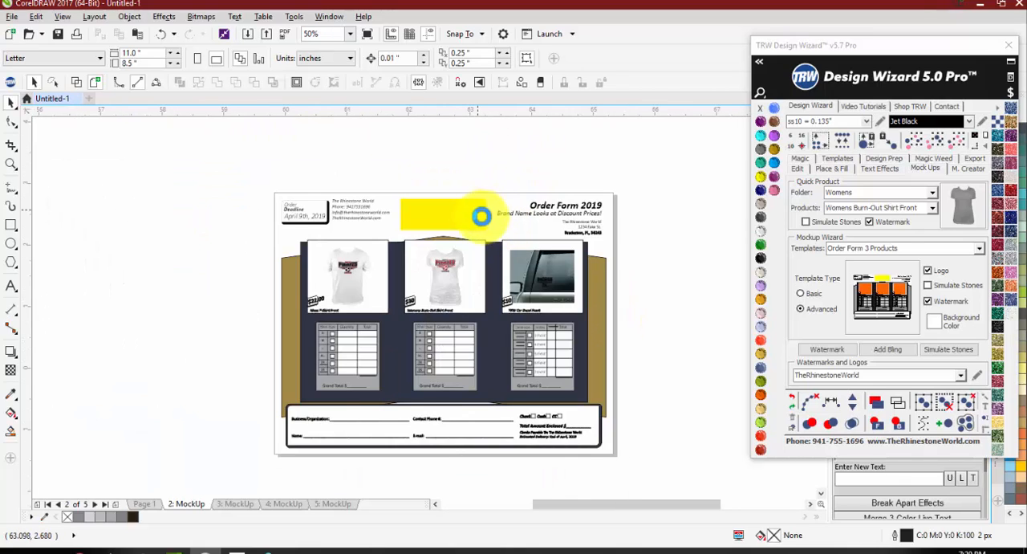
{"action": "scroll", "coordinate": [481, 225], "scroll_direction": "up", "scroll_amount": 3}
{"action": "scroll", "coordinate": [624, 338], "scroll_direction": "down", "scroll_amount": 2}
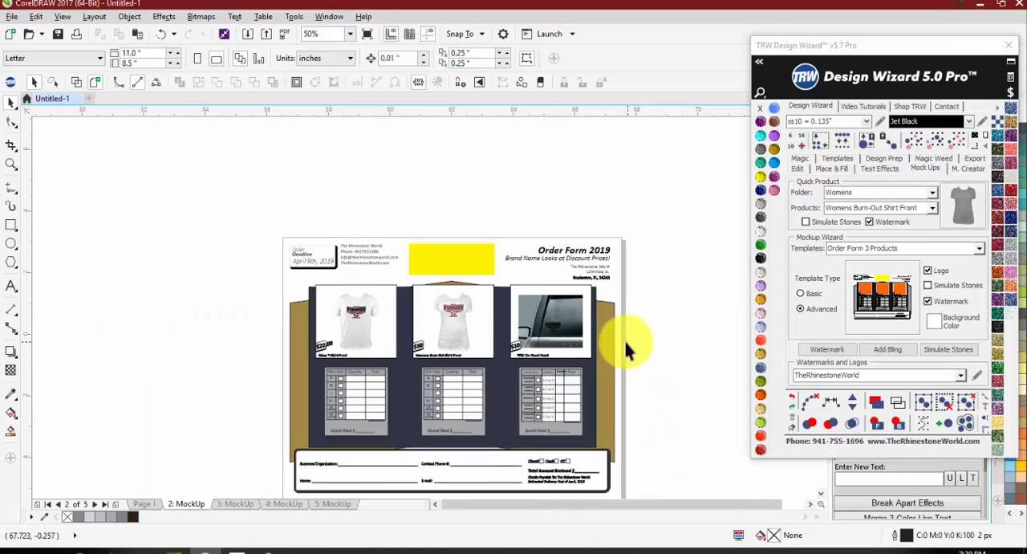
Step: Recolour the Pirates logo on the car window decal image to Crystal
{"action": "scroll", "coordinate": [610, 340], "scroll_direction": "up", "scroll_amount": 3}
{"action": "left_click_drag", "start_coordinate": [732, 320], "coordinate": [346, 238]}
{"action": "scroll", "coordinate": [398, 278], "scroll_direction": "up", "scroll_amount": 1}
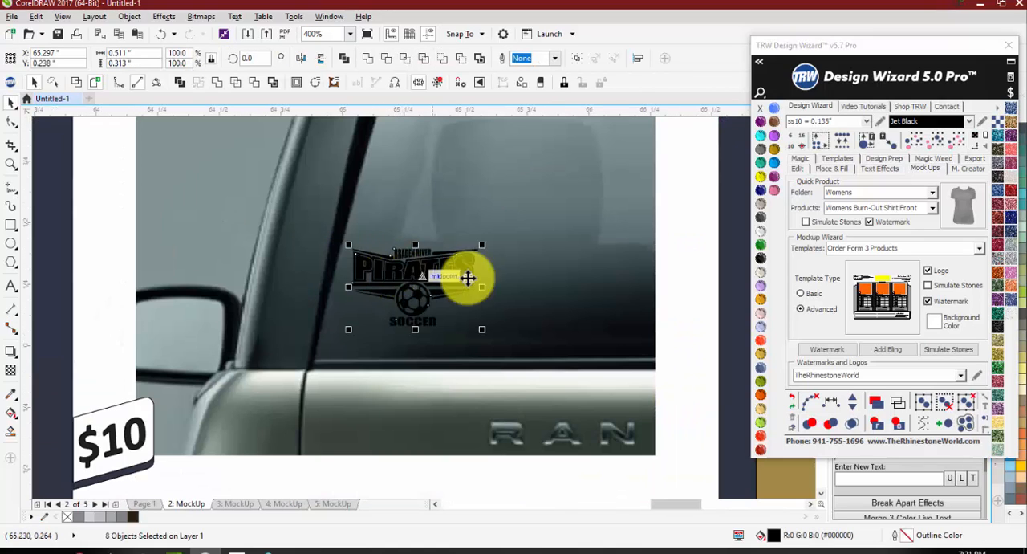
{"action": "left_click", "coordinate": [760, 244]}
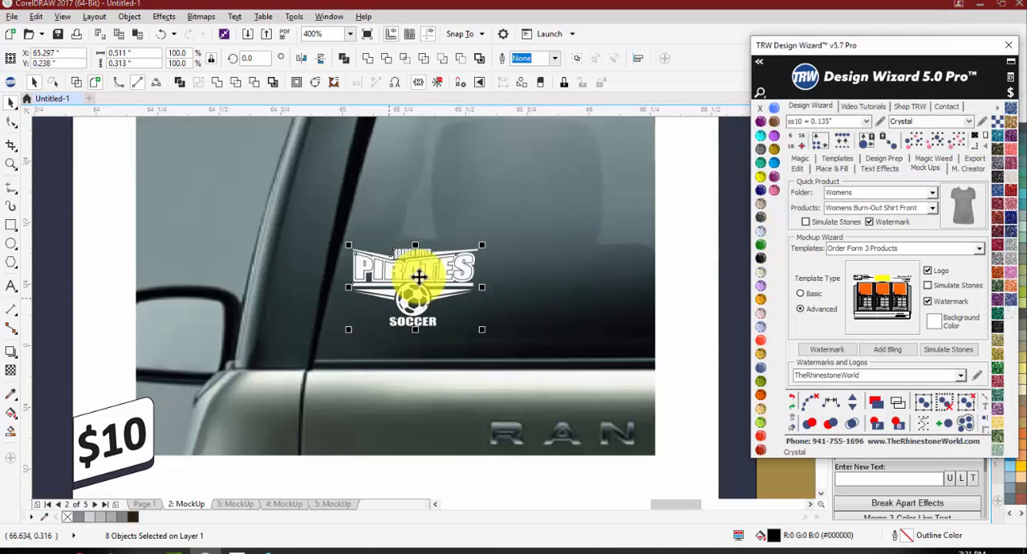
{"action": "left_click_drag", "start_coordinate": [482, 243], "coordinate": [402, 257]}
{"action": "scroll", "coordinate": [405, 258], "scroll_direction": "down", "scroll_amount": 1}
{"action": "scroll", "coordinate": [433, 265], "scroll_direction": "down", "scroll_amount": 2}
{"action": "left_click", "coordinate": [593, 268]}
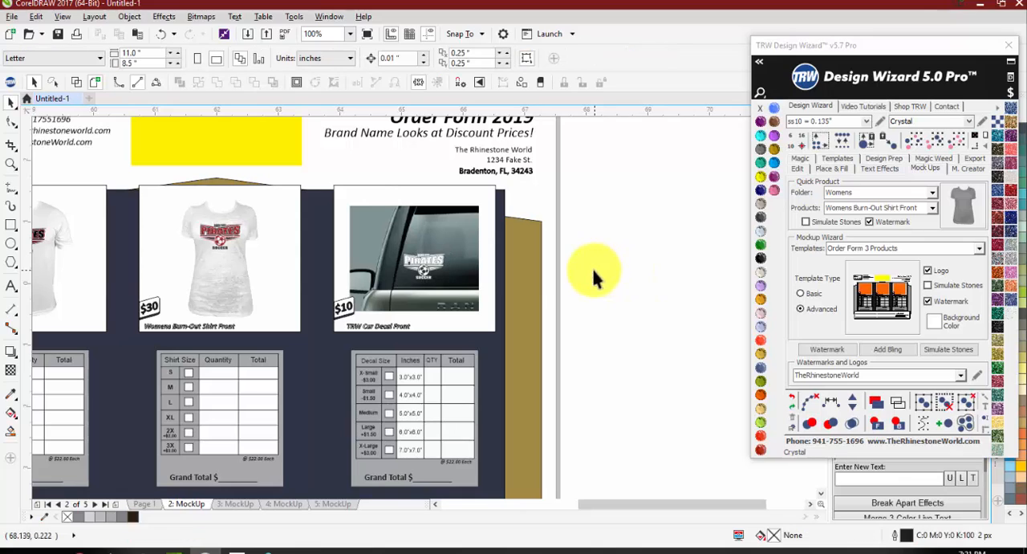
Step: Fill the backgrounds of all three product image frames on the order form with Jet Black
{"action": "scroll", "coordinate": [321, 221], "scroll_direction": "down", "scroll_amount": 1}
{"action": "scroll", "coordinate": [321, 226], "scroll_direction": "up", "scroll_amount": 1}
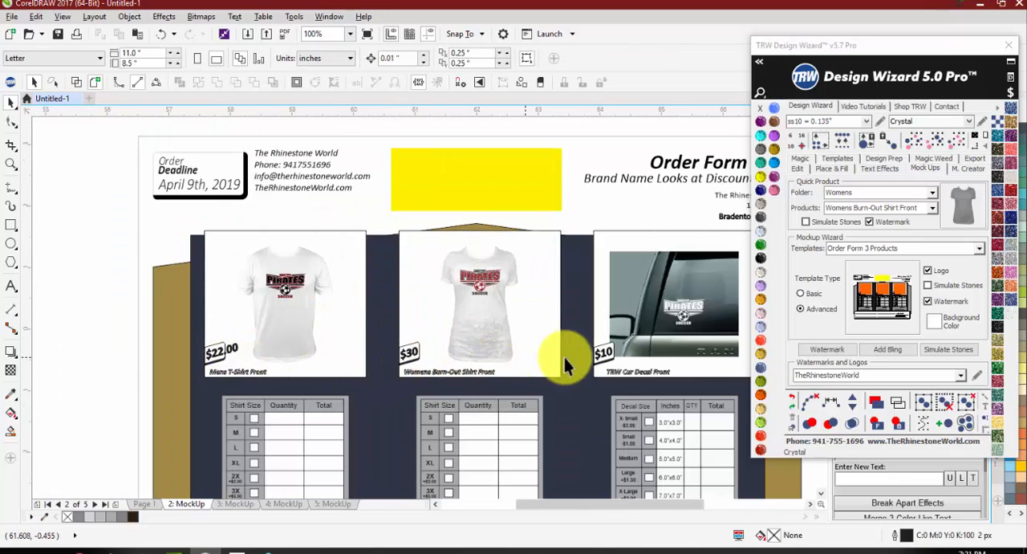
{"action": "scroll", "coordinate": [386, 257], "scroll_direction": "down", "scroll_amount": 1}
{"action": "scroll", "coordinate": [440, 365], "scroll_direction": "up", "scroll_amount": 1}
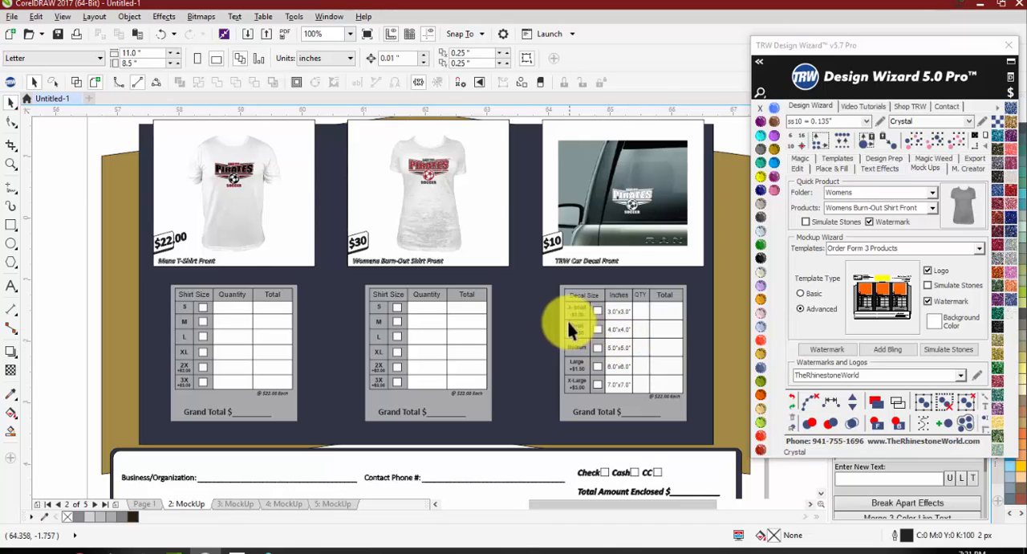
{"action": "scroll", "coordinate": [374, 293], "scroll_direction": "down", "scroll_amount": 2}
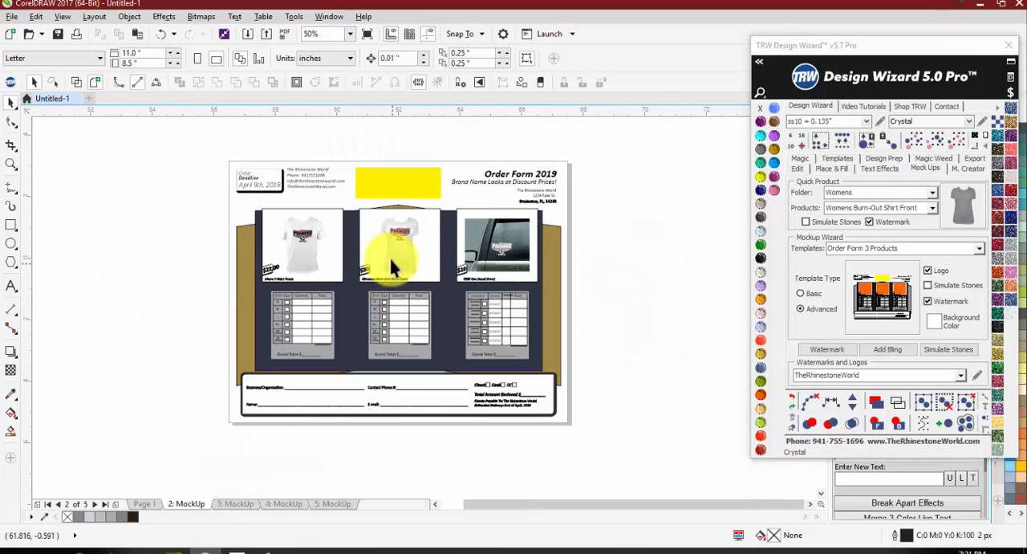
{"action": "left_click", "coordinate": [421, 232]}
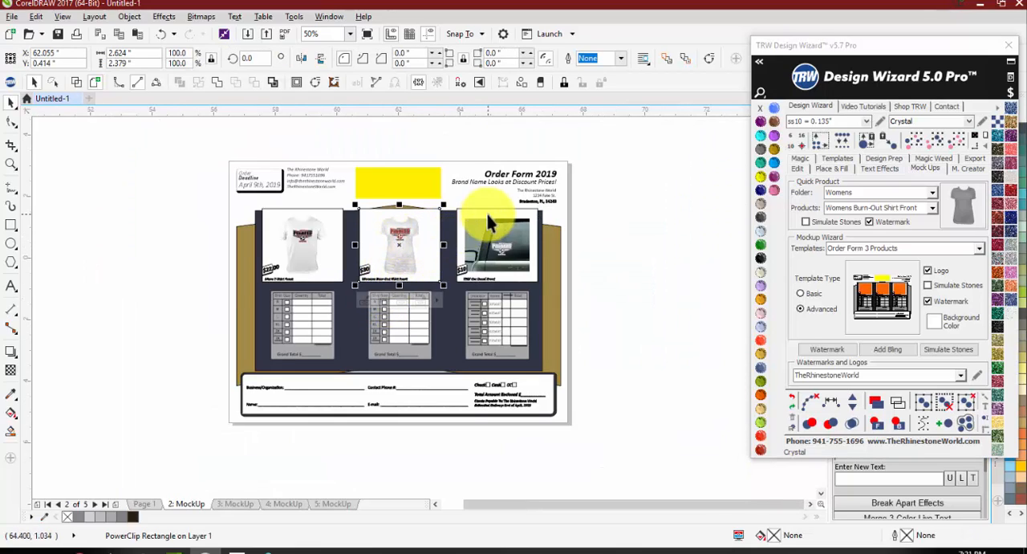
{"action": "left_click", "coordinate": [482, 218], "text": "shift"}
{"action": "left_click", "coordinate": [328, 259], "text": "shift"}
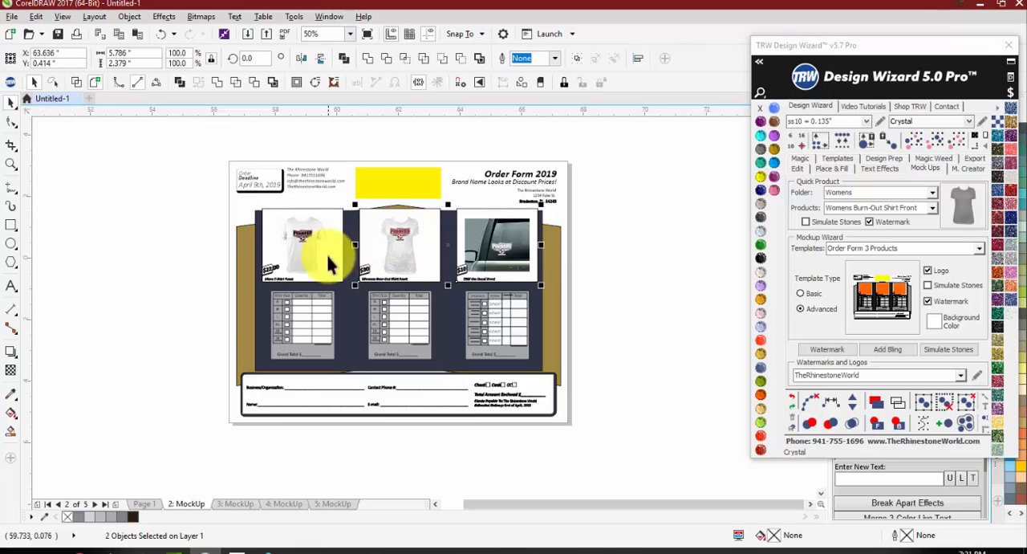
{"action": "left_click", "coordinate": [761, 120]}
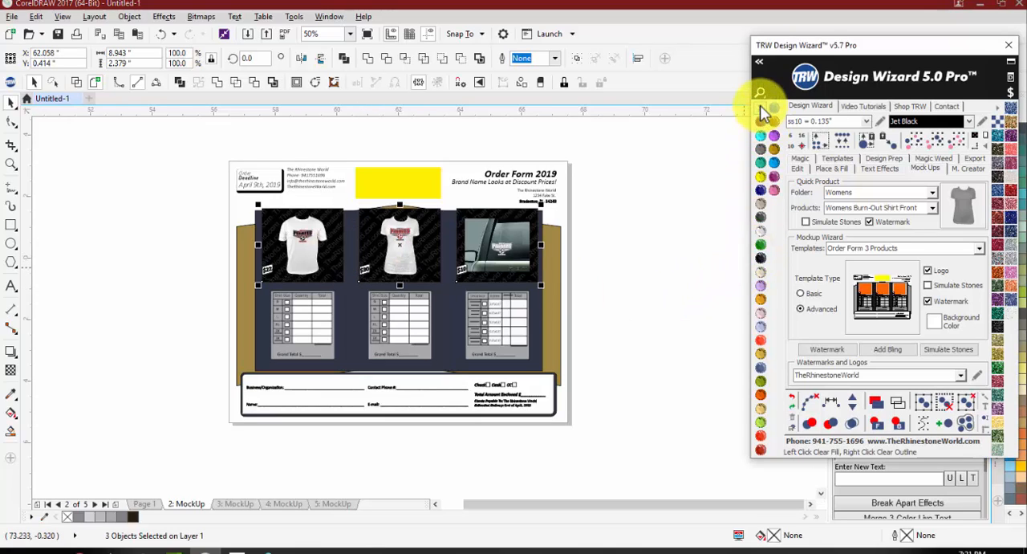
{"action": "left_click", "coordinate": [608, 265]}
Step: Examine the order form's product images, order deadline, contact details and title block up close, and its overall layout
{"action": "scroll", "coordinate": [383, 250], "scroll_direction": "up", "scroll_amount": 1}
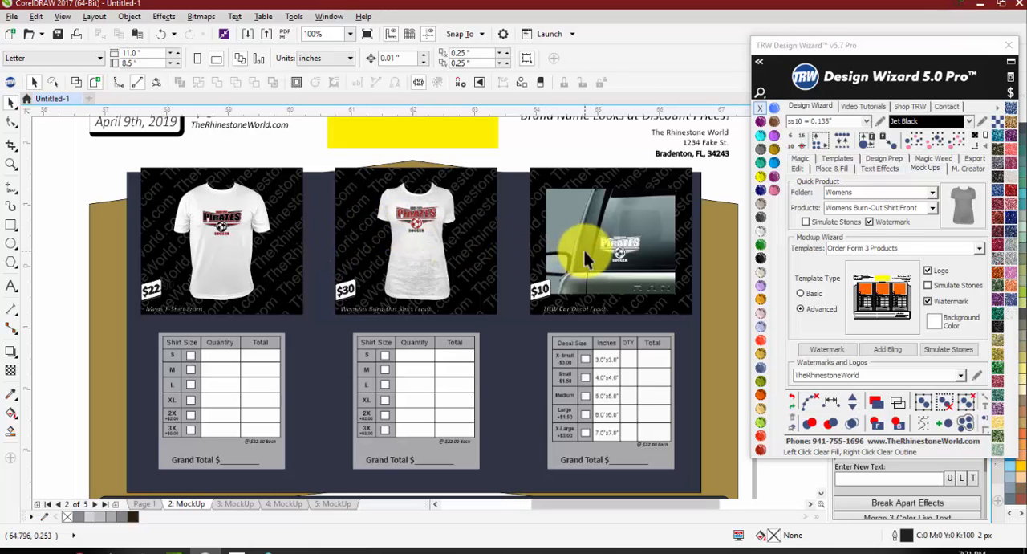
{"action": "scroll", "coordinate": [538, 265], "scroll_direction": "down", "scroll_amount": 1}
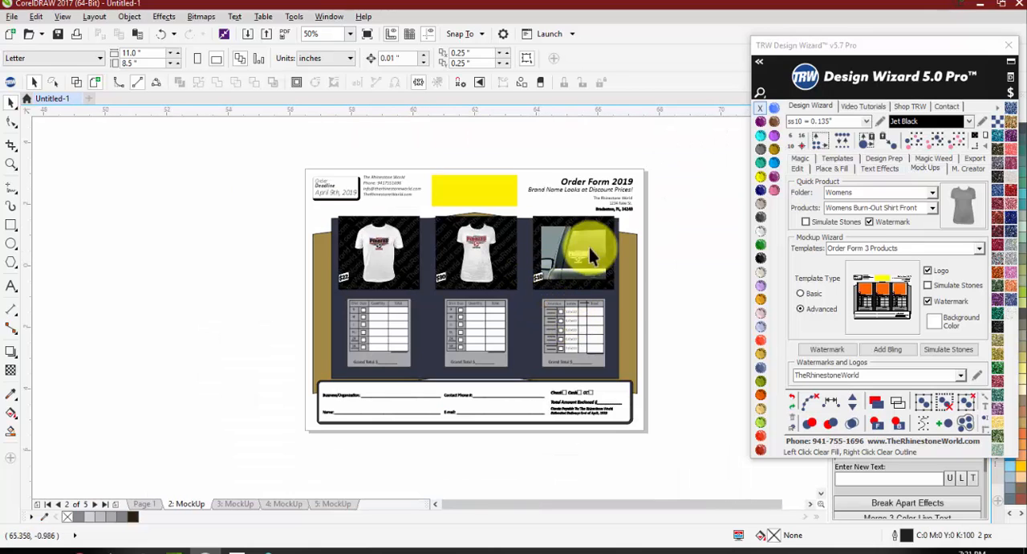
{"action": "scroll", "coordinate": [165, 142], "scroll_direction": "up", "scroll_amount": 1}
{"action": "scroll", "coordinate": [225, 206], "scroll_direction": "up", "scroll_amount": 1}
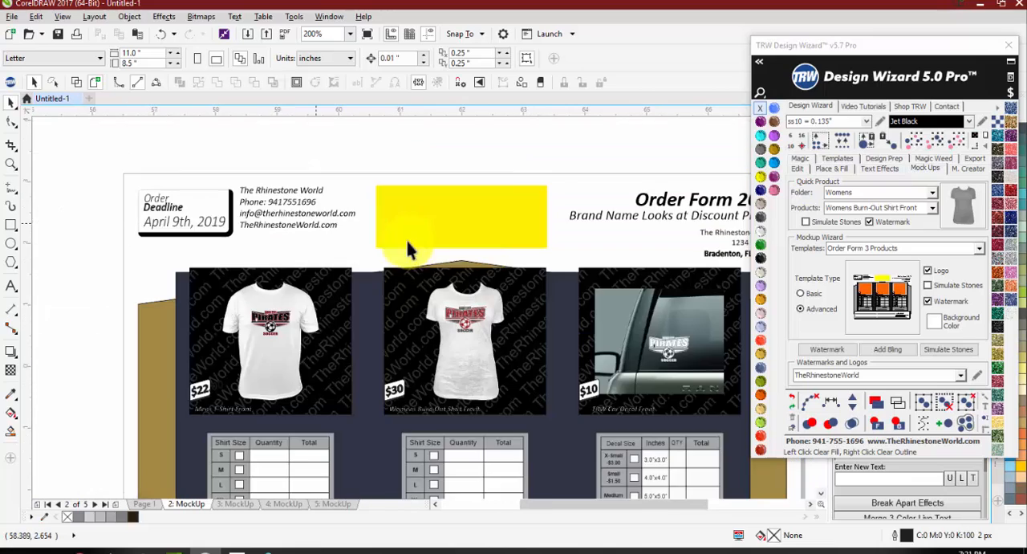
{"action": "scroll", "coordinate": [153, 206], "scroll_direction": "up", "scroll_amount": 1}
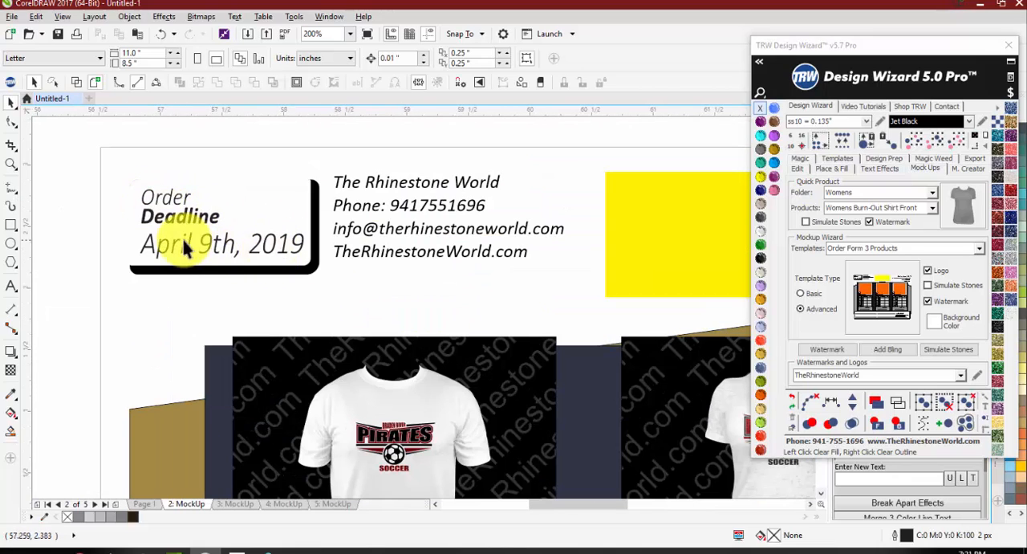
{"action": "scroll", "coordinate": [181, 234], "scroll_direction": "down", "scroll_amount": 1}
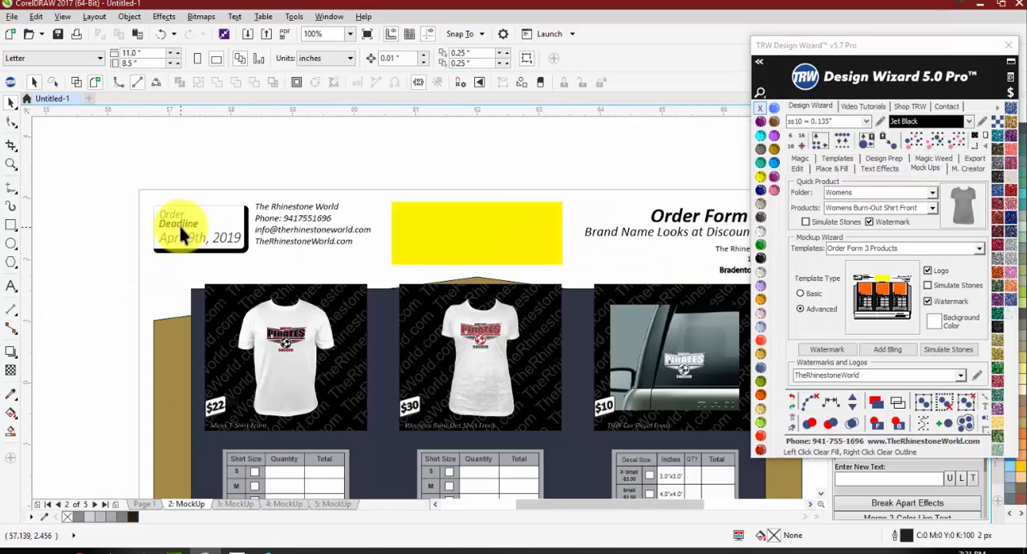
{"action": "scroll", "coordinate": [514, 217], "scroll_direction": "down", "scroll_amount": 1}
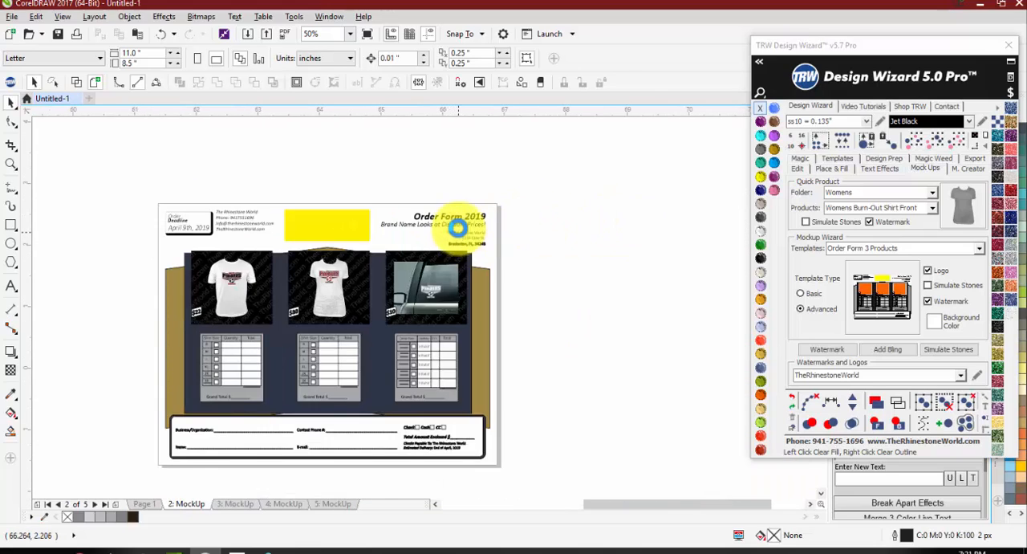
{"action": "scroll", "coordinate": [457, 228], "scroll_direction": "up", "scroll_amount": 1}
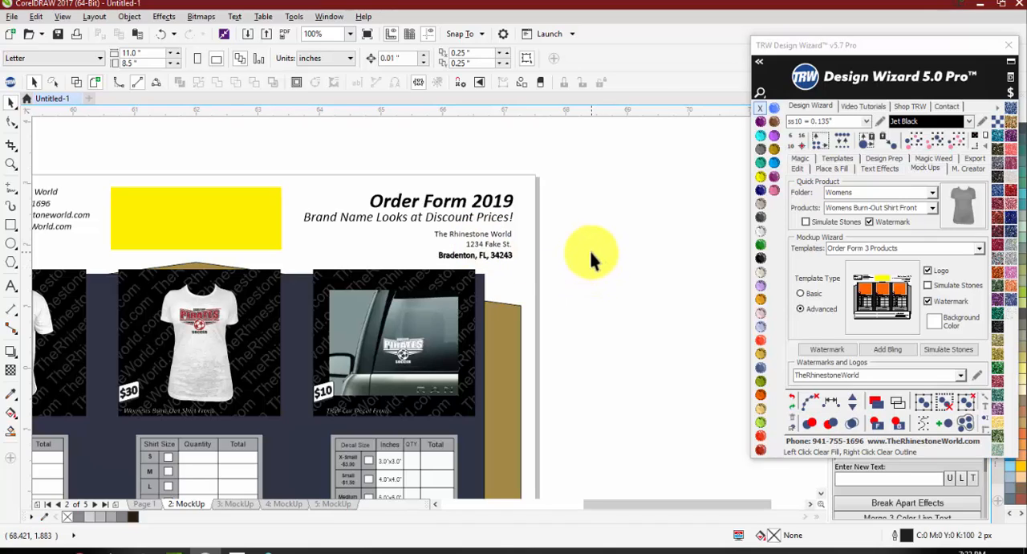
{"action": "scroll", "coordinate": [562, 249], "scroll_direction": "down", "scroll_amount": 2}
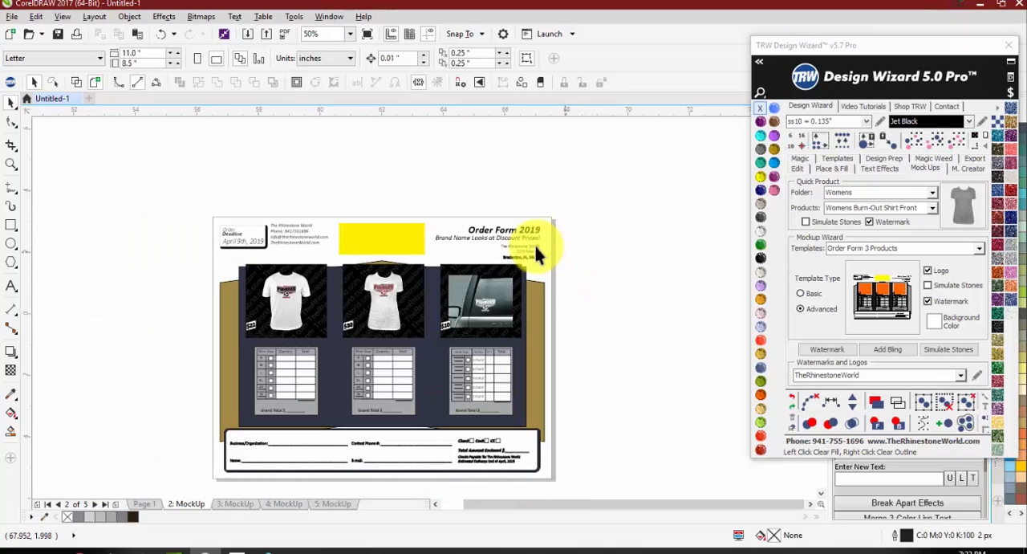
{"action": "scroll", "coordinate": [443, 226], "scroll_direction": "down", "scroll_amount": 2}
{"action": "scroll", "coordinate": [437, 272], "scroll_direction": "up", "scroll_amount": 1}
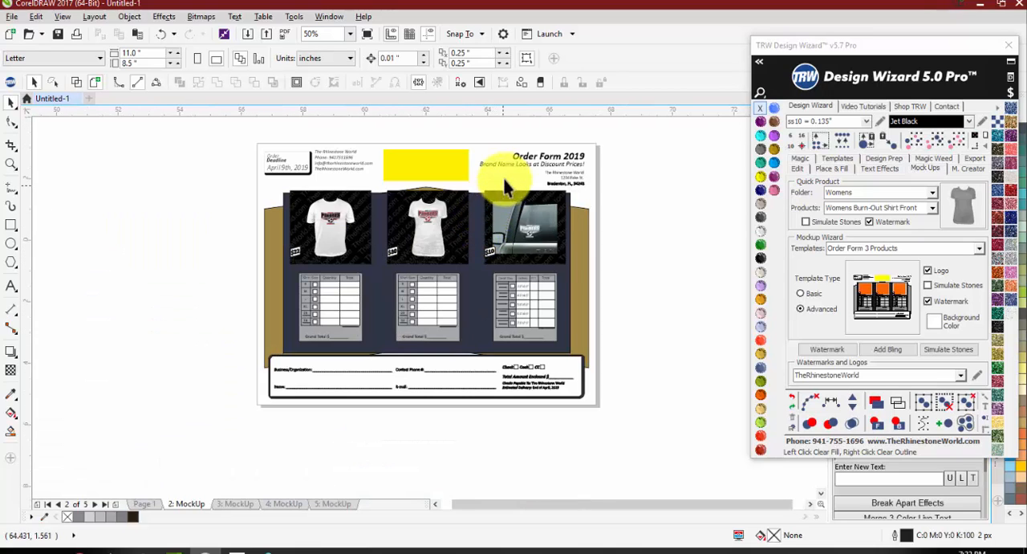
Step: Return to Page 1 and inspect the soccer balls in the solid red-and-black and the glitter Pirates logos
{"action": "left_click", "coordinate": [141, 504]}
{"action": "scroll", "coordinate": [316, 298], "scroll_direction": "down", "scroll_amount": 1}
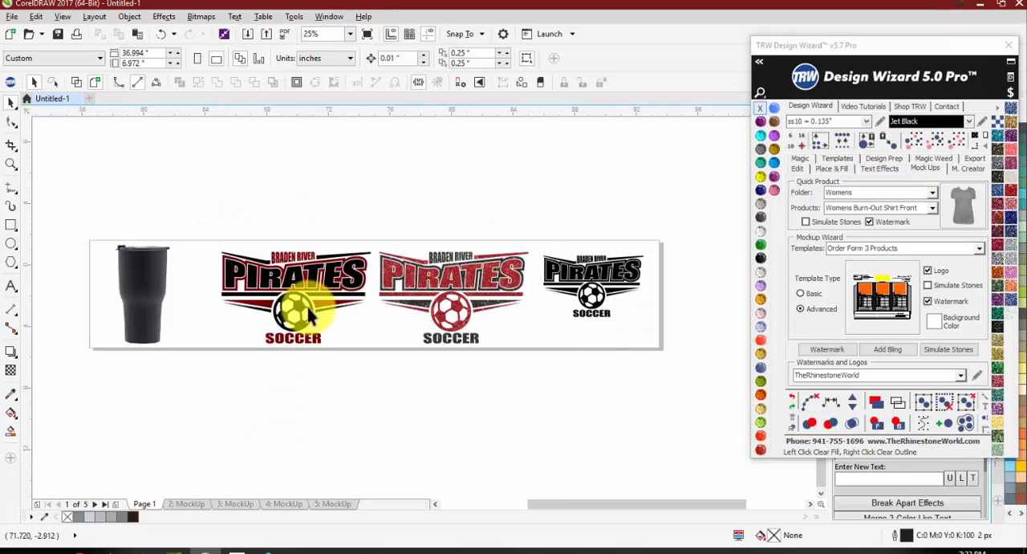
{"action": "scroll", "coordinate": [316, 298], "scroll_direction": "up", "scroll_amount": 2}
{"action": "left_click", "coordinate": [320, 298]}
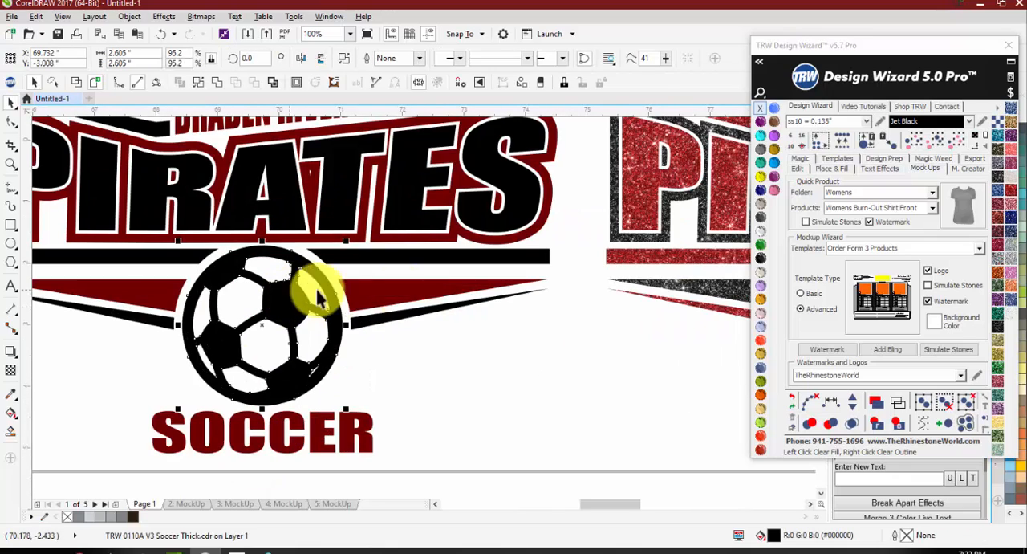
{"action": "left_click", "coordinate": [799, 168]}
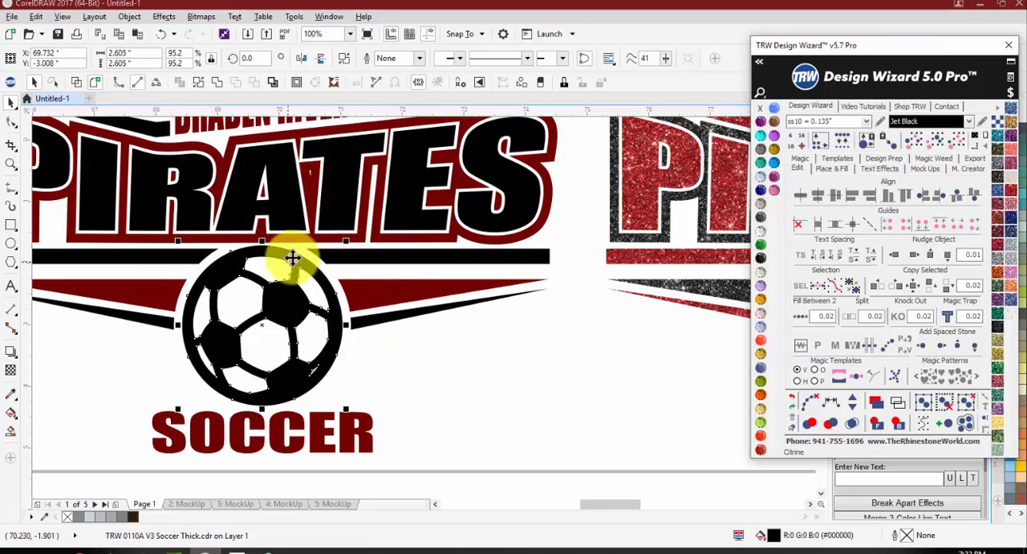
{"action": "scroll", "coordinate": [277, 282], "scroll_direction": "down", "scroll_amount": 2}
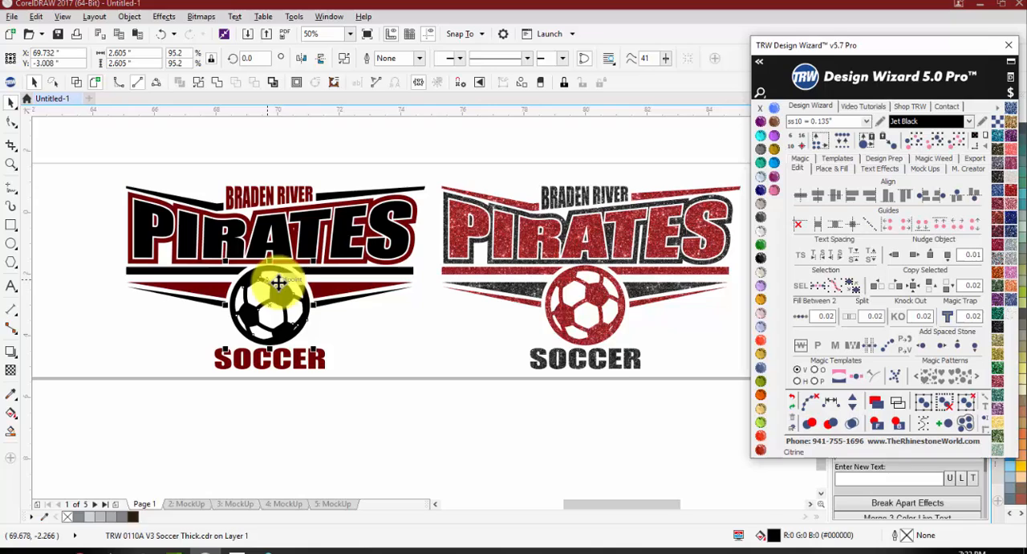
{"action": "left_click", "coordinate": [618, 293]}
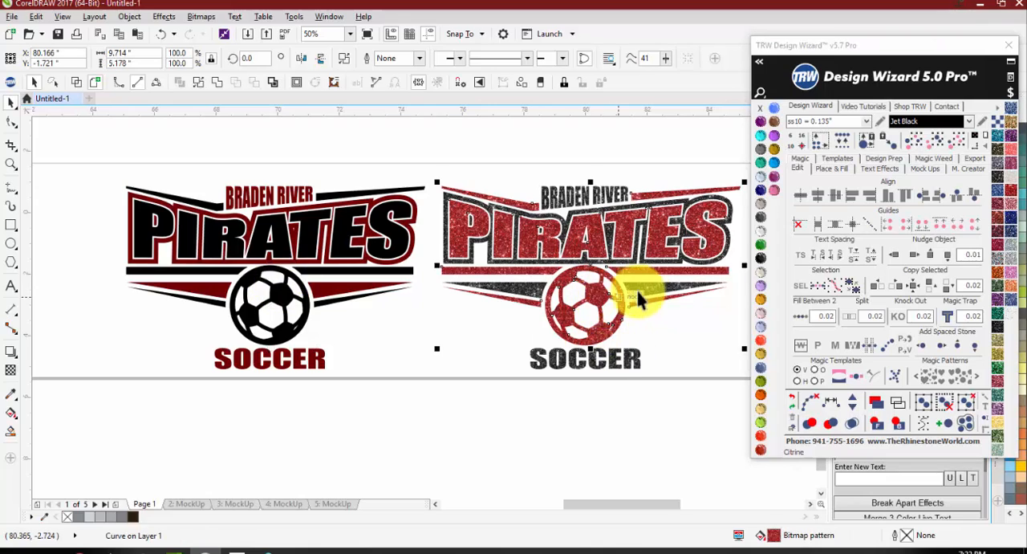
{"action": "left_click", "coordinate": [329, 324]}
{"action": "scroll", "coordinate": [231, 277], "scroll_direction": "up", "scroll_amount": 1}
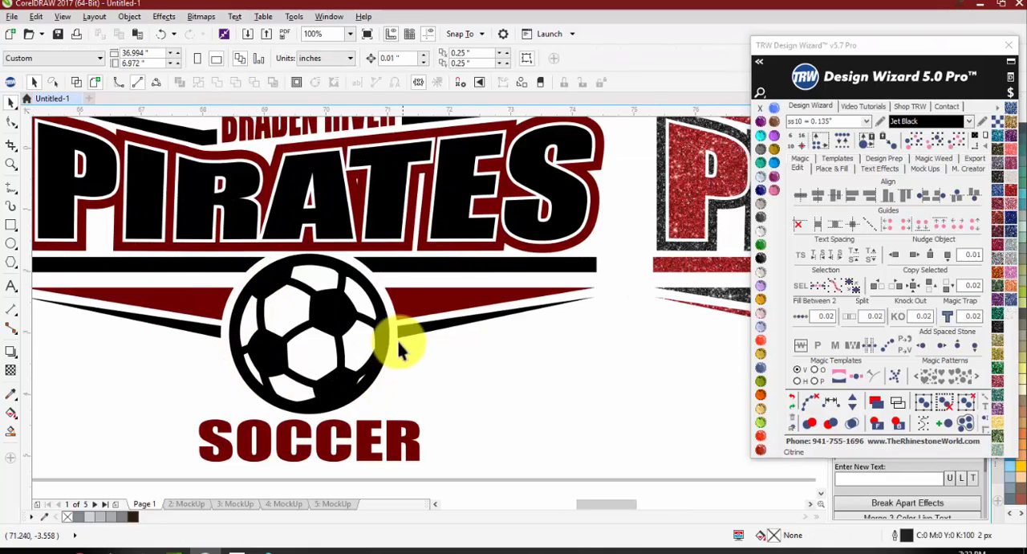
Step: Add a Stone Outline of ss10 Jet Black stones around the soccer ball in the solid red-and-black Pirates logo
{"action": "left_click", "coordinate": [255, 298]}
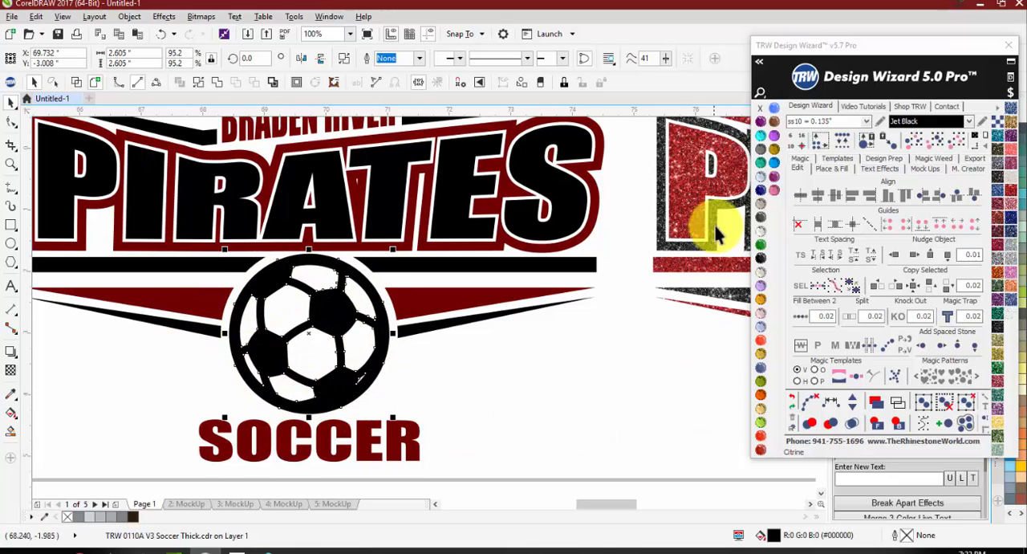
{"action": "left_click", "coordinate": [800, 159]}
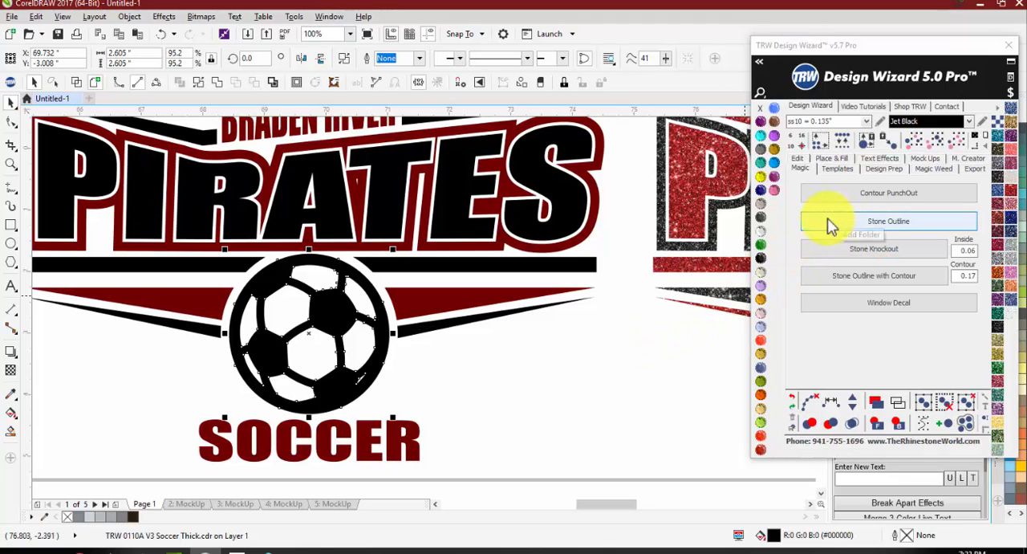
{"action": "left_click", "coordinate": [849, 223]}
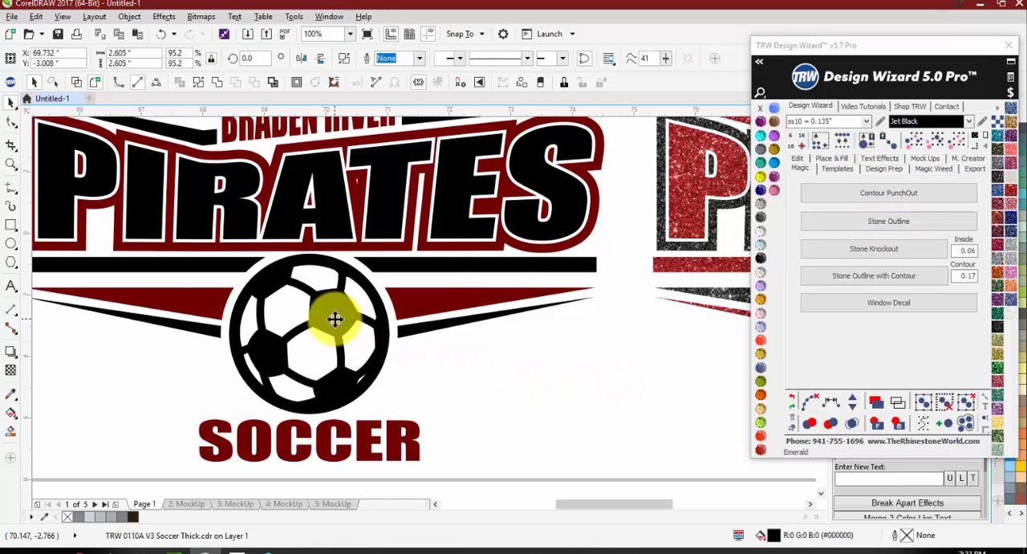
{"action": "scroll", "coordinate": [335, 319], "scroll_direction": "down", "scroll_amount": 2}
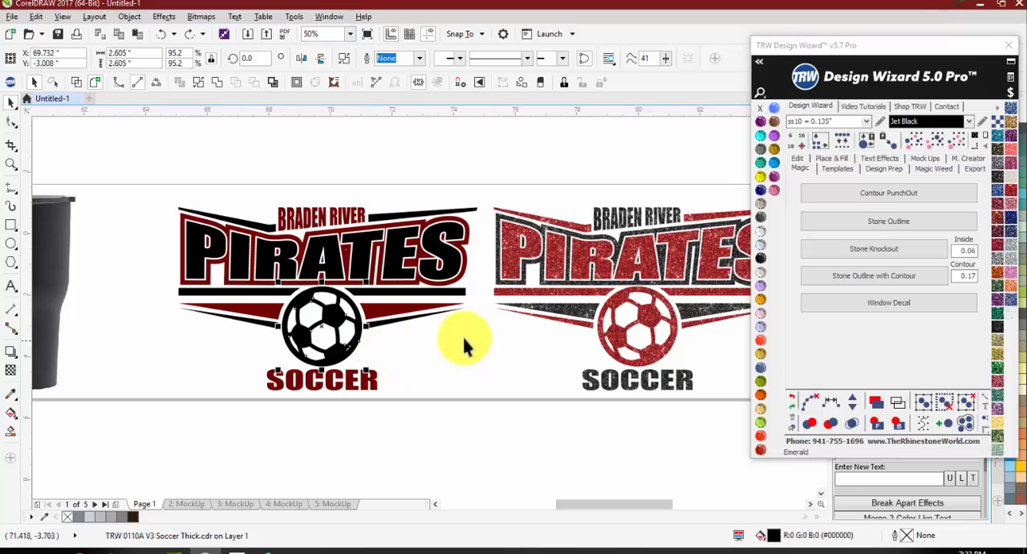
{"action": "left_click", "coordinate": [857, 222]}
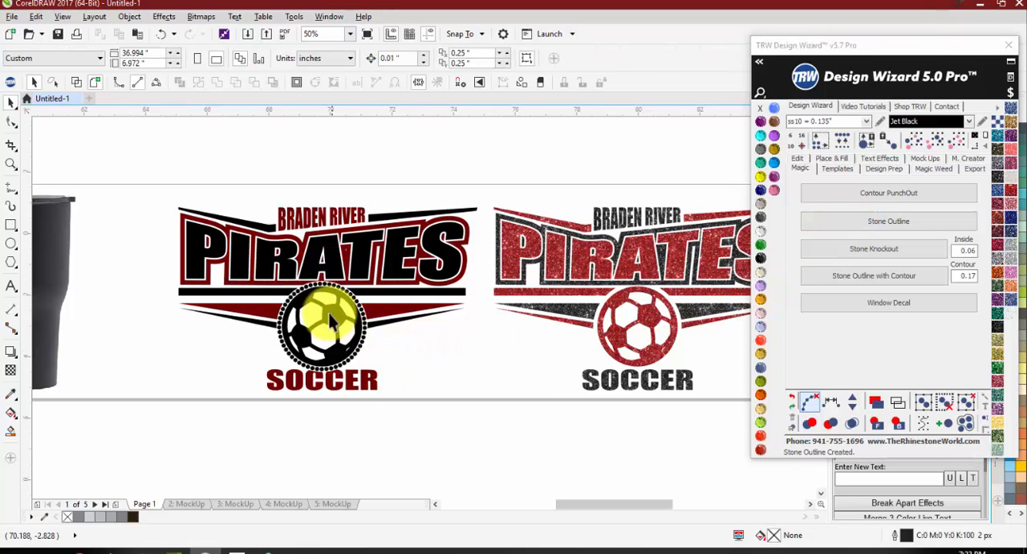
Step: Recolour the stones around the soccer ball to Crystal
{"action": "scroll", "coordinate": [333, 317], "scroll_direction": "up", "scroll_amount": 1}
{"action": "scroll", "coordinate": [375, 284], "scroll_direction": "up", "scroll_amount": 1}
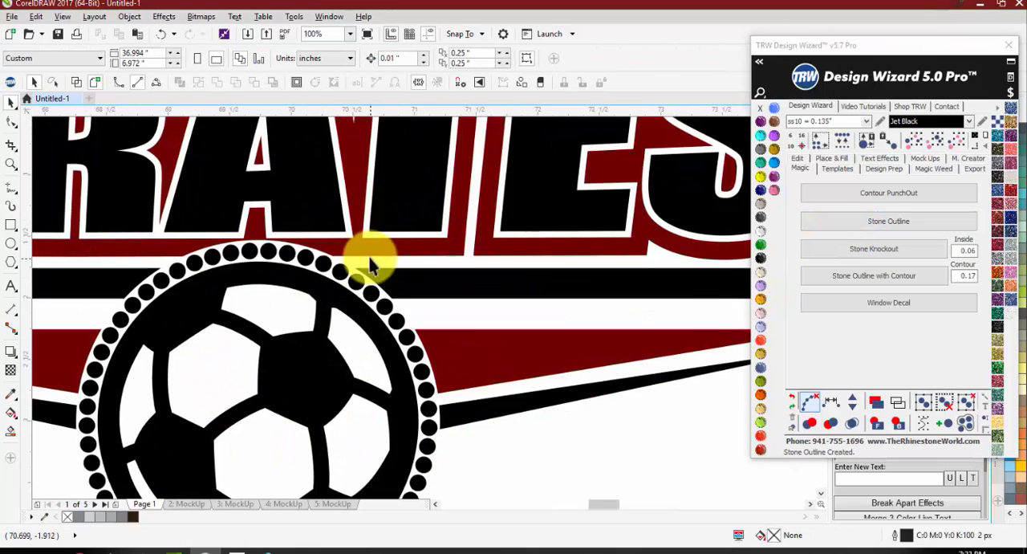
{"action": "scroll", "coordinate": [197, 455], "scroll_direction": "down", "scroll_amount": 2}
{"action": "scroll", "coordinate": [185, 407], "scroll_direction": "up", "scroll_amount": 4}
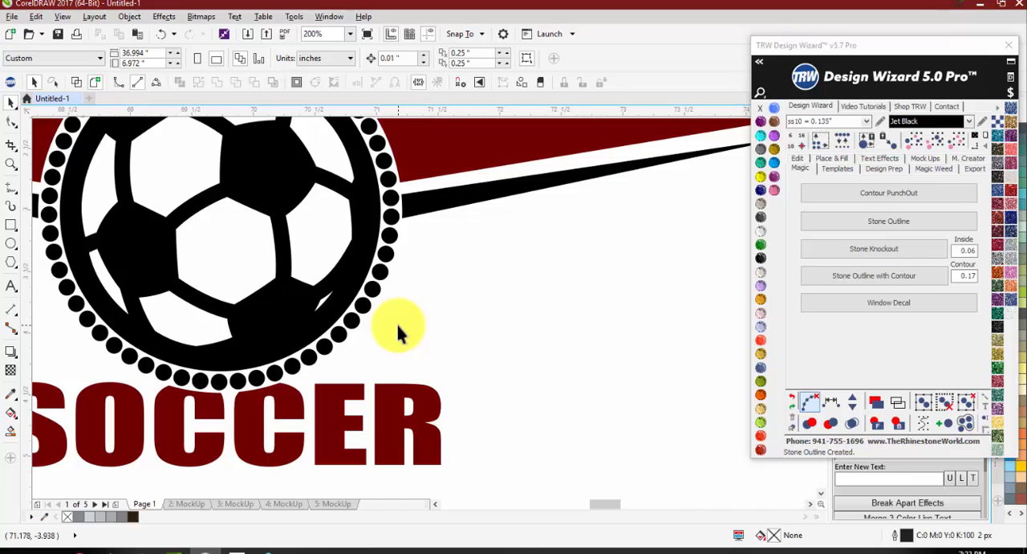
{"action": "scroll", "coordinate": [399, 329], "scroll_direction": "down", "scroll_amount": 1}
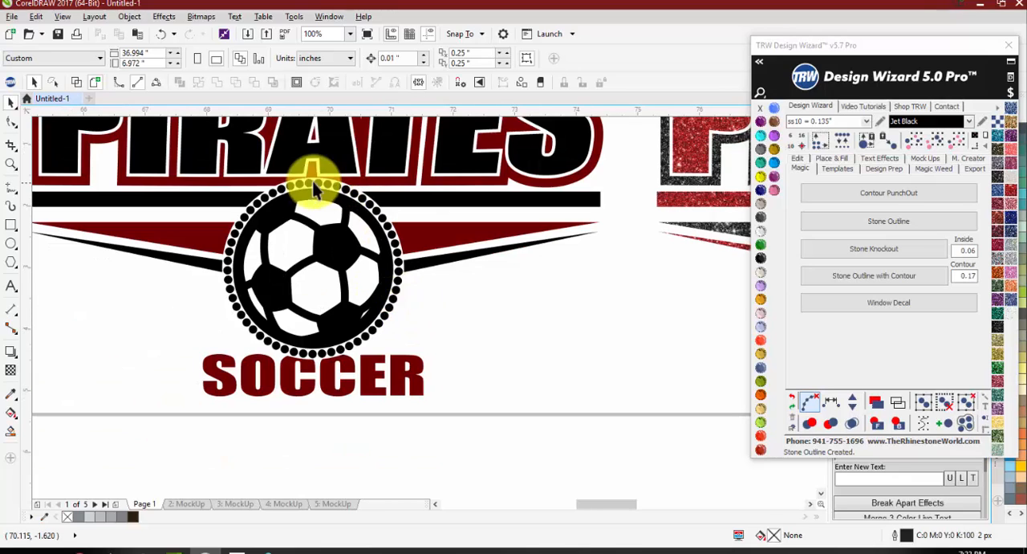
{"action": "left_click", "coordinate": [404, 273]}
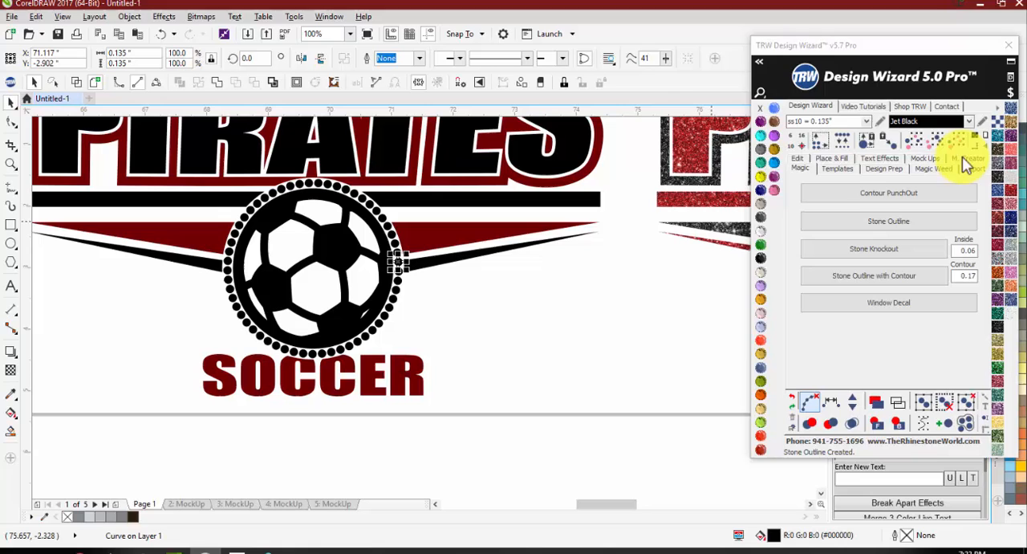
{"action": "left_click", "coordinate": [761, 232]}
{"action": "left_click", "coordinate": [526, 333]}
Step: Select the whole solid Pirates logo with its stones and set the Mockup Wizard to Order Form 1 Product, Logo off and Simulate Stones on
{"action": "scroll", "coordinate": [346, 223], "scroll_direction": "down", "scroll_amount": 2}
{"action": "scroll", "coordinate": [303, 180], "scroll_direction": "up", "scroll_amount": 1}
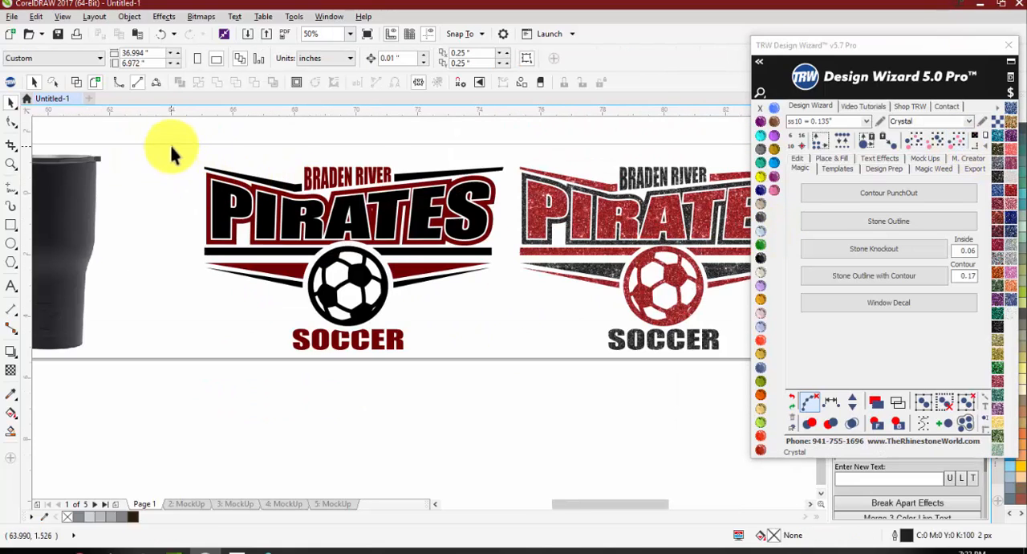
{"action": "left_click_drag", "start_coordinate": [503, 362], "coordinate": [514, 361]}
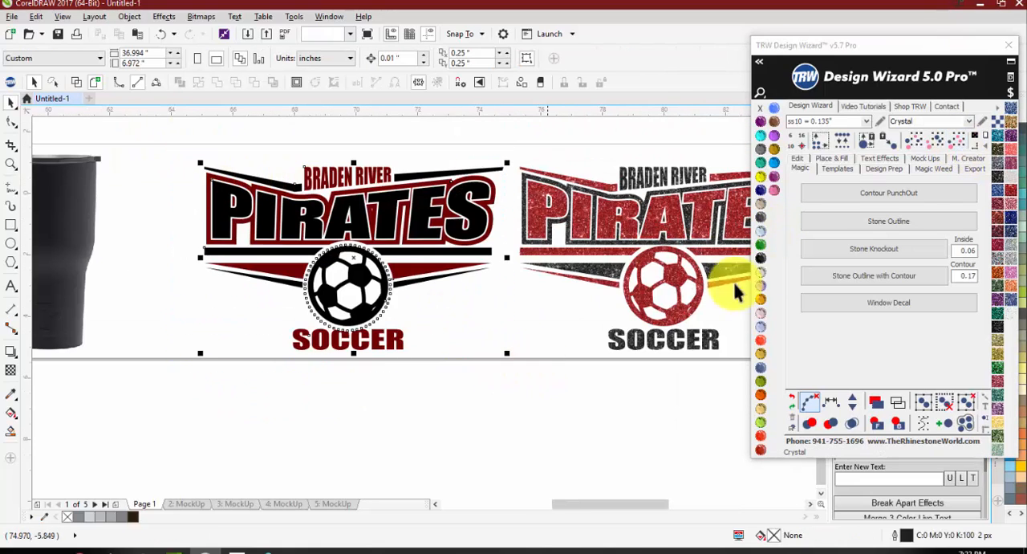
{"action": "left_click", "coordinate": [923, 159]}
{"action": "left_click", "coordinate": [979, 248]}
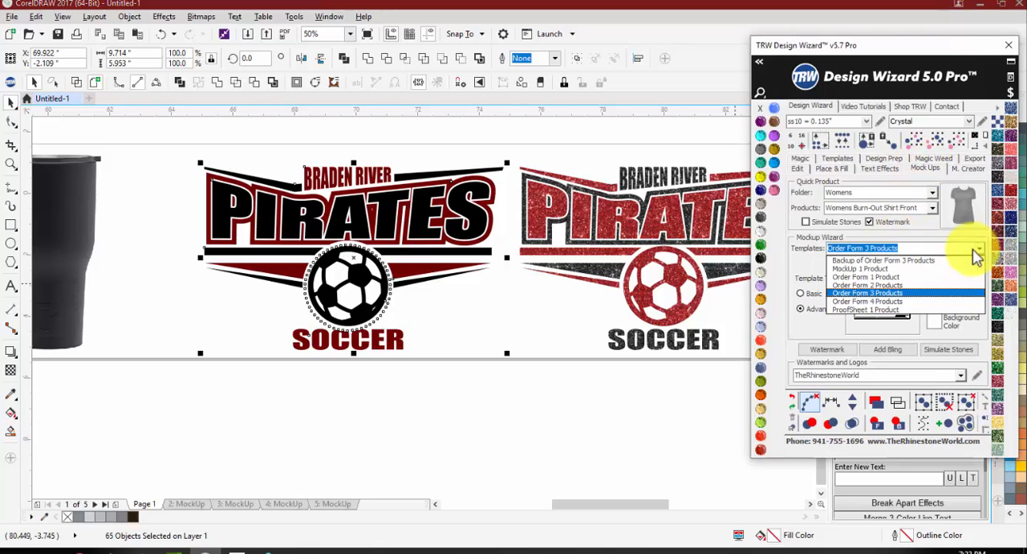
{"action": "left_click", "coordinate": [919, 277]}
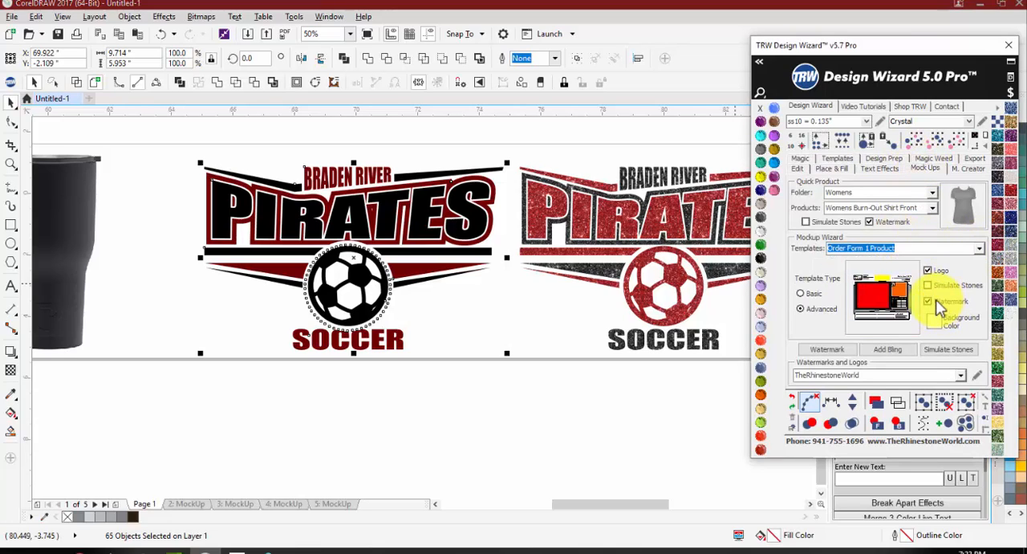
{"action": "left_click", "coordinate": [927, 272]}
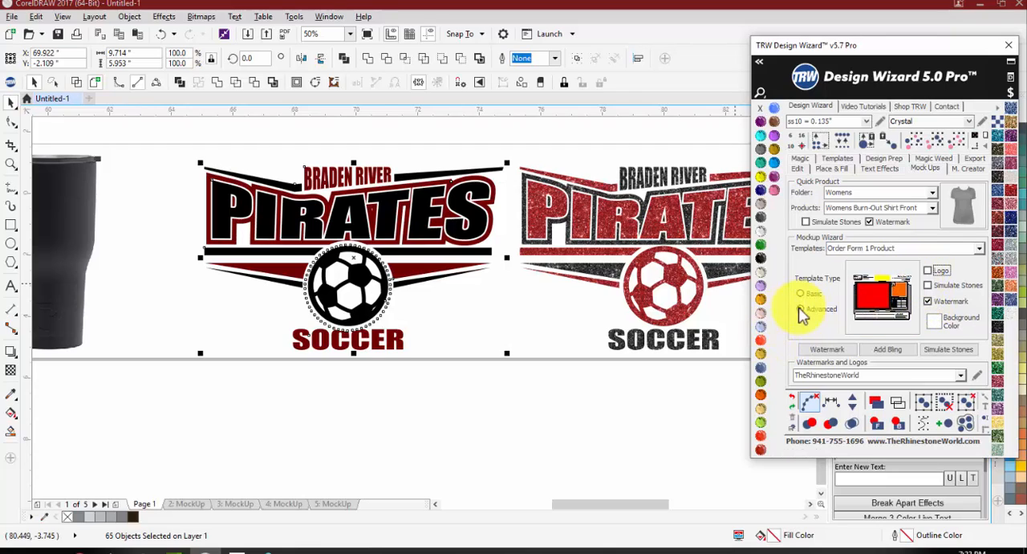
{"action": "left_click", "coordinate": [930, 300]}
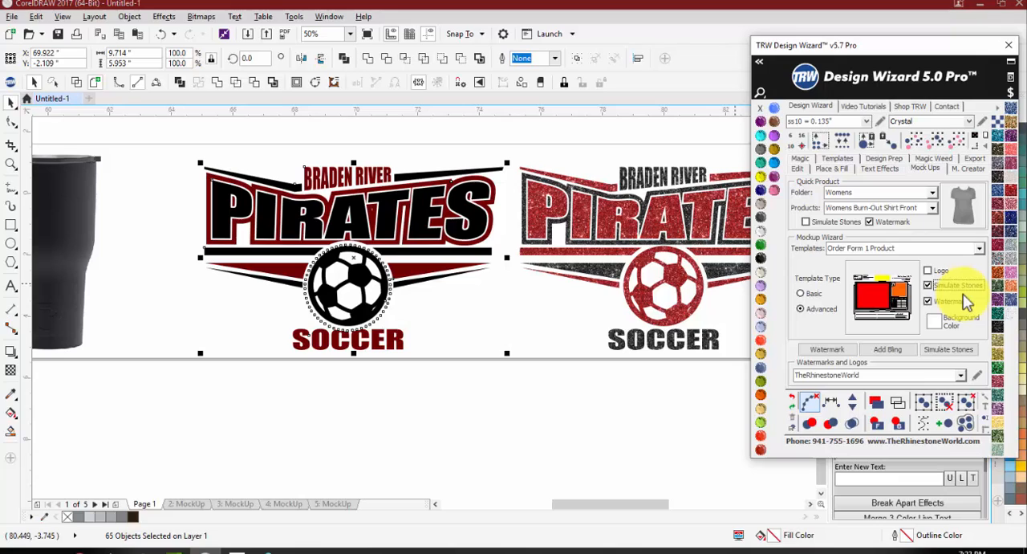
Step: Select all the same-coloured Crystal stones around the solid logo's soccer ball and recolour them Ruby Maroon
{"action": "left_click", "coordinate": [445, 378]}
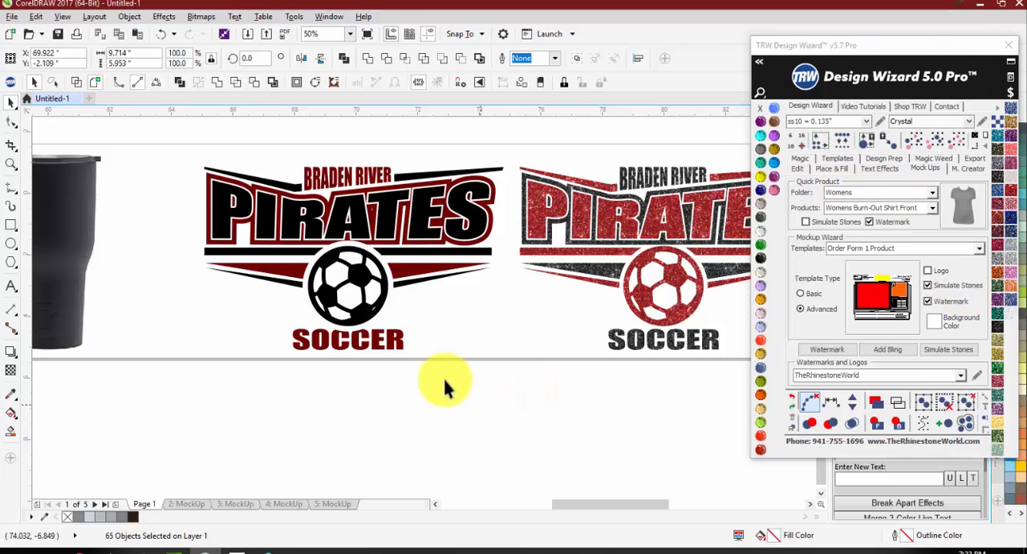
{"action": "scroll", "coordinate": [334, 235], "scroll_direction": "up", "scroll_amount": 1}
{"action": "left_click", "coordinate": [354, 253]}
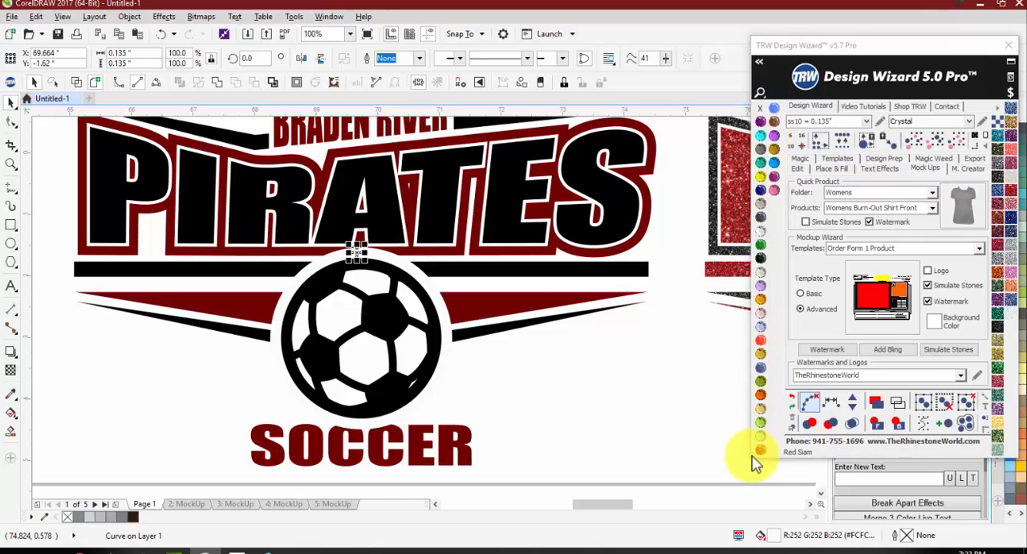
{"action": "left_click", "coordinate": [630, 413]}
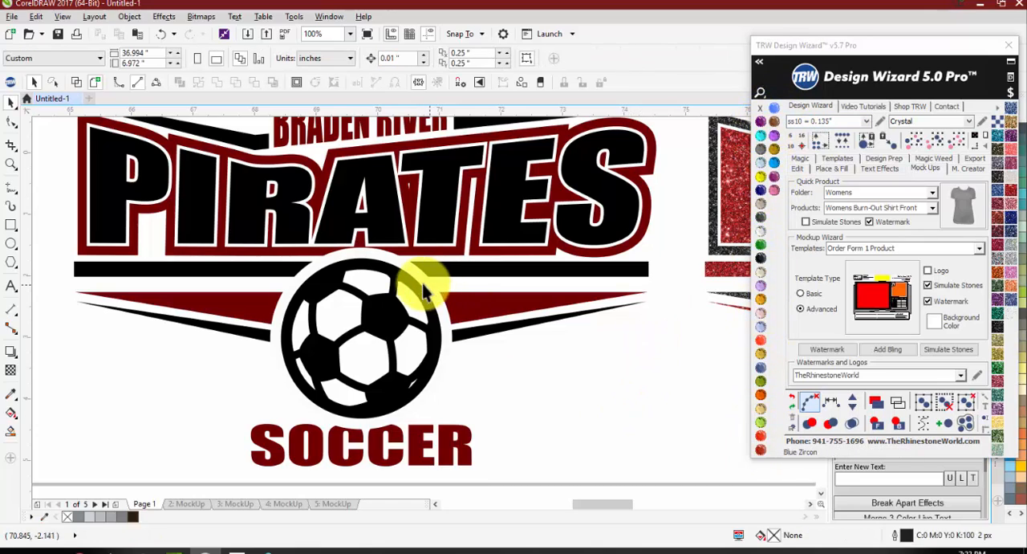
{"action": "left_click", "coordinate": [425, 280]}
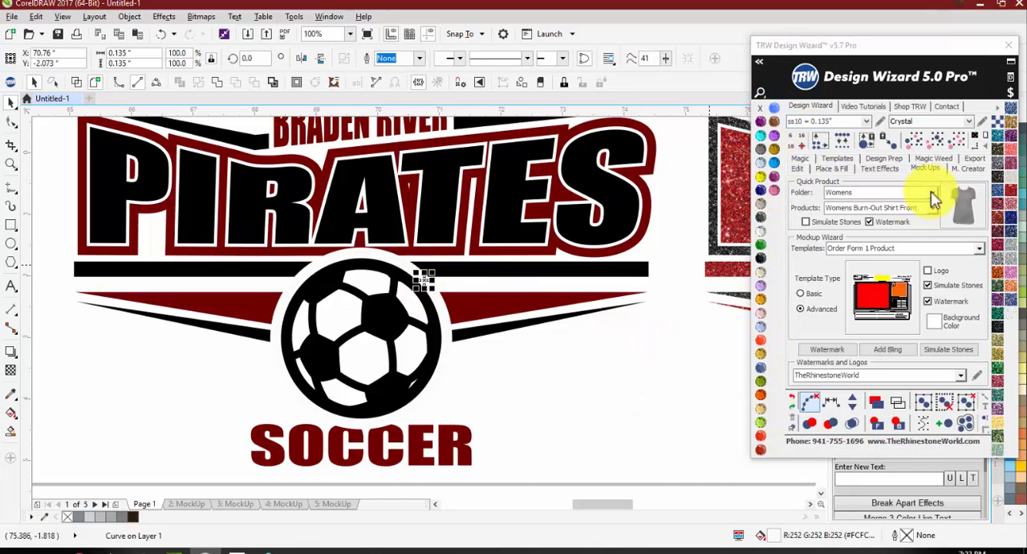
{"action": "left_click", "coordinate": [947, 145]}
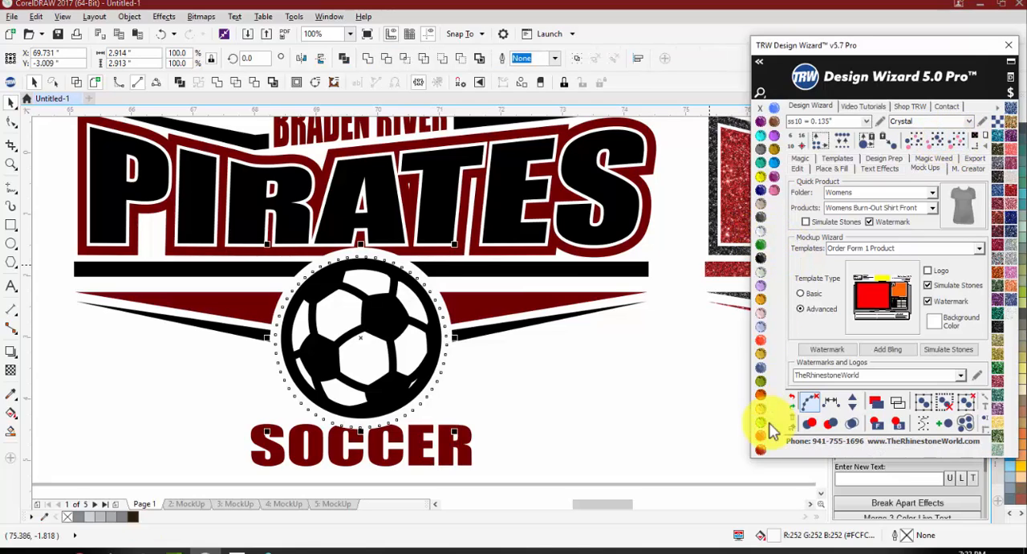
{"action": "left_click", "coordinate": [761, 449]}
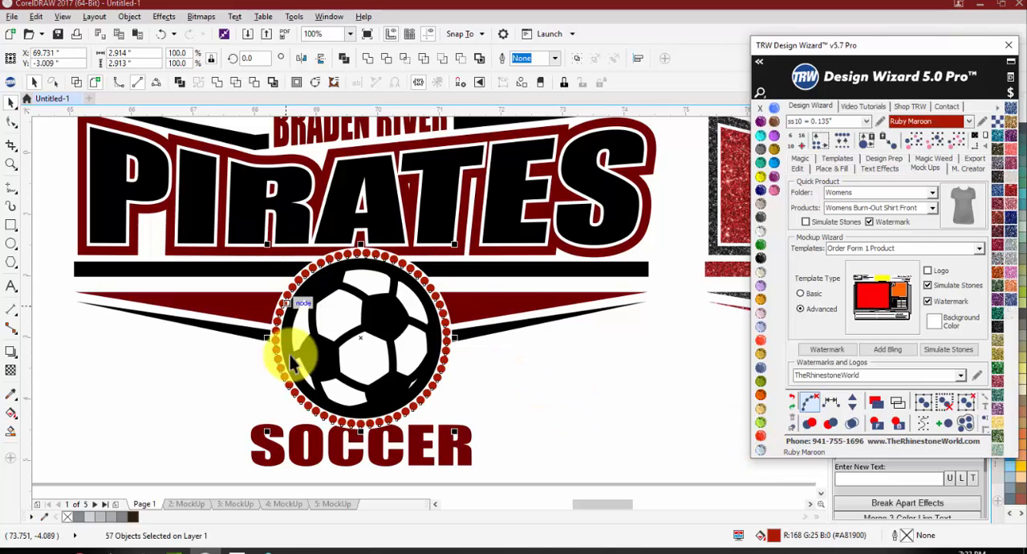
{"action": "left_click", "coordinate": [546, 389]}
{"action": "scroll", "coordinate": [596, 365], "scroll_direction": "down", "scroll_amount": 2}
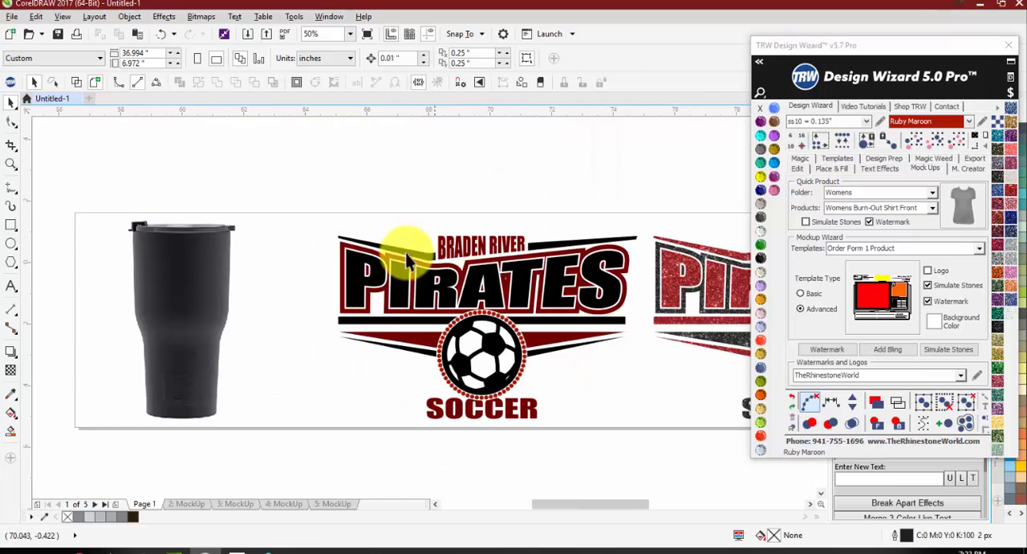
Step: Select the solid Pirates logo, turn off Simulate Stones for the Mockup Wizard and turn it on for Quick Product
{"action": "left_click", "coordinate": [367, 261]}
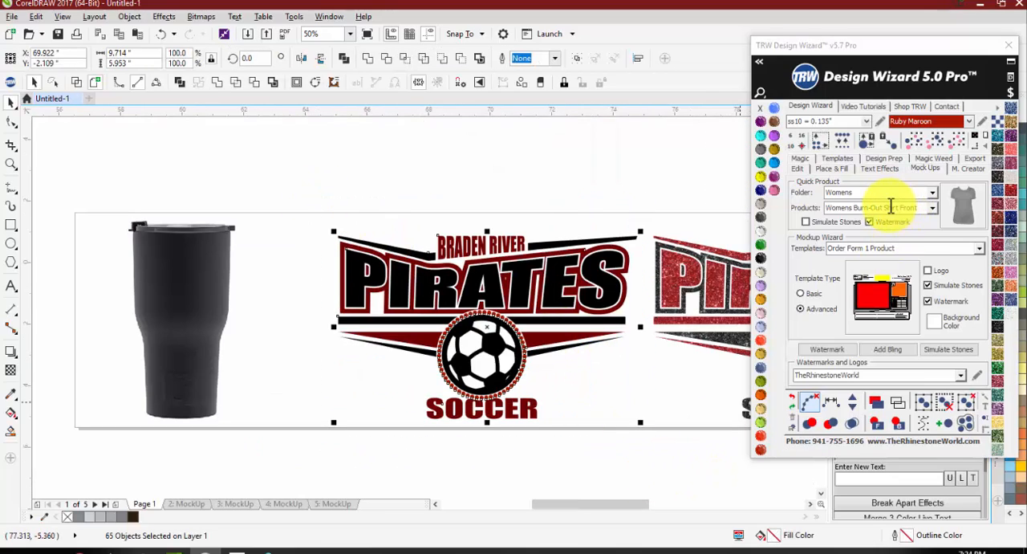
{"action": "left_click", "coordinate": [807, 223]}
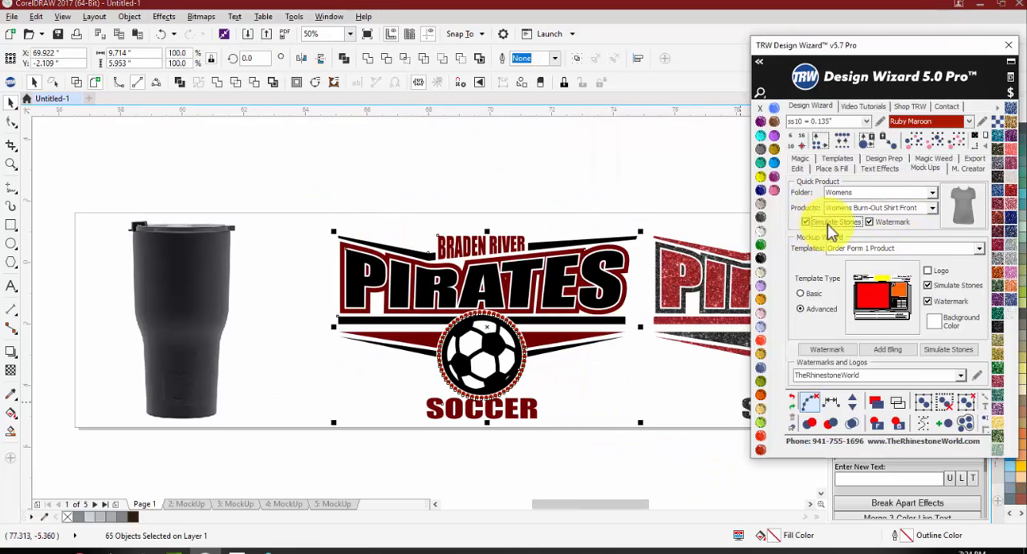
{"action": "left_click", "coordinate": [807, 222]}
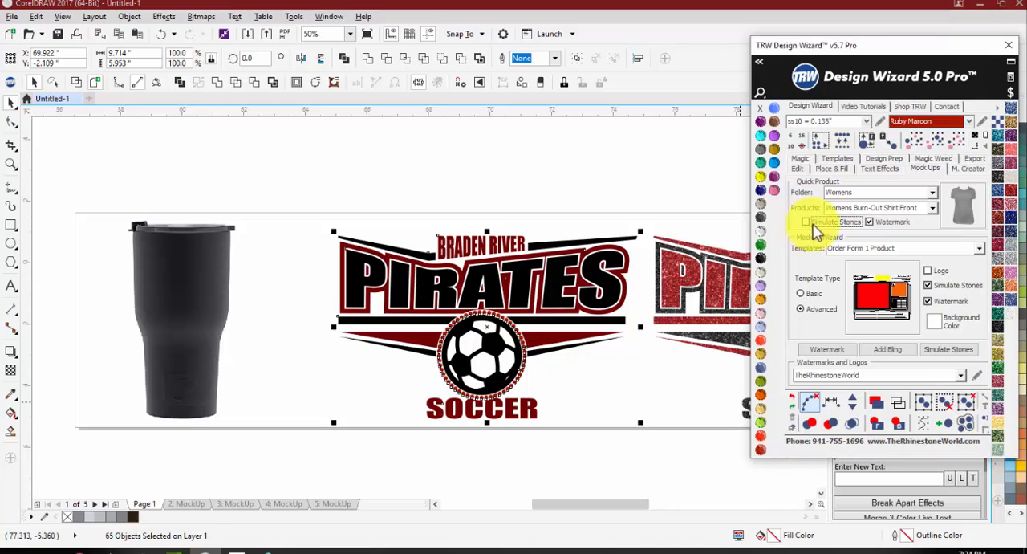
{"action": "left_click", "coordinate": [930, 288]}
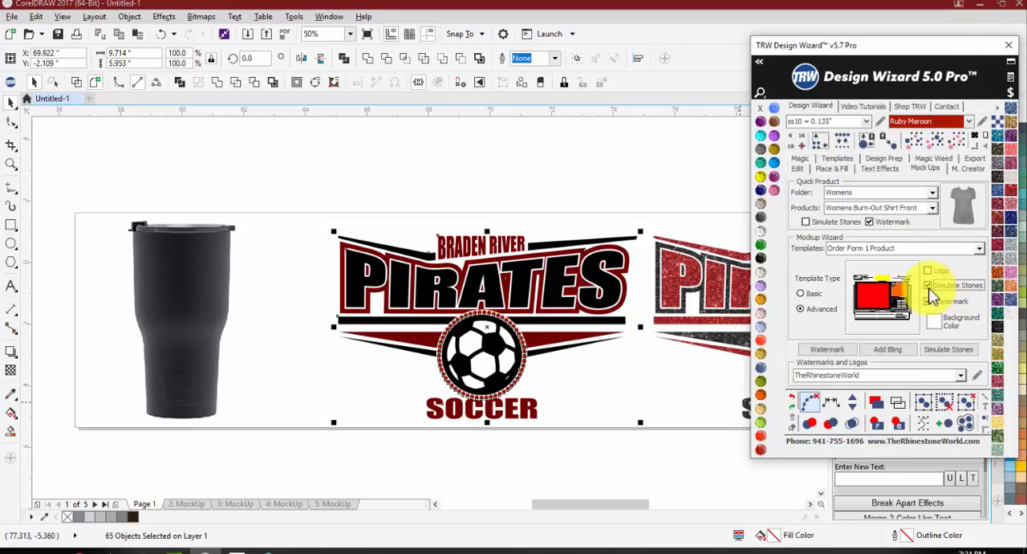
{"action": "left_click", "coordinate": [809, 222]}
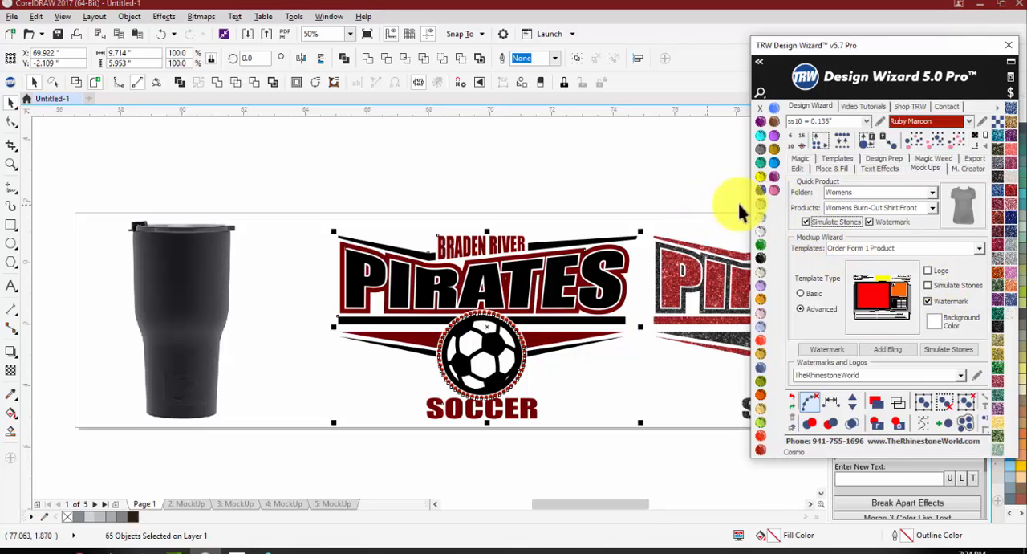
Step: Create a Womens Burn-Out Shirt Front quick mockup of the solid Pirates logo with Simulate Stones on and Watermark off
{"action": "left_click", "coordinate": [640, 203]}
{"action": "left_click_drag", "start_coordinate": [310, 177], "coordinate": [645, 458]}
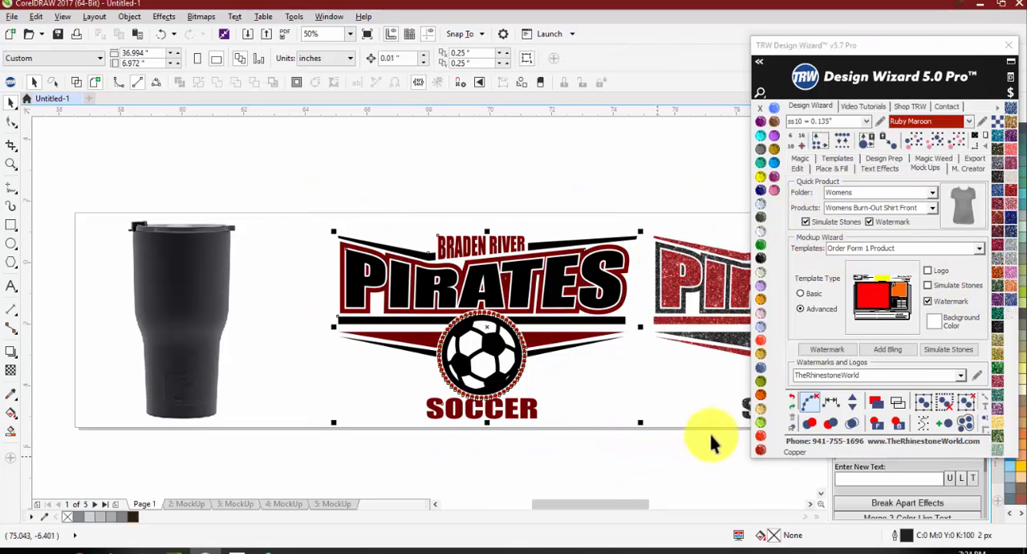
{"action": "left_click", "coordinate": [870, 222]}
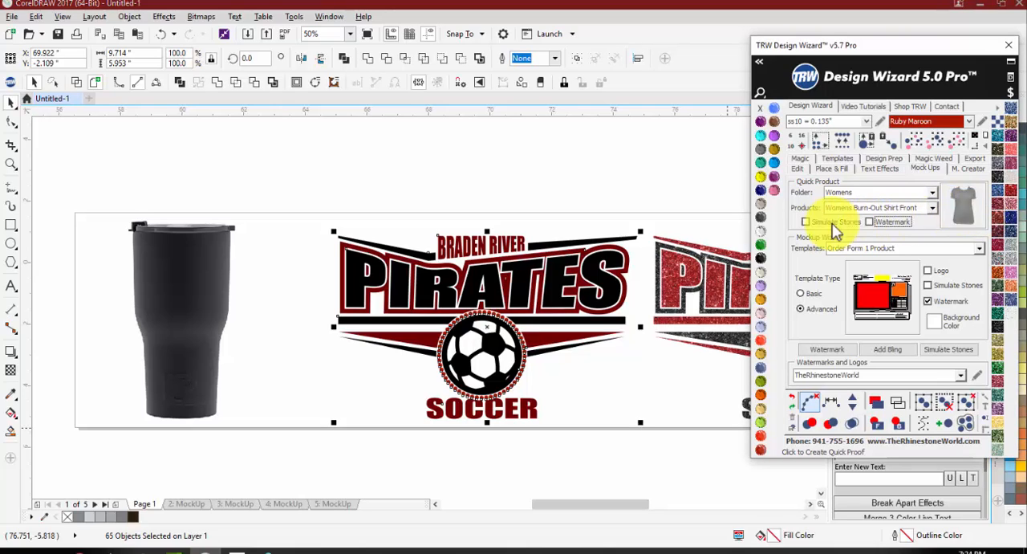
{"action": "left_click", "coordinate": [425, 220]}
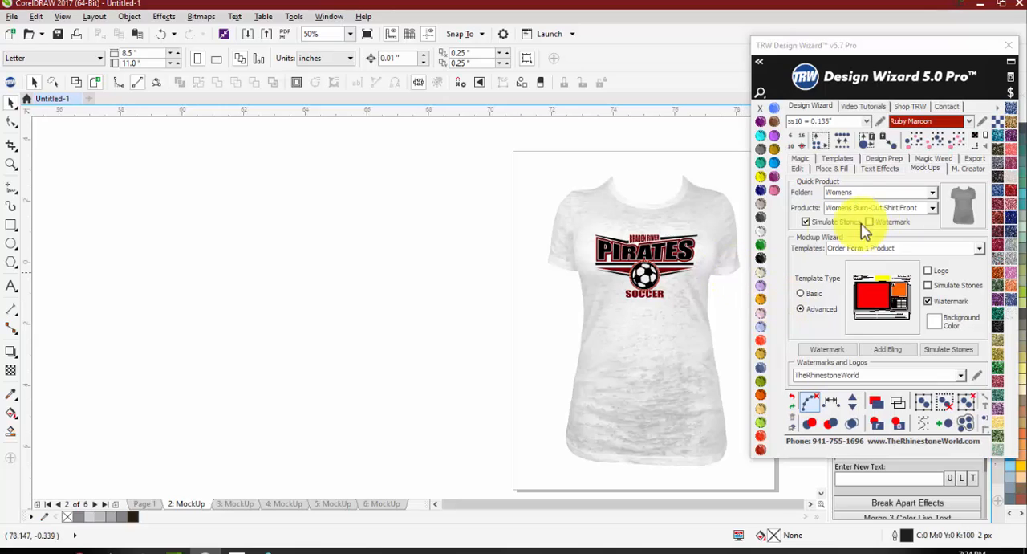
Step: Inspect the simulated stones around the soccer ball and the overall look of the shirt mockup
{"action": "scroll", "coordinate": [661, 279], "scroll_direction": "up", "scroll_amount": 2}
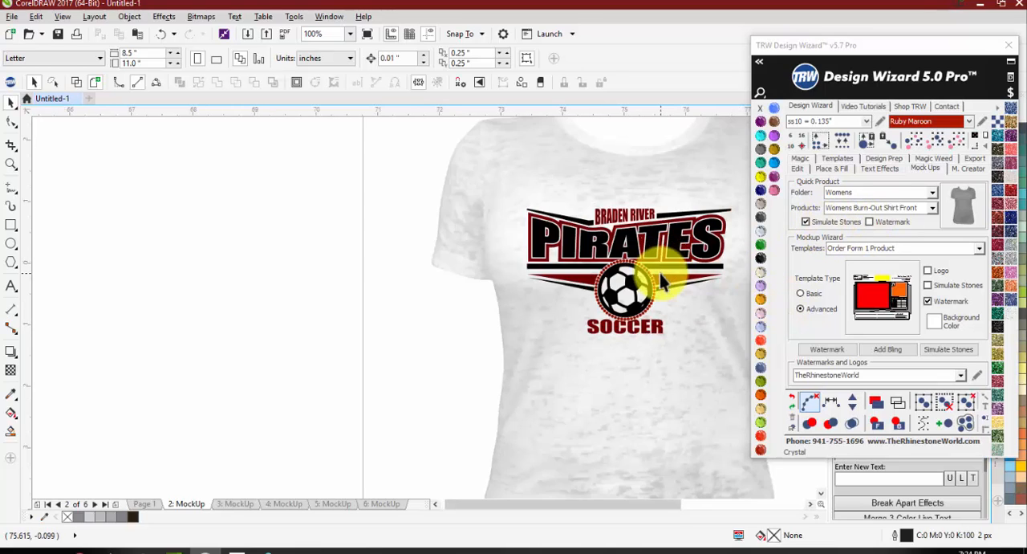
{"action": "scroll", "coordinate": [661, 280], "scroll_direction": "up", "scroll_amount": 6}
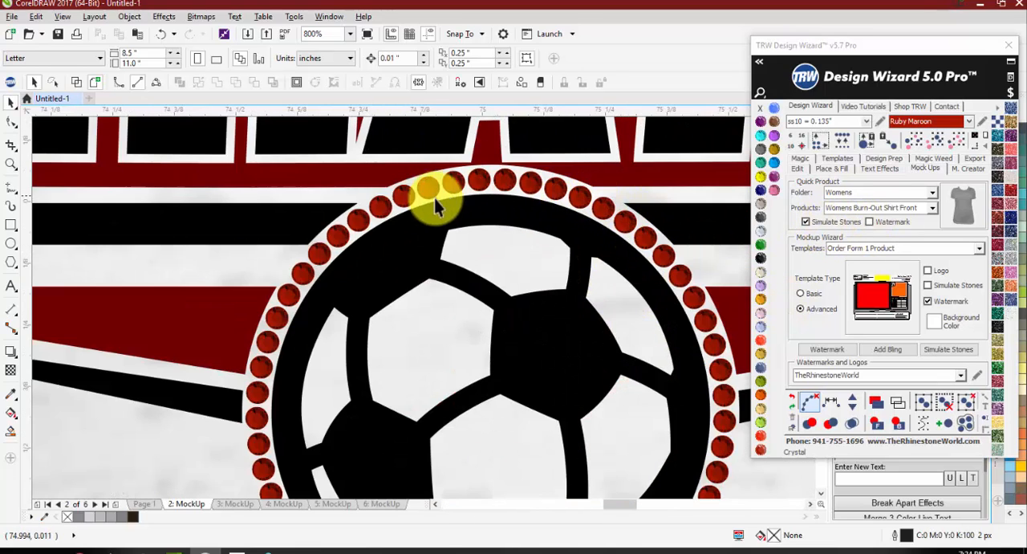
{"action": "scroll", "coordinate": [305, 260], "scroll_direction": "up", "scroll_amount": 2}
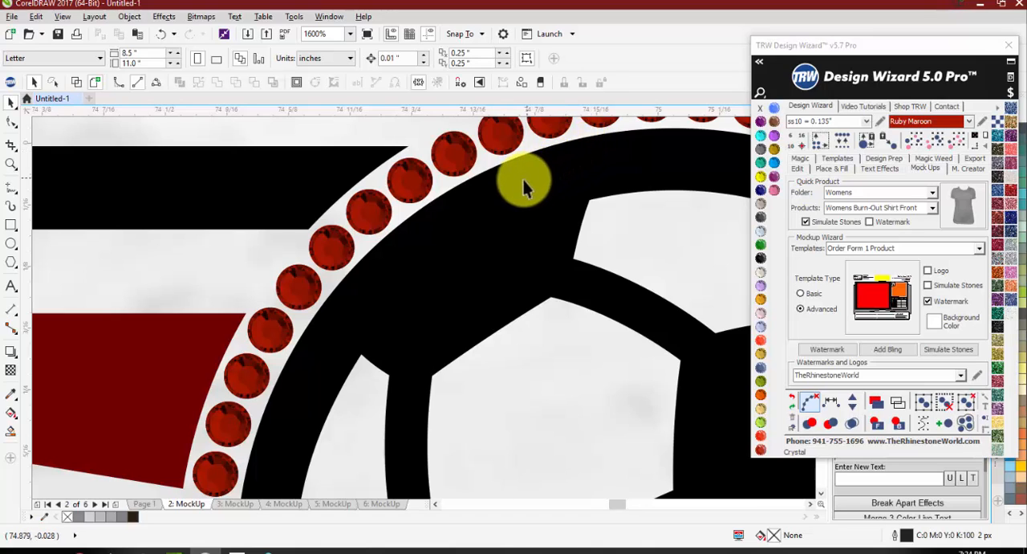
{"action": "scroll", "coordinate": [498, 185], "scroll_direction": "down", "scroll_amount": 4}
{"action": "scroll", "coordinate": [442, 260], "scroll_direction": "down", "scroll_amount": 5}
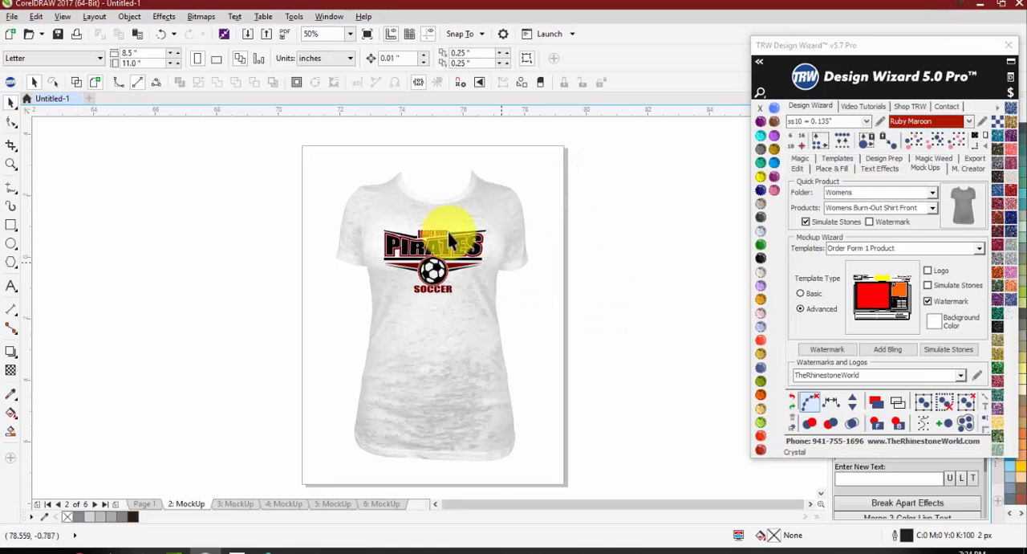
Step: Try the mockup shirt in Jet Black behind the Pirates logo, and recolour the shirt back to Crystal
{"action": "scroll", "coordinate": [472, 237], "scroll_direction": "up", "scroll_amount": 1}
{"action": "left_click", "coordinate": [506, 224]}
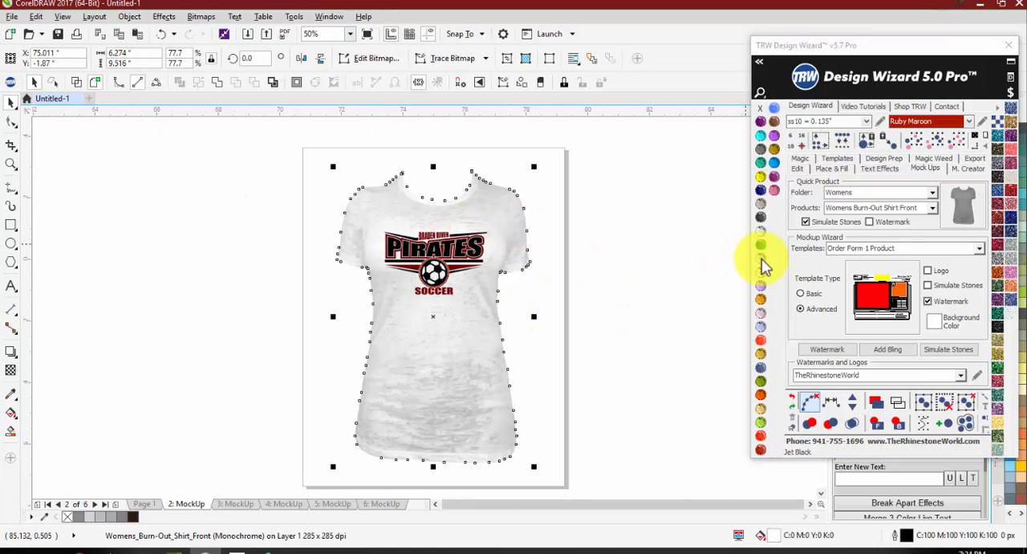
{"action": "left_click", "coordinate": [763, 234]}
{"action": "scroll", "coordinate": [437, 253], "scroll_direction": "up", "scroll_amount": 2}
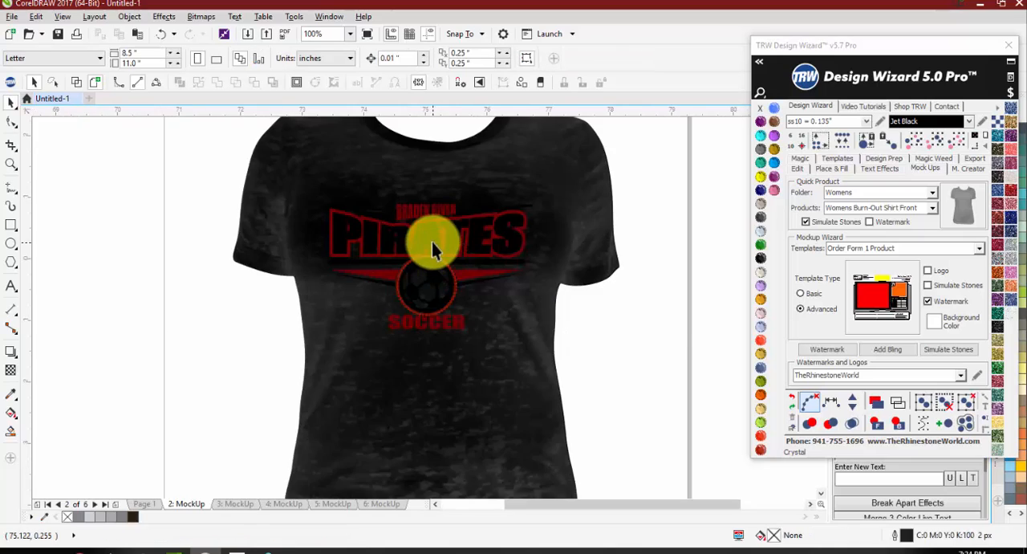
{"action": "left_click", "coordinate": [431, 238]}
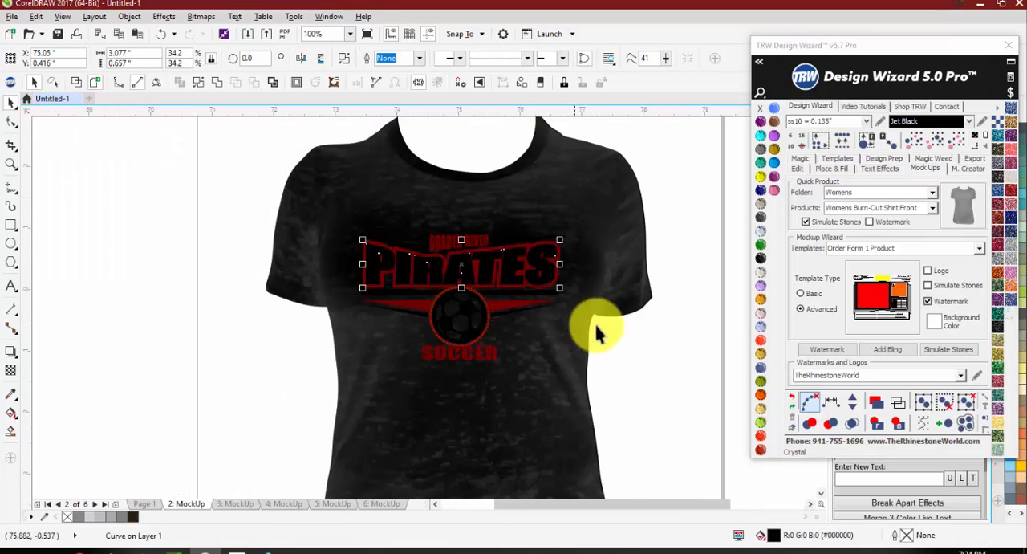
{"action": "scroll", "coordinate": [545, 342], "scroll_direction": "down", "scroll_amount": 1}
{"action": "left_click", "coordinate": [763, 255]}
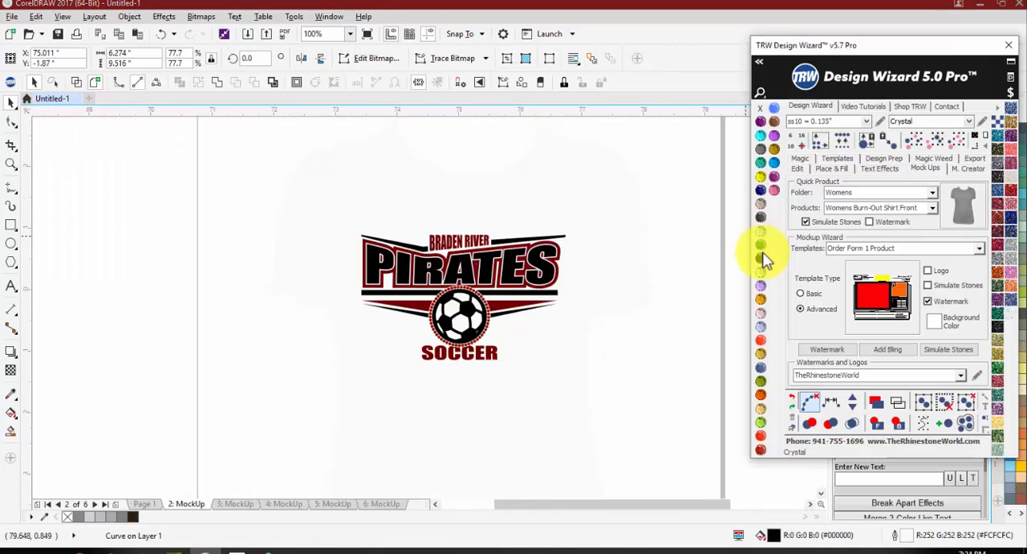
{"action": "key", "text": "Escape"}
Step: Add bling sparkles to the upper-right and left edges of the rhinestone ring around the soccer ball
{"action": "scroll", "coordinate": [470, 310], "scroll_direction": "up", "scroll_amount": 1}
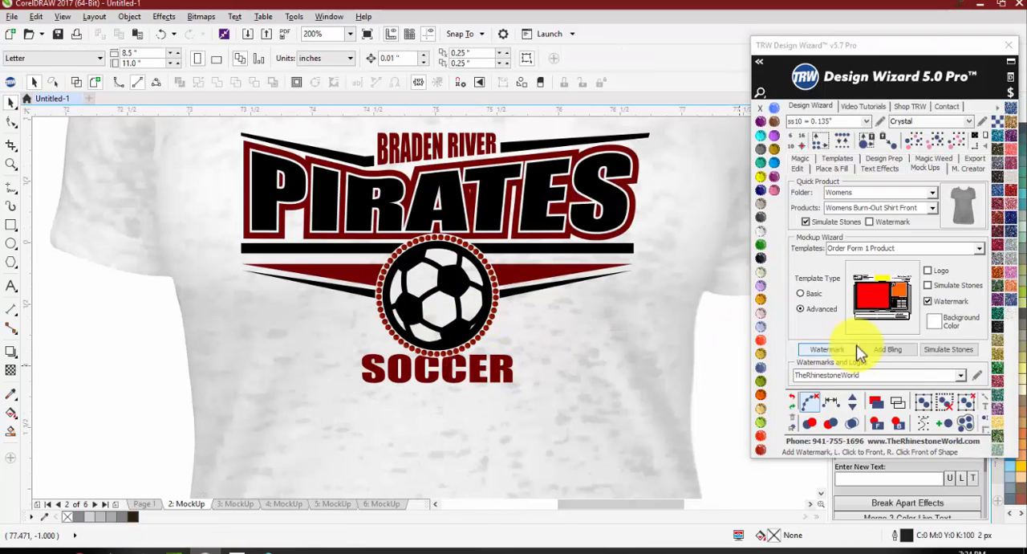
{"action": "left_click", "coordinate": [888, 350]}
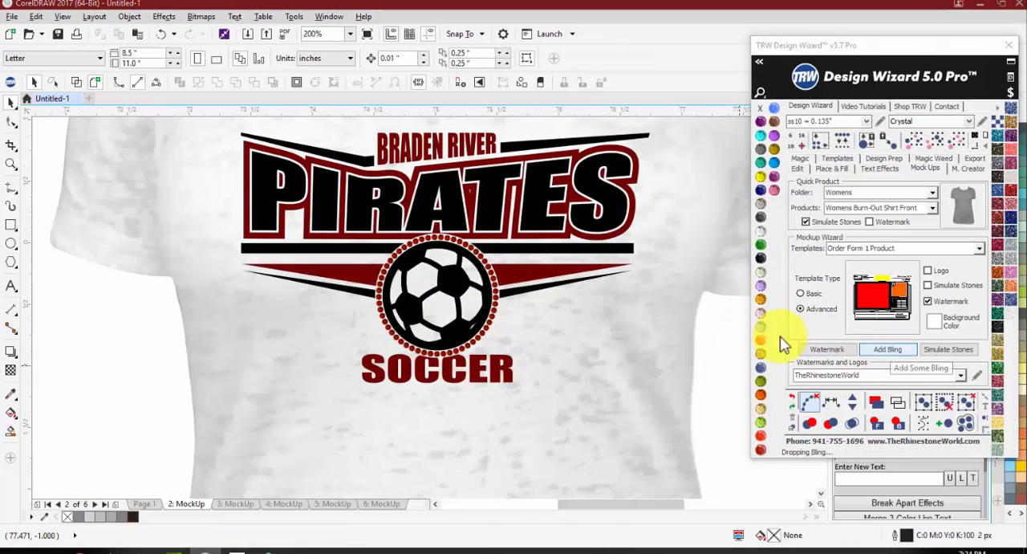
{"action": "left_click", "coordinate": [476, 253]}
{"action": "left_click", "coordinate": [376, 306]}
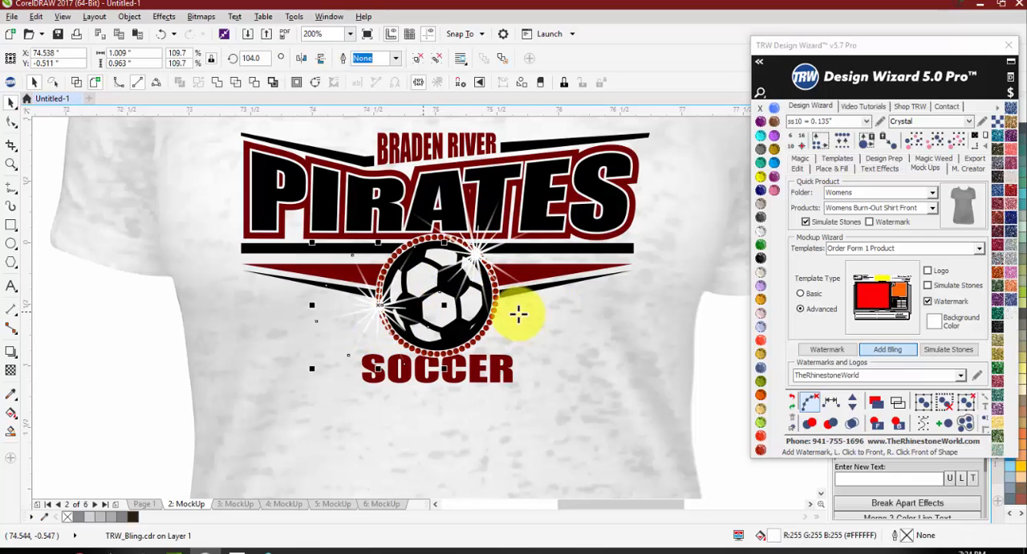
{"action": "left_click", "coordinate": [887, 351]}
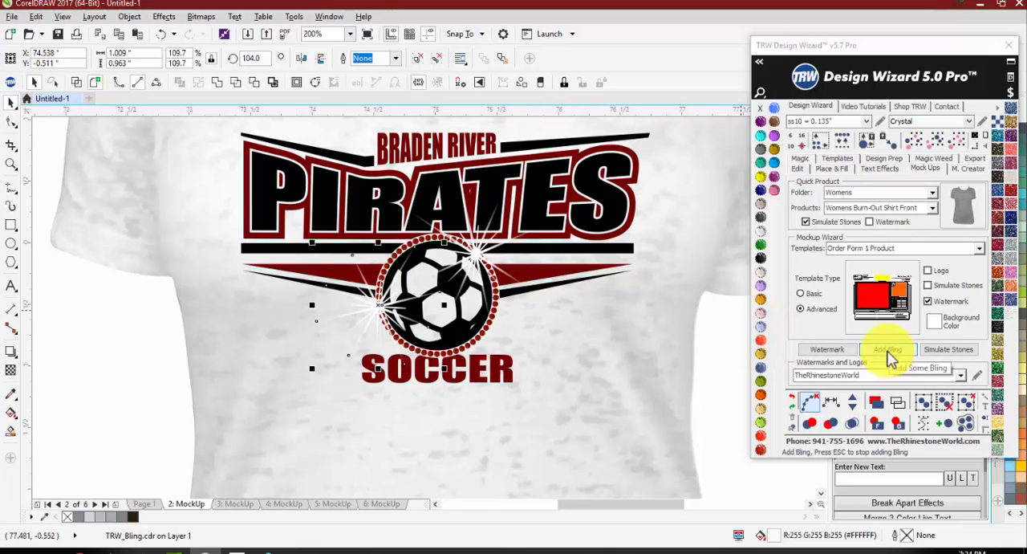
Step: Shrink the upper sparkle to about 0.43 by 0.45 inch, and move the other to the ring's lower-left edge and scale it down
{"action": "left_click", "coordinate": [475, 255]}
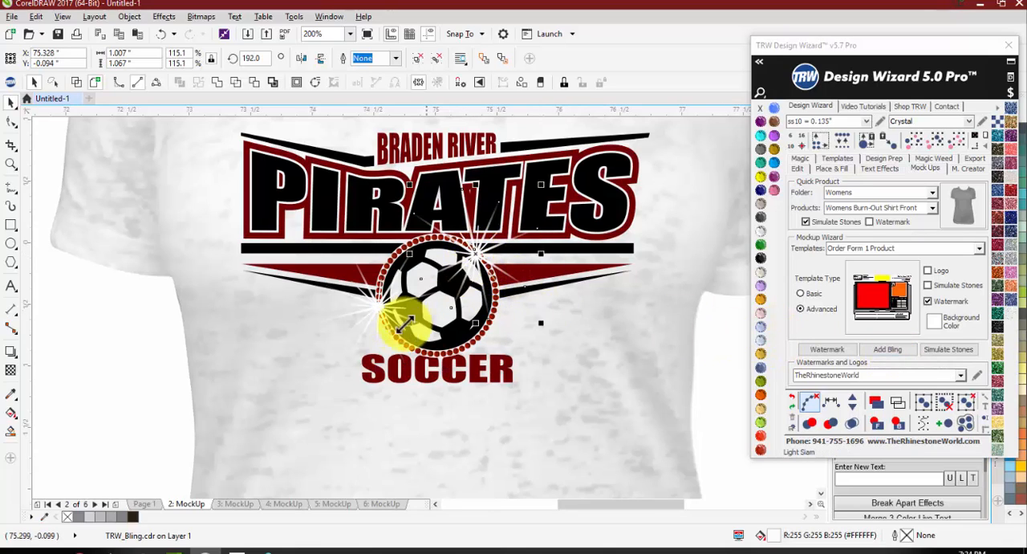
{"action": "left_click_drag", "start_coordinate": [403, 330], "coordinate": [444, 285]}
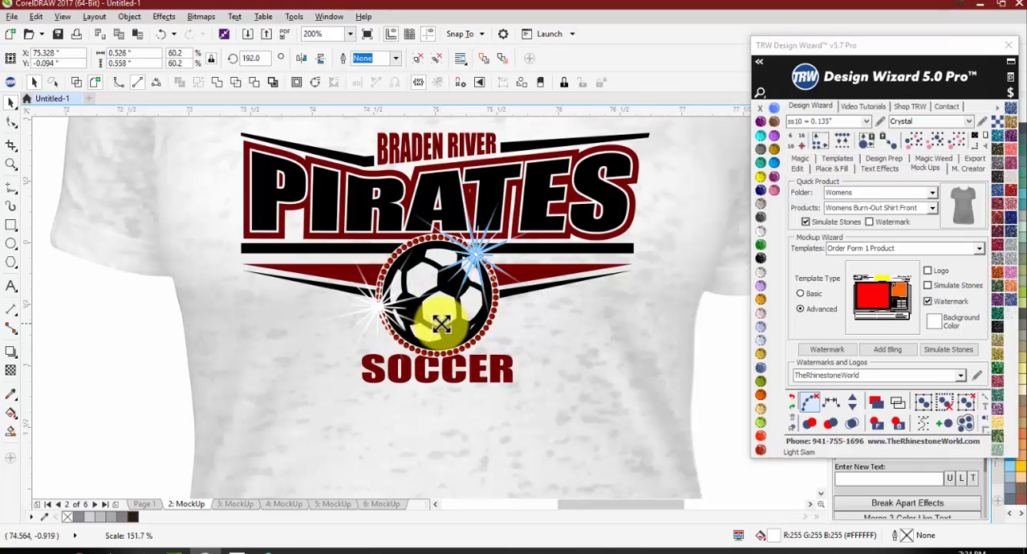
{"action": "left_click_drag", "start_coordinate": [384, 305], "coordinate": [399, 329]}
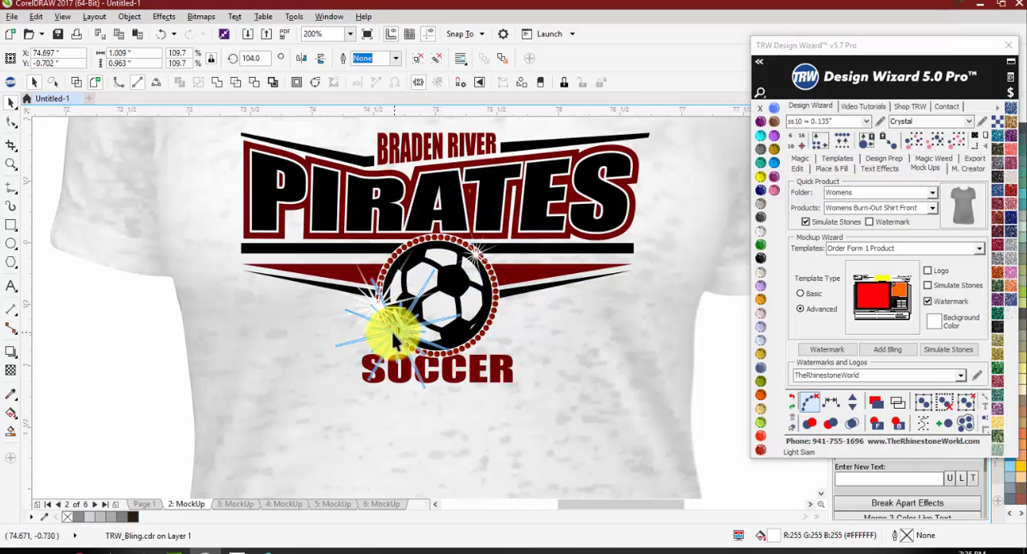
{"action": "left_click_drag", "start_coordinate": [459, 274], "coordinate": [448, 285]}
{"action": "left_click_drag", "start_coordinate": [391, 338], "coordinate": [403, 331]}
{"action": "scroll", "coordinate": [516, 257], "scroll_direction": "down", "scroll_amount": 1}
{"action": "left_click", "coordinate": [246, 273]}
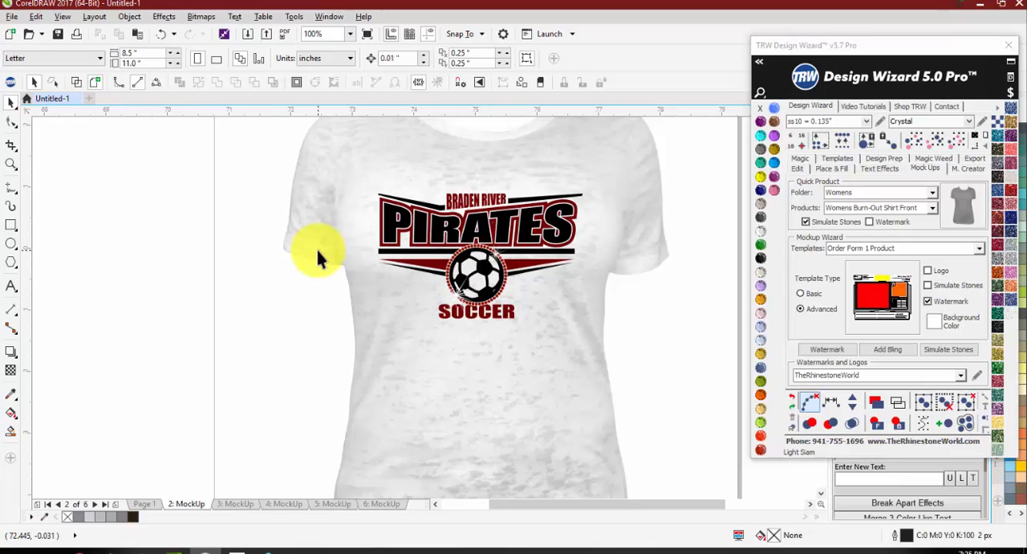
Step: Enlarge the upper-right sparkle on the rhinestone ring to about 0.82 by 0.87 inch
{"action": "scroll", "coordinate": [496, 257], "scroll_direction": "up", "scroll_amount": 2}
{"action": "left_click", "coordinate": [480, 245]}
{"action": "scroll", "coordinate": [479, 239], "scroll_direction": "down", "scroll_amount": 1}
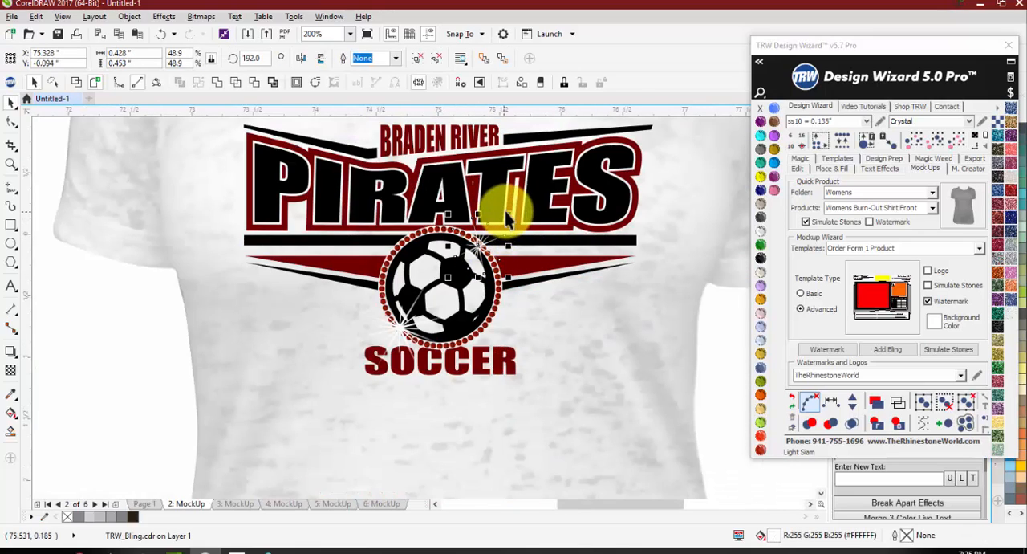
{"action": "left_click_drag", "start_coordinate": [546, 195], "coordinate": [564, 189]}
{"action": "scroll", "coordinate": [457, 289], "scroll_direction": "down", "scroll_amount": 1}
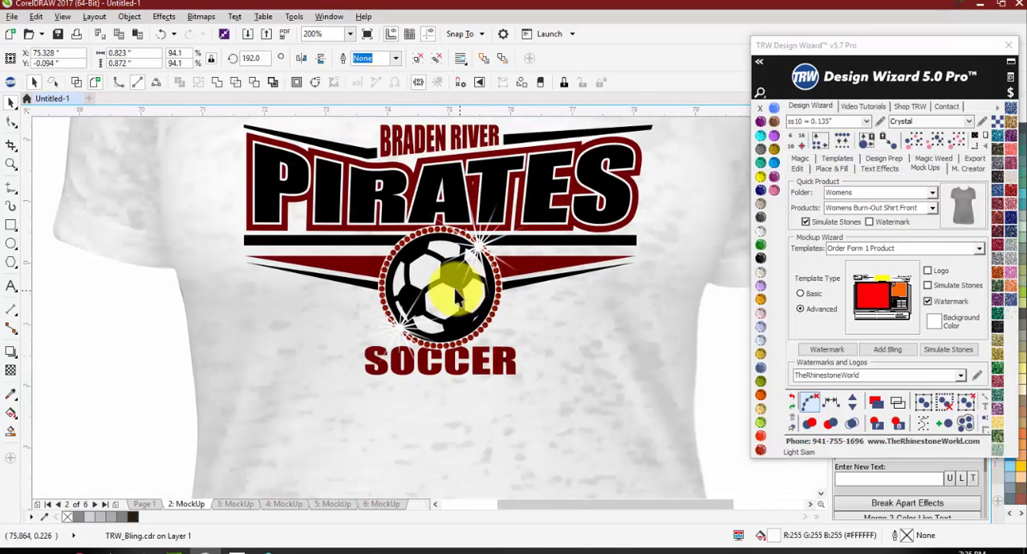
{"action": "key", "text": "Escape"}
{"action": "scroll", "coordinate": [482, 306], "scroll_direction": "up", "scroll_amount": 1}
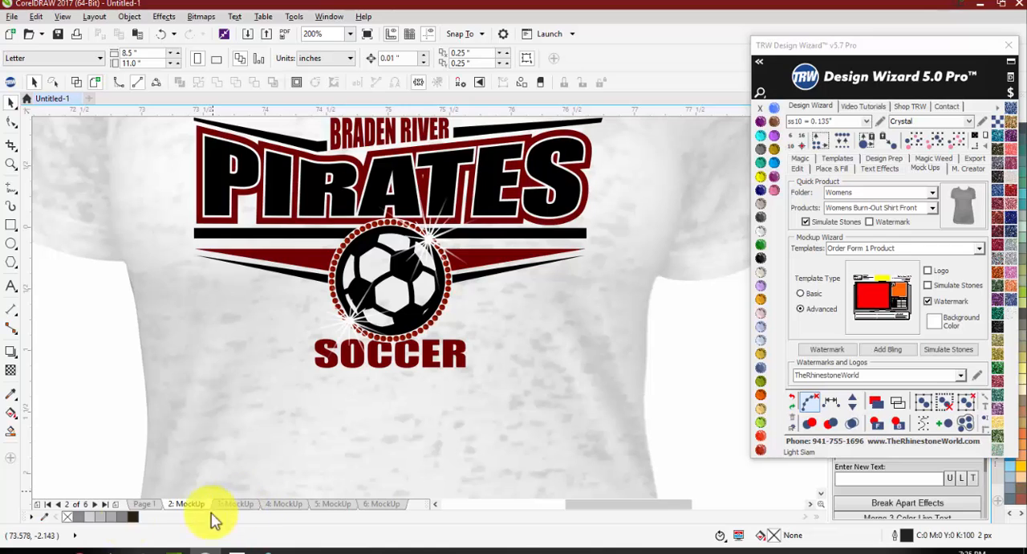
Step: Review the logo artwork on Page 1 and the three-product order form on page 3, including its business contact details
{"action": "left_click", "coordinate": [145, 503]}
{"action": "scroll", "coordinate": [310, 286], "scroll_direction": "down", "scroll_amount": 3}
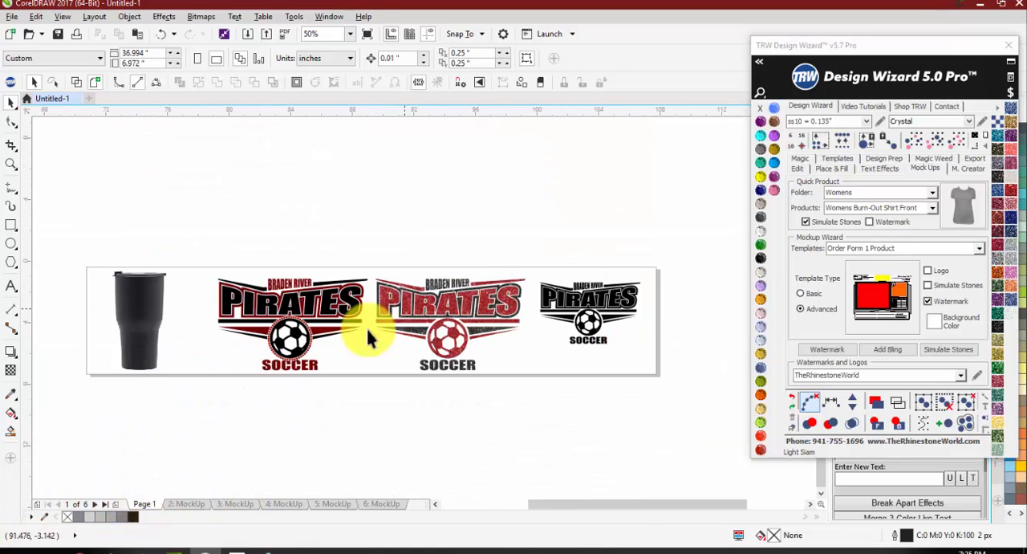
{"action": "scroll", "coordinate": [229, 340], "scroll_direction": "up", "scroll_amount": 1}
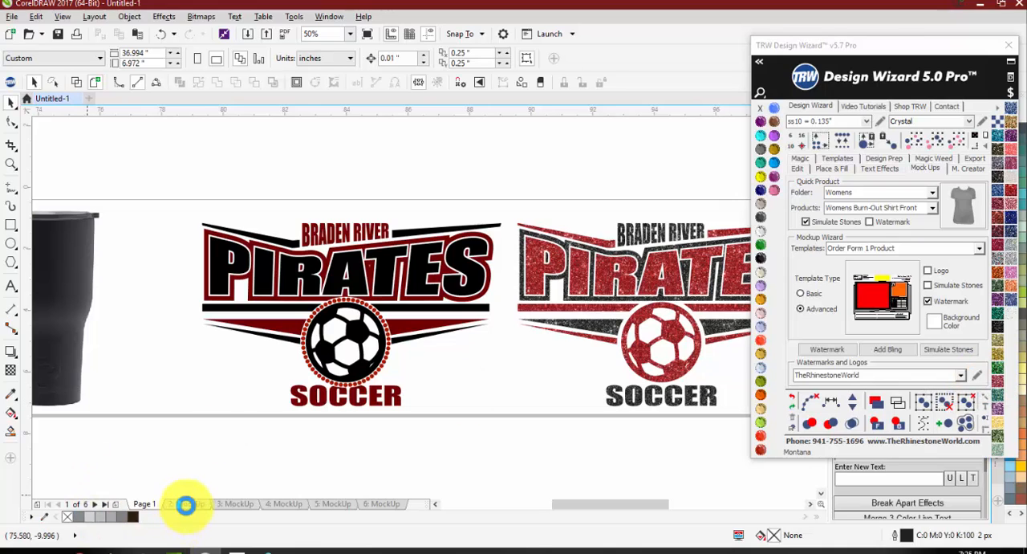
{"action": "left_click", "coordinate": [185, 504]}
{"action": "left_click", "coordinate": [241, 504]}
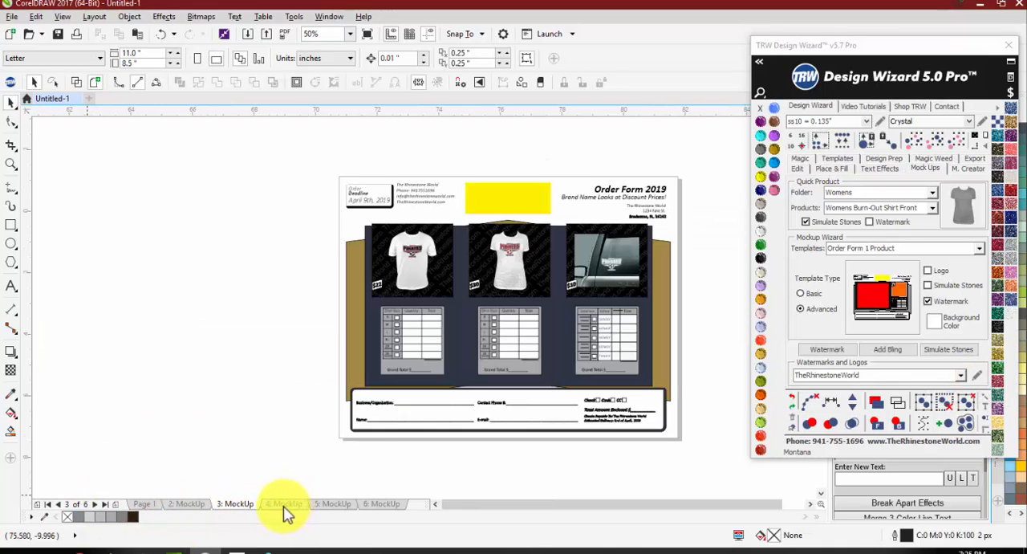
{"action": "scroll", "coordinate": [672, 188], "scroll_direction": "up", "scroll_amount": 1}
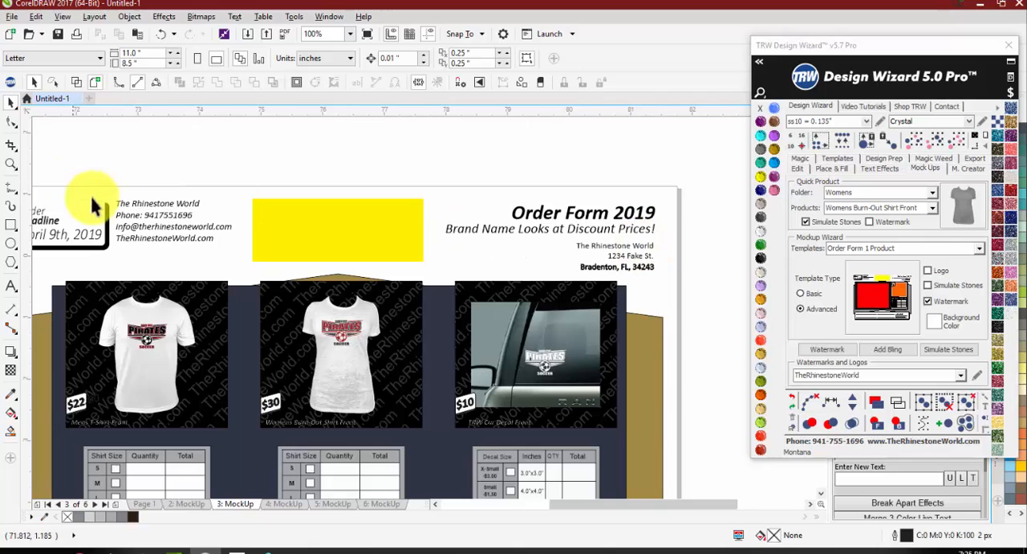
{"action": "scroll", "coordinate": [90, 206], "scroll_direction": "up", "scroll_amount": 1}
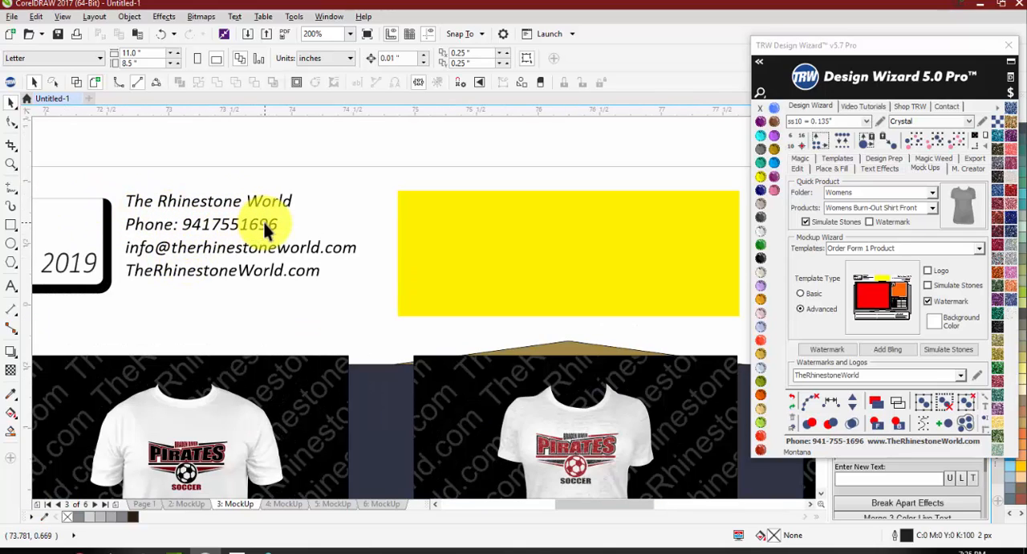
{"action": "scroll", "coordinate": [205, 171], "scroll_direction": "down", "scroll_amount": 1}
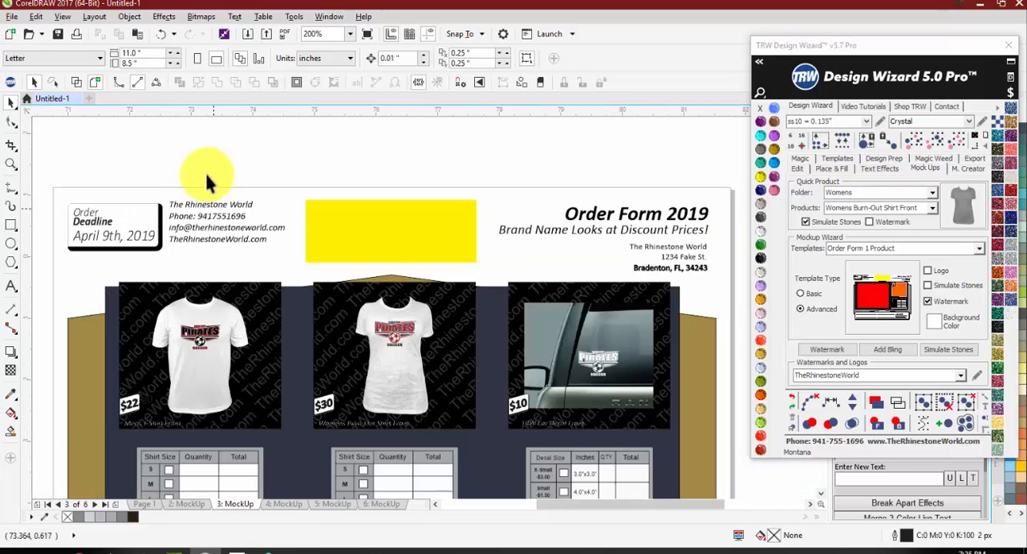
{"action": "scroll", "coordinate": [213, 221], "scroll_direction": "down", "scroll_amount": 1}
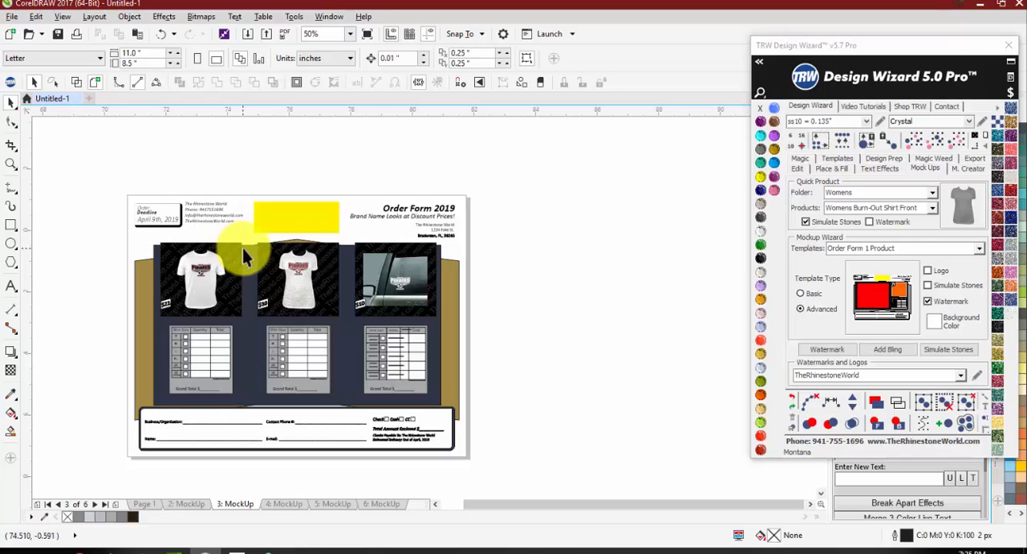
Step: Look through the saved Watermarks and Logos profiles, keeping TheRhinestoneWorld selected
{"action": "left_click", "coordinate": [961, 376]}
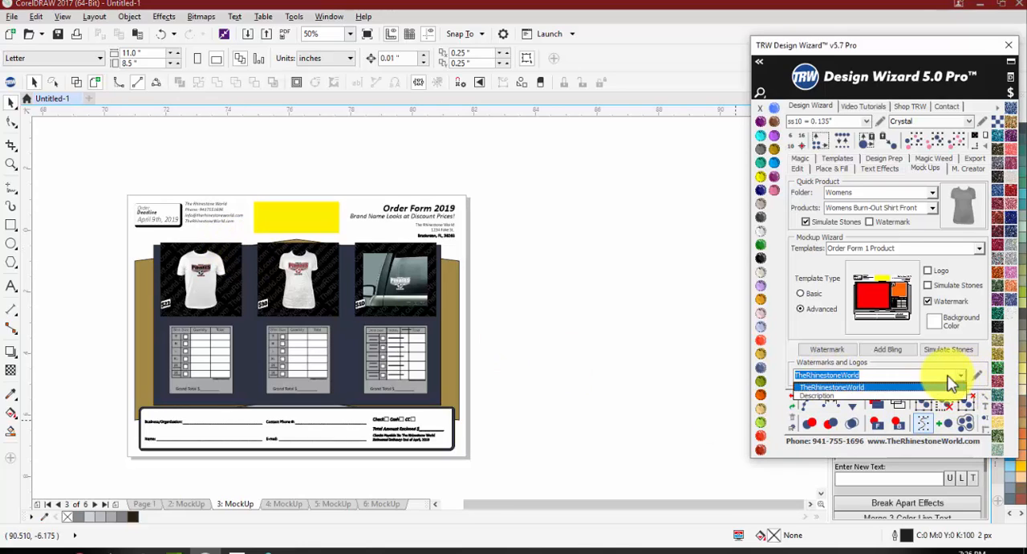
{"action": "left_click", "coordinate": [871, 385]}
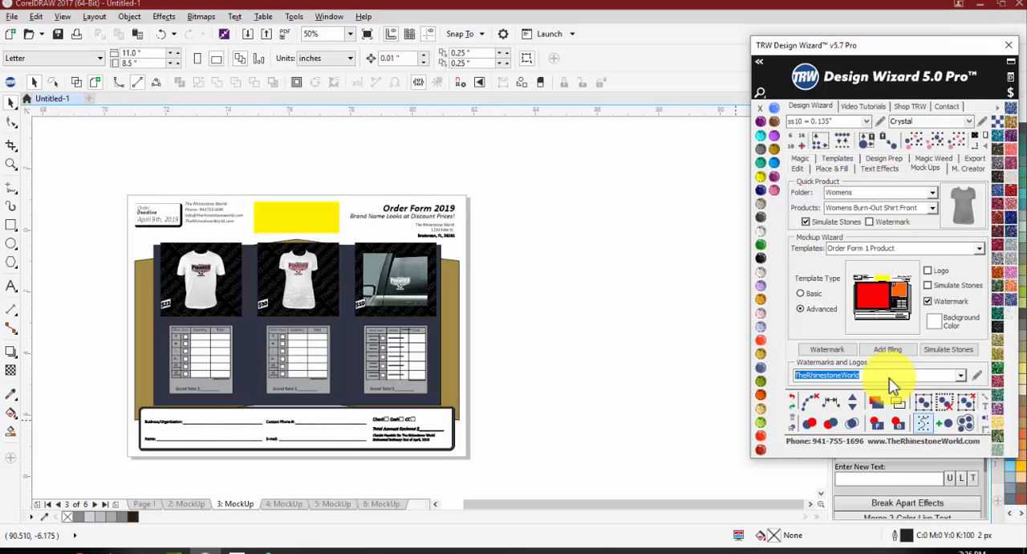
{"action": "left_click", "coordinate": [906, 376]}
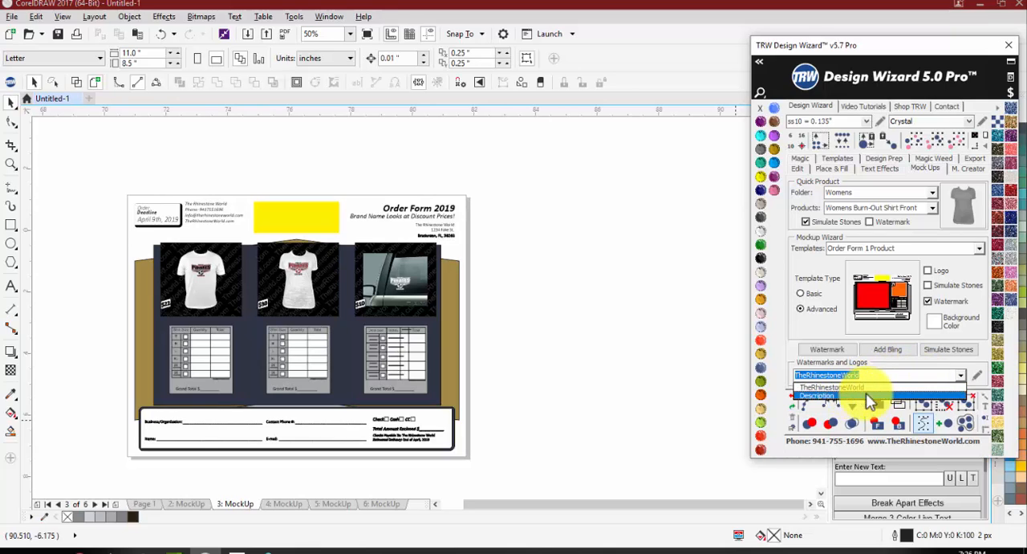
{"action": "left_click", "coordinate": [835, 386]}
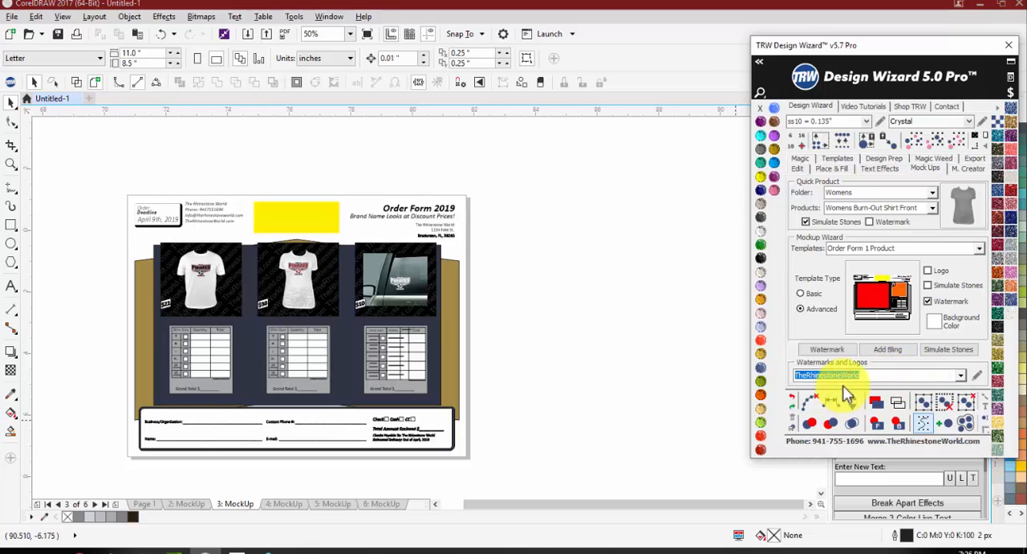
Step: Open the placeholder Description profile for editing in Watermarks and Logos, and set its description to TRW
{"action": "left_click", "coordinate": [980, 377]}
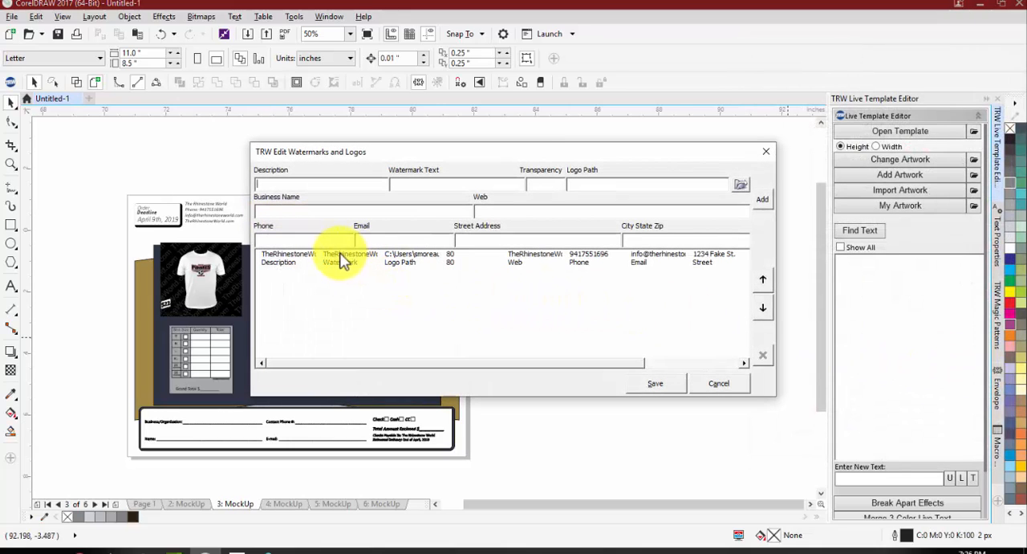
{"action": "left_click", "coordinate": [284, 264]}
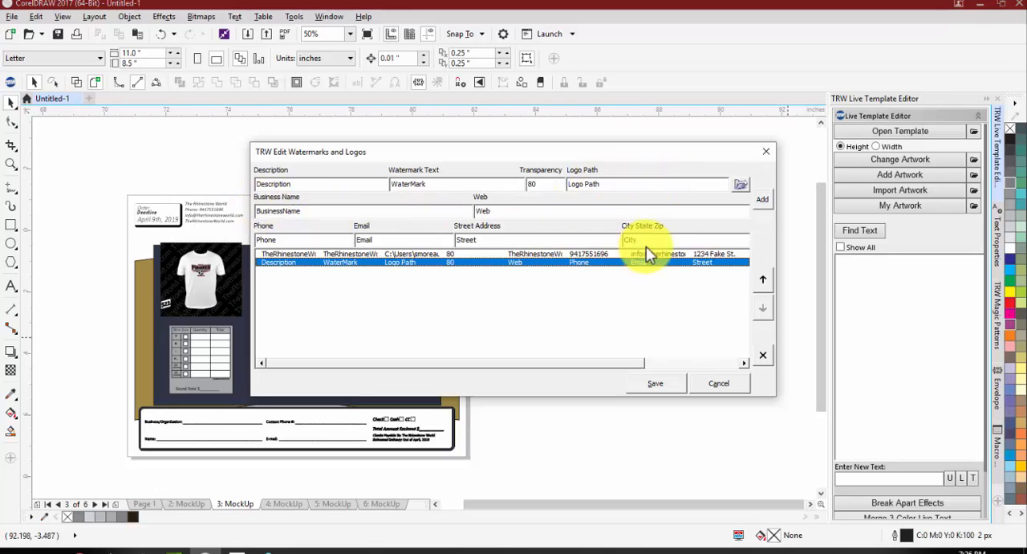
{"action": "double_click", "coordinate": [297, 184]}
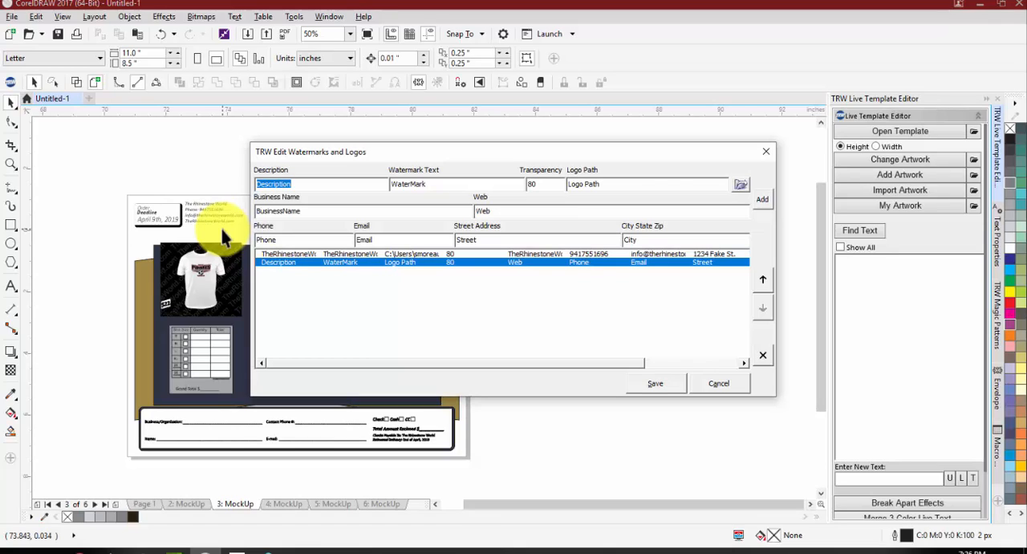
{"action": "type", "text": "TRW"}
{"action": "double_click", "coordinate": [431, 183]}
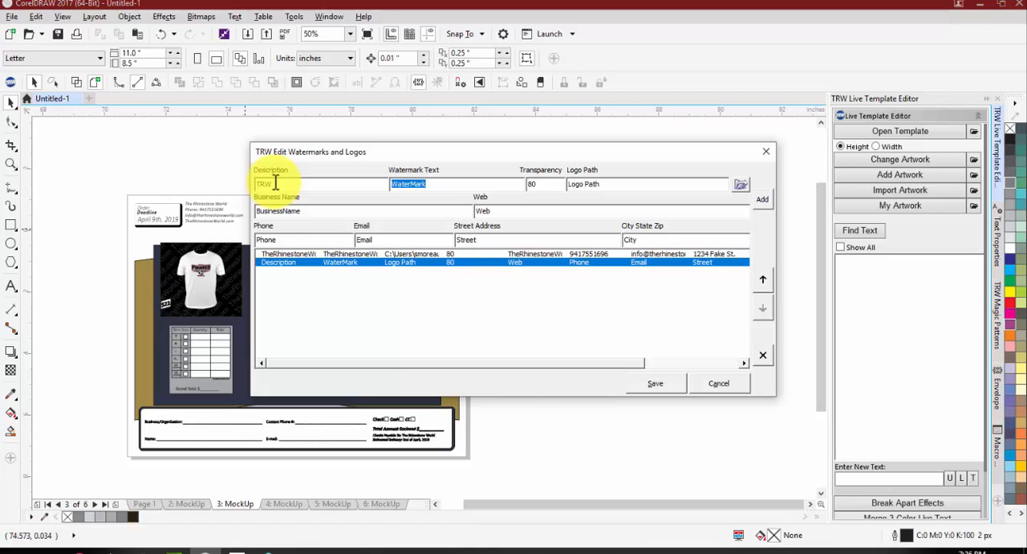
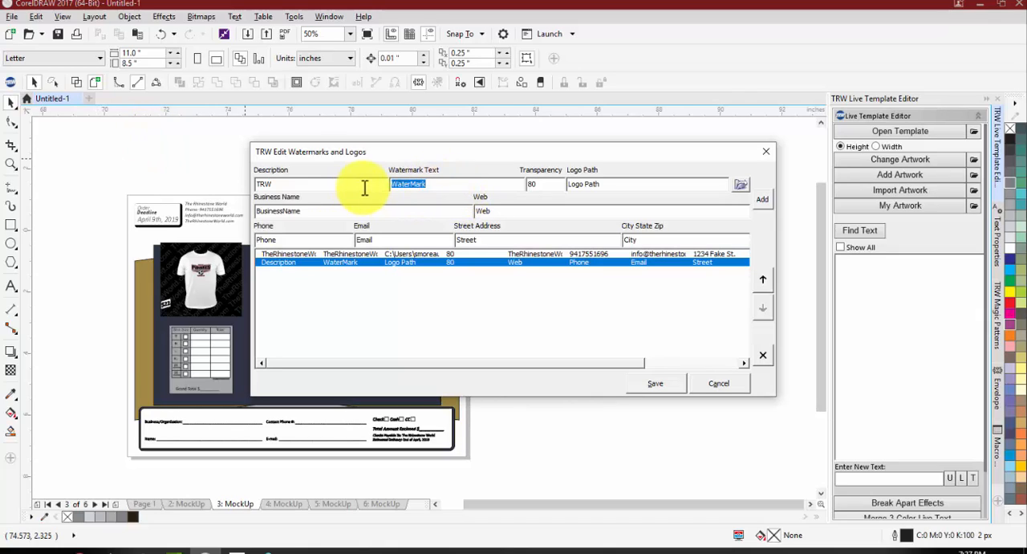
Step: Set the TRW profile's watermark text to TheRhinestoneWorld.com
{"action": "type", "text": "TheRhinestoneWorld.com"}
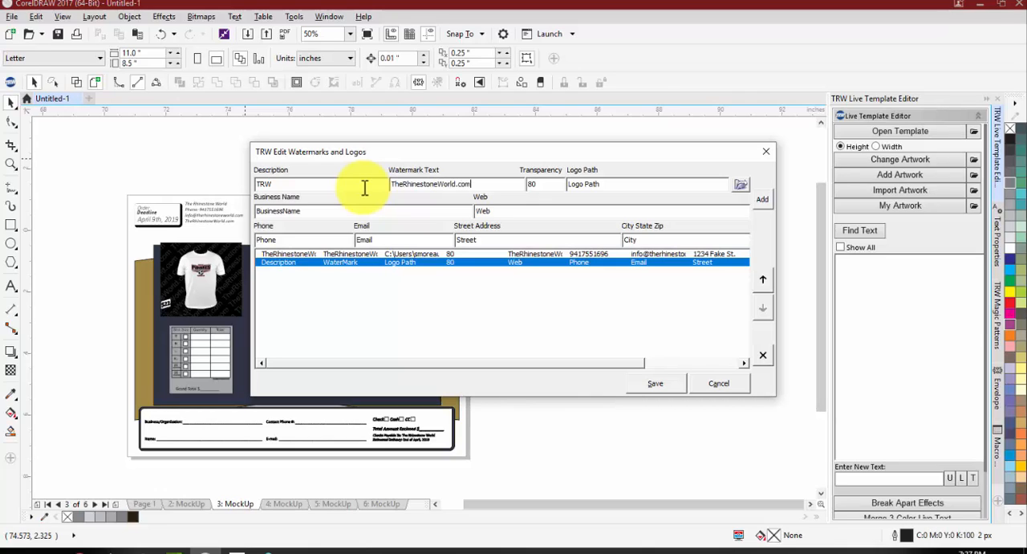
{"action": "key", "text": "Tab"}
{"action": "scroll", "coordinate": [157, 281], "scroll_direction": "up", "scroll_amount": 2}
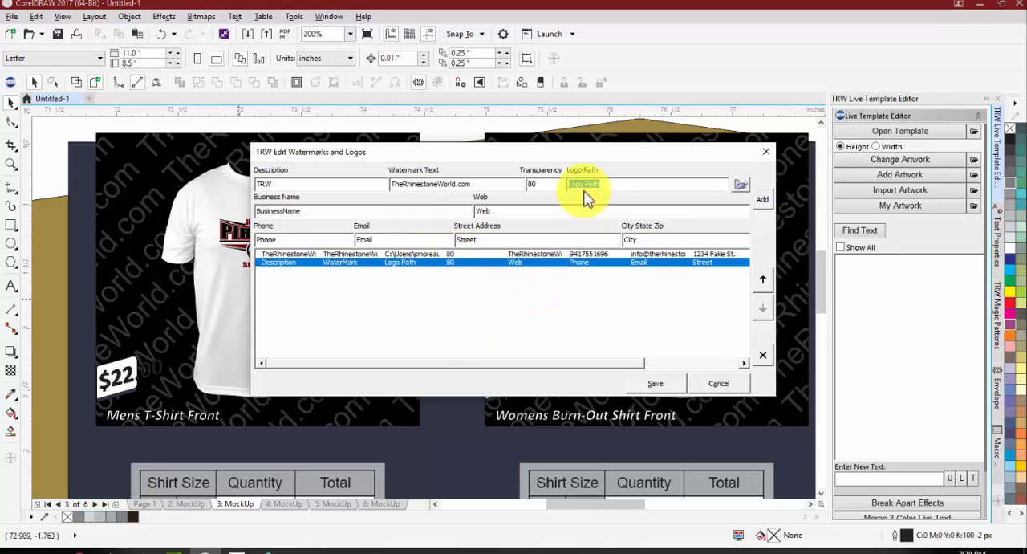
Step: Choose a logo file for the TRW profile from Animal Peek Mini Pack Vol 1 Clipart CDR in the TRW Clipart CDR folder
{"action": "left_click", "coordinate": [742, 187]}
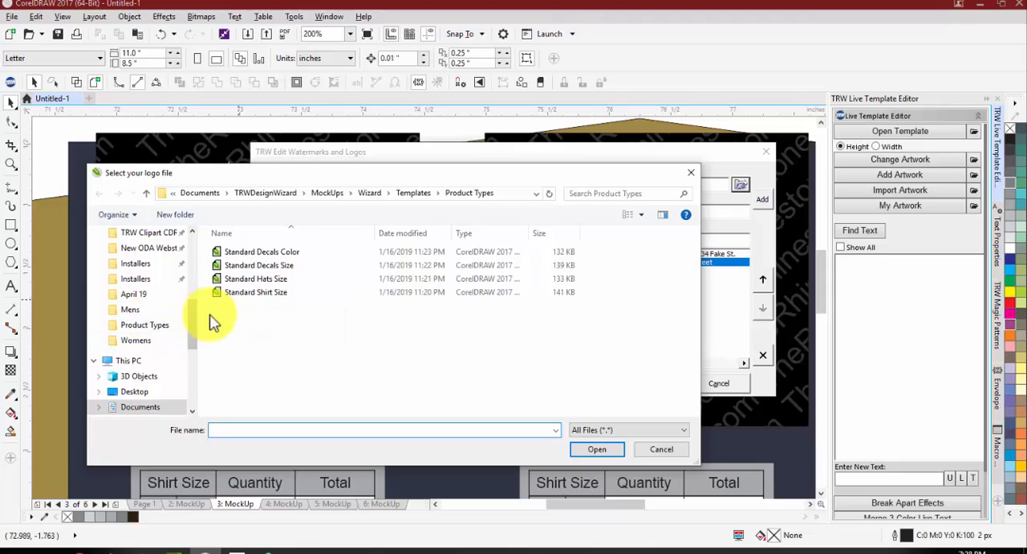
{"action": "scroll", "coordinate": [150, 294], "scroll_direction": "up", "scroll_amount": 1}
{"action": "scroll", "coordinate": [148, 292], "scroll_direction": "up", "scroll_amount": 3}
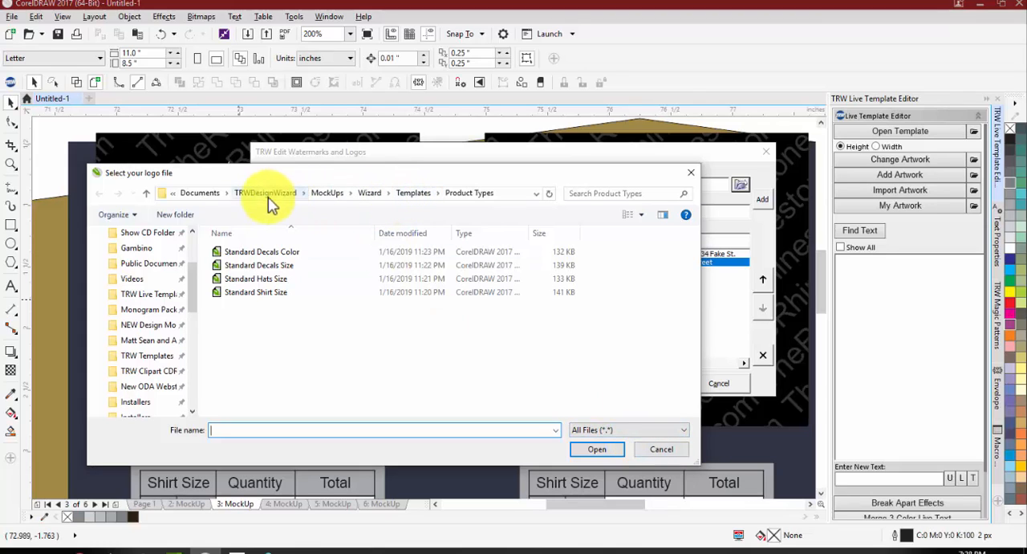
{"action": "scroll", "coordinate": [143, 317], "scroll_direction": "up", "scroll_amount": 3}
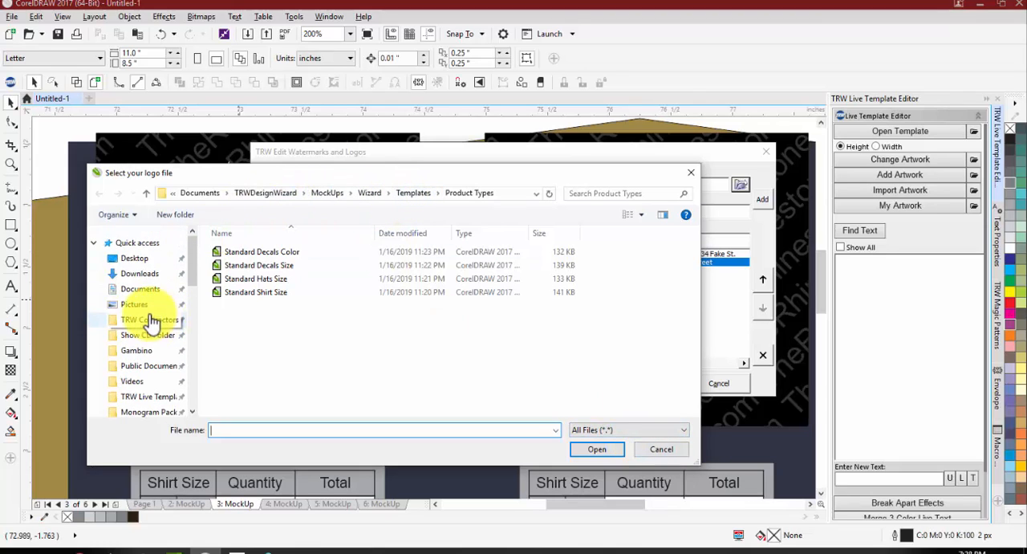
{"action": "scroll", "coordinate": [149, 323], "scroll_direction": "down", "scroll_amount": 3}
{"action": "scroll", "coordinate": [149, 353], "scroll_direction": "down", "scroll_amount": 2}
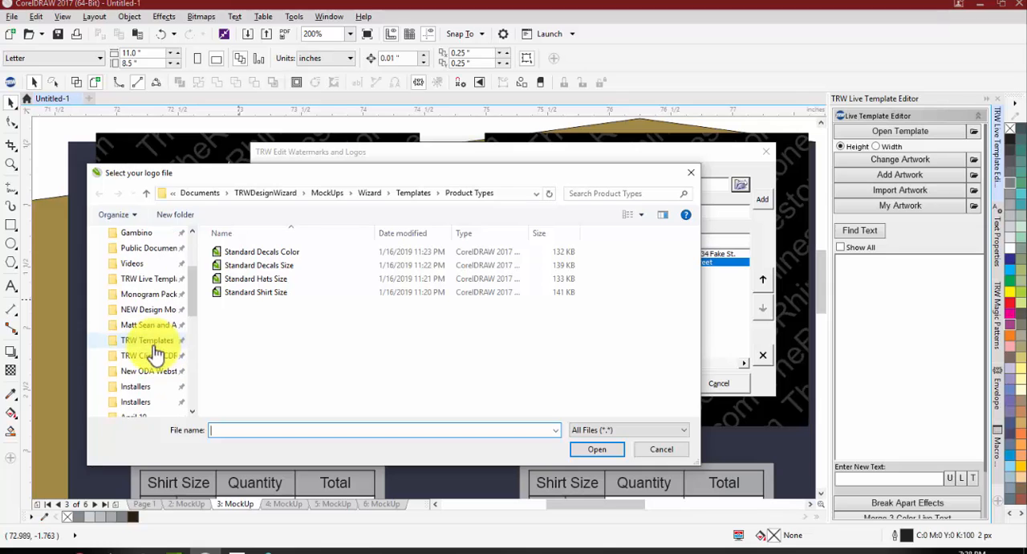
{"action": "scroll", "coordinate": [145, 372], "scroll_direction": "down", "scroll_amount": 2}
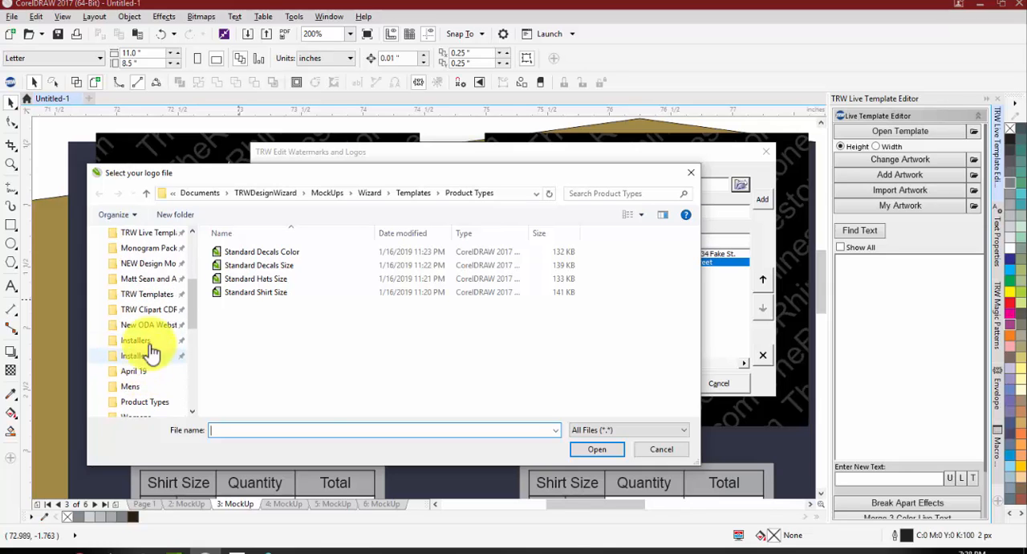
{"action": "left_click", "coordinate": [150, 310]}
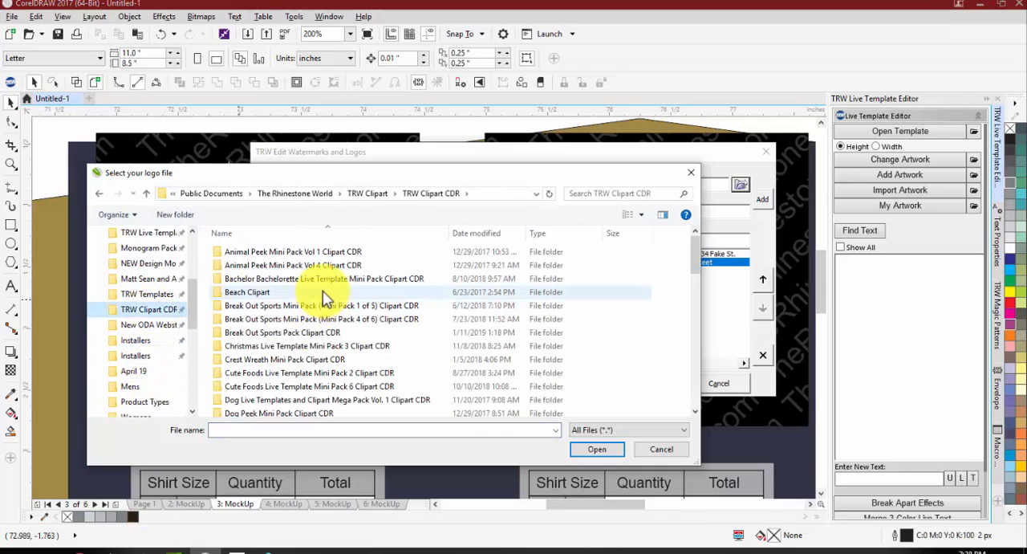
{"action": "double_click", "coordinate": [297, 254]}
{"action": "double_click", "coordinate": [270, 295]}
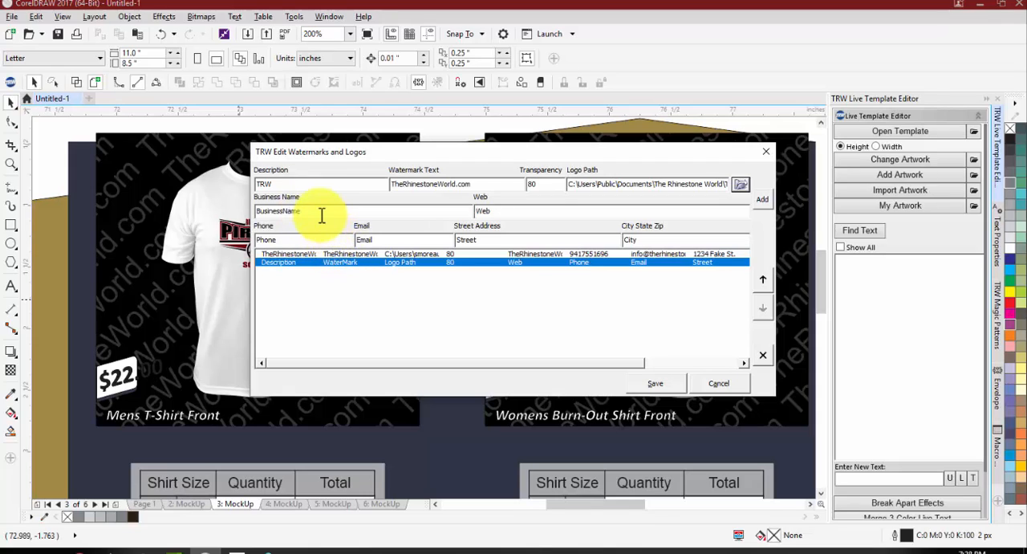
Step: Set the profile's business name to The Rhinestone World and reuse the watermark text TheRhinestoneWorld.com as its web address
{"action": "left_click_drag", "start_coordinate": [321, 213], "coordinate": [144, 199]}
{"action": "type", "text": "The Rhinestone World."}
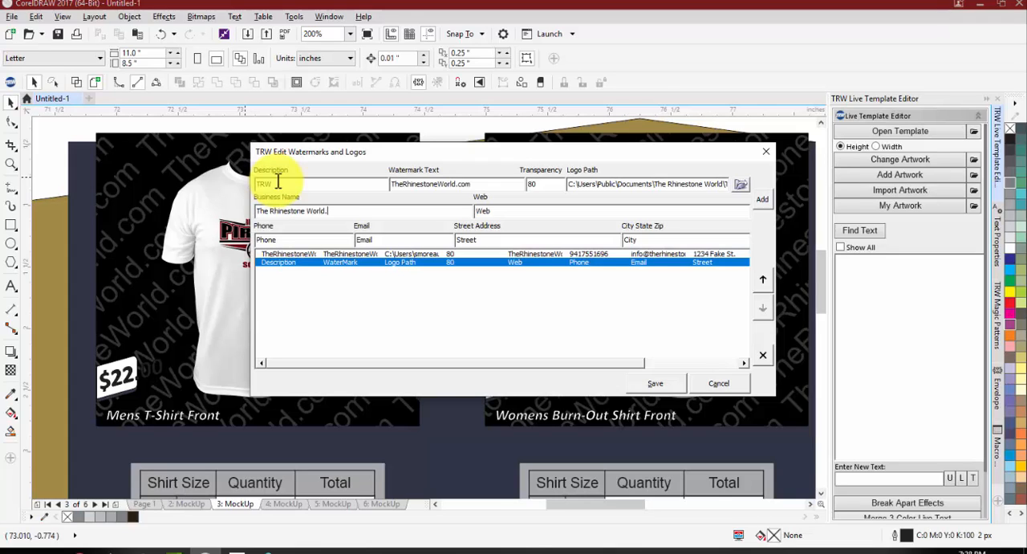
{"action": "key", "text": "BackSpace"}
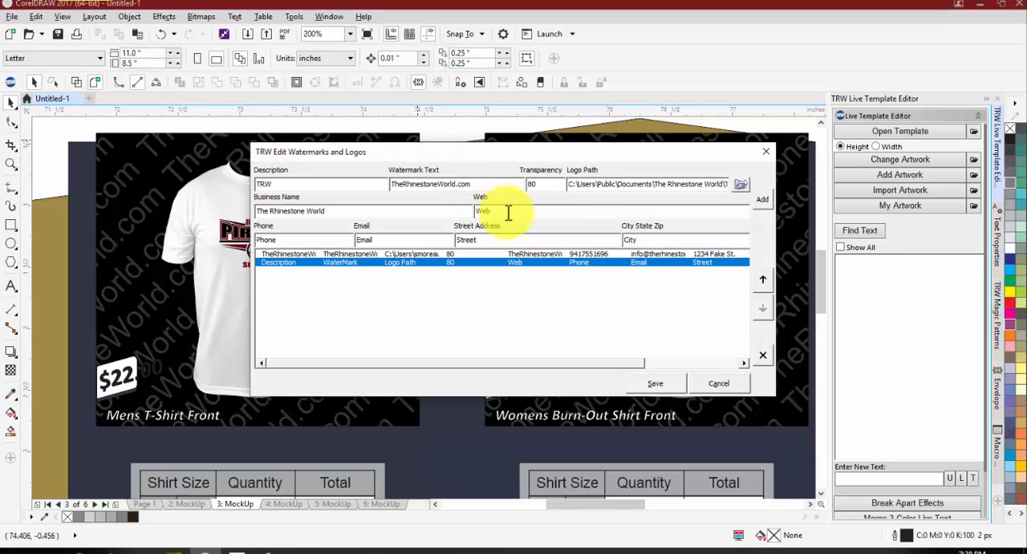
{"action": "left_click_drag", "start_coordinate": [508, 213], "coordinate": [340, 176]}
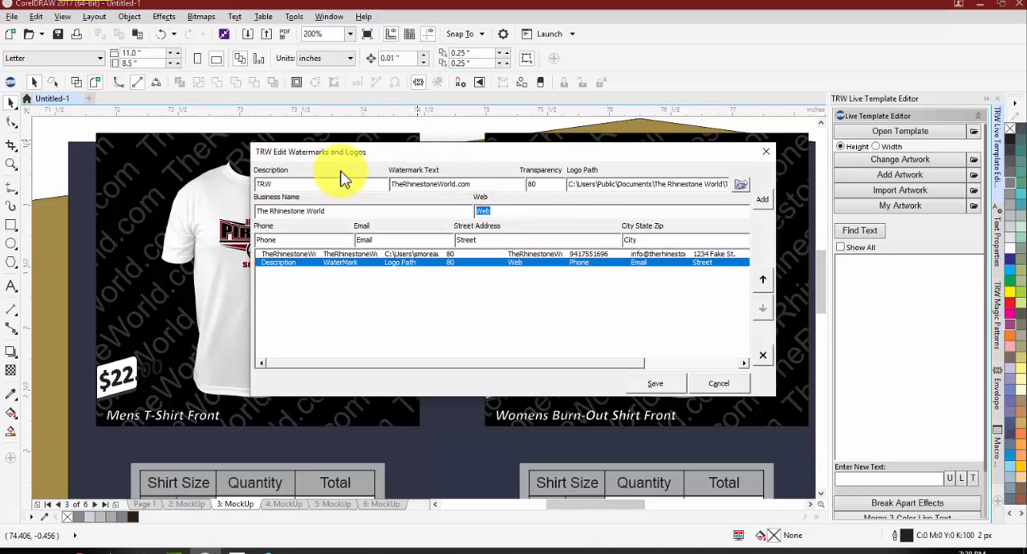
{"action": "left_click_drag", "start_coordinate": [488, 186], "coordinate": [372, 222]}
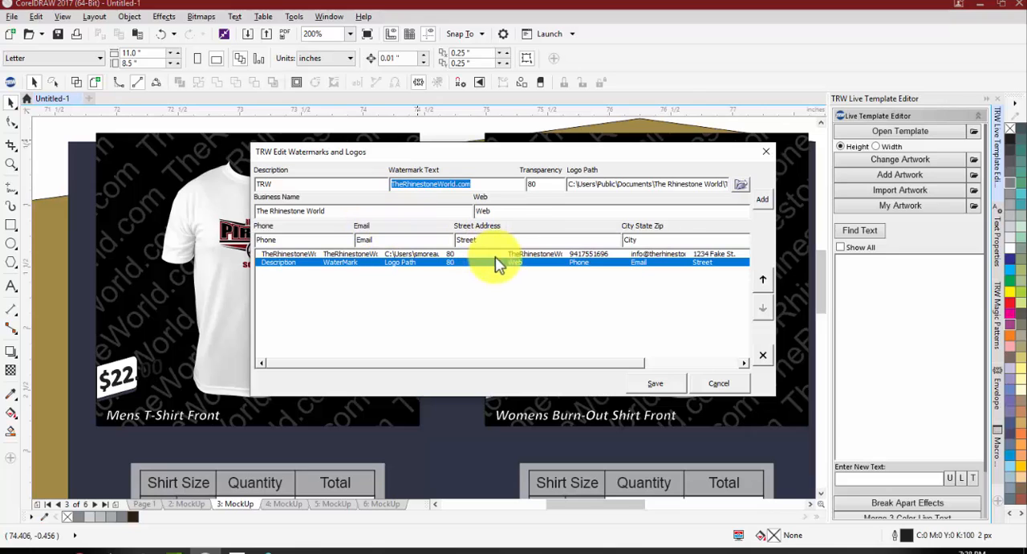
{"action": "key", "text": "ctrl+c"}
{"action": "double_click", "coordinate": [505, 209]}
{"action": "key", "text": "ctrl+v"}
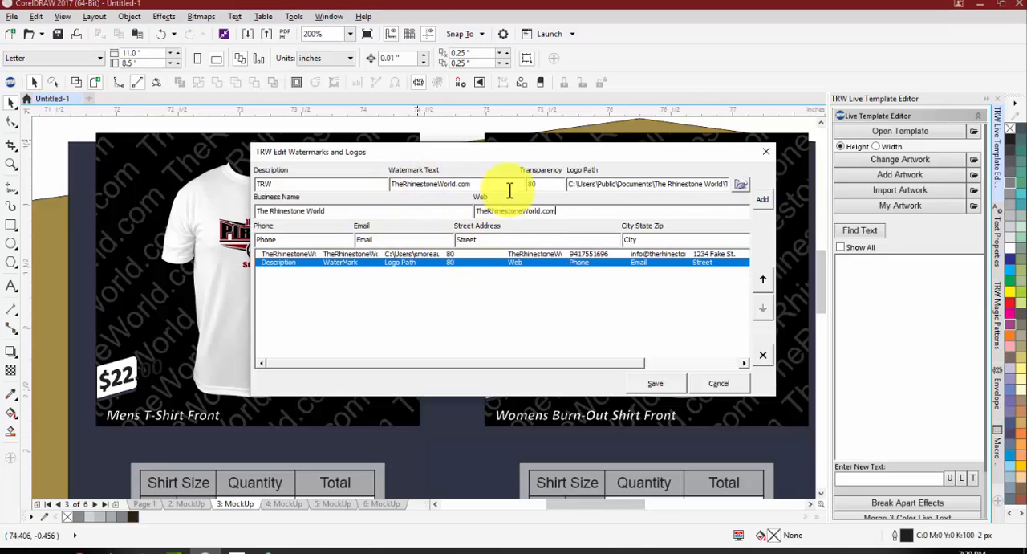
Step: Enter the business phone number and e-mail address, and add the TRW entry to the profile list
{"action": "left_click_drag", "start_coordinate": [321, 239], "coordinate": [167, 235]}
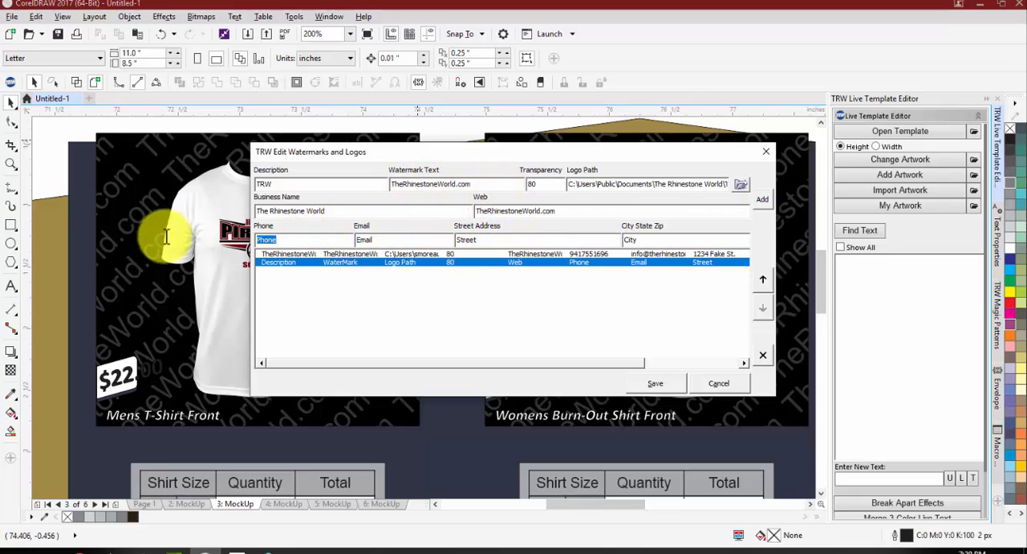
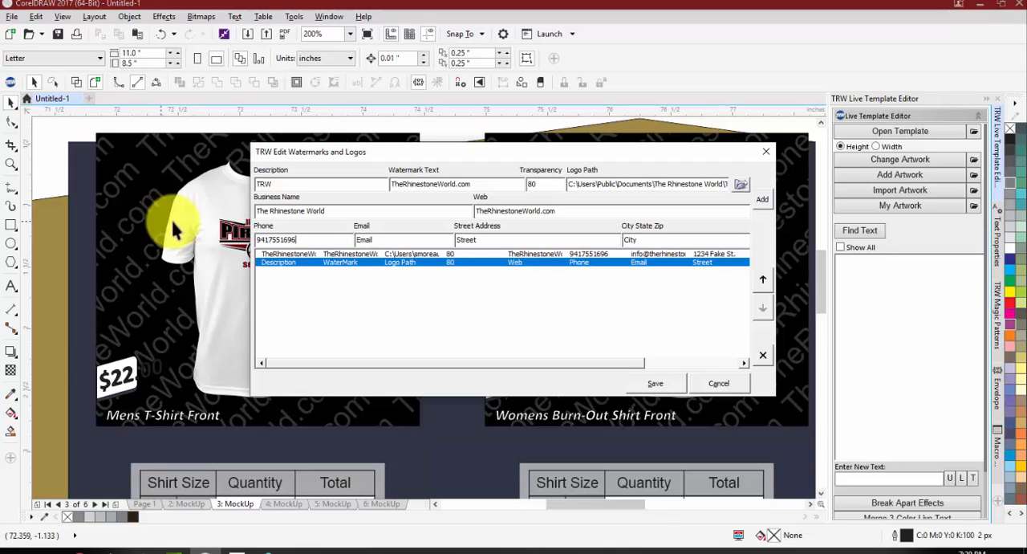
{"action": "left_click_drag", "start_coordinate": [399, 239], "coordinate": [243, 231]}
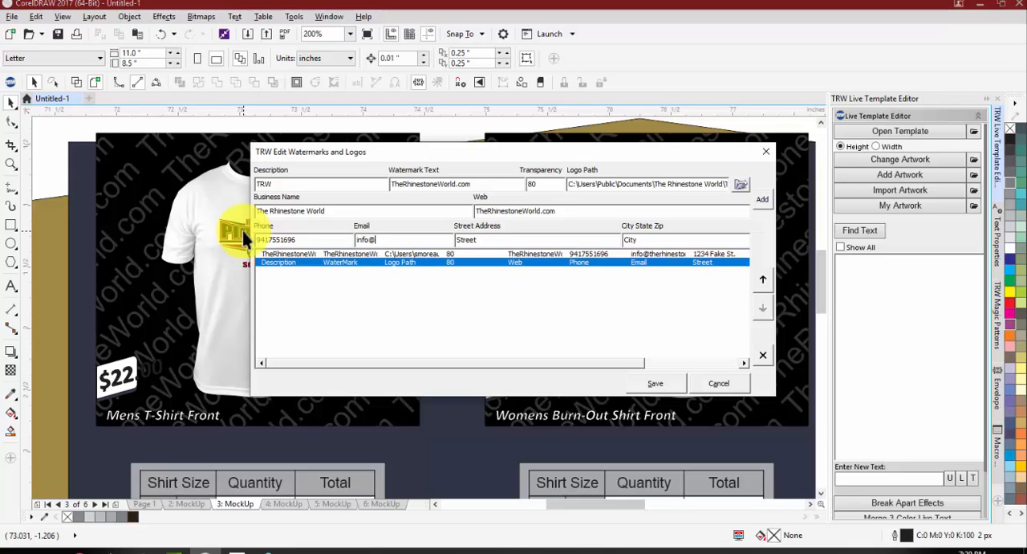
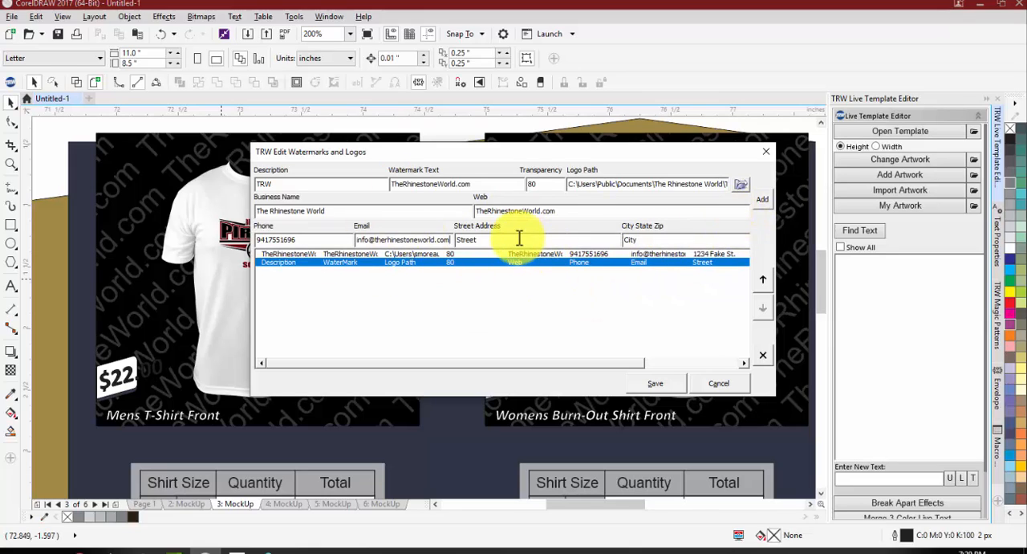
{"action": "left_click", "coordinate": [761, 200]}
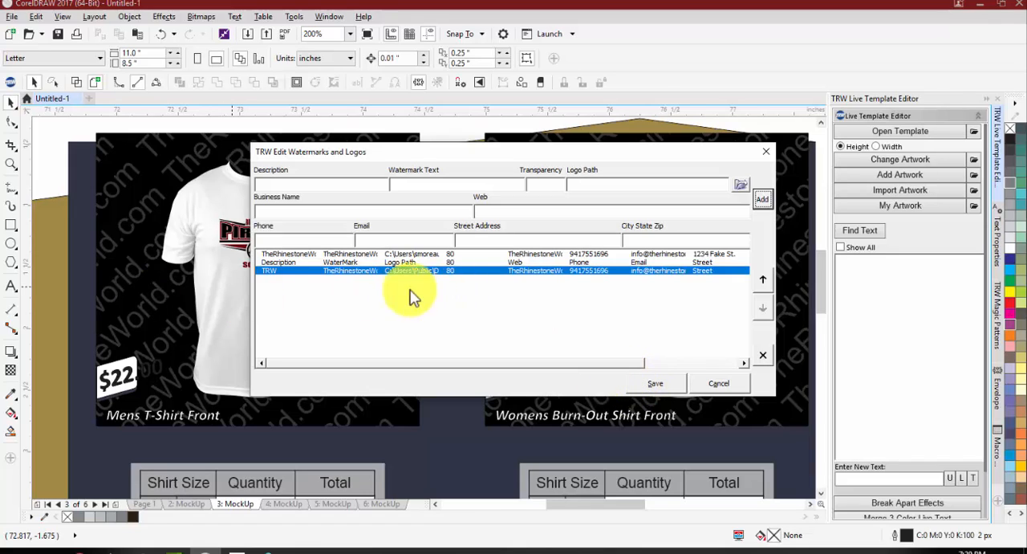
Step: Move the TRW profile to the first place in the Watermarks and Logos list and save the profiles
{"action": "left_click", "coordinate": [350, 272]}
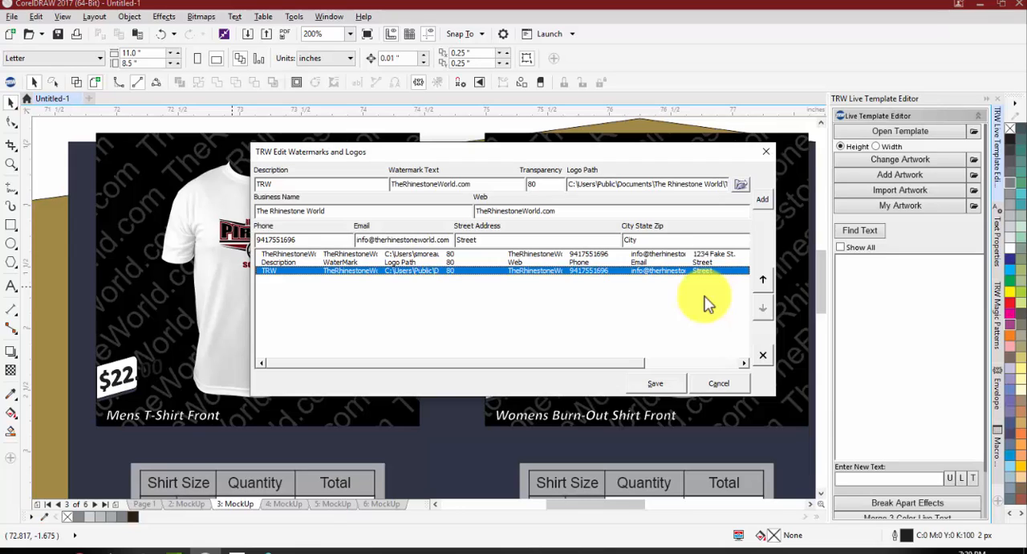
{"action": "left_click", "coordinate": [762, 280]}
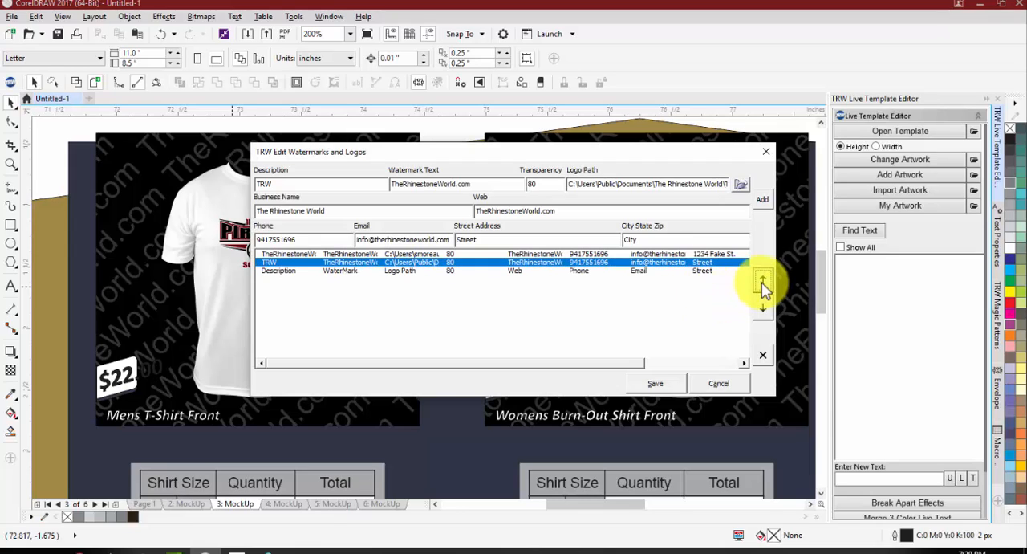
{"action": "left_click", "coordinate": [763, 281]}
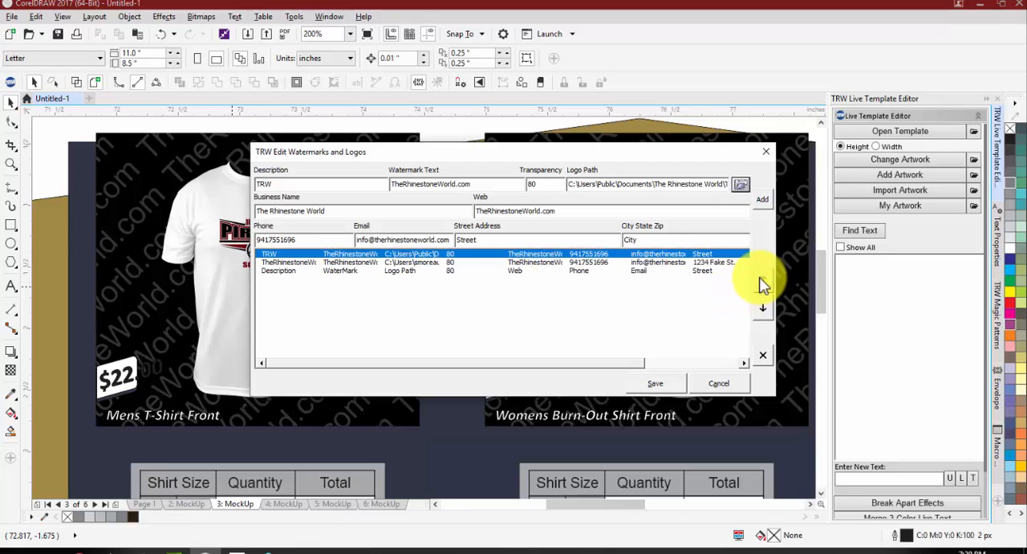
{"action": "left_click", "coordinate": [657, 384]}
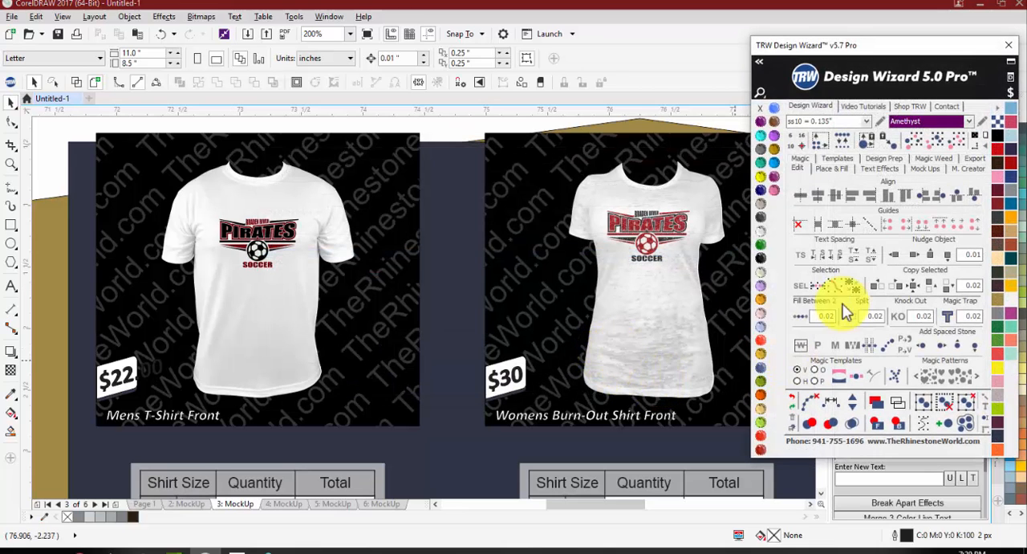
Step: Return to the Mock Ups tools and examine the business name, phone, e-mail and web lines in the page 3 order form header
{"action": "left_click", "coordinate": [925, 168]}
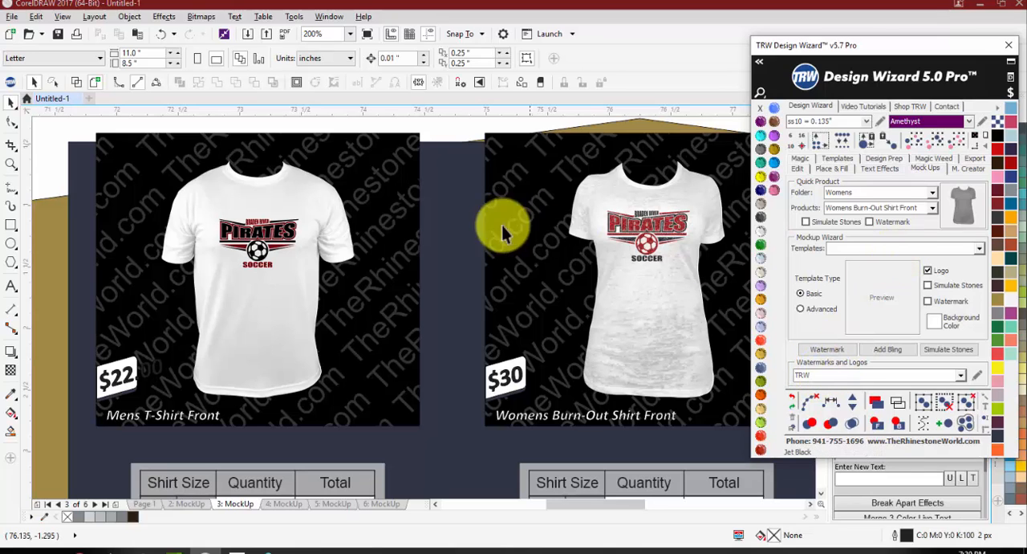
{"action": "scroll", "coordinate": [390, 344], "scroll_direction": "down", "scroll_amount": 2}
{"action": "scroll", "coordinate": [372, 161], "scroll_direction": "down", "scroll_amount": 1}
{"action": "scroll", "coordinate": [404, 355], "scroll_direction": "up", "scroll_amount": 2}
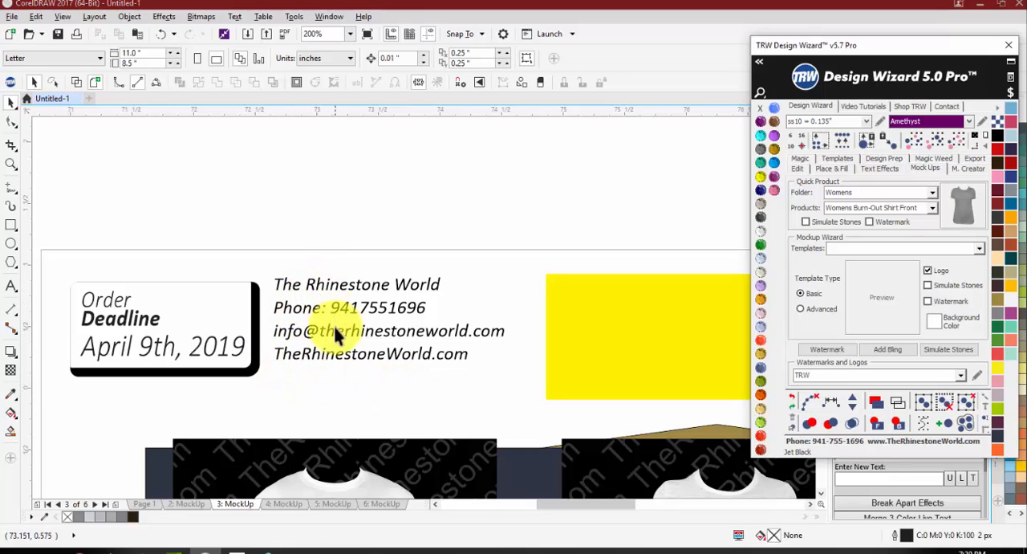
{"action": "left_click", "coordinate": [325, 286]}
{"action": "left_click", "coordinate": [330, 305]}
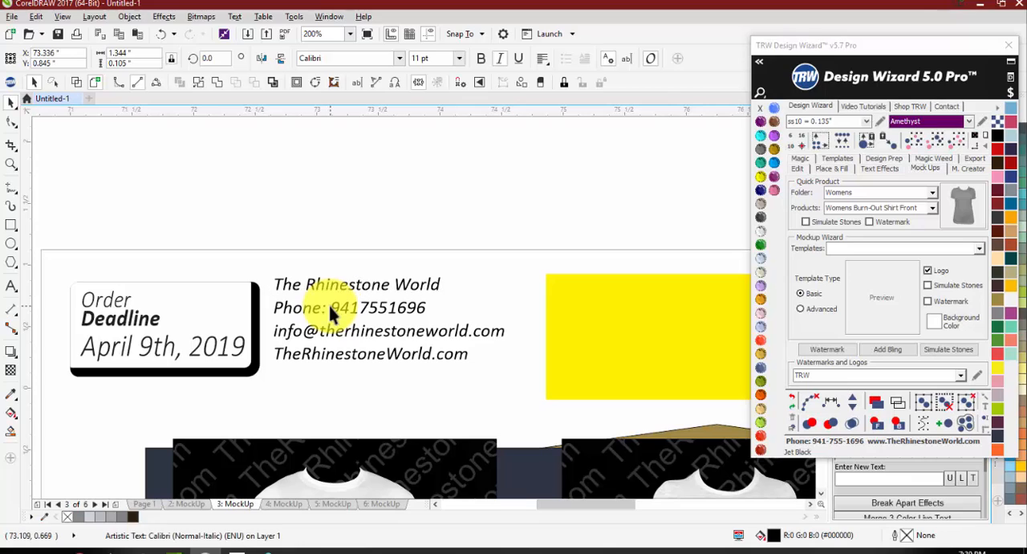
{"action": "left_click", "coordinate": [352, 314]}
{"action": "left_click", "coordinate": [351, 331]}
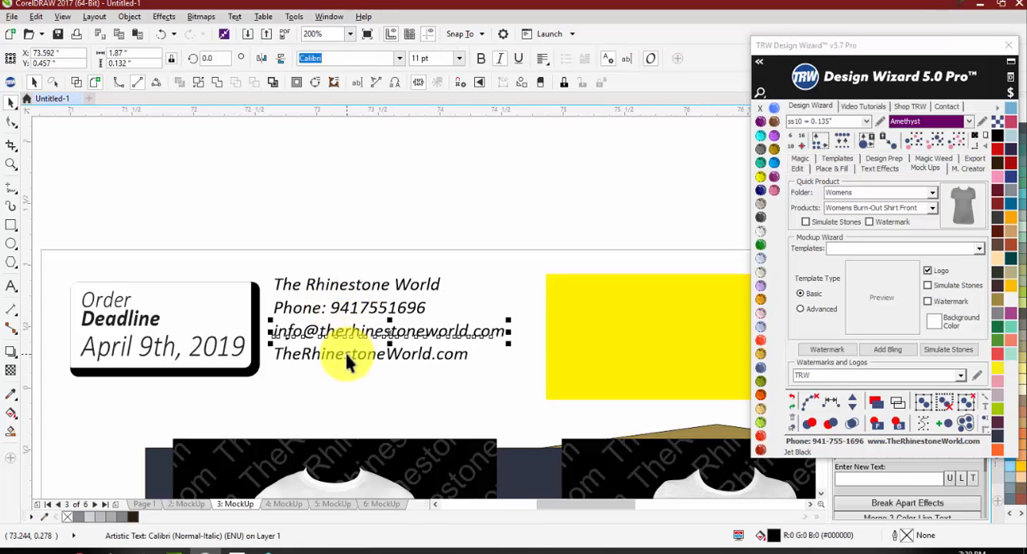
{"action": "left_click", "coordinate": [344, 353]}
{"action": "scroll", "coordinate": [151, 308], "scroll_direction": "down", "scroll_amount": 2}
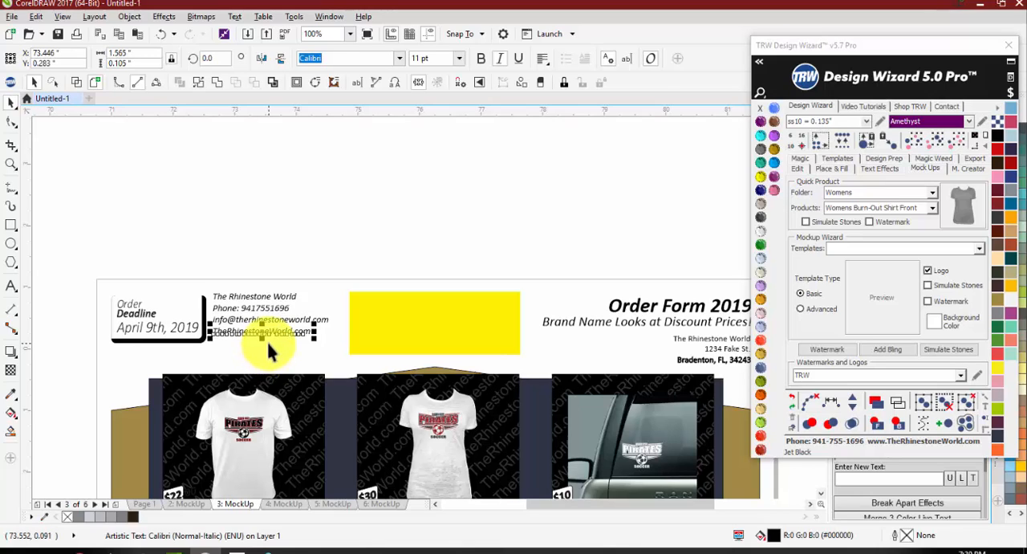
{"action": "left_click", "coordinate": [309, 249]}
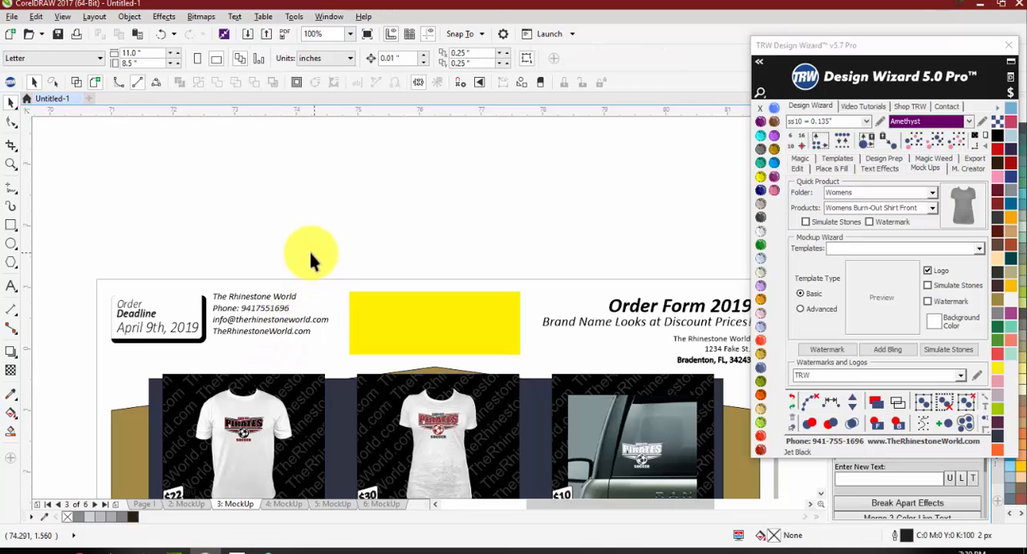
{"action": "scroll", "coordinate": [355, 298], "scroll_direction": "down", "scroll_amount": 2}
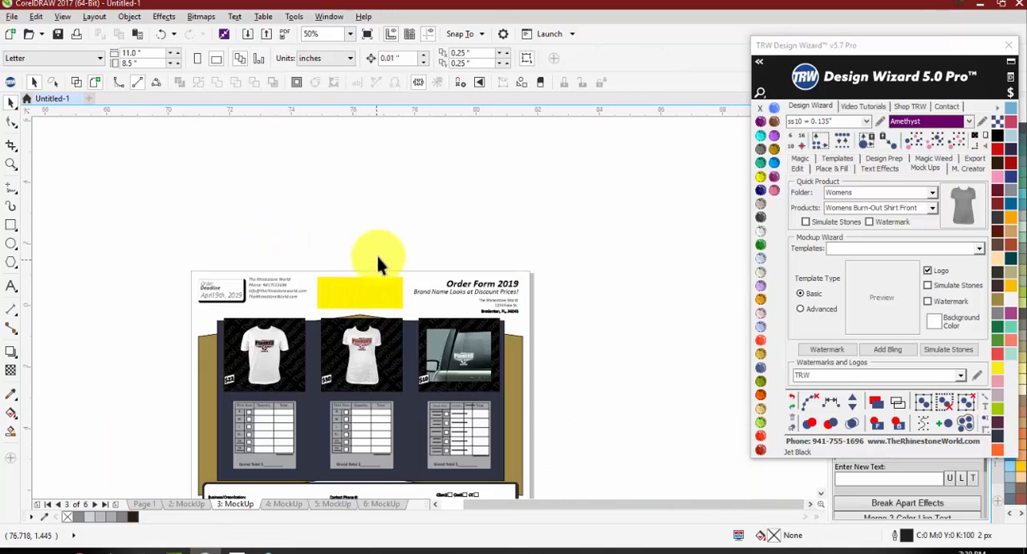
{"action": "scroll", "coordinate": [363, 247], "scroll_direction": "down", "scroll_amount": 2}
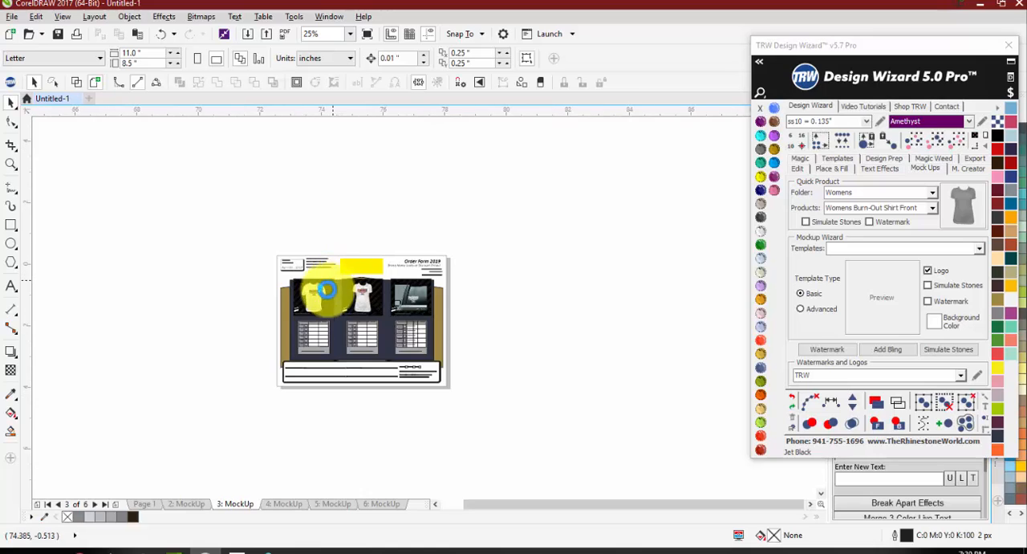
{"action": "scroll", "coordinate": [327, 288], "scroll_direction": "up", "scroll_amount": 2}
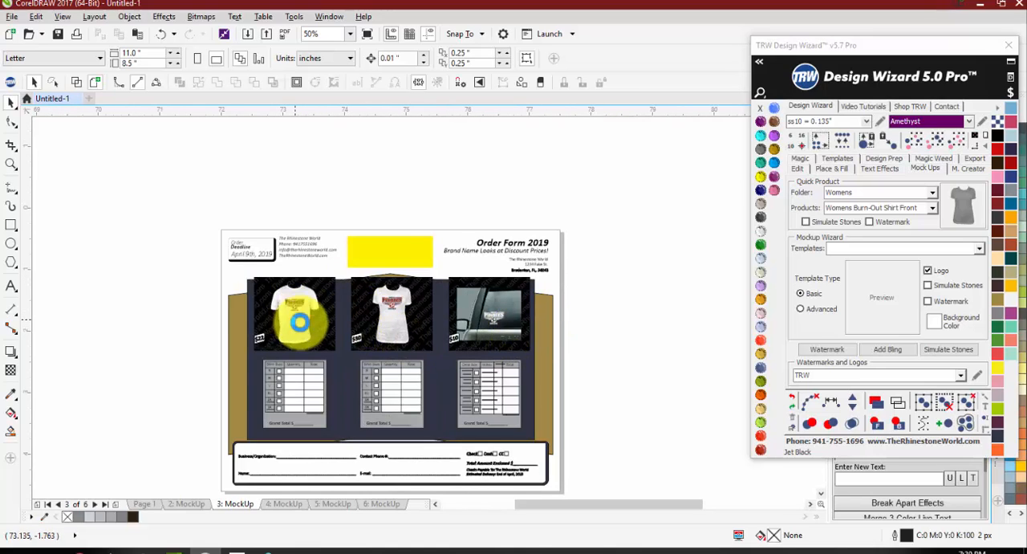
{"action": "scroll", "coordinate": [299, 321], "scroll_direction": "up", "scroll_amount": 2}
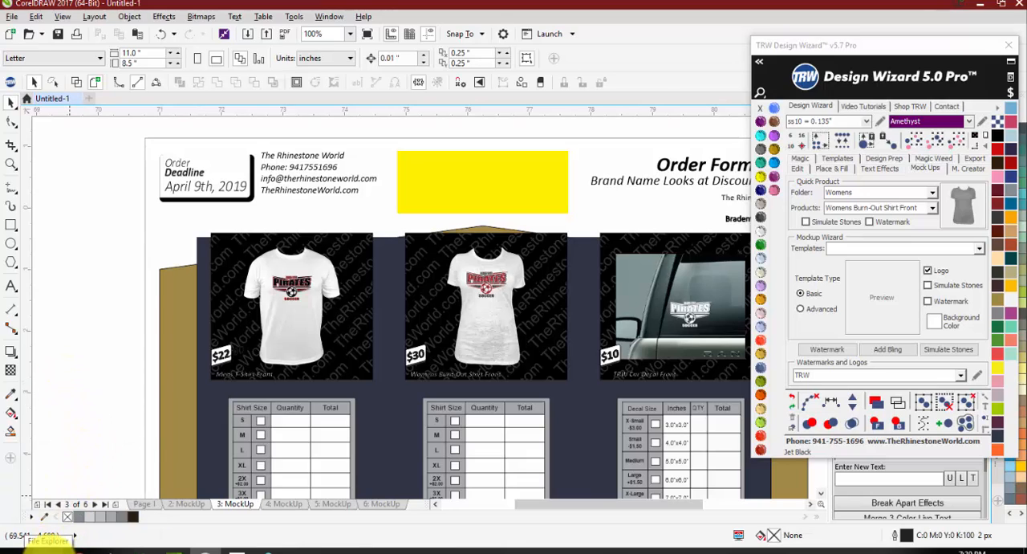
Step: Switch to File Explorer and open the Documents\TRWDesignWizard\MockUps\Wizard\Templates folder
{"action": "left_click", "coordinate": [141, 540]}
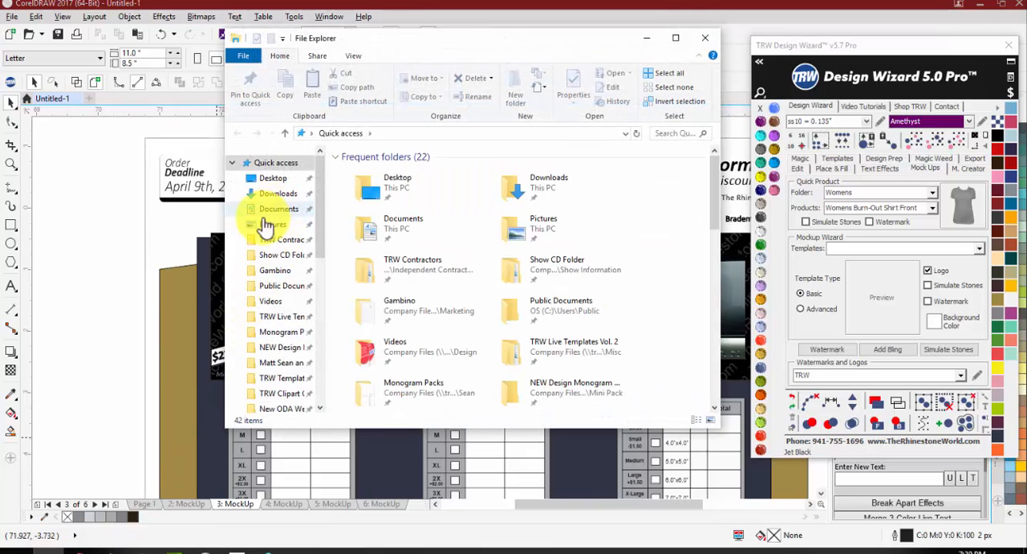
{"action": "mouse_move", "coordinate": [36, 549]}
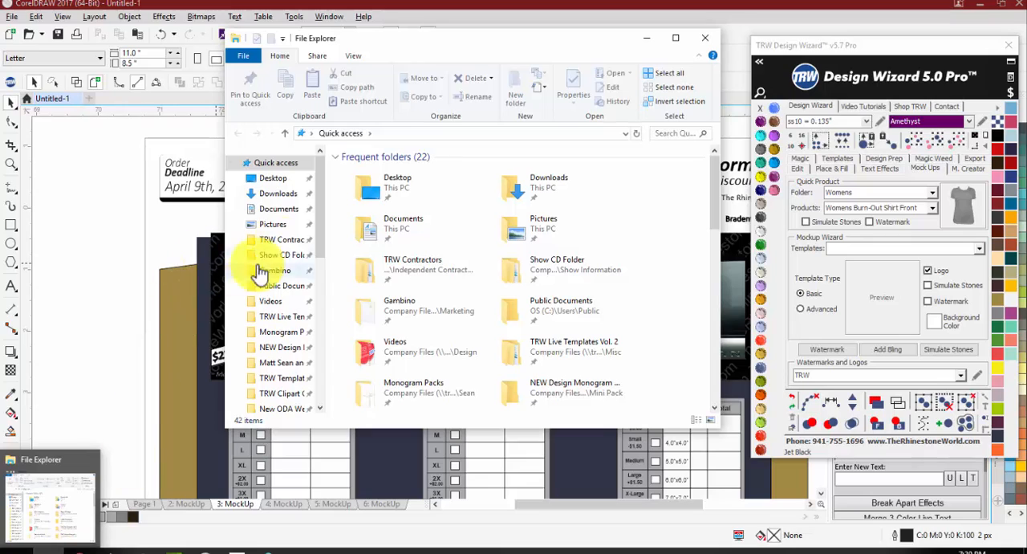
{"action": "left_click", "coordinate": [281, 210]}
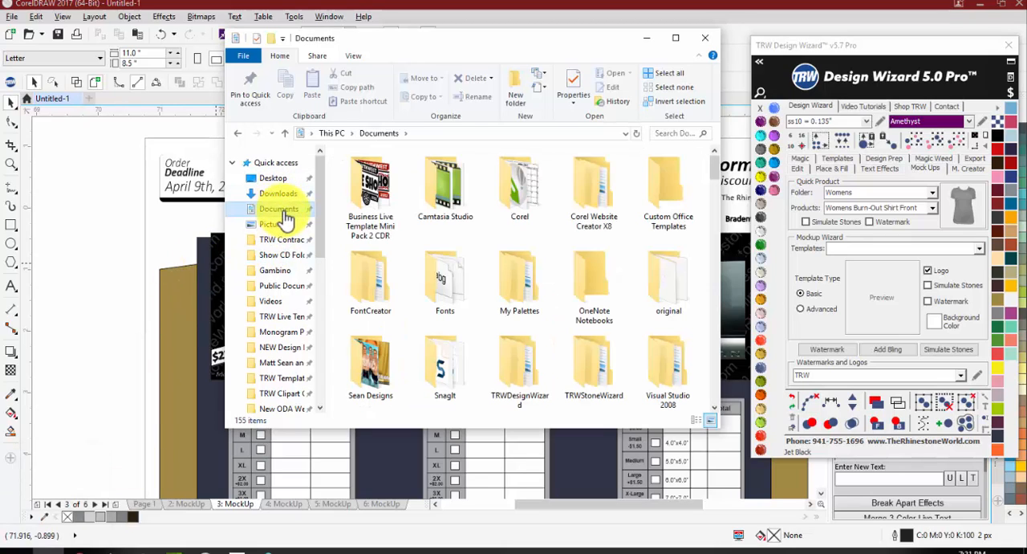
{"action": "scroll", "coordinate": [474, 293], "scroll_direction": "down", "scroll_amount": 2}
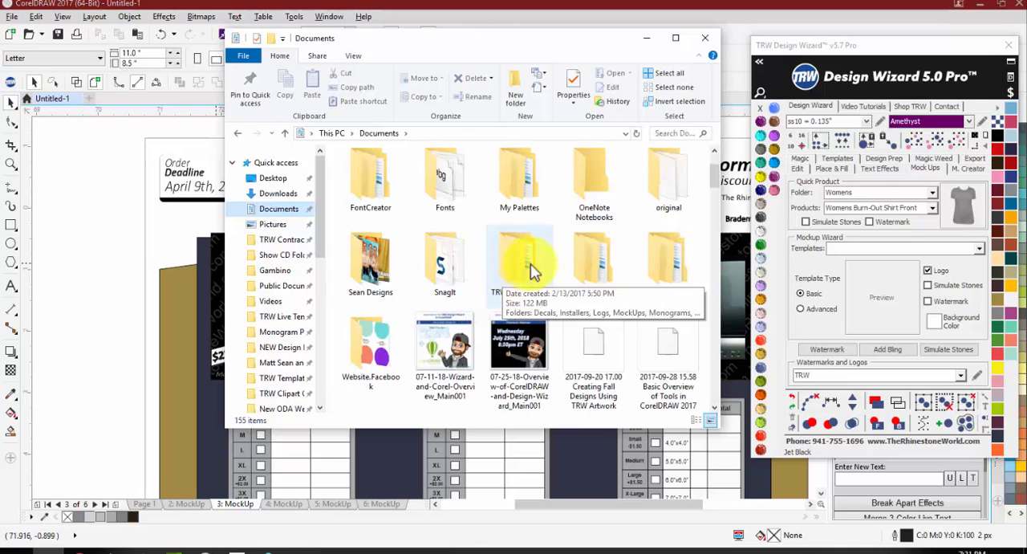
{"action": "left_click", "coordinate": [517, 272]}
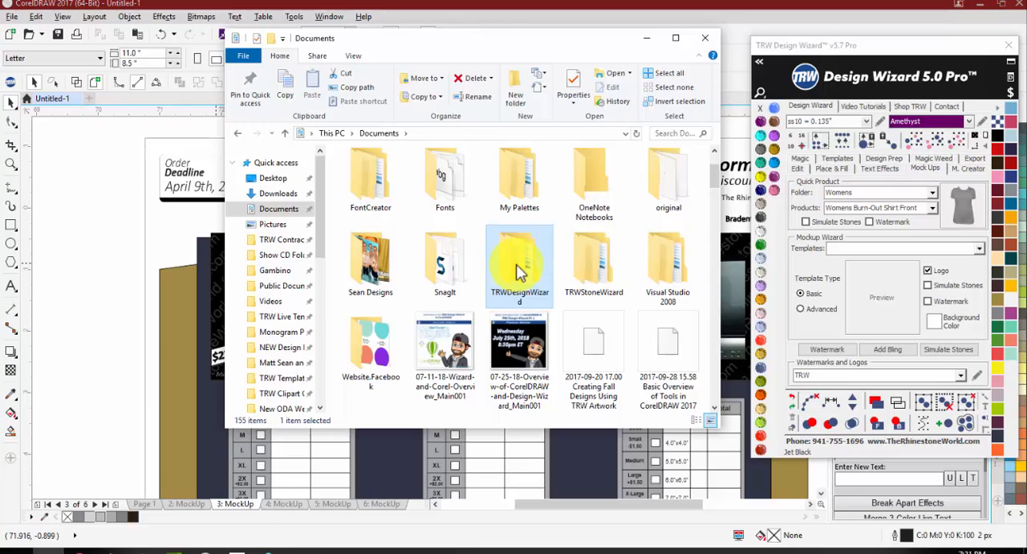
{"action": "double_click", "coordinate": [518, 271]}
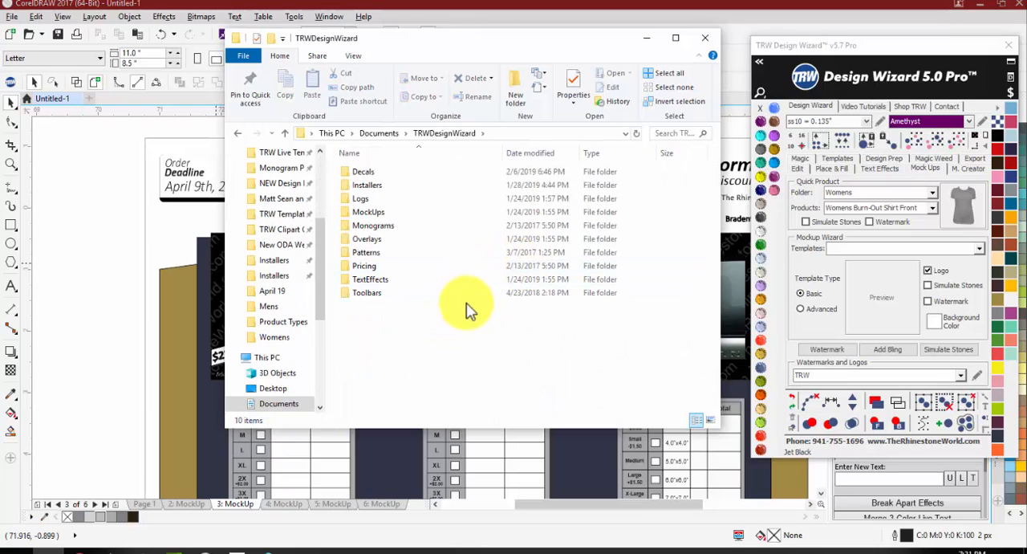
{"action": "double_click", "coordinate": [417, 212]}
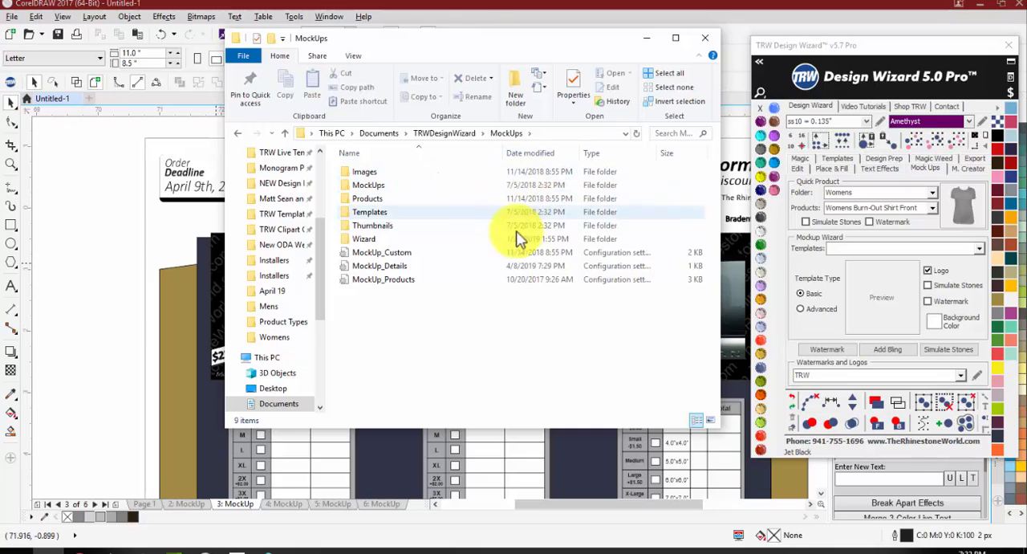
{"action": "double_click", "coordinate": [482, 239]}
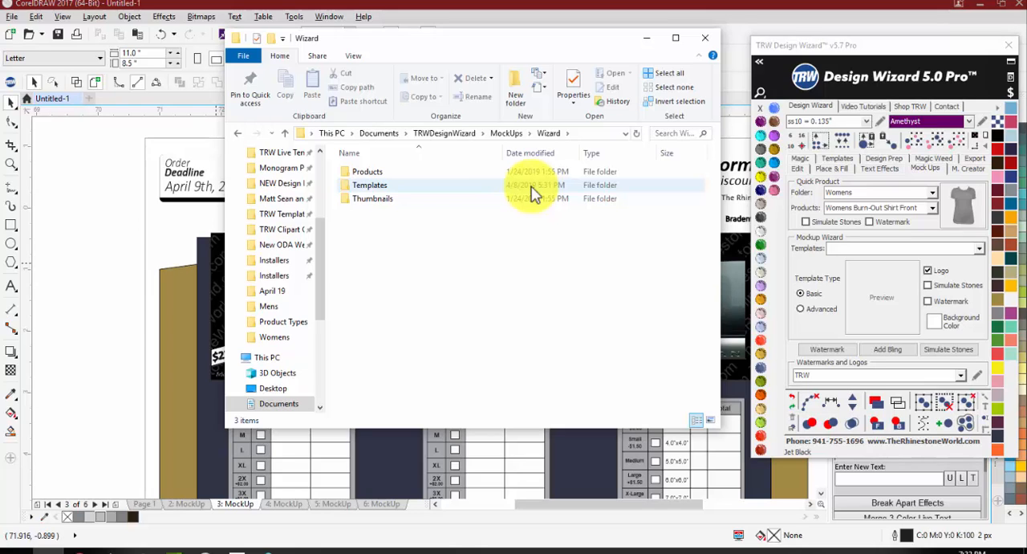
{"action": "double_click", "coordinate": [534, 193]}
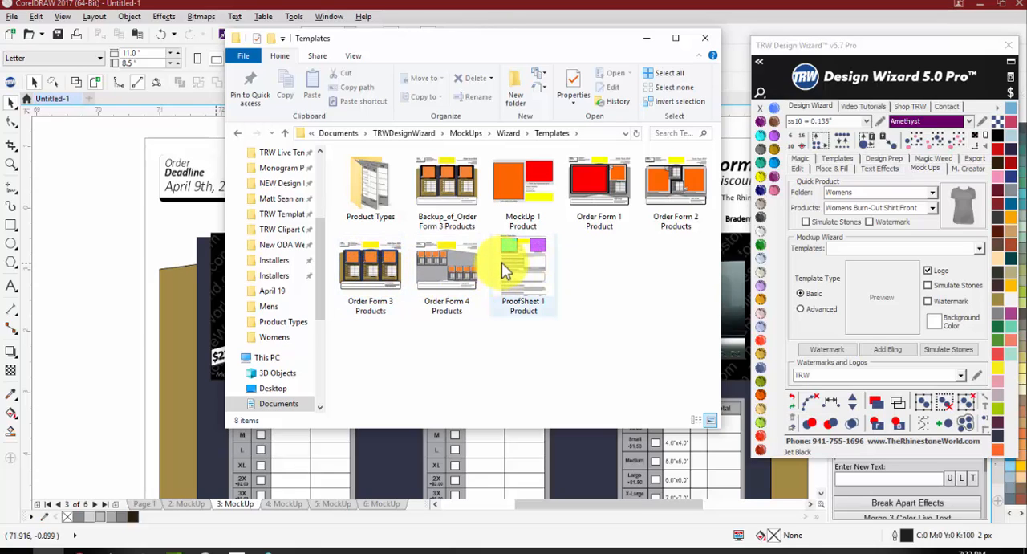
Step: Delete the Backup_of_Order Form 3 Products file and open the Order Form 1 Product template in CorelDRAW
{"action": "left_click", "coordinate": [442, 182]}
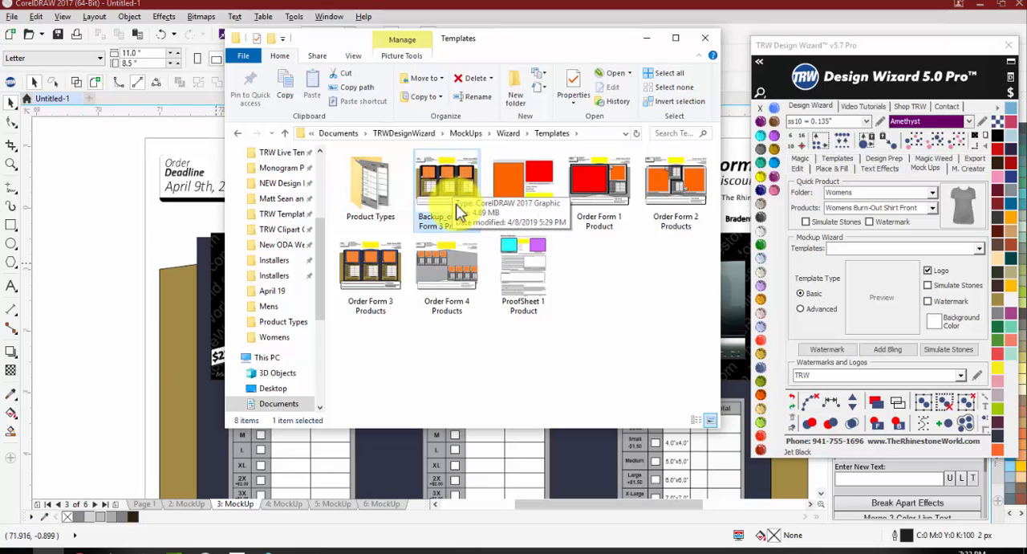
{"action": "key", "text": "Delete"}
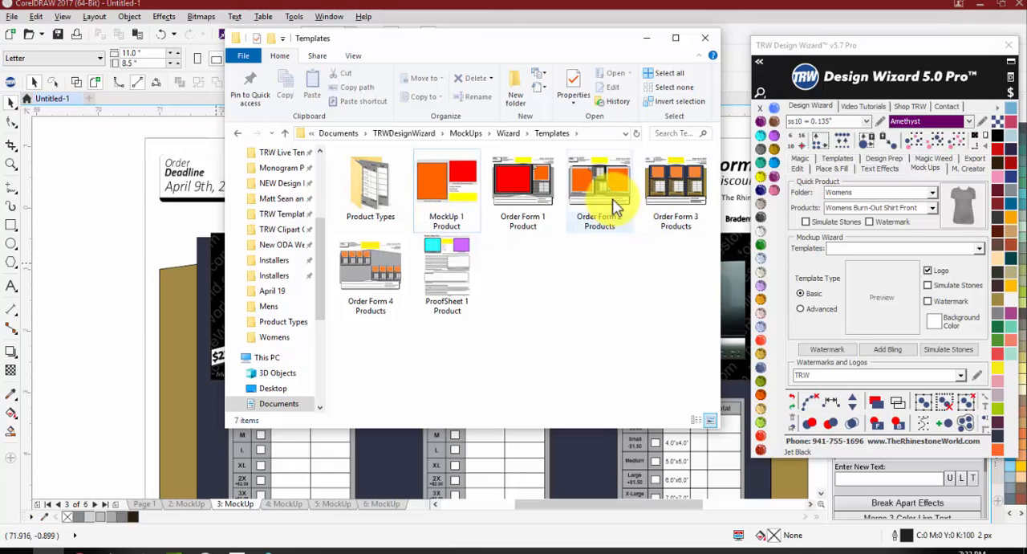
{"action": "left_click", "coordinate": [520, 187]}
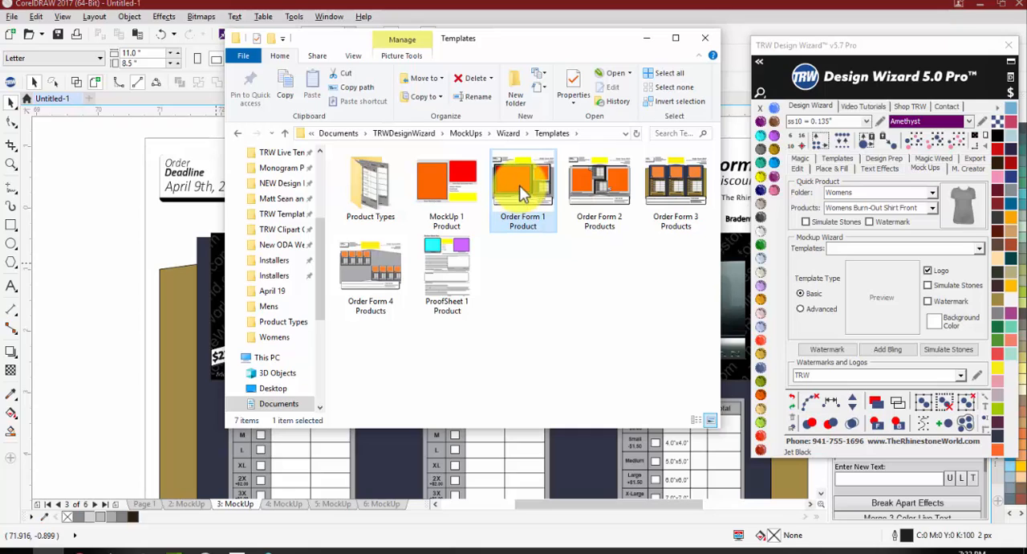
{"action": "double_click", "coordinate": [520, 188]}
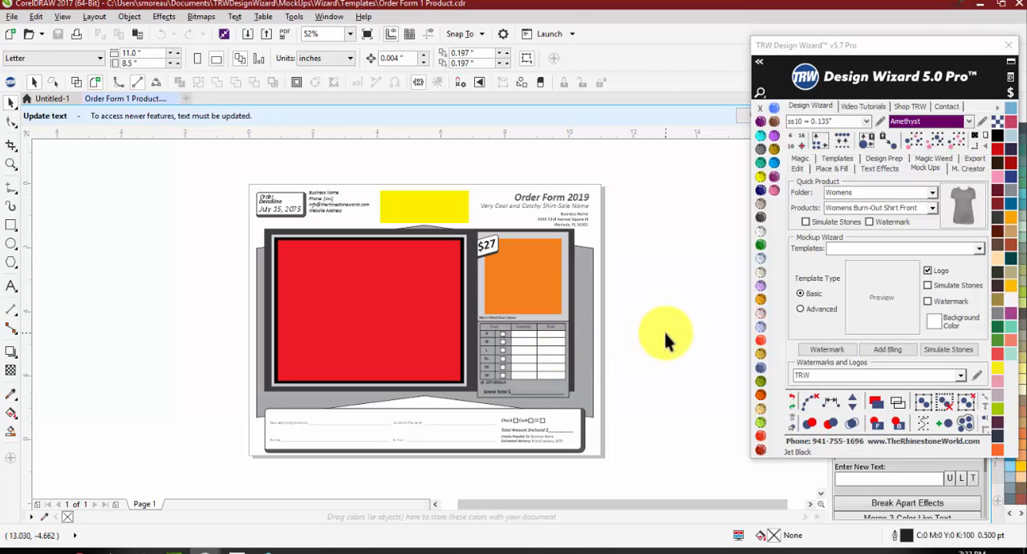
Step: Change the order deadline date in the template header to April 30, 2019
{"action": "scroll", "coordinate": [285, 190], "scroll_direction": "up", "scroll_amount": 2}
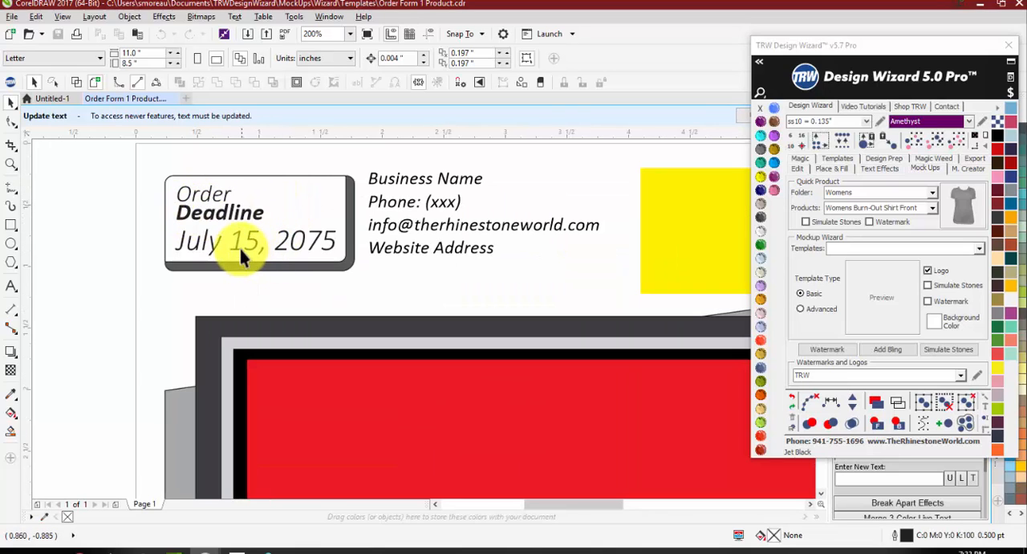
{"action": "double_click", "coordinate": [279, 245]}
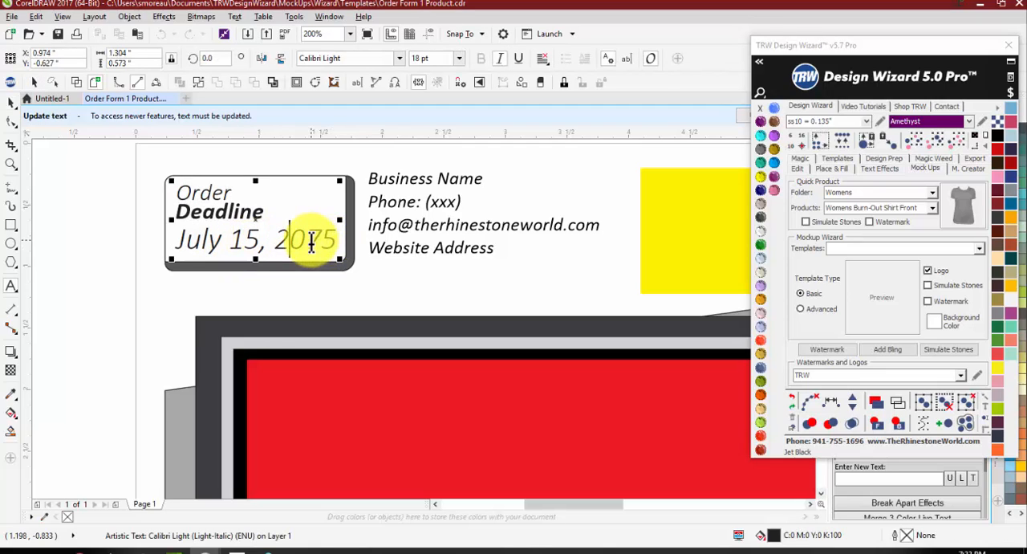
{"action": "left_click_drag", "start_coordinate": [311, 245], "coordinate": [335, 237]}
{"action": "type", "text": "19"}
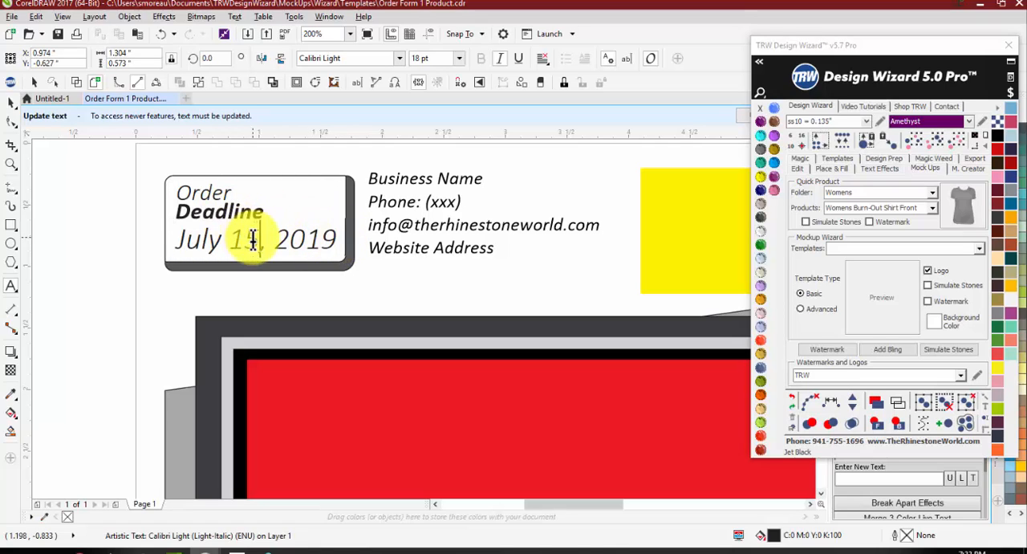
{"action": "left_click_drag", "start_coordinate": [259, 239], "coordinate": [180, 235]}
{"action": "type", "text": "Apro, 2019"}
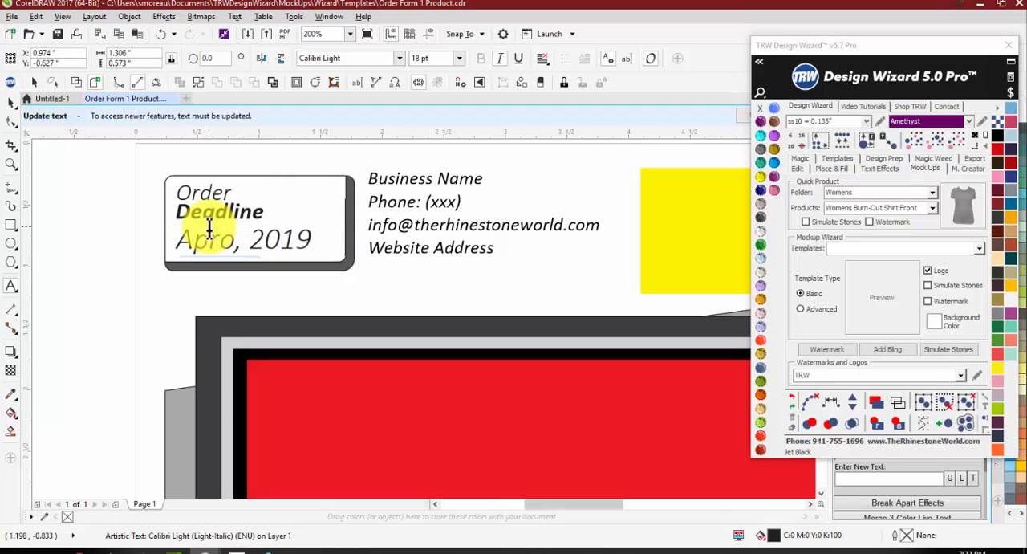
{"action": "key", "text": "BackSpace"}
{"action": "type", "text": "il "}
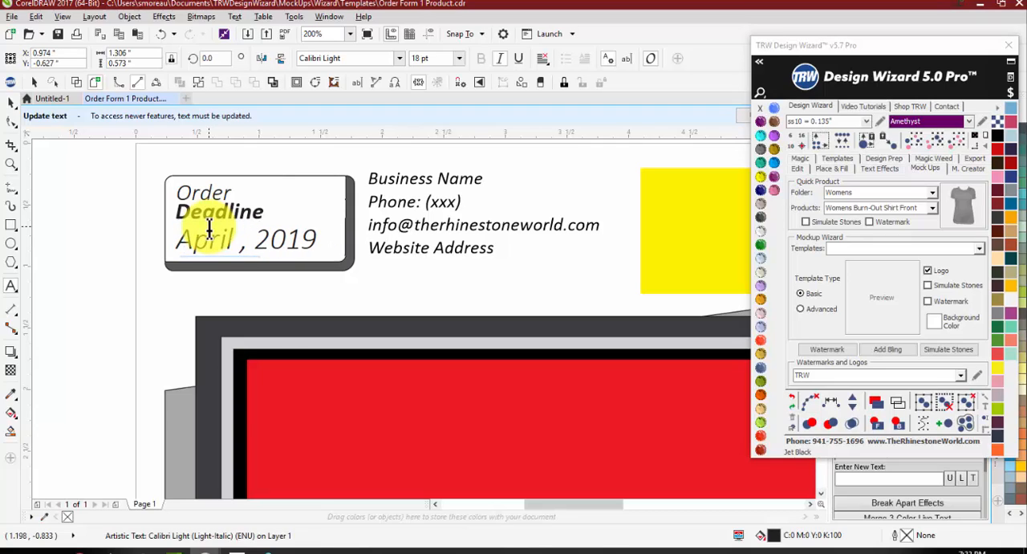
{"action": "type", "text": "31"}
{"action": "key", "text": "BackSpace"}
{"action": "type", "text": "0"}
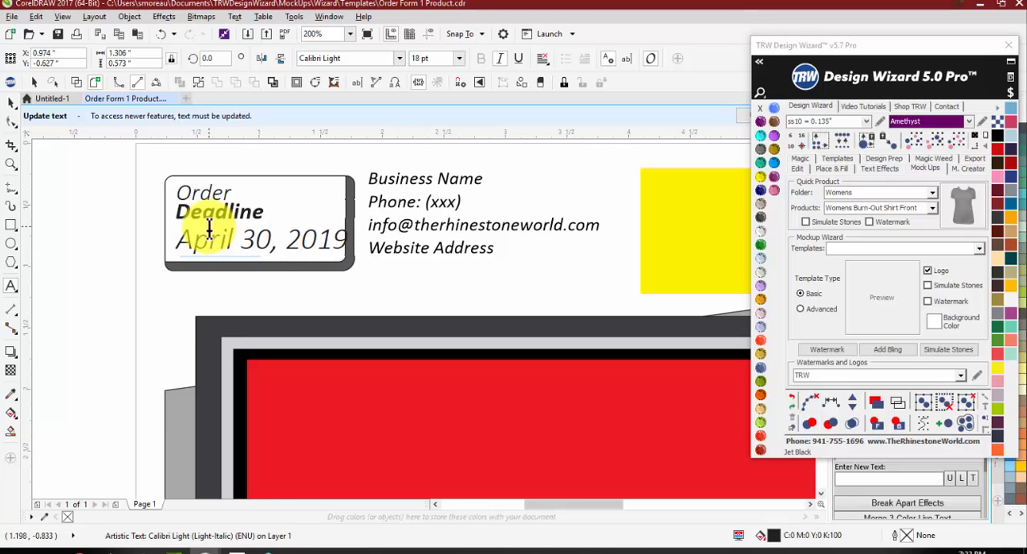
Step: Narrow the order deadline text to about 1.23 inches wide so it fits inside its box
{"action": "left_click", "coordinate": [11, 102]}
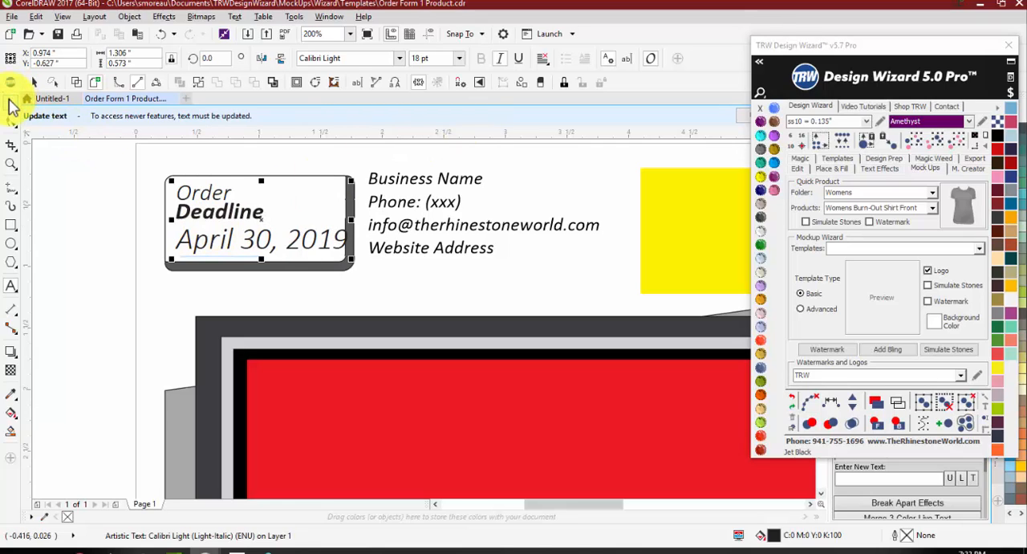
{"action": "left_click_drag", "start_coordinate": [348, 223], "coordinate": [331, 222]}
{"action": "left_click", "coordinate": [150, 231]}
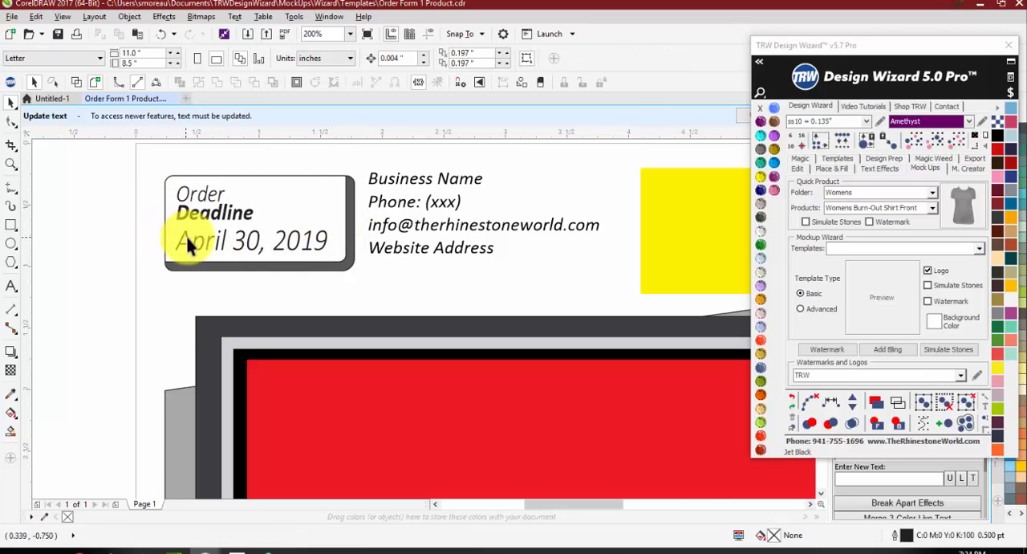
{"action": "double_click", "coordinate": [244, 248]}
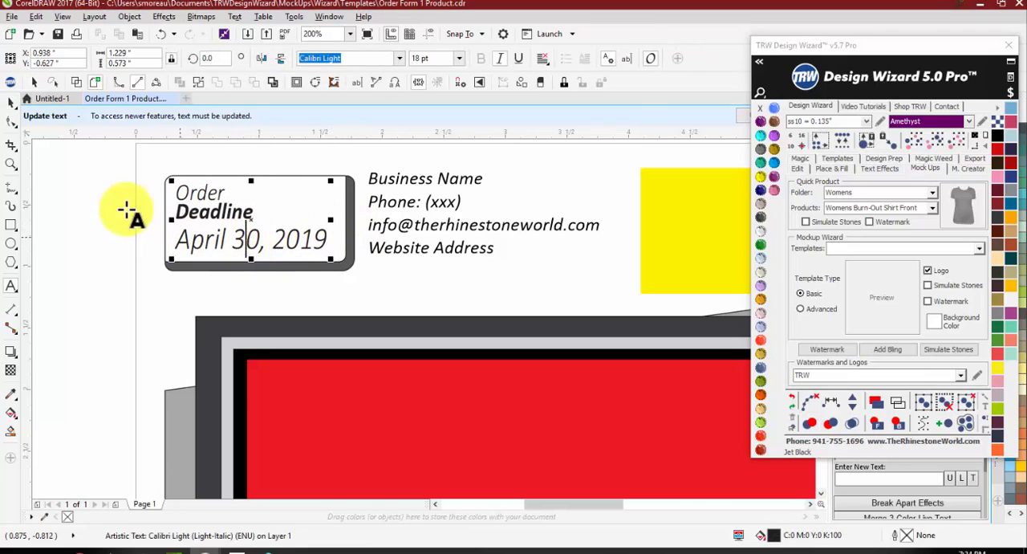
{"action": "left_click", "coordinate": [11, 102]}
{"action": "left_click", "coordinate": [68, 201]}
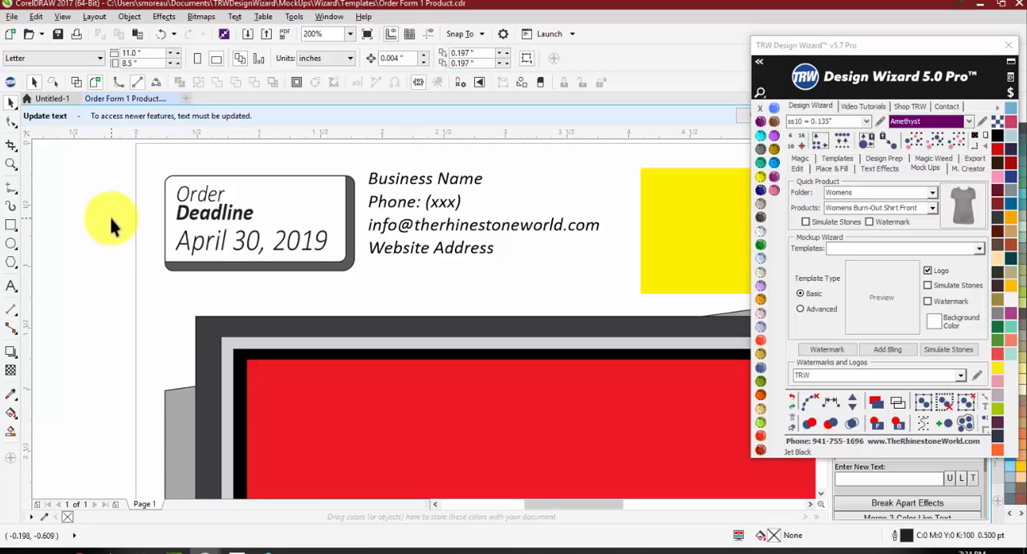
Step: Delete the website address and phone texts from the header and move the business name down to just above the e-mail line
{"action": "scroll", "coordinate": [441, 235], "scroll_direction": "down", "scroll_amount": 1}
{"action": "scroll", "coordinate": [383, 236], "scroll_direction": "up", "scroll_amount": 1}
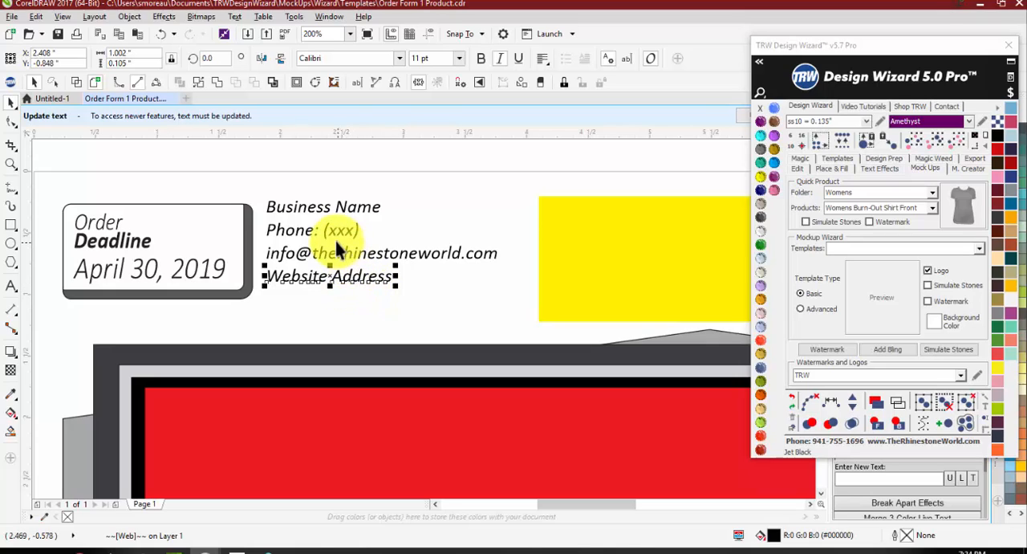
{"action": "key", "text": "Delete"}
{"action": "left_click", "coordinate": [303, 230]}
{"action": "key", "text": "Delete"}
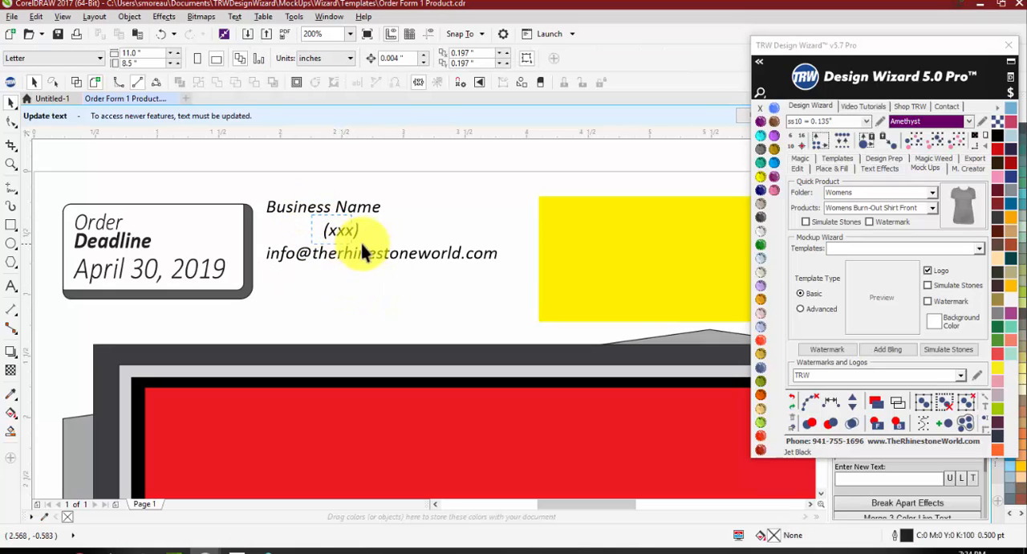
{"action": "left_click", "coordinate": [343, 230]}
{"action": "key", "text": "Delete"}
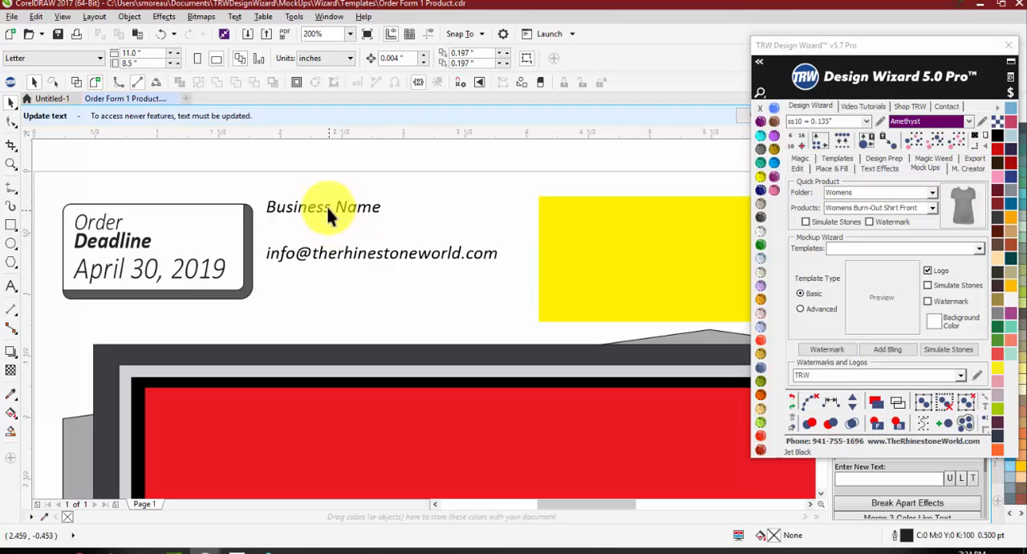
{"action": "left_click_drag", "start_coordinate": [324, 213], "coordinate": [321, 230]}
{"action": "left_click", "coordinate": [332, 273]}
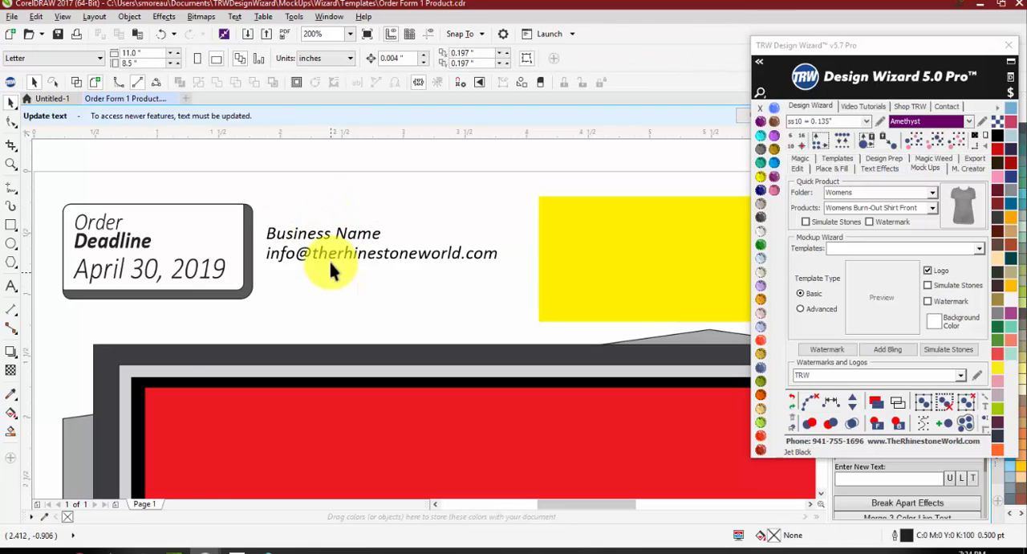
Step: Replace the tagline under the Order Form 2019 title with "Designer Looks at Discount Prices"
{"action": "scroll", "coordinate": [293, 221], "scroll_direction": "down", "scroll_amount": 2}
{"action": "scroll", "coordinate": [335, 232], "scroll_direction": "down", "scroll_amount": 1}
{"action": "scroll", "coordinate": [354, 224], "scroll_direction": "up", "scroll_amount": 1}
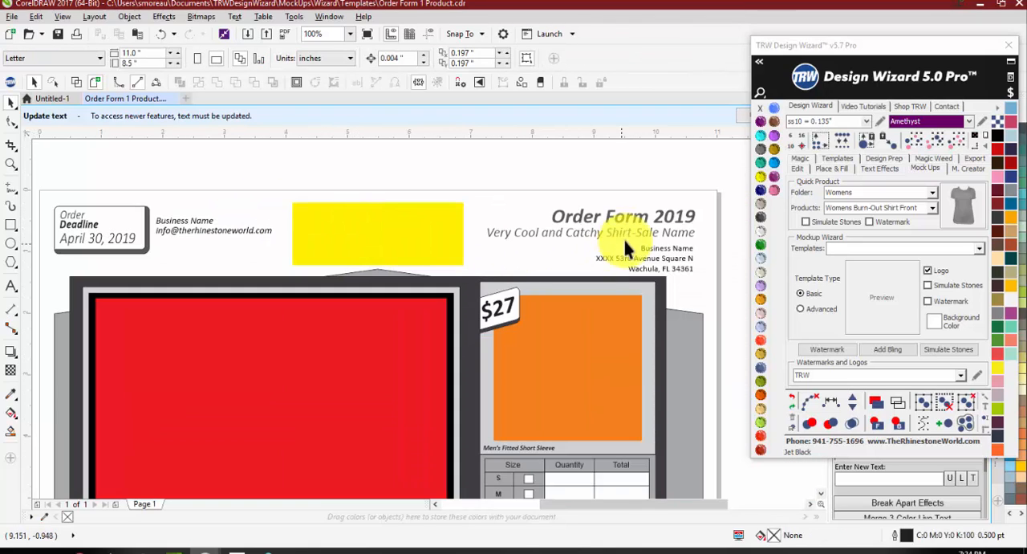
{"action": "scroll", "coordinate": [642, 237], "scroll_direction": "up", "scroll_amount": 1}
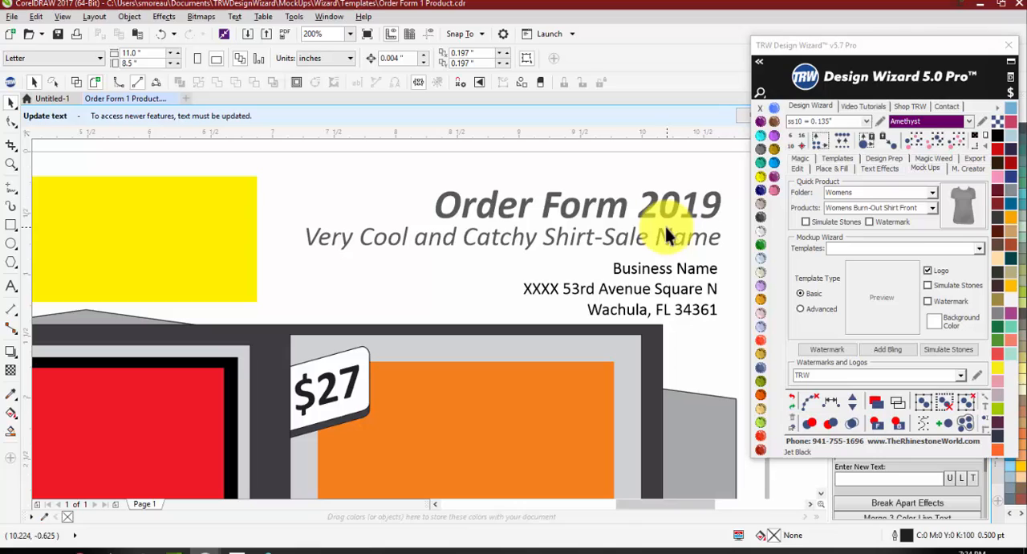
{"action": "double_click", "coordinate": [492, 236]}
{"action": "triple_click", "coordinate": [492, 239]}
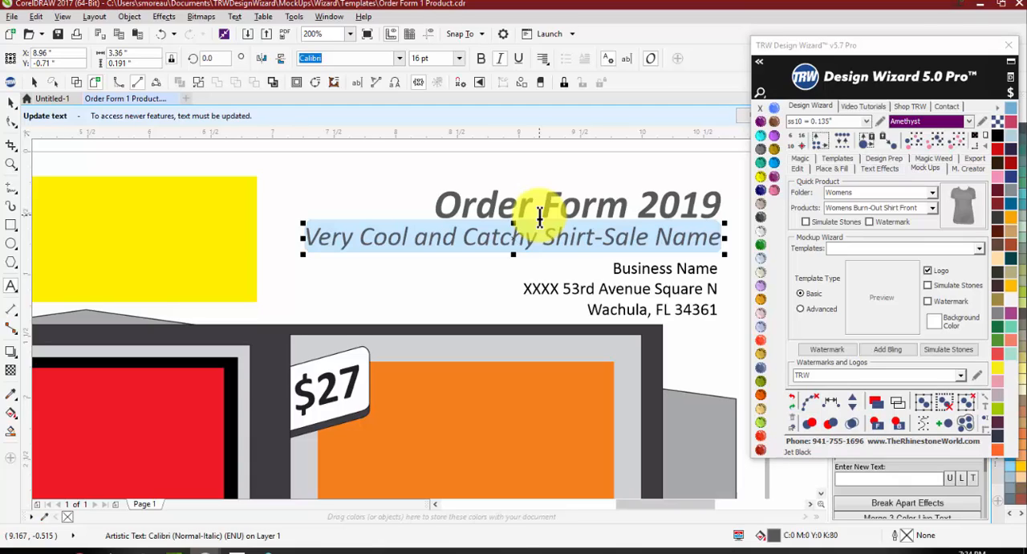
{"action": "type", "text": "Desig"}
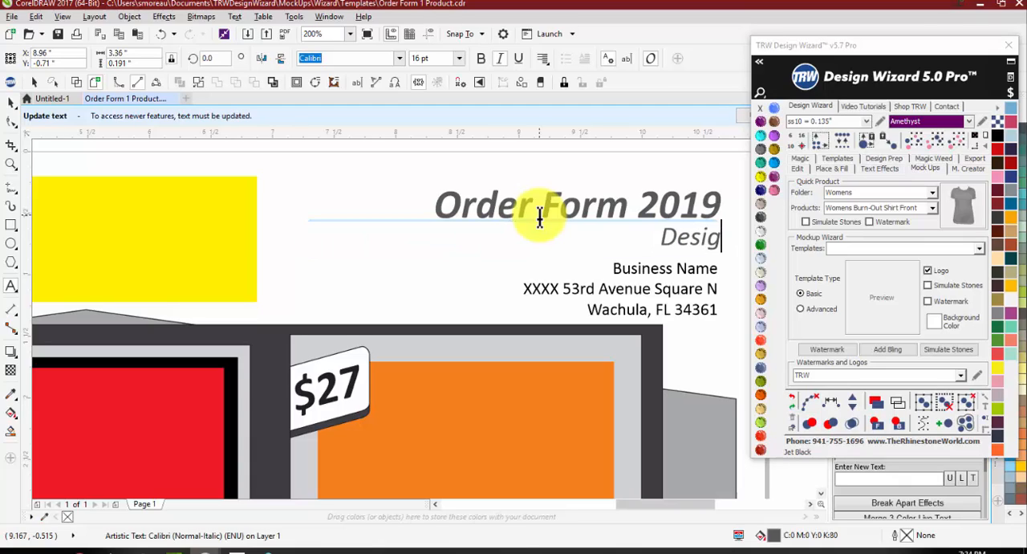
{"action": "type", "text": "ner Look"}
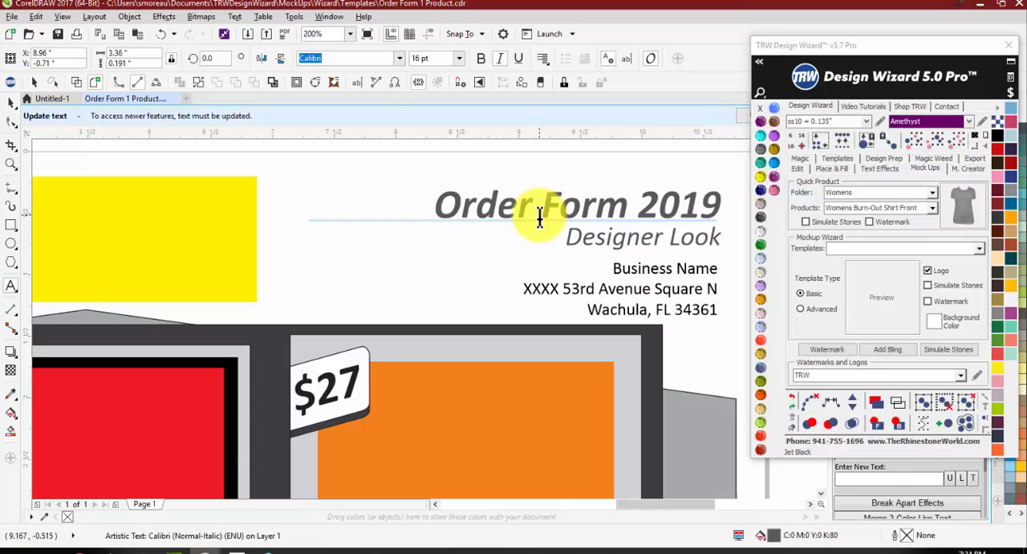
{"action": "type", "text": "s at"}
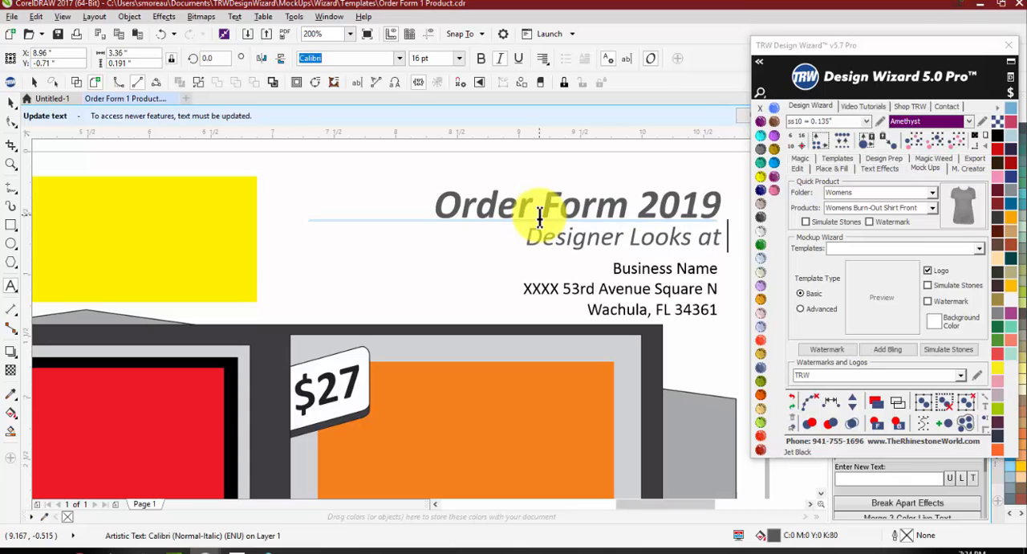
{"action": "type", "text": " Discount PRi"}
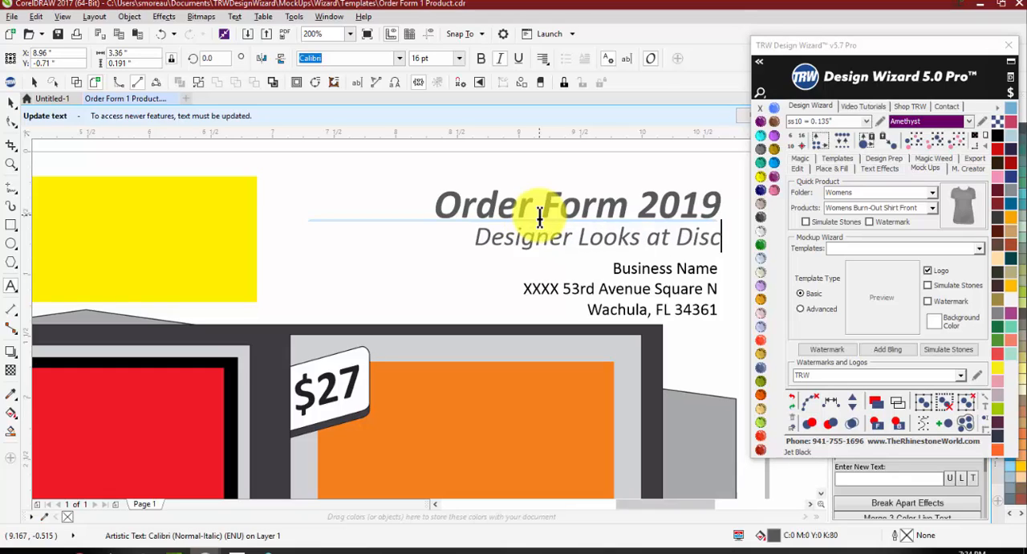
{"action": "key", "text": "BackSpace"}
{"action": "key", "text": "BackSpace"}
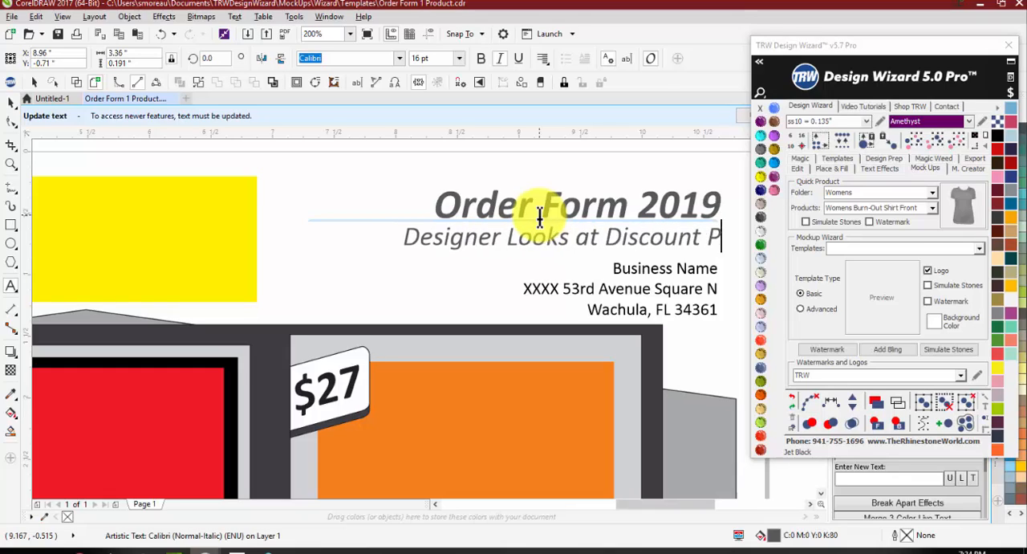
{"action": "type", "text": "rices"}
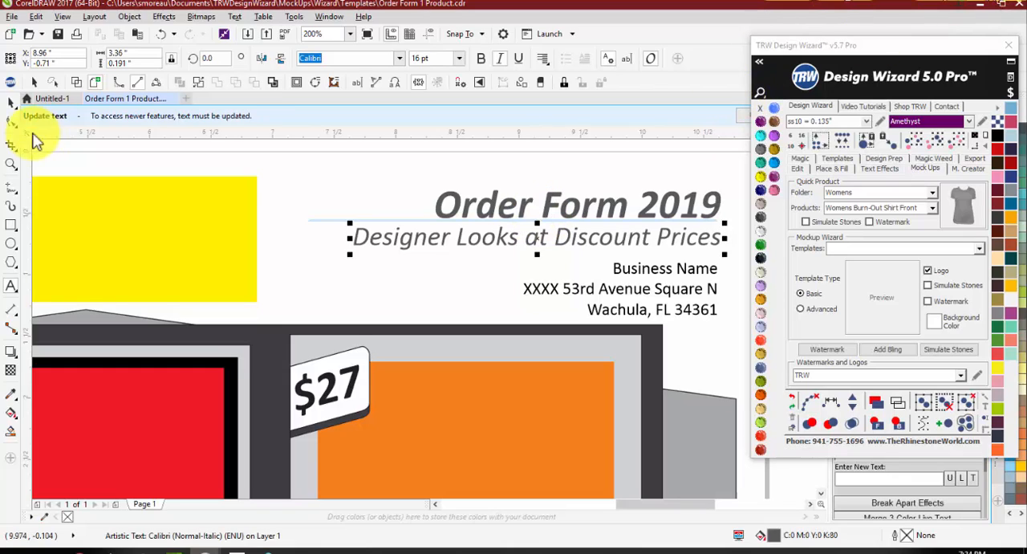
{"action": "left_click", "coordinate": [9, 103]}
{"action": "left_click", "coordinate": [367, 205]}
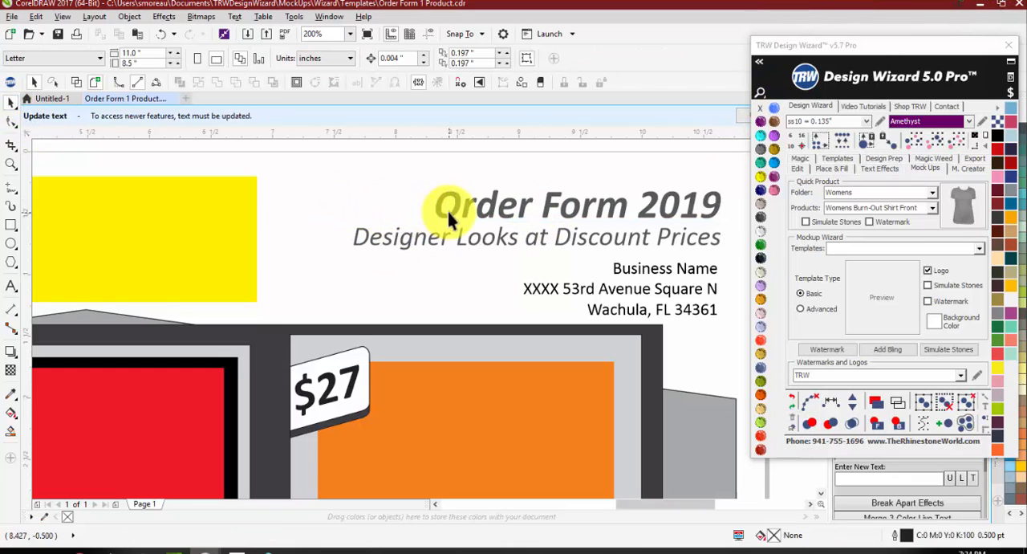
Step: Delete the street address and city lines below the business name under the tagline
{"action": "scroll", "coordinate": [611, 253], "scroll_direction": "down", "scroll_amount": 2}
{"action": "scroll", "coordinate": [601, 262], "scroll_direction": "up", "scroll_amount": 2}
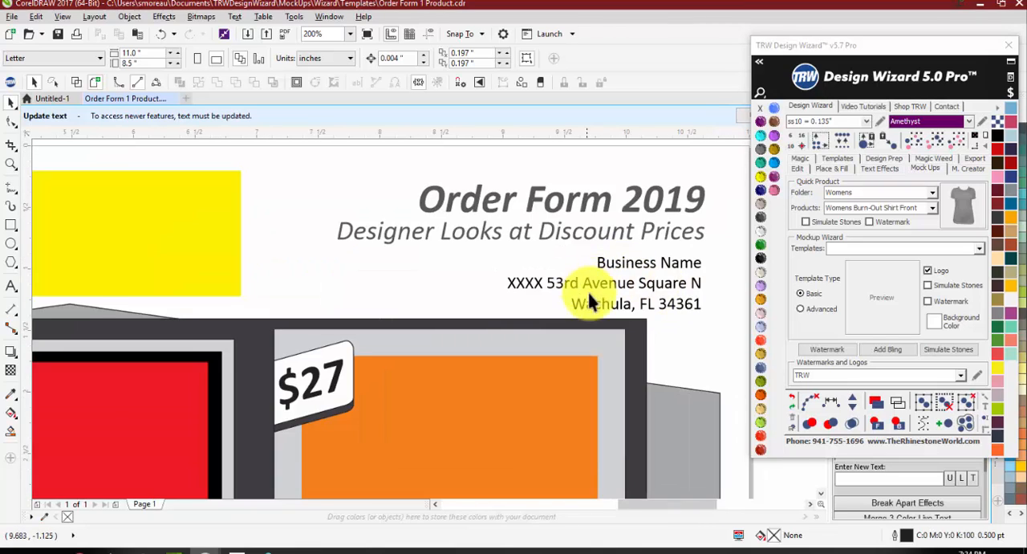
{"action": "scroll", "coordinate": [514, 277], "scroll_direction": "down", "scroll_amount": 1}
{"action": "scroll", "coordinate": [590, 280], "scroll_direction": "up", "scroll_amount": 1}
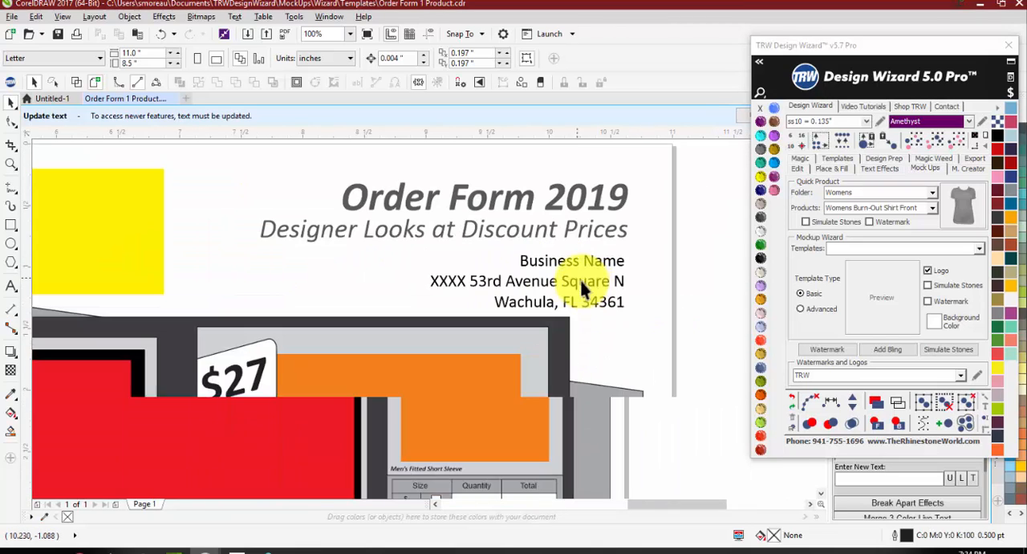
{"action": "left_click_drag", "start_coordinate": [655, 310], "coordinate": [402, 264]}
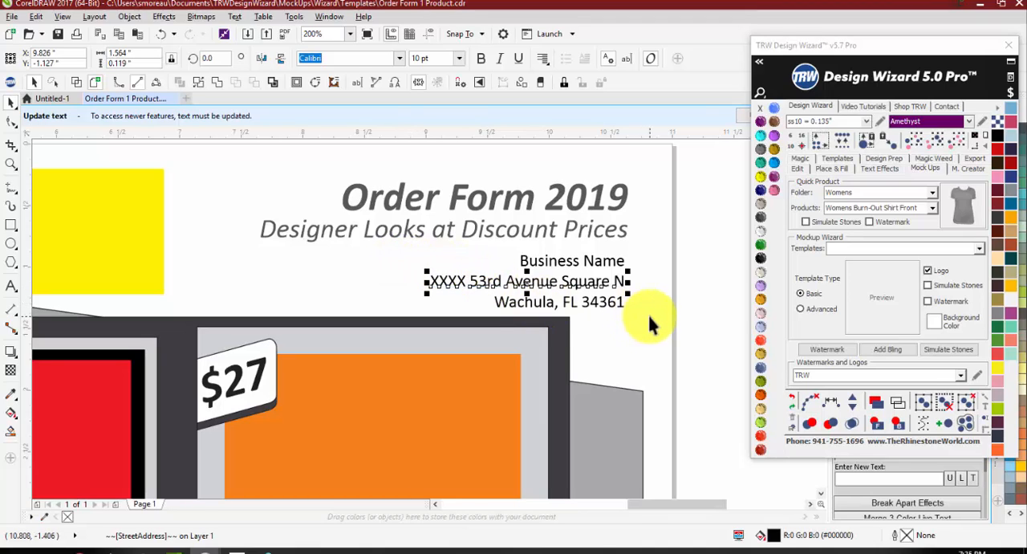
{"action": "left_click_drag", "start_coordinate": [650, 313], "coordinate": [377, 273]}
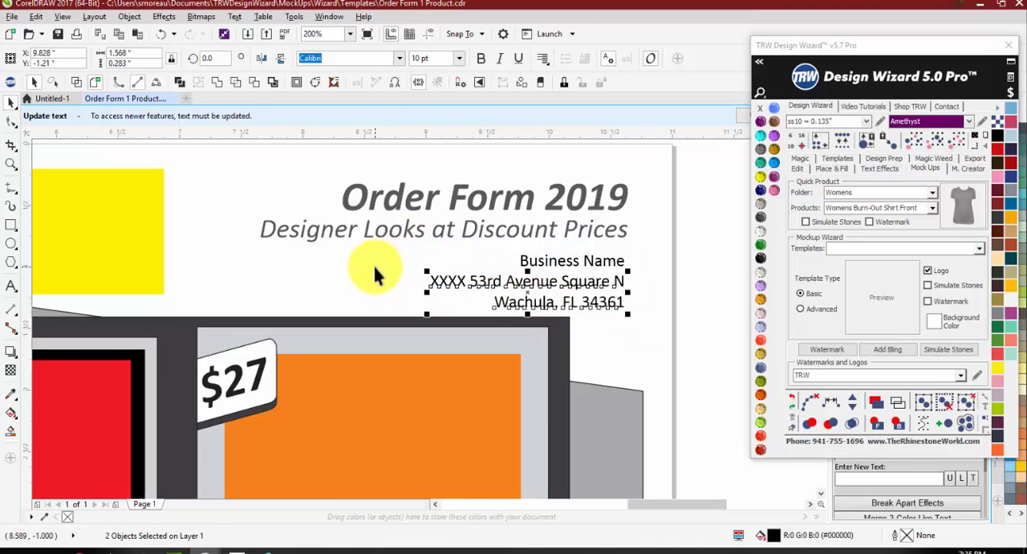
{"action": "key", "text": "Delete"}
Step: Enlarge the business name under the tagline to nearly fill the space there and set its font to Medula One
{"action": "left_click", "coordinate": [525, 263]}
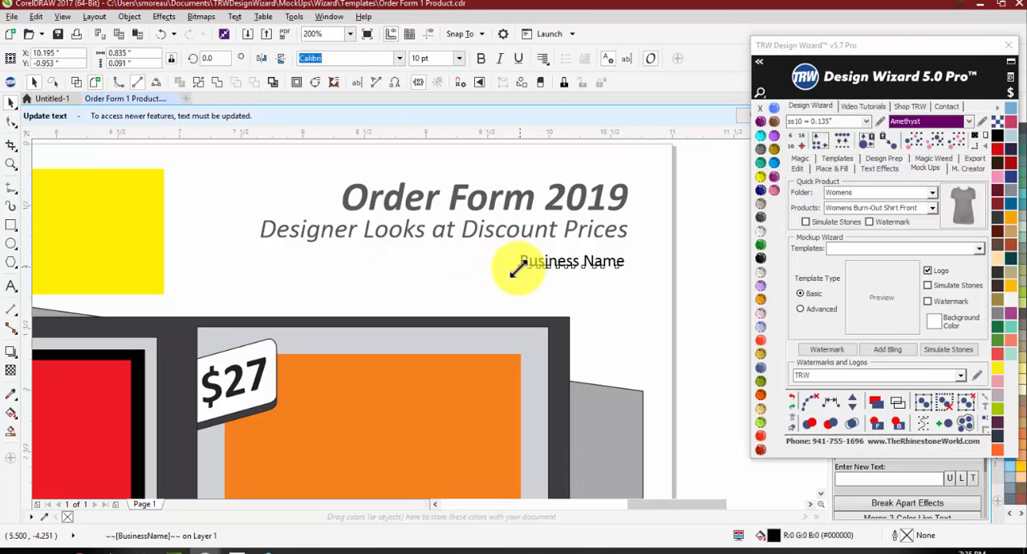
{"action": "left_click_drag", "start_coordinate": [517, 267], "coordinate": [252, 297]}
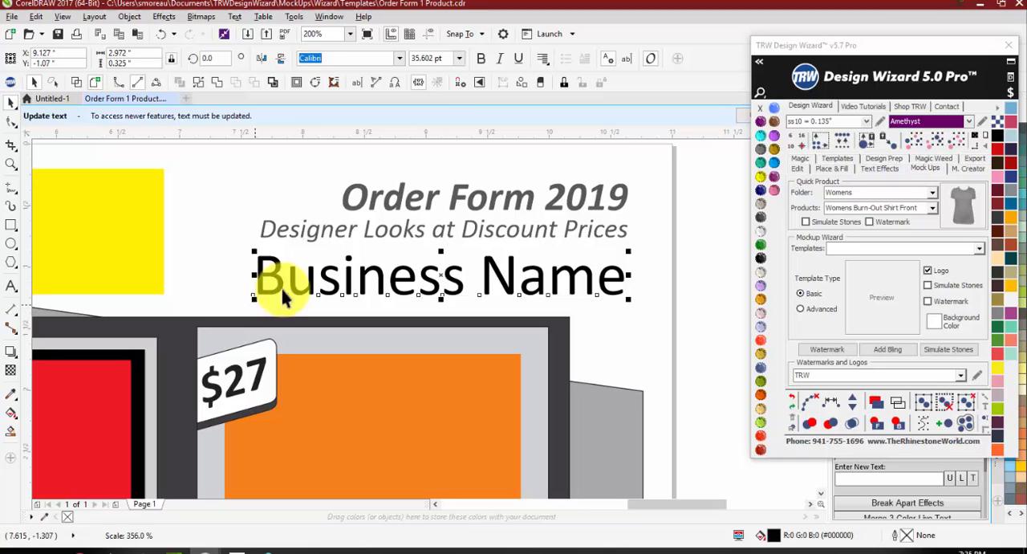
{"action": "left_click", "coordinate": [398, 60]}
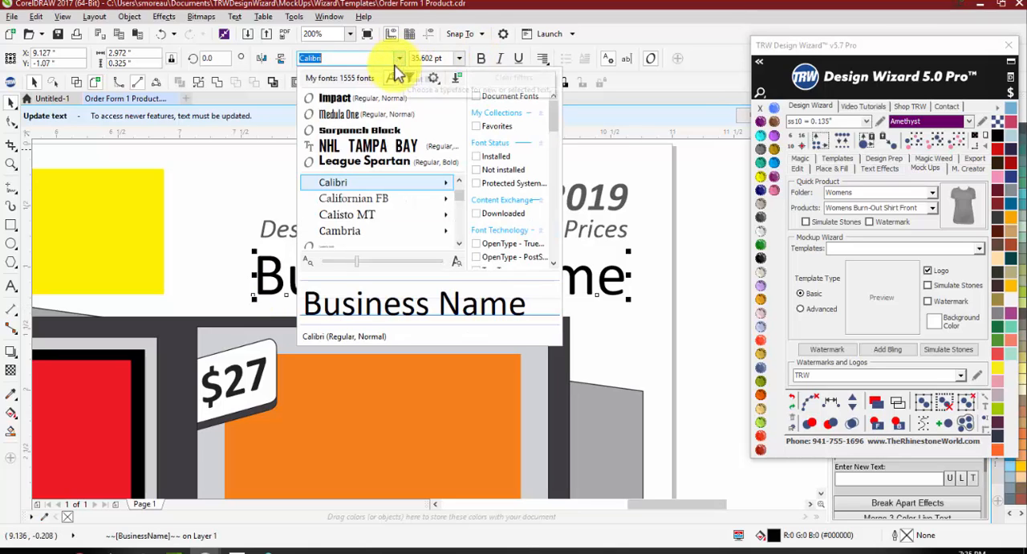
{"action": "left_click", "coordinate": [387, 110]}
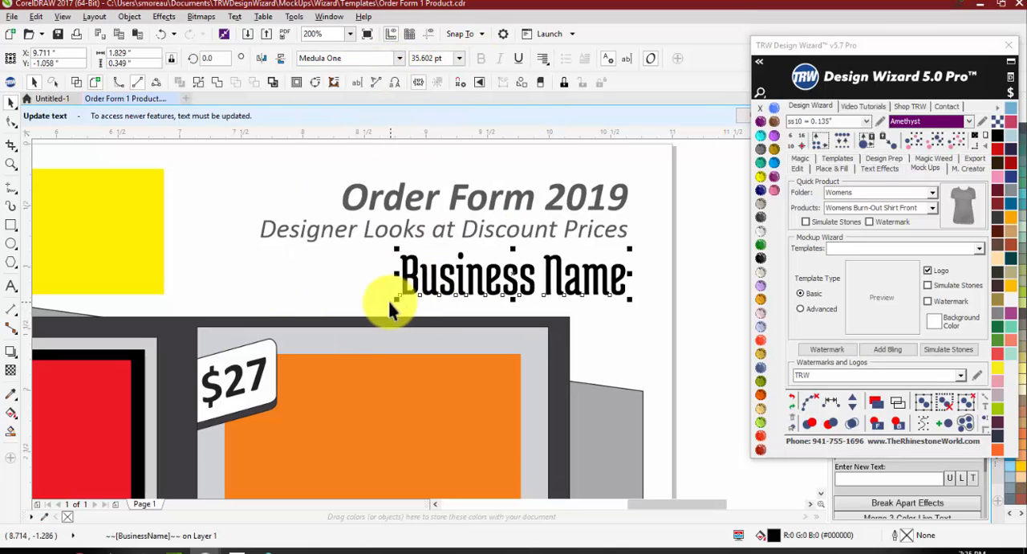
{"action": "left_click_drag", "start_coordinate": [397, 303], "coordinate": [374, 315]}
{"action": "left_click_drag", "start_coordinate": [378, 277], "coordinate": [305, 282]}
{"action": "left_click", "coordinate": [651, 228]}
{"action": "scroll", "coordinate": [578, 169], "scroll_direction": "down", "scroll_amount": 2}
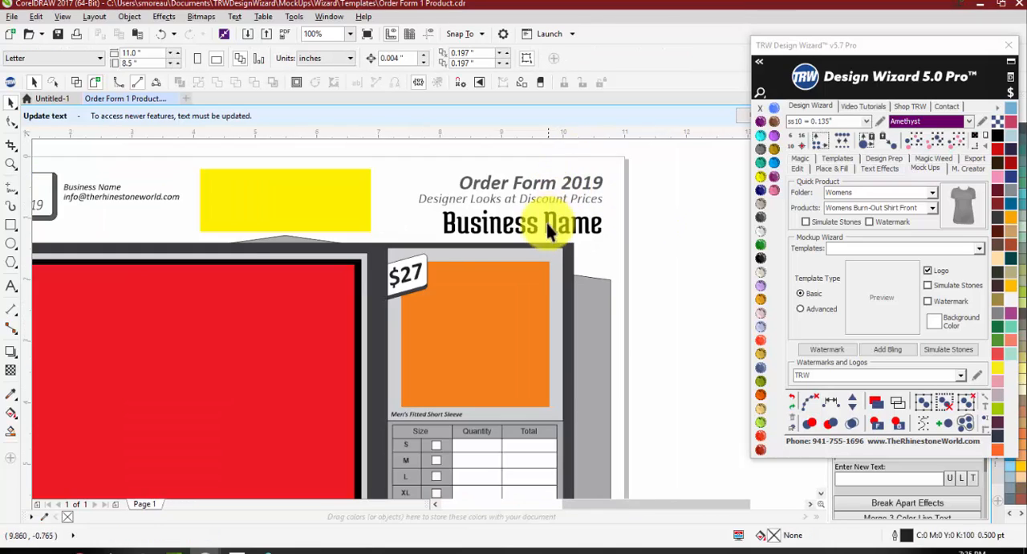
{"action": "scroll", "coordinate": [514, 276], "scroll_direction": "up", "scroll_amount": 1}
{"action": "scroll", "coordinate": [562, 284], "scroll_direction": "down", "scroll_amount": 1}
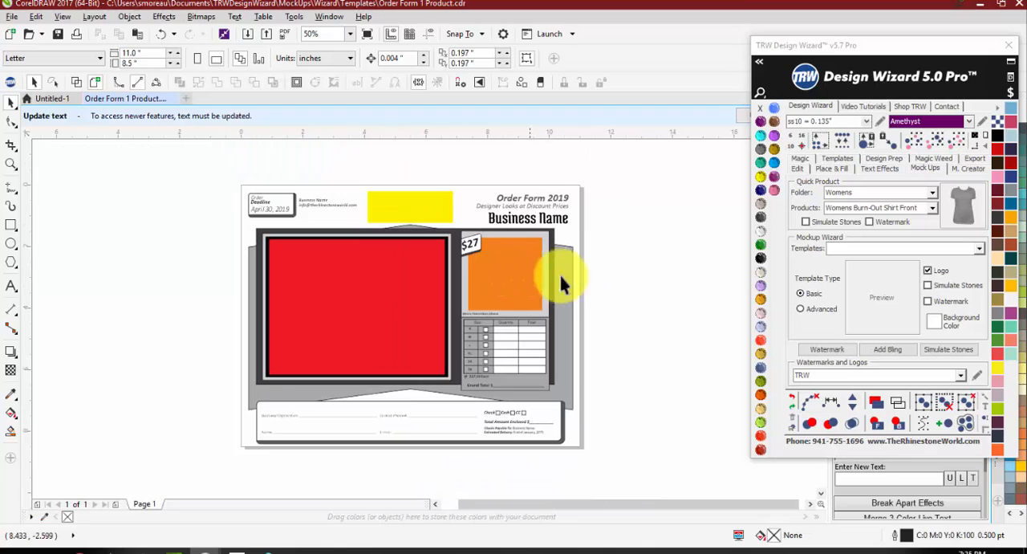
Step: Fill the gray background shapes with navy blue and the dark frame behind the product panels with light gray
{"action": "left_click", "coordinate": [564, 286]}
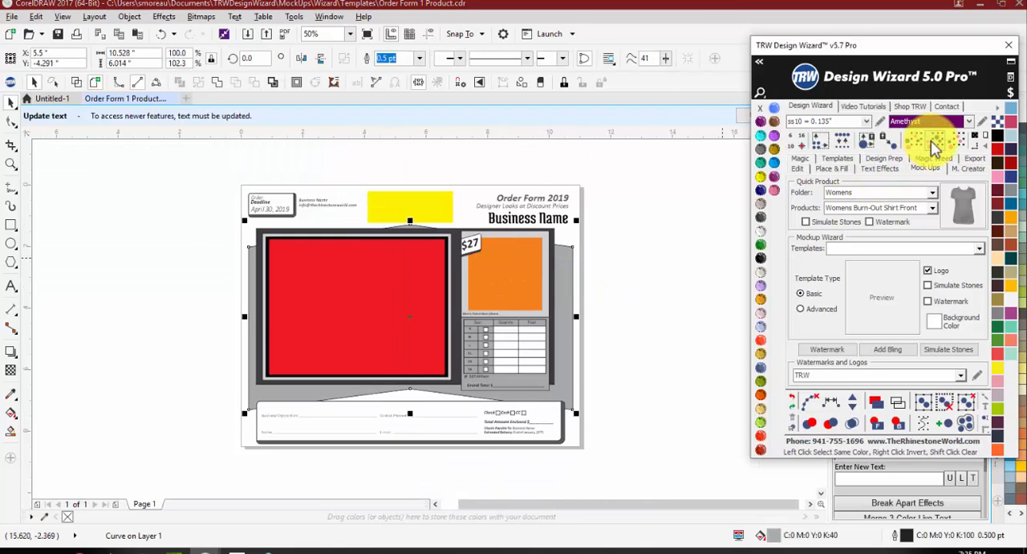
{"action": "left_click", "coordinate": [1006, 178]}
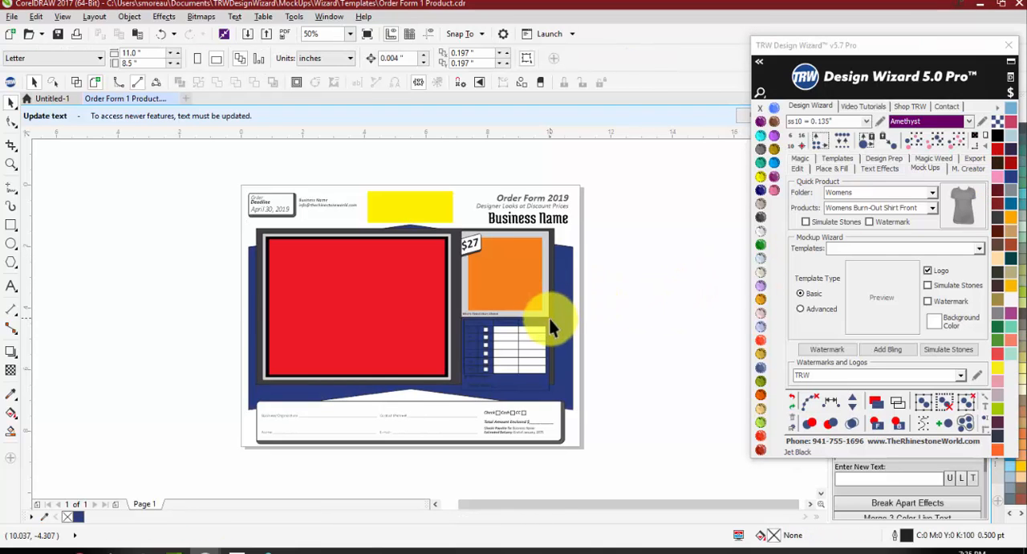
{"action": "scroll", "coordinate": [551, 310], "scroll_direction": "up", "scroll_amount": 1}
{"action": "left_click", "coordinate": [554, 303]}
{"action": "left_click", "coordinate": [948, 142]}
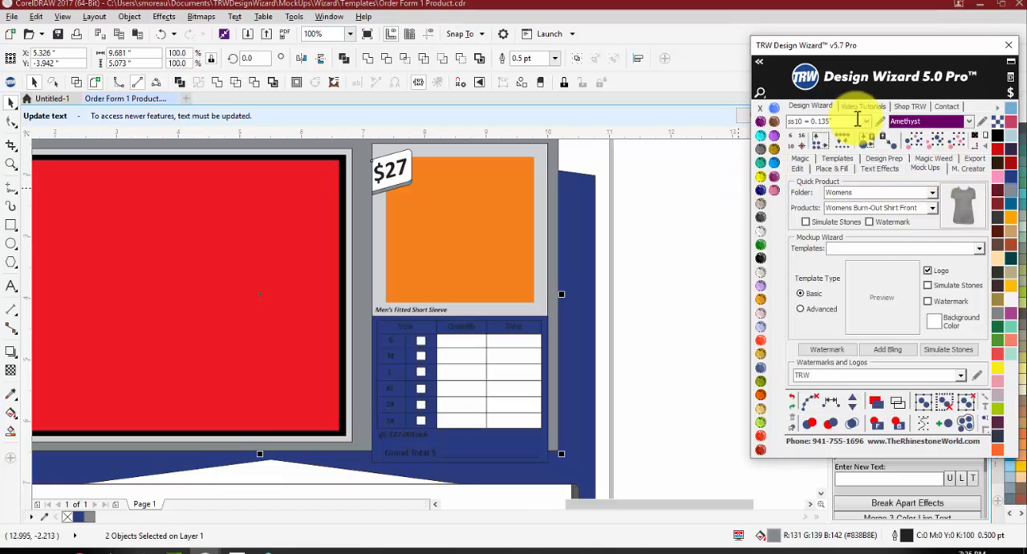
{"action": "left_click_drag", "start_coordinate": [883, 45], "coordinate": [746, 44]}
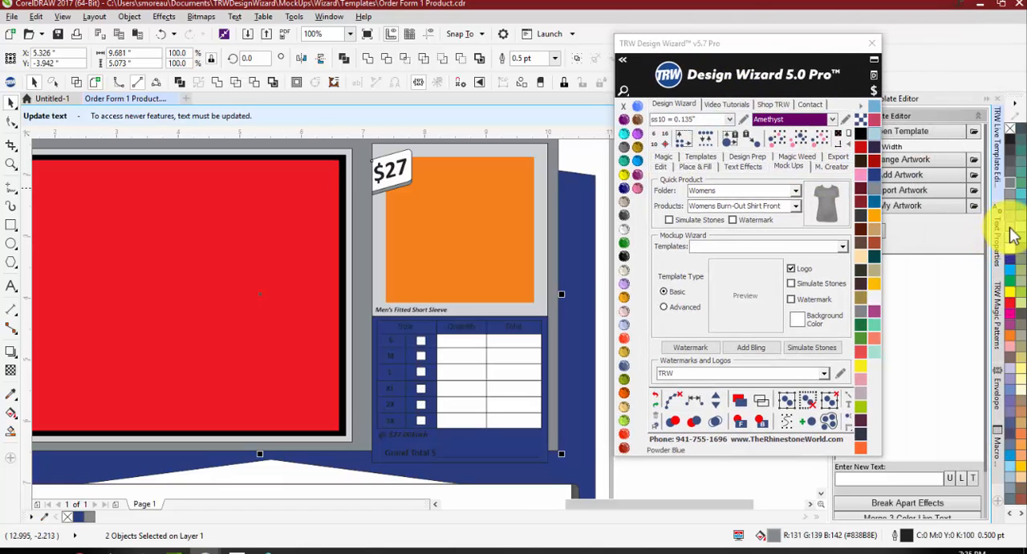
{"action": "scroll", "coordinate": [588, 251], "scroll_direction": "down", "scroll_amount": 1}
Step: Fill the inner frame around the red design placeholder with navy blue and remove its outline
{"action": "left_click", "coordinate": [283, 205]}
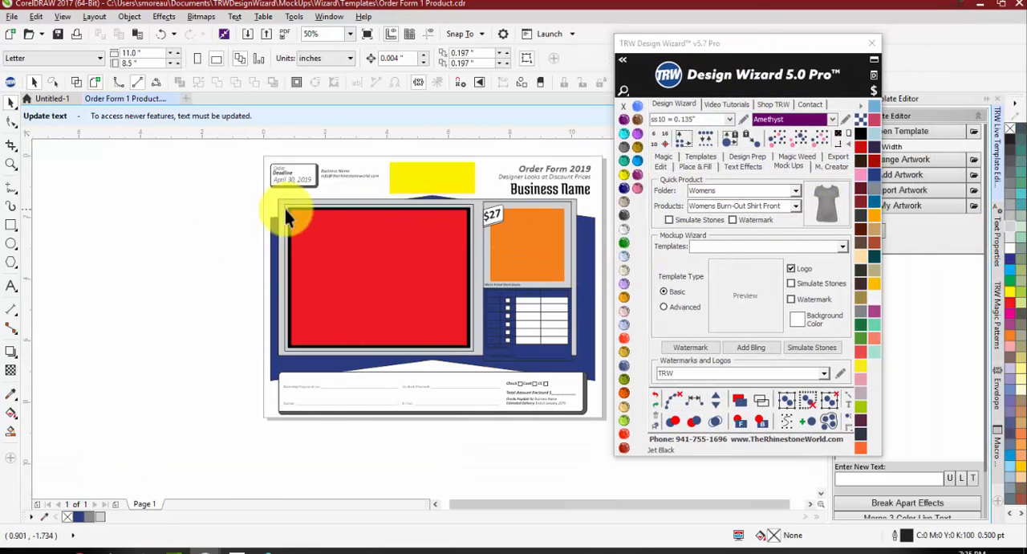
{"action": "scroll", "coordinate": [282, 203], "scroll_direction": "up", "scroll_amount": 2}
{"action": "key", "text": "ctrl+z"}
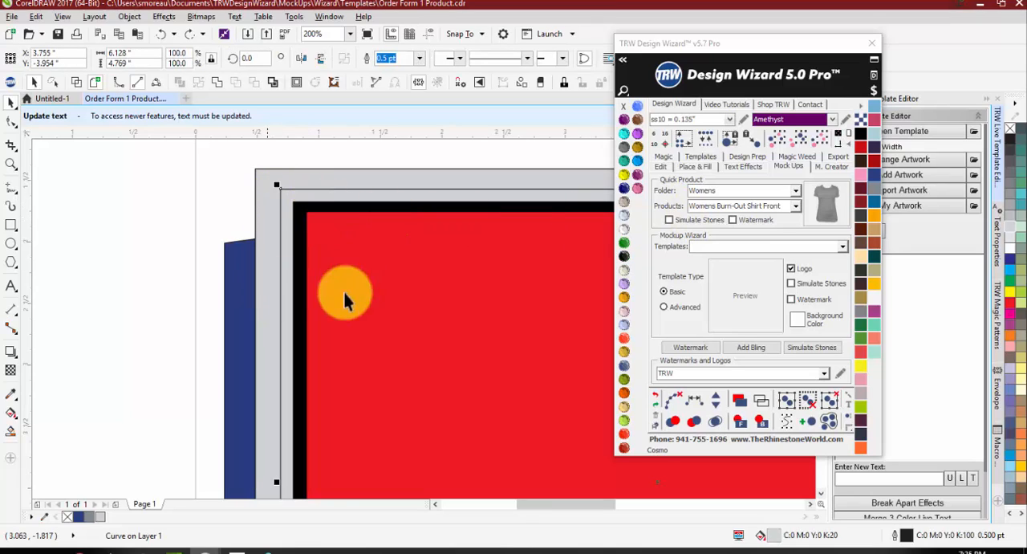
{"action": "left_click", "coordinate": [874, 175]}
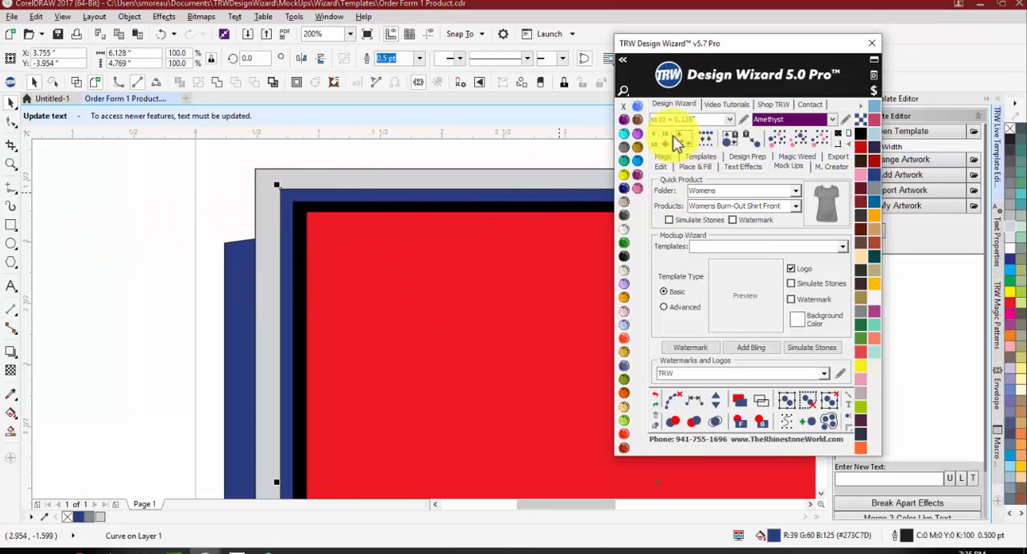
{"action": "right_click", "coordinate": [623, 105]}
{"action": "scroll", "coordinate": [164, 201], "scroll_direction": "down", "scroll_amount": 1}
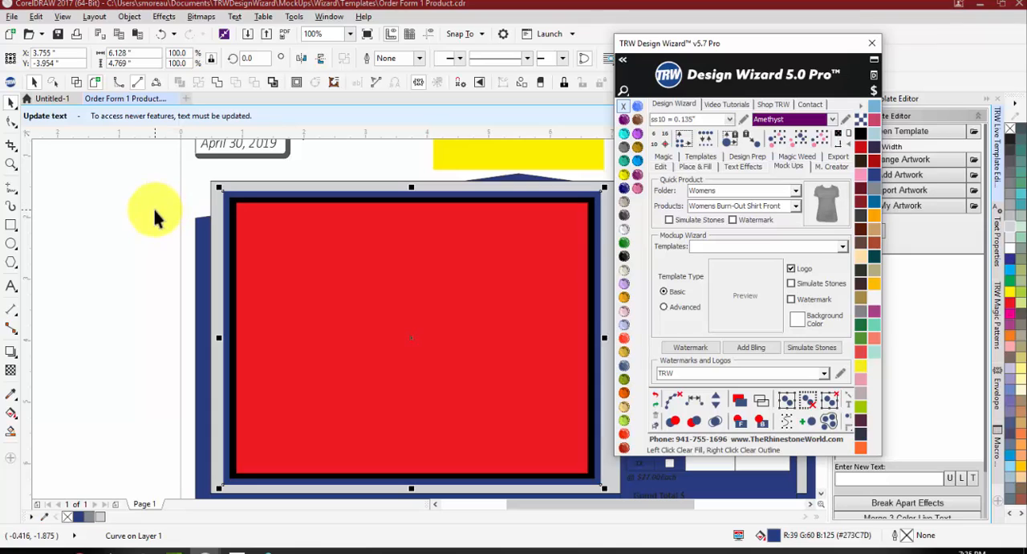
{"action": "left_click", "coordinate": [152, 211]}
{"action": "scroll", "coordinate": [348, 277], "scroll_direction": "down", "scroll_amount": 1}
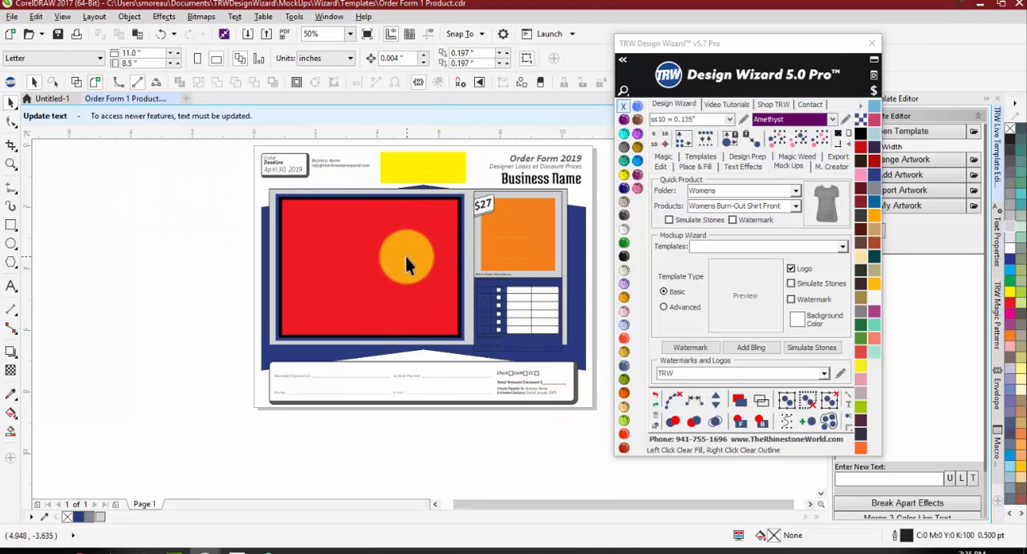
Step: Try moving the red design placeholder toward the left side of the page and undo the moves
{"action": "left_click_drag", "start_coordinate": [393, 257], "coordinate": [310, 272]}
{"action": "key", "text": "ctrl+z"}
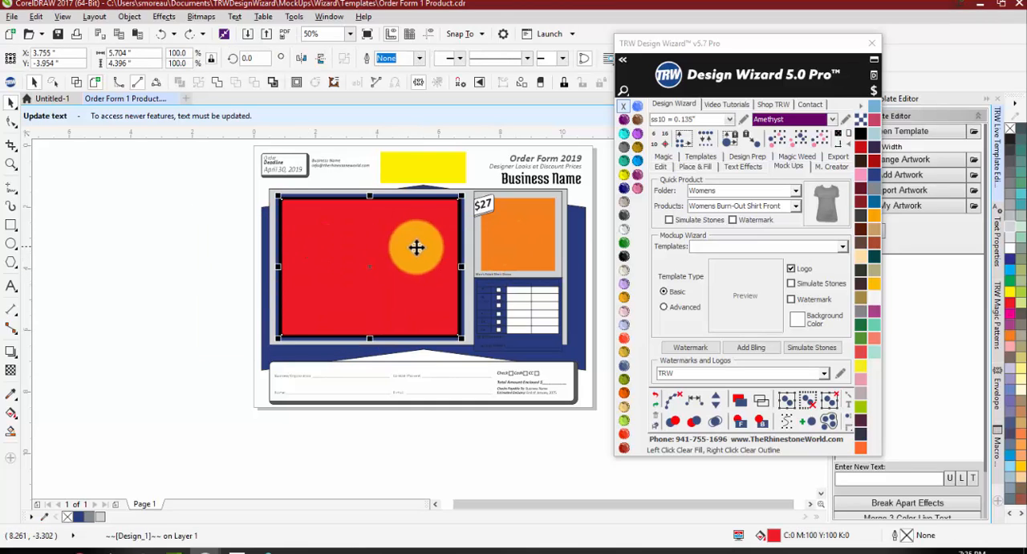
{"action": "left_click_drag", "start_coordinate": [417, 248], "coordinate": [279, 262]}
{"action": "key", "text": "ctrl+z"}
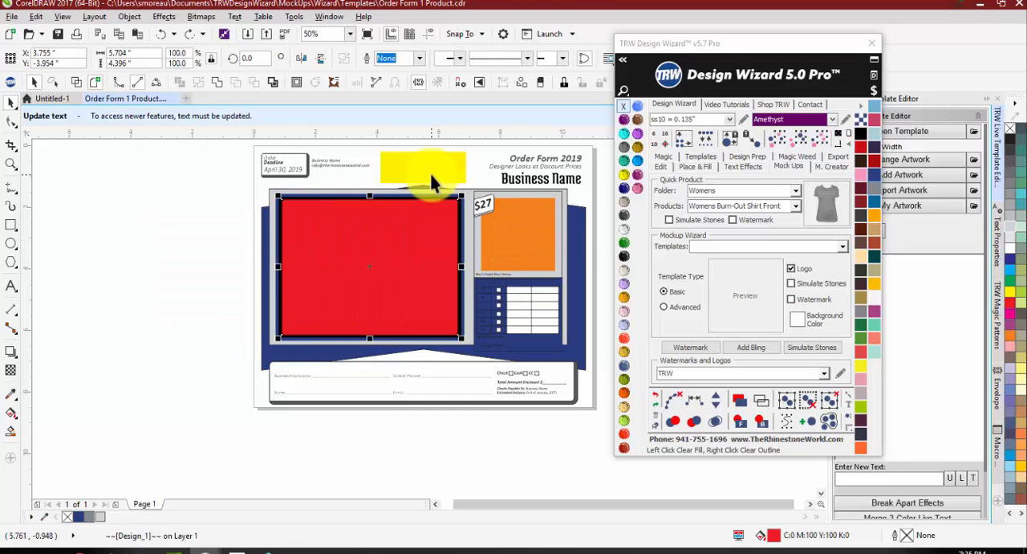
{"action": "scroll", "coordinate": [426, 225], "scroll_direction": "down", "scroll_amount": 1}
{"action": "scroll", "coordinate": [443, 212], "scroll_direction": "up", "scroll_amount": 1}
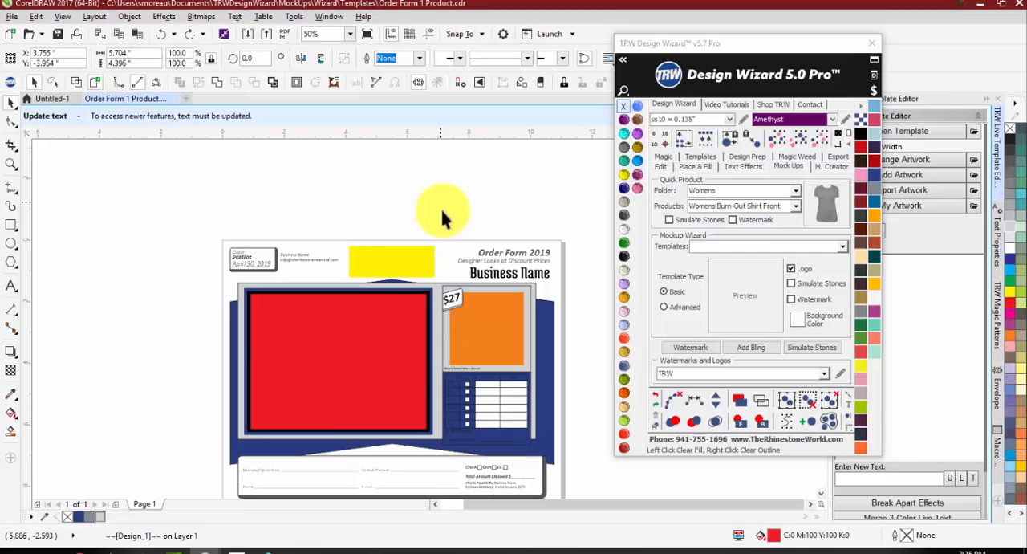
Step: Move the yellow logo placeholder off the page's left edge and shift the deadline box, business name and e-mail to the header's middle
{"action": "left_click", "coordinate": [391, 262]}
{"action": "scroll", "coordinate": [390, 261], "scroll_direction": "up", "scroll_amount": 1}
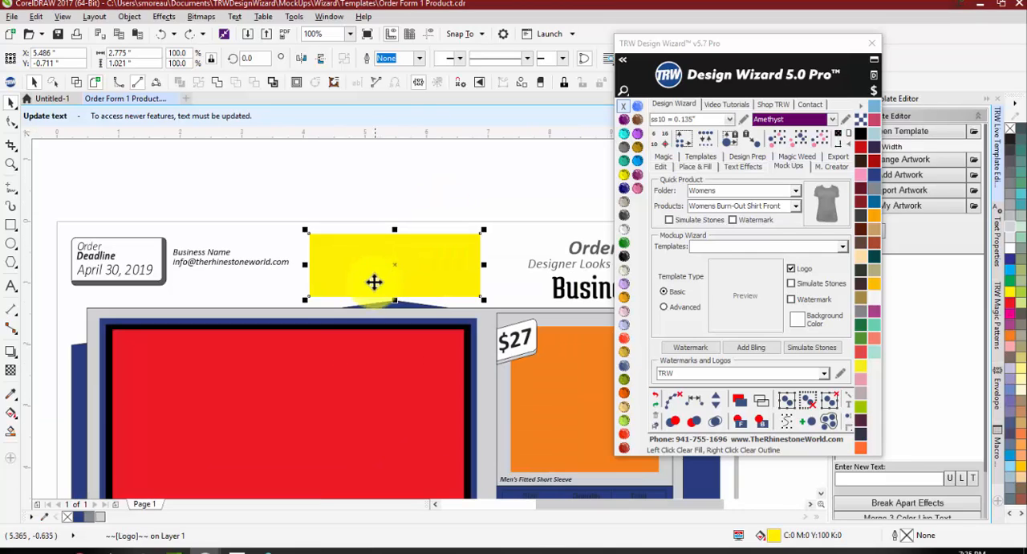
{"action": "scroll", "coordinate": [305, 301], "scroll_direction": "down", "scroll_amount": 1}
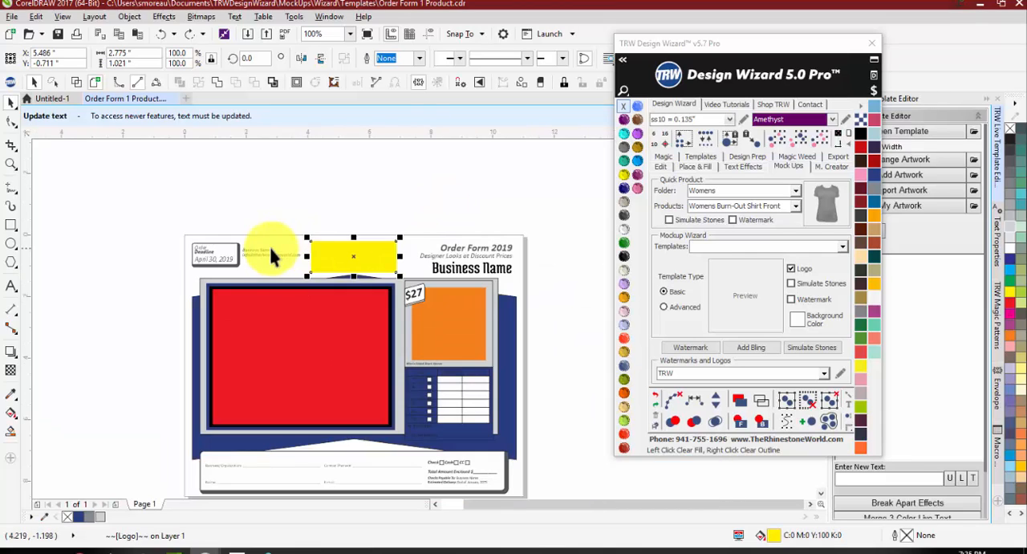
{"action": "scroll", "coordinate": [271, 253], "scroll_direction": "up", "scroll_amount": 1}
{"action": "scroll", "coordinate": [327, 255], "scroll_direction": "down", "scroll_amount": 1}
{"action": "left_click_drag", "start_coordinate": [385, 261], "coordinate": [178, 281]}
{"action": "left_click_drag", "start_coordinate": [211, 199], "coordinate": [362, 300]}
{"action": "left_click_drag", "start_coordinate": [252, 261], "coordinate": [361, 269]}
{"action": "left_click", "coordinate": [377, 203]}
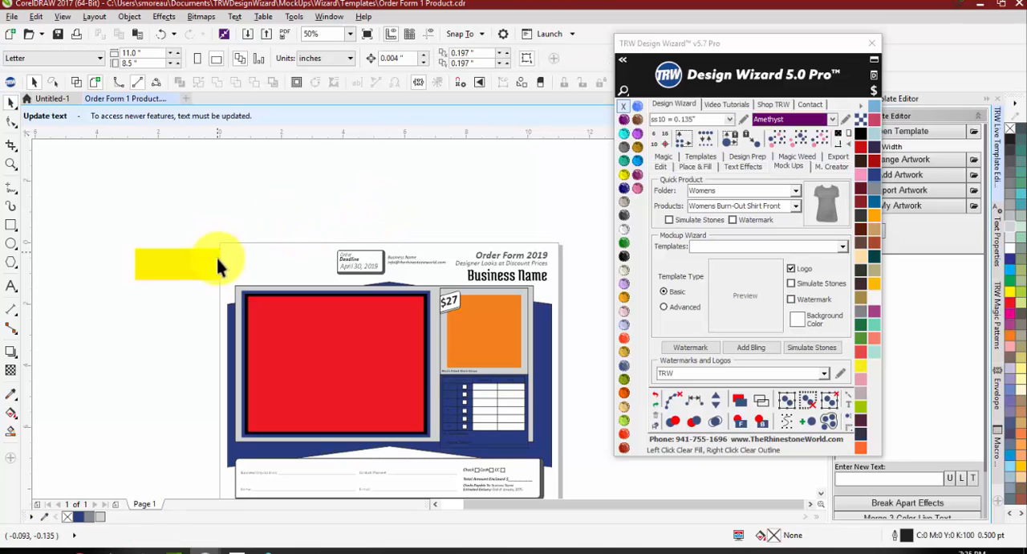
Step: Try placing the yellow logo placeholder at the left end of the header and undo the moves of the header elements
{"action": "left_click_drag", "start_coordinate": [205, 269], "coordinate": [308, 267]}
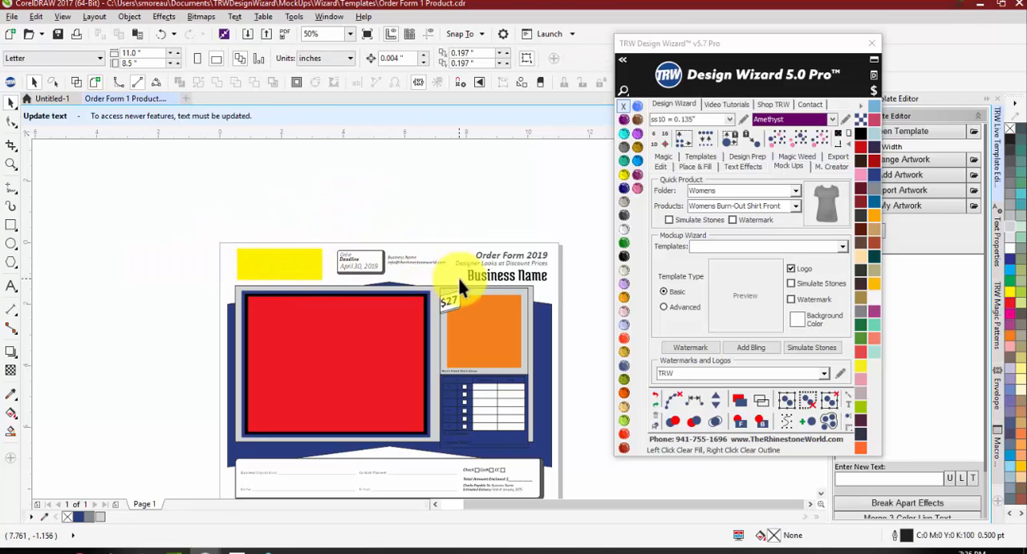
{"action": "left_click_drag", "start_coordinate": [316, 214], "coordinate": [455, 294]}
{"action": "key", "text": "ctrl+z"}
{"action": "key", "text": "ctrl+z"}
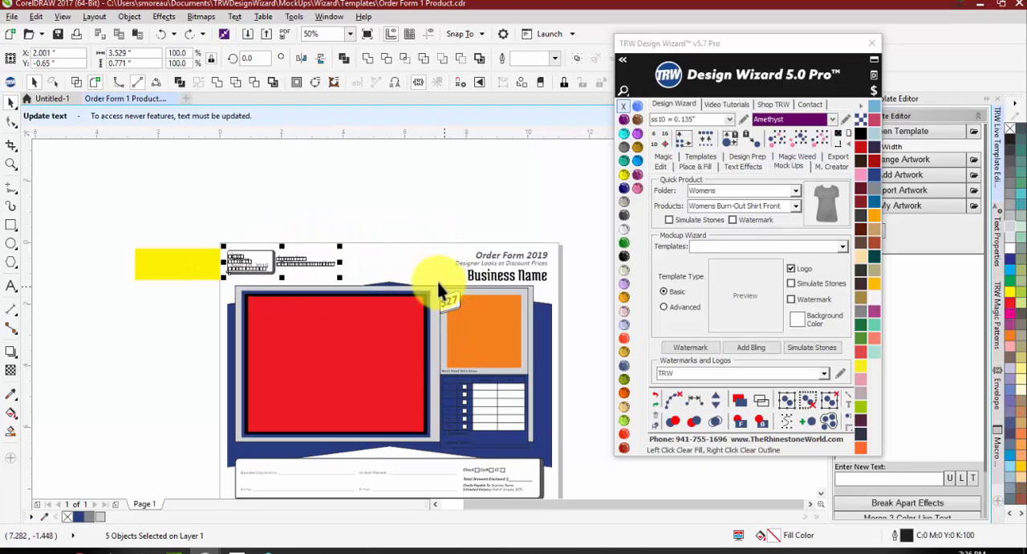
{"action": "key", "text": "ctrl+z"}
{"action": "left_click", "coordinate": [388, 255]}
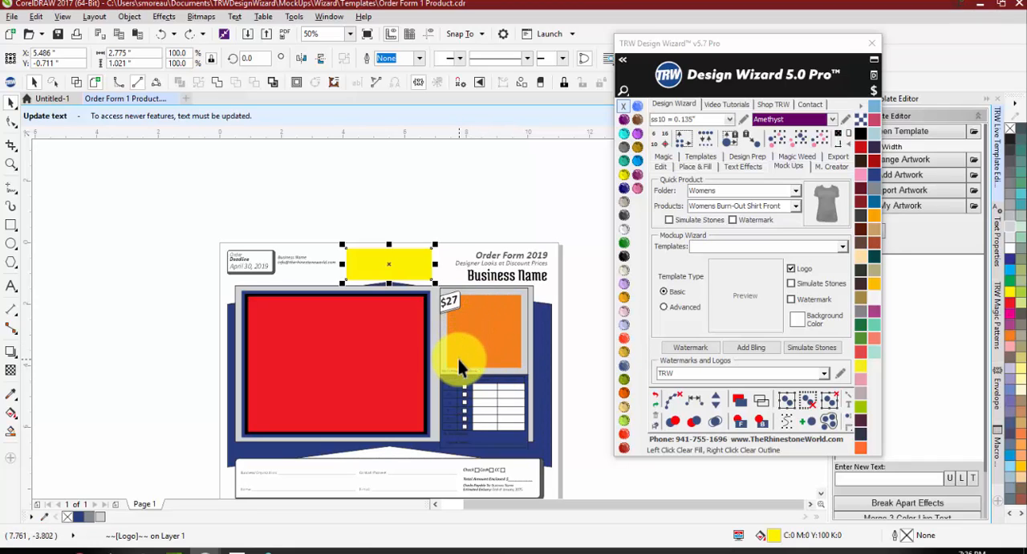
{"action": "left_click", "coordinate": [571, 306]}
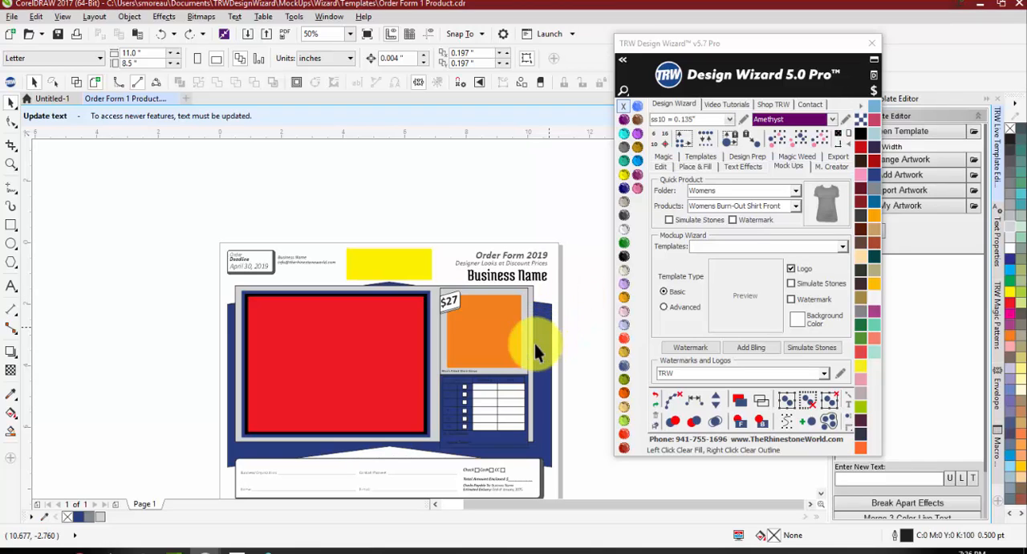
Step: Try filling the entire size and price group with orange and undo the fill
{"action": "scroll", "coordinate": [484, 465], "scroll_direction": "up", "scroll_amount": 3}
{"action": "left_click", "coordinate": [481, 411]}
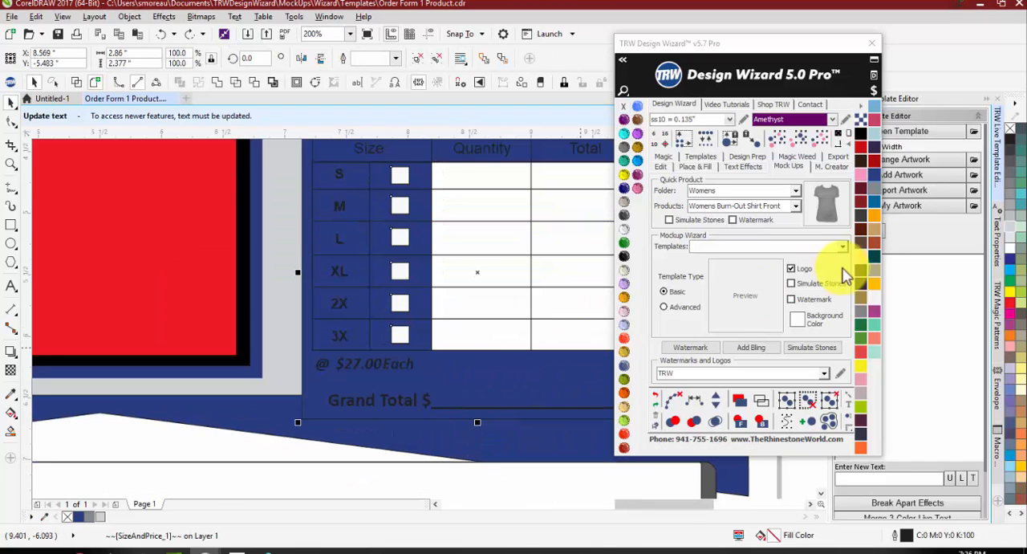
{"action": "left_click", "coordinate": [874, 215]}
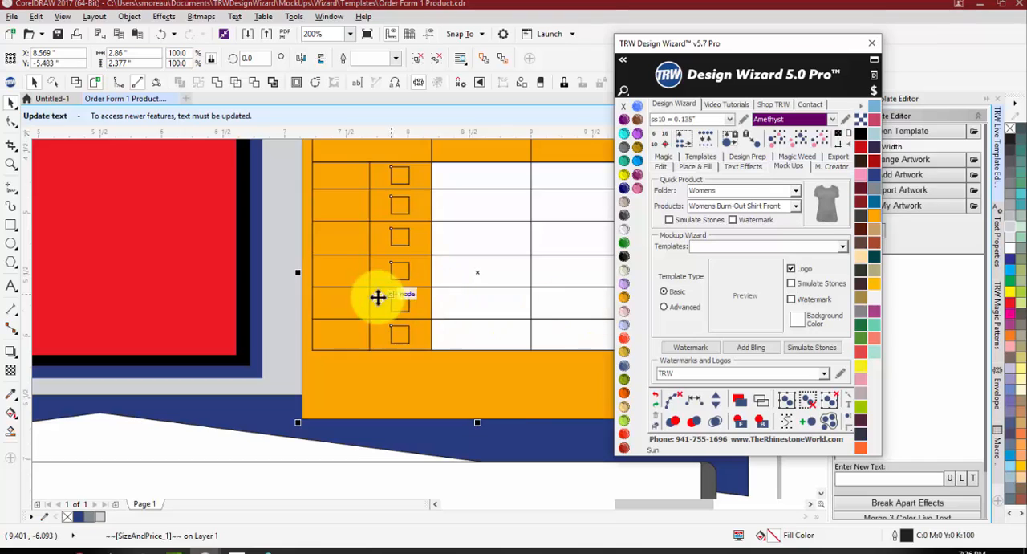
{"action": "scroll", "coordinate": [376, 295], "scroll_direction": "down", "scroll_amount": 1}
{"action": "left_click", "coordinate": [587, 197]}
{"action": "key", "text": "ctrl+z"}
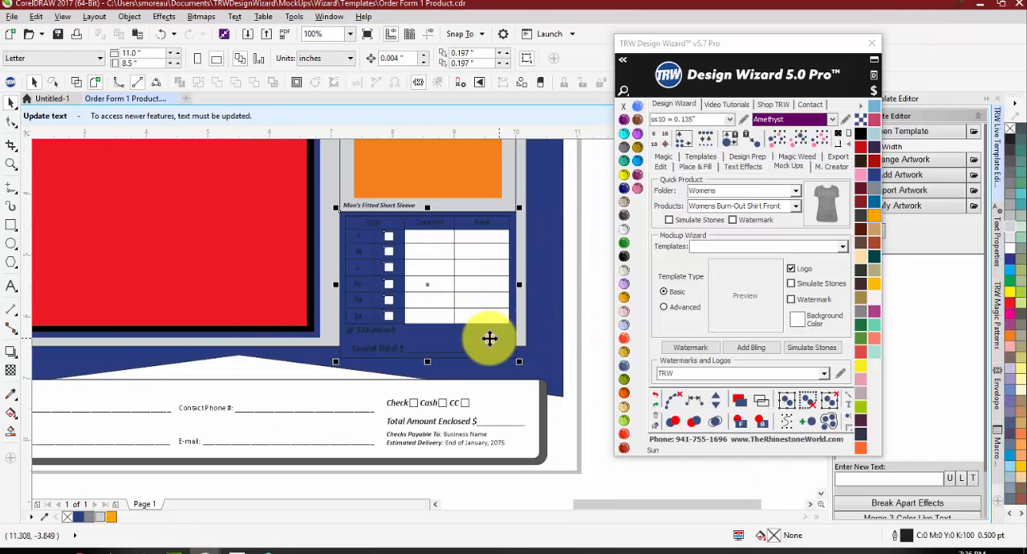
Step: Fill only the background shape of the size and price table with orange (#FAA400) and save the template
{"action": "left_click", "coordinate": [485, 338], "text": "ctrl"}
{"action": "left_click", "coordinate": [874, 215]}
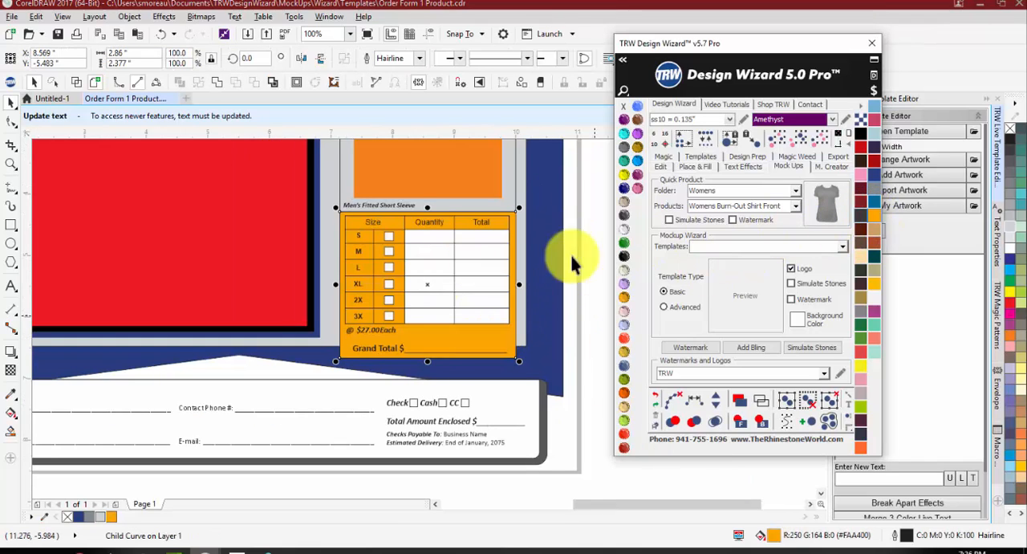
{"action": "scroll", "coordinate": [477, 341], "scroll_direction": "down", "scroll_amount": 1}
{"action": "left_click", "coordinate": [488, 398]}
{"action": "scroll", "coordinate": [369, 273], "scroll_direction": "up", "scroll_amount": 2}
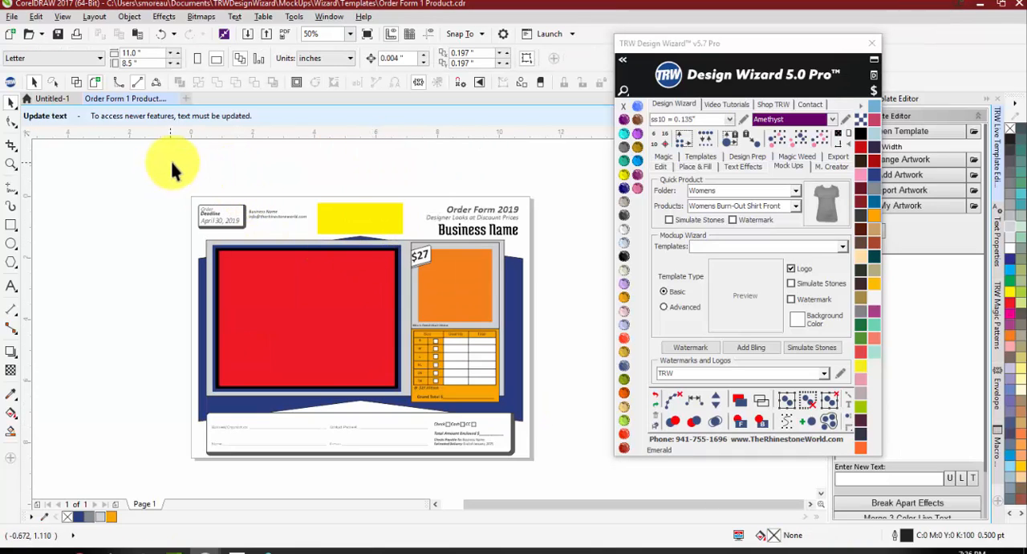
{"action": "left_click", "coordinate": [59, 34]}
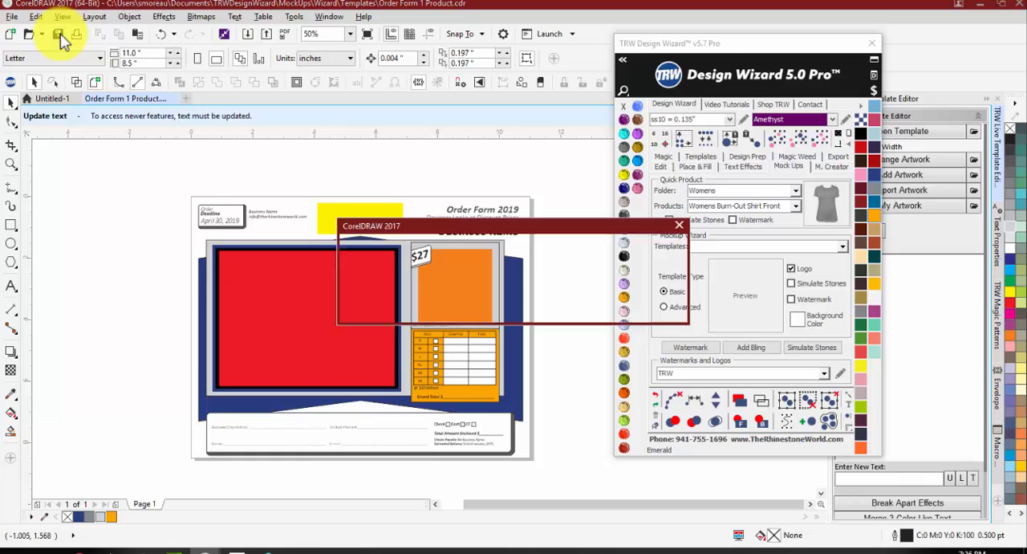
{"action": "left_click", "coordinate": [602, 309]}
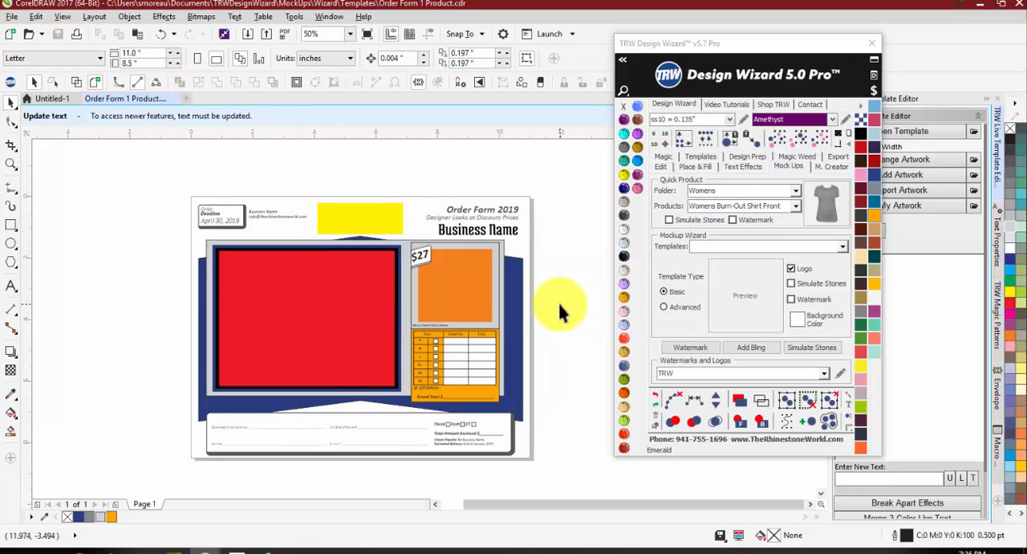
Step: Select the first Pirates soccer design on page 1 of Untitled-1 and choose the MockUp 1 Product template
{"action": "left_click", "coordinate": [63, 96]}
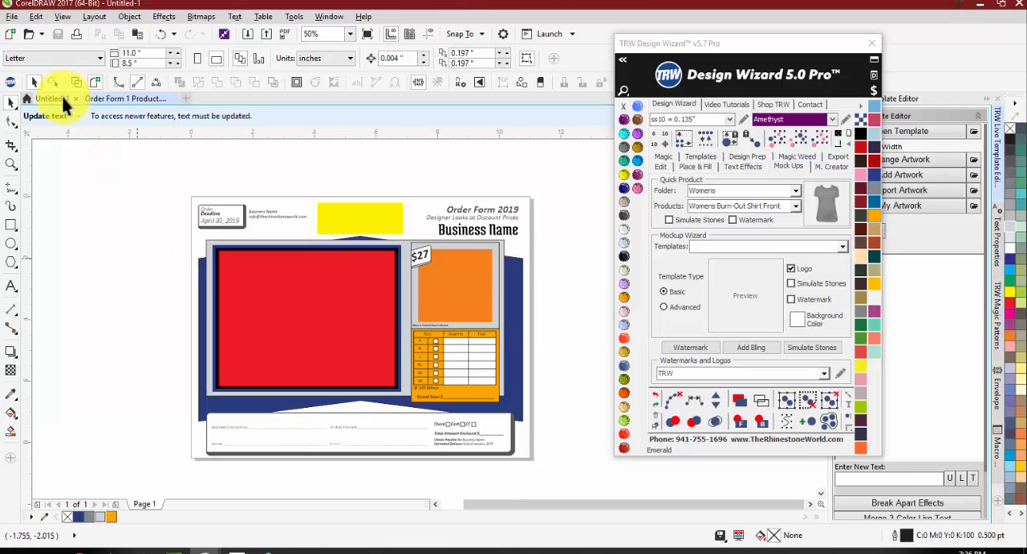
{"action": "left_click", "coordinate": [145, 504]}
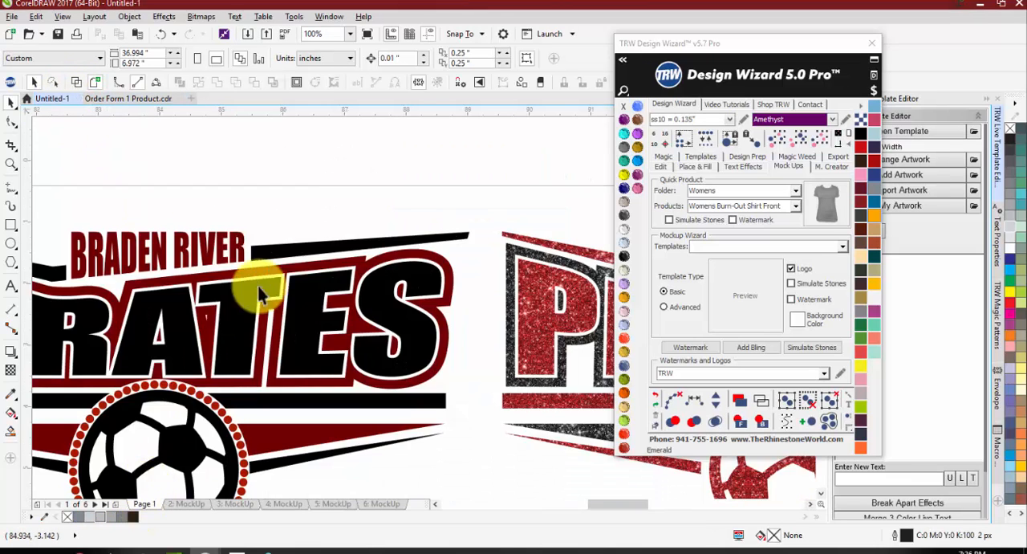
{"action": "scroll", "coordinate": [258, 286], "scroll_direction": "down", "scroll_amount": 2}
{"action": "scroll", "coordinate": [179, 284], "scroll_direction": "up", "scroll_amount": 1}
{"action": "left_click_drag", "start_coordinate": [107, 217], "coordinate": [532, 423]}
{"action": "left_click", "coordinate": [842, 246]}
{"action": "left_click", "coordinate": [797, 267]}
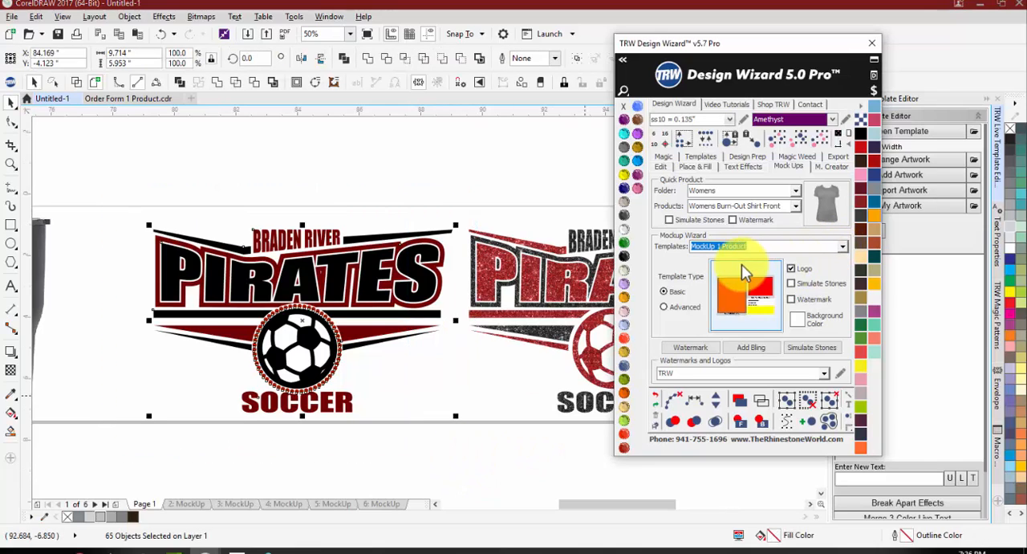
Step: Generate the mockup with the Mens_T-Shirt_Front product from the Mens folder, using the first Pirates soccer design
{"action": "left_click", "coordinate": [746, 313]}
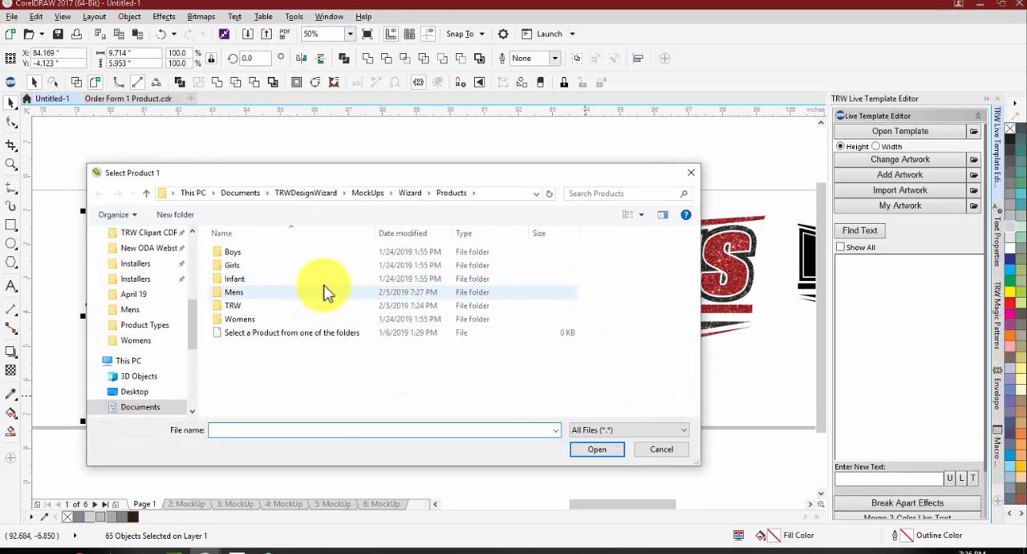
{"action": "double_click", "coordinate": [318, 292]}
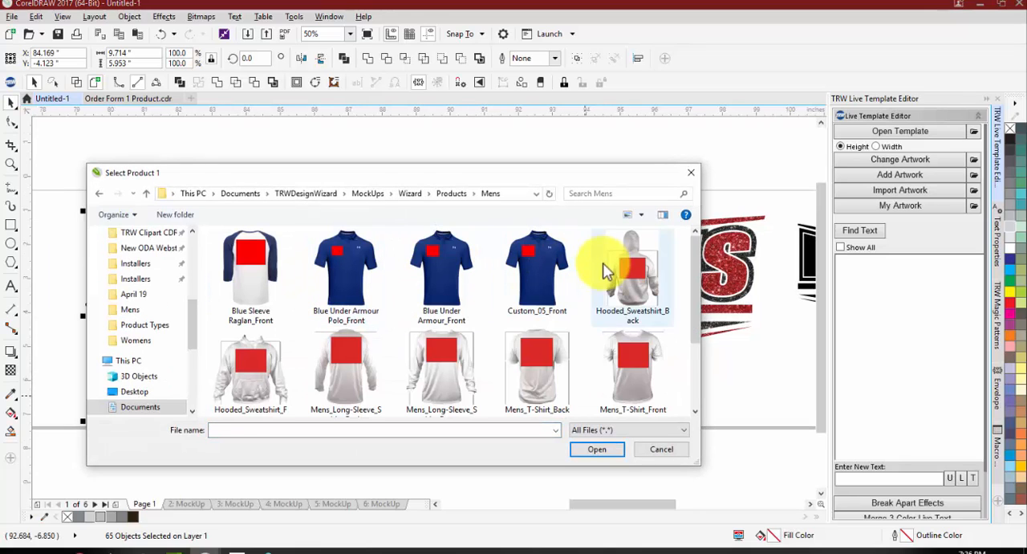
{"action": "double_click", "coordinate": [623, 362]}
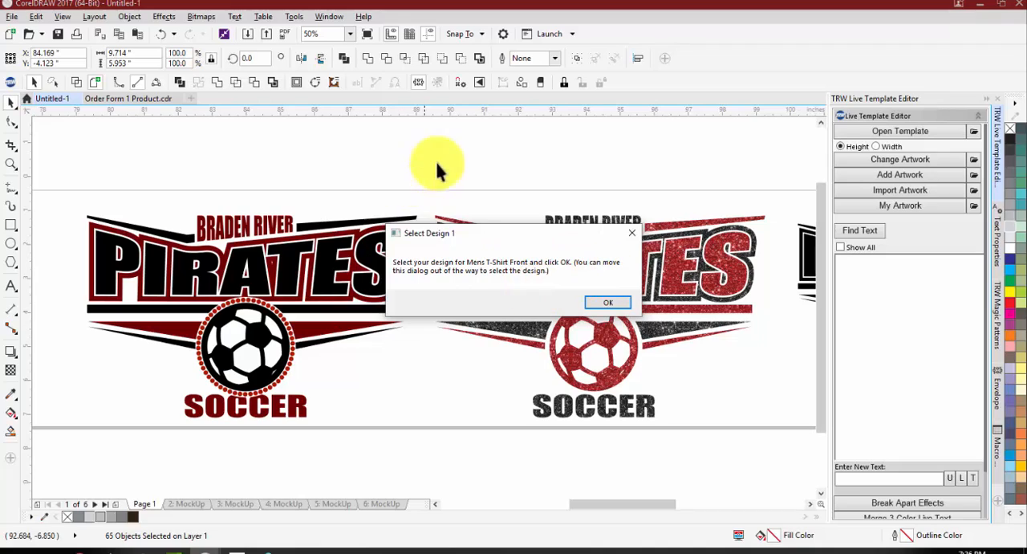
{"action": "left_click_drag", "start_coordinate": [478, 157], "coordinate": [37, 452]}
{"action": "left_click", "coordinate": [608, 303]}
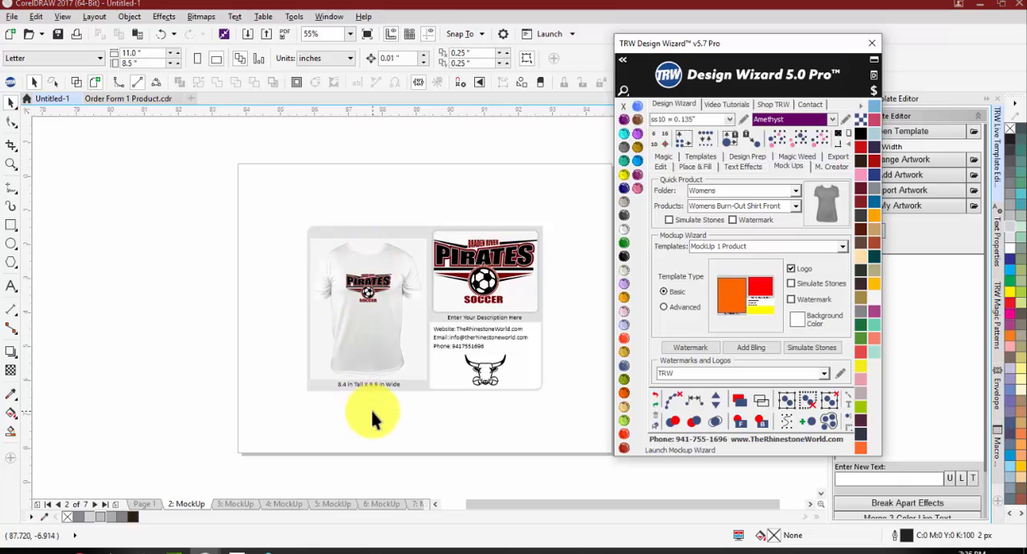
Step: Choose the Order Form 1 Product template for the Mockup Wizard and return to the Pirates soccer design on page 1
{"action": "left_click", "coordinate": [845, 248]}
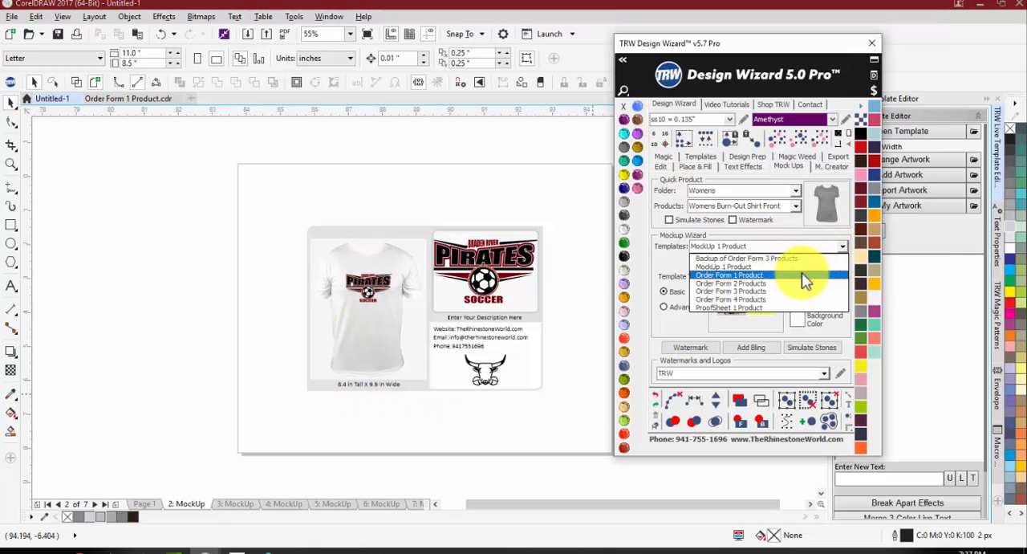
{"action": "left_click", "coordinate": [805, 280]}
{"action": "scroll", "coordinate": [498, 374], "scroll_direction": "up", "scroll_amount": 4}
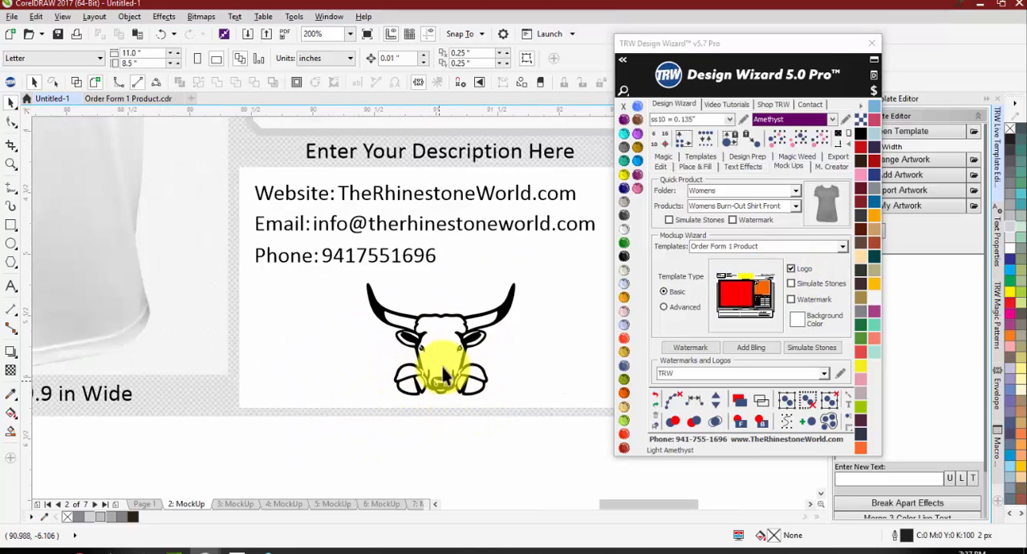
{"action": "scroll", "coordinate": [413, 371], "scroll_direction": "down", "scroll_amount": 3}
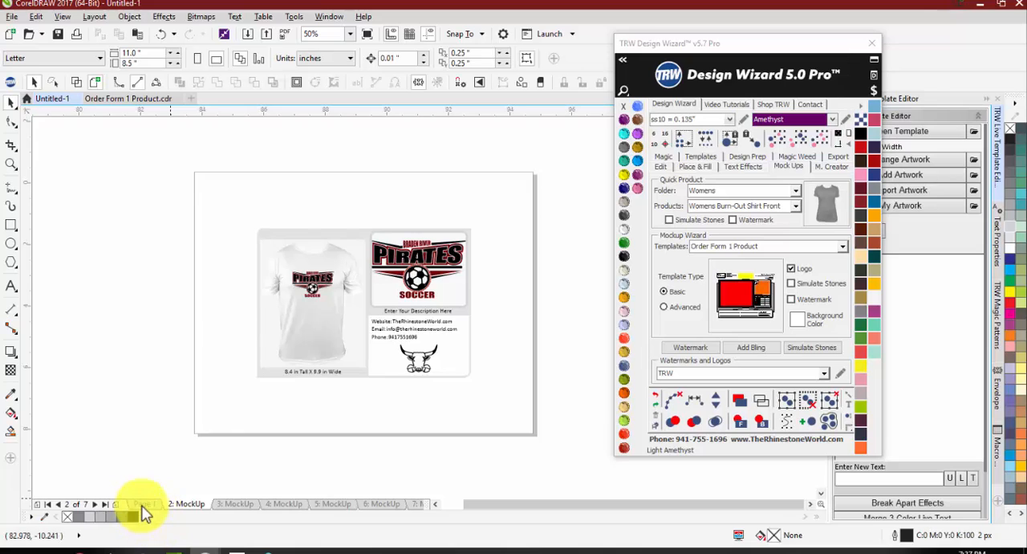
{"action": "left_click", "coordinate": [142, 504]}
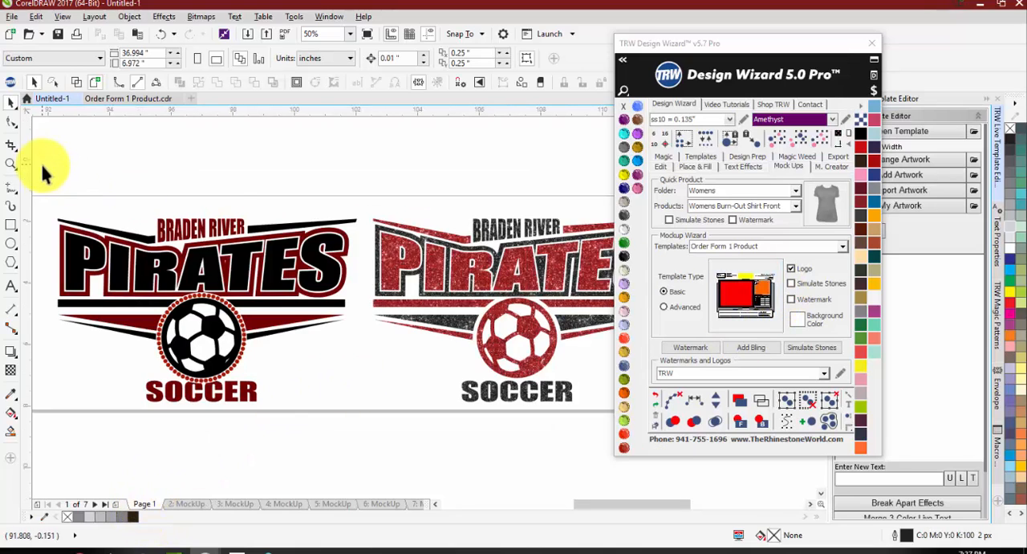
{"action": "left_click_drag", "start_coordinate": [41, 166], "coordinate": [381, 444]}
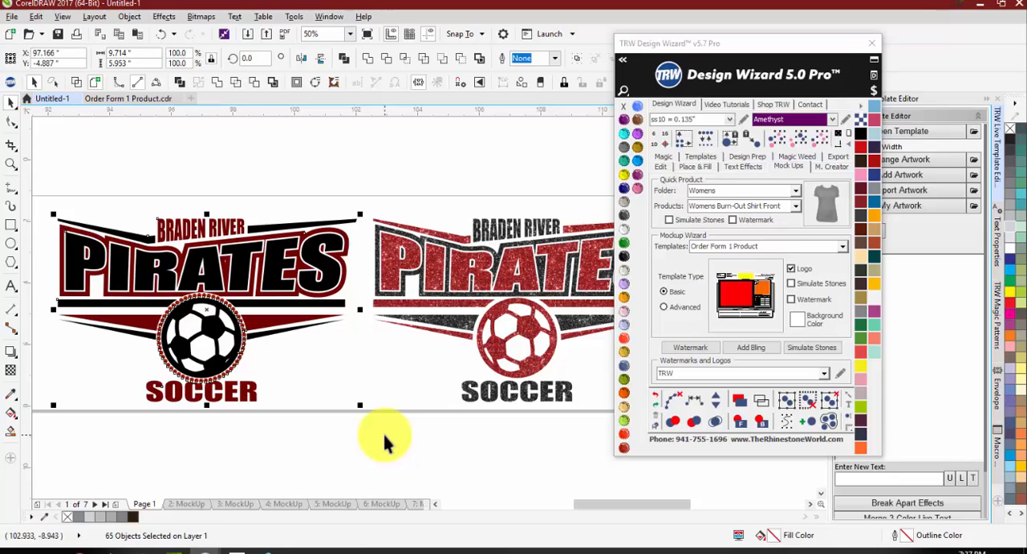
{"action": "left_click", "coordinate": [382, 430]}
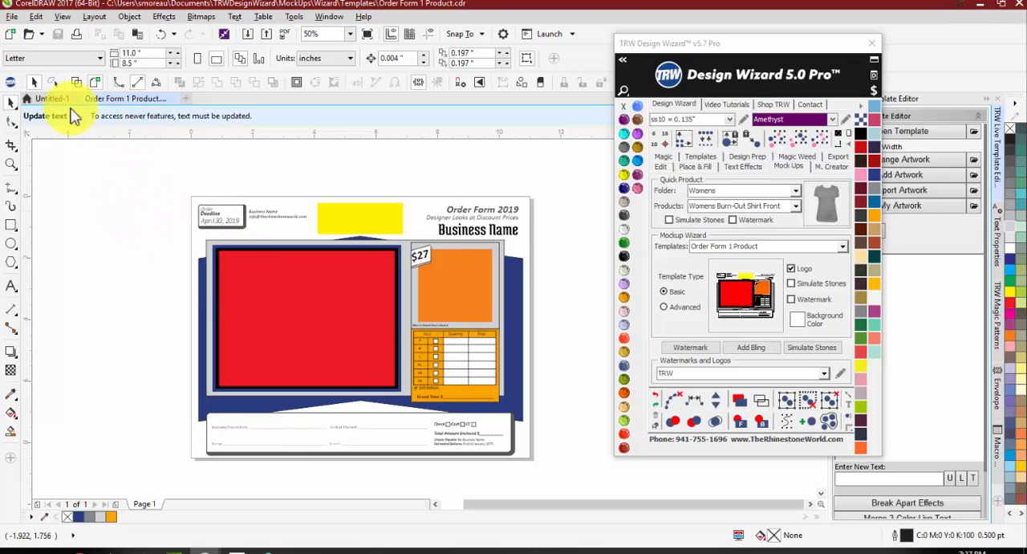
Step: Look through the Womens products under Quick Product and switch the product folder to Infant
{"action": "left_click", "coordinate": [795, 193]}
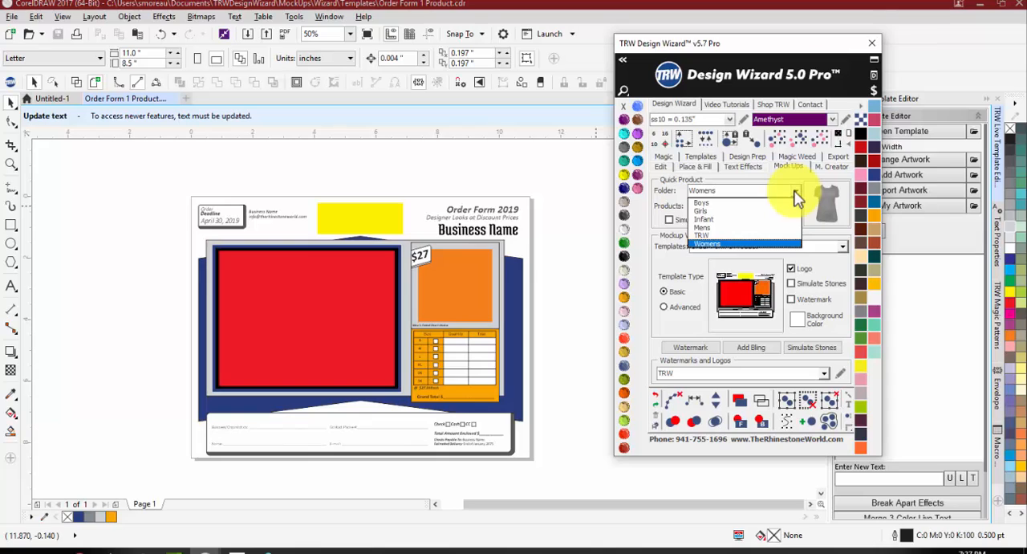
{"action": "left_click", "coordinate": [796, 193]}
{"action": "left_click", "coordinate": [798, 208]}
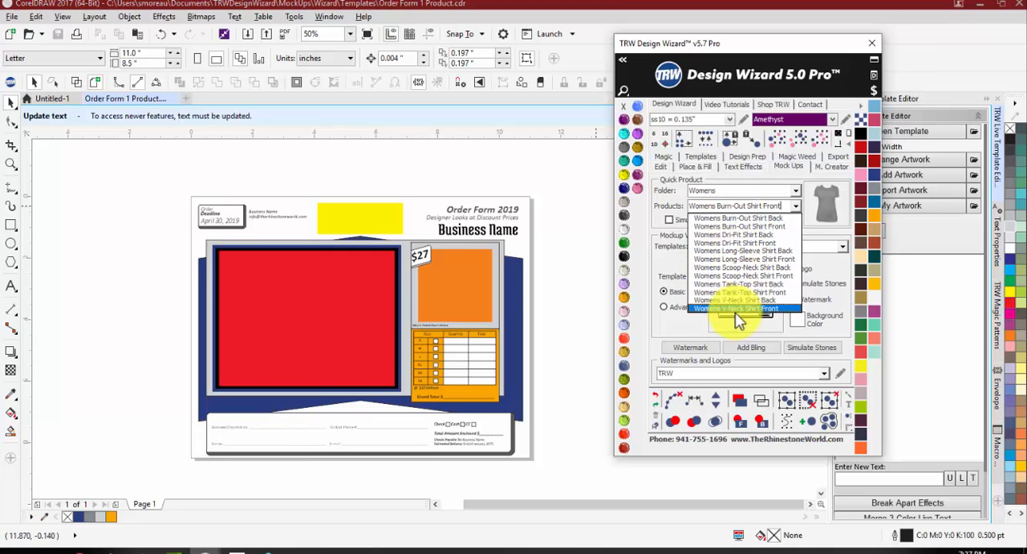
{"action": "left_click", "coordinate": [742, 267]}
{"action": "left_click", "coordinate": [797, 191]}
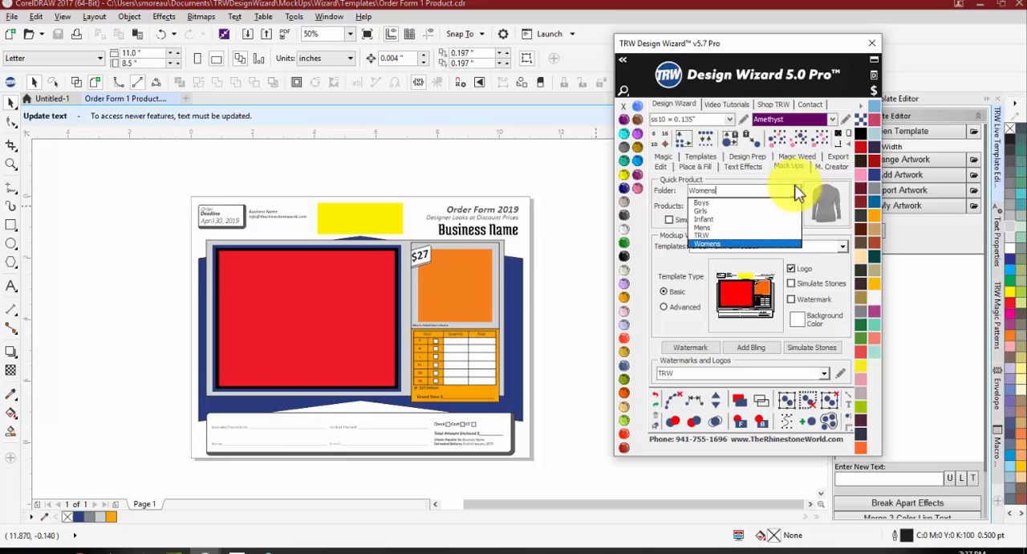
{"action": "left_click", "coordinate": [759, 219]}
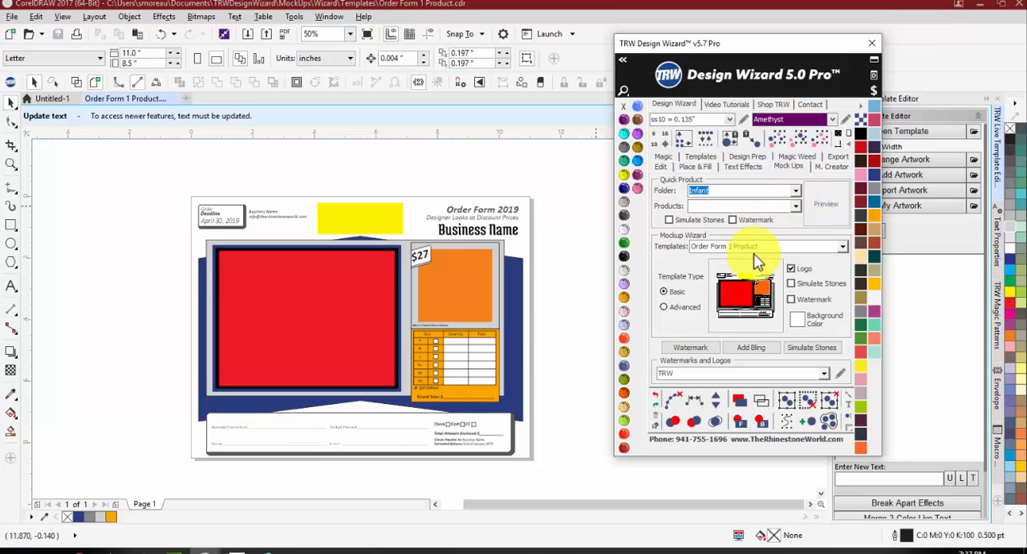
{"action": "left_click", "coordinate": [591, 364]}
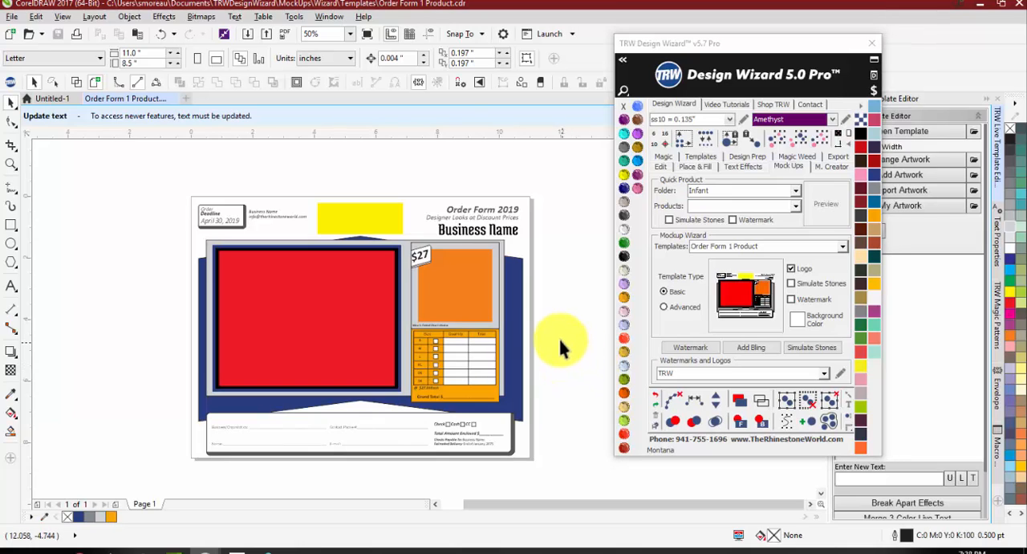
Step: Generate the order form from the first Pirates soccer design in Untitled-1 with the Blue Sleeve Raglan_Front product from the Mens folder
{"action": "left_click", "coordinate": [52, 98]}
{"action": "scroll", "coordinate": [308, 202], "scroll_direction": "down", "scroll_amount": 1}
{"action": "scroll", "coordinate": [174, 185], "scroll_direction": "up", "scroll_amount": 1}
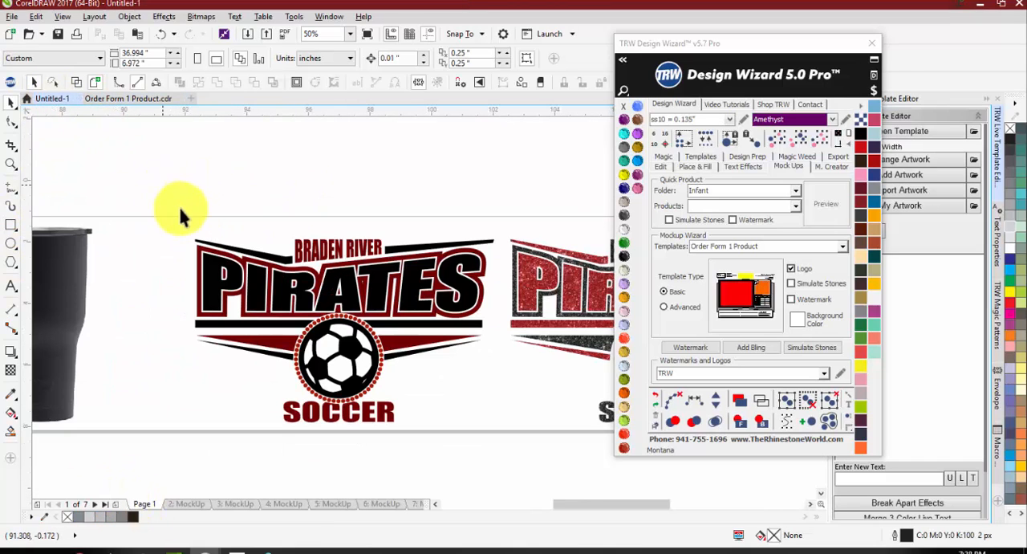
{"action": "left_click_drag", "start_coordinate": [165, 181], "coordinate": [522, 470]}
{"action": "left_click", "coordinate": [734, 293]}
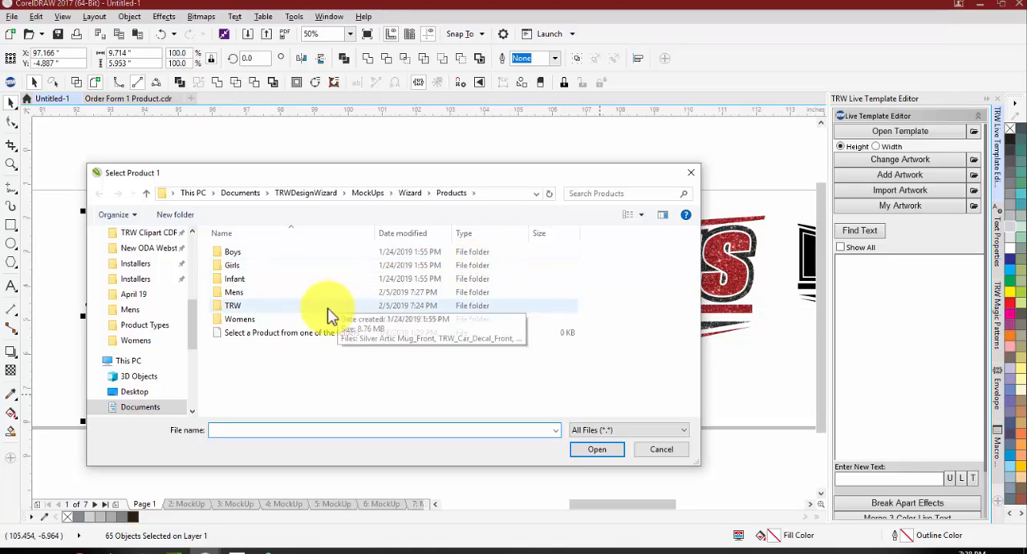
{"action": "double_click", "coordinate": [323, 295]}
{"action": "double_click", "coordinate": [244, 257]}
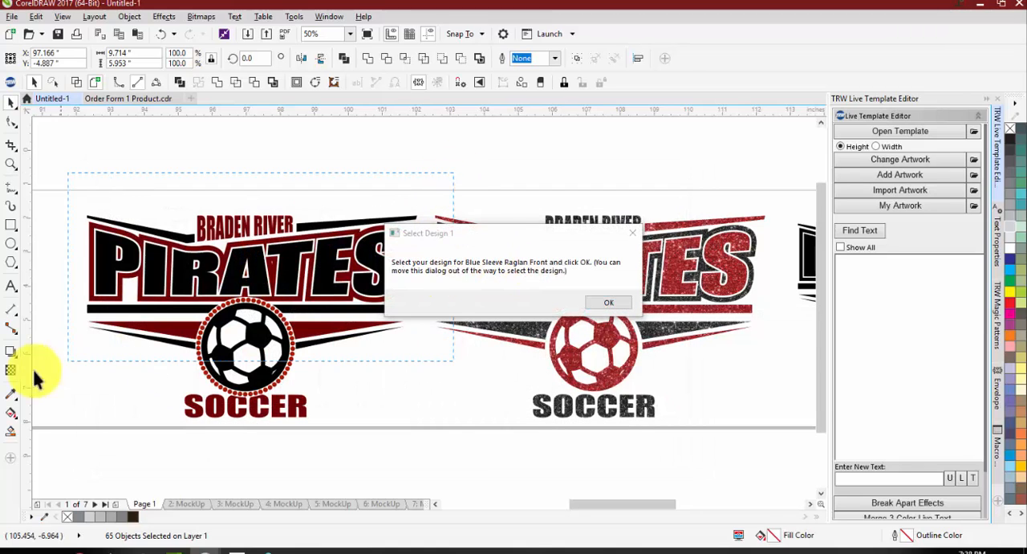
{"action": "left_click", "coordinate": [619, 303]}
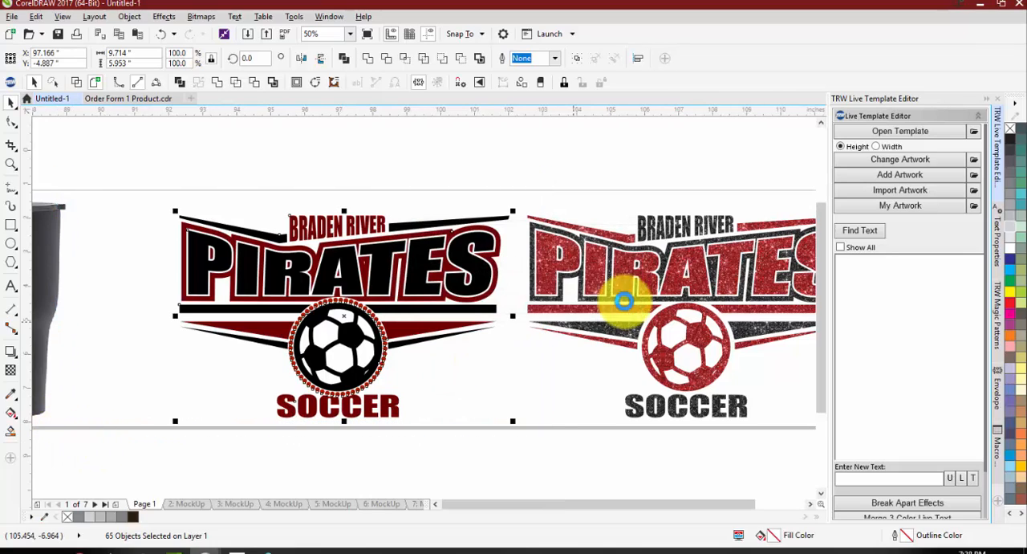
{"action": "left_click", "coordinate": [492, 278]}
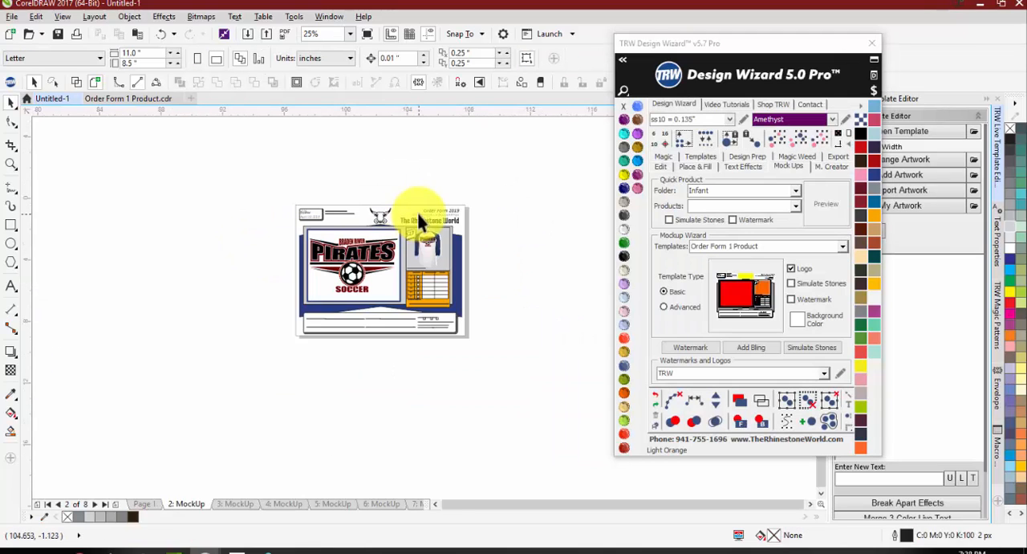
{"action": "scroll", "coordinate": [416, 213], "scroll_direction": "up", "scroll_amount": 1}
{"action": "scroll", "coordinate": [257, 218], "scroll_direction": "up", "scroll_amount": 2}
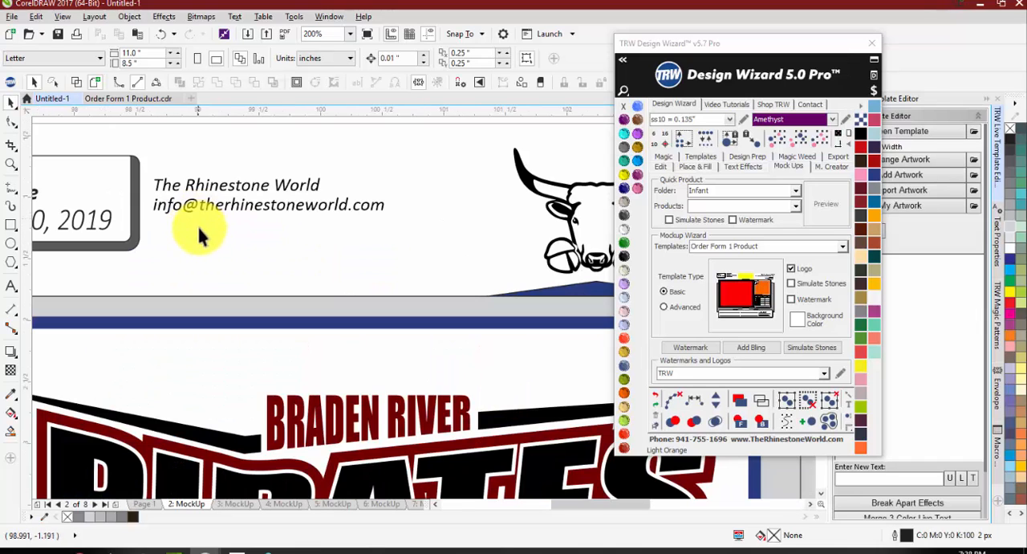
Step: Examine the order deadline, contact details, logo and product area on the generated order form
{"action": "scroll", "coordinate": [257, 265], "scroll_direction": "down", "scroll_amount": 2}
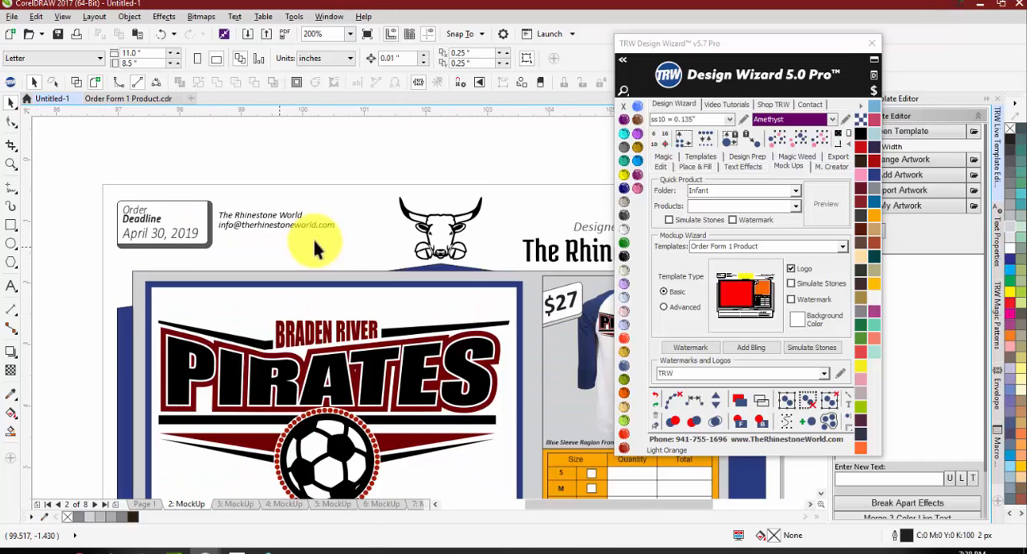
{"action": "scroll", "coordinate": [153, 232], "scroll_direction": "up", "scroll_amount": 2}
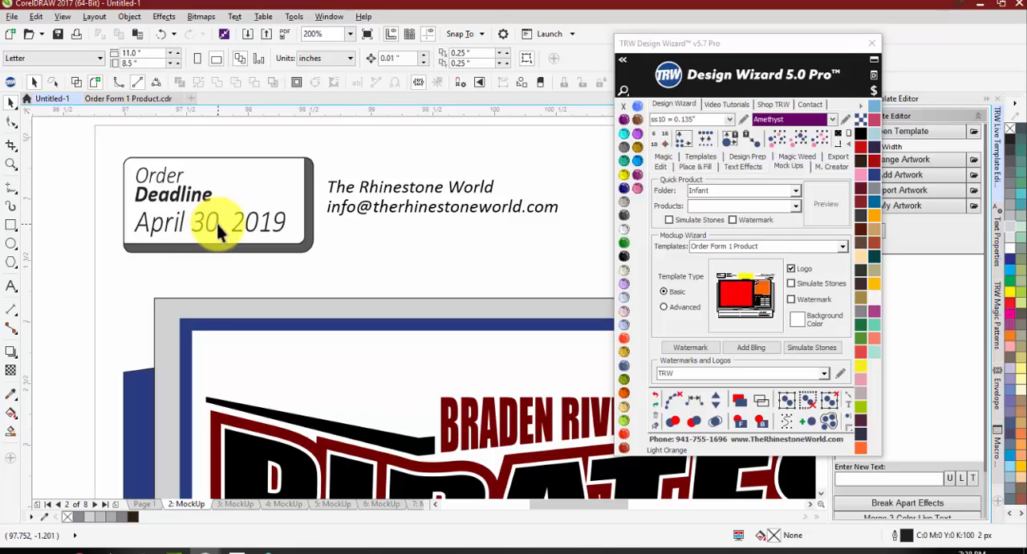
{"action": "scroll", "coordinate": [224, 223], "scroll_direction": "down", "scroll_amount": 2}
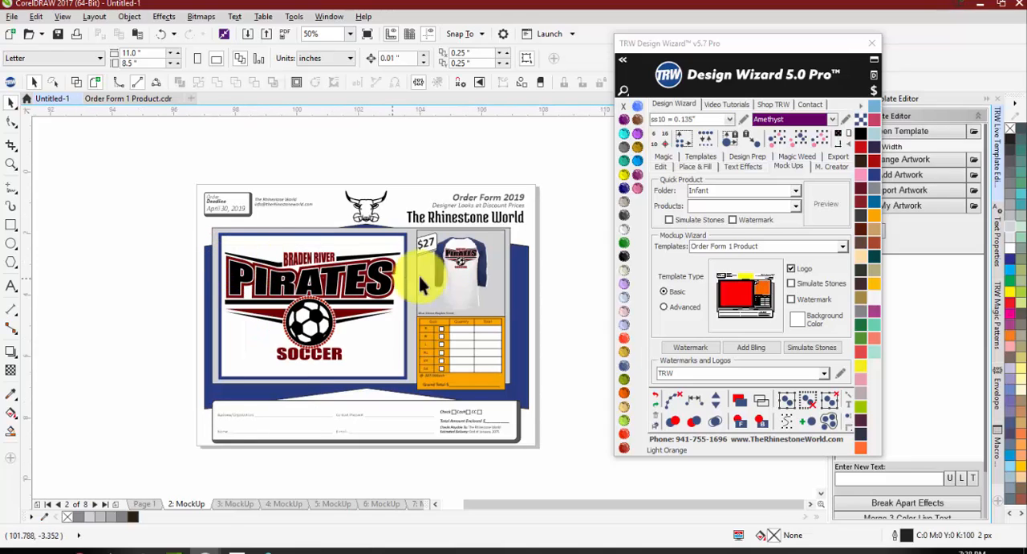
{"action": "scroll", "coordinate": [493, 233], "scroll_direction": "up", "scroll_amount": 1}
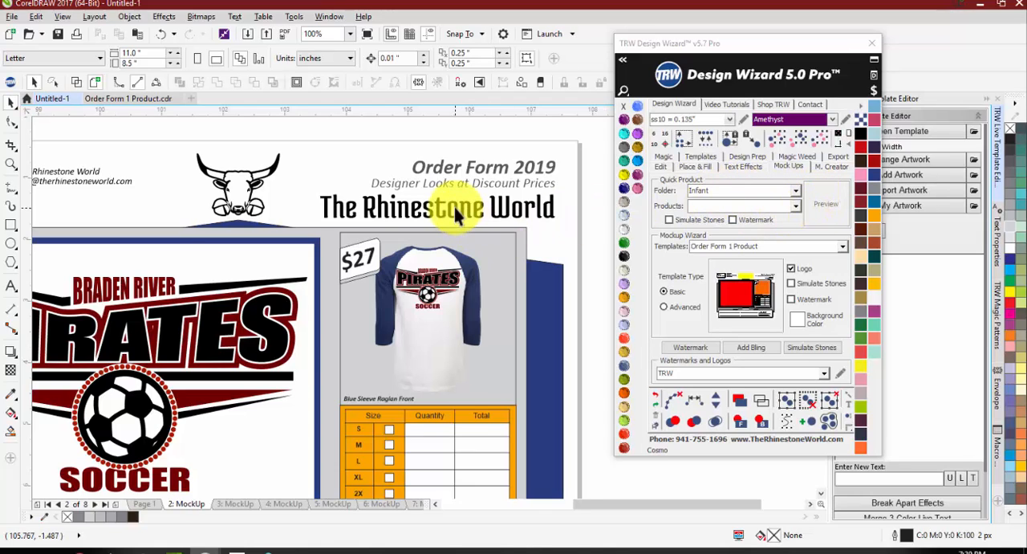
{"action": "scroll", "coordinate": [453, 203], "scroll_direction": "down", "scroll_amount": 1}
{"action": "scroll", "coordinate": [337, 201], "scroll_direction": "up", "scroll_amount": 1}
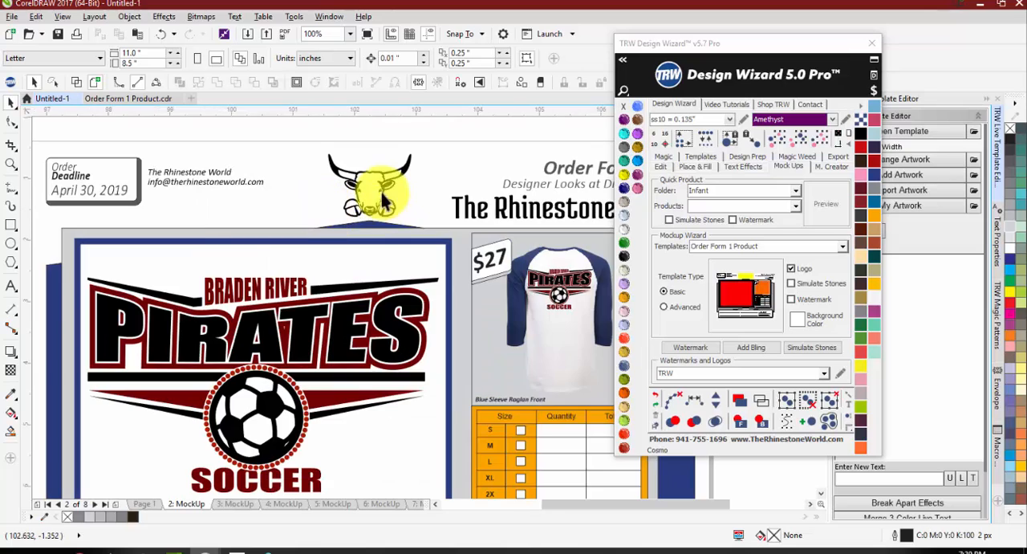
{"action": "scroll", "coordinate": [405, 201], "scroll_direction": "down", "scroll_amount": 1}
{"action": "scroll", "coordinate": [408, 202], "scroll_direction": "up", "scroll_amount": 1}
{"action": "scroll", "coordinate": [441, 207], "scroll_direction": "down", "scroll_amount": 1}
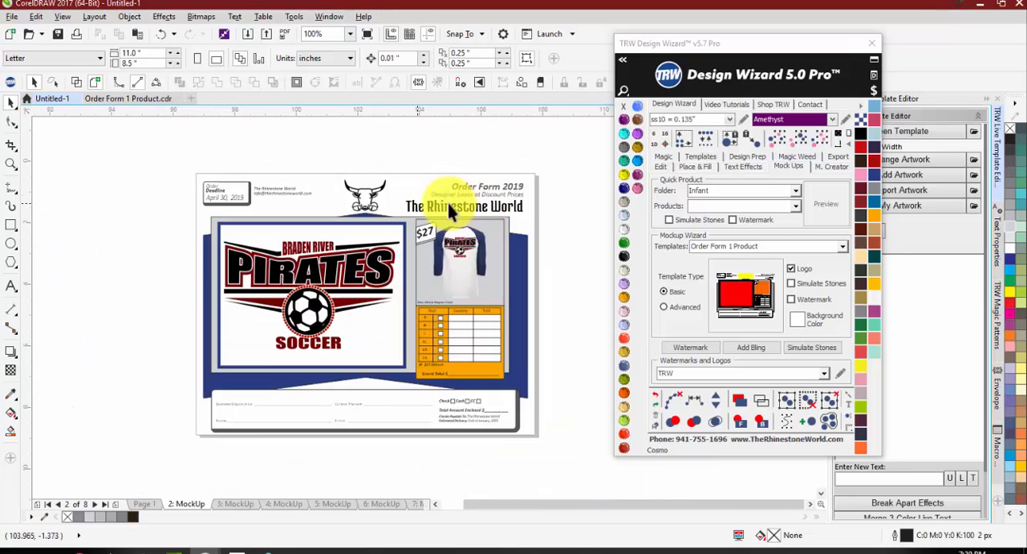
{"action": "scroll", "coordinate": [447, 200], "scroll_direction": "up", "scroll_amount": 1}
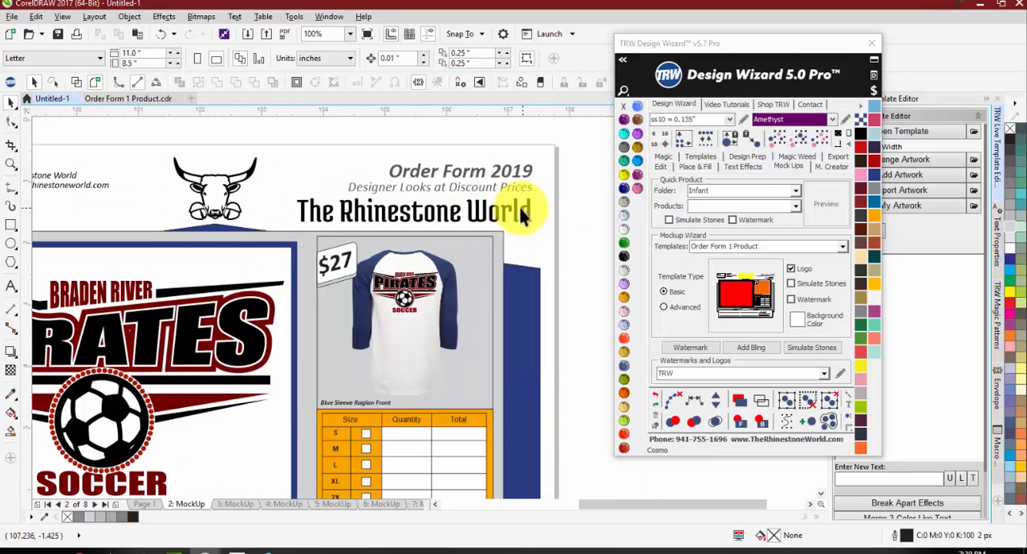
Step: Inspect the Order Form 2019 heading, the business contact text and the payment section of the order form
{"action": "scroll", "coordinate": [434, 193], "scroll_direction": "up", "scroll_amount": 1}
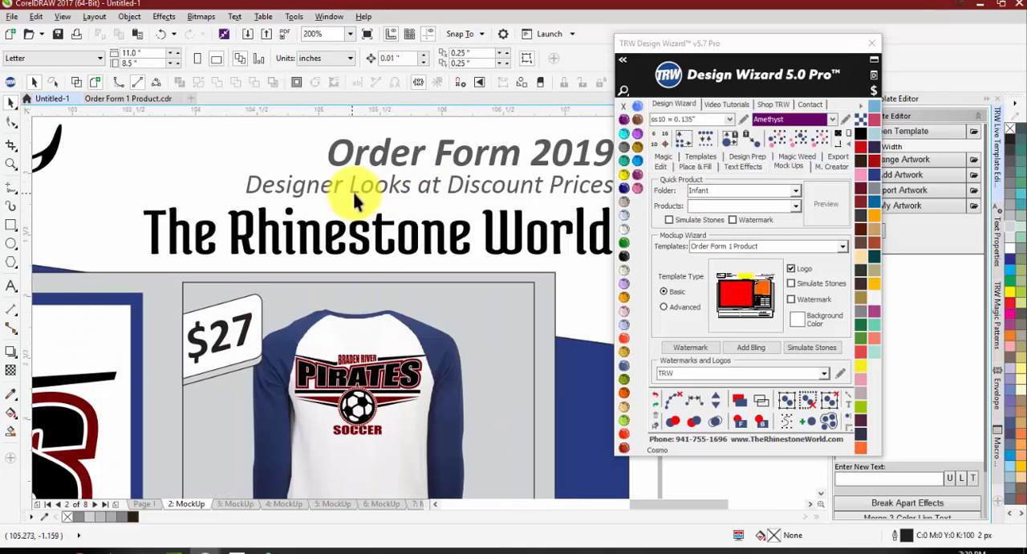
{"action": "scroll", "coordinate": [357, 186], "scroll_direction": "down", "scroll_amount": 1}
{"action": "scroll", "coordinate": [399, 167], "scroll_direction": "up", "scroll_amount": 1}
{"action": "left_click", "coordinate": [391, 151]}
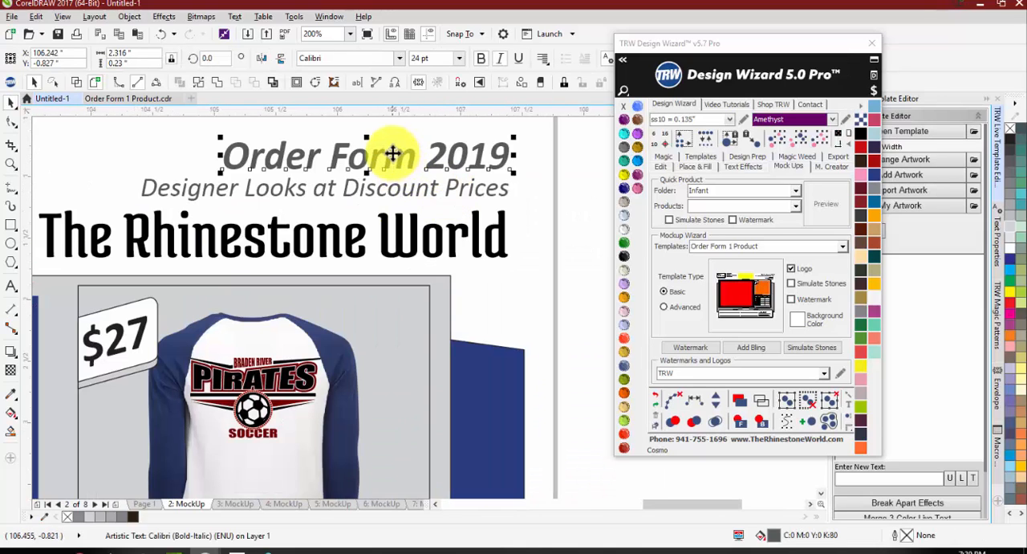
{"action": "scroll", "coordinate": [496, 156], "scroll_direction": "down", "scroll_amount": 1}
{"action": "scroll", "coordinate": [450, 161], "scroll_direction": "down", "scroll_amount": 1}
{"action": "scroll", "coordinate": [187, 168], "scroll_direction": "up", "scroll_amount": 1}
{"action": "scroll", "coordinate": [187, 169], "scroll_direction": "up", "scroll_amount": 2}
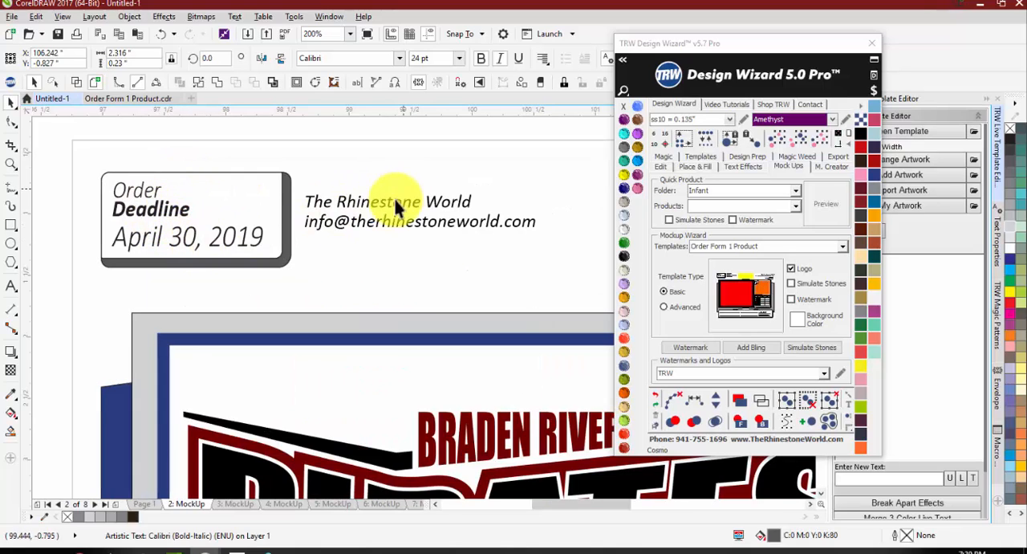
{"action": "scroll", "coordinate": [344, 201], "scroll_direction": "down", "scroll_amount": 2}
{"action": "scroll", "coordinate": [408, 215], "scroll_direction": "up", "scroll_amount": 1}
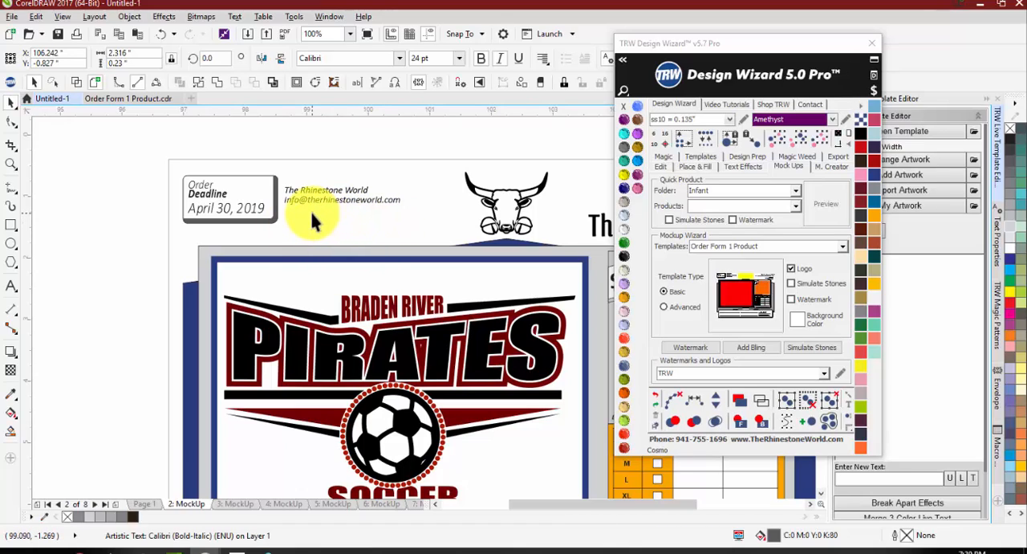
{"action": "scroll", "coordinate": [253, 203], "scroll_direction": "down", "scroll_amount": 1}
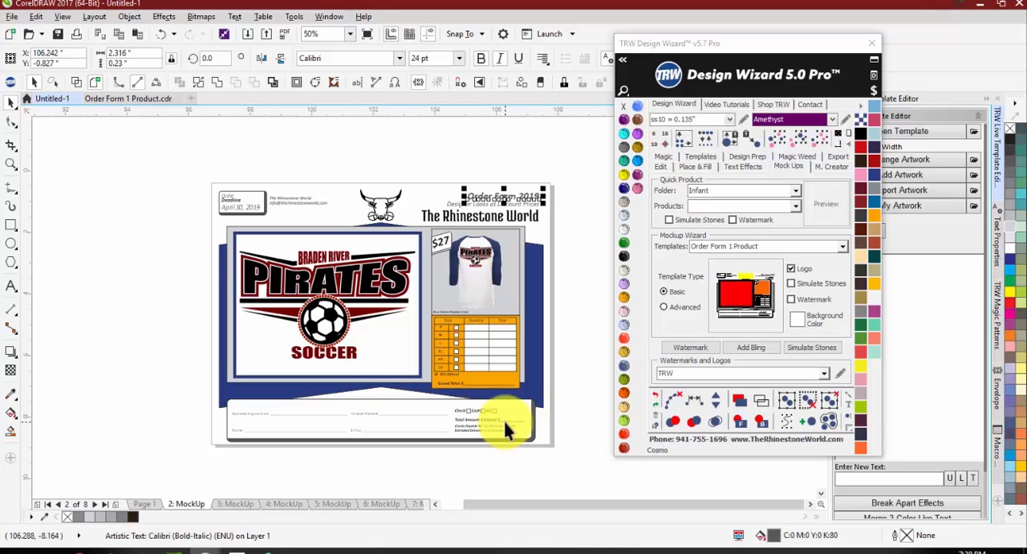
{"action": "left_click", "coordinate": [497, 449]}
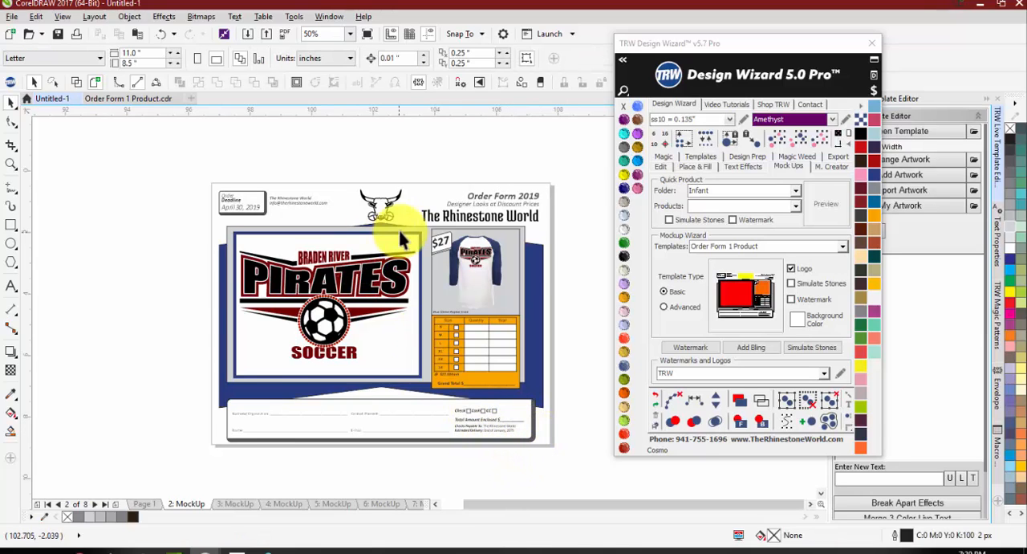
Step: Recolor the background panel behind the raglan shirt, trying Citrine and settling on Crystal
{"action": "scroll", "coordinate": [398, 227], "scroll_direction": "up", "scroll_amount": 1}
{"action": "scroll", "coordinate": [348, 230], "scroll_direction": "down", "scroll_amount": 1}
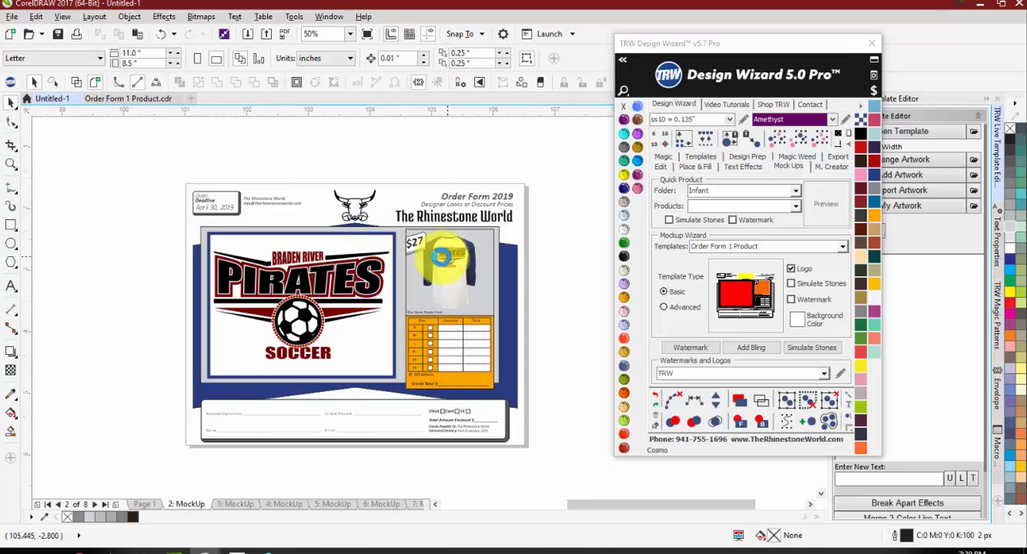
{"action": "scroll", "coordinate": [386, 241], "scroll_direction": "up", "scroll_amount": 1}
{"action": "left_click", "coordinate": [378, 298]}
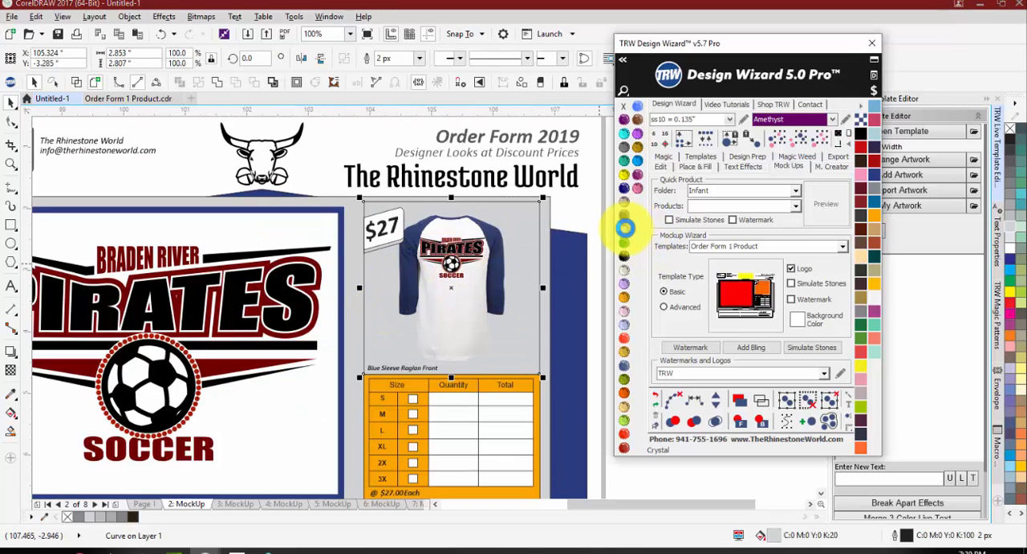
{"action": "left_click", "coordinate": [625, 215]}
{"action": "left_click", "coordinate": [624, 171]}
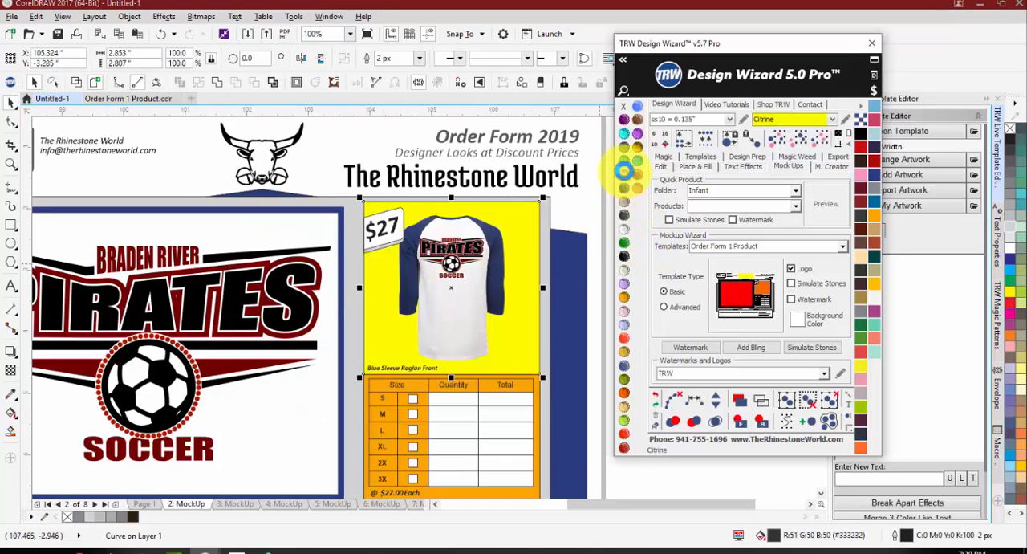
{"action": "left_click", "coordinate": [624, 229]}
{"action": "scroll", "coordinate": [562, 273], "scroll_direction": "down", "scroll_amount": 1}
{"action": "left_click", "coordinate": [576, 277]}
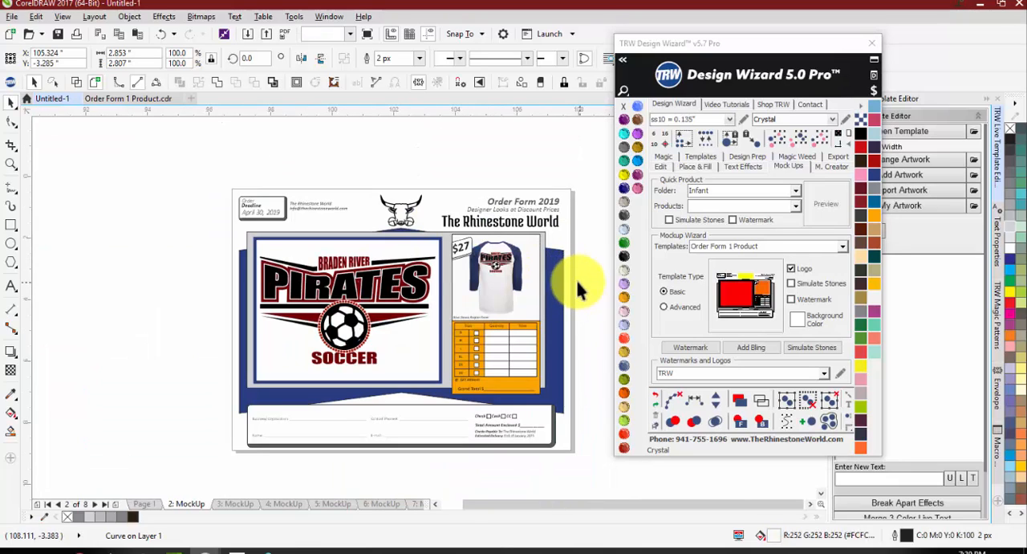
Step: Recolor the large frame around the design and product panels, trying Black Diamond and settling on reddish brown
{"action": "left_click", "coordinate": [443, 230]}
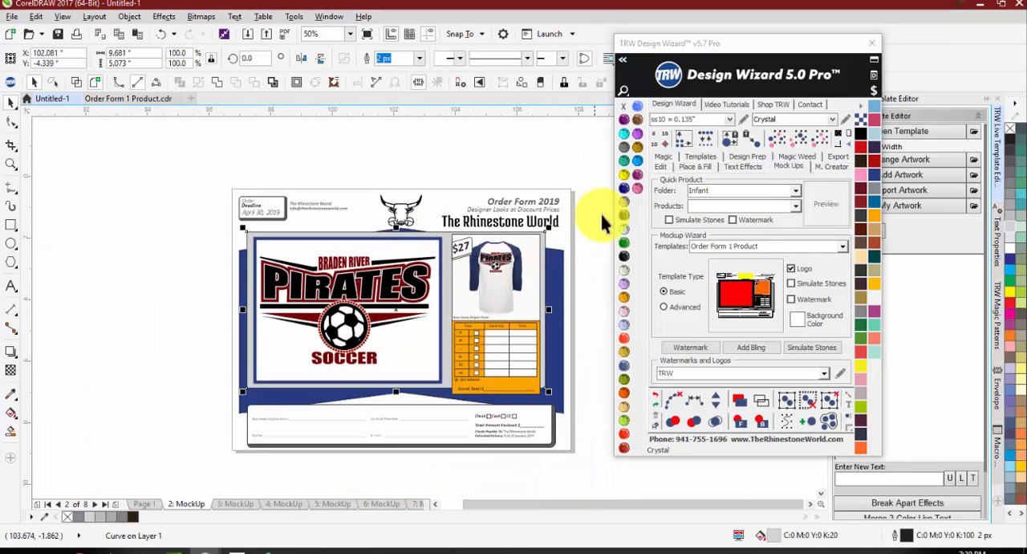
{"action": "left_click", "coordinate": [625, 174]}
{"action": "left_click", "coordinate": [624, 146]}
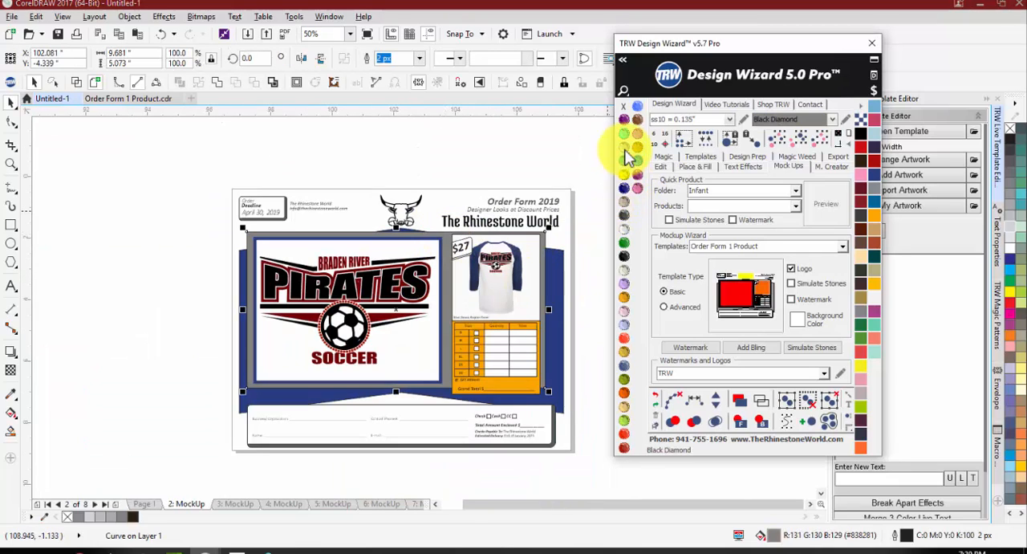
{"action": "left_click", "coordinate": [873, 239]}
{"action": "left_click", "coordinate": [577, 467]}
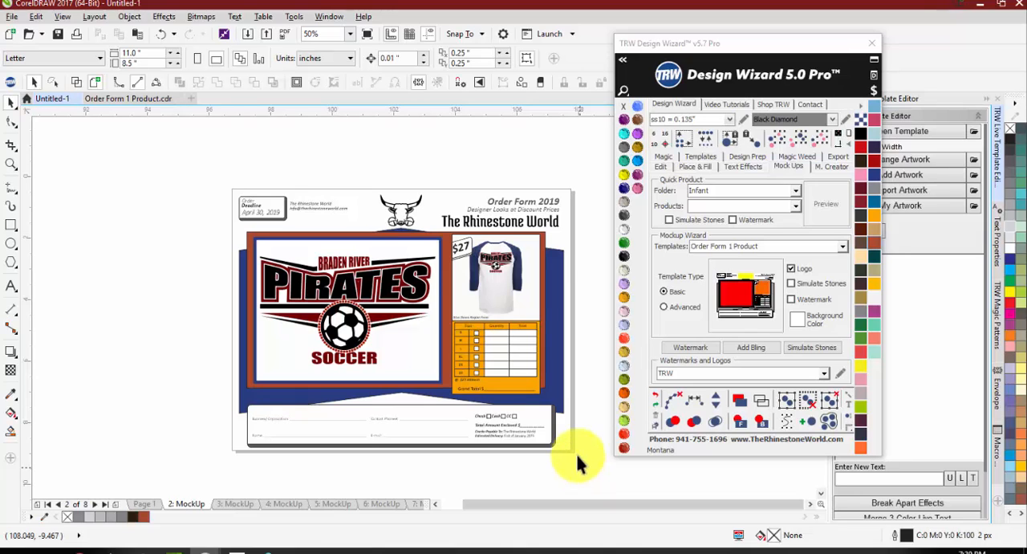
Step: Check the font of The Rhinestone World heading and review the whole order form
{"action": "scroll", "coordinate": [465, 220], "scroll_direction": "up", "scroll_amount": 4}
{"action": "left_click", "coordinate": [471, 248]}
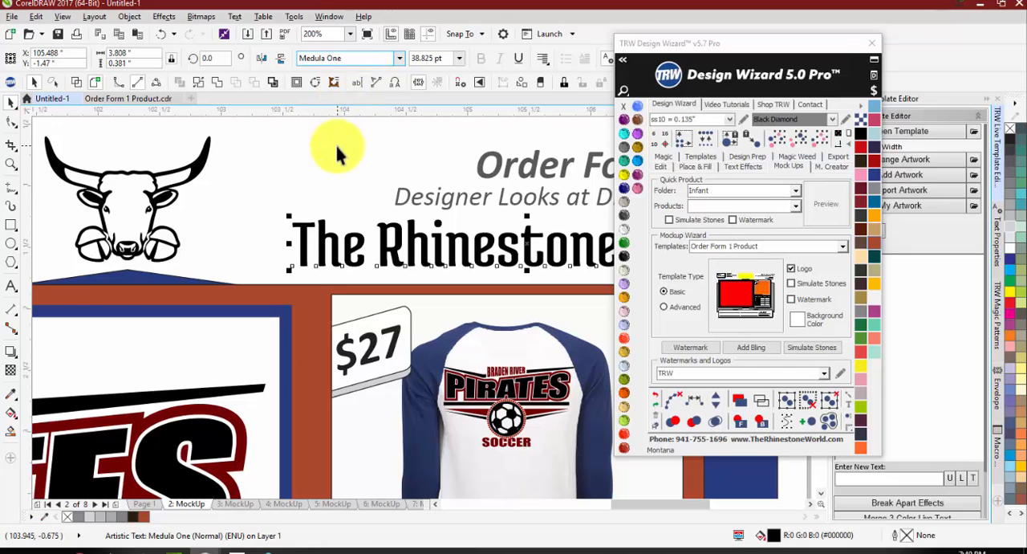
{"action": "scroll", "coordinate": [336, 230], "scroll_direction": "down", "scroll_amount": 4}
{"action": "left_click", "coordinate": [423, 193]}
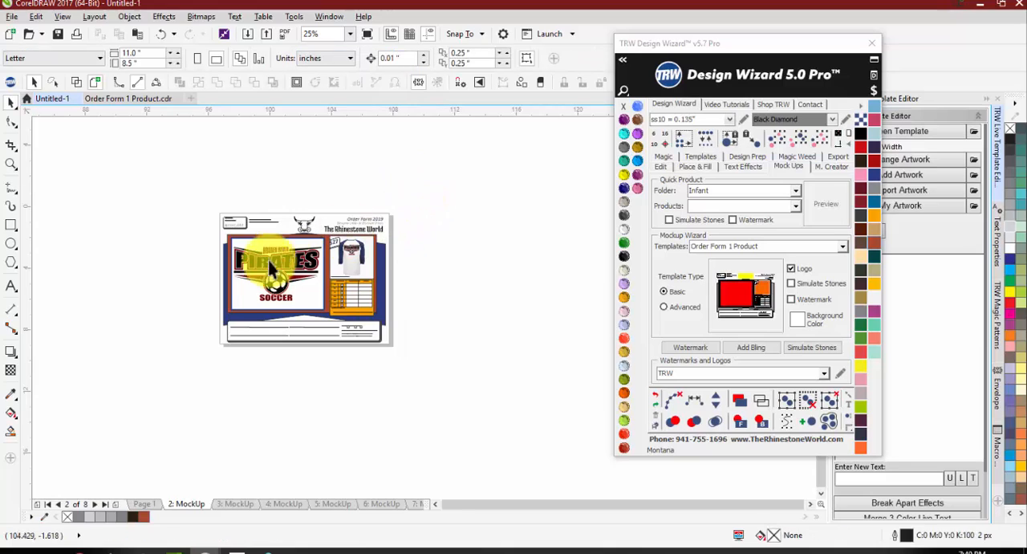
{"action": "scroll", "coordinate": [266, 259], "scroll_direction": "up", "scroll_amount": 1}
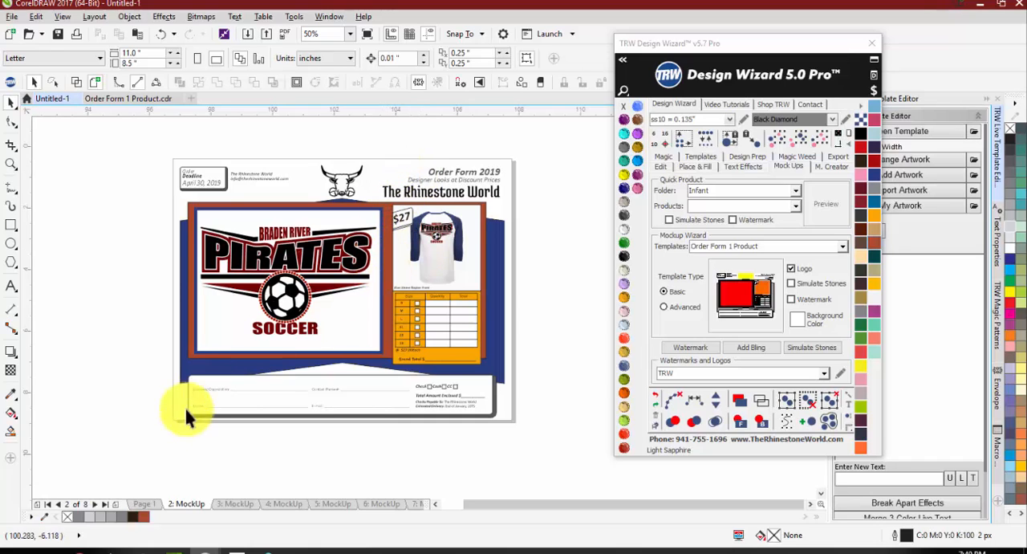
Step: Copy the black tumbler image from page 1 of Untitled-1 into a new blank document and place it on the page
{"action": "left_click", "coordinate": [140, 505]}
{"action": "scroll", "coordinate": [254, 385], "scroll_direction": "down", "scroll_amount": 2}
{"action": "scroll", "coordinate": [171, 358], "scroll_direction": "up", "scroll_amount": 1}
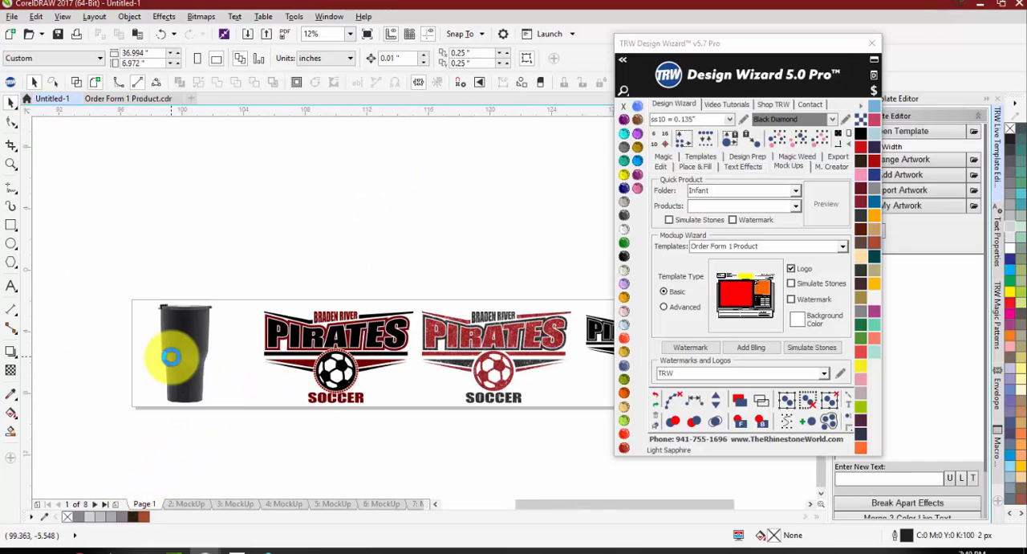
{"action": "left_click", "coordinate": [172, 347]}
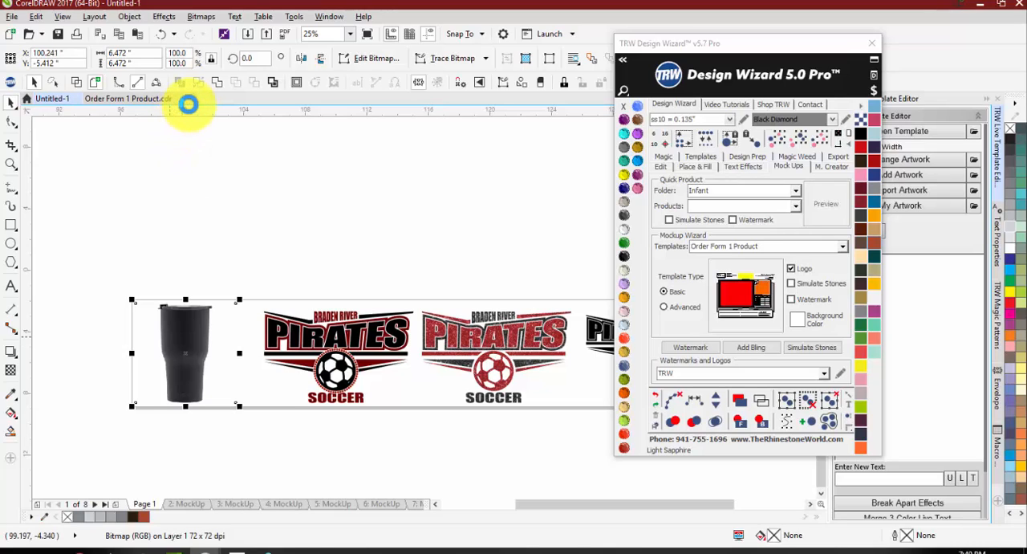
{"action": "left_click", "coordinate": [200, 147]}
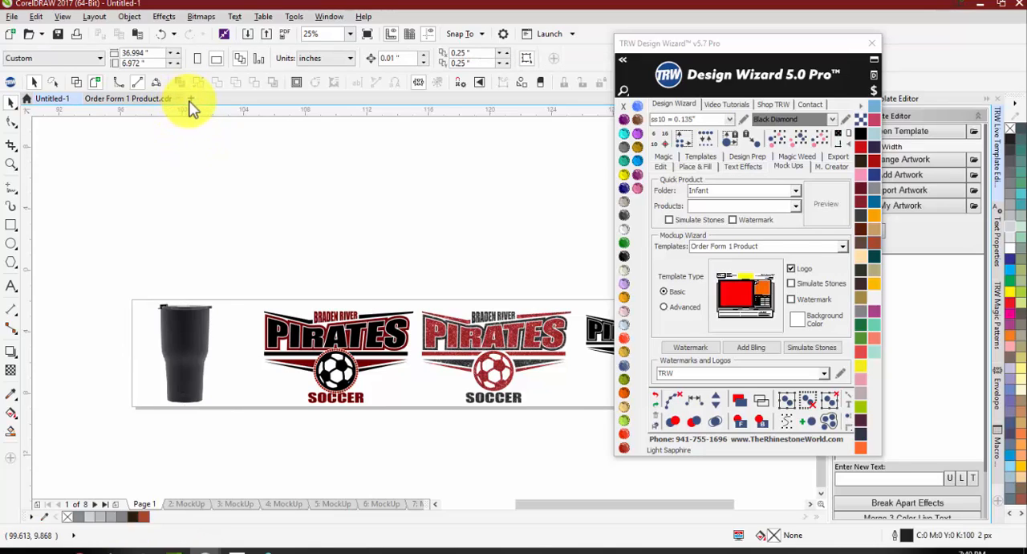
{"action": "scroll", "coordinate": [243, 211], "scroll_direction": "down", "scroll_amount": 1}
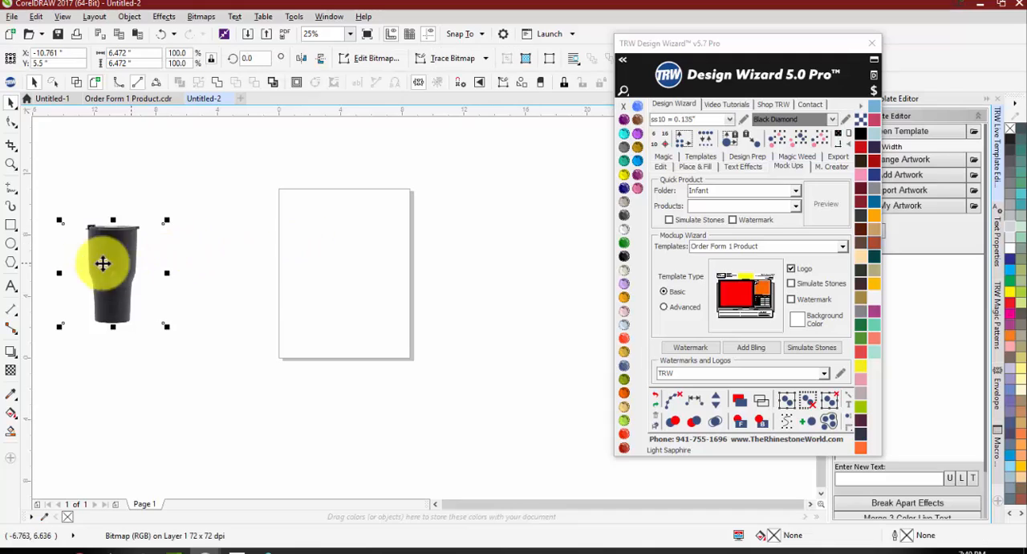
{"action": "left_click_drag", "start_coordinate": [99, 249], "coordinate": [328, 255]}
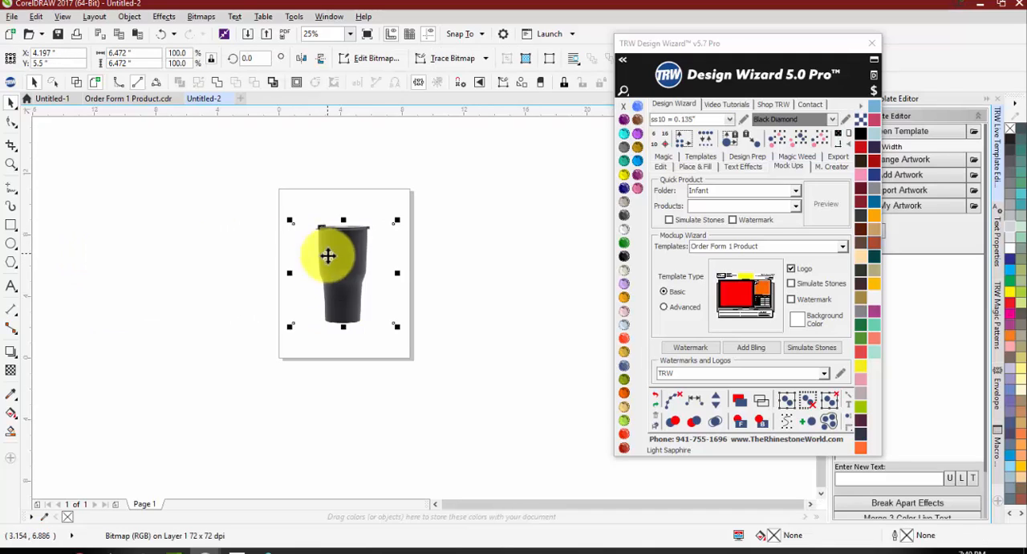
{"action": "left_click", "coordinate": [345, 372]}
{"action": "scroll", "coordinate": [344, 269], "scroll_direction": "up", "scroll_amount": 1}
Step: Compare the tumbler image in Untitled-2 with the Order Form 1 Product template
{"action": "left_click", "coordinate": [135, 100]}
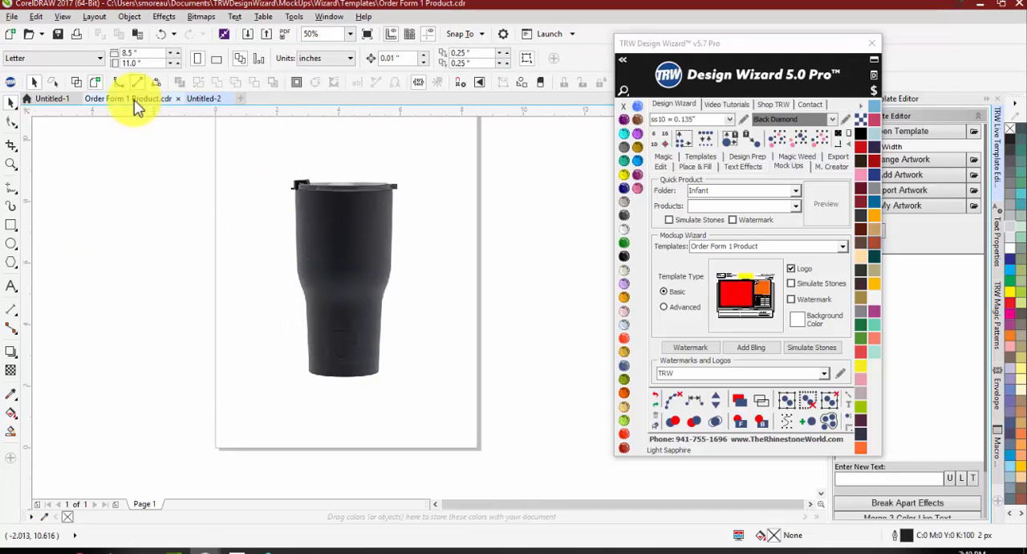
{"action": "left_click", "coordinate": [199, 98]}
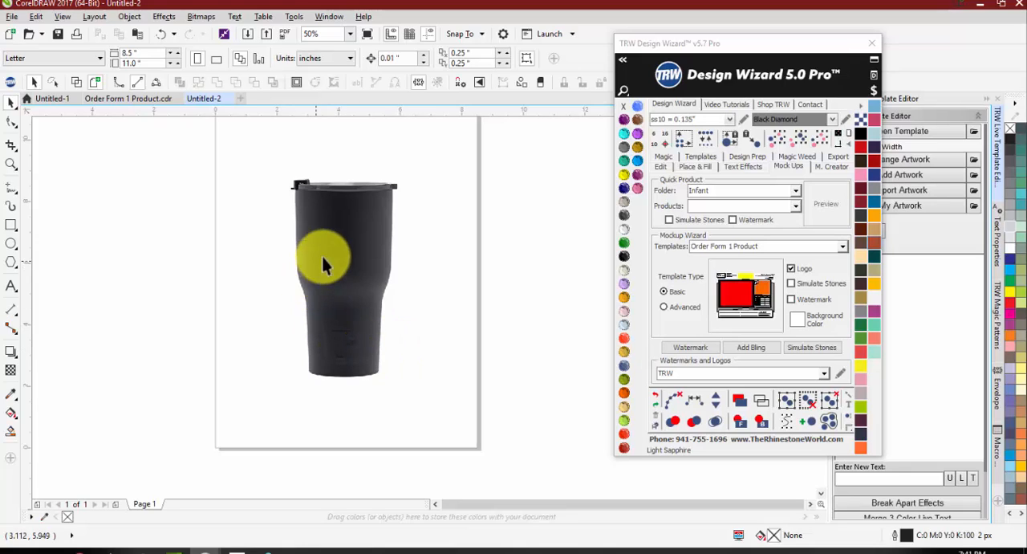
{"action": "left_click", "coordinate": [342, 242]}
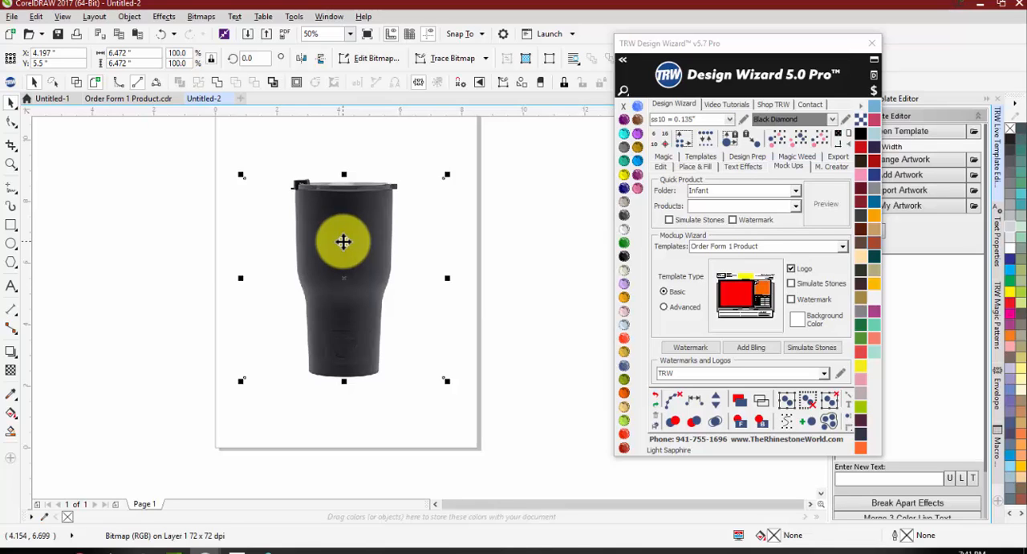
{"action": "left_click", "coordinate": [119, 98]}
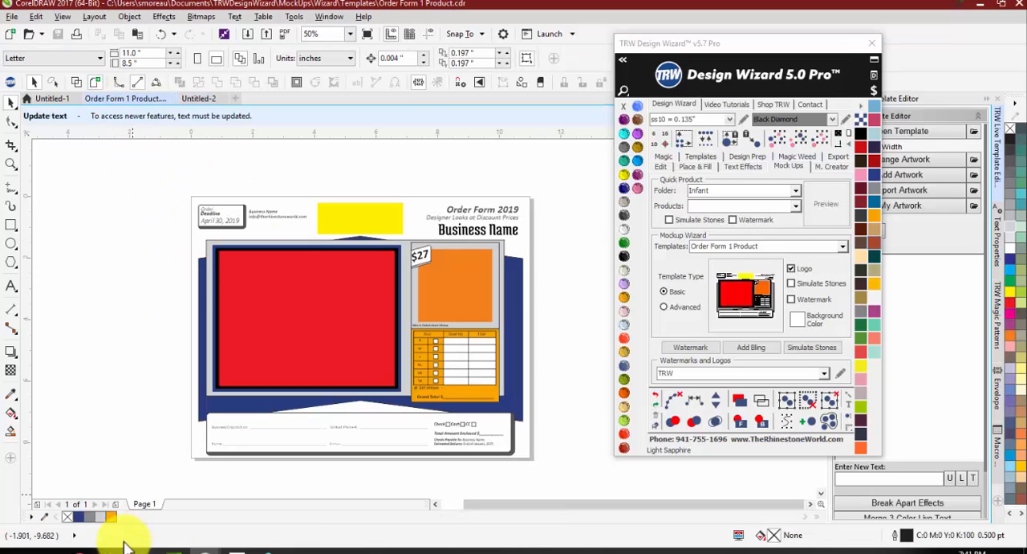
Step: Examine the white T-shirt mockup on page 3 of Untitled-1
{"action": "left_click", "coordinate": [51, 99]}
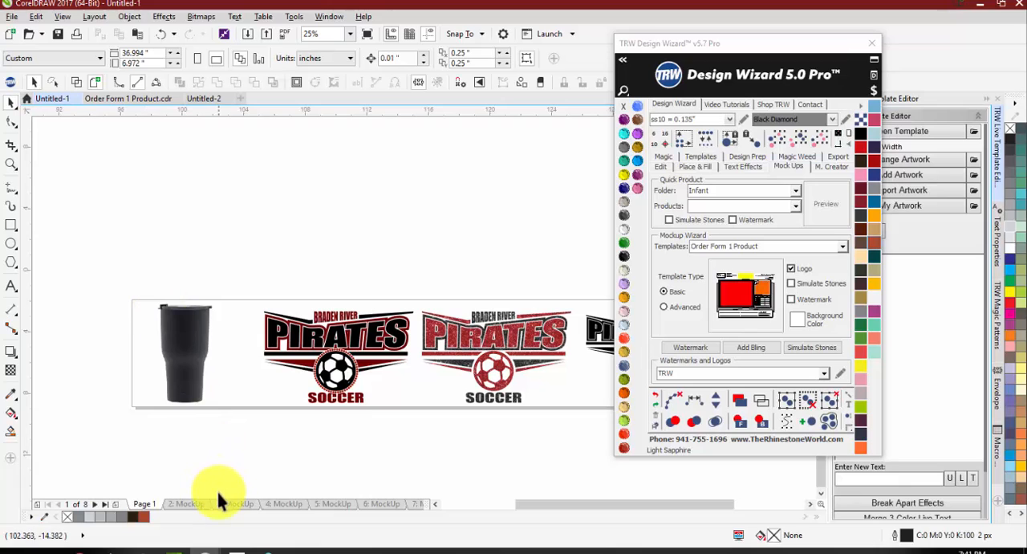
{"action": "left_click", "coordinate": [229, 504]}
{"action": "scroll", "coordinate": [472, 362], "scroll_direction": "up", "scroll_amount": 2}
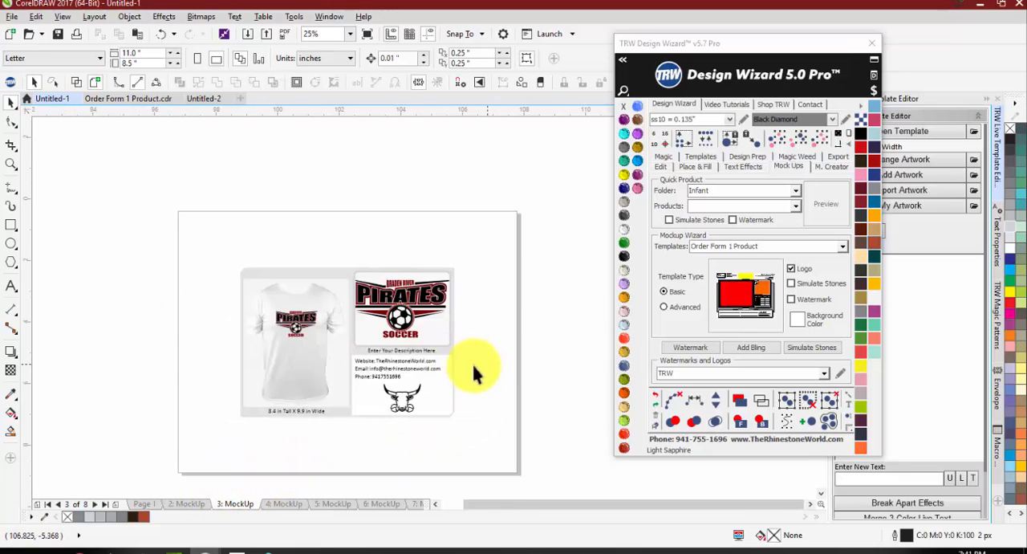
{"action": "scroll", "coordinate": [347, 367], "scroll_direction": "up", "scroll_amount": 1}
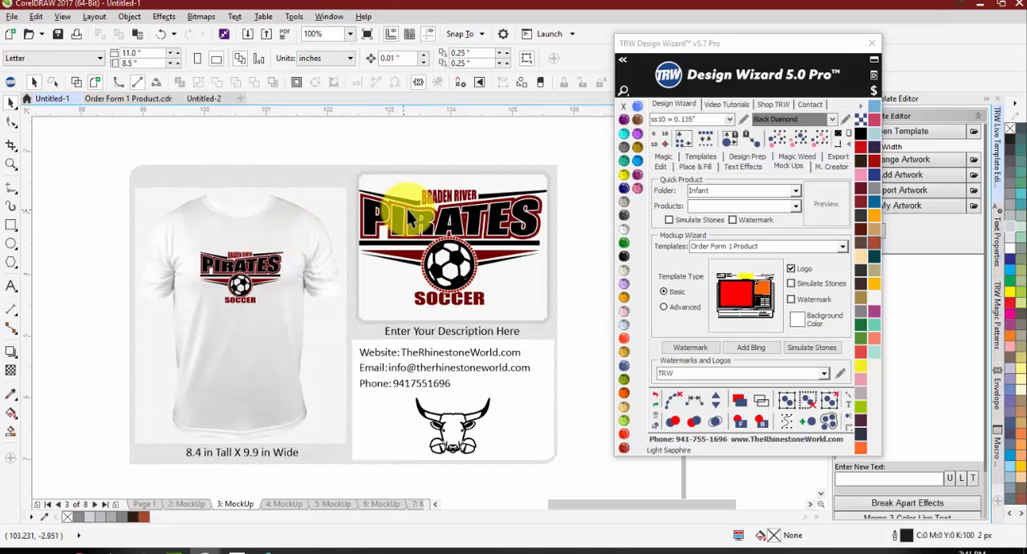
Step: Examine the Pirates soccer artwork in the logo panel of the page 3 mockup up close
{"action": "left_click", "coordinate": [447, 219]}
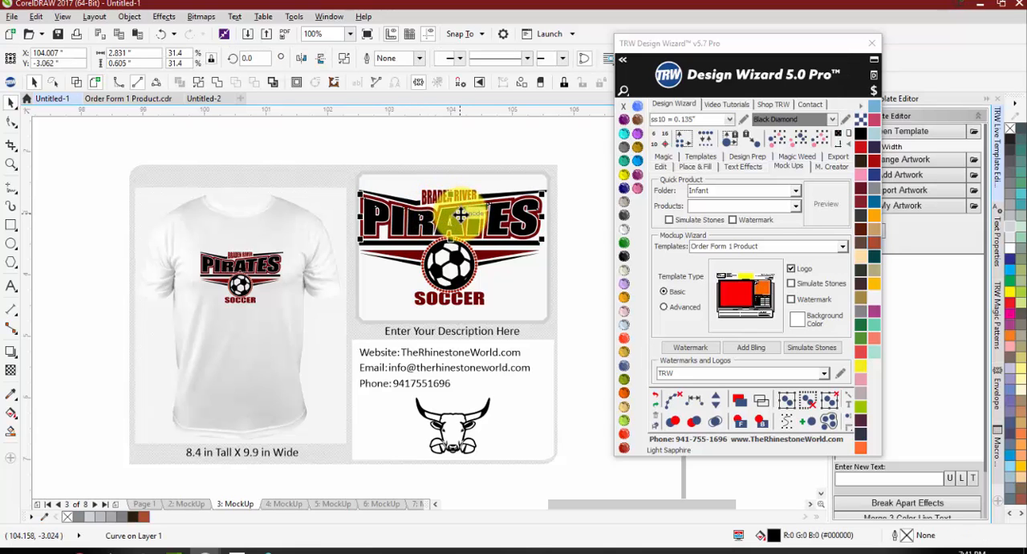
{"action": "scroll", "coordinate": [447, 219], "scroll_direction": "up", "scroll_amount": 2}
{"action": "scroll", "coordinate": [447, 219], "scroll_direction": "up", "scroll_amount": 2}
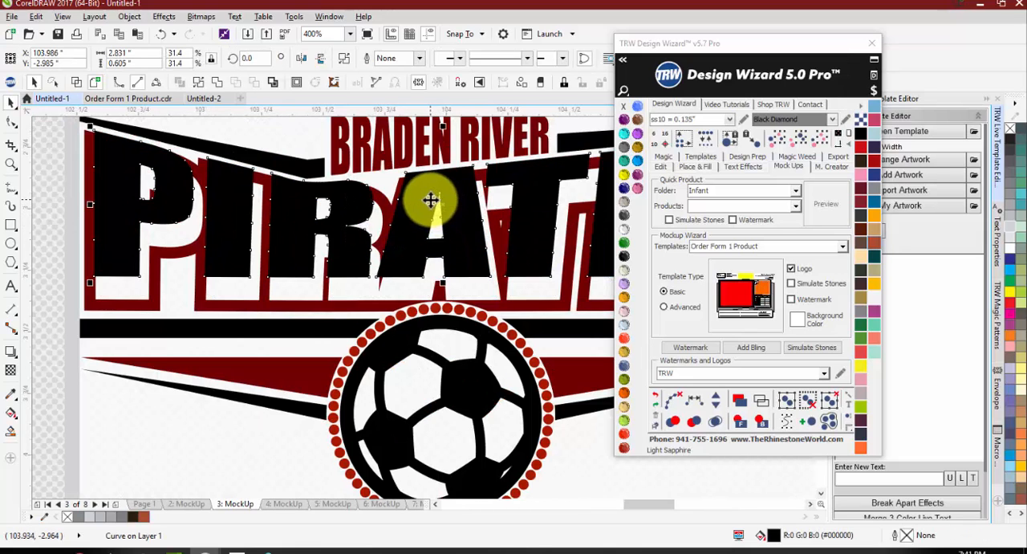
{"action": "scroll", "coordinate": [270, 357], "scroll_direction": "down", "scroll_amount": 3}
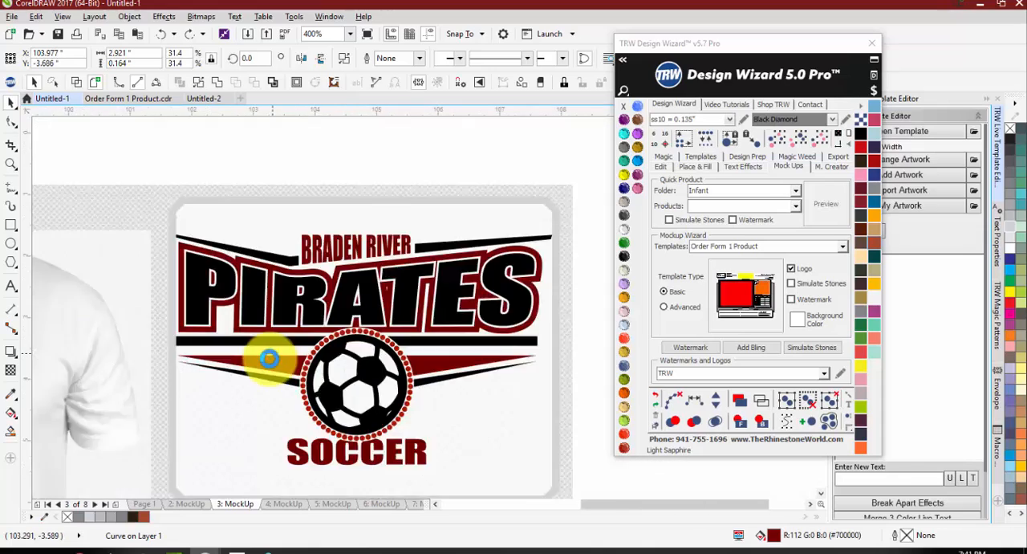
{"action": "left_click", "coordinate": [445, 336]}
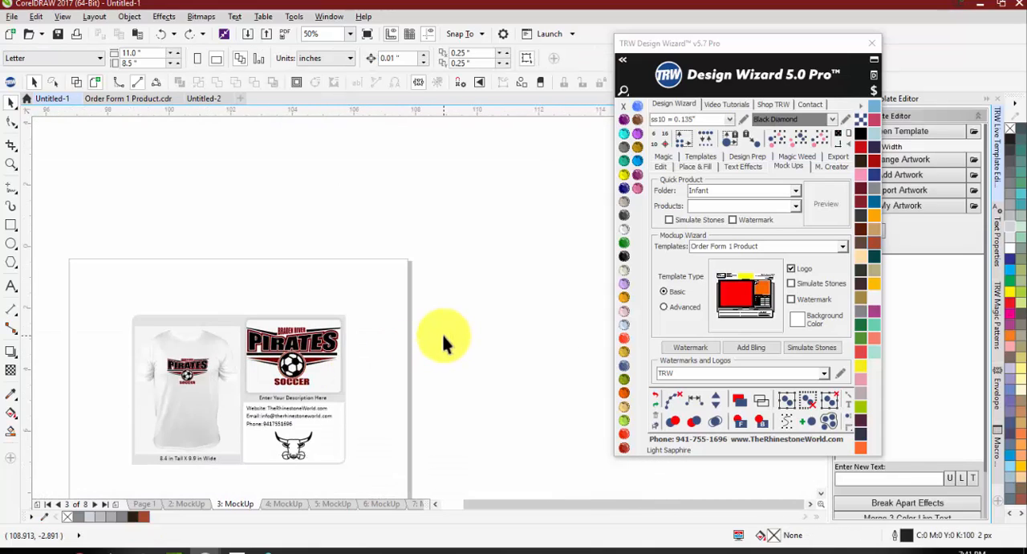
{"action": "scroll", "coordinate": [289, 345], "scroll_direction": "up", "scroll_amount": 1}
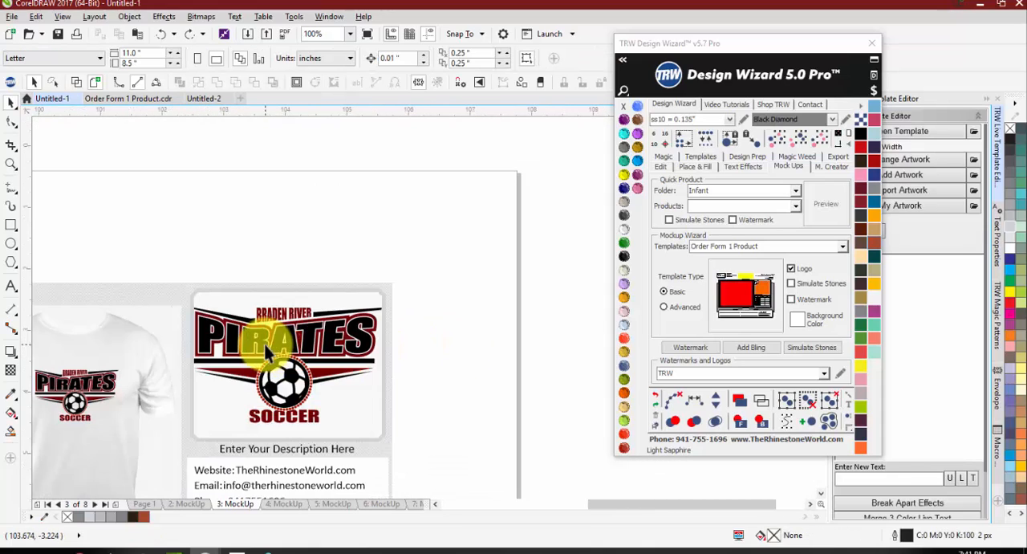
{"action": "scroll", "coordinate": [177, 315], "scroll_direction": "up", "scroll_amount": 1}
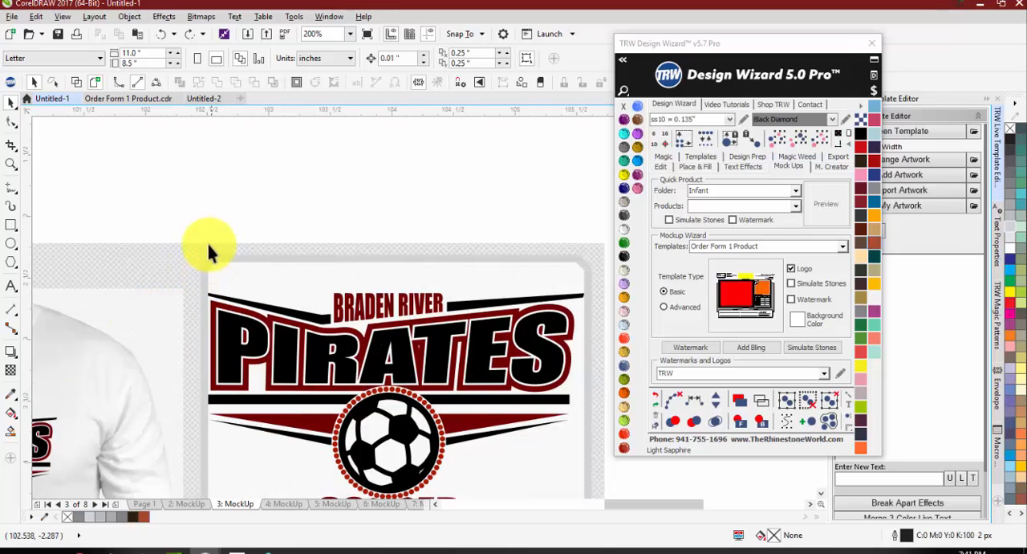
{"action": "scroll", "coordinate": [193, 212], "scroll_direction": "down", "scroll_amount": 1}
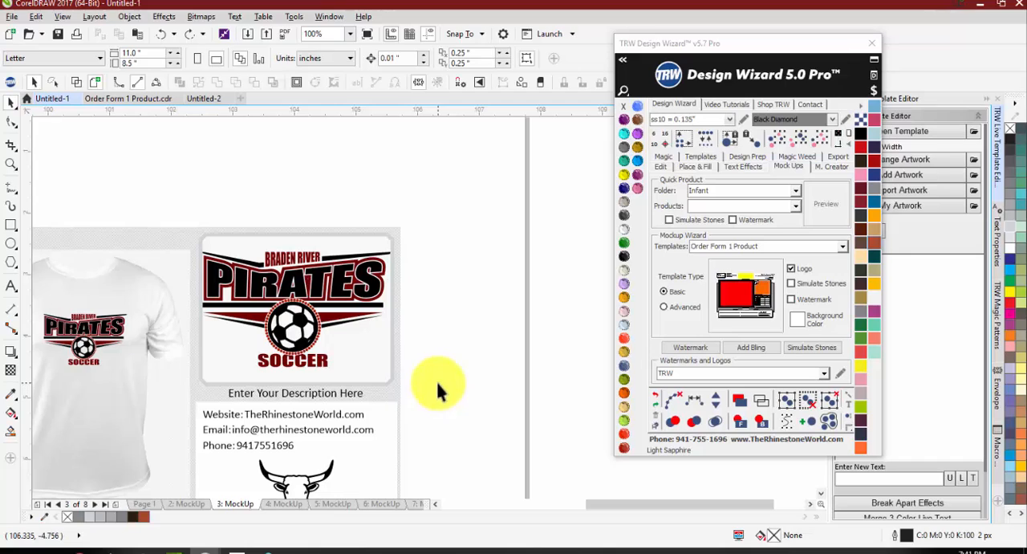
Step: Copy the complete Pirates soccer artwork from the mockup's logo panel to the blank area beside the page
{"action": "left_click_drag", "start_coordinate": [434, 374], "coordinate": [186, 212]}
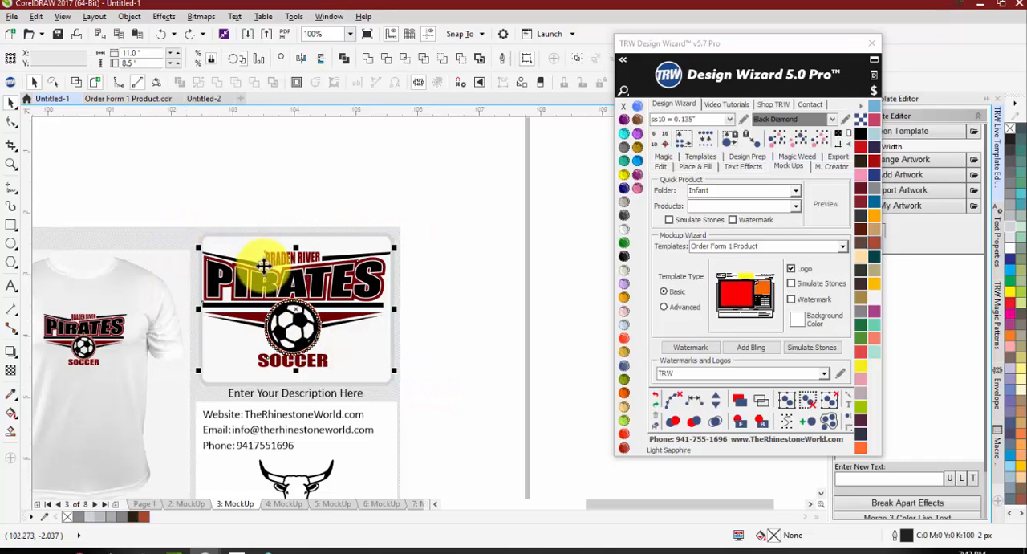
{"action": "scroll", "coordinate": [269, 287], "scroll_direction": "down", "scroll_amount": 2}
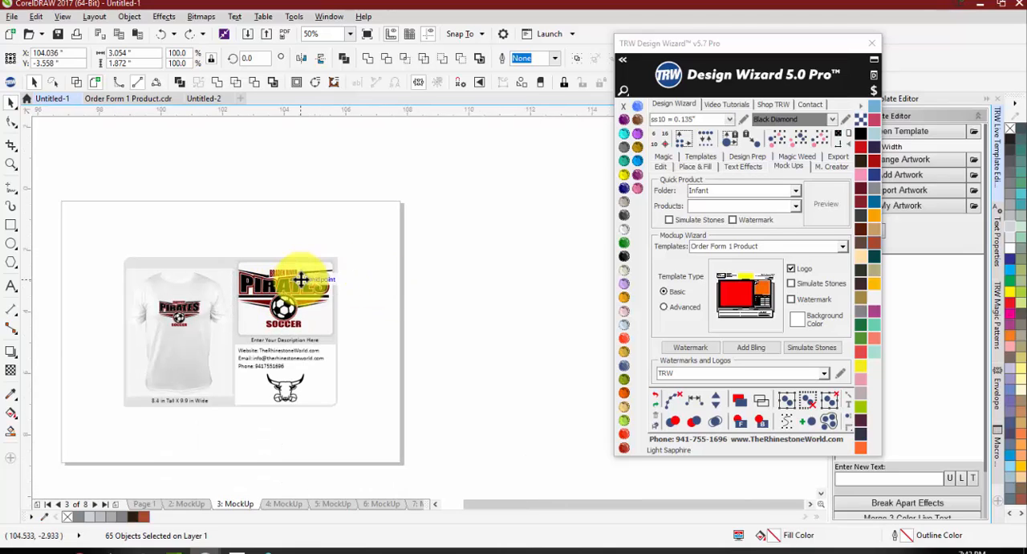
{"action": "left_click_drag", "start_coordinate": [301, 285], "coordinate": [490, 281]}
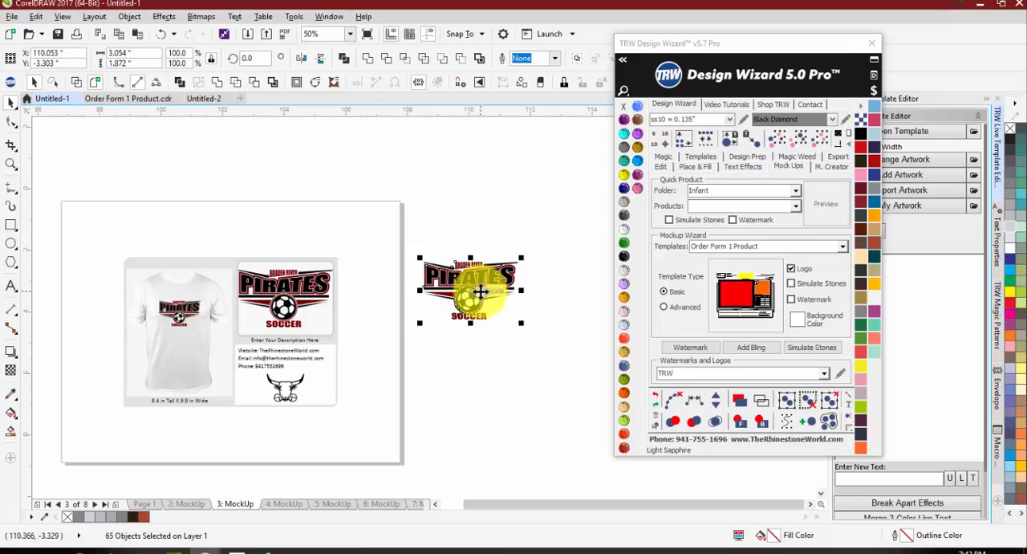
{"action": "left_click", "coordinate": [466, 340]}
{"action": "scroll", "coordinate": [511, 289], "scroll_direction": "up", "scroll_amount": 2}
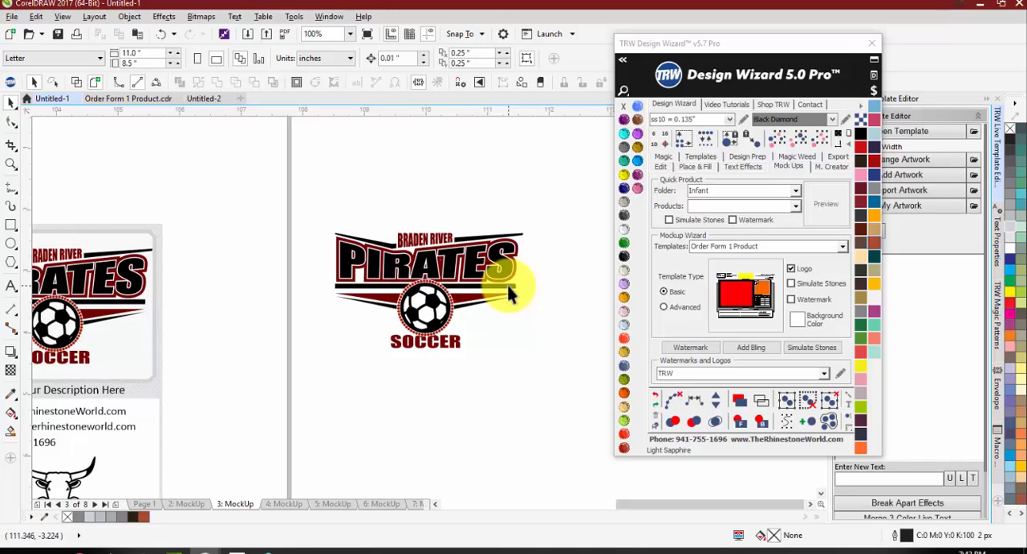
{"action": "scroll", "coordinate": [429, 257], "scroll_direction": "down", "scroll_amount": 2}
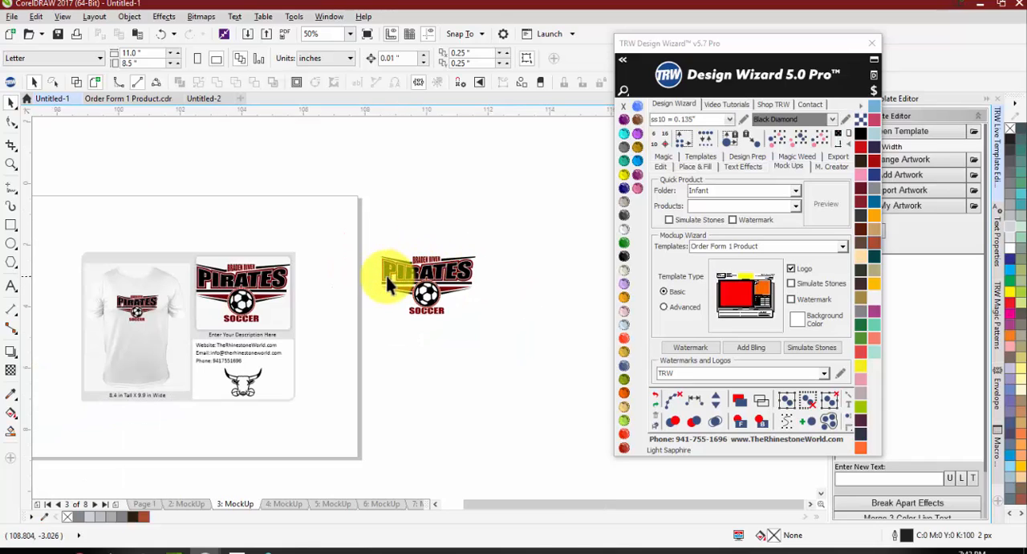
Step: Delete the Pirates soccer artwork copy placed beside the page
{"action": "scroll", "coordinate": [365, 288], "scroll_direction": "up", "scroll_amount": 2}
{"action": "left_click_drag", "start_coordinate": [344, 193], "coordinate": [600, 383]}
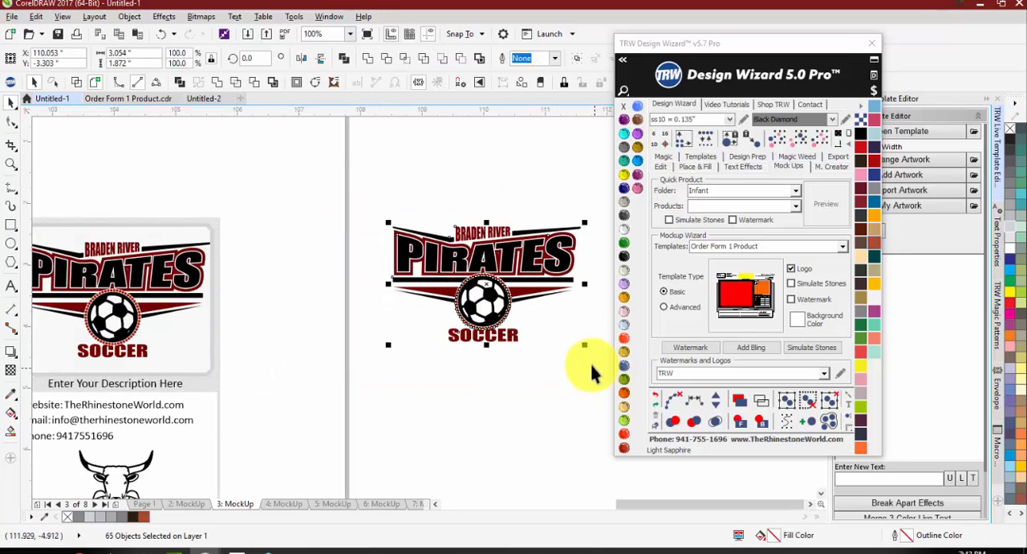
{"action": "key", "text": "Delete"}
{"action": "scroll", "coordinate": [337, 281], "scroll_direction": "down", "scroll_amount": 2}
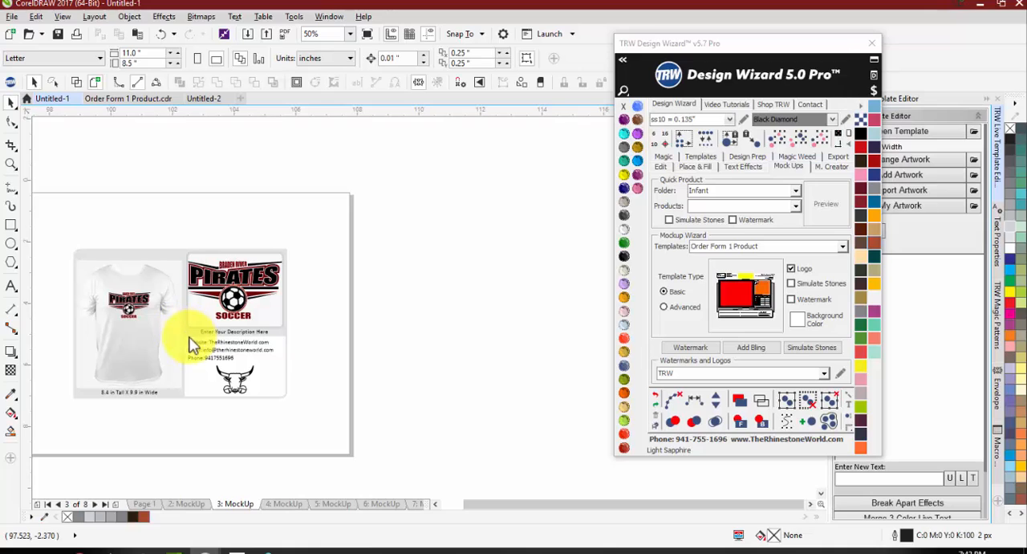
Step: Check the Design Wizard export options and open the Export For Web settings for the page 3 mockup
{"action": "left_click", "coordinate": [838, 166]}
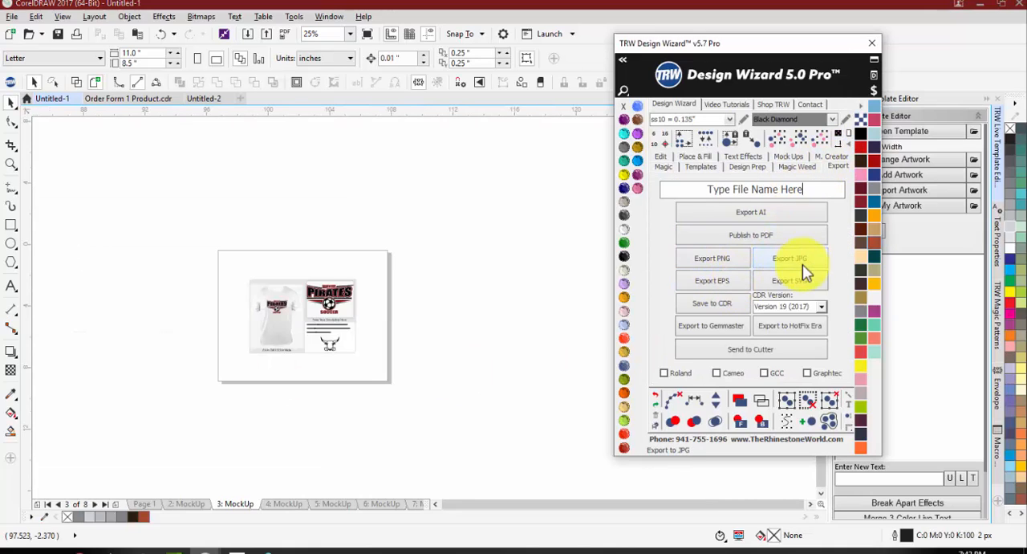
{"action": "scroll", "coordinate": [266, 335], "scroll_direction": "up", "scroll_amount": 1}
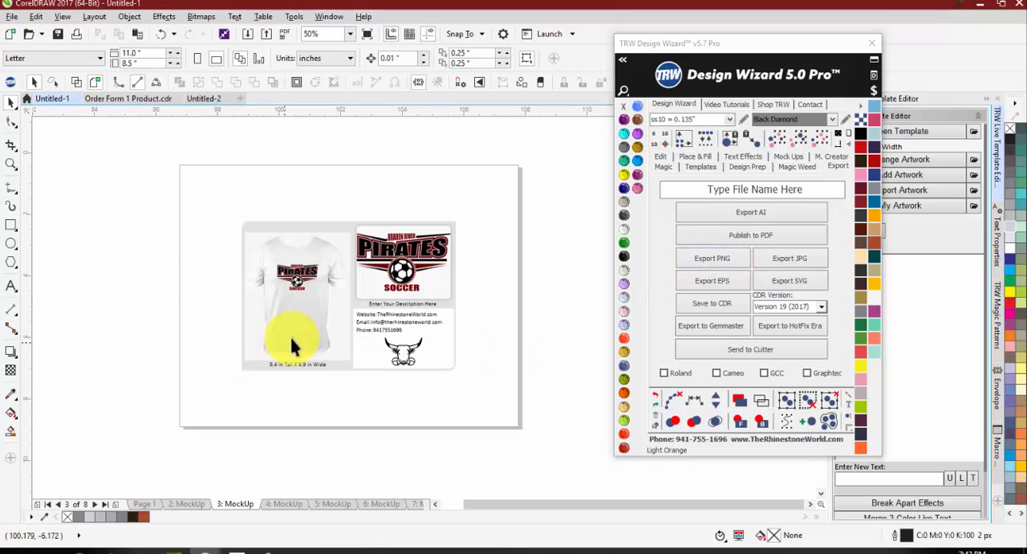
{"action": "left_click", "coordinate": [12, 16]}
{"action": "mouse_move", "coordinate": [58, 251]}
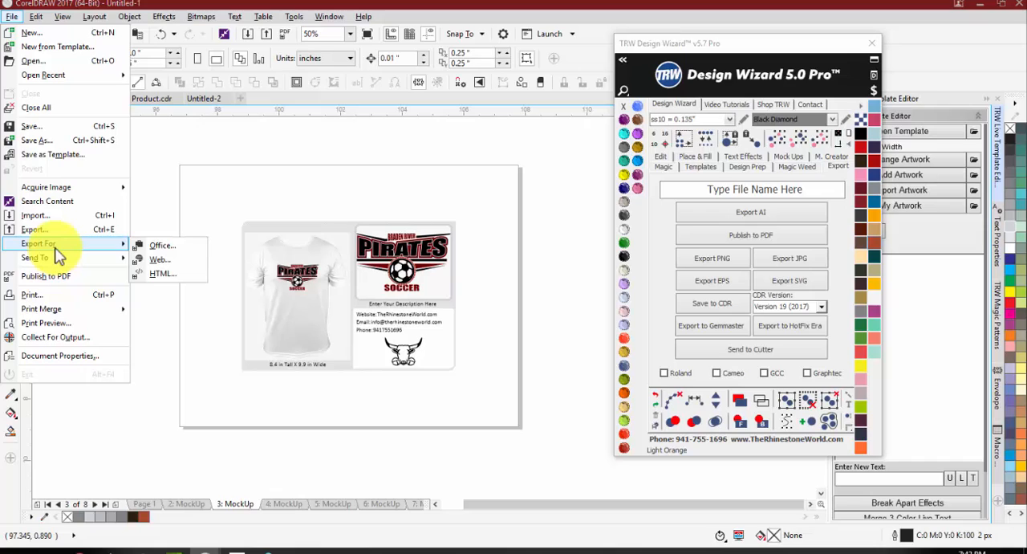
{"action": "left_click", "coordinate": [156, 261]}
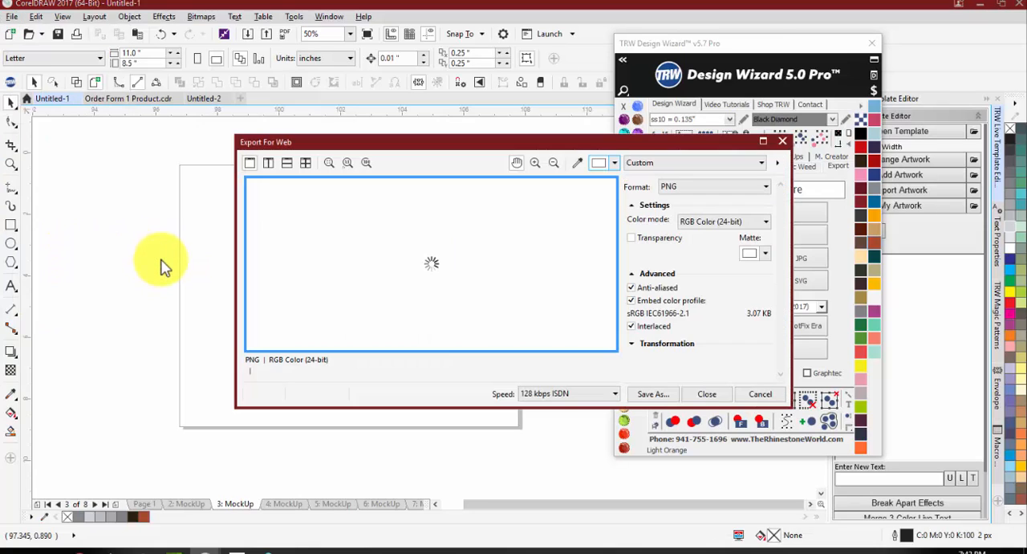
Step: Try the GIF, 8-bit PNG and JPEG web export formats, and finish with PNG in RGB Color (24-bit)
{"action": "left_click", "coordinate": [677, 188]}
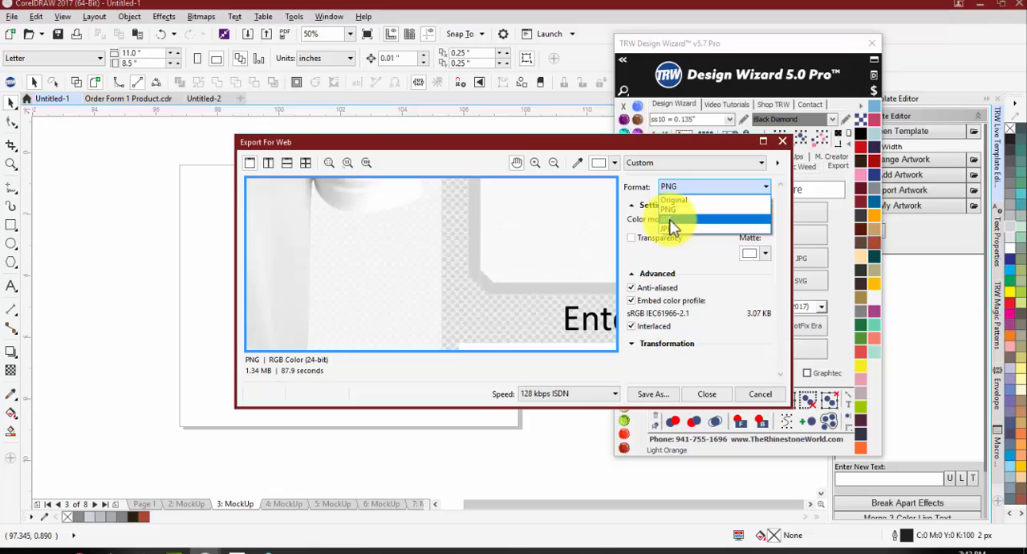
{"action": "left_click", "coordinate": [671, 221]}
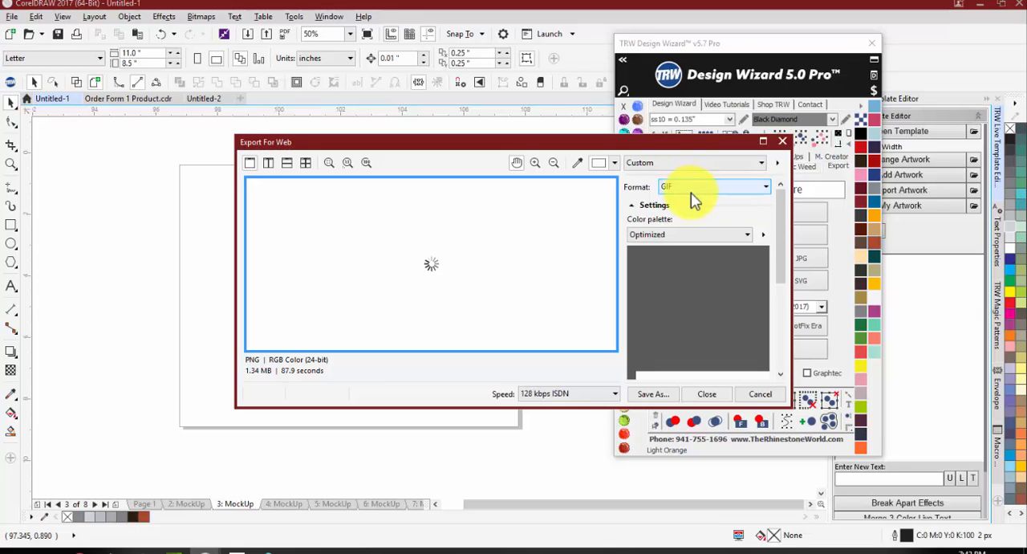
{"action": "left_click", "coordinate": [691, 193]}
{"action": "left_click", "coordinate": [670, 218]}
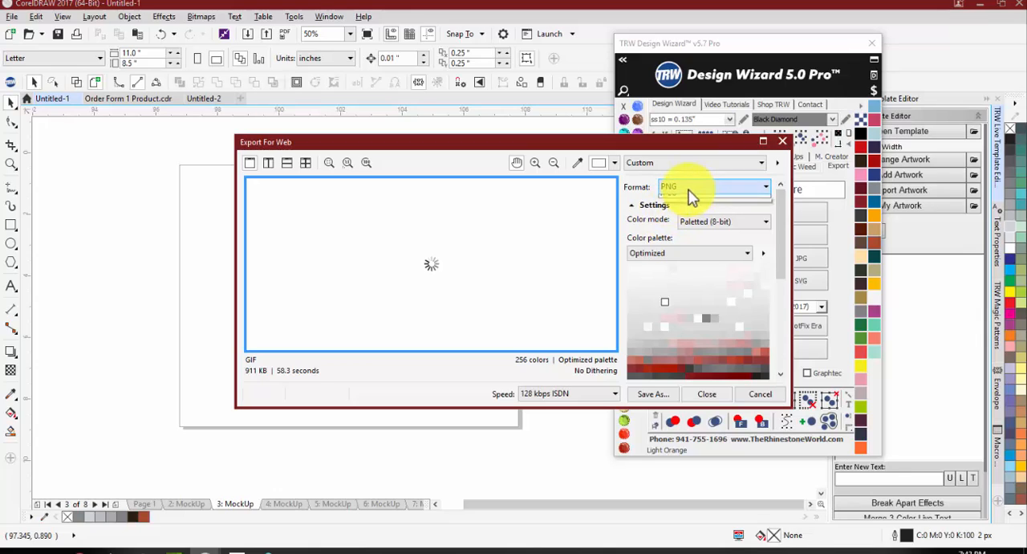
{"action": "left_click", "coordinate": [690, 193]}
{"action": "left_click", "coordinate": [673, 224]}
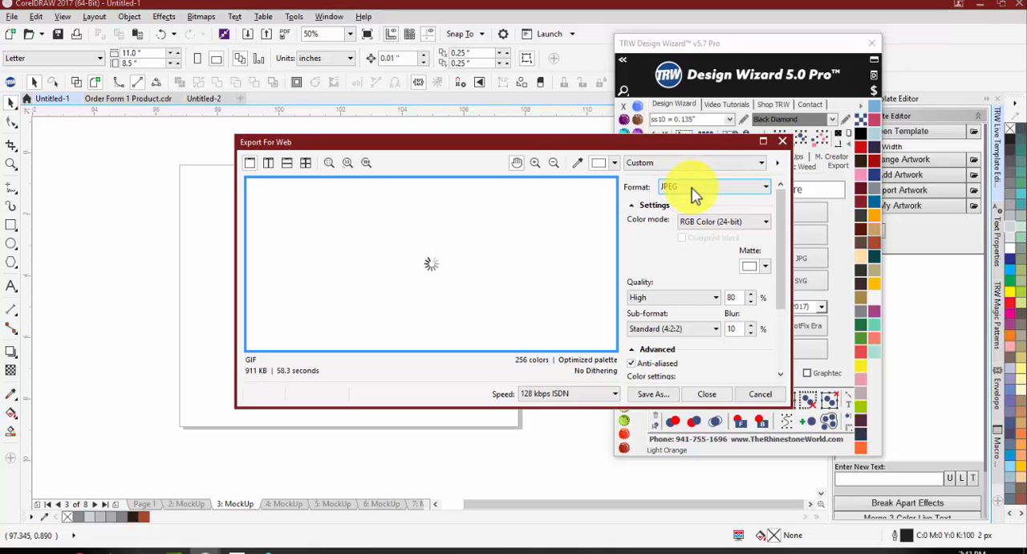
{"action": "left_click", "coordinate": [692, 194]}
{"action": "left_click", "coordinate": [674, 208]}
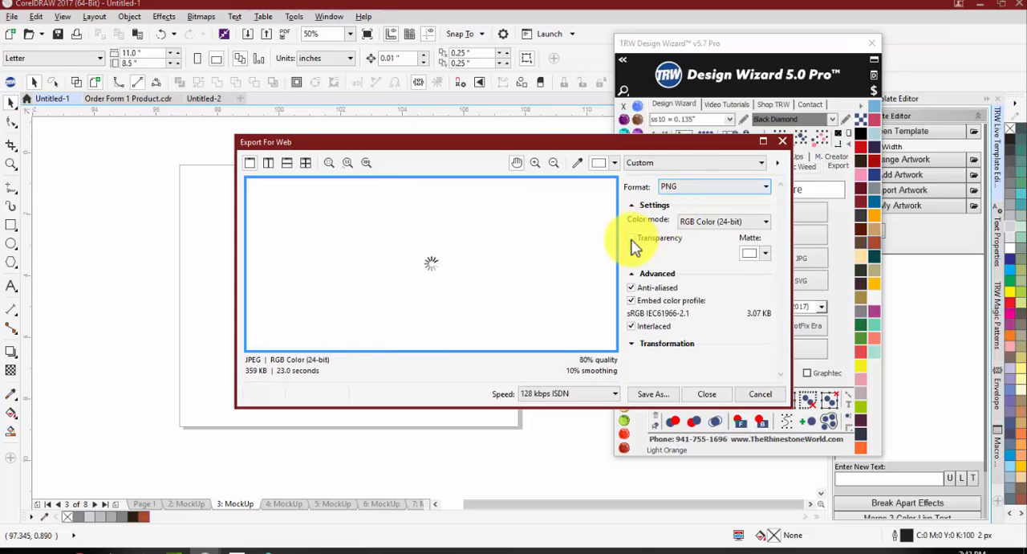
Step: Enable transparency for the PNG export and inspect the mockup in the preview
{"action": "left_click", "coordinate": [633, 240]}
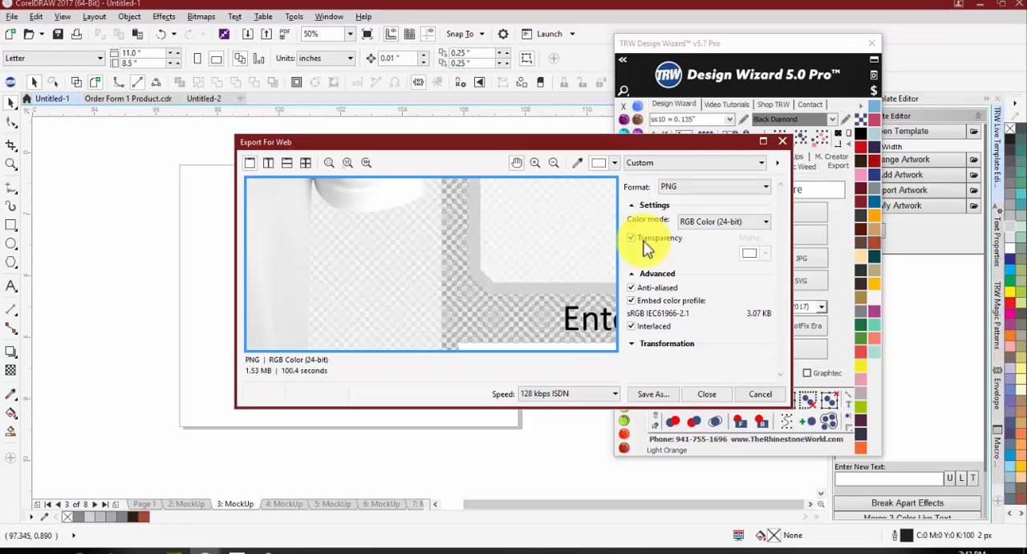
{"action": "scroll", "coordinate": [481, 287], "scroll_direction": "down", "scroll_amount": 3}
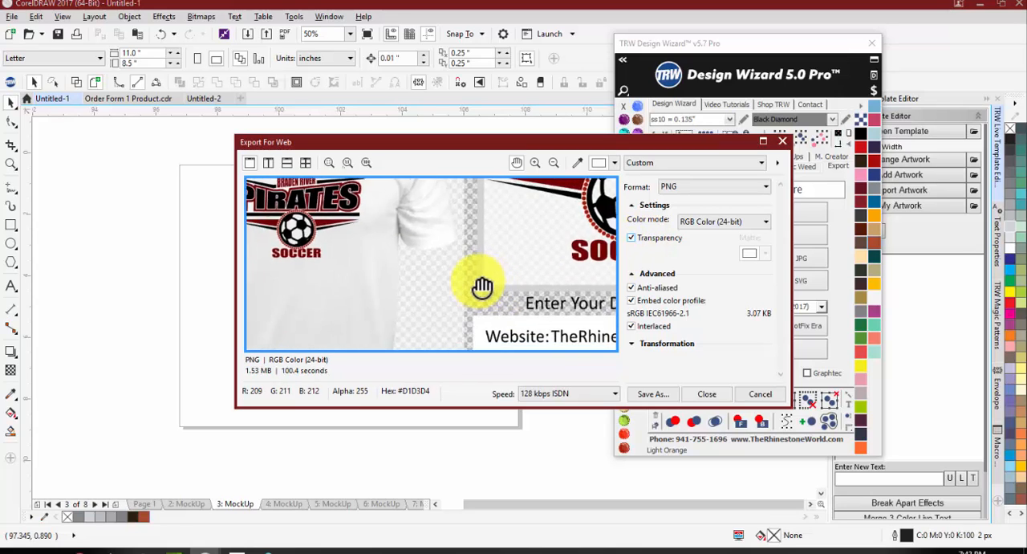
{"action": "scroll", "coordinate": [478, 284], "scroll_direction": "down", "scroll_amount": 1}
{"action": "scroll", "coordinate": [472, 224], "scroll_direction": "up", "scroll_amount": 1}
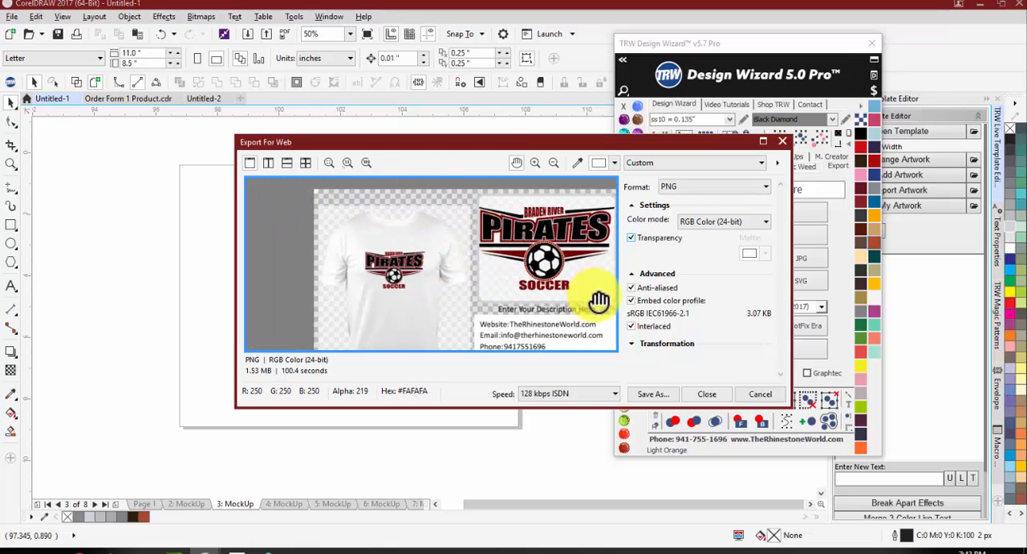
Step: Preview the whole mockup with PNG transparency turned off and cancel the web export
{"action": "left_click", "coordinate": [632, 238]}
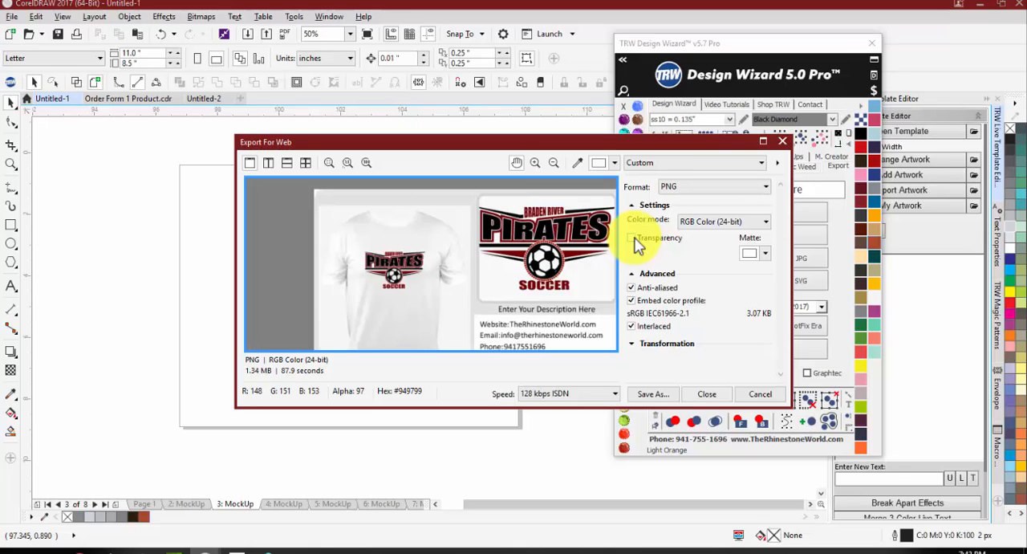
{"action": "scroll", "coordinate": [445, 237], "scroll_direction": "down", "scroll_amount": 3}
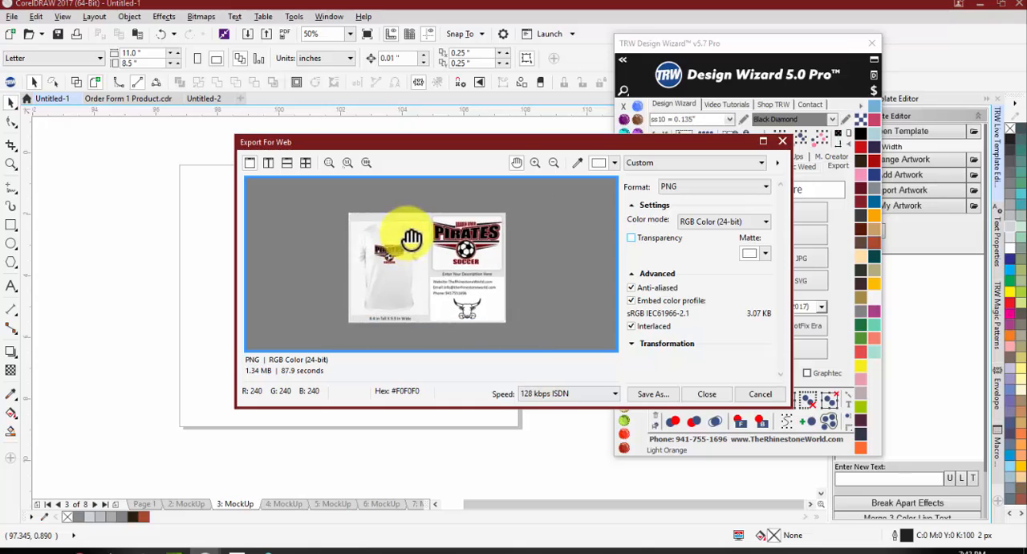
{"action": "scroll", "coordinate": [407, 262], "scroll_direction": "up", "scroll_amount": 1}
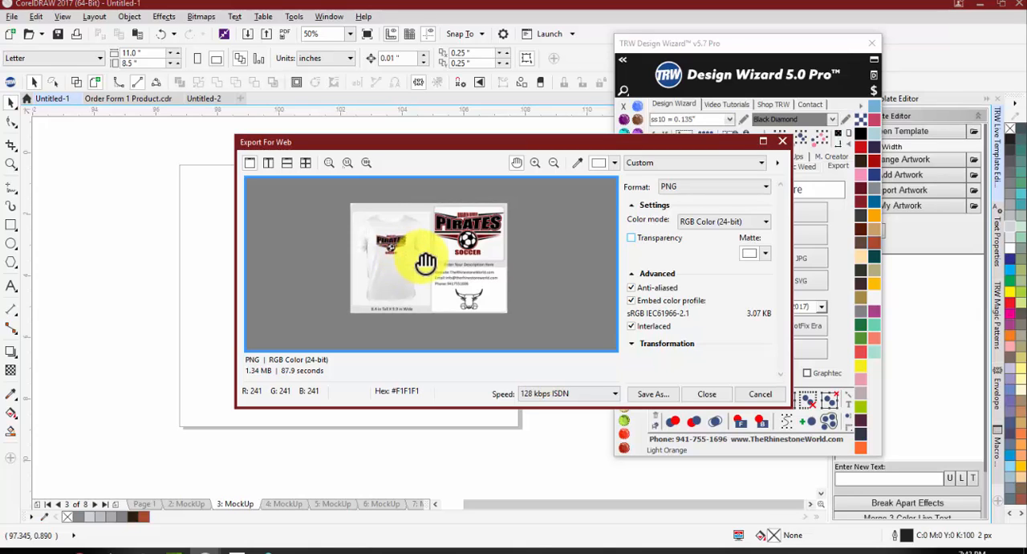
{"action": "scroll", "coordinate": [425, 263], "scroll_direction": "down", "scroll_amount": 3}
{"action": "scroll", "coordinate": [408, 261], "scroll_direction": "up", "scroll_amount": 3}
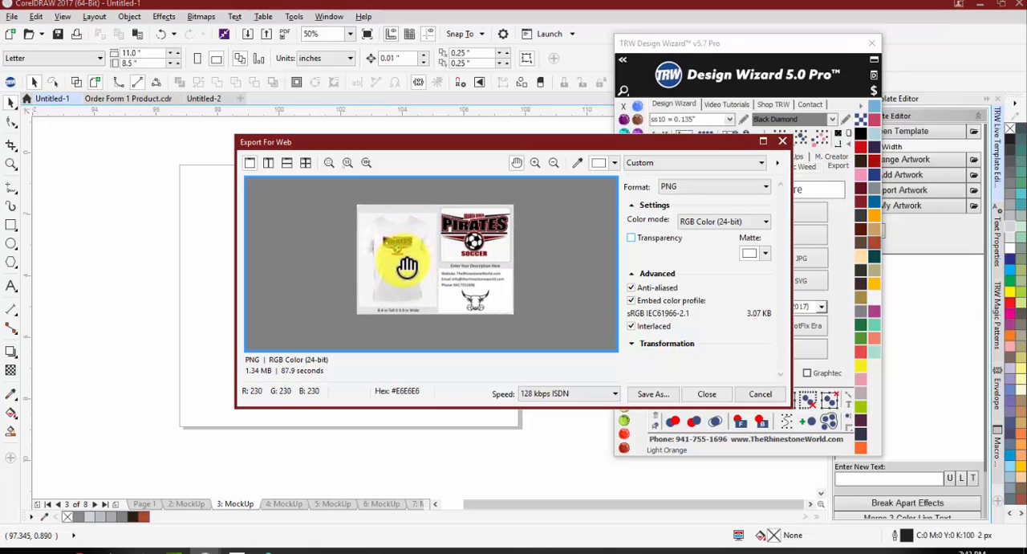
{"action": "scroll", "coordinate": [405, 256], "scroll_direction": "up", "scroll_amount": 1}
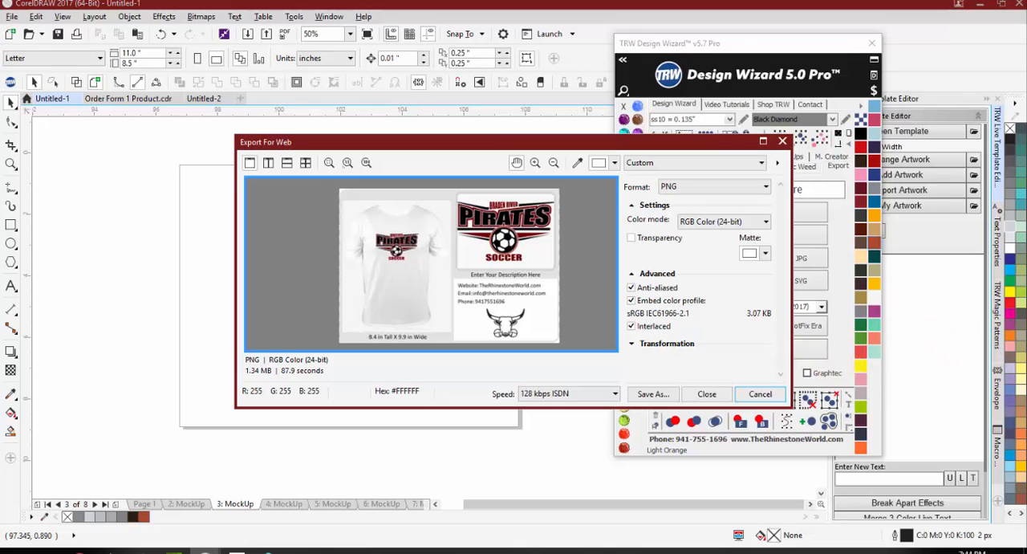
{"action": "left_click", "coordinate": [775, 392]}
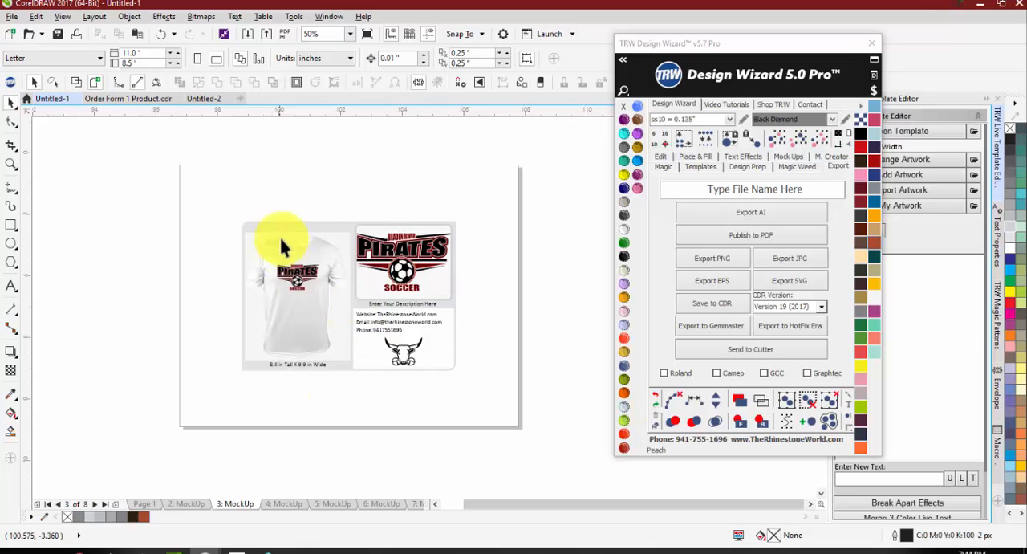
Step: Switch to the order form on page 2 and examine the bull logo in its header
{"action": "scroll", "coordinate": [297, 273], "scroll_direction": "up", "scroll_amount": 1}
{"action": "scroll", "coordinate": [316, 273], "scroll_direction": "down", "scroll_amount": 1}
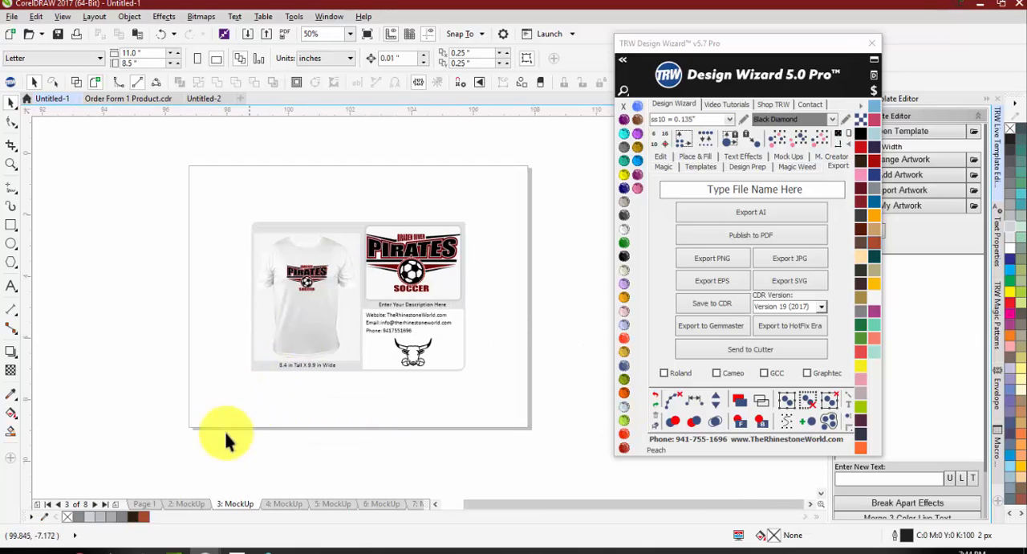
{"action": "left_click", "coordinate": [187, 503]}
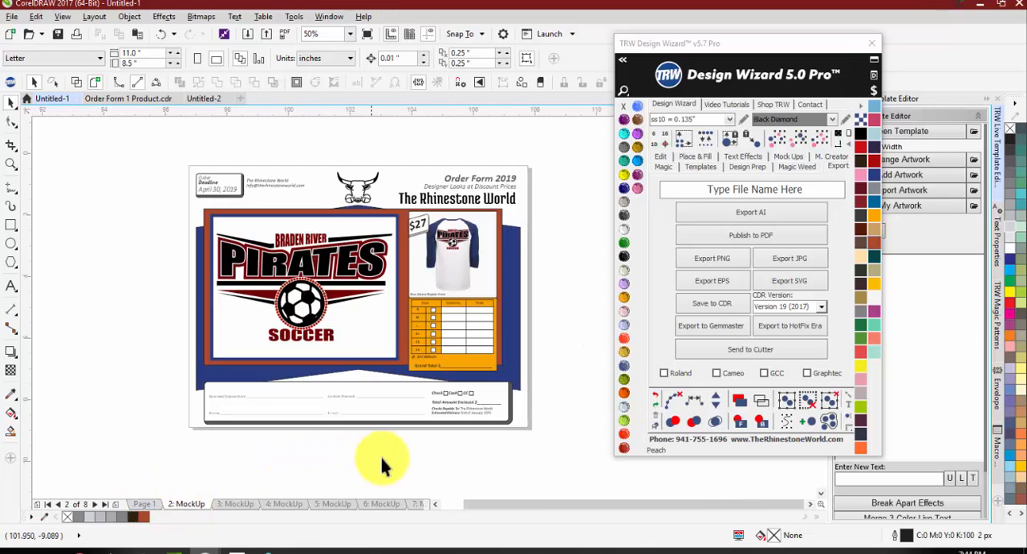
{"action": "scroll", "coordinate": [329, 136], "scroll_direction": "up", "scroll_amount": 1}
{"action": "scroll", "coordinate": [377, 248], "scroll_direction": "up", "scroll_amount": 1}
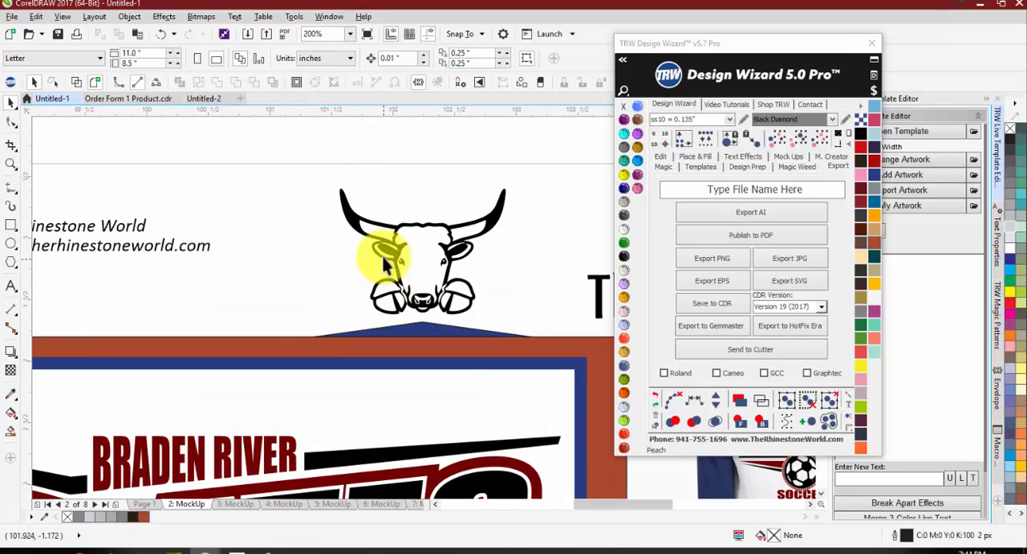
Step: Fade the bull logo in the order form's header to a uniform transparency of 89 with the Transparency tool
{"action": "left_click", "coordinate": [383, 236]}
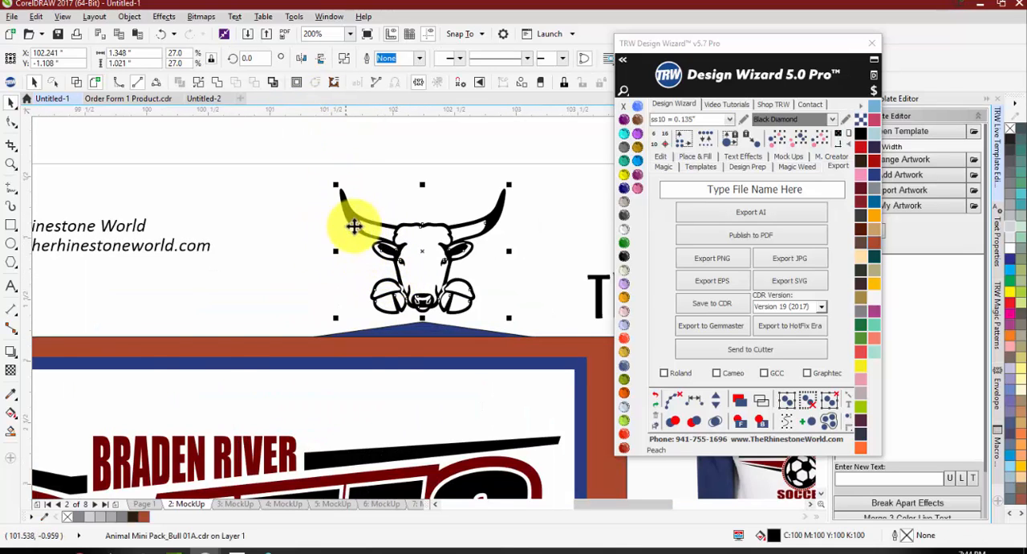
{"action": "scroll", "coordinate": [353, 221], "scroll_direction": "down", "scroll_amount": 1}
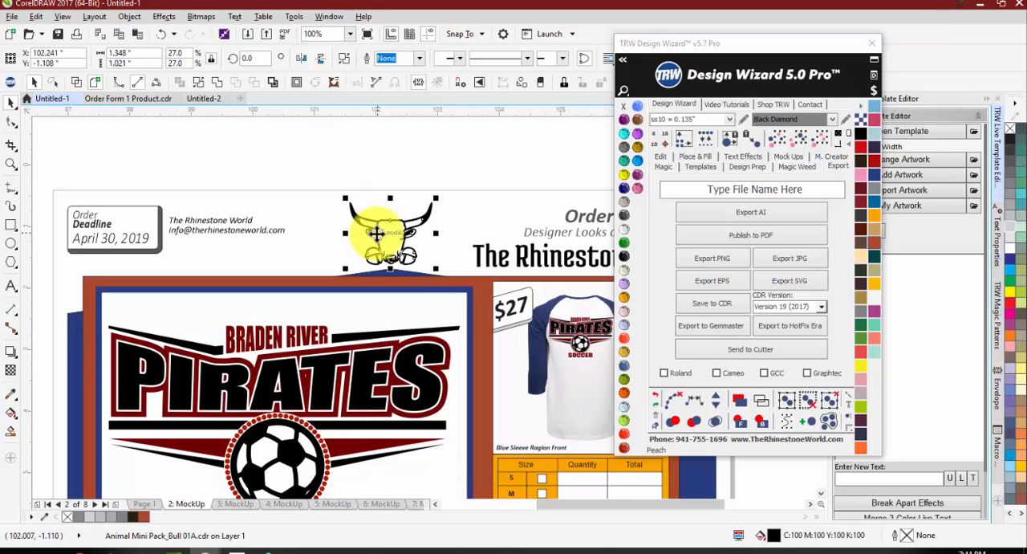
{"action": "left_click", "coordinate": [7, 373]}
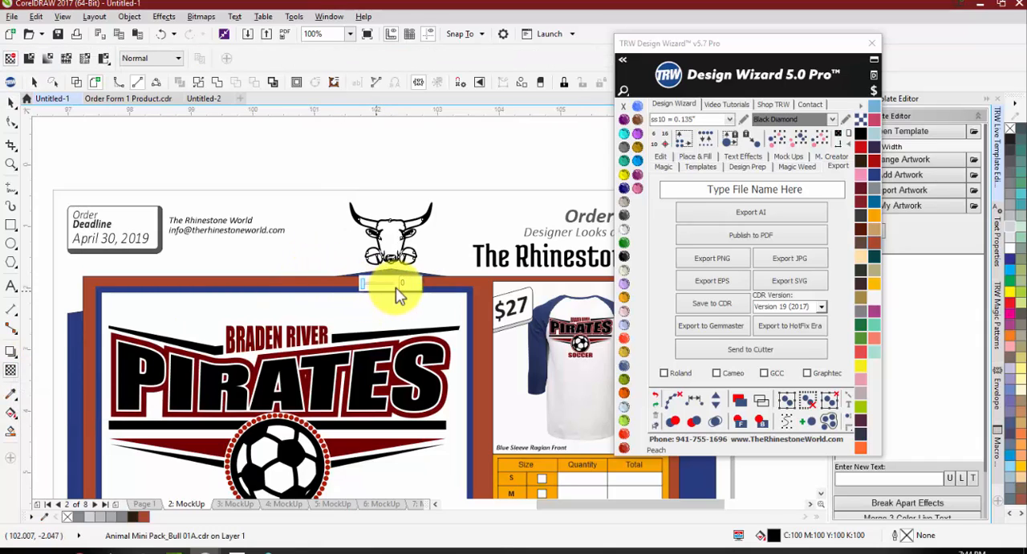
{"action": "left_click_drag", "start_coordinate": [363, 284], "coordinate": [391, 285]}
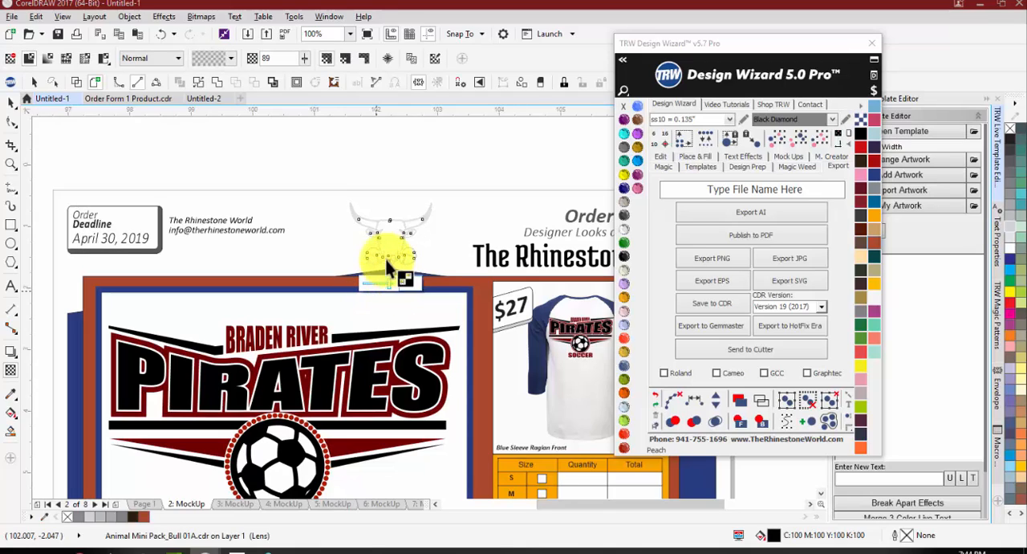
{"action": "left_click", "coordinate": [391, 185]}
{"action": "left_click", "coordinate": [12, 102]}
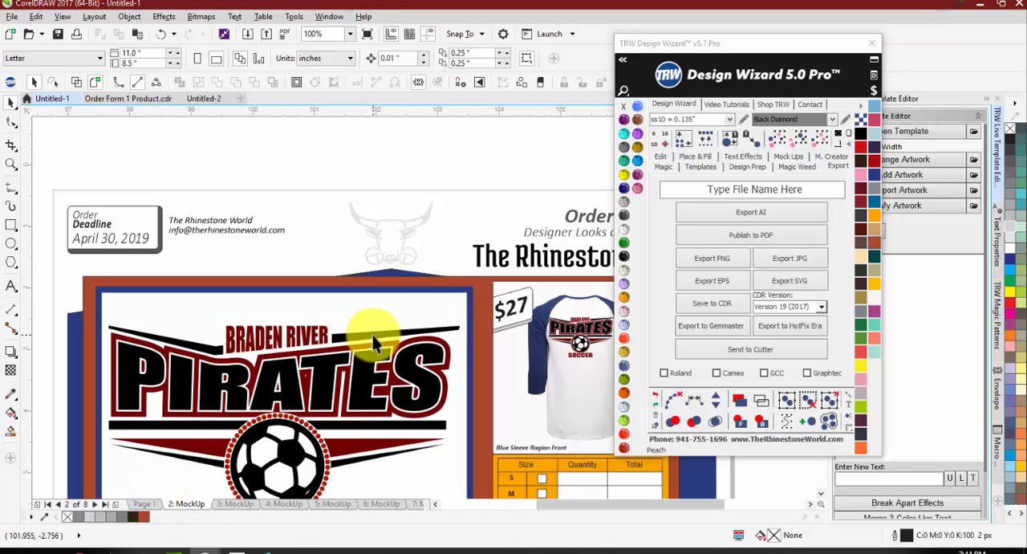
Step: Go to page 1, look over the tumbler and the Pirates artworks, and check the tumbler image in Untitled-2 before returning
{"action": "scroll", "coordinate": [529, 255], "scroll_direction": "down", "scroll_amount": 1}
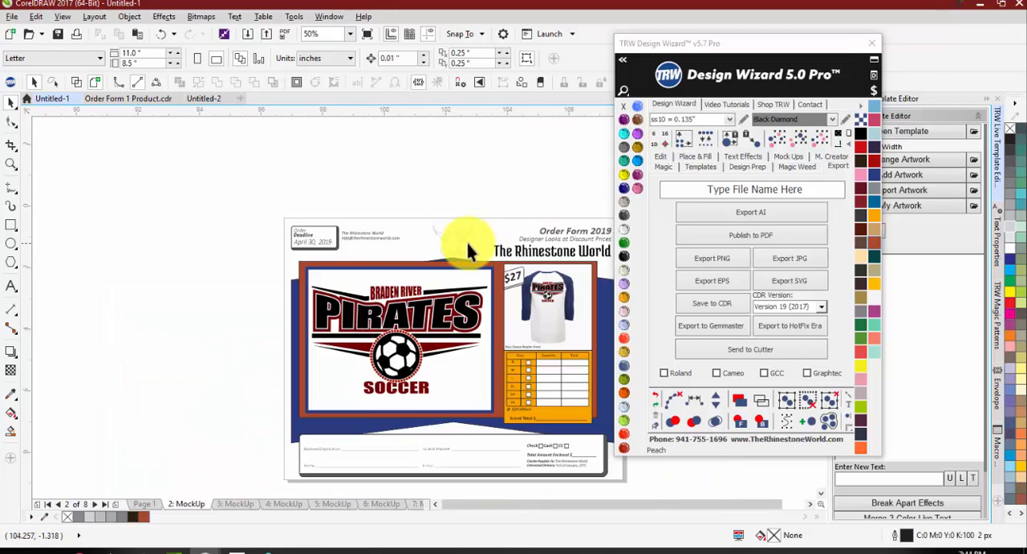
{"action": "scroll", "coordinate": [390, 252], "scroll_direction": "down", "scroll_amount": 1}
{"action": "scroll", "coordinate": [395, 327], "scroll_direction": "up", "scroll_amount": 1}
{"action": "left_click", "coordinate": [144, 504]}
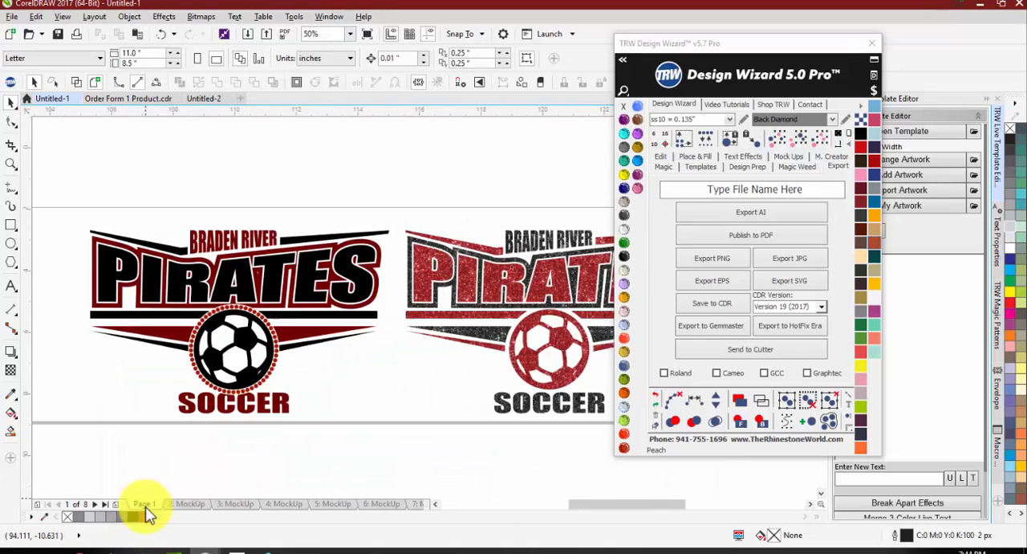
{"action": "scroll", "coordinate": [254, 373], "scroll_direction": "down", "scroll_amount": 1}
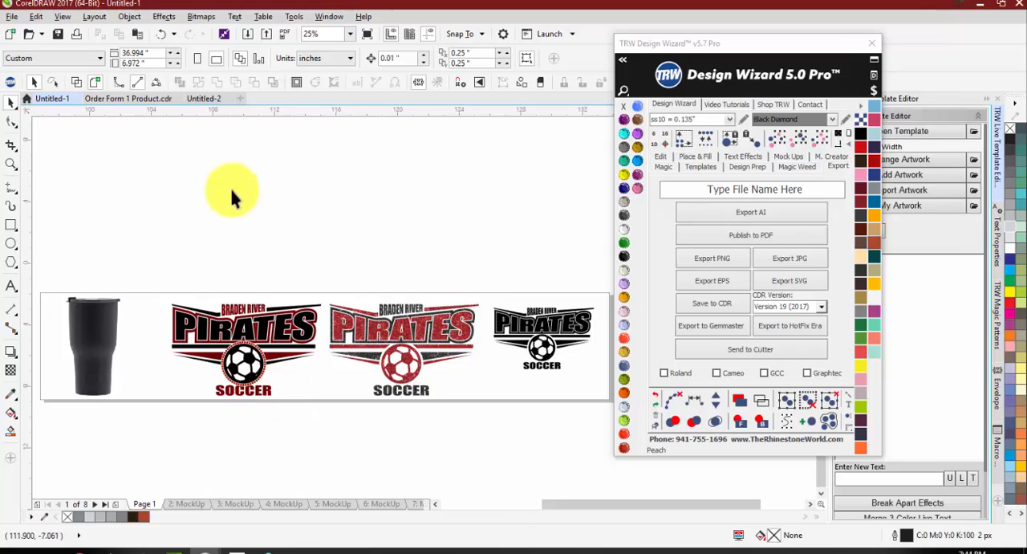
{"action": "left_click", "coordinate": [203, 103]}
{"action": "left_click", "coordinate": [143, 100]}
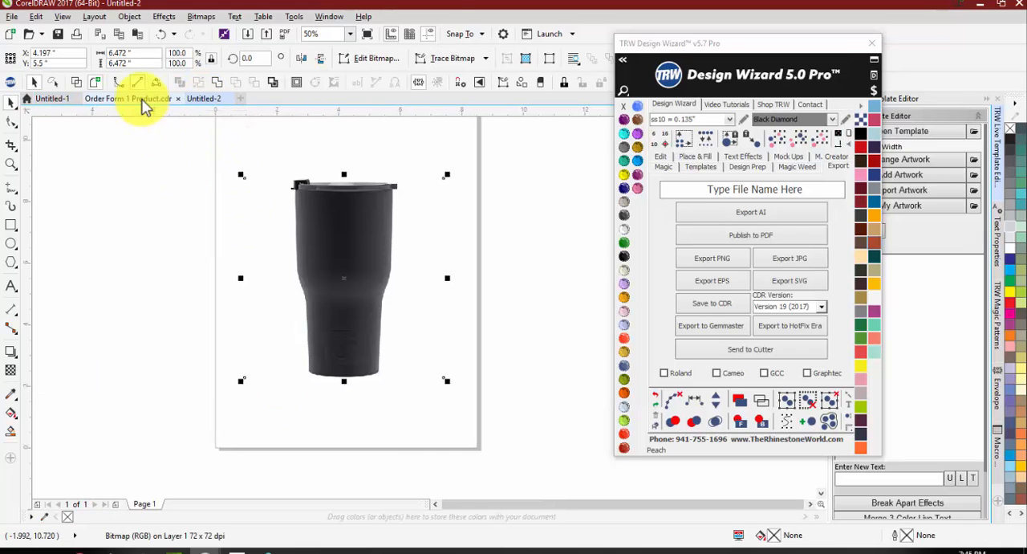
{"action": "left_click", "coordinate": [56, 98]}
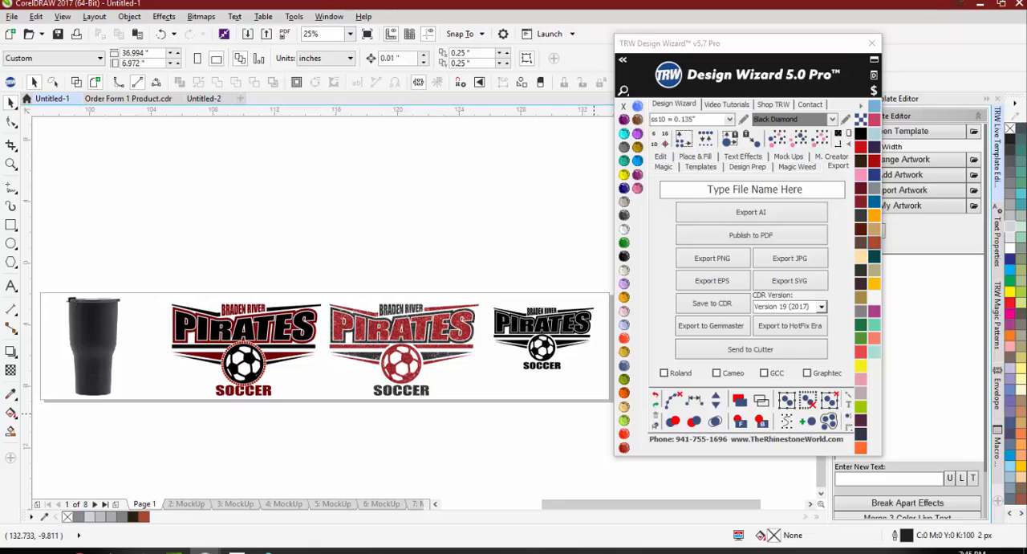
{"action": "scroll", "coordinate": [450, 287], "scroll_direction": "down", "scroll_amount": 1}
{"action": "scroll", "coordinate": [471, 309], "scroll_direction": "up", "scroll_amount": 1}
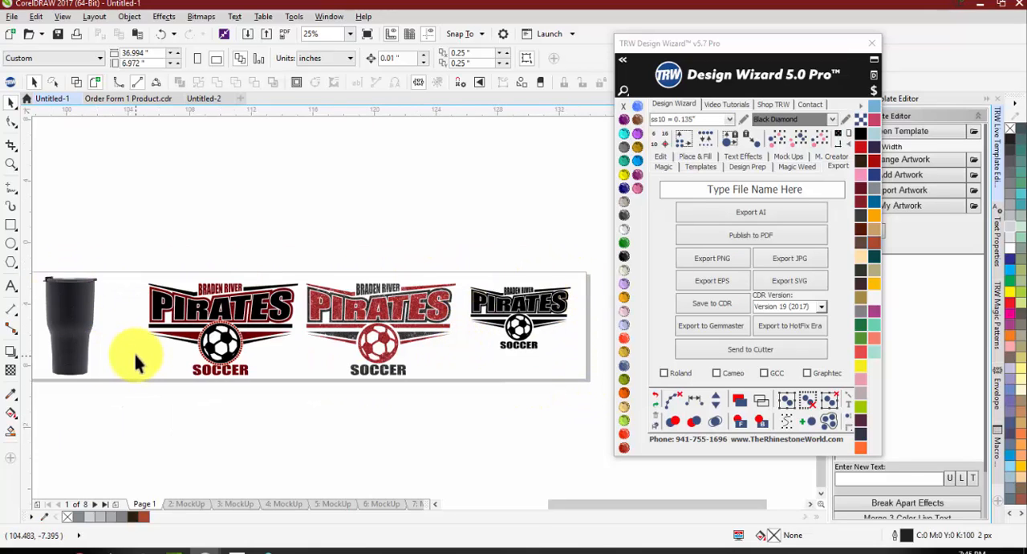
Step: Set the workspace's desktop color to a muted red (#874949) in the Appearance options
{"action": "left_click", "coordinate": [291, 18]}
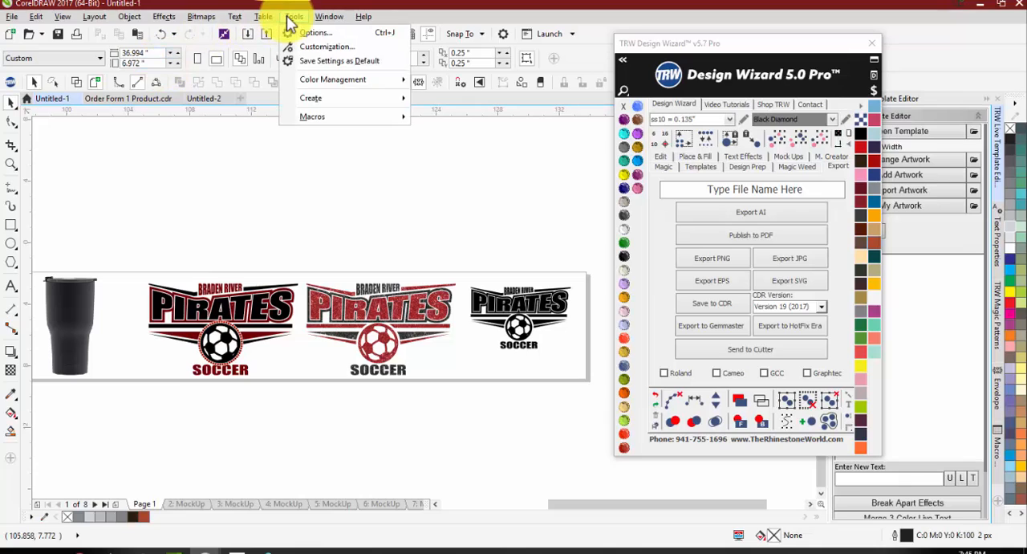
{"action": "left_click", "coordinate": [323, 47]}
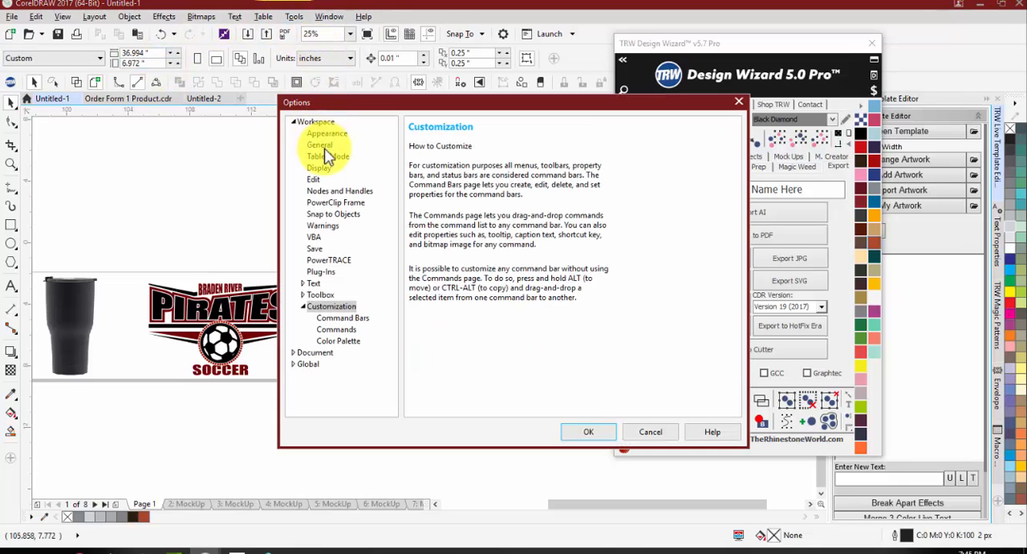
{"action": "left_click", "coordinate": [326, 133]}
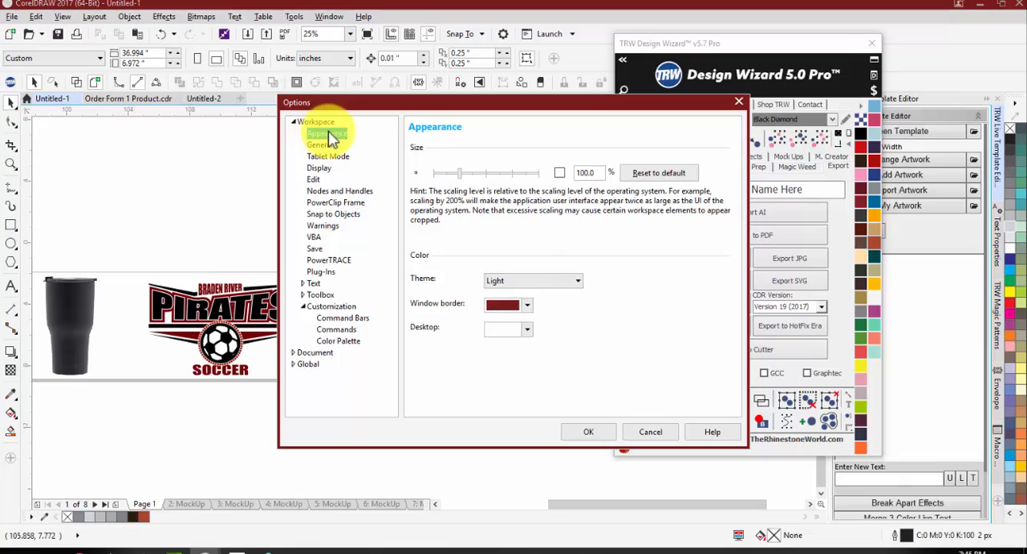
{"action": "left_click", "coordinate": [527, 329]}
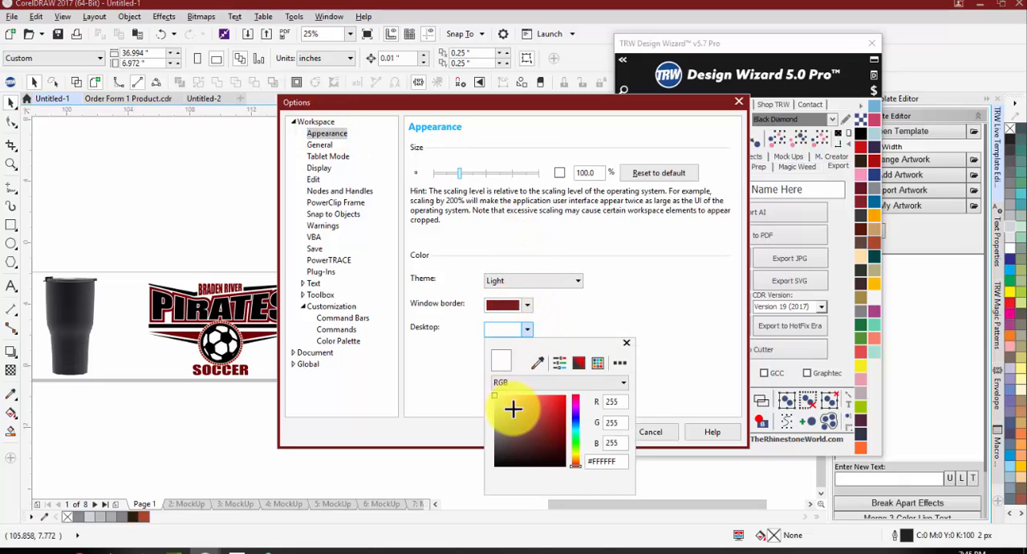
{"action": "mouse_move", "coordinate": [513, 409]}
{"action": "left_mouse_down"}
{"action": "mouse_move", "coordinate": [515, 433]}
{"action": "mouse_move", "coordinate": [474, 411]}
{"action": "mouse_move", "coordinate": [521, 426]}
{"action": "mouse_move", "coordinate": [524, 437]}
{"action": "mouse_move", "coordinate": [528, 427]}
{"action": "left_mouse_up"}
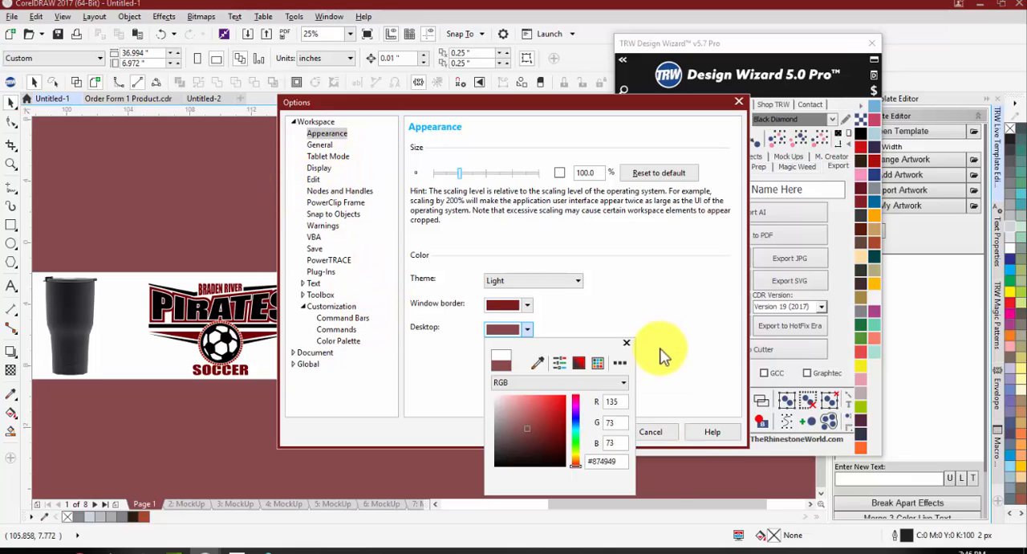
{"action": "left_click", "coordinate": [627, 344]}
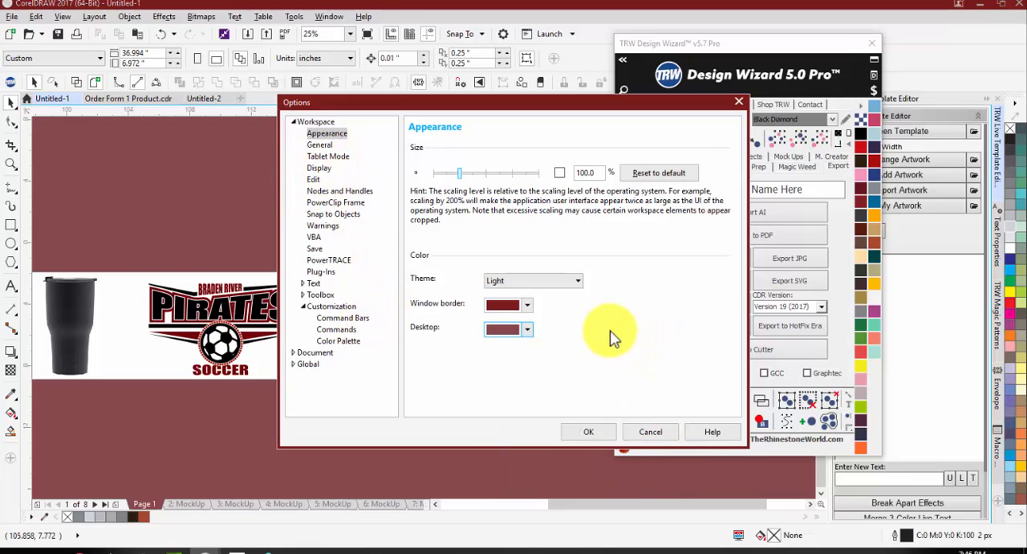
Step: Change the desktop color back to white in the Appearance options
{"action": "left_click", "coordinate": [654, 172]}
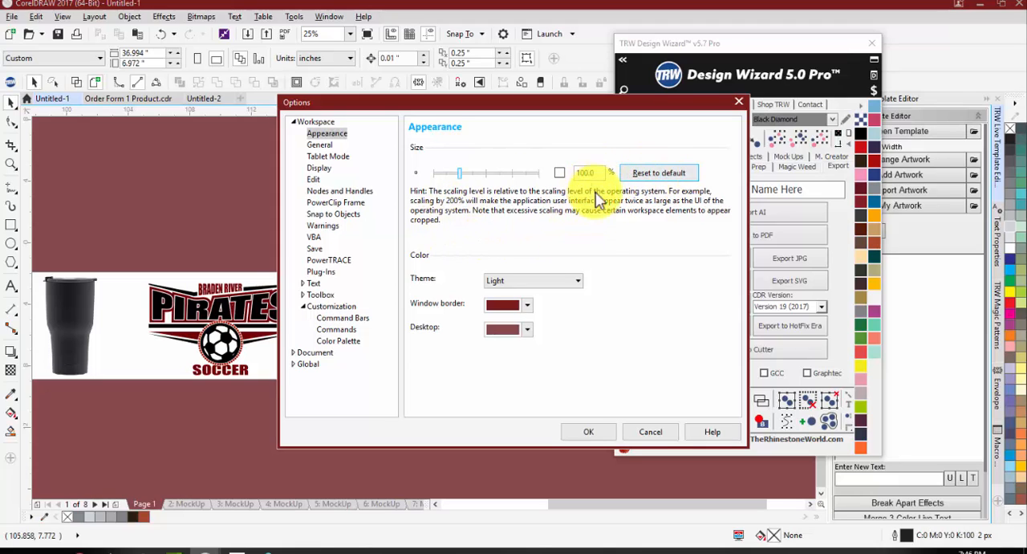
{"action": "left_click", "coordinate": [523, 329]}
{"action": "left_click_drag", "start_coordinate": [496, 425], "coordinate": [474, 369]}
{"action": "left_click", "coordinate": [626, 313]}
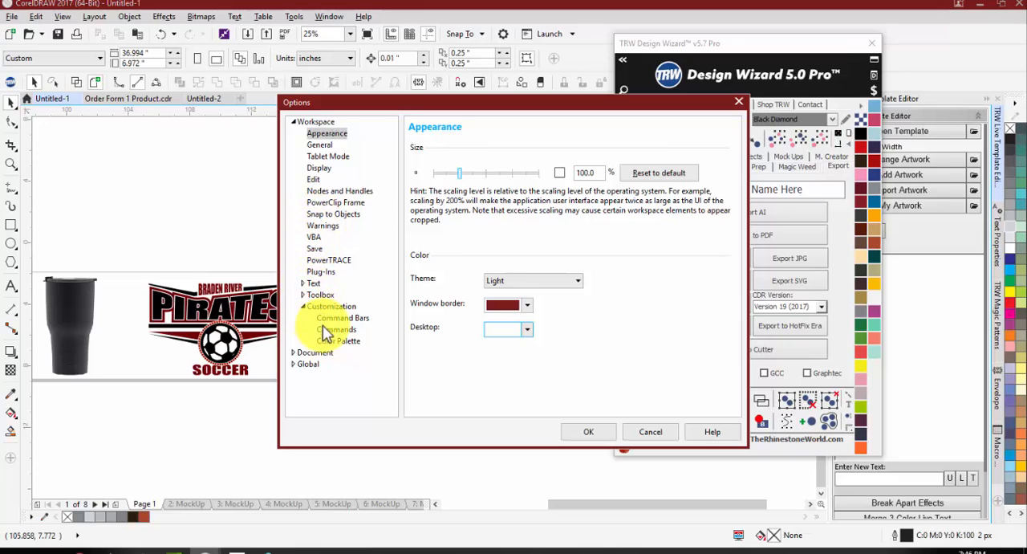
Step: Apply a solid red page background (#A32F2F) in the document options and inspect the artworks on it
{"action": "left_click", "coordinate": [309, 353]}
{"action": "left_click", "coordinate": [294, 353]}
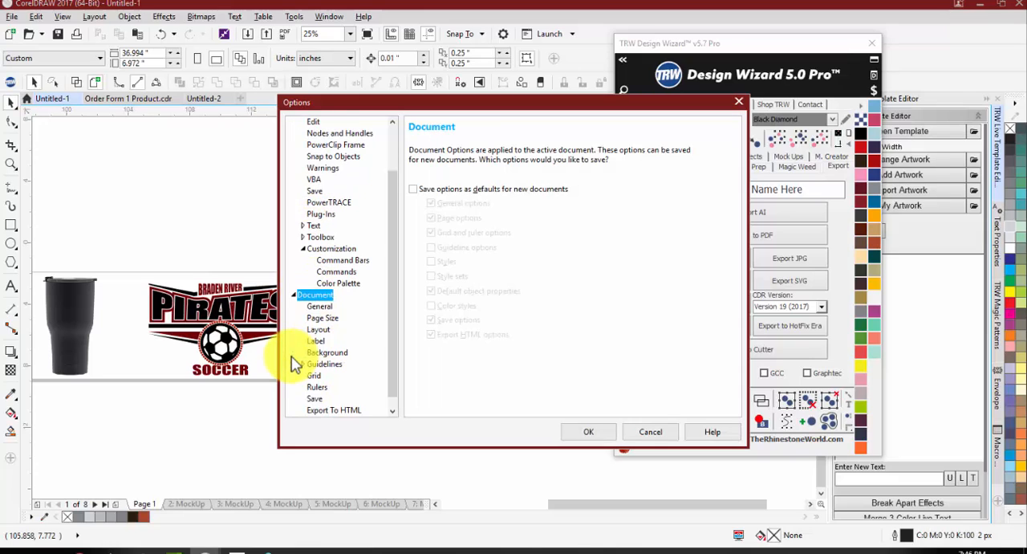
{"action": "left_click", "coordinate": [321, 308]}
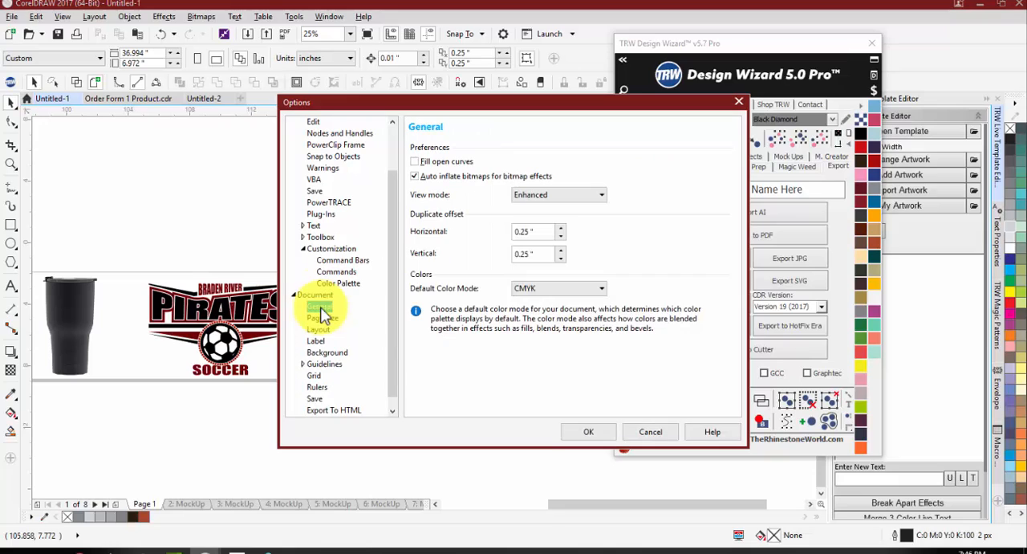
{"action": "left_click", "coordinate": [315, 353]}
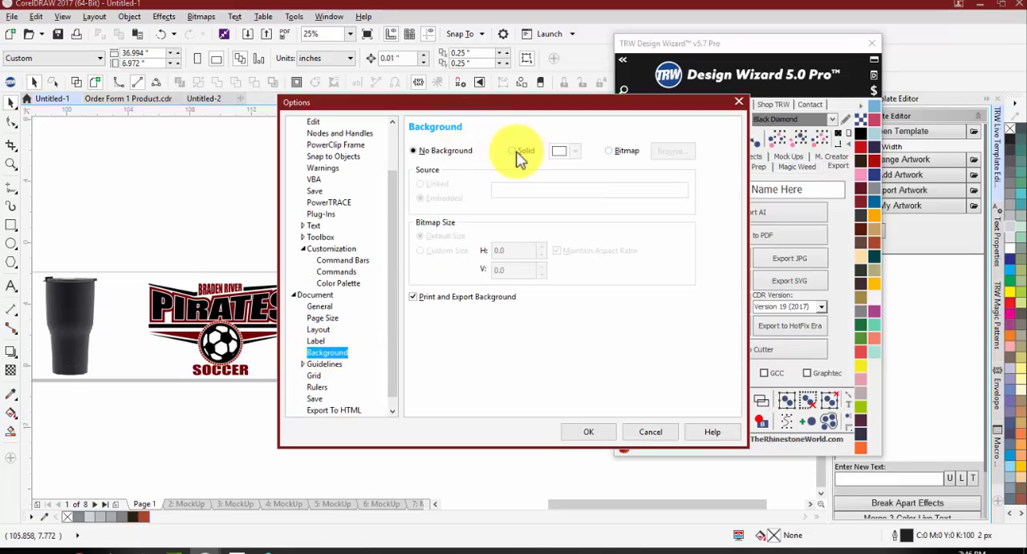
{"action": "left_click", "coordinate": [517, 152]}
{"action": "left_click", "coordinate": [575, 151]}
{"action": "left_click", "coordinate": [596, 241]}
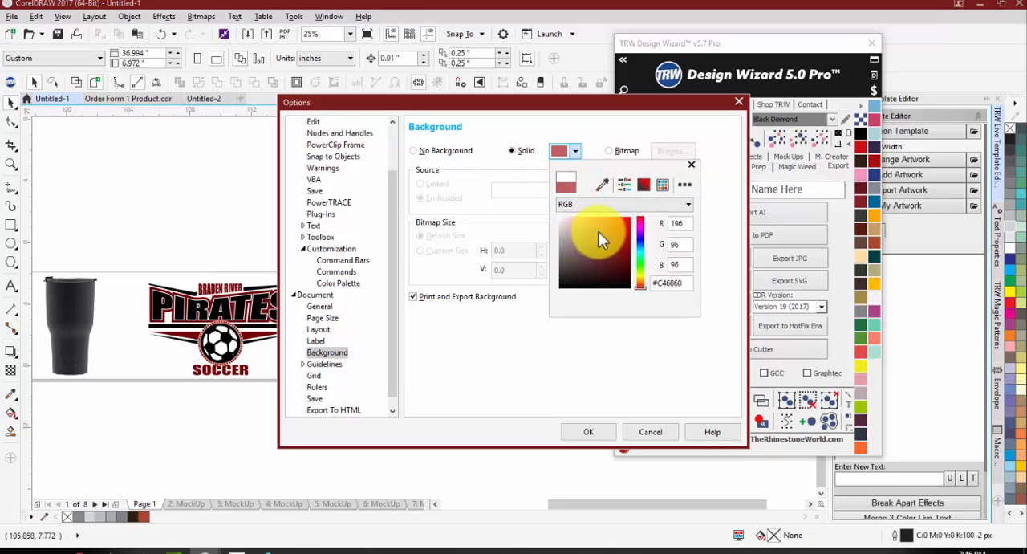
{"action": "left_click_drag", "start_coordinate": [598, 232], "coordinate": [584, 257]}
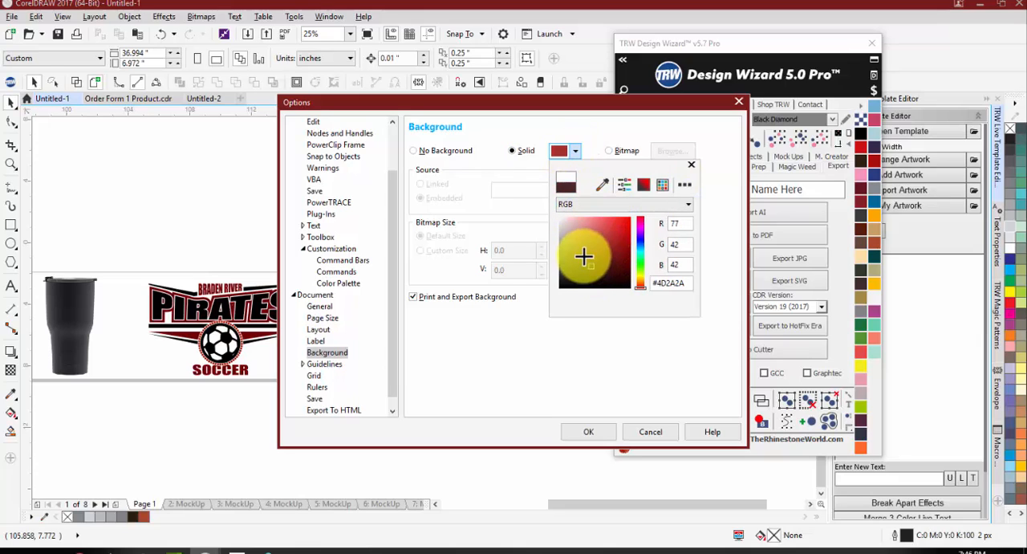
{"action": "left_click", "coordinate": [580, 434]}
{"action": "left_click", "coordinate": [580, 434]}
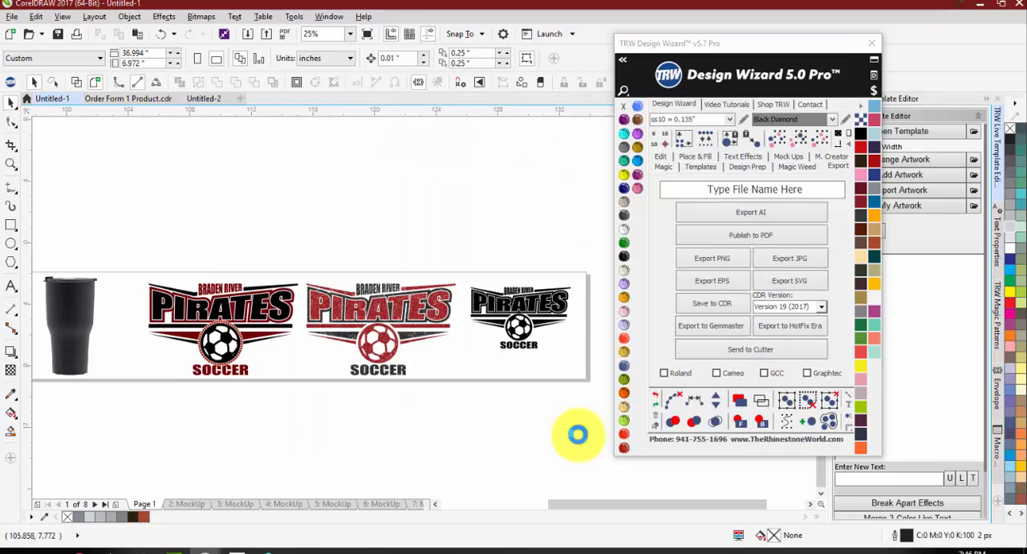
{"action": "scroll", "coordinate": [401, 282], "scroll_direction": "down", "scroll_amount": 2}
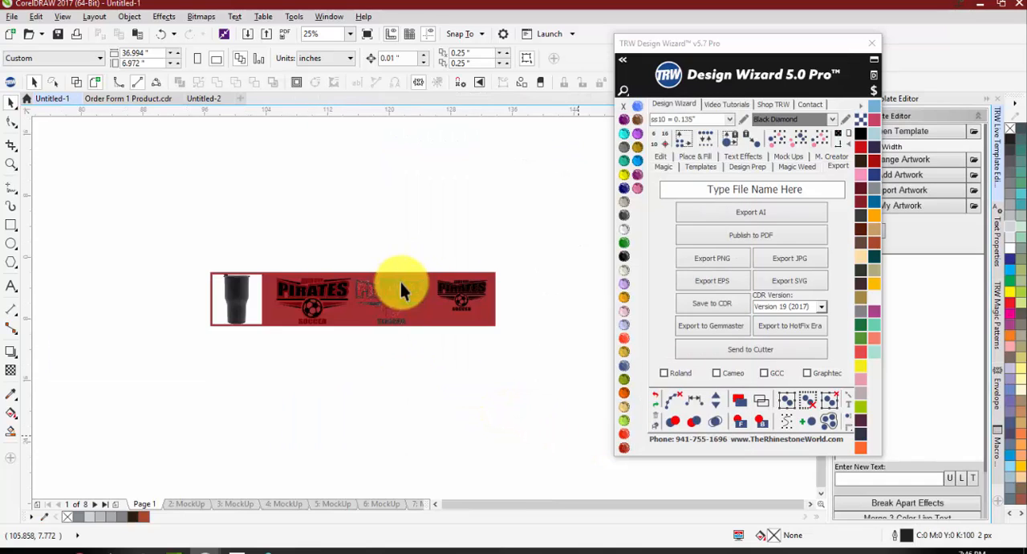
{"action": "scroll", "coordinate": [324, 294], "scroll_direction": "up", "scroll_amount": 2}
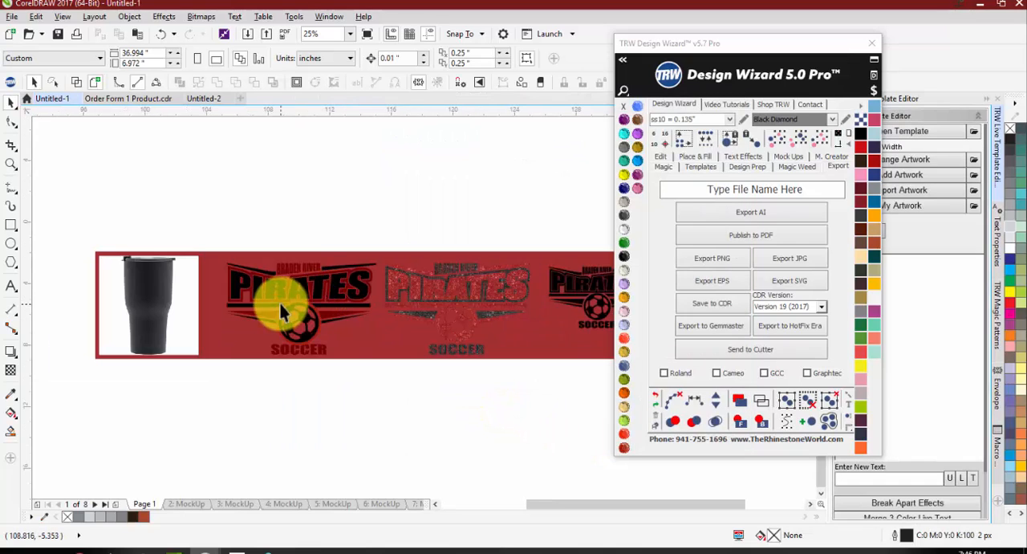
Step: Change the document's solid page background color to white (#FFFFFF) and apply the options
{"action": "left_click", "coordinate": [290, 18]}
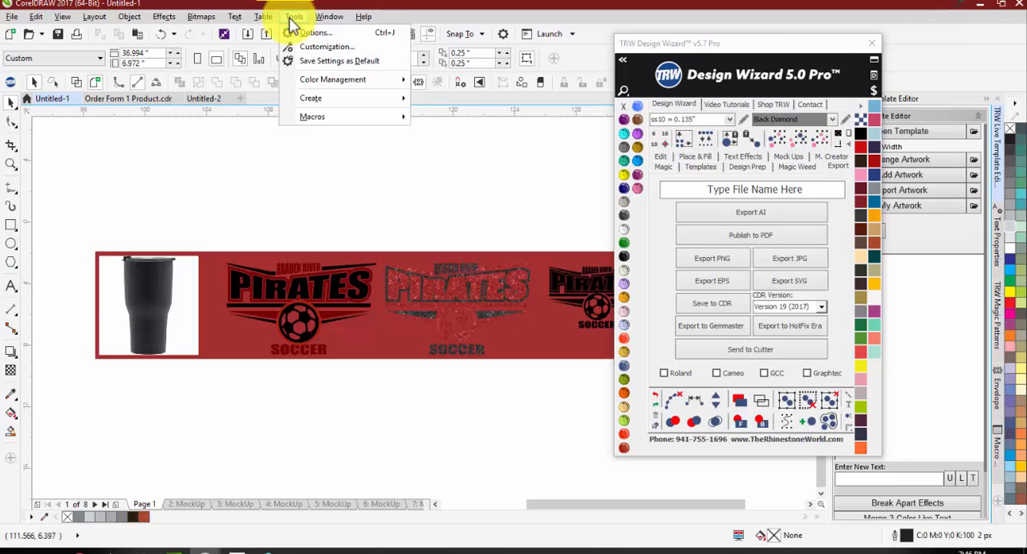
{"action": "left_click", "coordinate": [311, 46]}
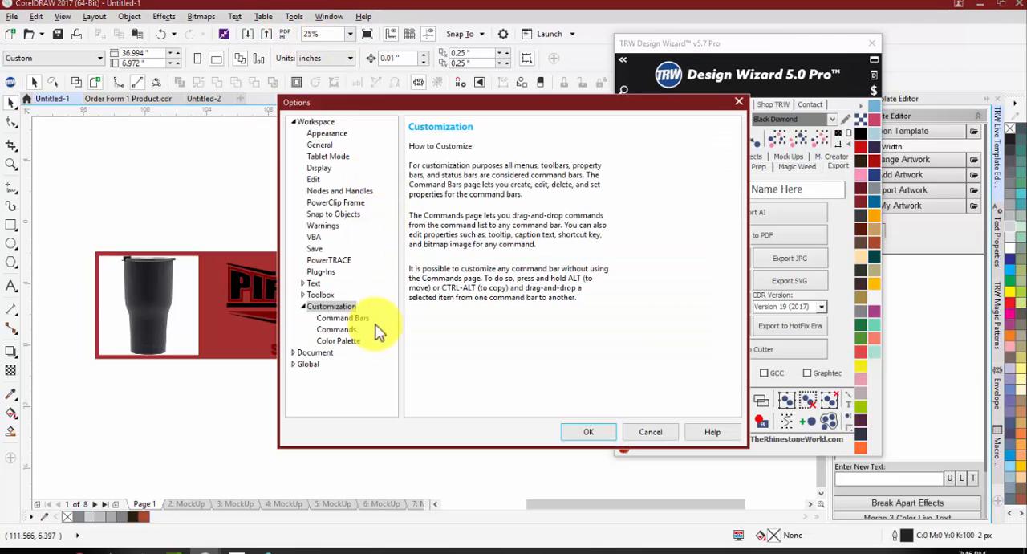
{"action": "left_click", "coordinate": [306, 352]}
{"action": "double_click", "coordinate": [303, 351]}
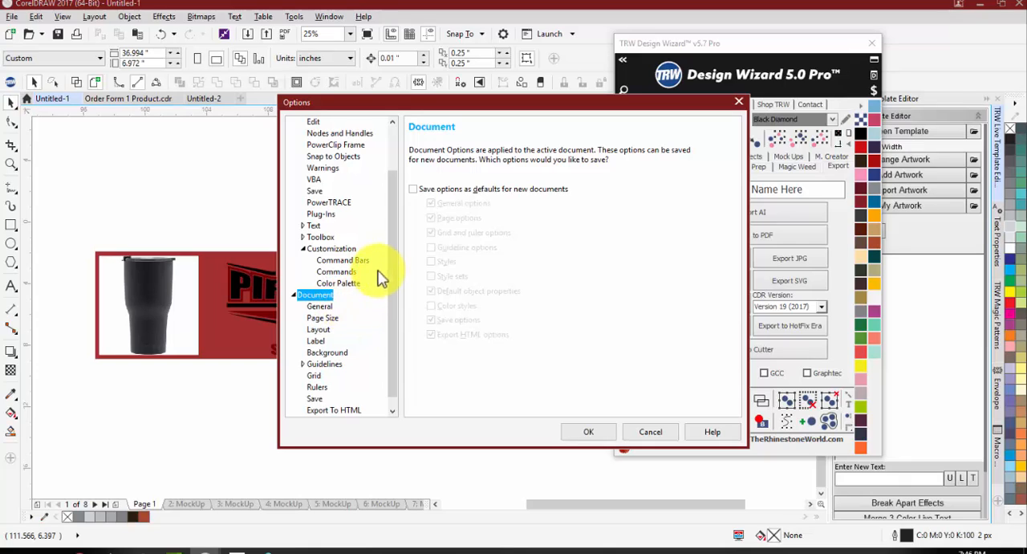
{"action": "left_click", "coordinate": [326, 352]}
{"action": "left_click", "coordinate": [566, 152]}
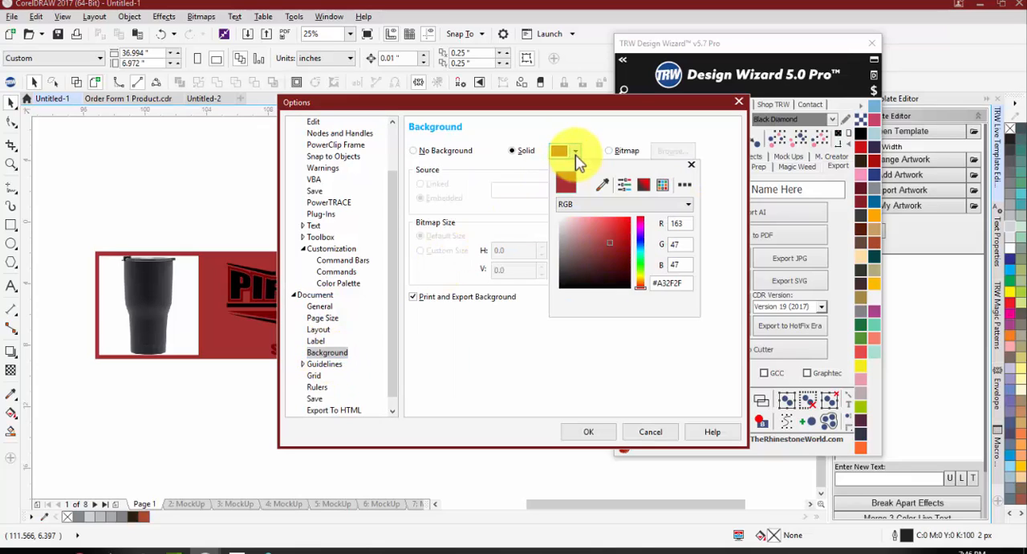
{"action": "left_click_drag", "start_coordinate": [584, 233], "coordinate": [532, 193]}
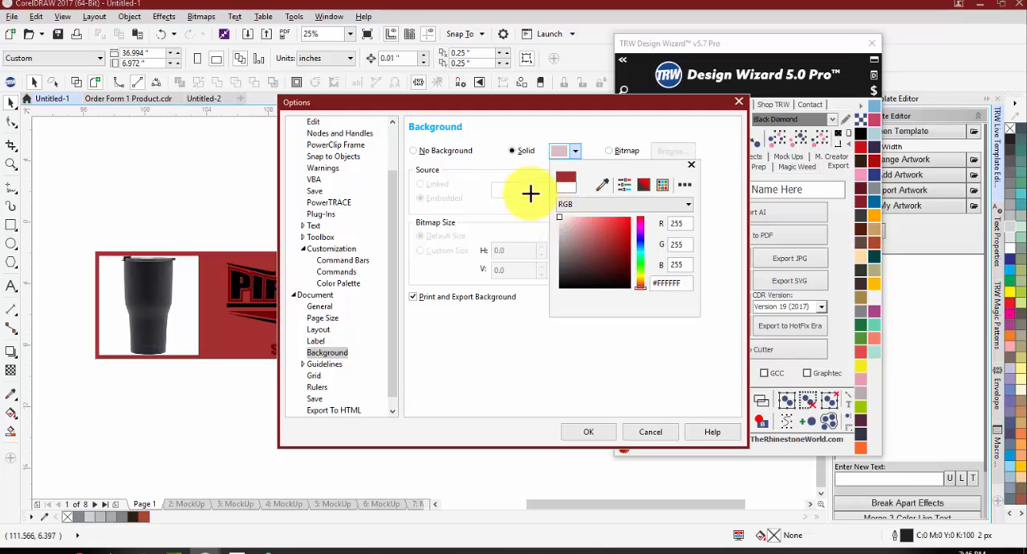
{"action": "left_click", "coordinate": [578, 431]}
{"action": "left_click", "coordinate": [587, 434]}
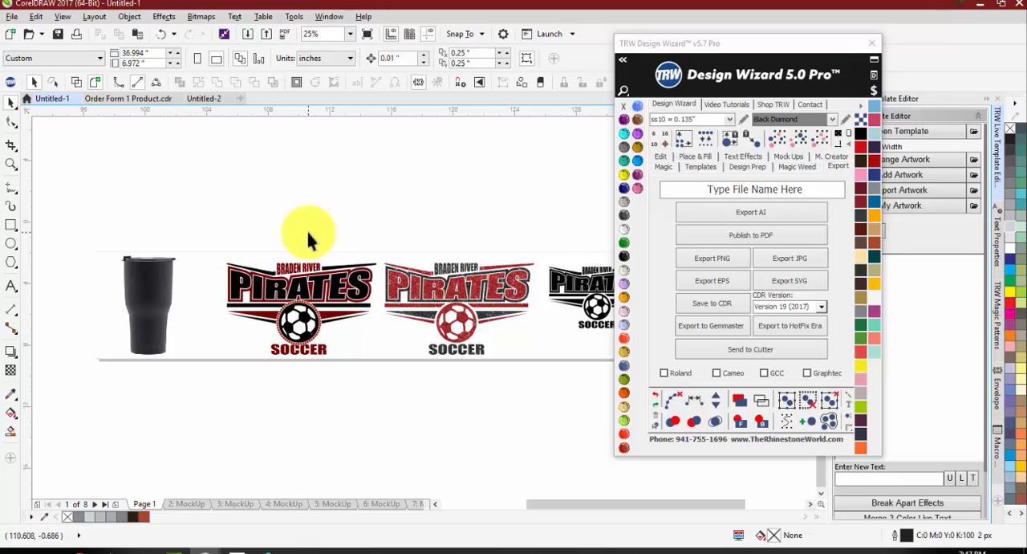
Step: Look over the artworks on the page and switch to the tumbler image in Untitled-2
{"action": "scroll", "coordinate": [236, 237], "scroll_direction": "down", "scroll_amount": 1}
{"action": "scroll", "coordinate": [329, 261], "scroll_direction": "up", "scroll_amount": 1}
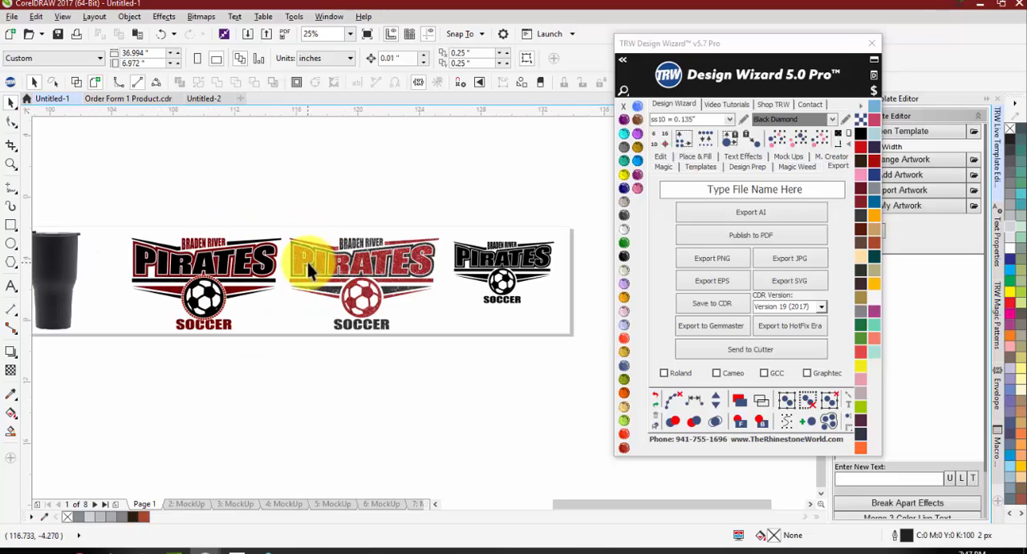
{"action": "left_click", "coordinate": [202, 99]}
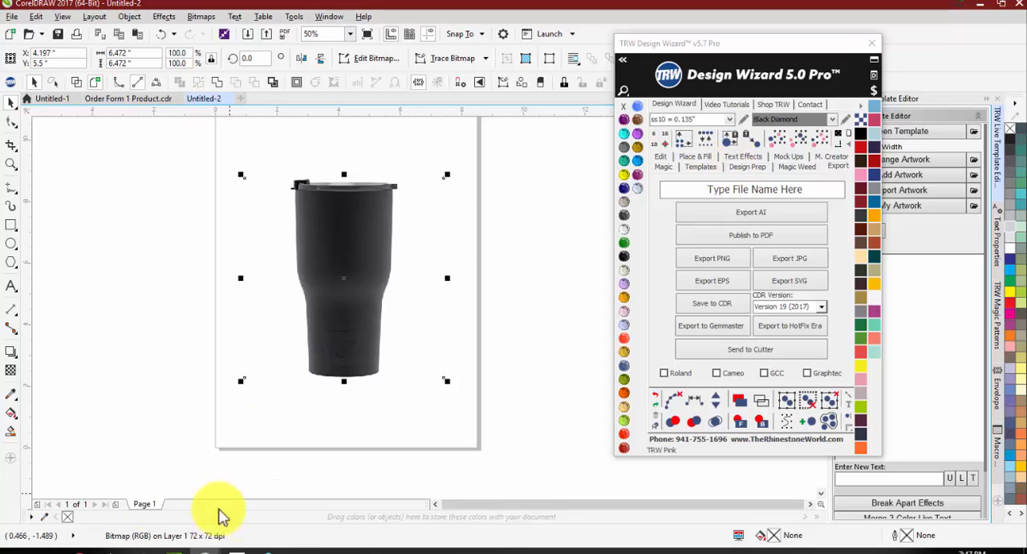
Step: Examine the size tables and extra-size charges in the Order Form 1 Product template and on the generated mockup pages 3 to 5
{"action": "left_click", "coordinate": [126, 98]}
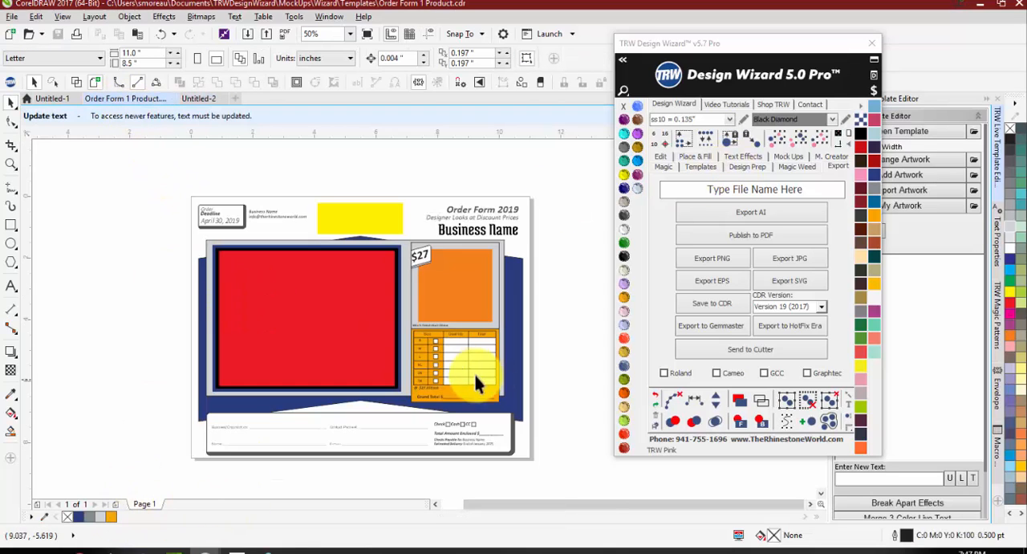
{"action": "scroll", "coordinate": [411, 395], "scroll_direction": "up", "scroll_amount": 3}
{"action": "scroll", "coordinate": [352, 342], "scroll_direction": "down", "scroll_amount": 2}
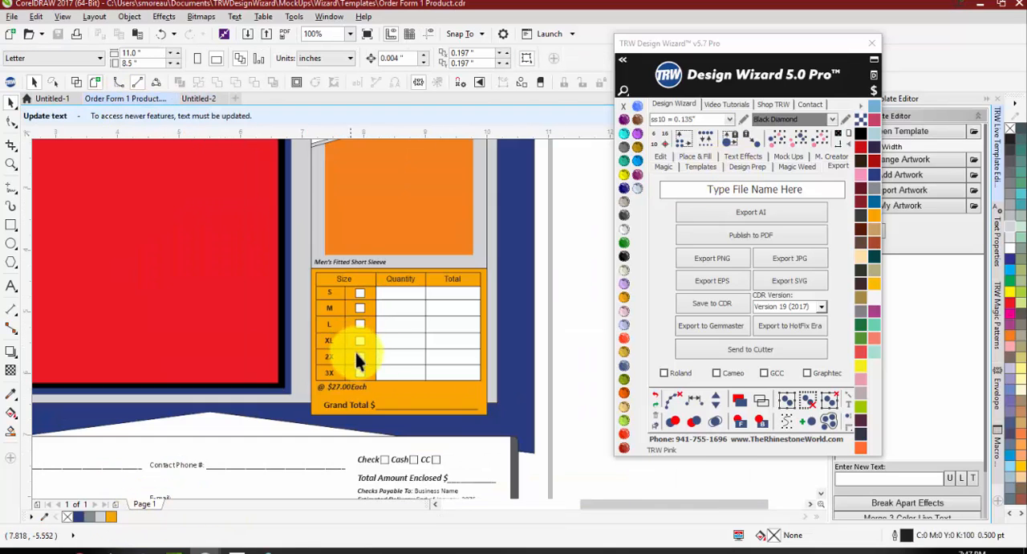
{"action": "scroll", "coordinate": [354, 337], "scroll_direction": "down", "scroll_amount": 1}
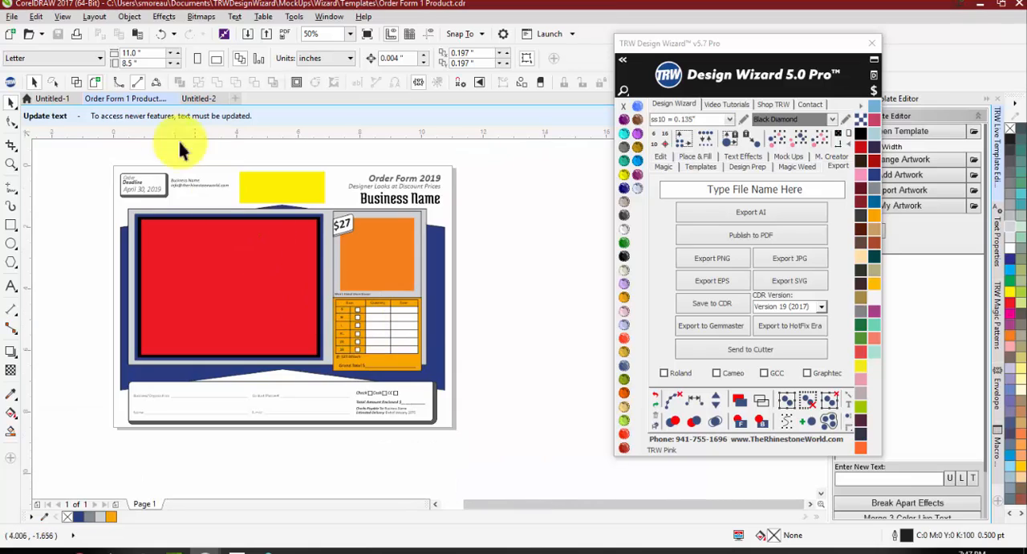
{"action": "left_click", "coordinate": [49, 98]}
{"action": "left_click", "coordinate": [235, 503]}
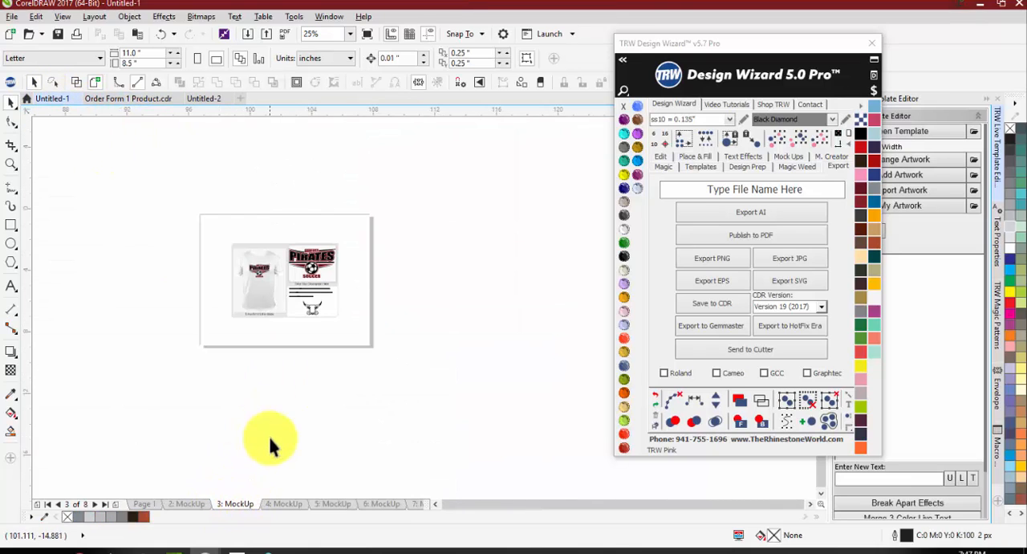
{"action": "left_click", "coordinate": [281, 503]}
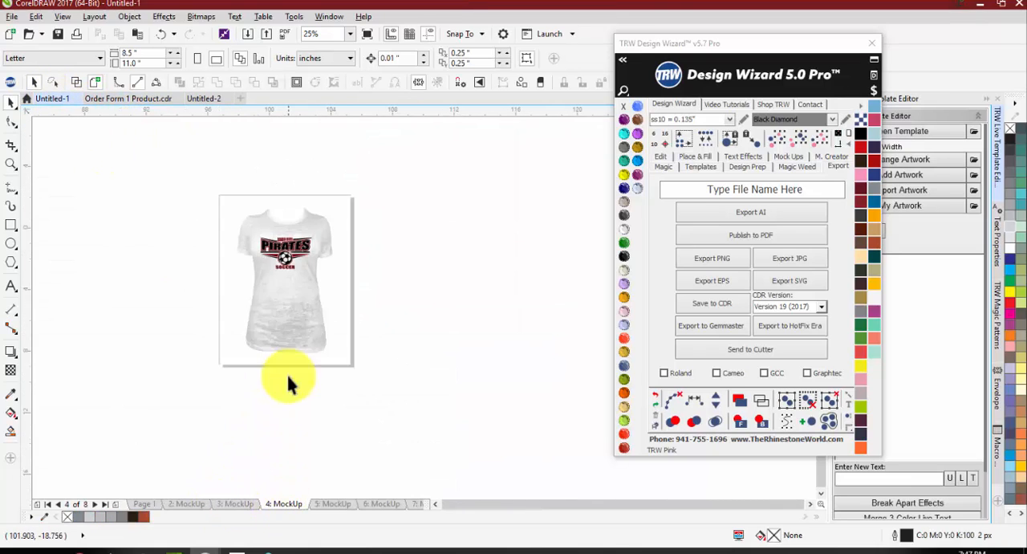
{"action": "left_click", "coordinate": [329, 503]}
{"action": "scroll", "coordinate": [265, 291], "scroll_direction": "up", "scroll_amount": 6}
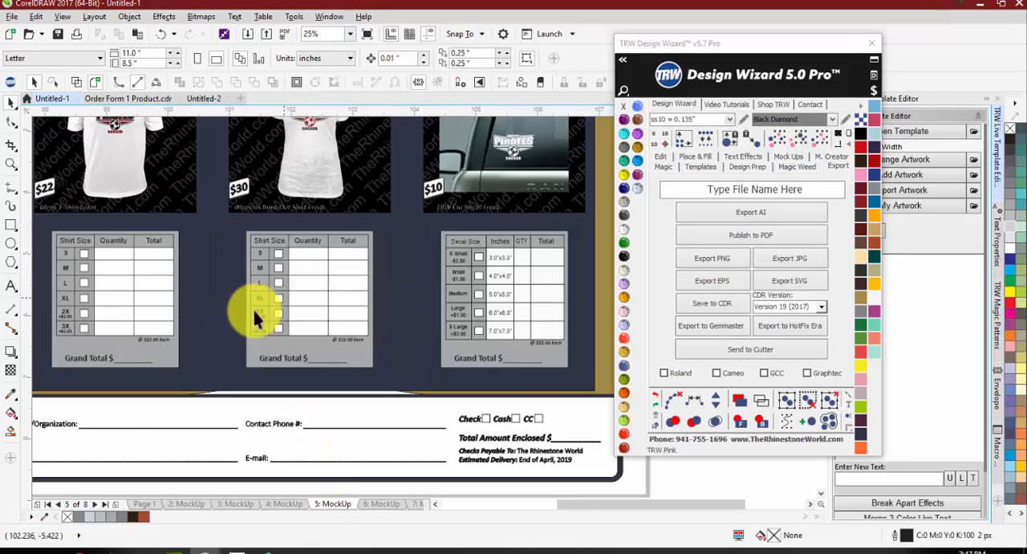
{"action": "scroll", "coordinate": [268, 334], "scroll_direction": "up", "scroll_amount": 2}
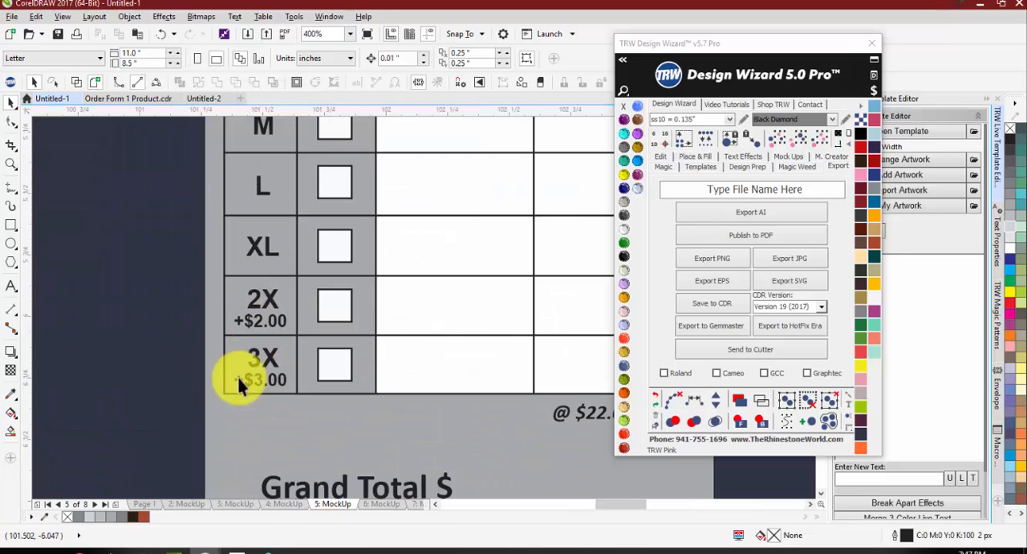
{"action": "scroll", "coordinate": [261, 377], "scroll_direction": "down", "scroll_amount": 2}
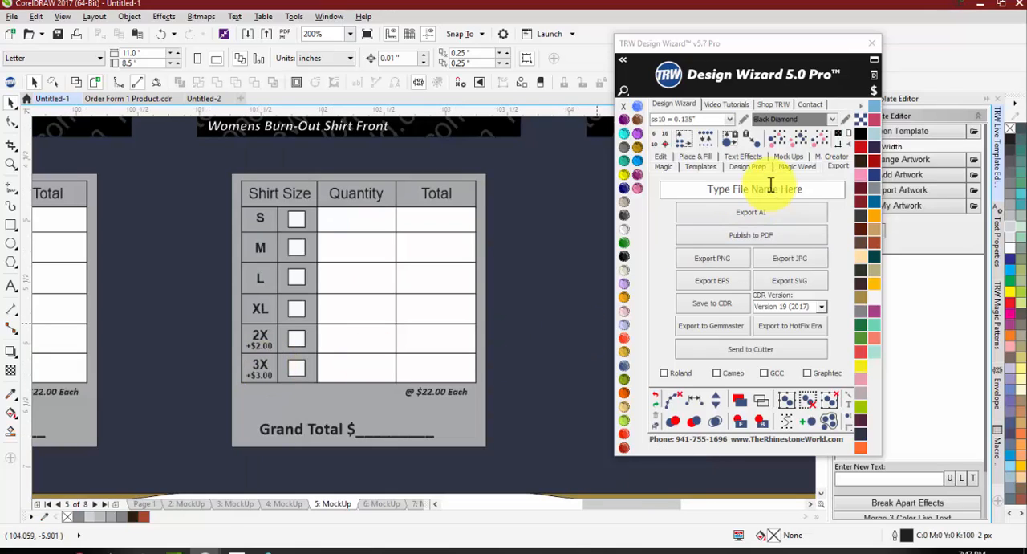
Step: Restart the Design Wizard in Untitled-2, select the tumbler image and show the mockup creator tools
{"action": "left_click", "coordinate": [787, 157]}
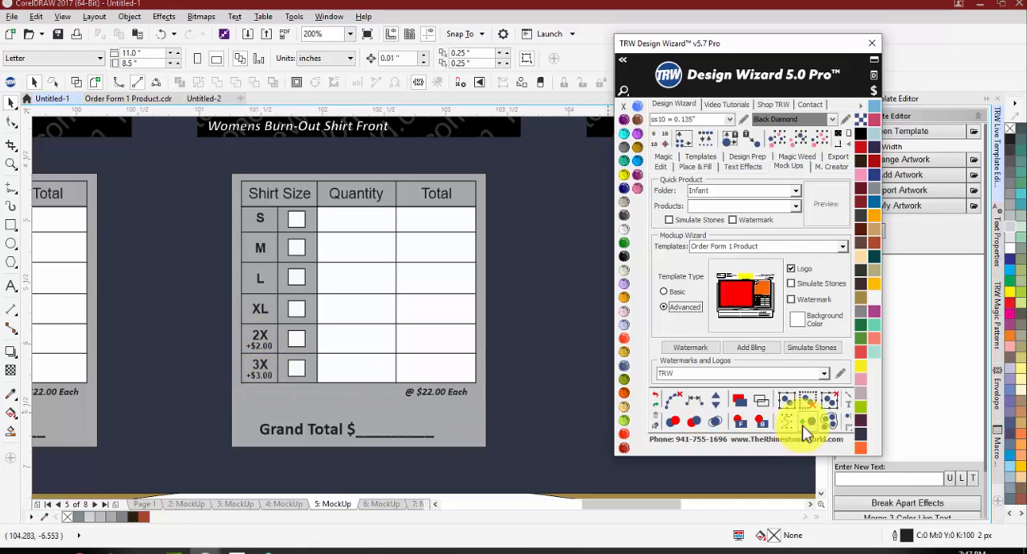
{"action": "left_click", "coordinate": [873, 42]}
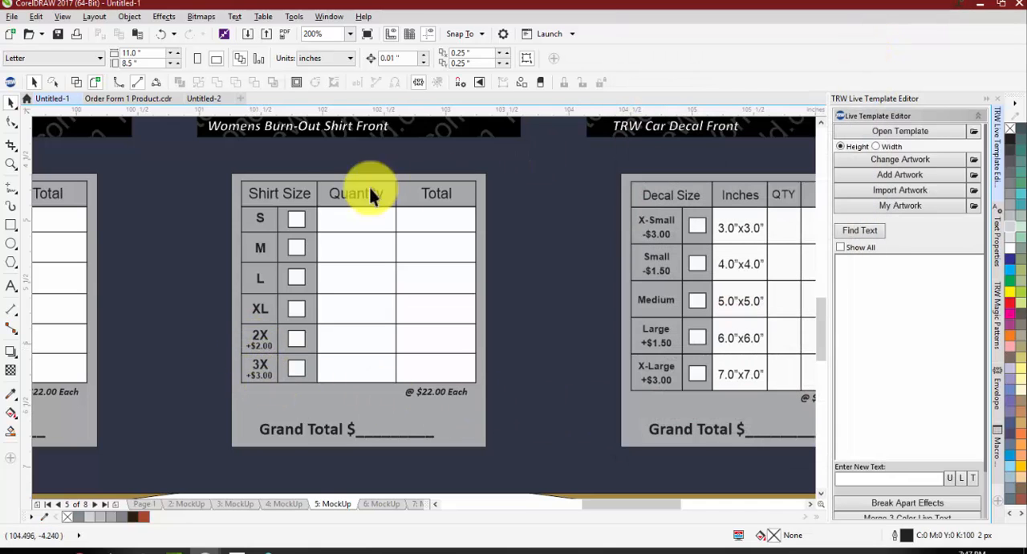
{"action": "left_click", "coordinate": [203, 100]}
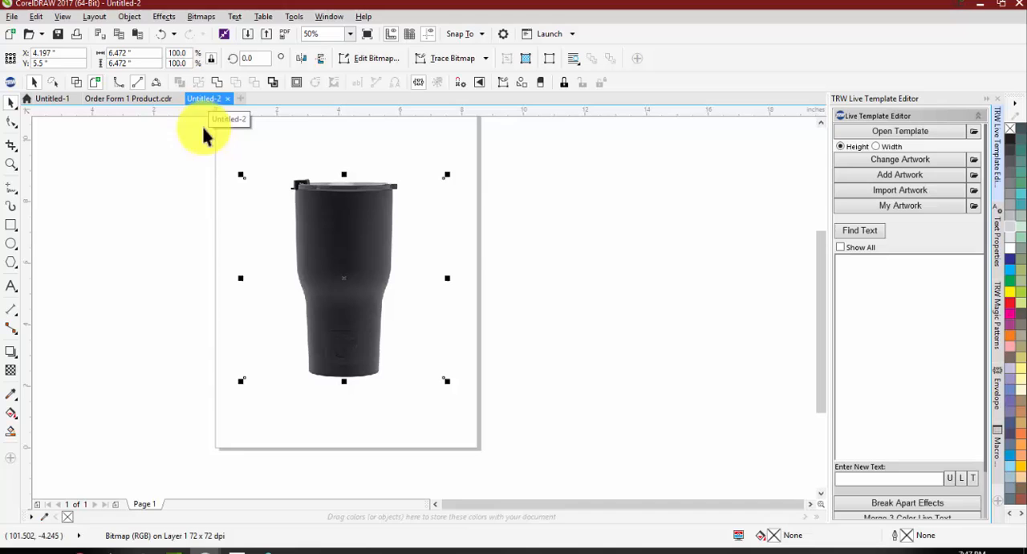
{"action": "left_click", "coordinate": [489, 253]}
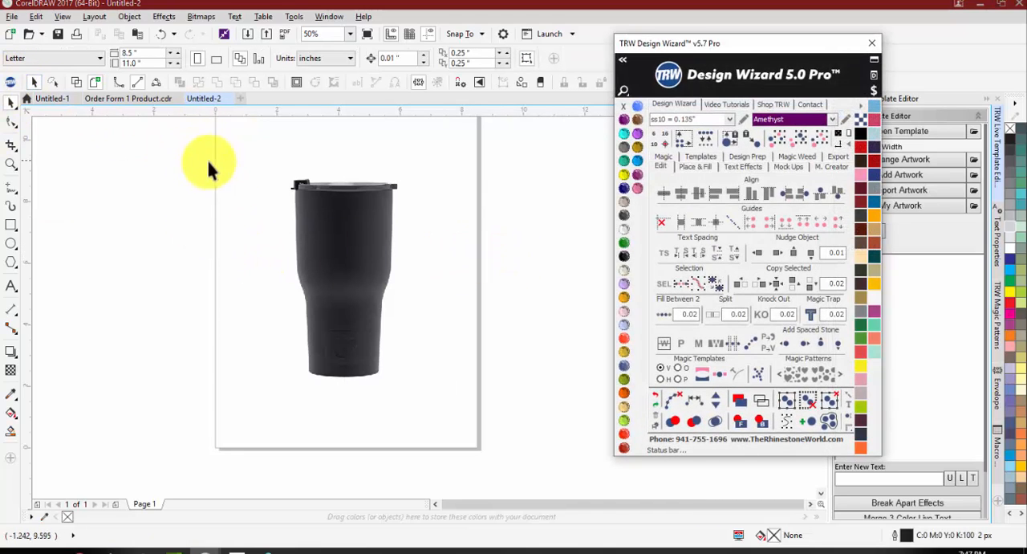
{"action": "left_click", "coordinate": [316, 212]}
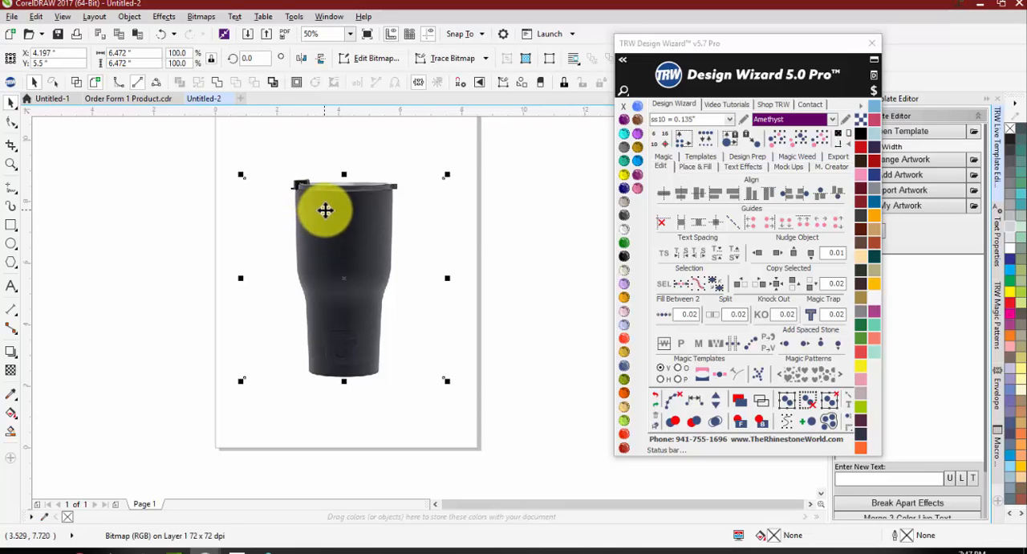
{"action": "left_click", "coordinate": [825, 167]}
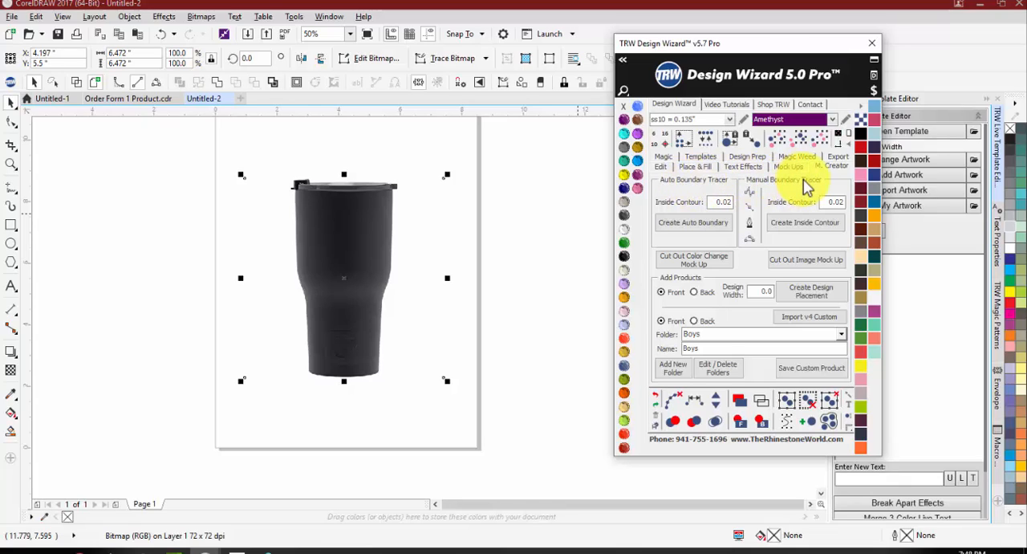
Step: Place a solid black rectangle behind the tumbler image to check whether its background is opaque
{"action": "left_click", "coordinate": [539, 336]}
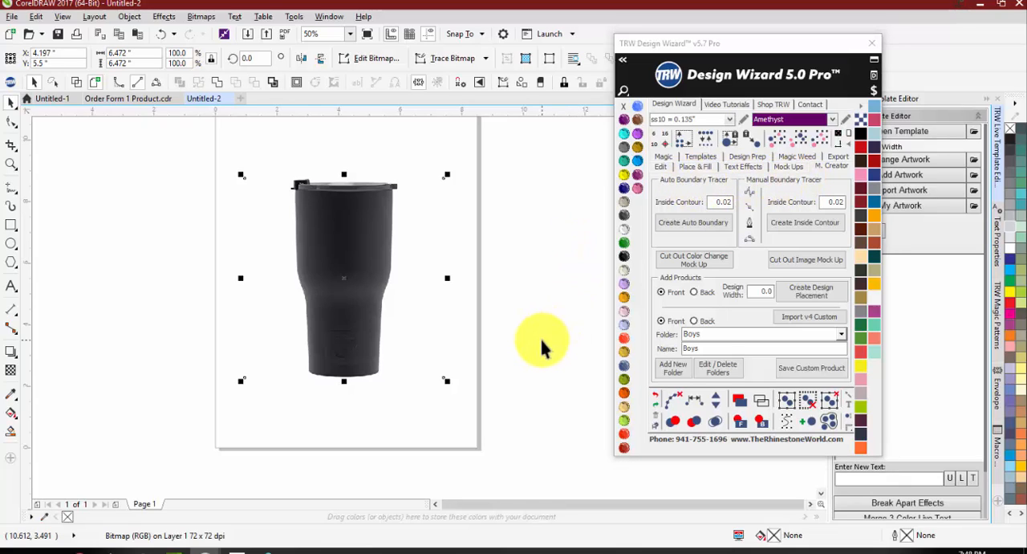
{"action": "left_click", "coordinate": [341, 309]}
{"action": "left_click_drag", "start_coordinate": [180, 144], "coordinate": [540, 425]}
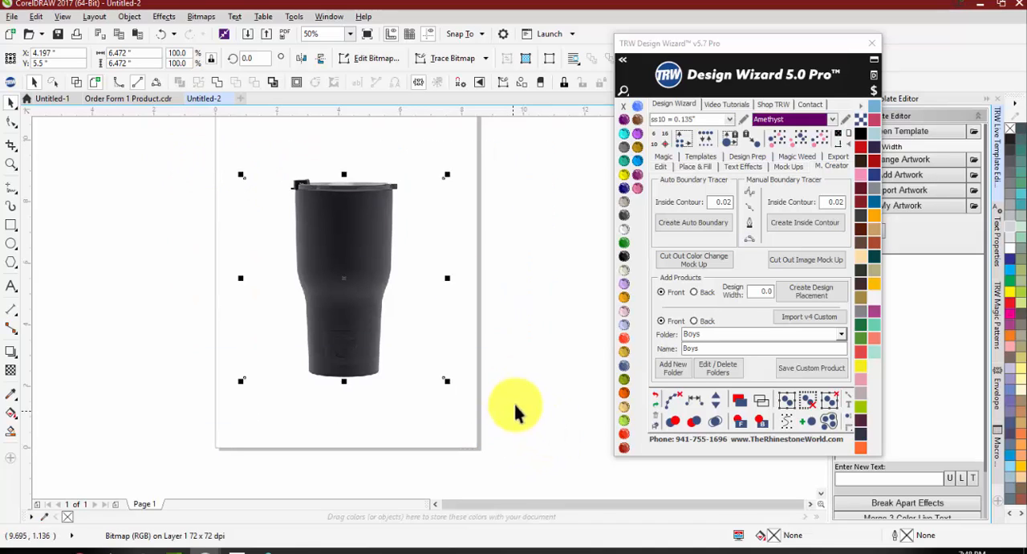
{"action": "left_click", "coordinate": [839, 134]}
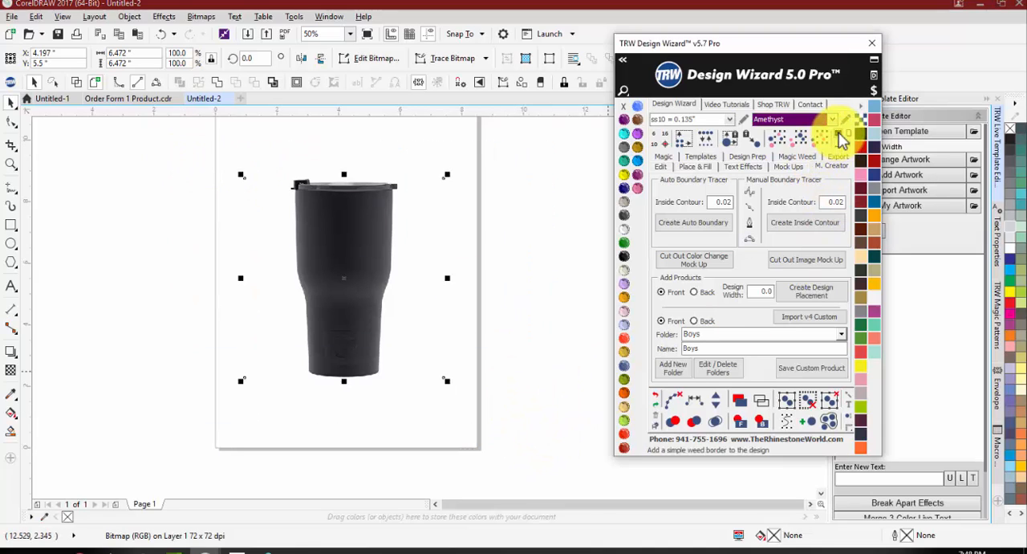
{"action": "left_click", "coordinate": [522, 228]}
Step: Try to shift the tumbler image over the black rectangle, undo the move and delete the rectangle
{"action": "mouse_move", "coordinate": [245, 265]}
{"action": "left_mouse_down"}
{"action": "mouse_move", "coordinate": [270, 261]}
{"action": "mouse_move", "coordinate": [244, 260]}
{"action": "left_mouse_up"}
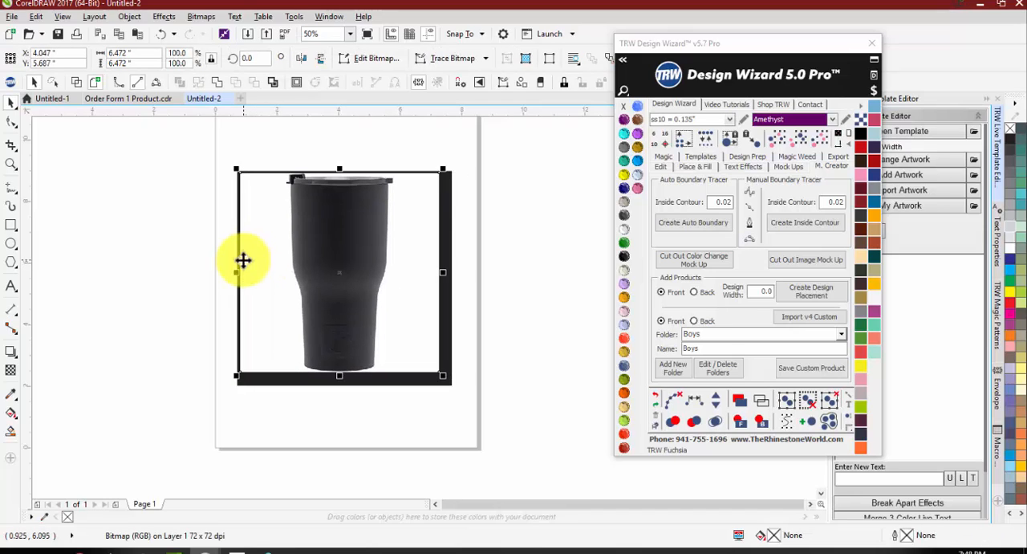
{"action": "key", "text": "ctrl+z"}
{"action": "key", "text": "ctrl+z"}
{"action": "key", "text": "ctrl+z"}
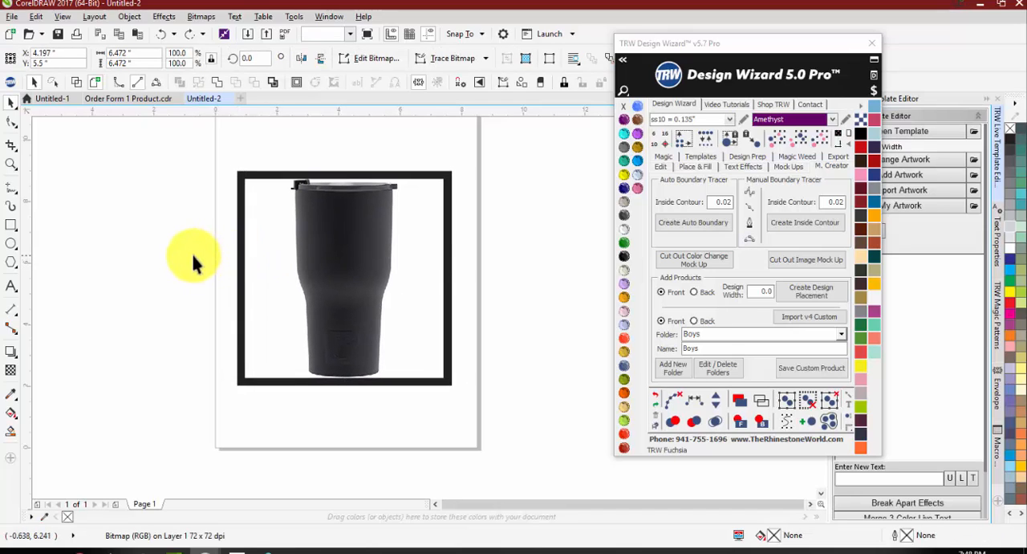
{"action": "left_click", "coordinate": [193, 252]}
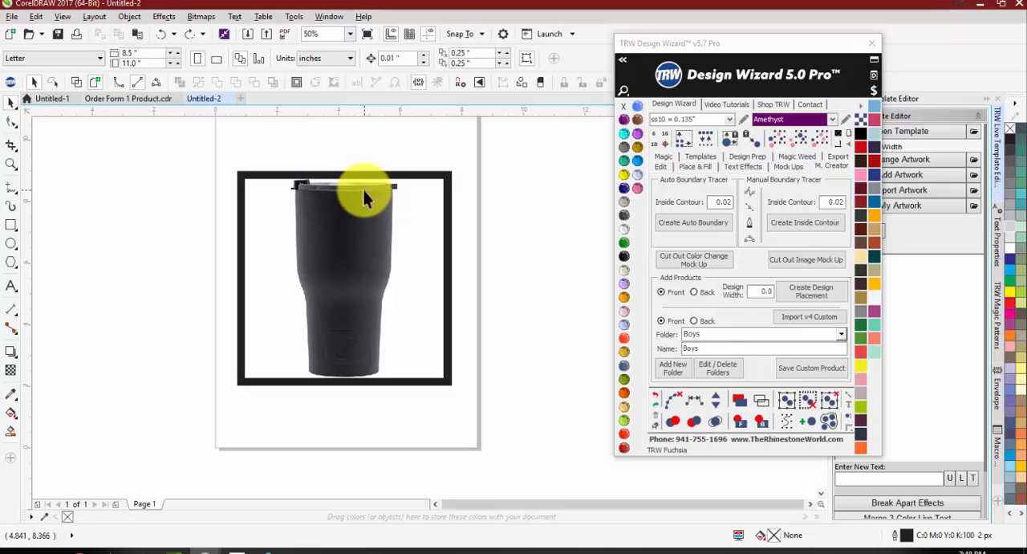
{"action": "left_click", "coordinate": [447, 256]}
{"action": "key", "text": "Delete"}
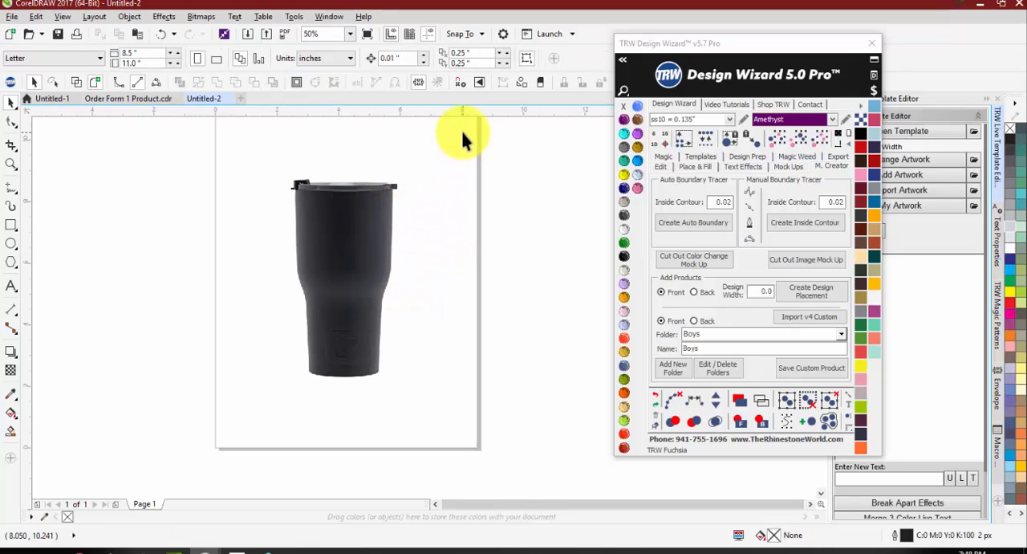
Step: Create an auto boundary around the tumbler image with an inside contour of 0.02
{"action": "left_click", "coordinate": [317, 235]}
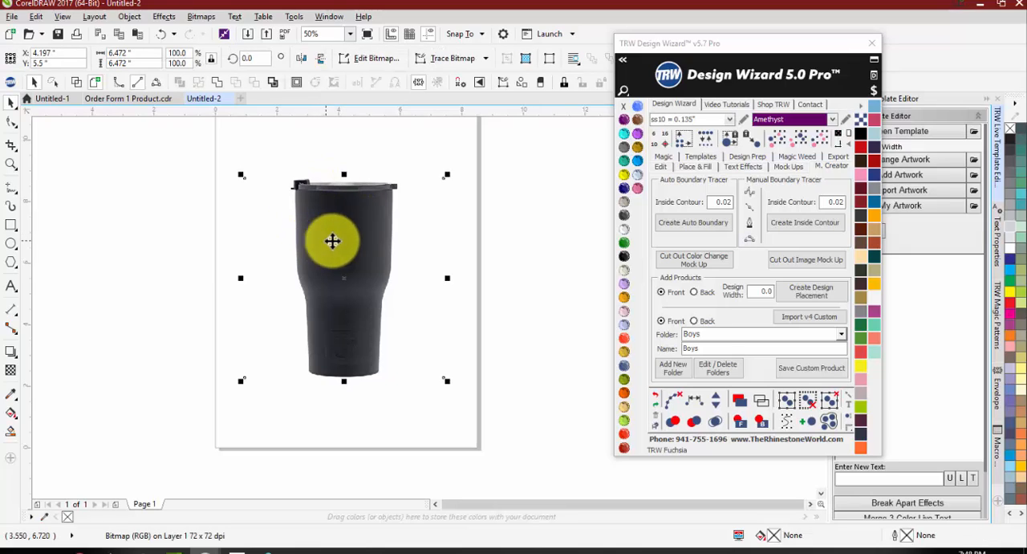
{"action": "left_click", "coordinate": [668, 225]}
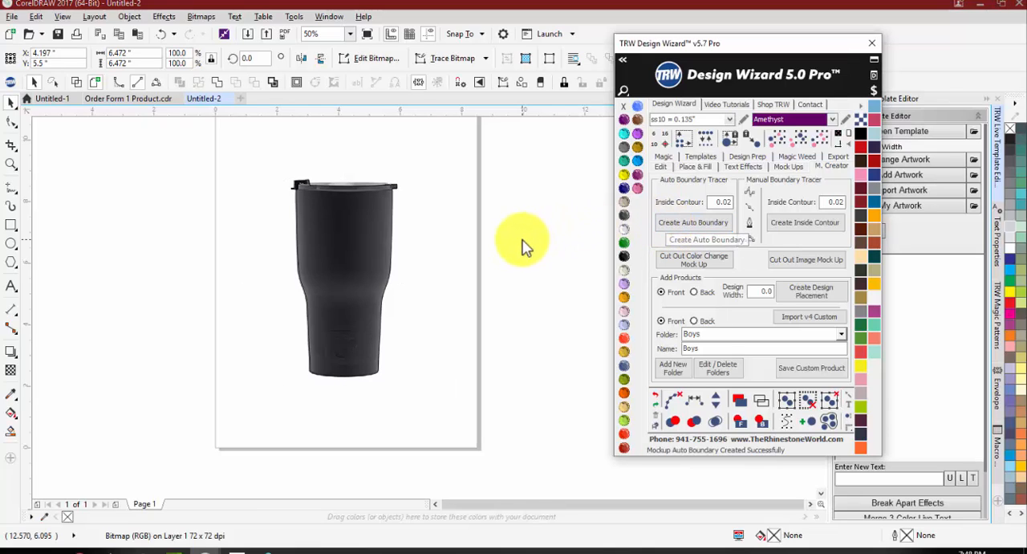
{"action": "left_click", "coordinate": [504, 264]}
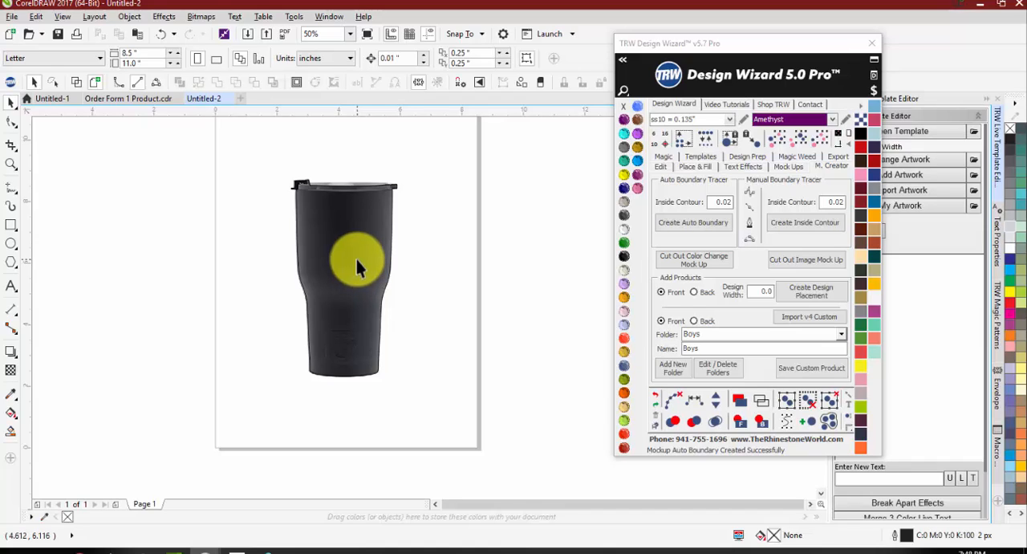
Step: Try moving the traced tumbler outline off the image to inspect it, and undo the move
{"action": "left_click_drag", "start_coordinate": [357, 267], "coordinate": [228, 265]}
{"action": "left_click", "coordinate": [133, 329]}
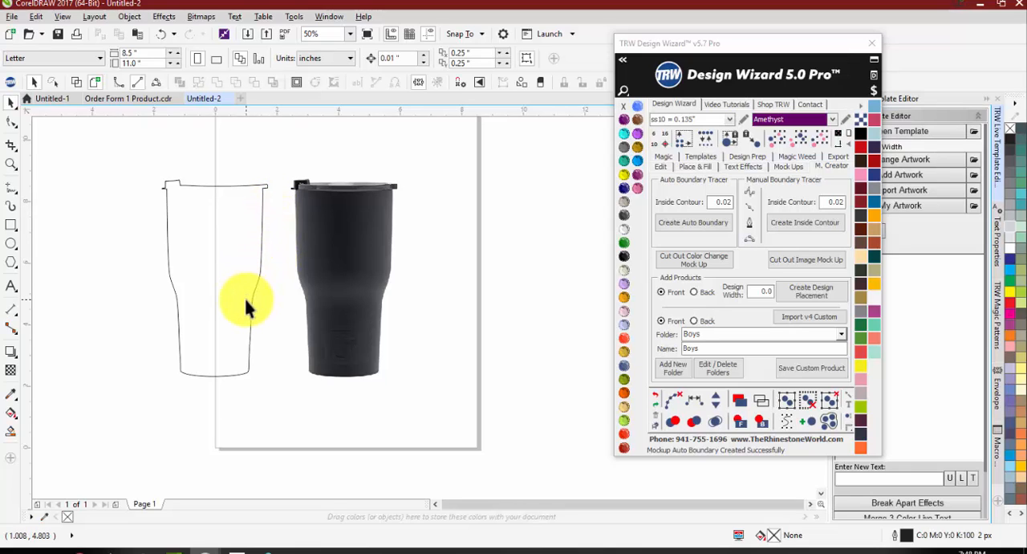
{"action": "key", "text": "ctrl+z"}
Step: Use the Shape tool to add a boundary node beside the lid's clip and raise it to the rim's upper edge
{"action": "key", "text": "F10"}
{"action": "scroll", "coordinate": [313, 183], "scroll_direction": "up", "scroll_amount": 2}
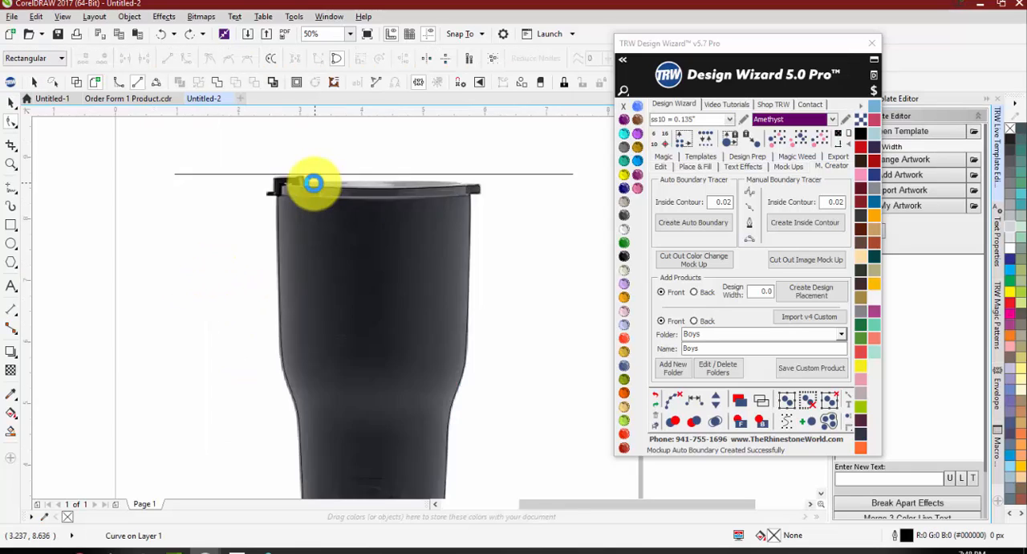
{"action": "scroll", "coordinate": [313, 183], "scroll_direction": "up", "scroll_amount": 4}
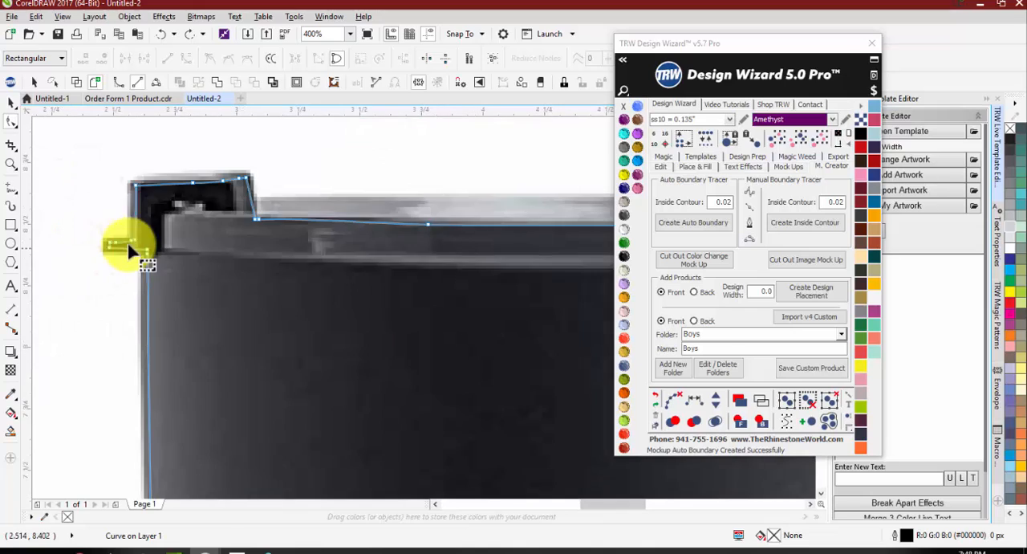
{"action": "scroll", "coordinate": [152, 195], "scroll_direction": "down", "scroll_amount": 1}
{"action": "scroll", "coordinate": [189, 183], "scroll_direction": "down", "scroll_amount": 2}
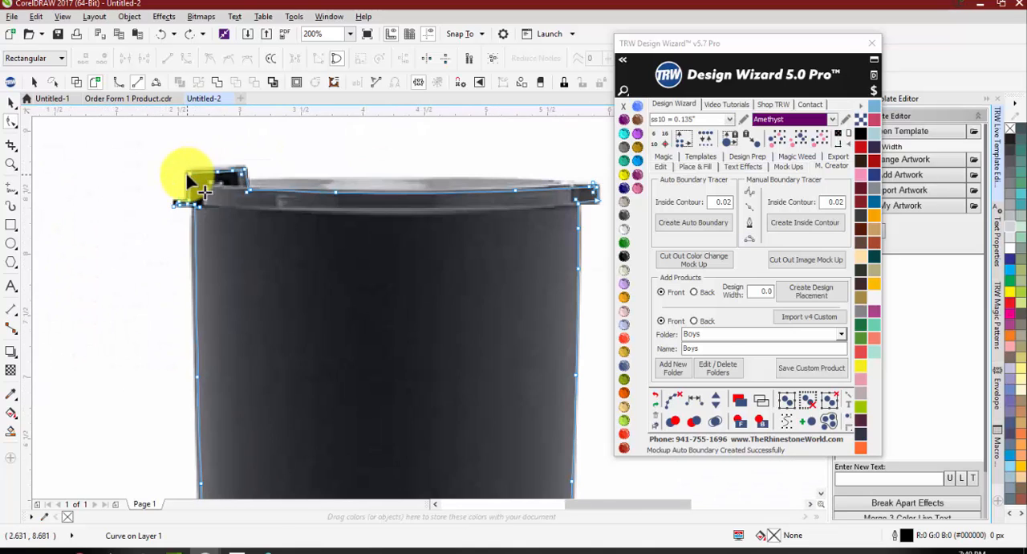
{"action": "scroll", "coordinate": [453, 202], "scroll_direction": "down", "scroll_amount": 1}
{"action": "scroll", "coordinate": [449, 202], "scroll_direction": "up", "scroll_amount": 1}
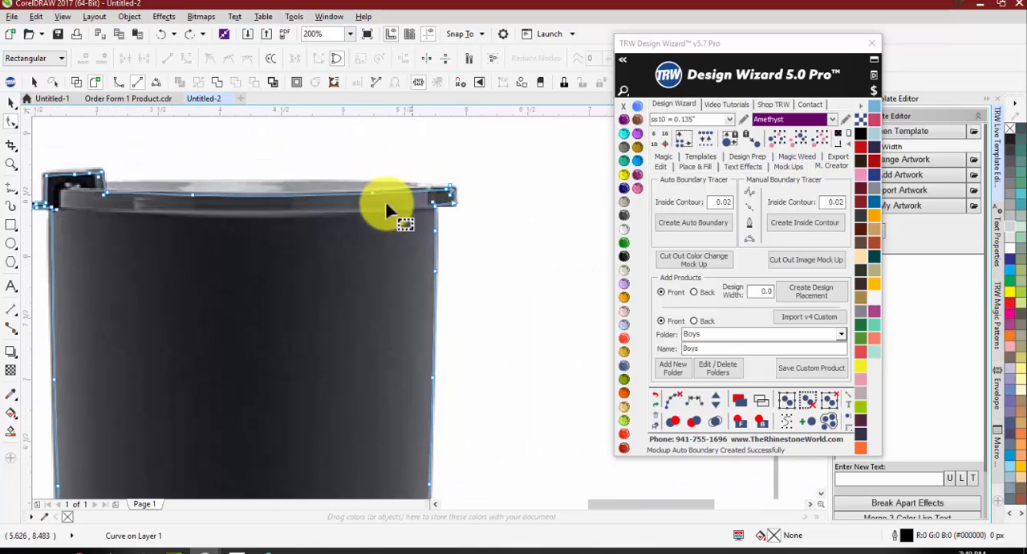
{"action": "scroll", "coordinate": [408, 190], "scroll_direction": "down", "scroll_amount": 3}
{"action": "scroll", "coordinate": [259, 183], "scroll_direction": "up", "scroll_amount": 2}
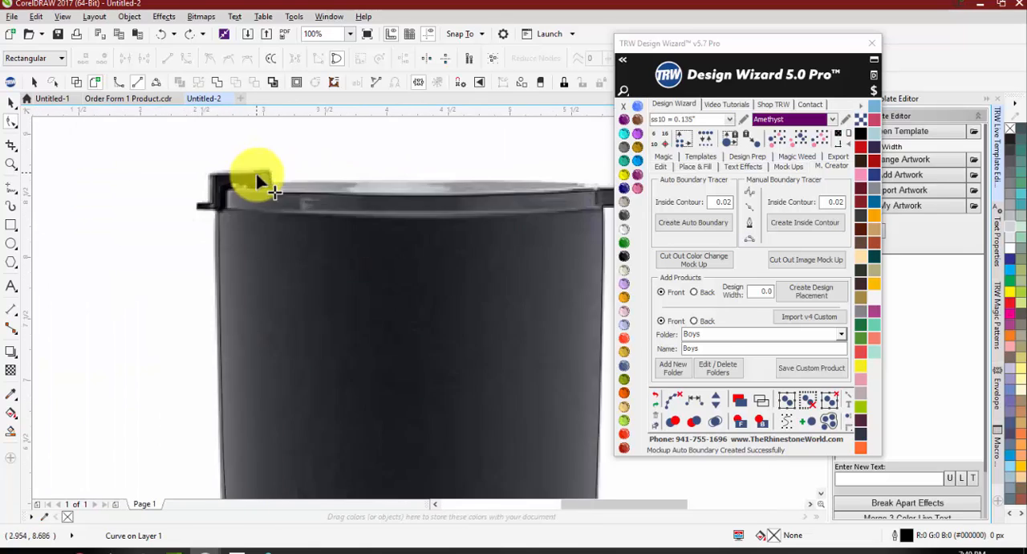
{"action": "scroll", "coordinate": [265, 189], "scroll_direction": "up", "scroll_amount": 3}
{"action": "left_click", "coordinate": [289, 216]}
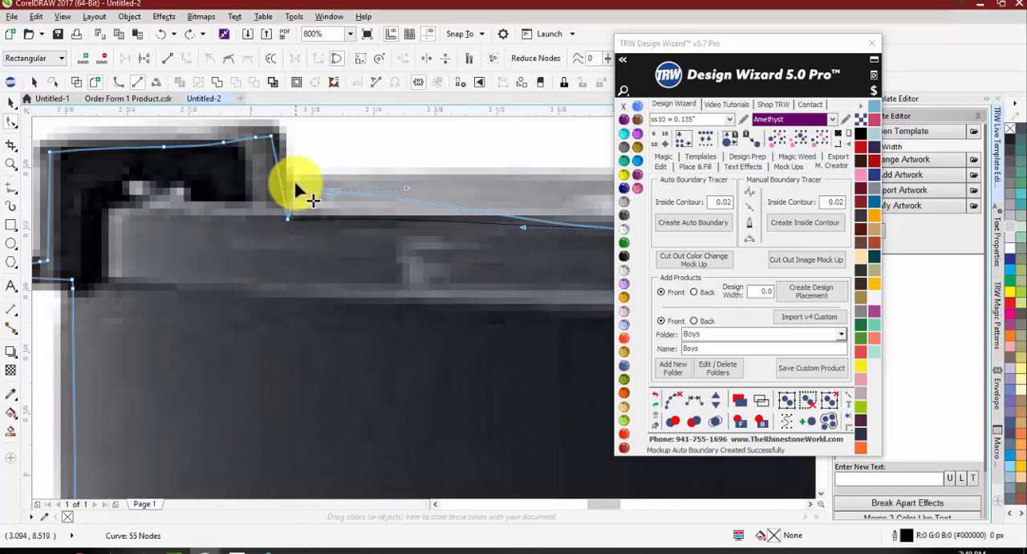
{"action": "mouse_move", "coordinate": [296, 185]}
{"action": "left_mouse_down"}
{"action": "mouse_move", "coordinate": [293, 169]}
{"action": "mouse_move", "coordinate": [294, 178]}
{"action": "left_mouse_up"}
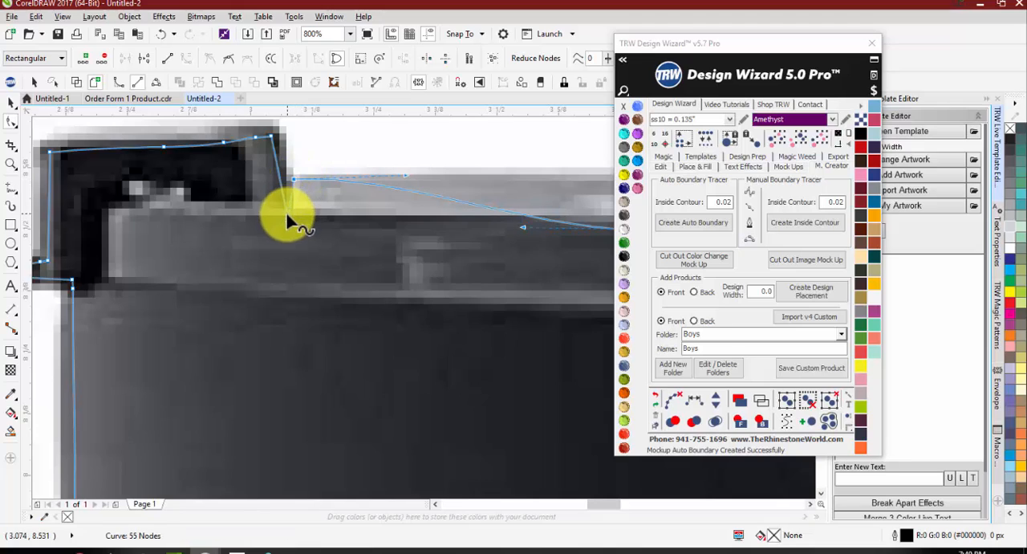
{"action": "scroll", "coordinate": [292, 213], "scroll_direction": "down", "scroll_amount": 3}
{"action": "scroll", "coordinate": [297, 212], "scroll_direction": "up", "scroll_amount": 2}
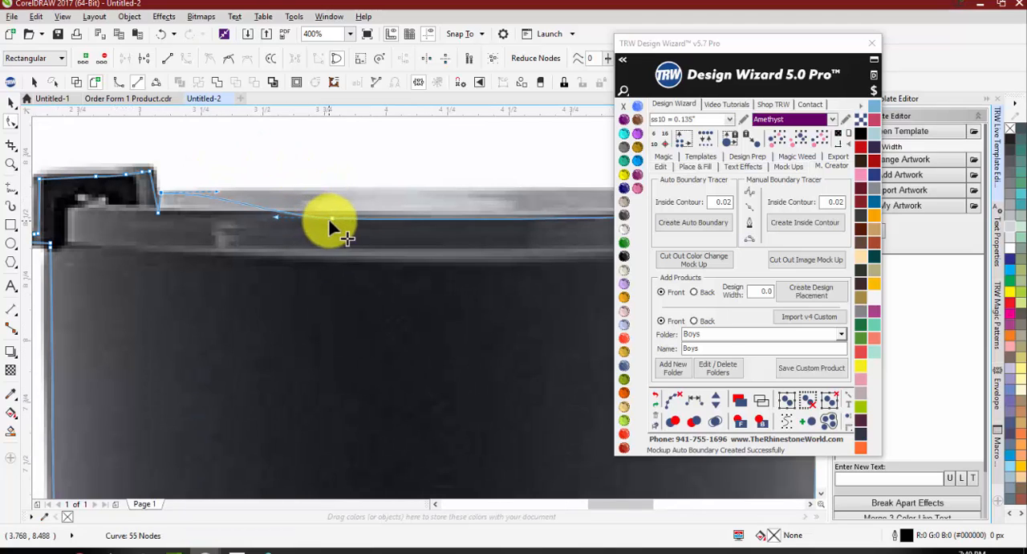
Step: Raise the remaining boundary nodes along the tumbler's lid so the outline follows the upper edge of the rim
{"action": "left_click_drag", "start_coordinate": [331, 219], "coordinate": [338, 194]}
{"action": "scroll", "coordinate": [362, 194], "scroll_direction": "down", "scroll_amount": 1}
{"action": "scroll", "coordinate": [473, 198], "scroll_direction": "up", "scroll_amount": 2}
{"action": "scroll", "coordinate": [345, 218], "scroll_direction": "down", "scroll_amount": 1}
{"action": "scroll", "coordinate": [442, 213], "scroll_direction": "up", "scroll_amount": 1}
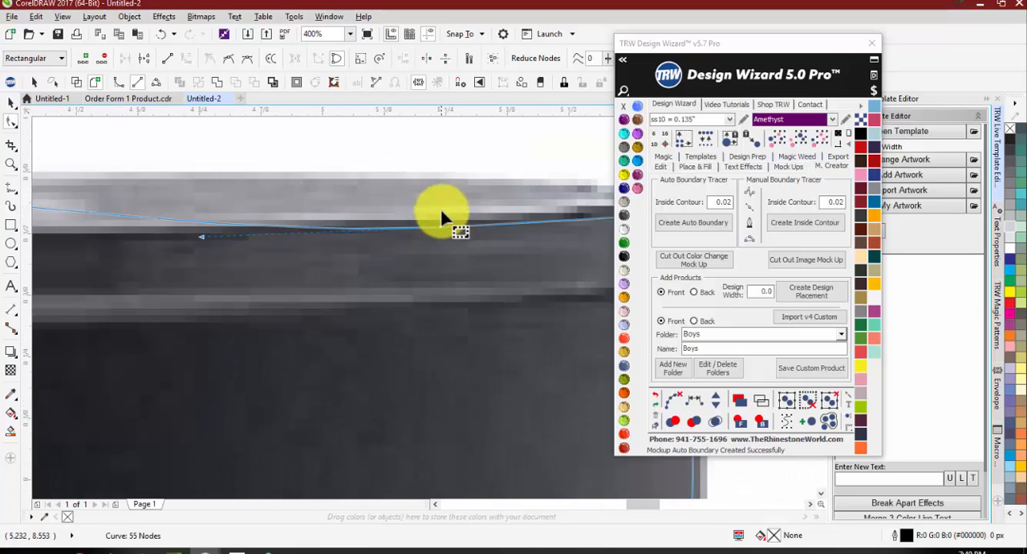
{"action": "scroll", "coordinate": [442, 220], "scroll_direction": "up", "scroll_amount": 1}
{"action": "left_click_drag", "start_coordinate": [438, 188], "coordinate": [436, 183]}
{"action": "scroll", "coordinate": [401, 193], "scroll_direction": "down", "scroll_amount": 2}
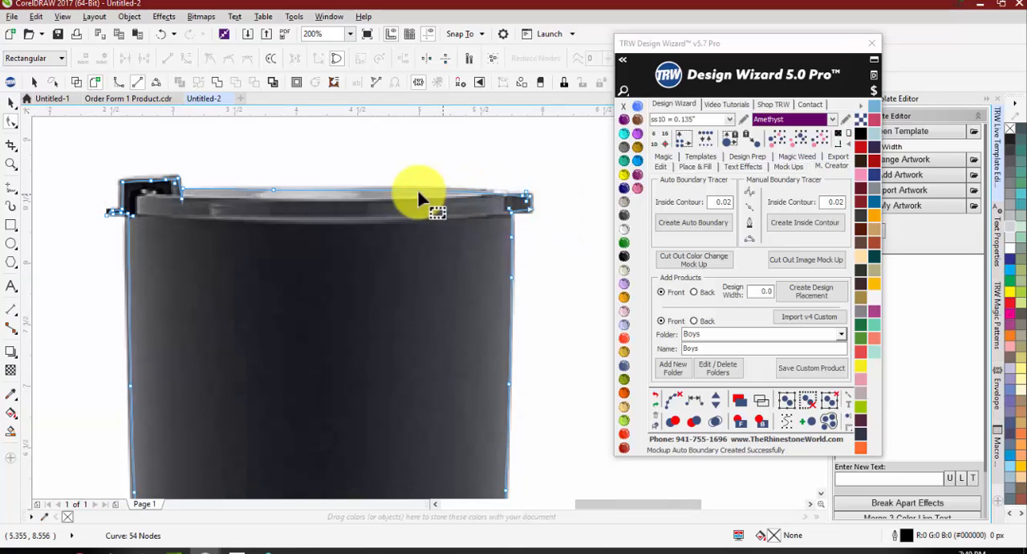
Step: Raise the boundary node midway along the lid to the rim's upper edge, and finish the node editing with the outline deselected
{"action": "scroll", "coordinate": [281, 193], "scroll_direction": "up", "scroll_amount": 3}
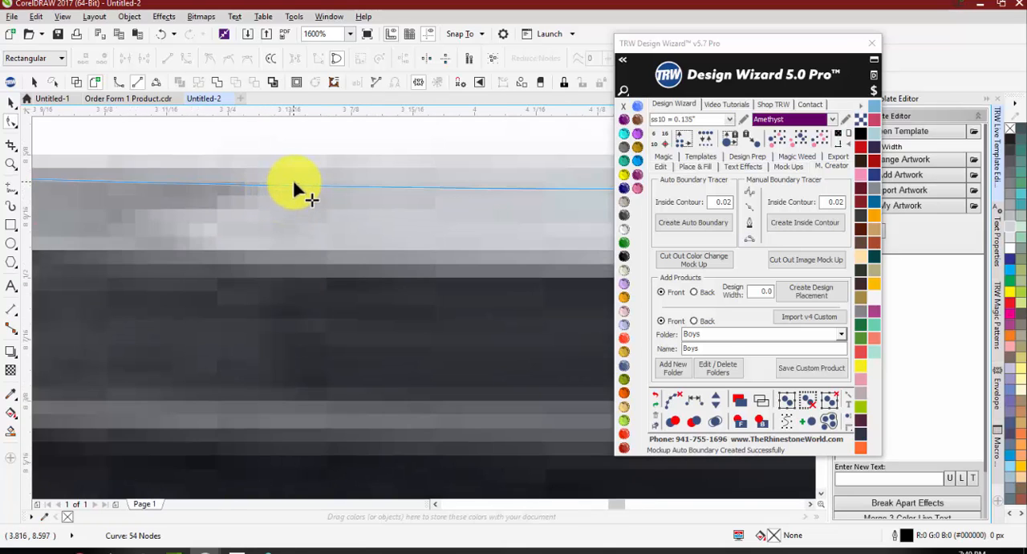
{"action": "left_click_drag", "start_coordinate": [296, 184], "coordinate": [300, 171]}
{"action": "scroll", "coordinate": [321, 184], "scroll_direction": "down", "scroll_amount": 3}
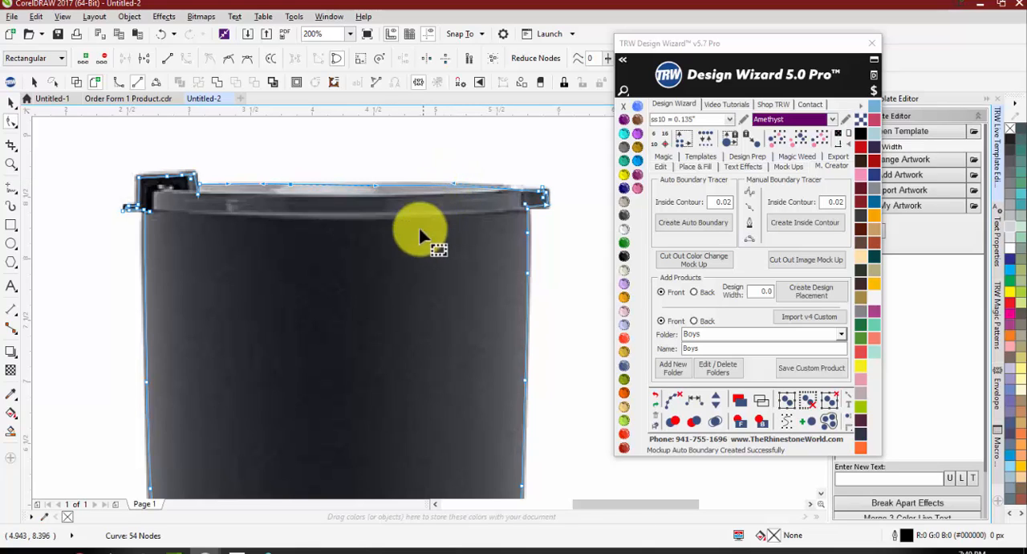
{"action": "scroll", "coordinate": [406, 258], "scroll_direction": "down", "scroll_amount": 1}
{"action": "key", "text": "space"}
{"action": "left_click", "coordinate": [498, 215]}
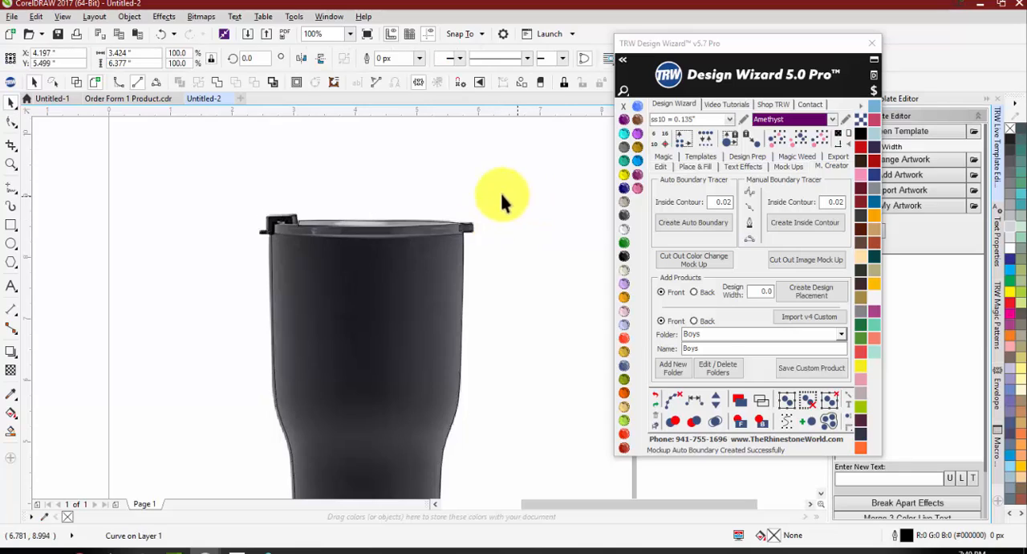
{"action": "scroll", "coordinate": [383, 189], "scroll_direction": "down", "scroll_amount": 1}
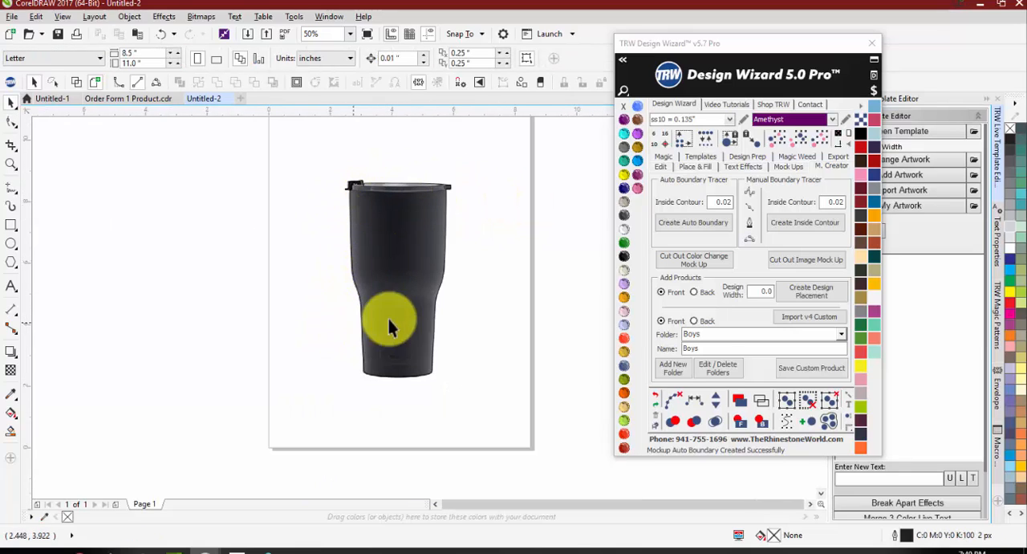
Step: Try moving the refined outline to either side of the tumbler image to inspect its shape, undoing the trial moves
{"action": "left_click_drag", "start_coordinate": [353, 273], "coordinate": [183, 268]}
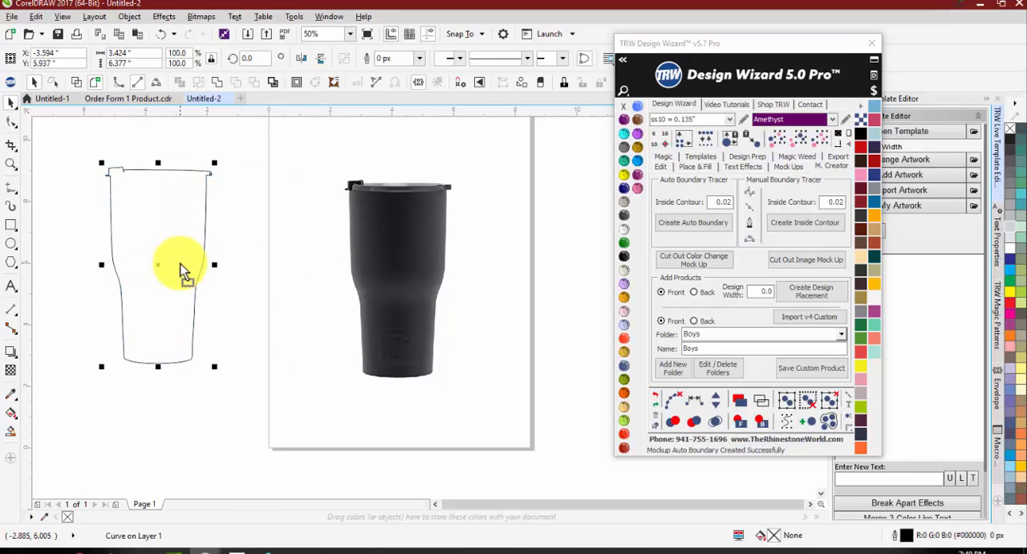
{"action": "key", "text": "ctrl+z"}
{"action": "left_click_drag", "start_coordinate": [308, 235], "coordinate": [150, 242]}
{"action": "key", "text": "ctrl+z"}
{"action": "left_click", "coordinate": [149, 238]}
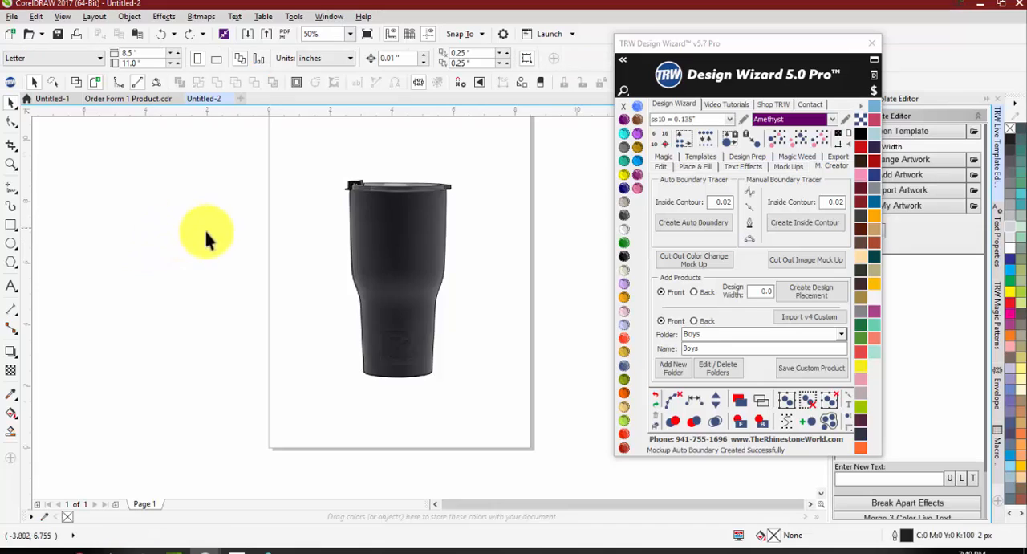
{"action": "scroll", "coordinate": [213, 228], "scroll_direction": "down", "scroll_amount": 1}
{"action": "scroll", "coordinate": [290, 195], "scroll_direction": "up", "scroll_amount": 1}
{"action": "scroll", "coordinate": [297, 277], "scroll_direction": "down", "scroll_amount": 1}
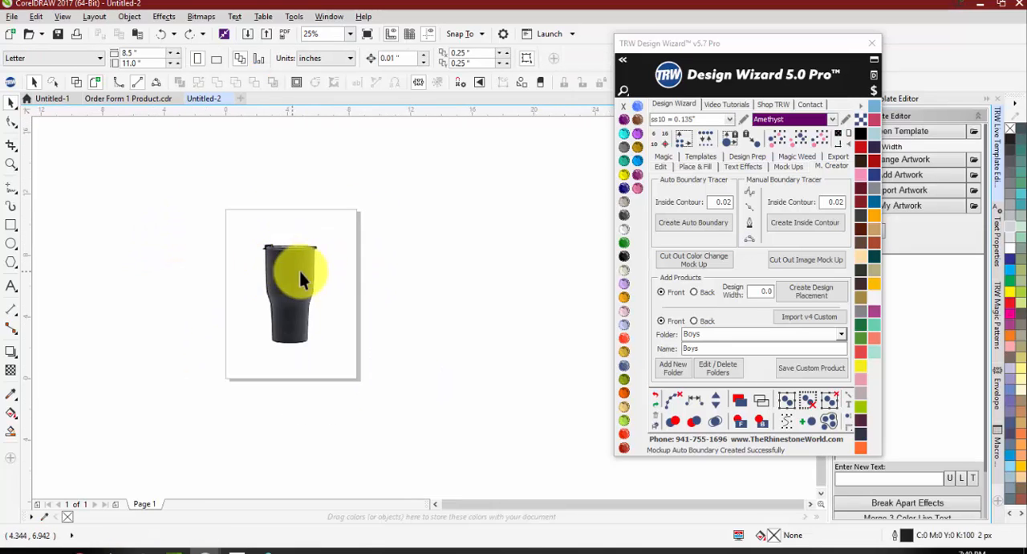
{"action": "left_click_drag", "start_coordinate": [300, 271], "coordinate": [354, 272]}
{"action": "scroll", "coordinate": [354, 272], "scroll_direction": "up", "scroll_amount": 1}
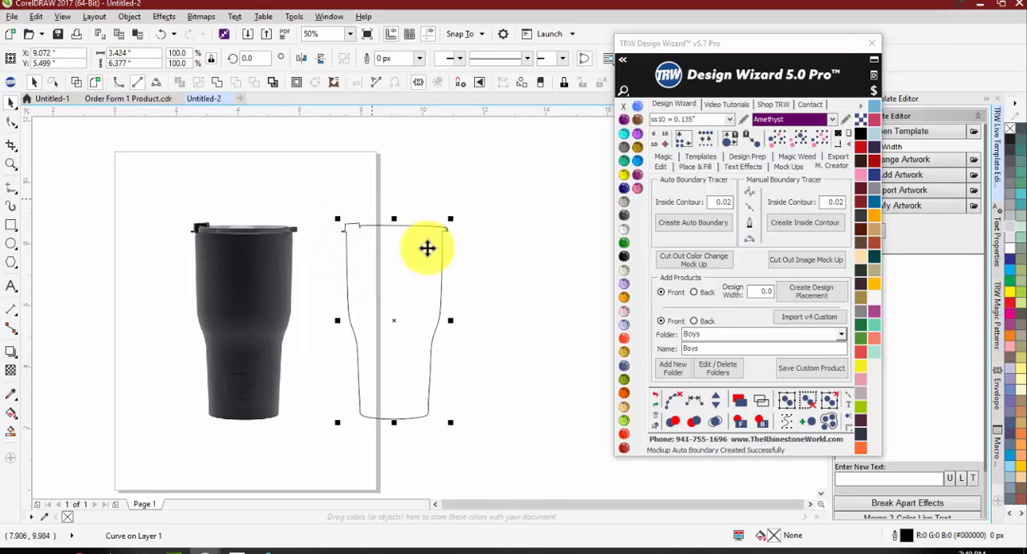
Step: Try tracing about 1.65 in of the tumbler's left edge below the lid by hand with the B-Spline tool
{"action": "left_click", "coordinate": [803, 225]}
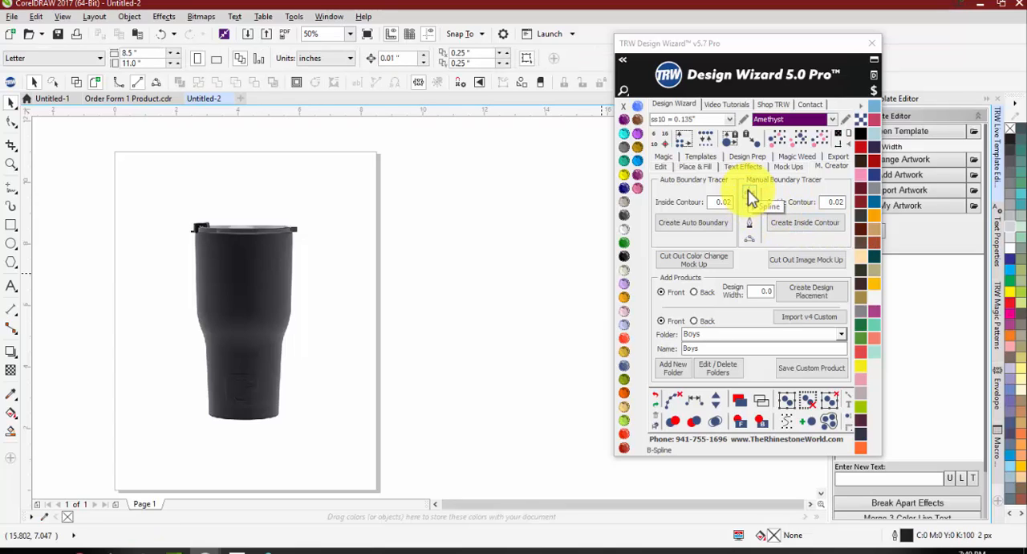
{"action": "left_click", "coordinate": [749, 199]}
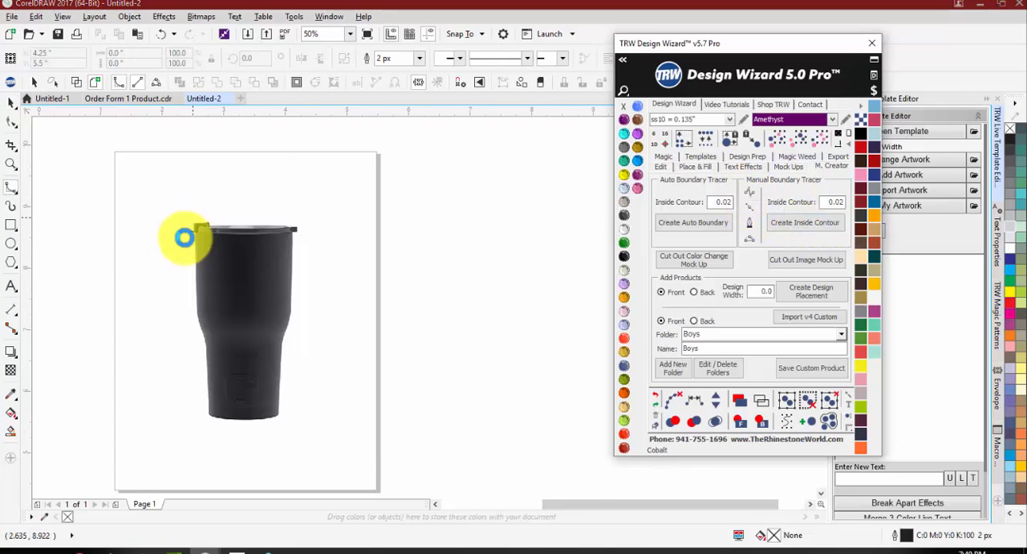
{"action": "scroll", "coordinate": [189, 241], "scroll_direction": "up", "scroll_amount": 2}
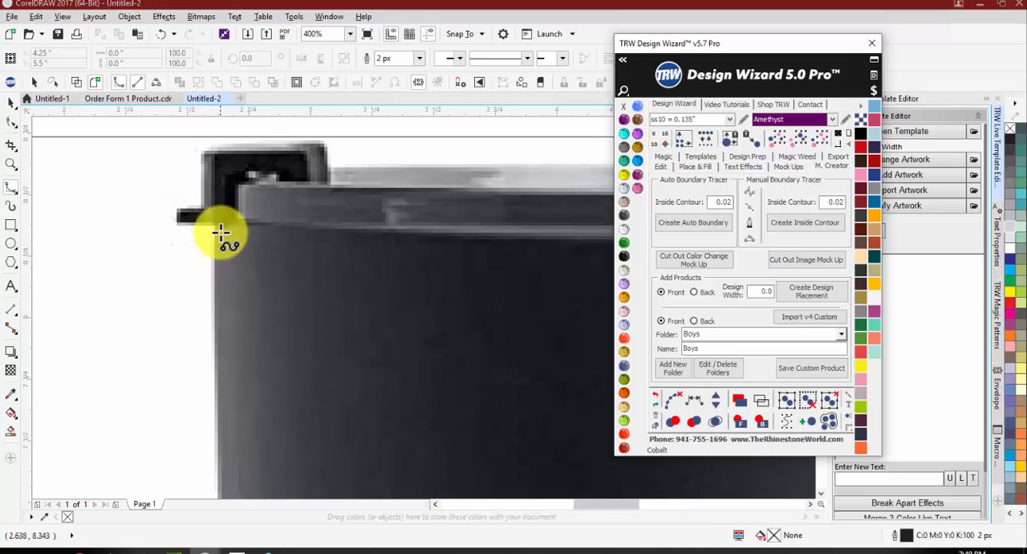
{"action": "left_click", "coordinate": [219, 233]}
{"action": "left_click", "coordinate": [221, 323]}
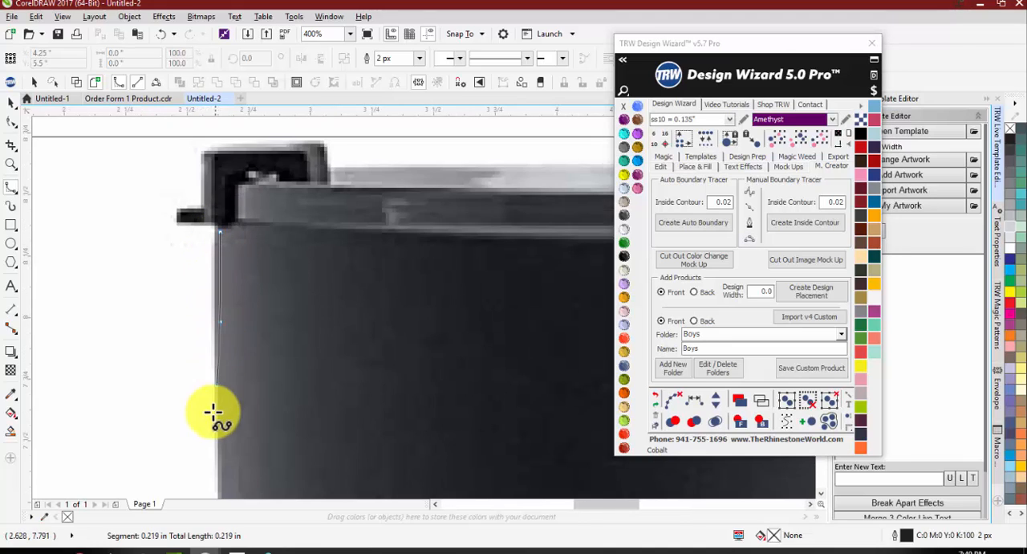
{"action": "left_click", "coordinate": [228, 478]}
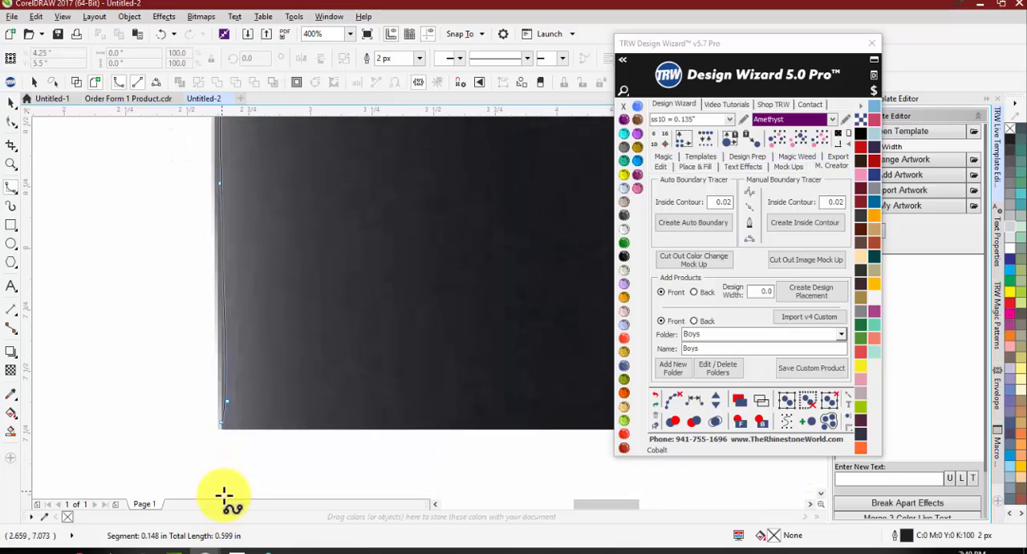
{"action": "double_click", "coordinate": [230, 485]}
Step: Undo the trial B-spline trace and restore the refined auto boundary over the tumbler image
{"action": "scroll", "coordinate": [230, 390], "scroll_direction": "down", "scroll_amount": 4}
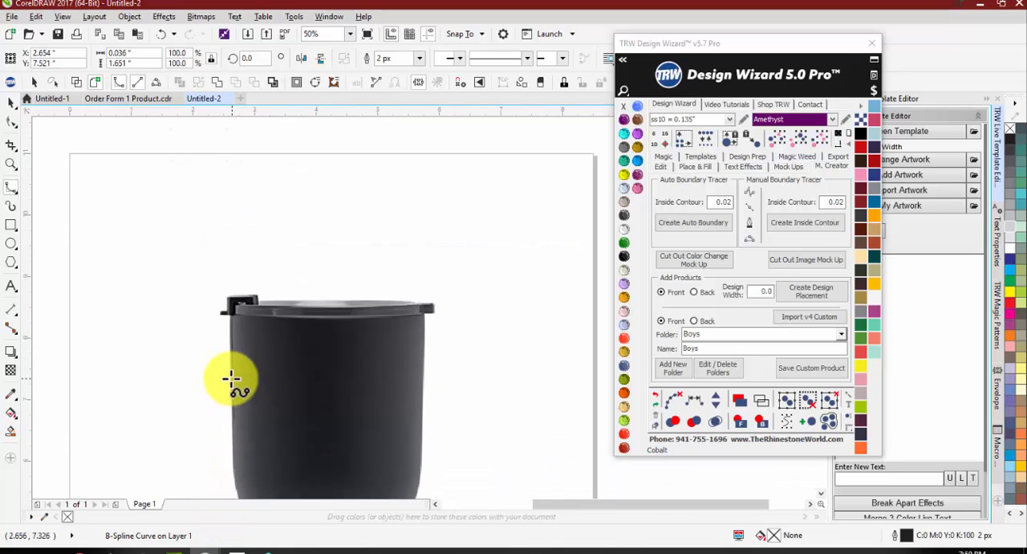
{"action": "scroll", "coordinate": [221, 394], "scroll_direction": "up", "scroll_amount": 1}
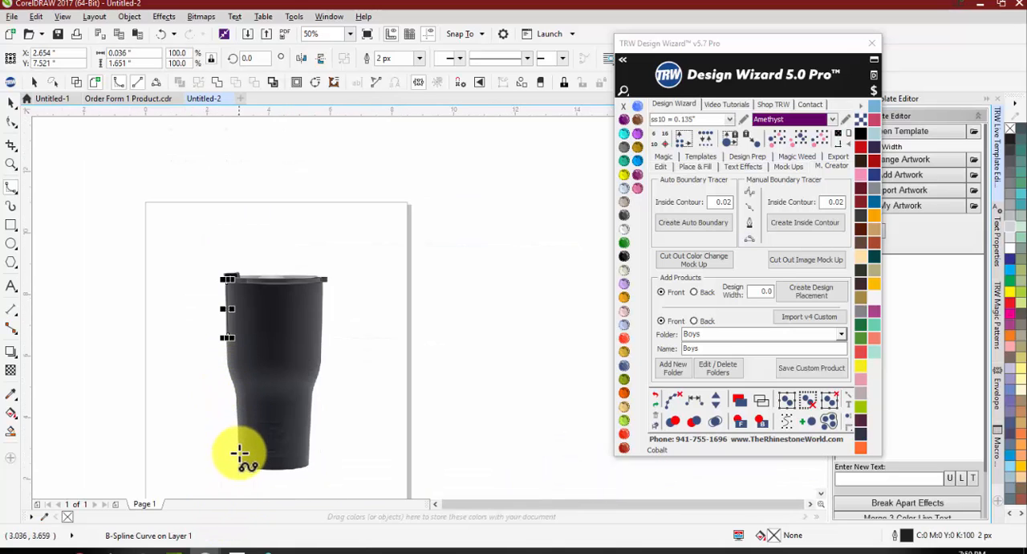
{"action": "key", "text": "space"}
{"action": "left_click_drag", "start_coordinate": [175, 241], "coordinate": [251, 319]}
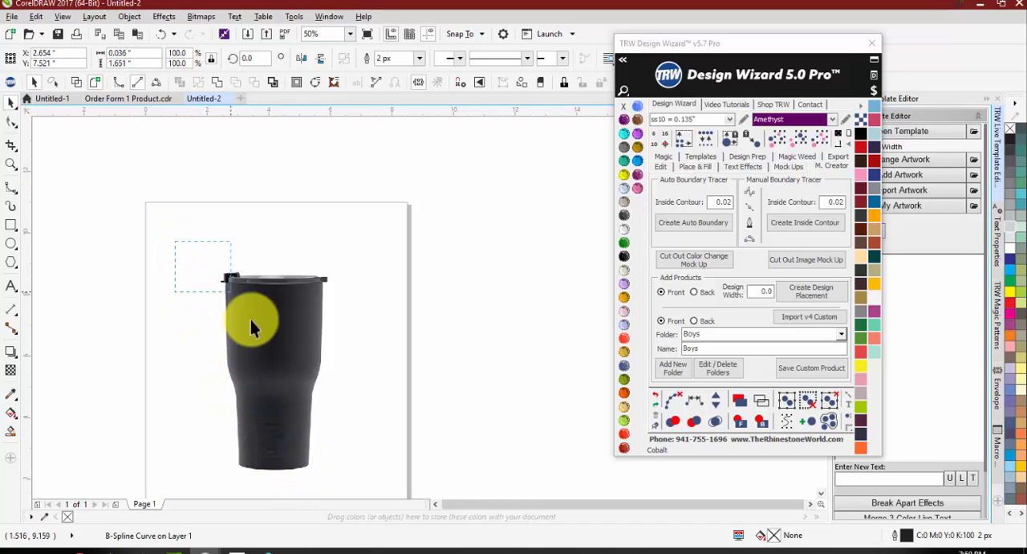
{"action": "left_click", "coordinate": [253, 353]}
{"action": "left_click", "coordinate": [224, 326]}
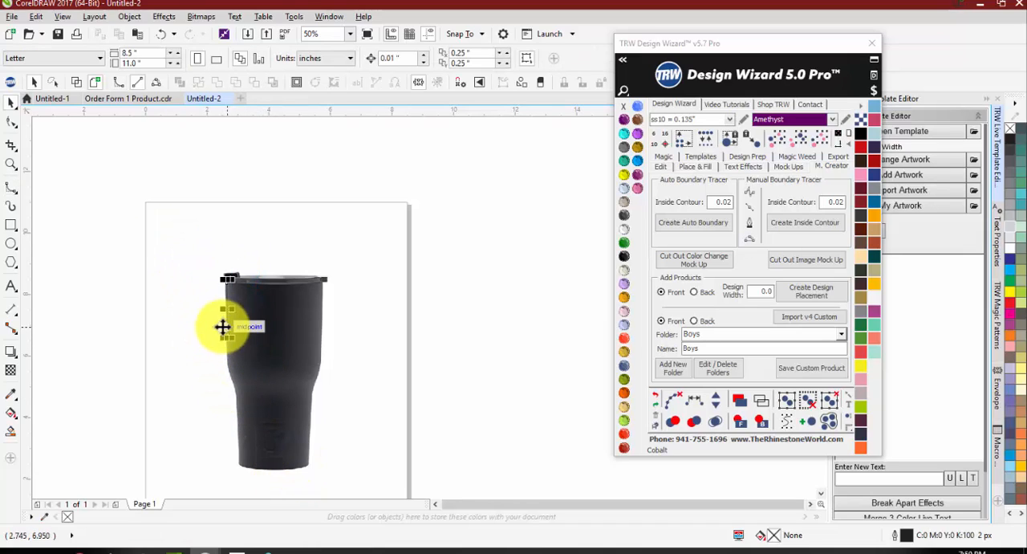
{"action": "left_click", "coordinate": [211, 322]}
{"action": "key", "text": "ctrl+z"}
{"action": "key", "text": "ctrl+z"}
{"action": "key", "text": "ctrl+z"}
{"action": "left_click", "coordinate": [171, 314]}
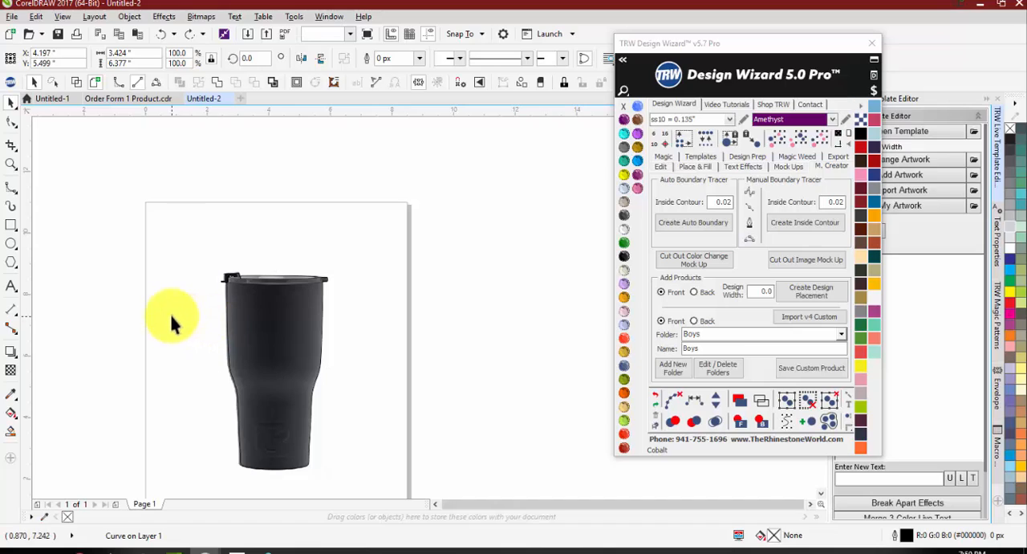
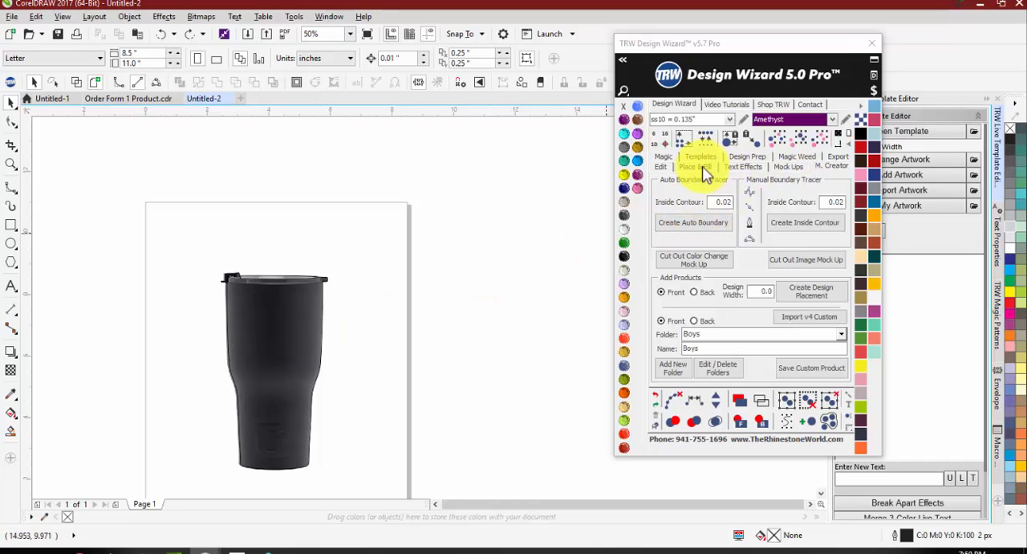
Step: Choose Blue Sleeve Raglan Front from the Mens folder as the quick mockup product
{"action": "left_click", "coordinate": [792, 168]}
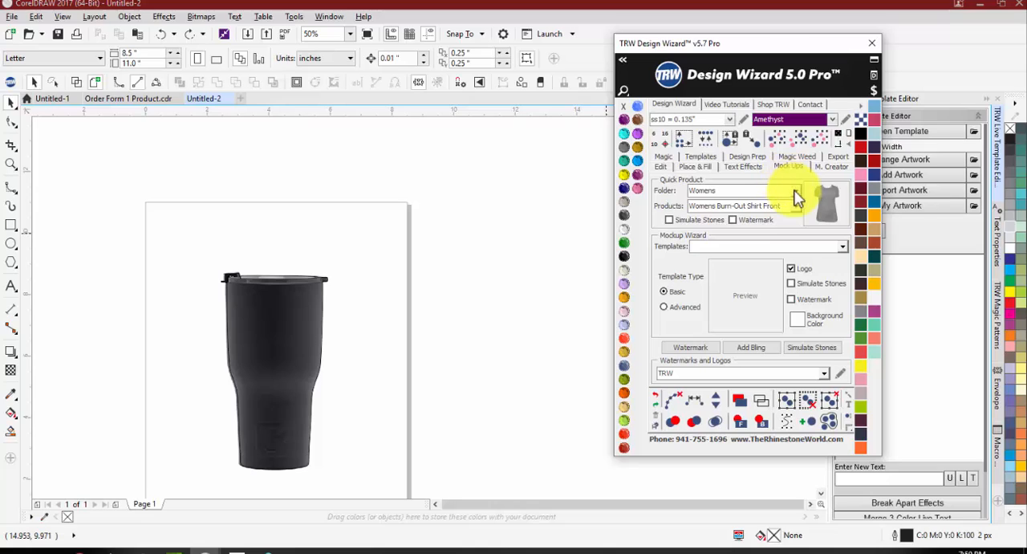
{"action": "left_click", "coordinate": [782, 191]}
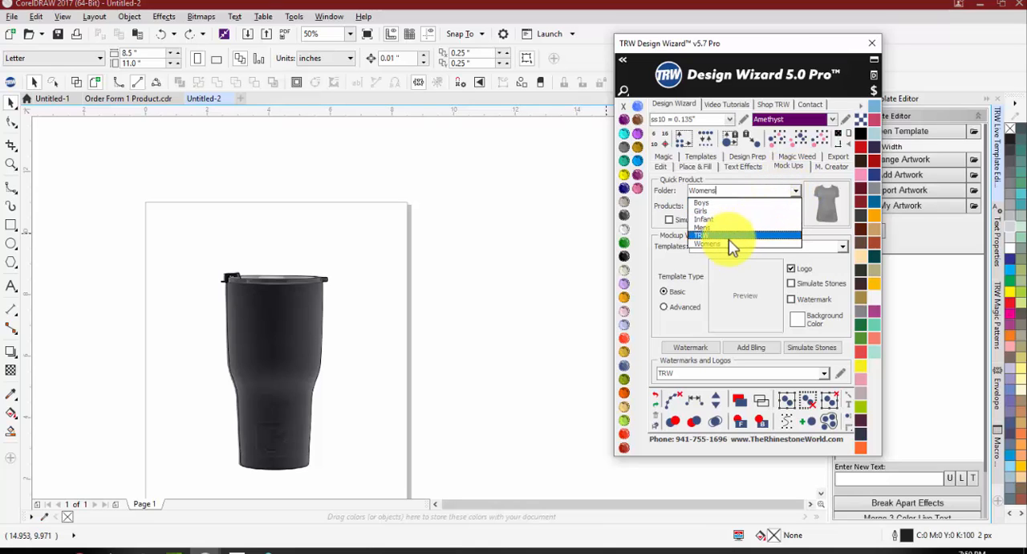
{"action": "left_click", "coordinate": [727, 237]}
{"action": "left_click", "coordinate": [797, 193]}
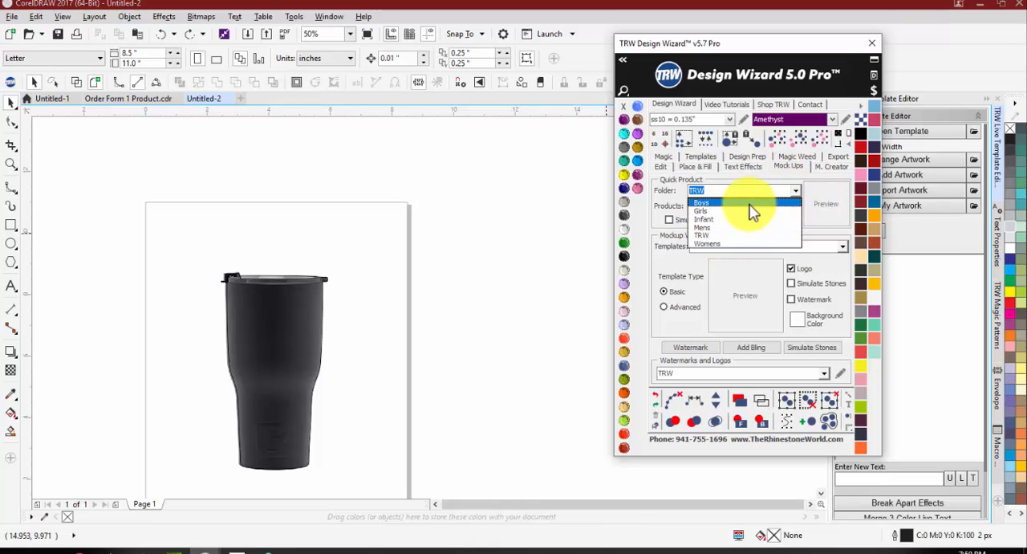
{"action": "left_click", "coordinate": [777, 203]}
{"action": "left_click", "coordinate": [793, 206]}
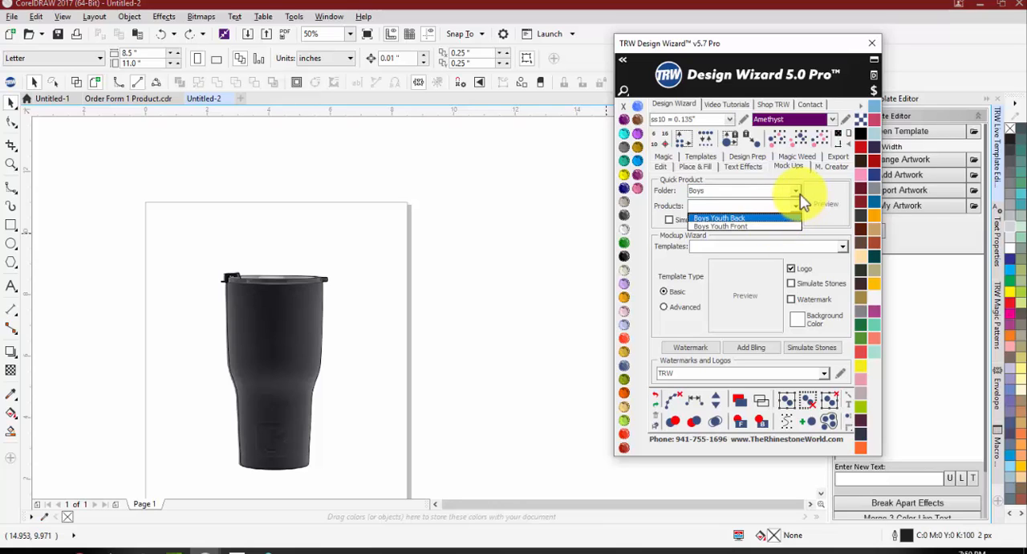
{"action": "left_click", "coordinate": [797, 191]}
{"action": "left_click", "coordinate": [761, 231]}
{"action": "left_click", "coordinate": [797, 206]}
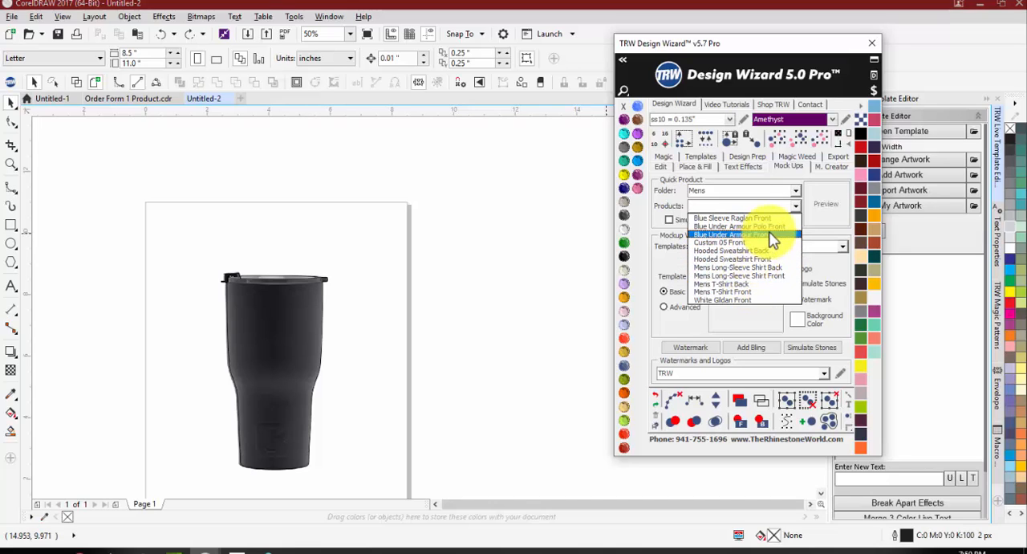
{"action": "left_click", "coordinate": [773, 217]}
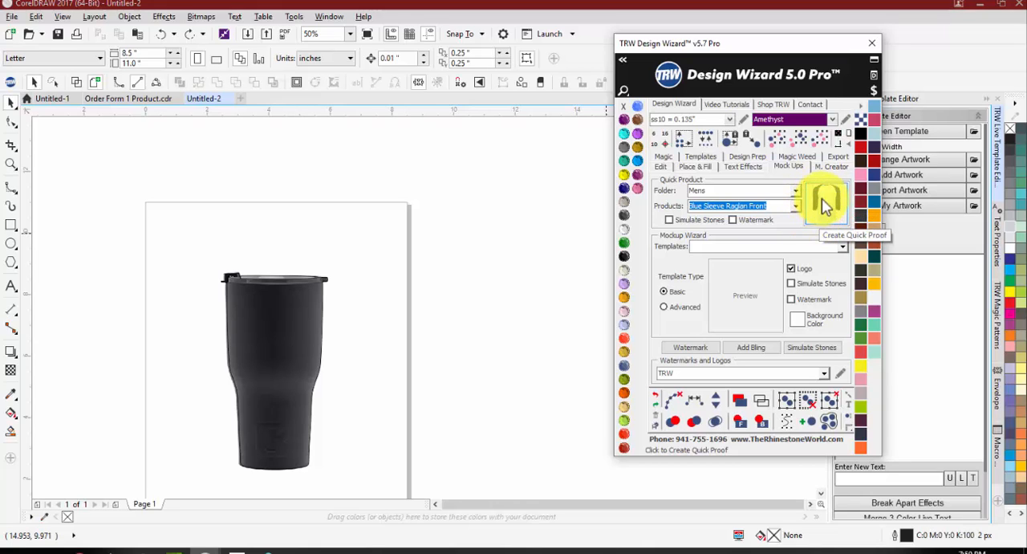
Step: Create a quick proof of the full-colour Braden River Pirates Soccer logo from Untitled-1's Page 1 on the chosen raglan shirt
{"action": "scroll", "coordinate": [197, 263], "scroll_direction": "down", "scroll_amount": 1}
{"action": "left_click_drag", "start_coordinate": [196, 246], "coordinate": [249, 283]}
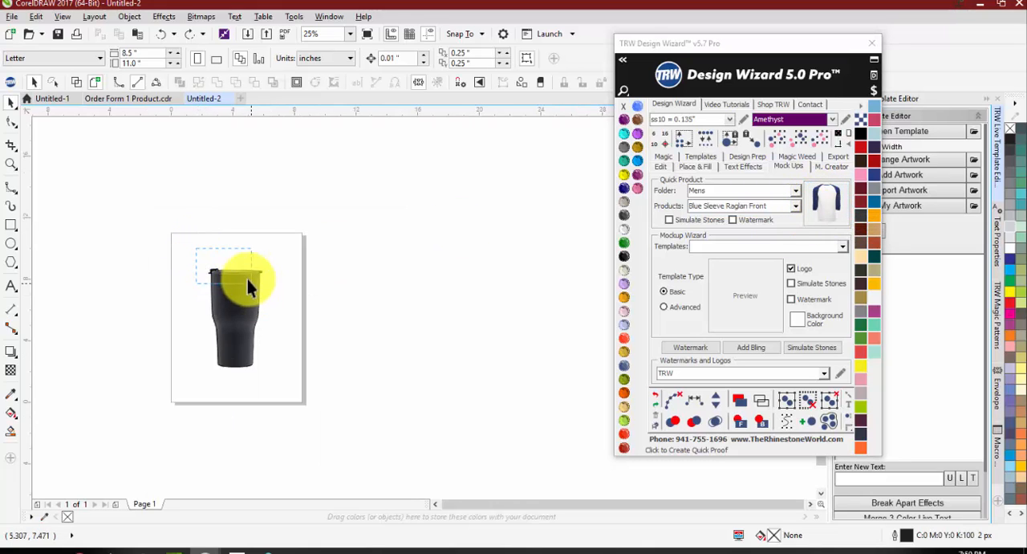
{"action": "left_click", "coordinate": [150, 100]}
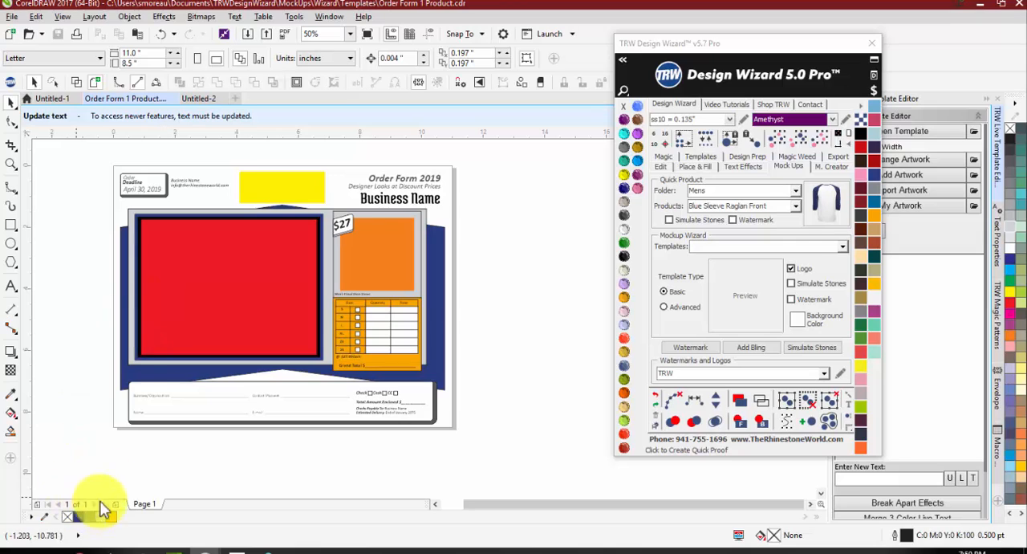
{"action": "left_click", "coordinate": [51, 98]}
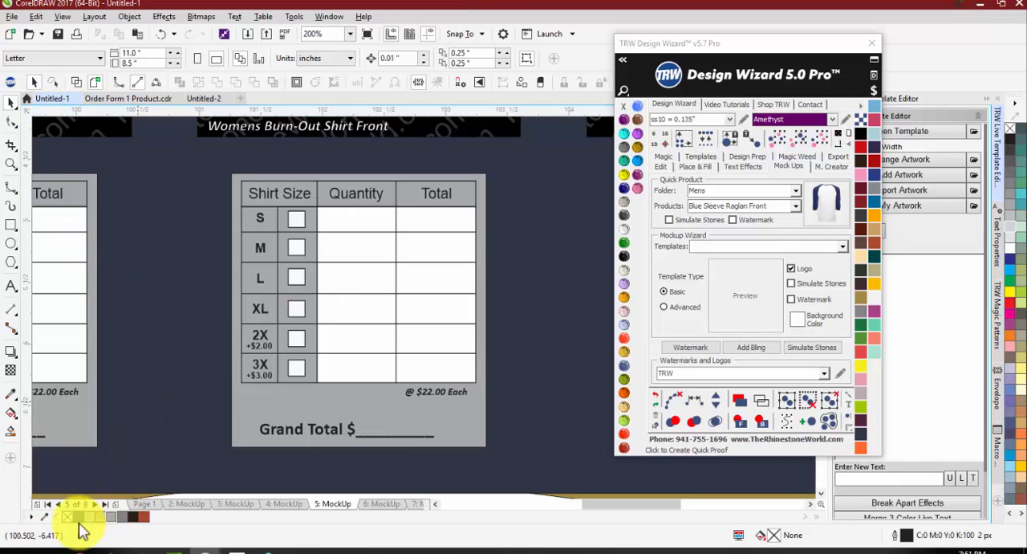
{"action": "scroll", "coordinate": [160, 489], "scroll_direction": "down", "scroll_amount": 1}
{"action": "scroll", "coordinate": [152, 510], "scroll_direction": "down", "scroll_amount": 2}
{"action": "left_click", "coordinate": [144, 503]}
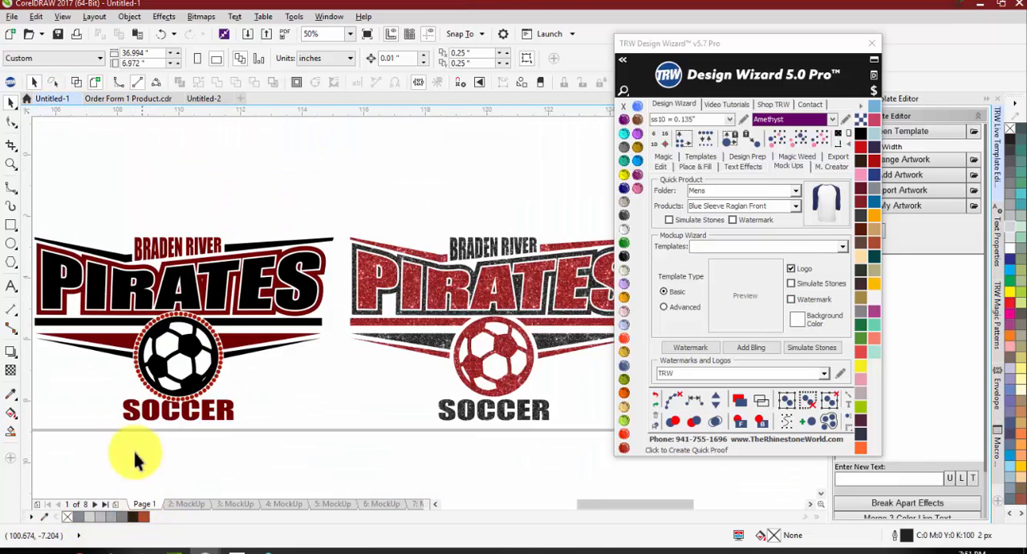
{"action": "scroll", "coordinate": [133, 447], "scroll_direction": "down", "scroll_amount": 2}
{"action": "left_click_drag", "start_coordinate": [228, 375], "coordinate": [297, 432]}
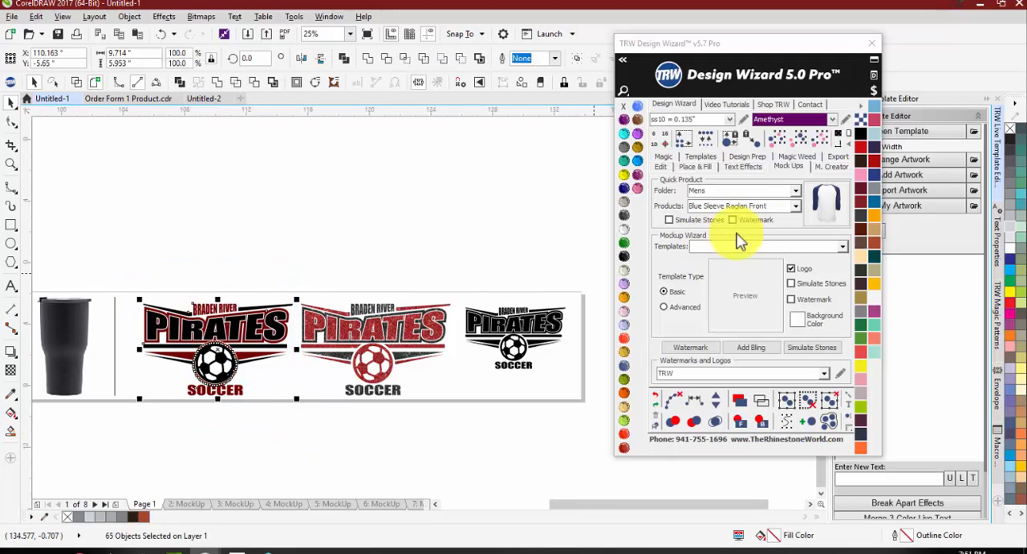
{"action": "left_click", "coordinate": [845, 206]}
{"action": "scroll", "coordinate": [282, 340], "scroll_direction": "up", "scroll_amount": 2}
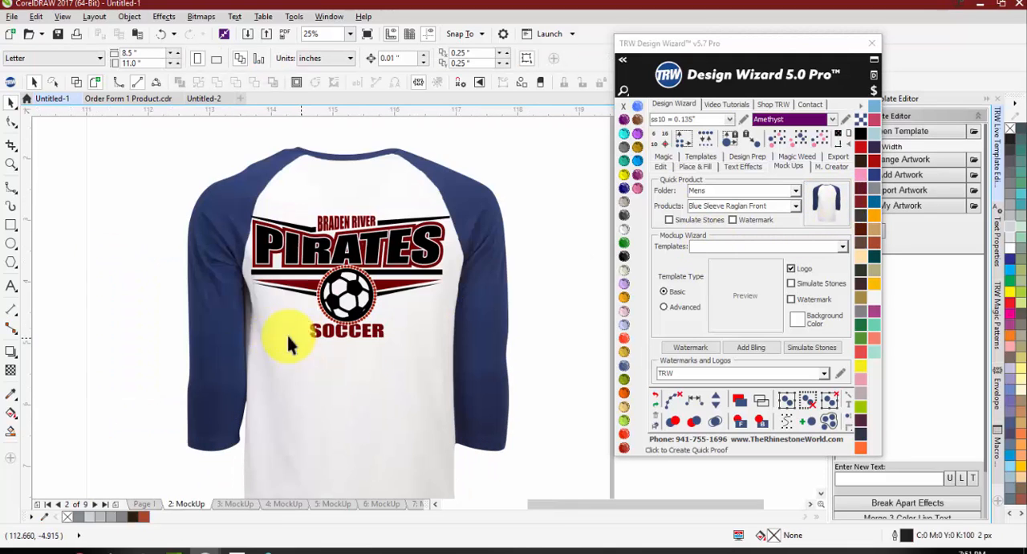
Step: Try recolouring the raglan shirt image with the Light Amethyst and Light Pink stone colours, and deselect the shirt
{"action": "left_click", "coordinate": [230, 333]}
{"action": "left_click", "coordinate": [624, 258]}
{"action": "left_click", "coordinate": [625, 283]}
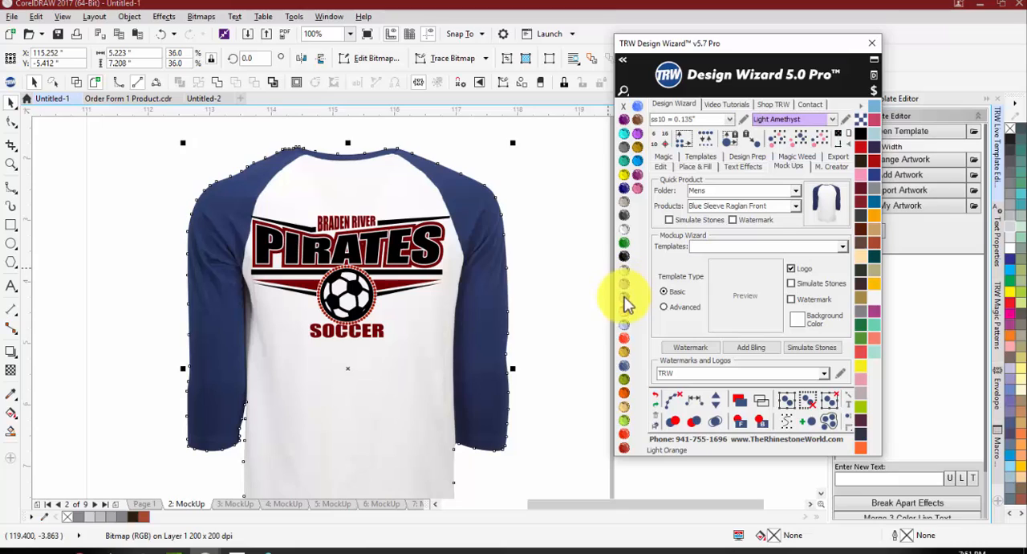
{"action": "left_click", "coordinate": [625, 297]}
{"action": "left_click", "coordinate": [624, 311]}
{"action": "left_click", "coordinate": [587, 311]}
{"action": "scroll", "coordinate": [346, 299], "scroll_direction": "down", "scroll_amount": 2}
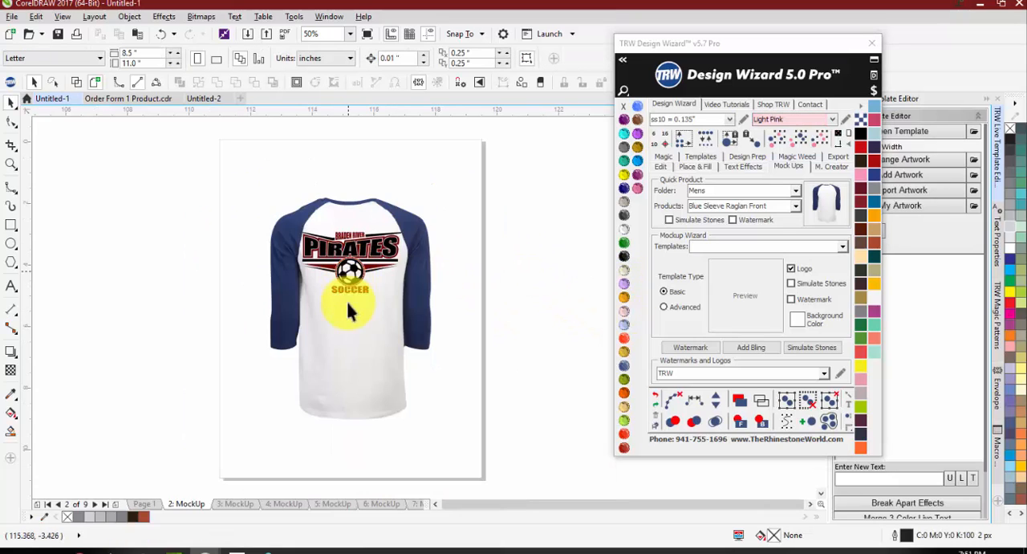
Step: Move the raglan shirt image about 3.8 in to the left, out from under the Pirates logo
{"action": "left_click_drag", "start_coordinate": [346, 298], "coordinate": [285, 335]}
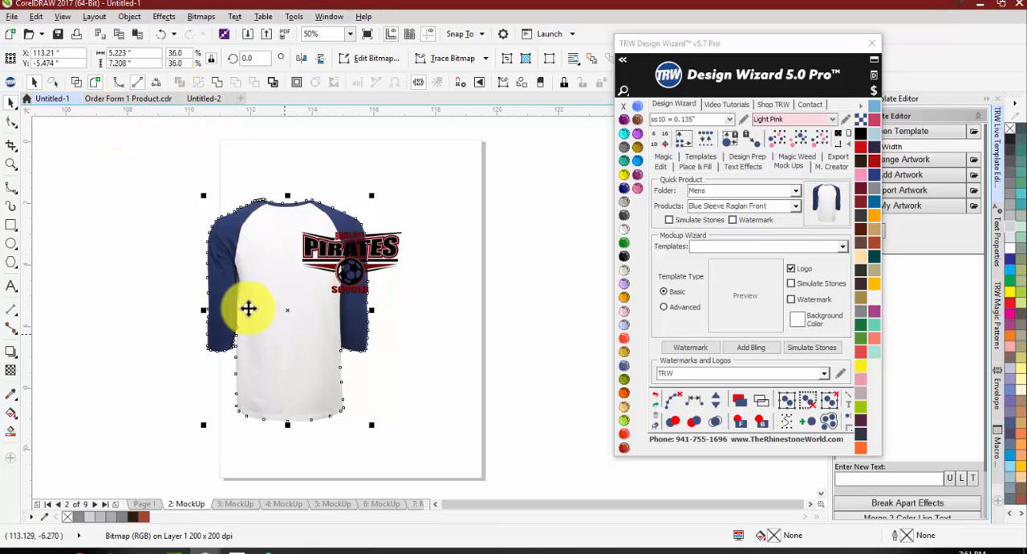
{"action": "left_click", "coordinate": [464, 392]}
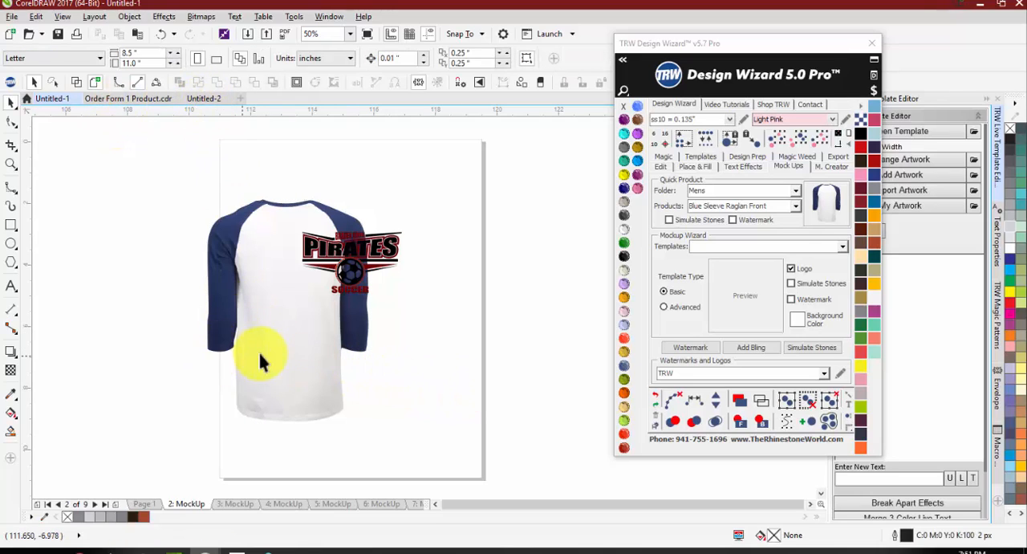
{"action": "left_click_drag", "start_coordinate": [257, 349], "coordinate": [200, 353]}
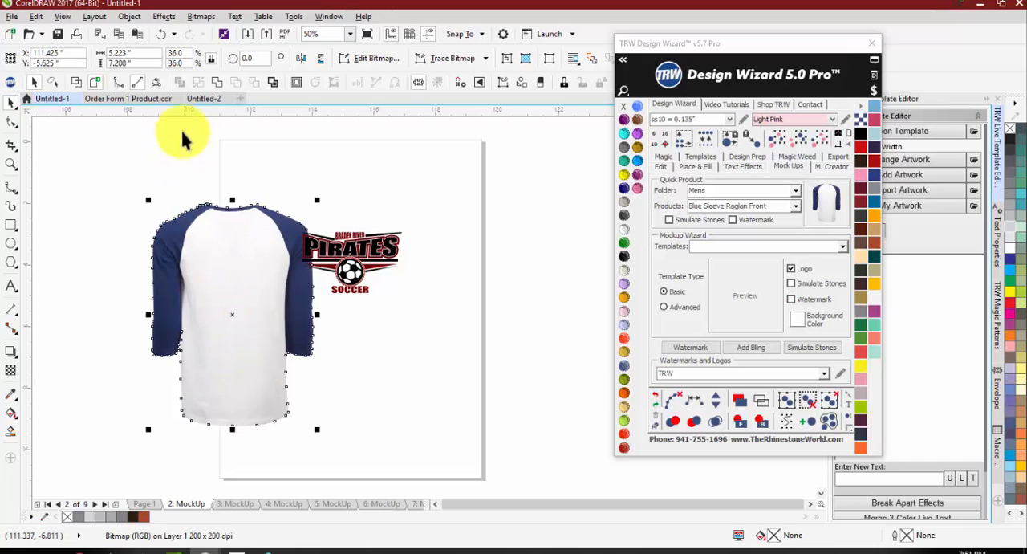
Step: Return to the Untitled-2 document and try shifting the boundary outline off the tumbler image, leaving everything deselected
{"action": "left_click", "coordinate": [201, 99]}
{"action": "scroll", "coordinate": [298, 230], "scroll_direction": "up", "scroll_amount": 2}
{"action": "left_click_drag", "start_coordinate": [266, 258], "coordinate": [134, 266]}
{"action": "key", "text": "Escape"}
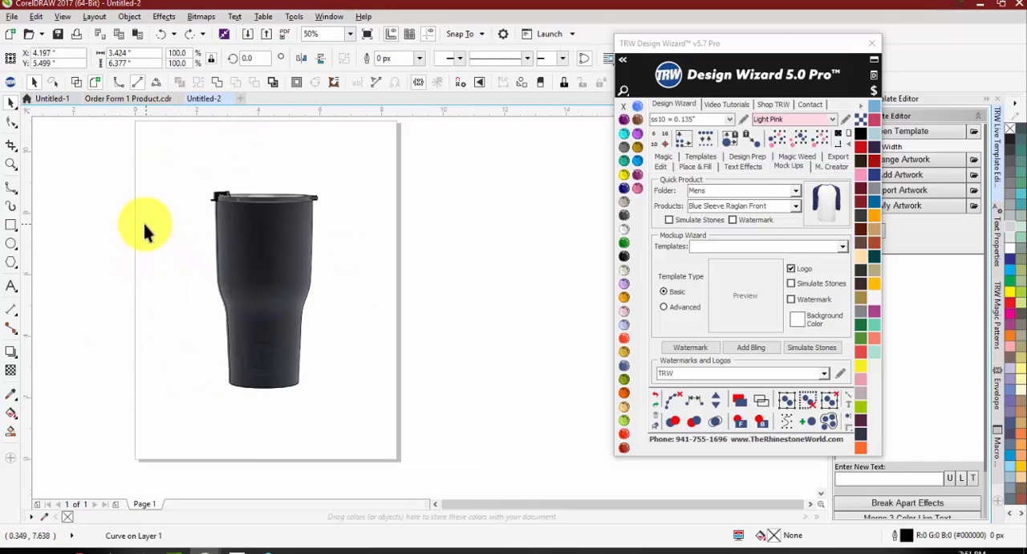
{"action": "left_click", "coordinate": [149, 149]}
Step: Open the mockup creator tools, and try selecting the tumbler image with its boundary, and the outline by itself
{"action": "left_click", "coordinate": [830, 167]}
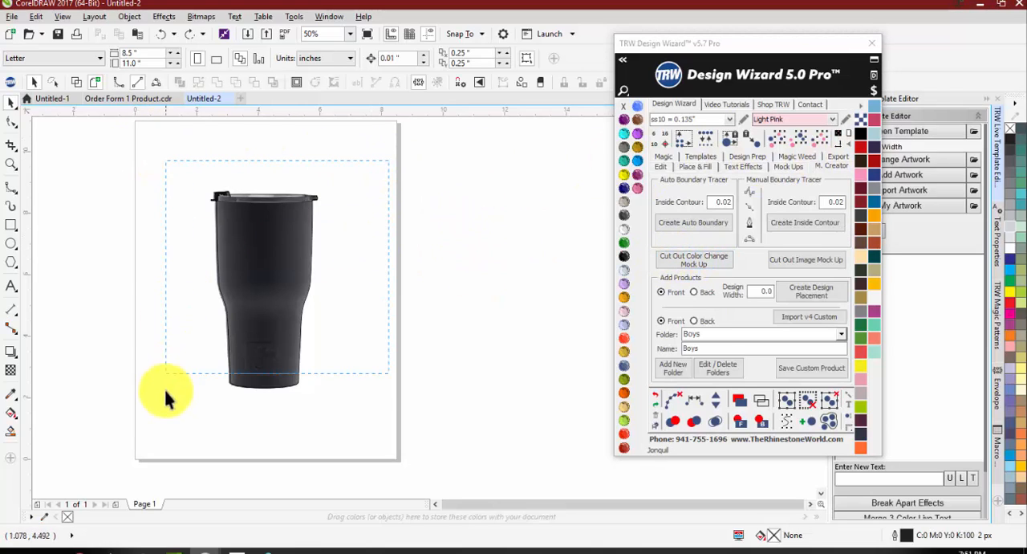
{"action": "left_click_drag", "start_coordinate": [164, 387], "coordinate": [161, 419]}
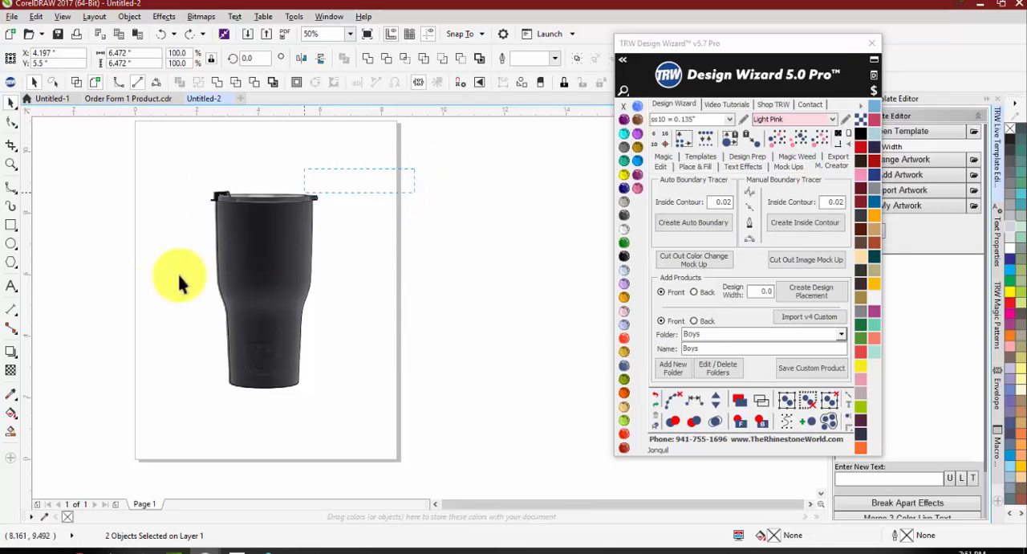
{"action": "left_click", "coordinate": [695, 261]}
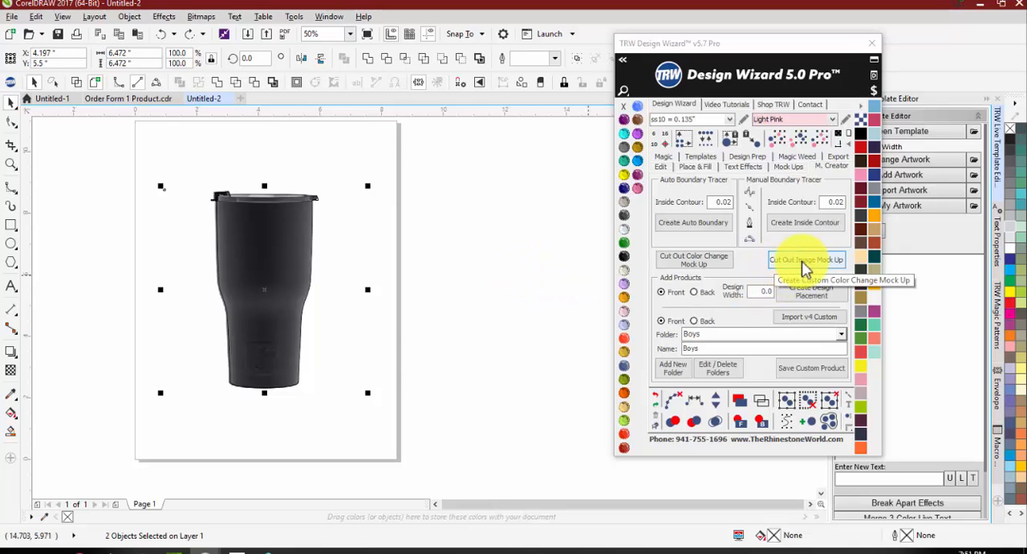
{"action": "left_click", "coordinate": [451, 390]}
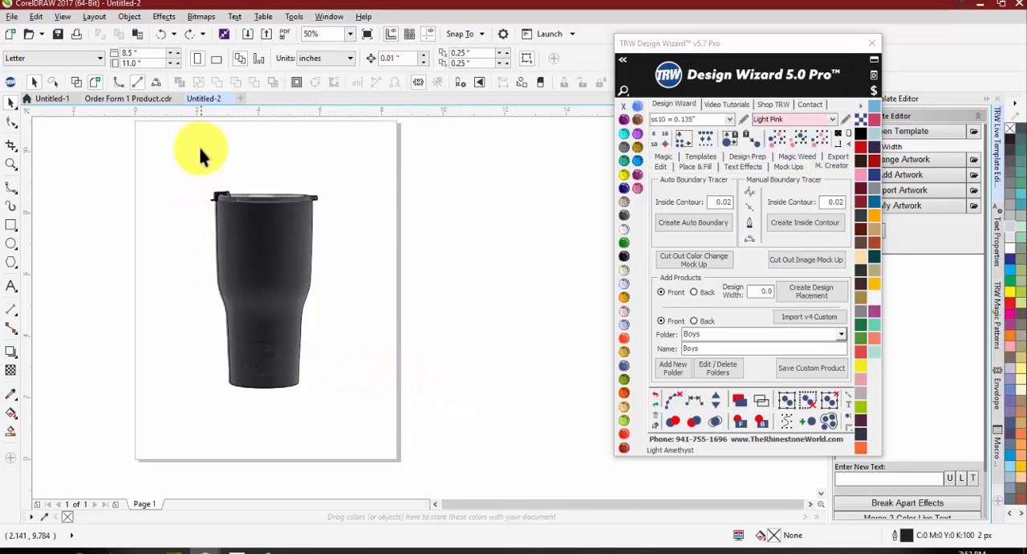
{"action": "left_click_drag", "start_coordinate": [284, 328], "coordinate": [325, 420]}
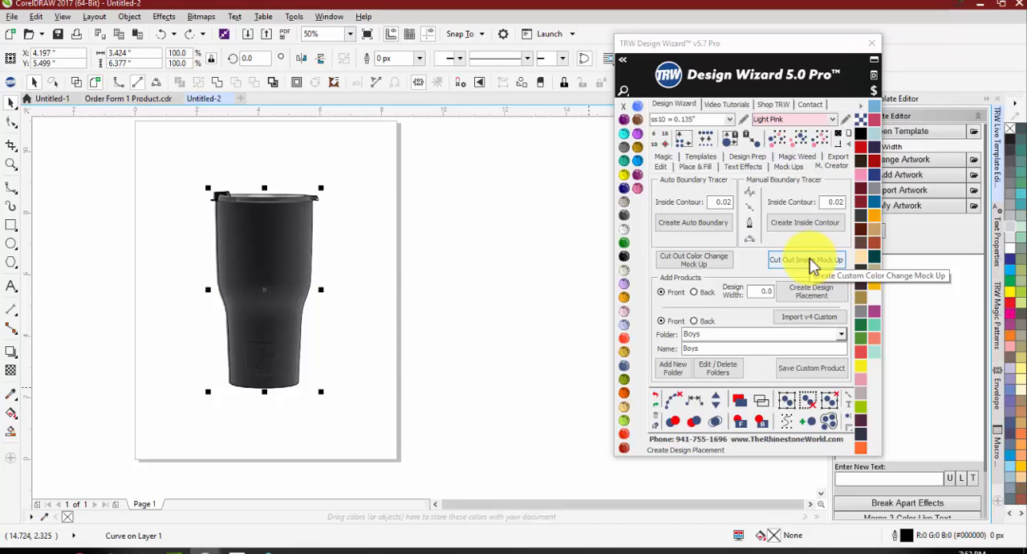
{"action": "left_click", "coordinate": [424, 138]}
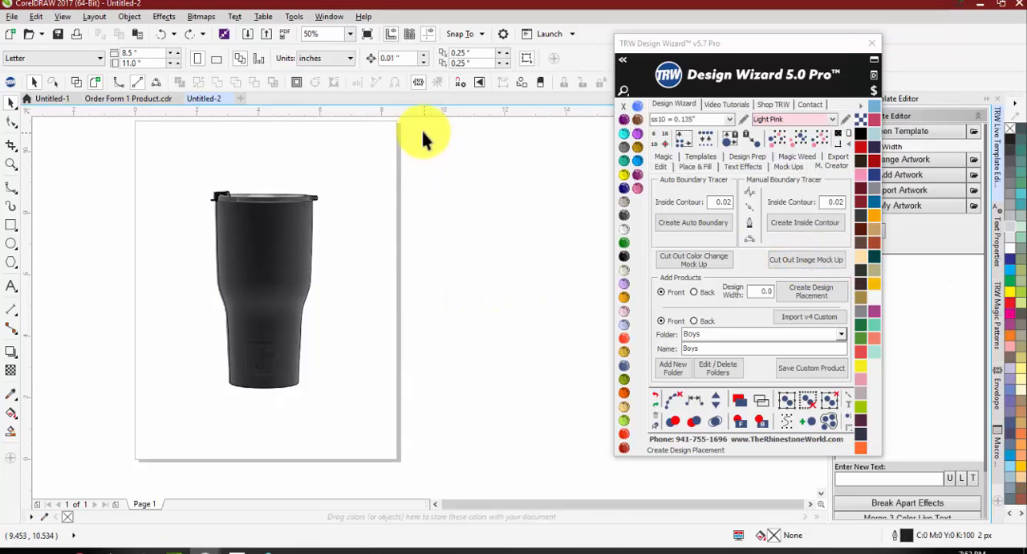
Step: Select the tumbler image together with its boundary outline and shift both about 0.27 in right and 0.13 in down
{"action": "left_click_drag", "start_coordinate": [199, 290], "coordinate": [70, 402]}
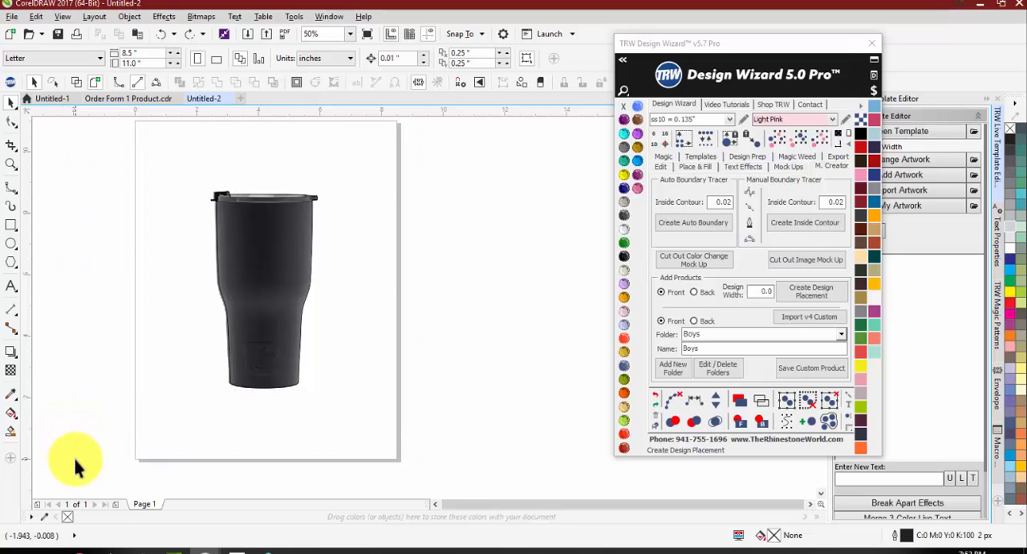
{"action": "left_click_drag", "start_coordinate": [75, 459], "coordinate": [76, 460]}
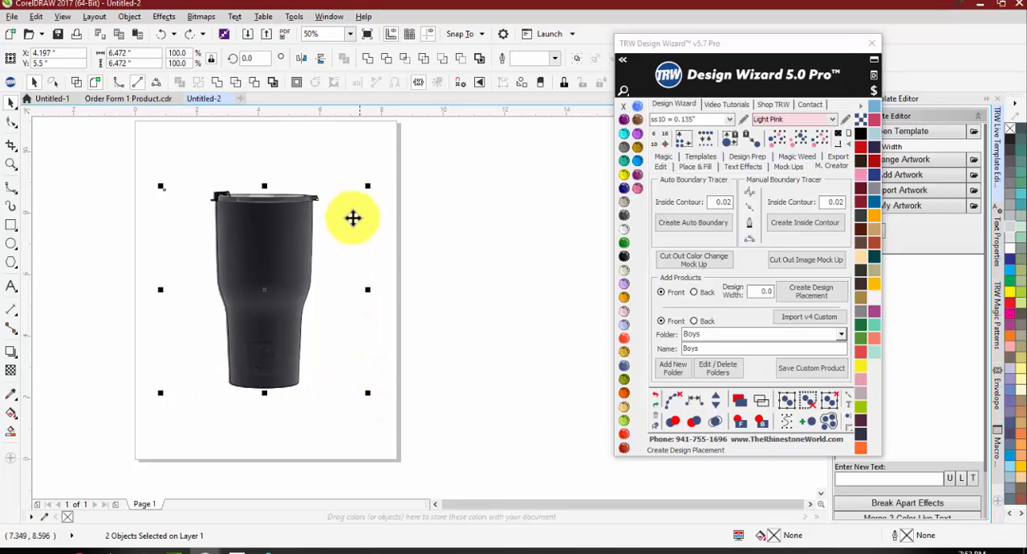
{"action": "left_click_drag", "start_coordinate": [353, 218], "coordinate": [354, 253]}
{"action": "left_click", "coordinate": [344, 164]}
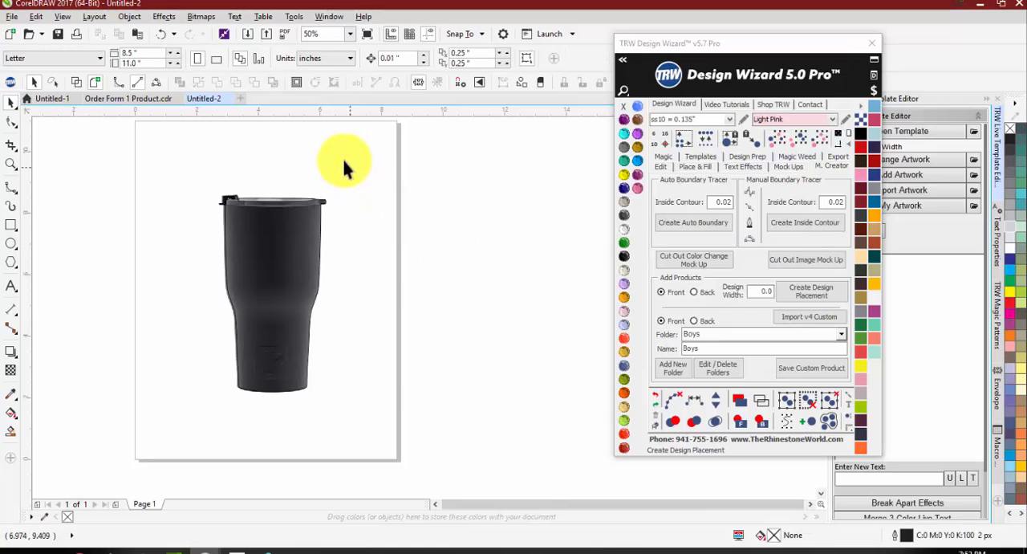
Step: Try moving the boundary outline about 6.4 in to the right of the tumbler image, and undo the move
{"action": "left_click_drag", "start_coordinate": [169, 417], "coordinate": [201, 435]}
{"action": "left_click_drag", "start_coordinate": [278, 300], "coordinate": [469, 297]}
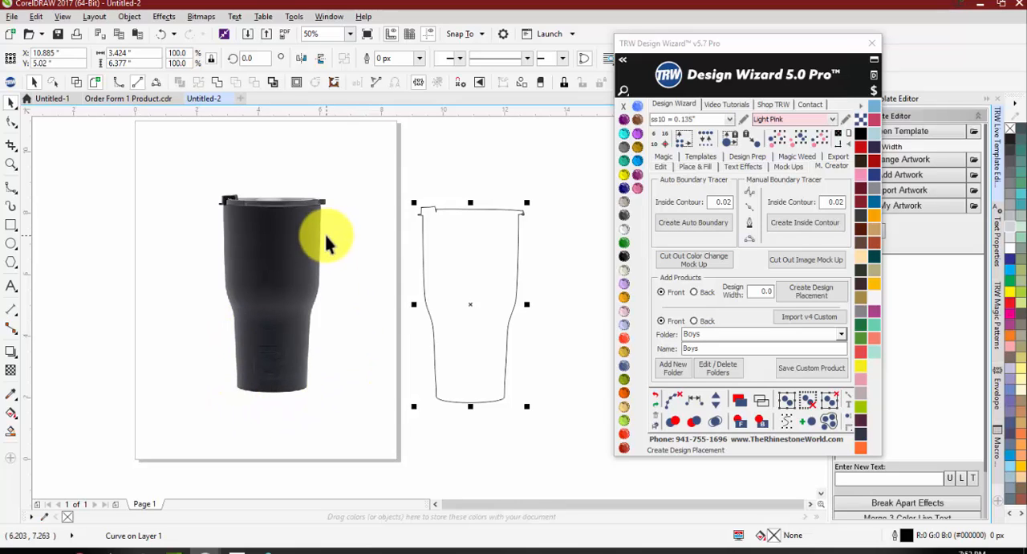
{"action": "key", "text": "ctrl+z"}
Step: Raise the tumbler image and its boundary outline about 0.3 in together, and cut them out as an image mockup
{"action": "left_click_drag", "start_coordinate": [466, 139], "coordinate": [84, 443]}
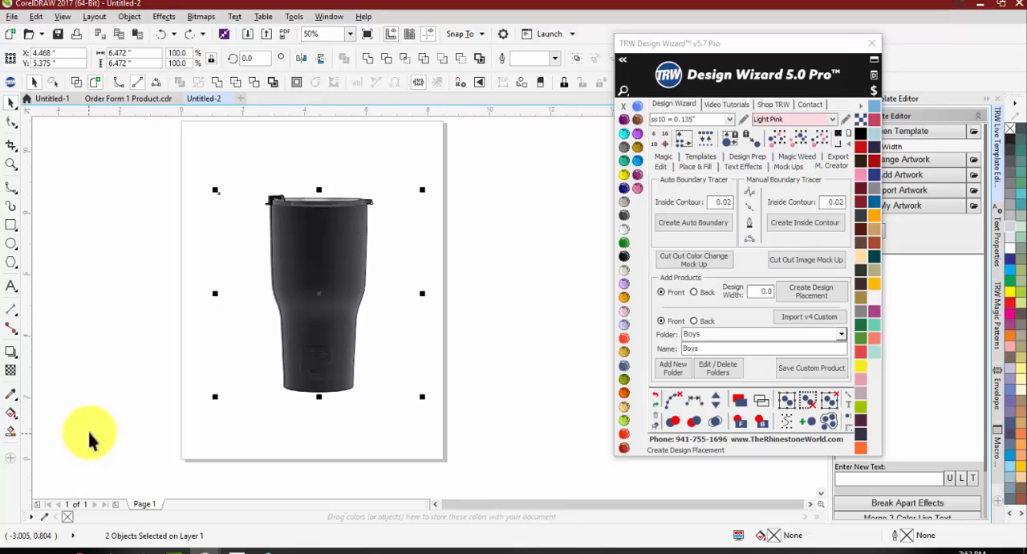
{"action": "left_click_drag", "start_coordinate": [313, 275], "coordinate": [273, 273]}
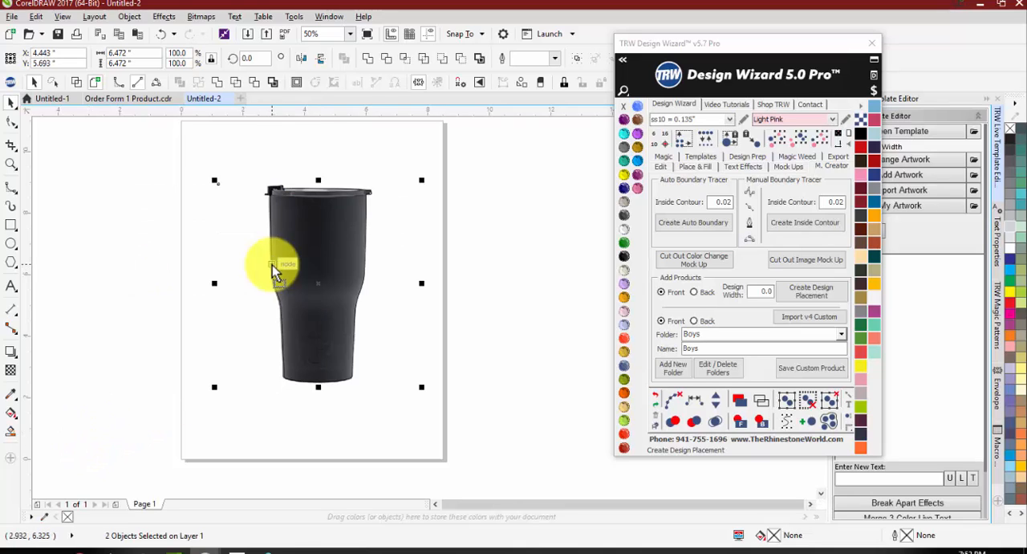
{"action": "left_click", "coordinate": [797, 269]}
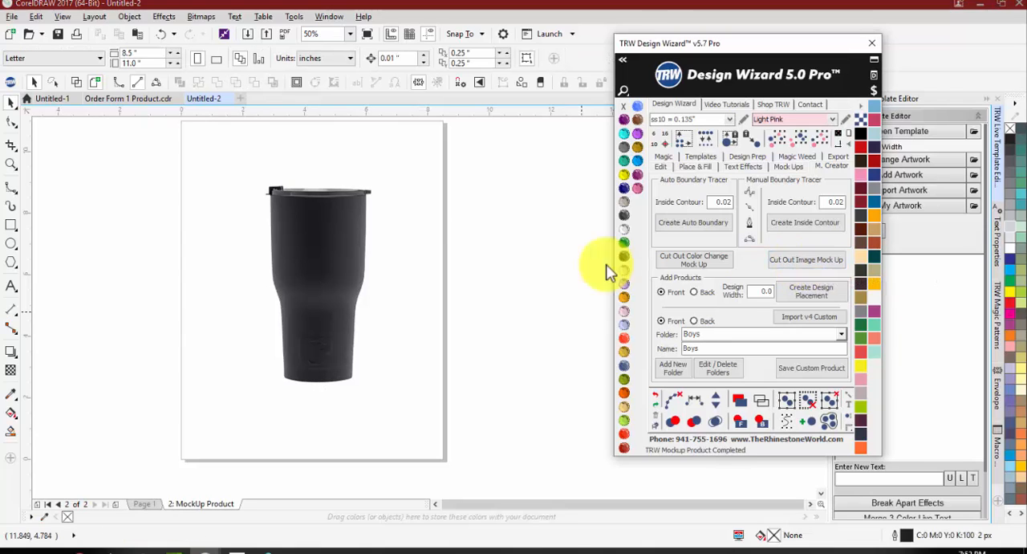
Step: Nudge the cut-out tumbler left and add a 3.924 by 6.877 in background rectangle behind it, filled with Blue Zircon
{"action": "mouse_move", "coordinate": [316, 241]}
{"action": "left_mouse_down"}
{"action": "mouse_move", "coordinate": [174, 230]}
{"action": "mouse_move", "coordinate": [329, 240]}
{"action": "left_mouse_up"}
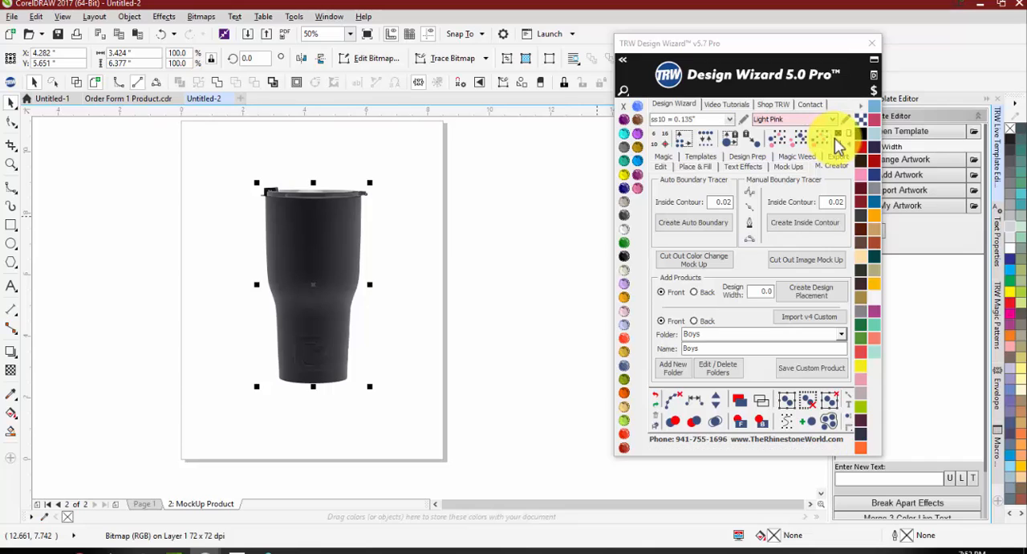
{"action": "left_click", "coordinate": [838, 136]}
{"action": "left_click", "coordinate": [367, 332]}
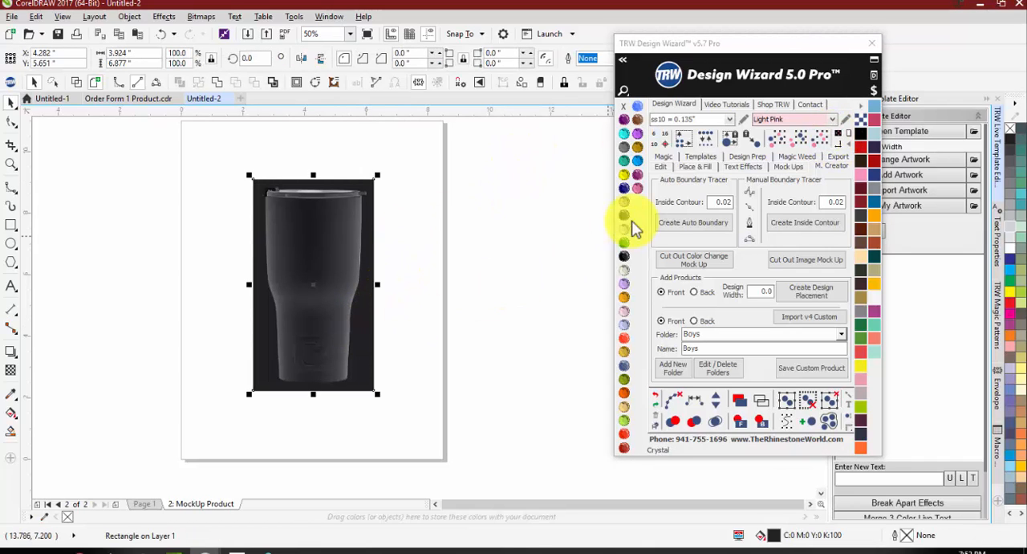
{"action": "left_click", "coordinate": [626, 187]}
{"action": "left_click", "coordinate": [628, 163]}
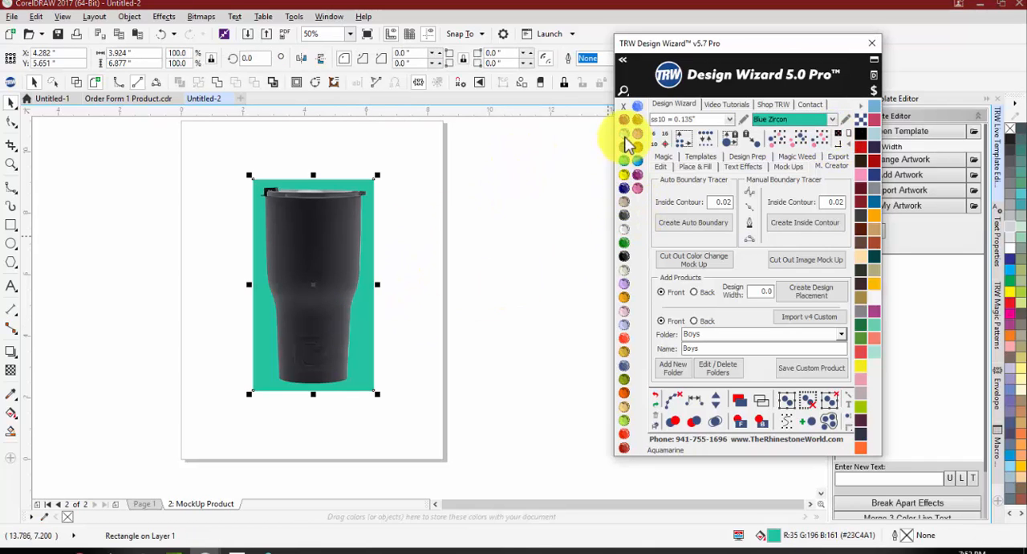
{"action": "left_click", "coordinate": [500, 211]}
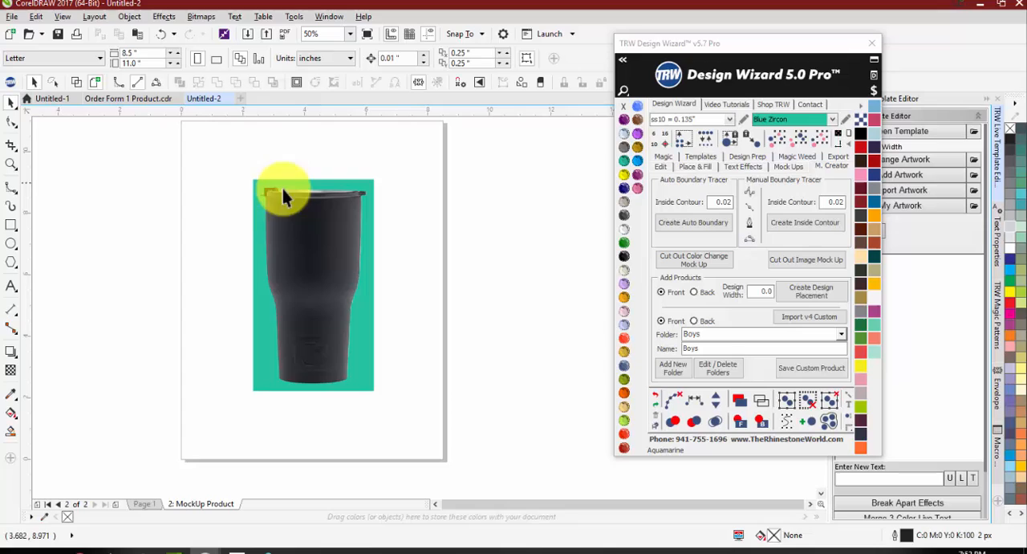
Step: Delete the Blue Zircon background rectangle behind the cut-out tumbler
{"action": "left_click", "coordinate": [364, 228]}
{"action": "key", "text": "Delete"}
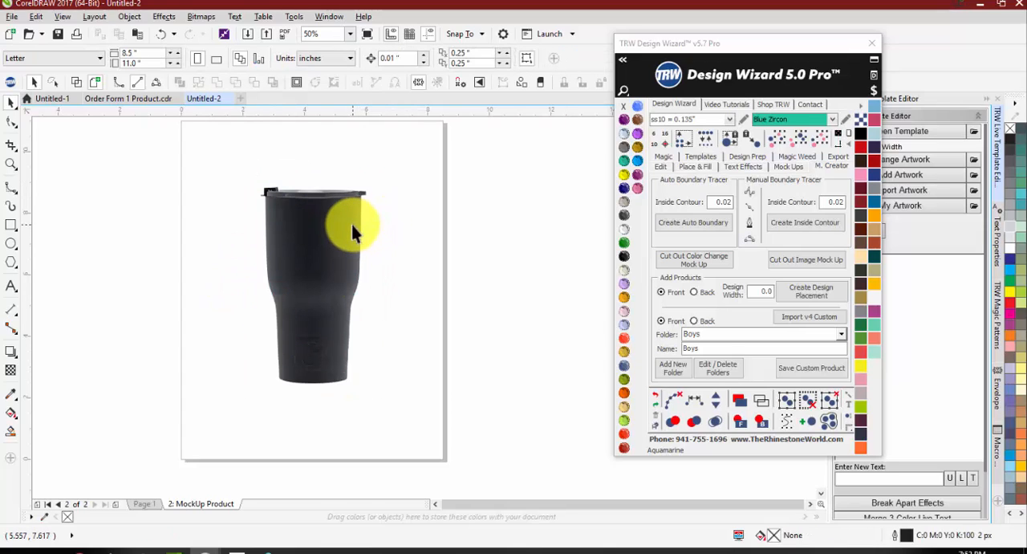
{"action": "left_click", "coordinate": [305, 250]}
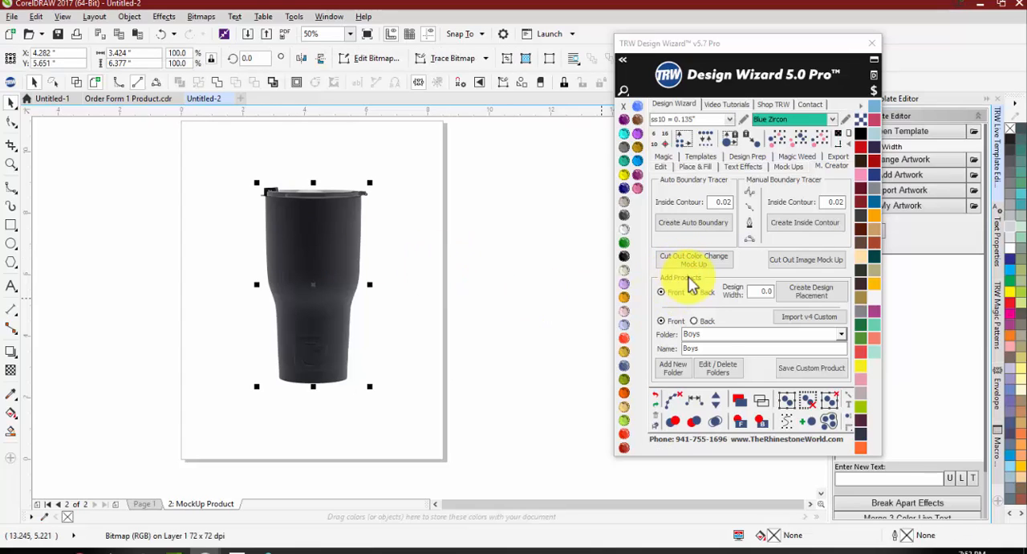
{"action": "left_click", "coordinate": [455, 290]}
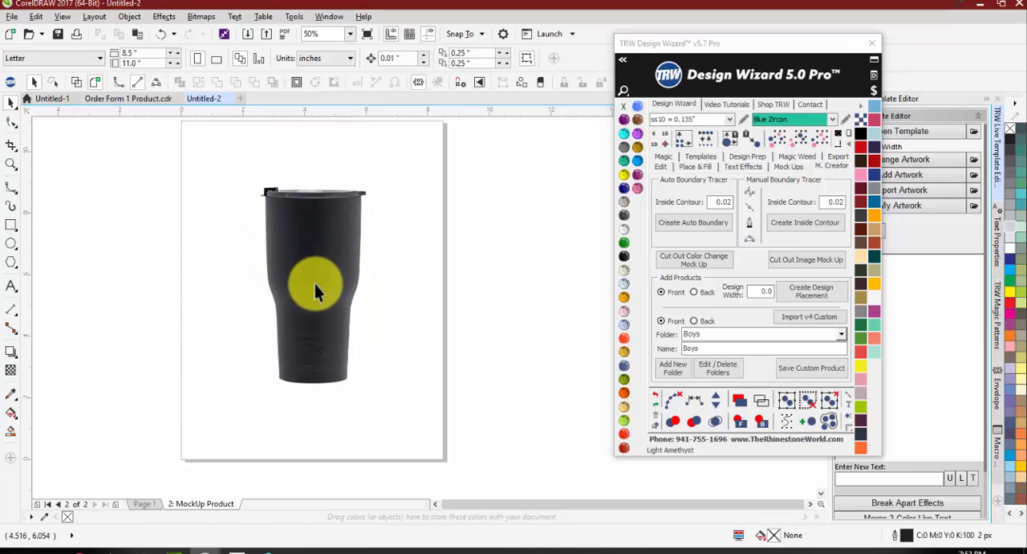
Step: Create a front design placement 3.5 in wide and raise it about 1.17 in on the tumbler
{"action": "double_click", "coordinate": [751, 292]}
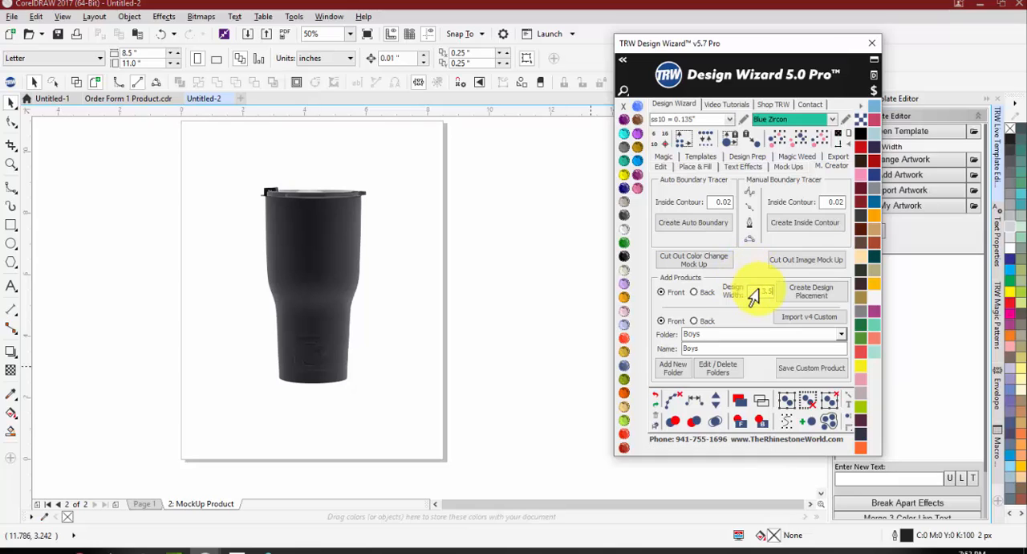
{"action": "left_click", "coordinate": [804, 296]}
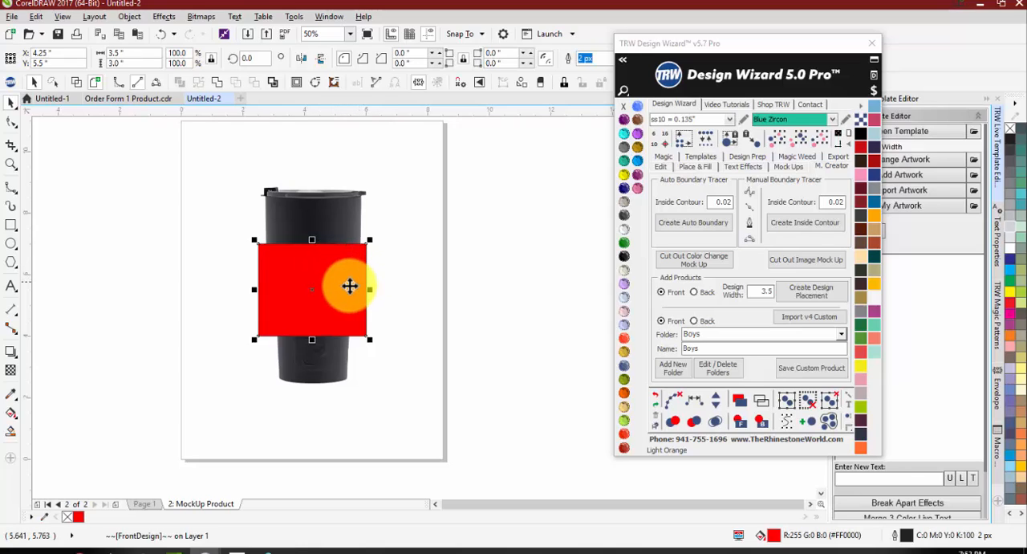
{"action": "left_click", "coordinate": [342, 288]}
{"action": "left_click_drag", "start_coordinate": [342, 288], "coordinate": [343, 251]}
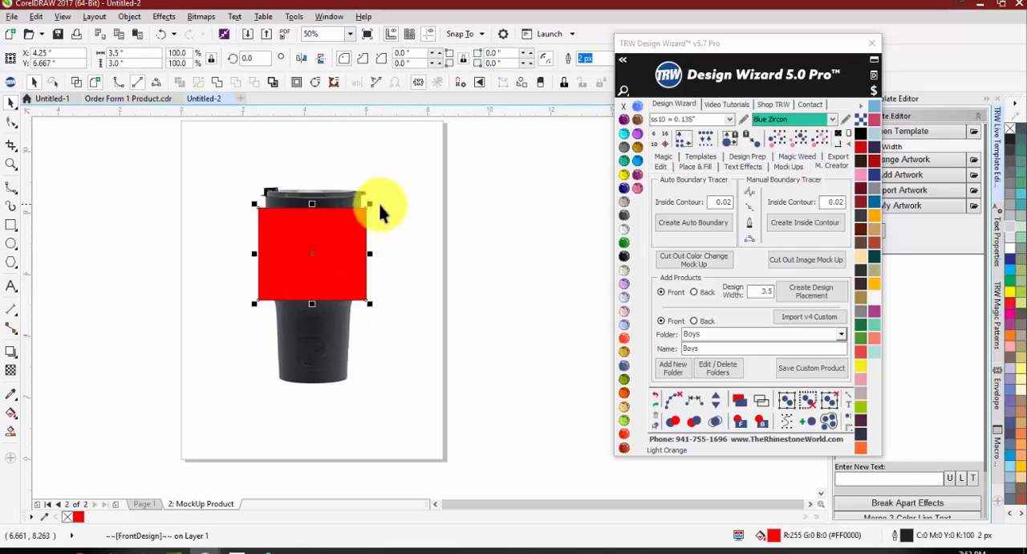
Step: Scale the red design placement down to fit inside the tumbler's wide upper body and move it up below the lid
{"action": "left_click_drag", "start_coordinate": [374, 204], "coordinate": [361, 224]}
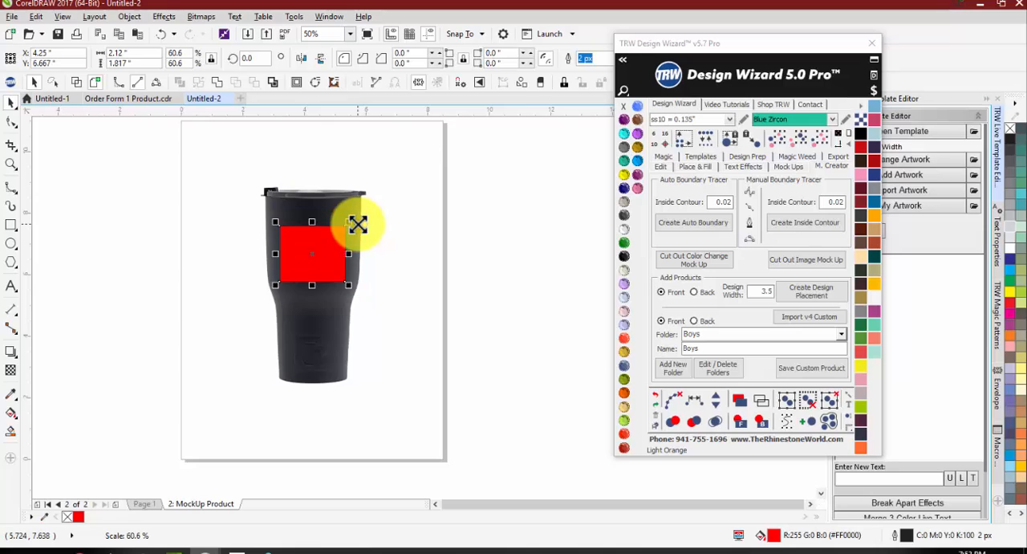
{"action": "scroll", "coordinate": [322, 255], "scroll_direction": "up", "scroll_amount": 1}
{"action": "left_click_drag", "start_coordinate": [322, 254], "coordinate": [315, 233]}
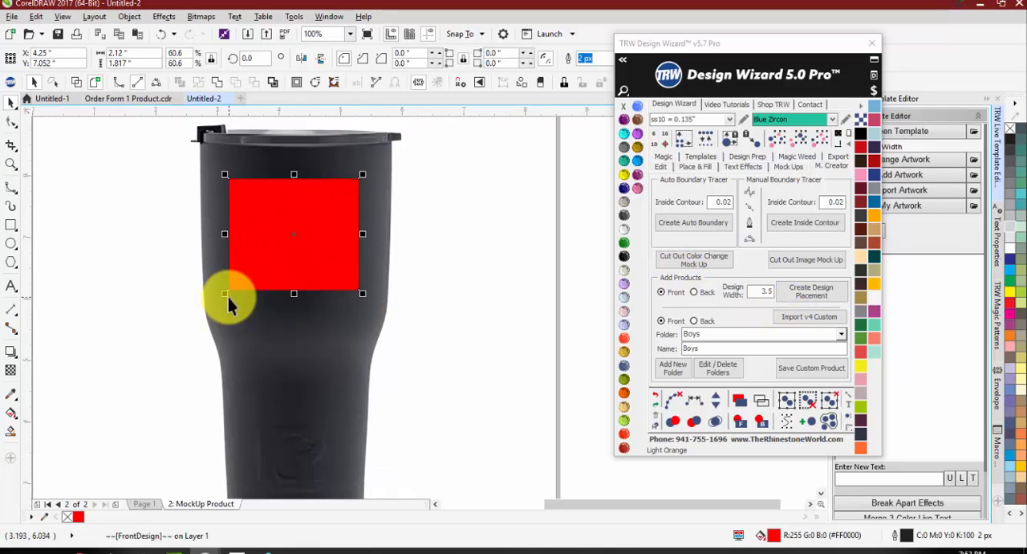
{"action": "mouse_move", "coordinate": [228, 297]}
{"action": "left_mouse_down"}
{"action": "mouse_move", "coordinate": [211, 294]}
{"action": "mouse_move", "coordinate": [211, 305]}
{"action": "mouse_move", "coordinate": [224, 300]}
{"action": "left_mouse_up"}
{"action": "left_click_drag", "start_coordinate": [361, 305], "coordinate": [369, 305]}
{"action": "left_click", "coordinate": [390, 317]}
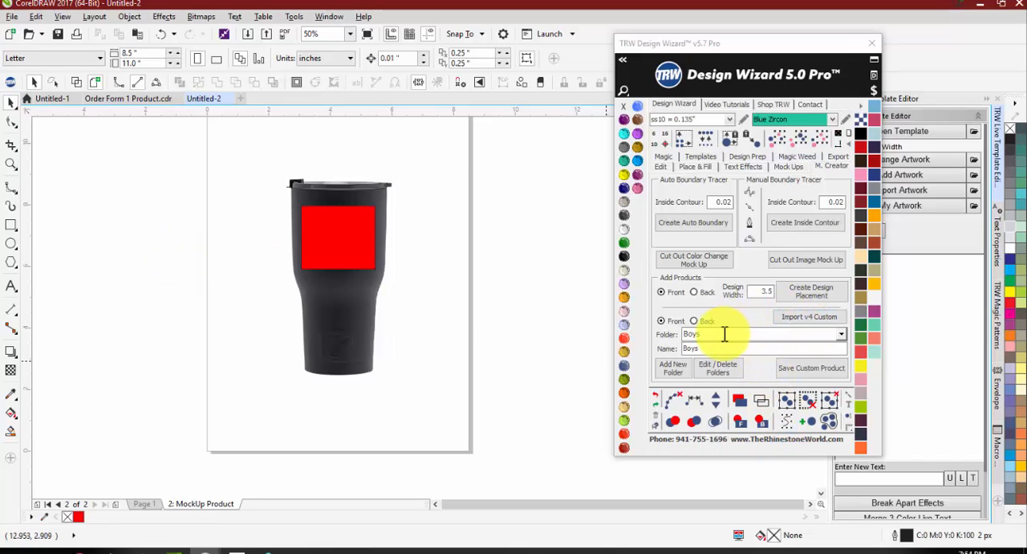
Step: Add a new custom product folder named Cups and Mugs
{"action": "left_click", "coordinate": [841, 334]}
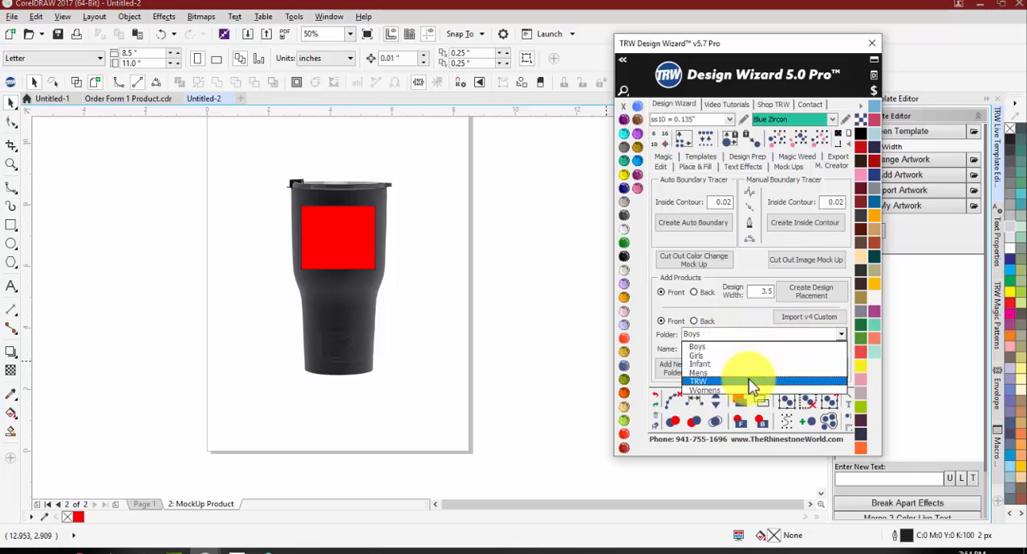
{"action": "left_click", "coordinate": [739, 319]}
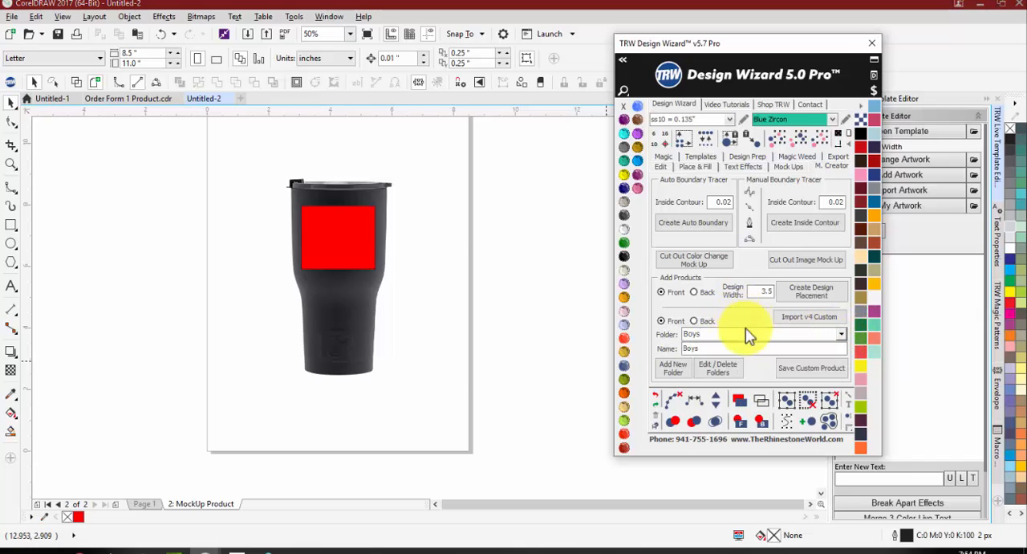
{"action": "left_click", "coordinate": [673, 369]}
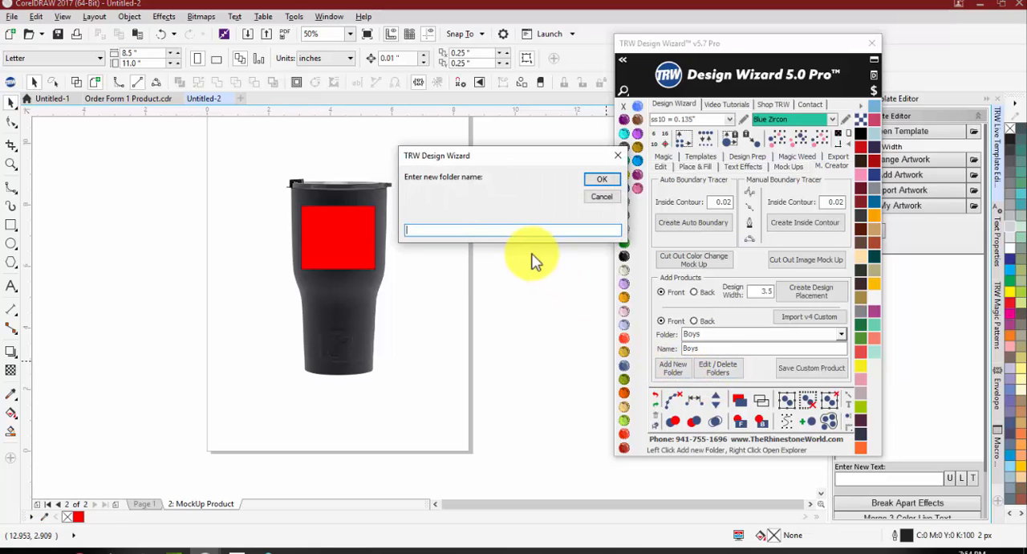
{"action": "type", "text": "Cups and Mugs"}
{"action": "left_click", "coordinate": [606, 179]}
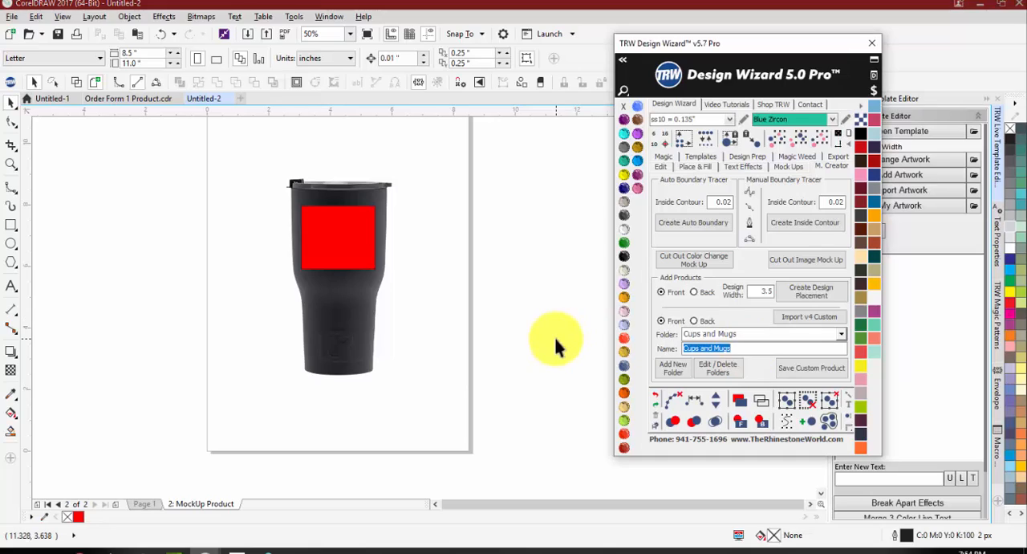
Step: Name the product Artic Black Tumbler and save the tumbler with its design placement as a custom front product
{"action": "type", "text": "Artic T"}
{"action": "type", "text": "lack Tumbler"}
{"action": "left_click_drag", "start_coordinate": [231, 145], "coordinate": [457, 423]}
{"action": "left_click", "coordinate": [797, 370]}
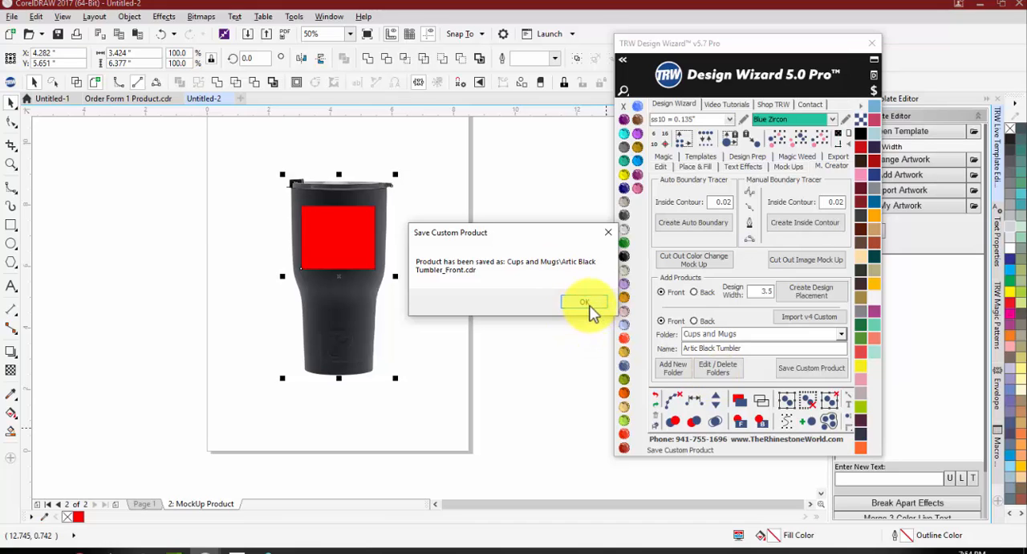
{"action": "left_click", "coordinate": [585, 303]}
Step: On Page 1 of Untitled-1, recolour the black Pirates soccer logo grey (#838B8E) and enlarge it slightly to 6.571 by 4.027 in
{"action": "left_click", "coordinate": [120, 99]}
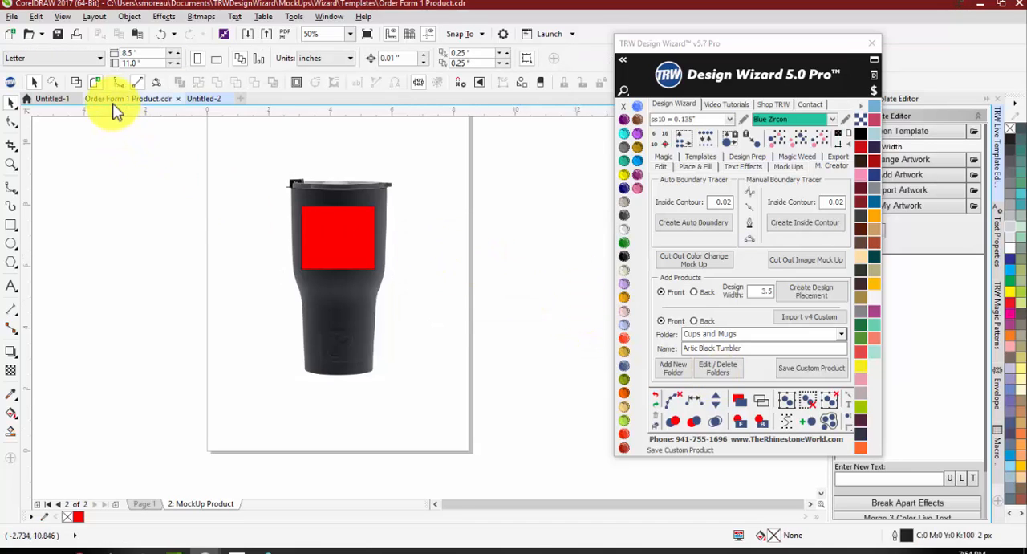
{"action": "left_click", "coordinate": [41, 96]}
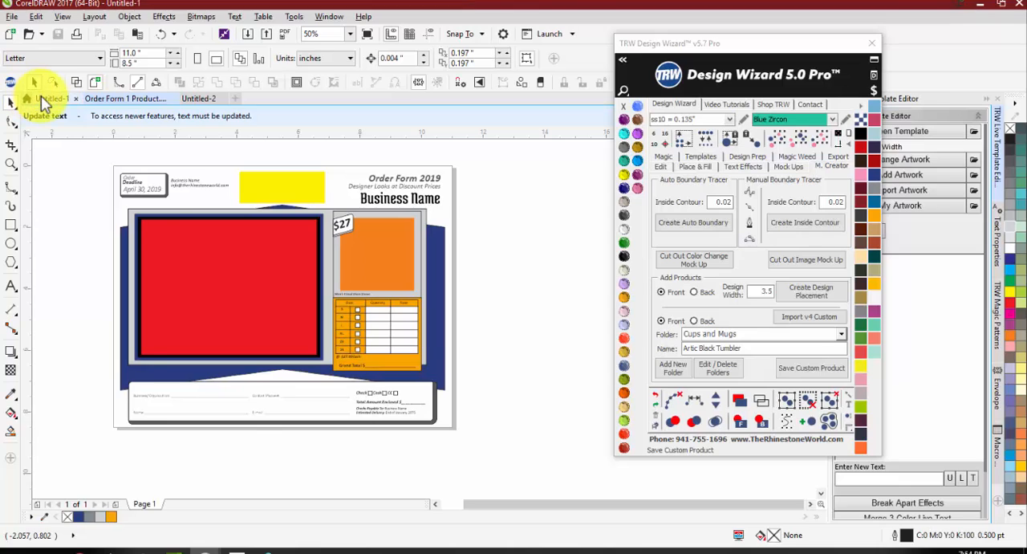
{"action": "left_click", "coordinate": [148, 503]}
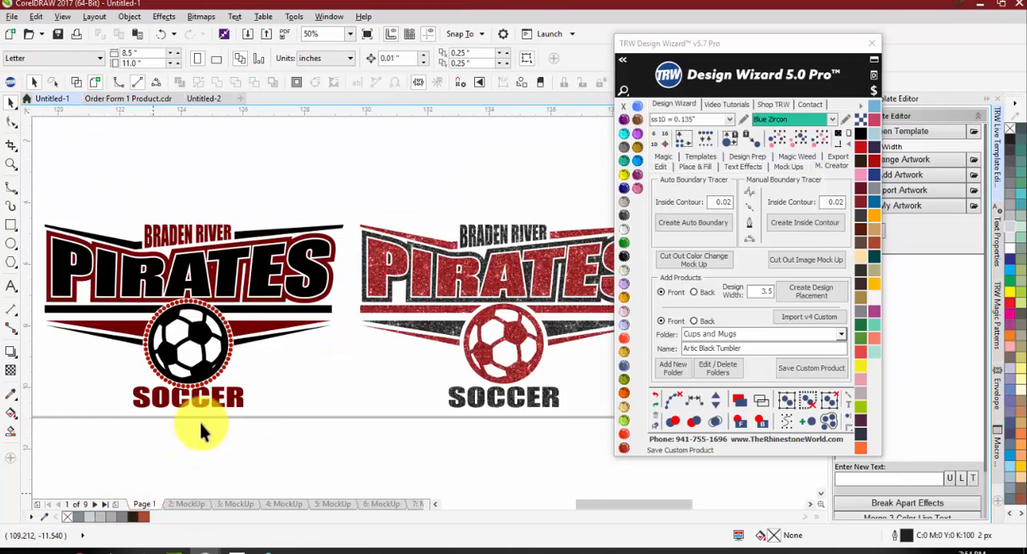
{"action": "scroll", "coordinate": [284, 215], "scroll_direction": "down", "scroll_amount": 1}
{"action": "scroll", "coordinate": [228, 261], "scroll_direction": "up", "scroll_amount": 1}
{"action": "scroll", "coordinate": [237, 178], "scroll_direction": "down", "scroll_amount": 1}
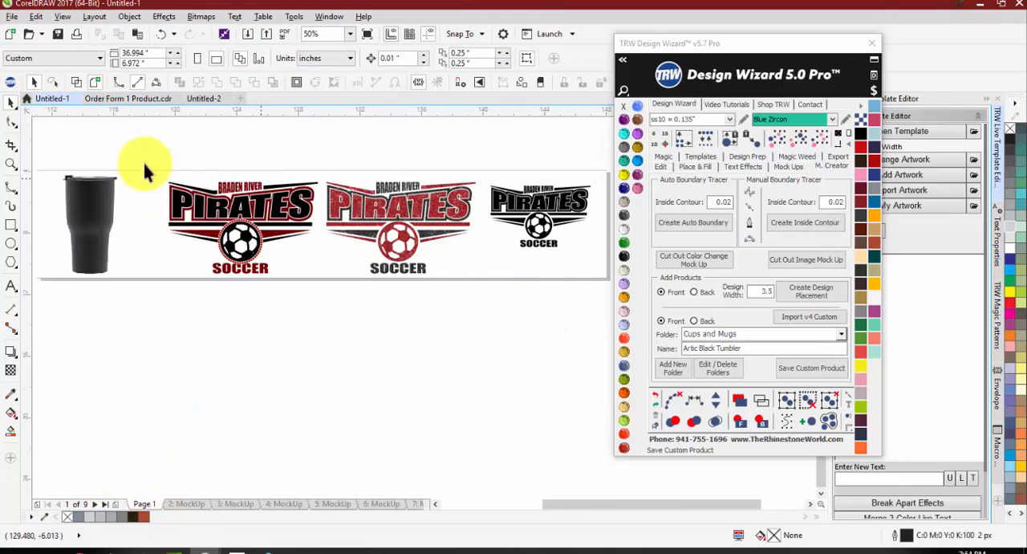
{"action": "scroll", "coordinate": [530, 177], "scroll_direction": "down", "scroll_amount": 1}
{"action": "scroll", "coordinate": [561, 163], "scroll_direction": "up", "scroll_amount": 2}
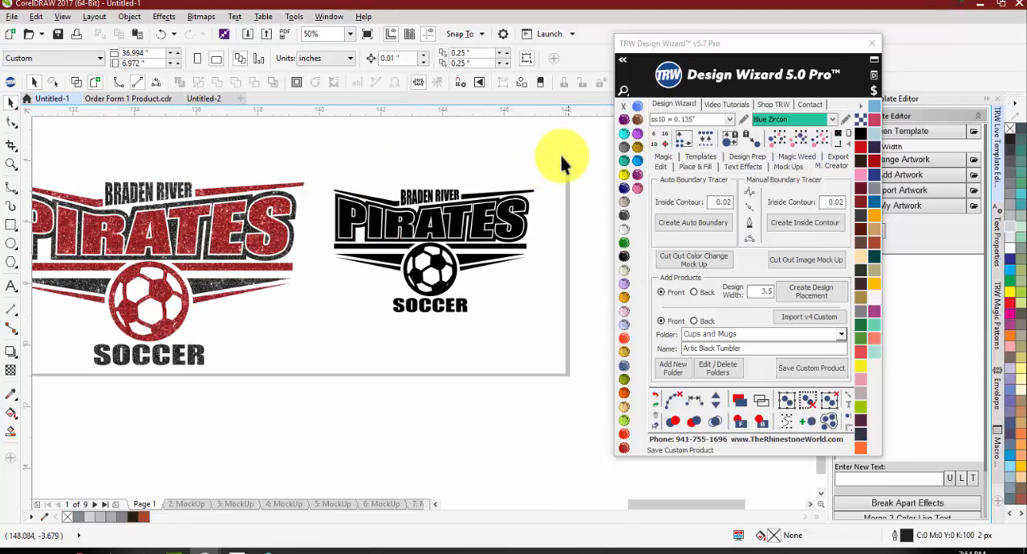
{"action": "left_click_drag", "start_coordinate": [562, 163], "coordinate": [307, 341]}
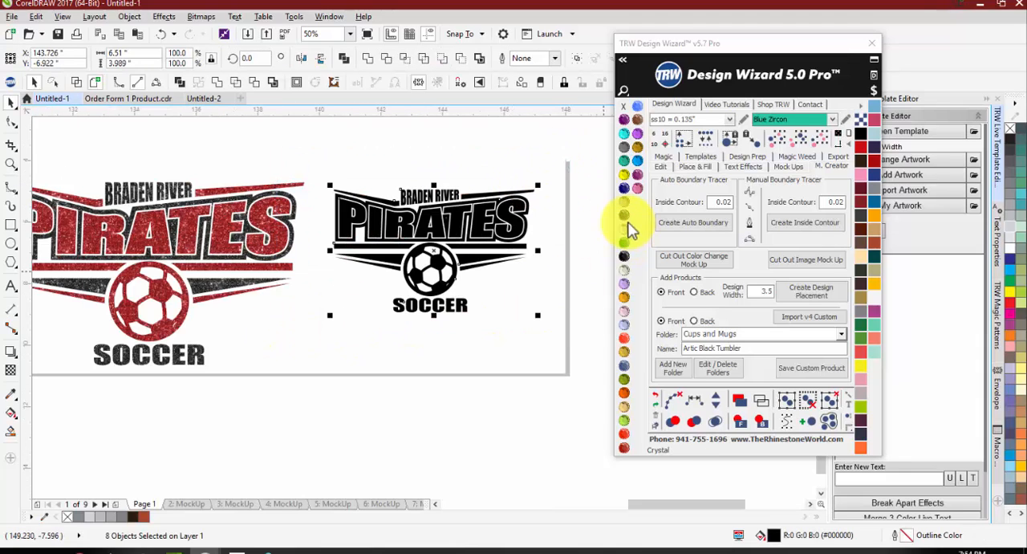
{"action": "left_click", "coordinate": [876, 190]}
{"action": "mouse_move", "coordinate": [538, 315]}
{"action": "left_mouse_down"}
{"action": "mouse_move", "coordinate": [417, 257]}
{"action": "mouse_move", "coordinate": [452, 291]}
{"action": "mouse_move", "coordinate": [537, 319]}
{"action": "left_mouse_up"}
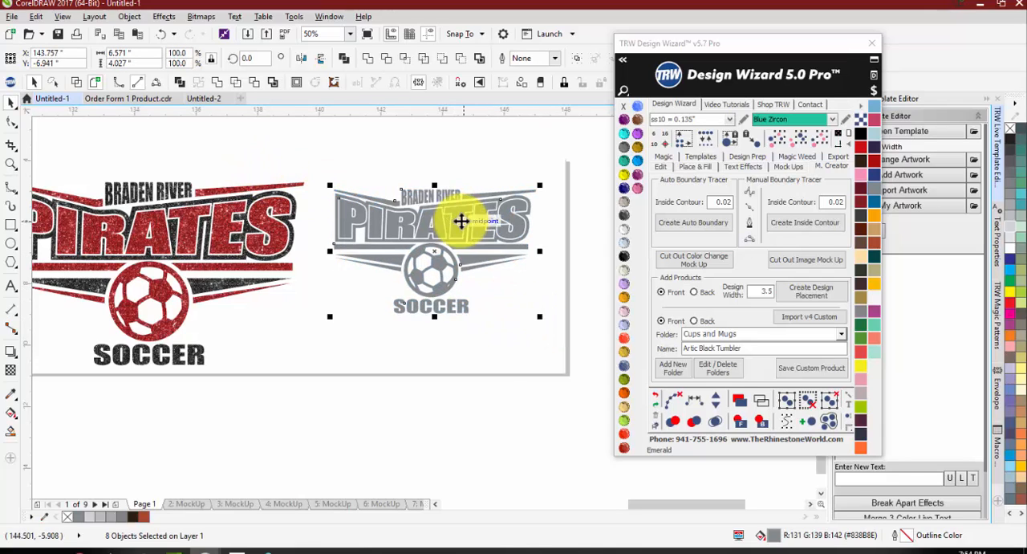
Step: Create a quick proof of the grey logo on the Artic Black Tumbler Front product from the Cups and Mugs folder
{"action": "left_click", "coordinate": [788, 167]}
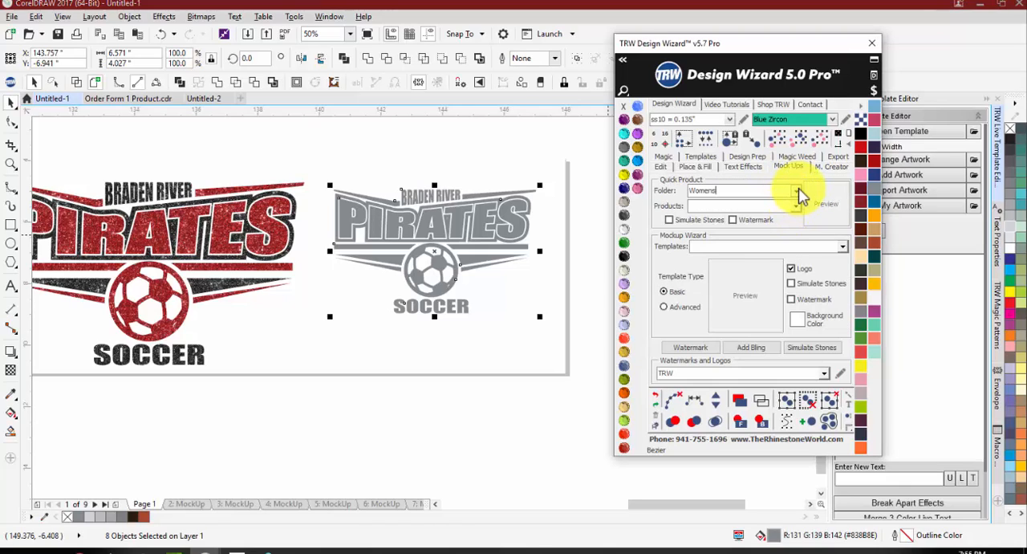
{"action": "left_click", "coordinate": [799, 192]}
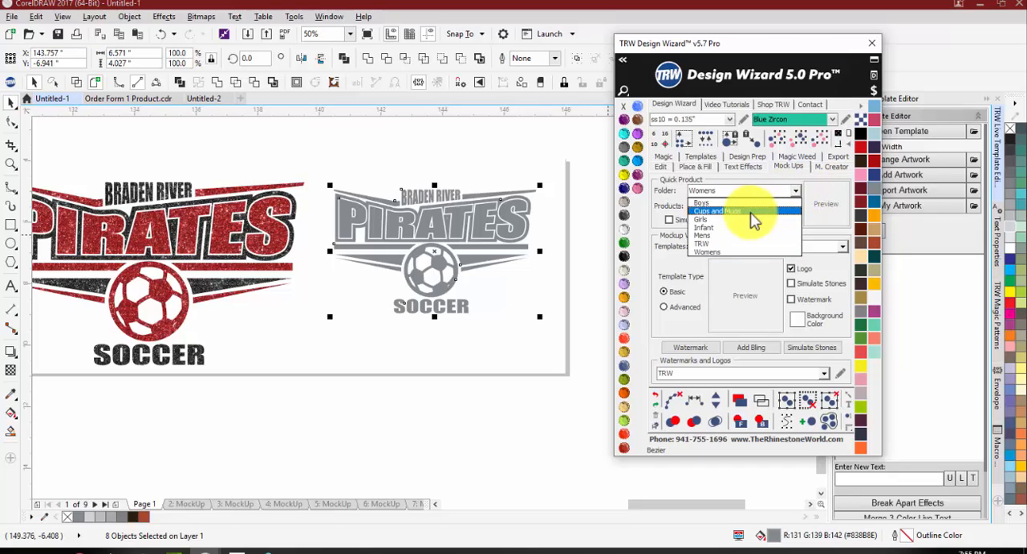
{"action": "left_click", "coordinate": [753, 212]}
{"action": "left_click", "coordinate": [794, 206]}
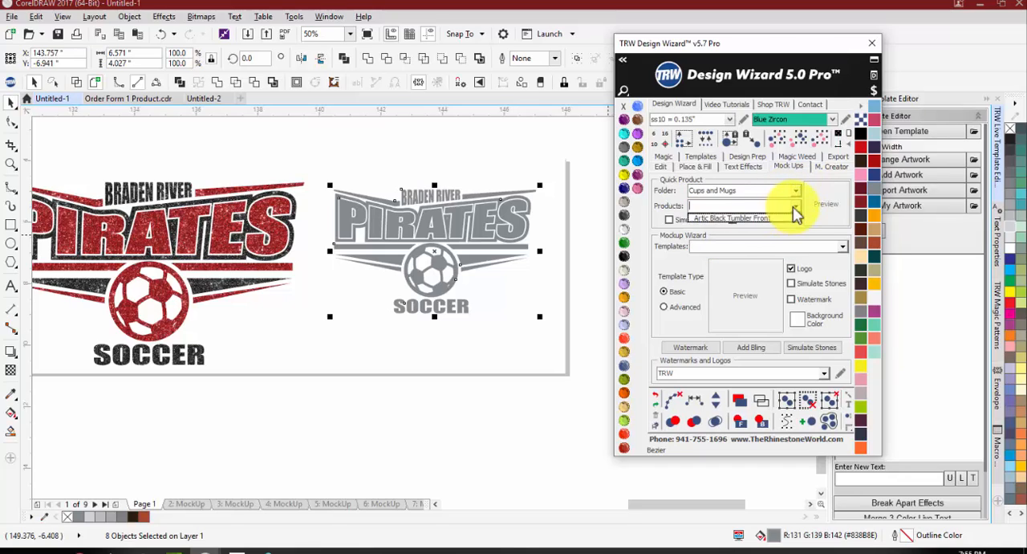
{"action": "left_click", "coordinate": [755, 218]}
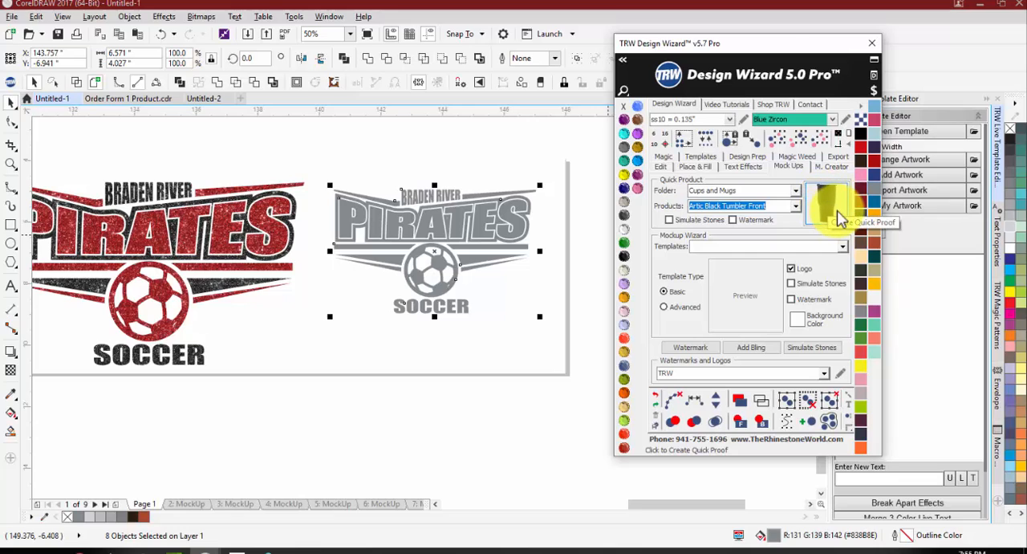
{"action": "left_click", "coordinate": [838, 210]}
{"action": "left_click", "coordinate": [391, 228]}
{"action": "scroll", "coordinate": [391, 239], "scroll_direction": "down", "scroll_amount": 1}
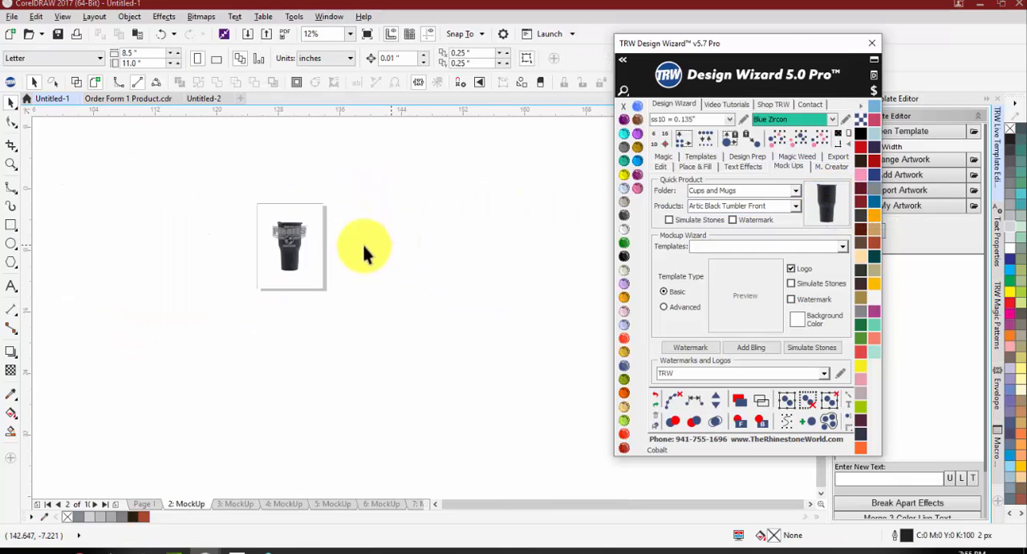
{"action": "scroll", "coordinate": [280, 219], "scroll_direction": "up", "scroll_amount": 2}
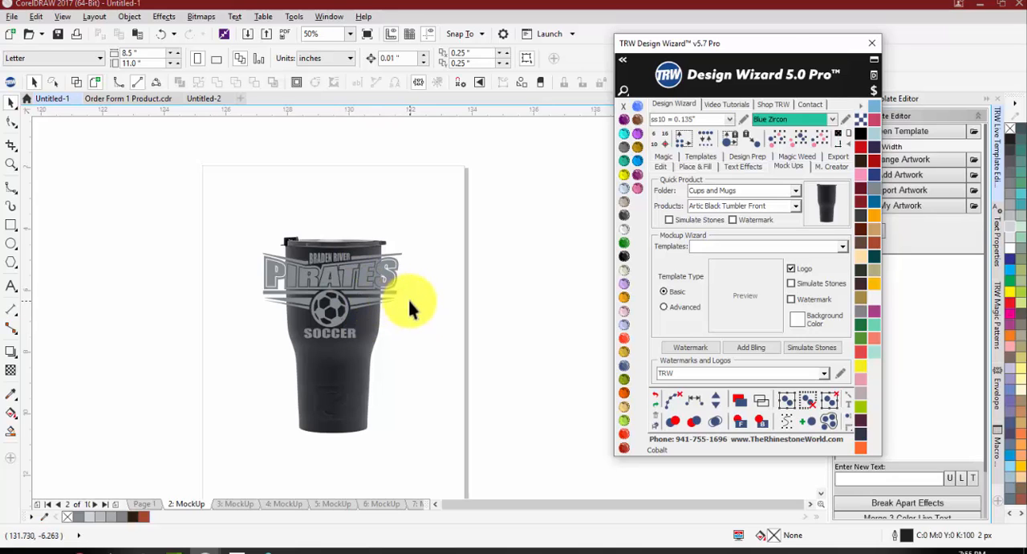
Step: Scale the logo on the tumbler mockup to 2.717 by 1.665 in and centre it on the tumbler's upper body
{"action": "left_click_drag", "start_coordinate": [427, 348], "coordinate": [228, 238]}
{"action": "scroll", "coordinate": [396, 293], "scroll_direction": "up", "scroll_amount": 1}
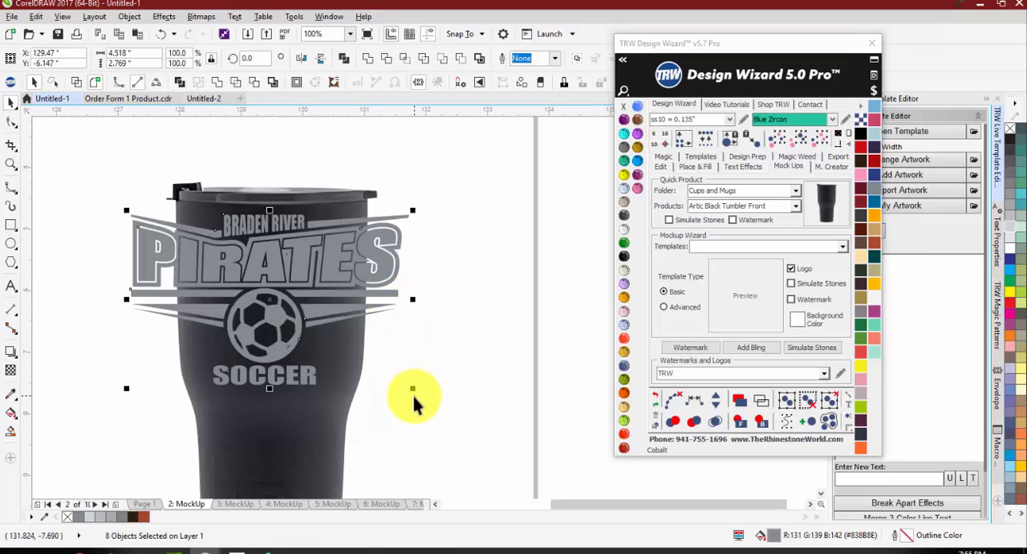
{"action": "left_click_drag", "start_coordinate": [395, 382], "coordinate": [275, 335]}
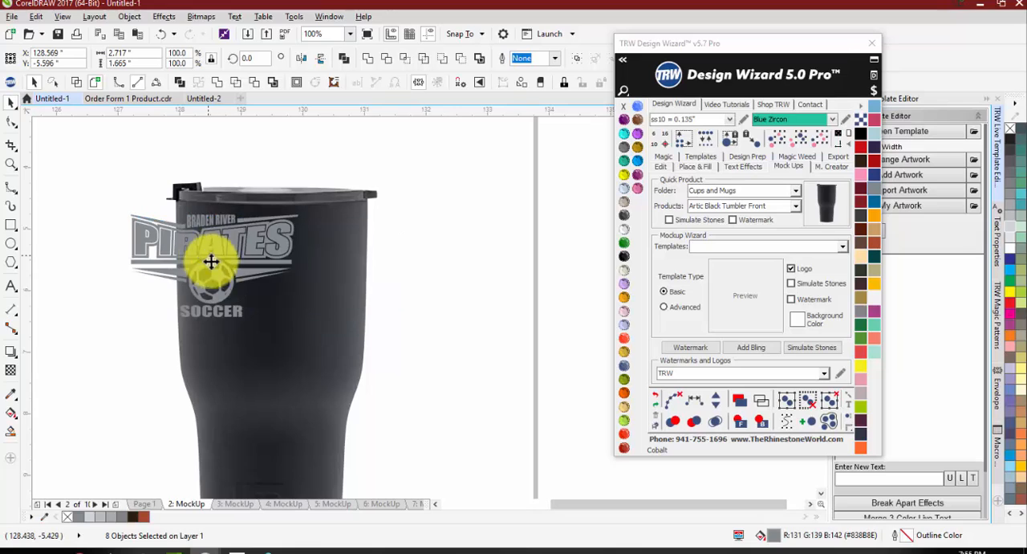
{"action": "left_click_drag", "start_coordinate": [211, 259], "coordinate": [278, 281]}
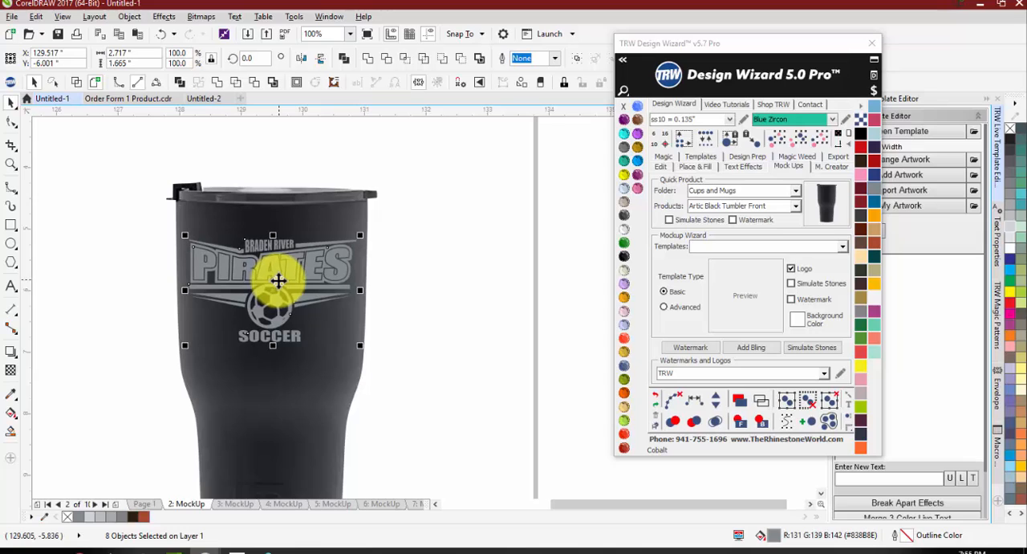
{"action": "left_click", "coordinate": [448, 256]}
{"action": "scroll", "coordinate": [221, 244], "scroll_direction": "down", "scroll_amount": 1}
{"action": "scroll", "coordinate": [212, 252], "scroll_direction": "up", "scroll_amount": 1}
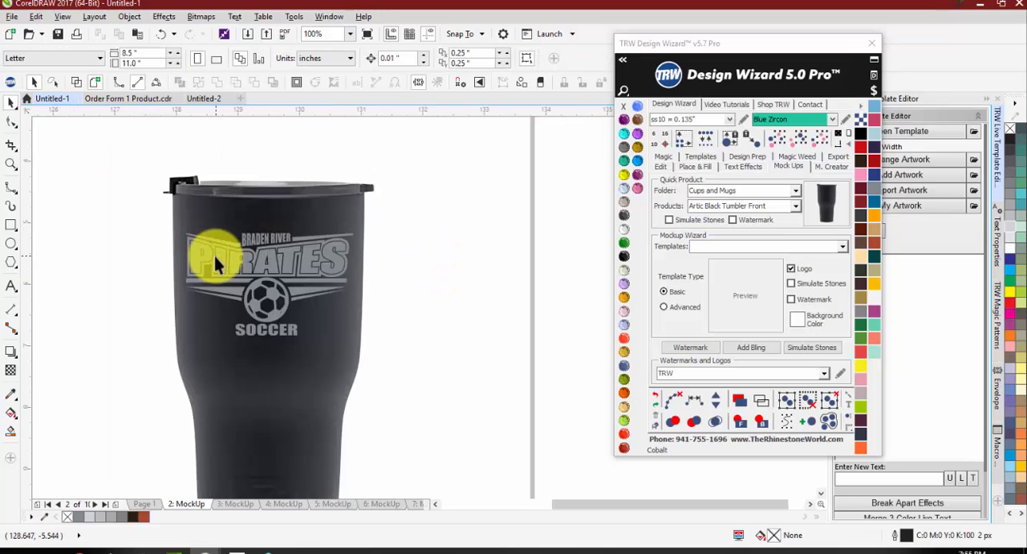
Step: Select the grey Pirates soccer logo on Page 1 and scale it down proportionally
{"action": "left_click", "coordinate": [138, 503]}
{"action": "scroll", "coordinate": [232, 321], "scroll_direction": "down", "scroll_amount": 3}
{"action": "scroll", "coordinate": [343, 316], "scroll_direction": "up", "scroll_amount": 1}
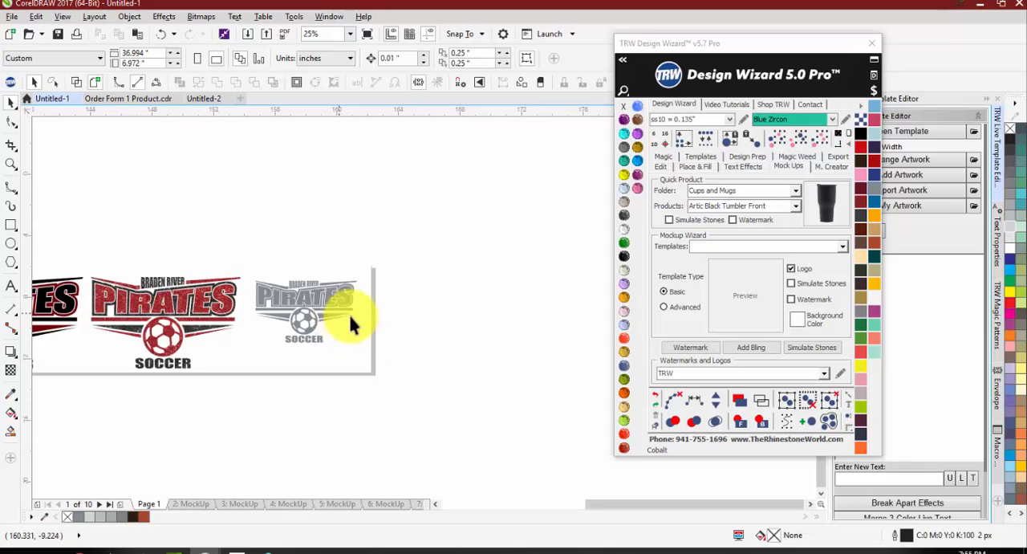
{"action": "left_click_drag", "start_coordinate": [374, 361], "coordinate": [243, 260]}
{"action": "scroll", "coordinate": [315, 302], "scroll_direction": "up", "scroll_amount": 1}
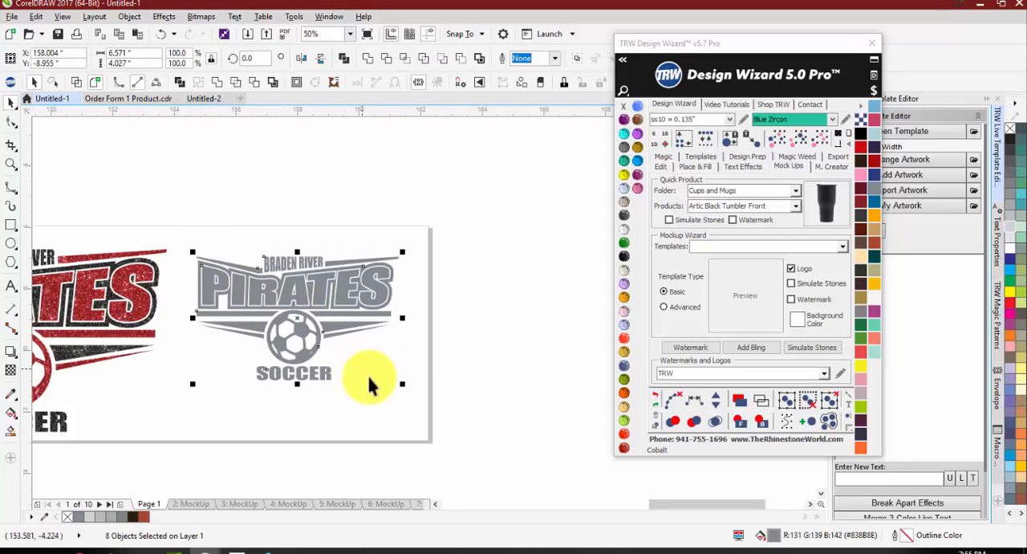
{"action": "left_click", "coordinate": [121, 52]}
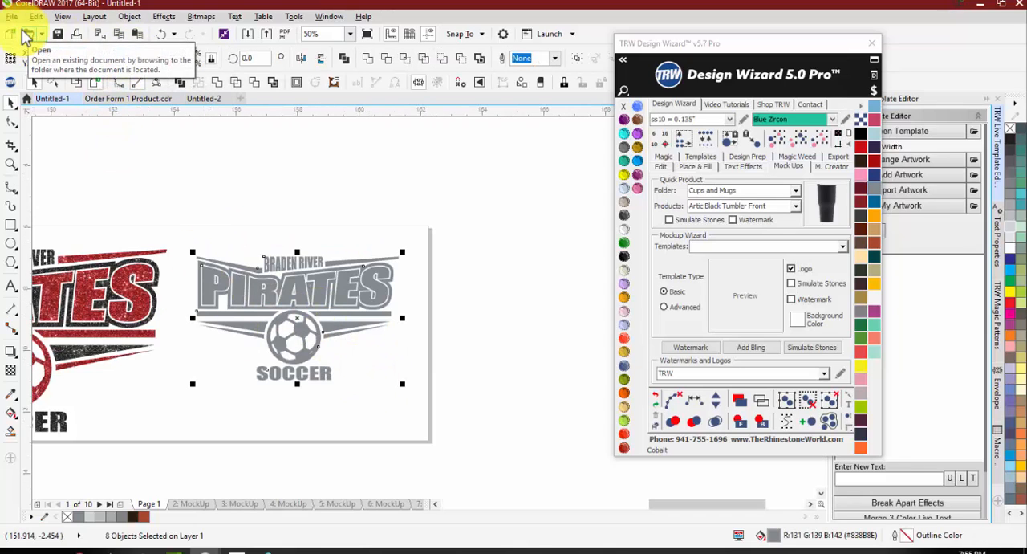
{"action": "key", "text": "Return"}
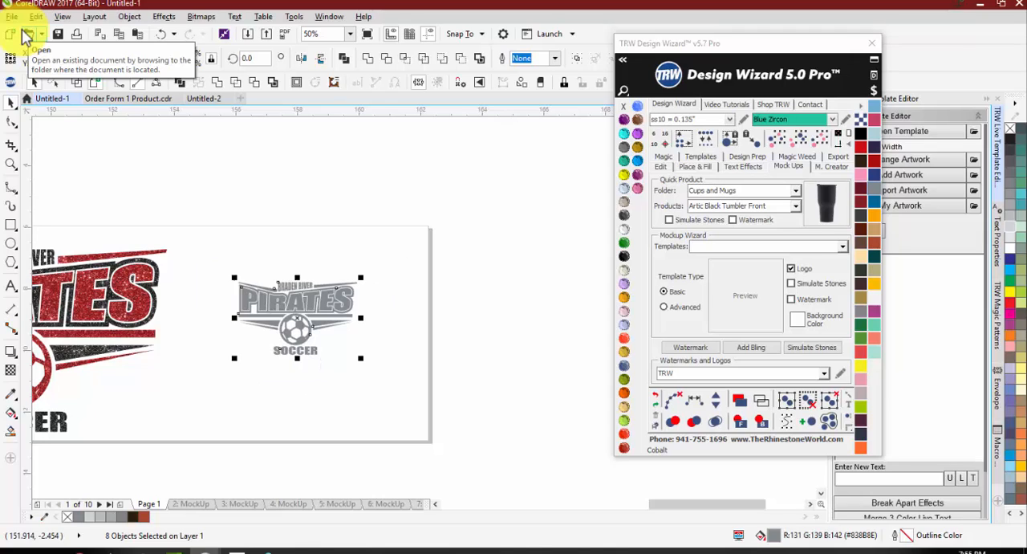
Step: Set the width of the selected grey Pirates soccer logo to 3.5 in, keeping its proportions
{"action": "left_click", "coordinate": [120, 53]}
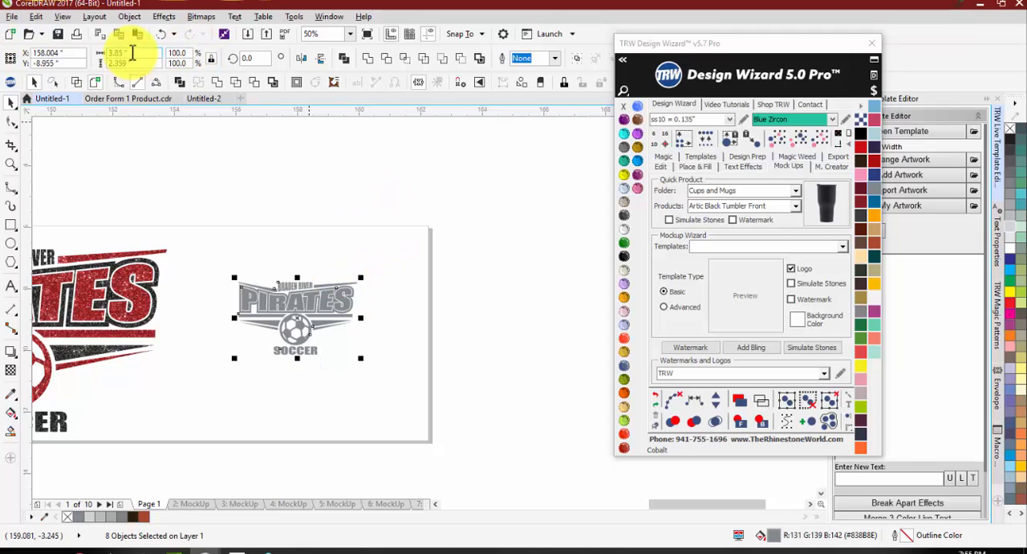
{"action": "type", "text": "6.5"}
{"action": "key", "text": "BackSpace"}
{"action": "key", "text": "BackSpace"}
{"action": "key", "text": "BackSpace"}
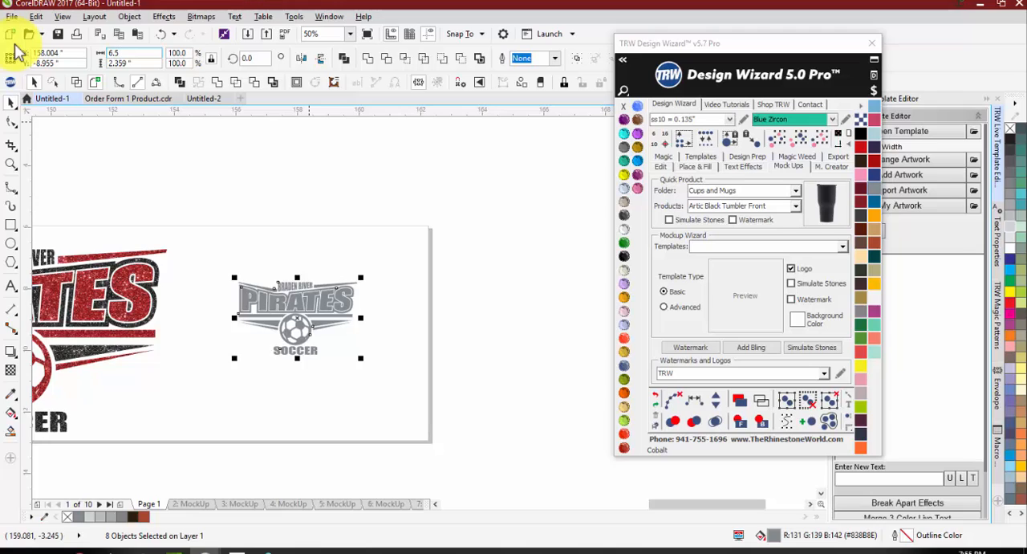
{"action": "type", "text": "3.5"}
{"action": "key", "text": "Return"}
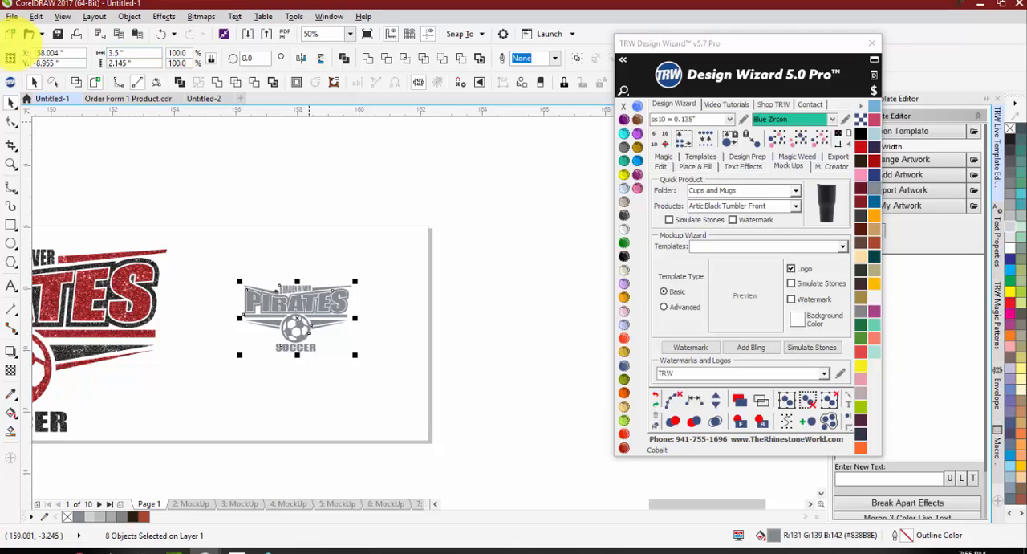
Step: Create a quick proof of the resized grey logo on the Artic Black Tumbler Front product
{"action": "left_click", "coordinate": [833, 211]}
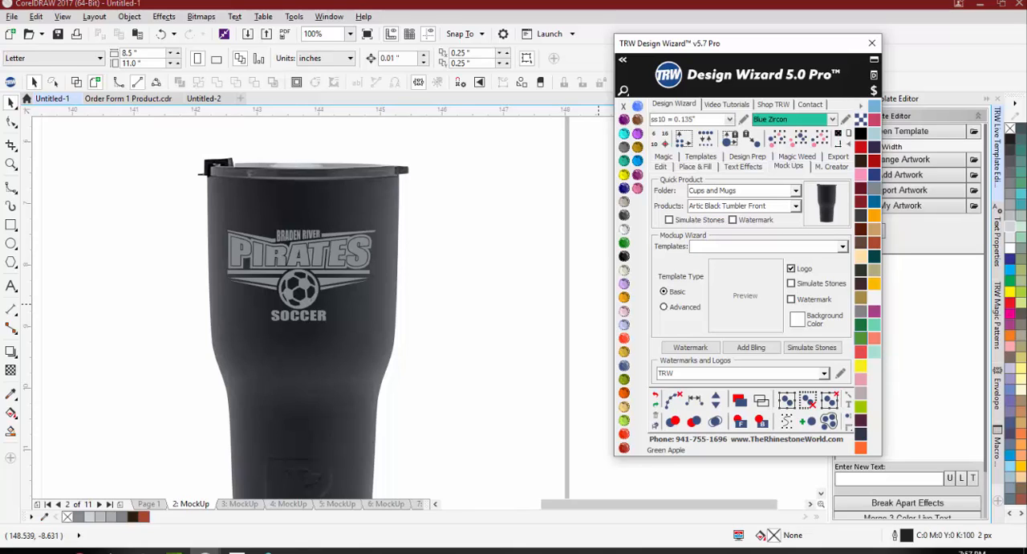
{"action": "left_click", "coordinate": [491, 386]}
{"action": "scroll", "coordinate": [394, 305], "scroll_direction": "down", "scroll_amount": 2}
{"action": "scroll", "coordinate": [327, 277], "scroll_direction": "up", "scroll_amount": 2}
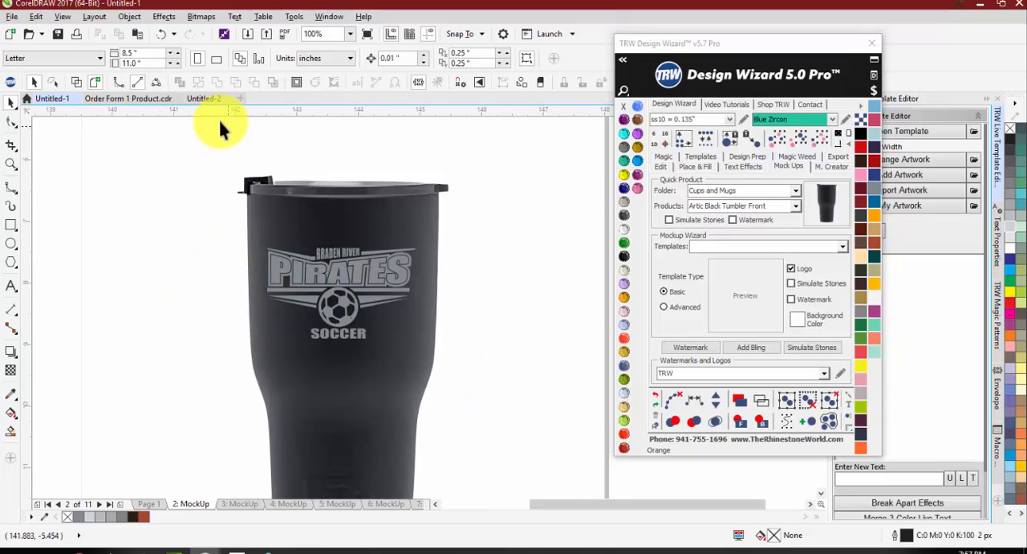
Step: Review the tumbler pages in Order Form 1 Product.cdr and Untitled-2, and return to the logo proof in Untitled-1
{"action": "left_click", "coordinate": [204, 101]}
{"action": "left_click", "coordinate": [119, 99]}
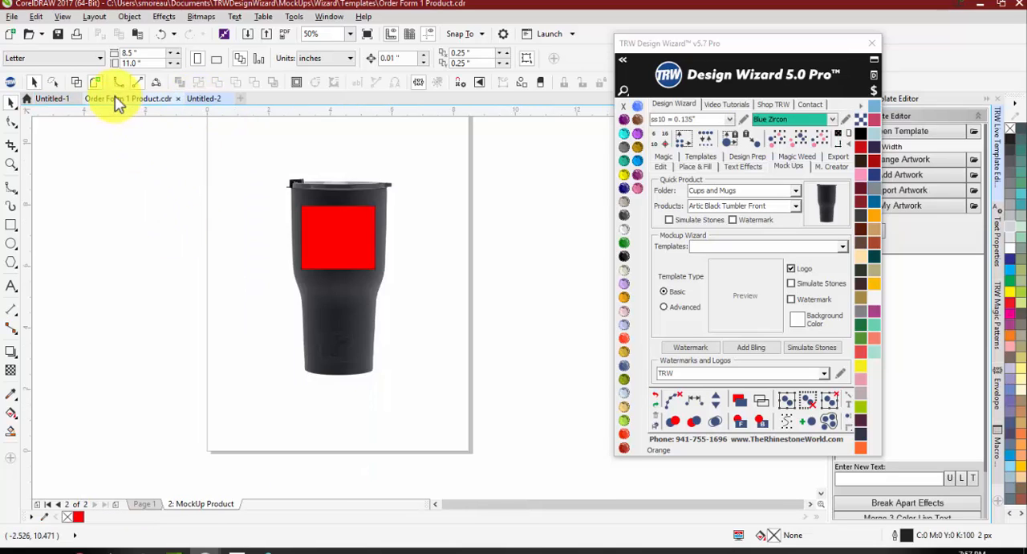
{"action": "left_click", "coordinate": [207, 98]}
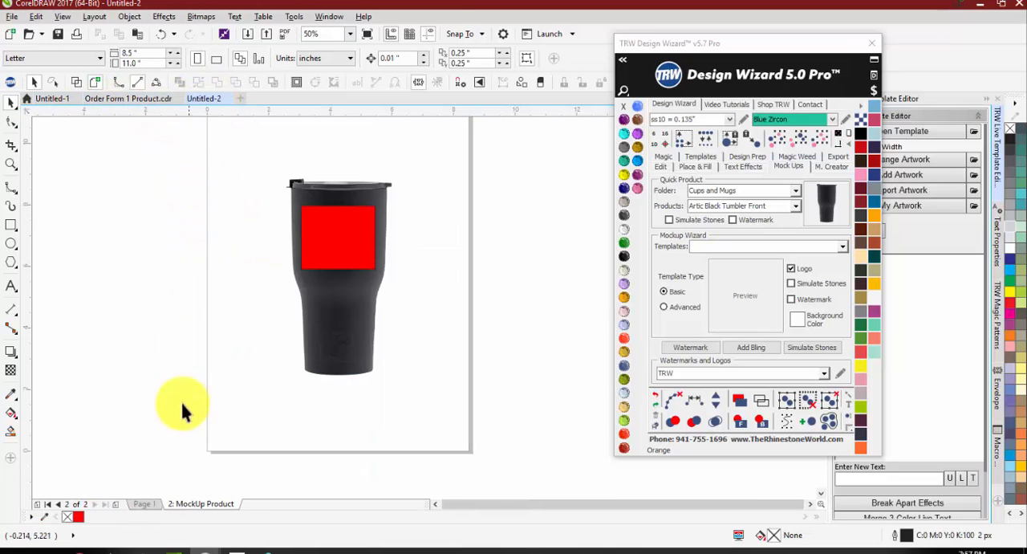
{"action": "left_click", "coordinate": [145, 504]}
{"action": "left_click", "coordinate": [100, 99]}
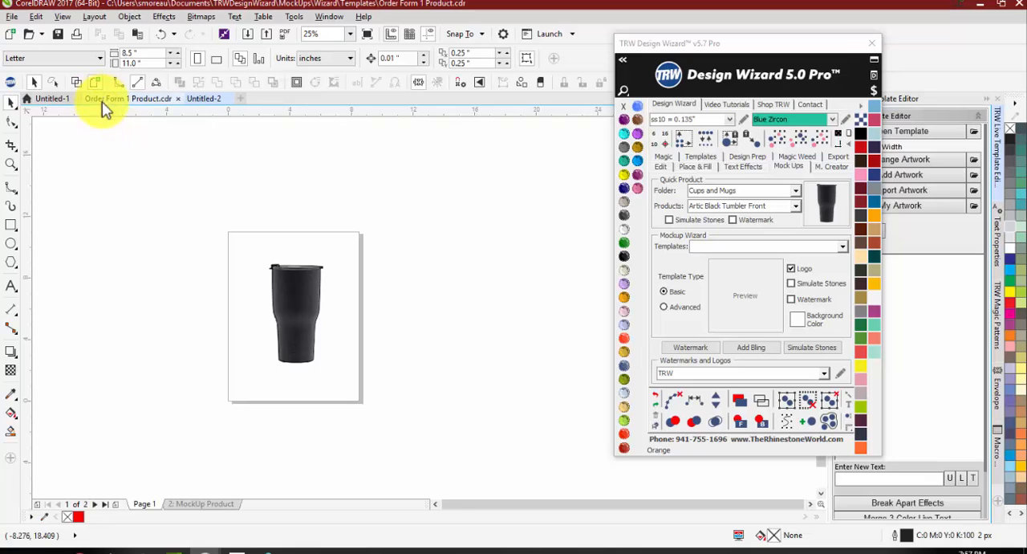
{"action": "left_click", "coordinate": [46, 98]}
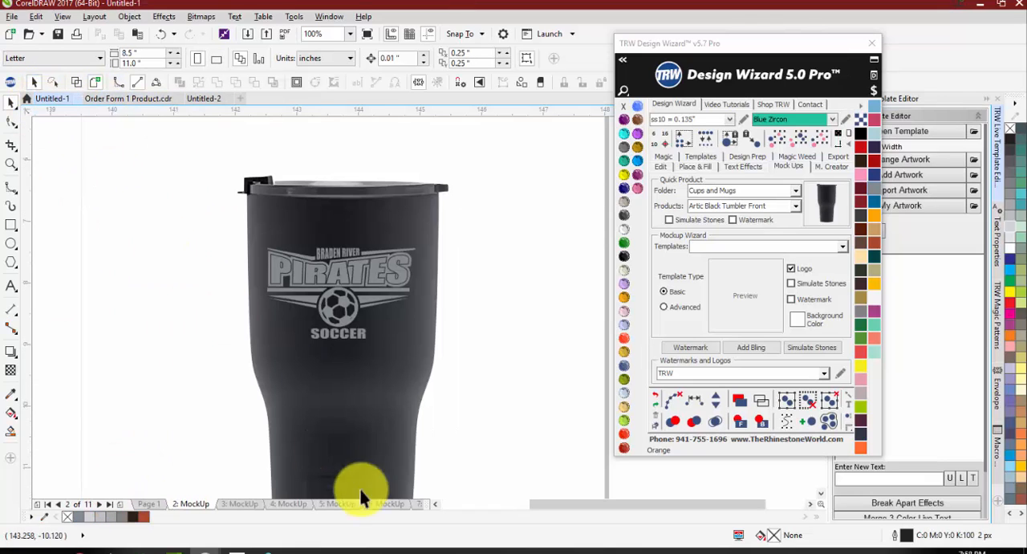
Step: Look through the T-shirt, order form and tumbler proofs on the mockup pages of Untitled-1
{"action": "left_click", "coordinate": [418, 503]}
{"action": "scroll", "coordinate": [347, 400], "scroll_direction": "down", "scroll_amount": 1}
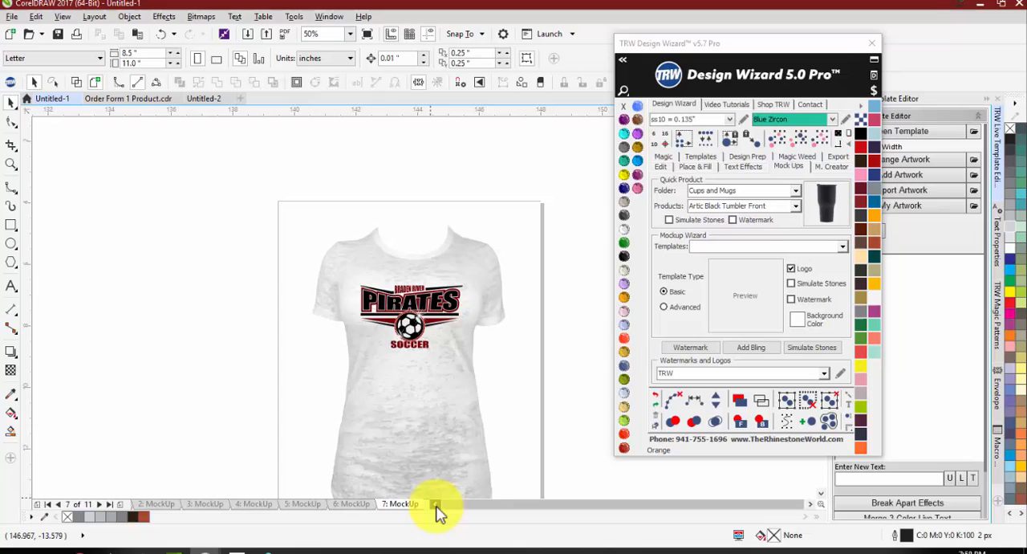
{"action": "left_click", "coordinate": [109, 504]}
{"action": "key", "text": "Page_Up"}
{"action": "key", "text": "Page_Up"}
{"action": "key", "text": "Page_Up"}
{"action": "key", "text": "Page_Up"}
{"action": "key", "text": "Page_Up"}
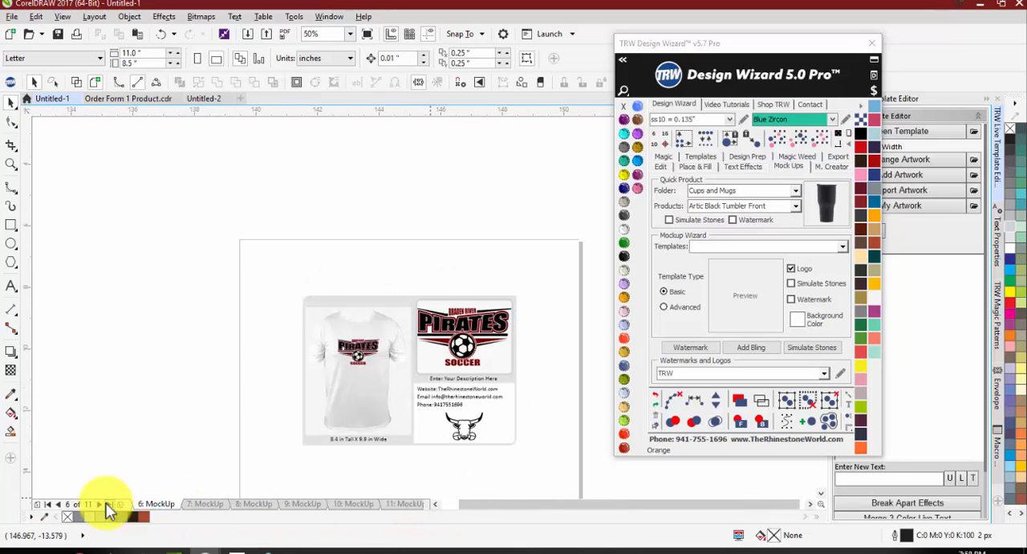
{"action": "left_click", "coordinate": [109, 504]}
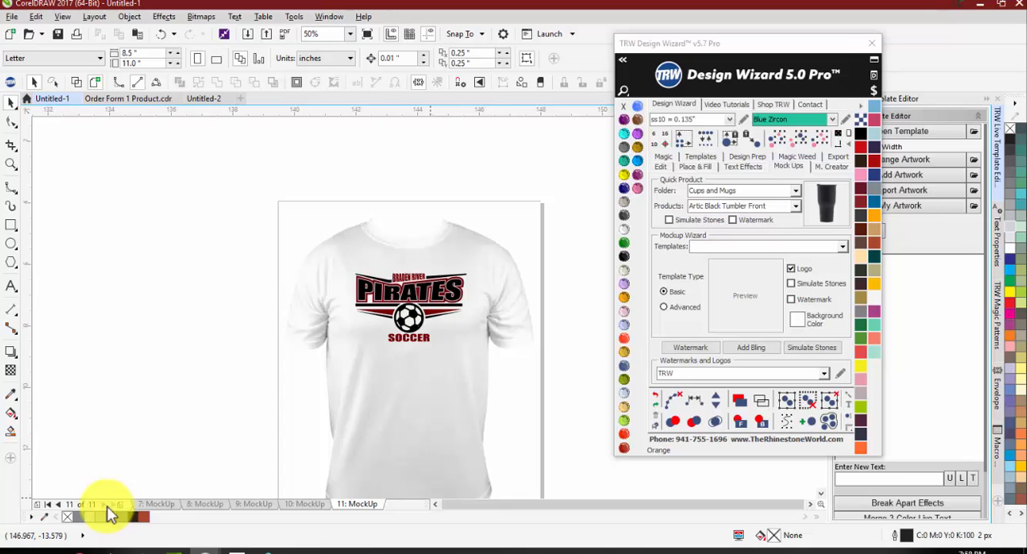
{"action": "left_click", "coordinate": [50, 505]}
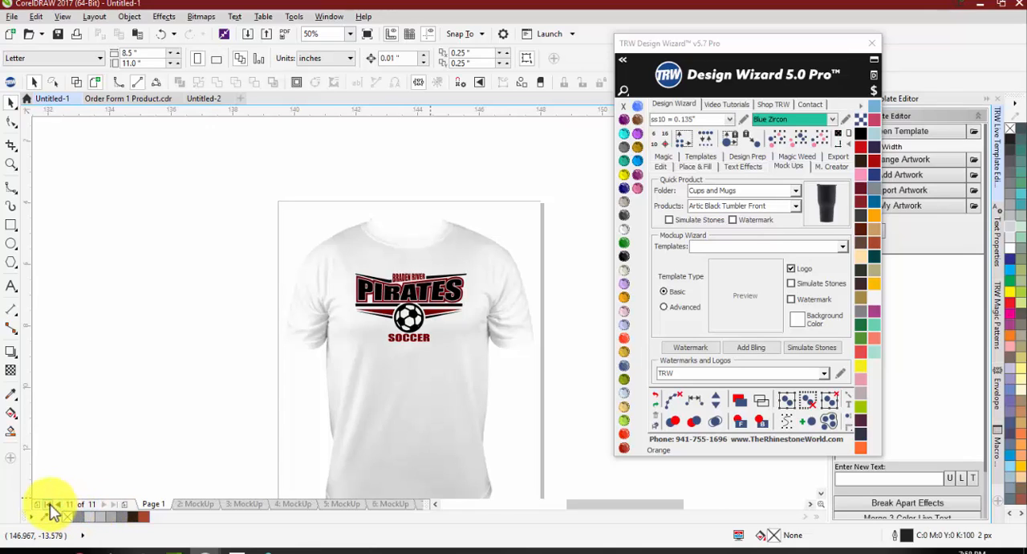
{"action": "left_click", "coordinate": [197, 506]}
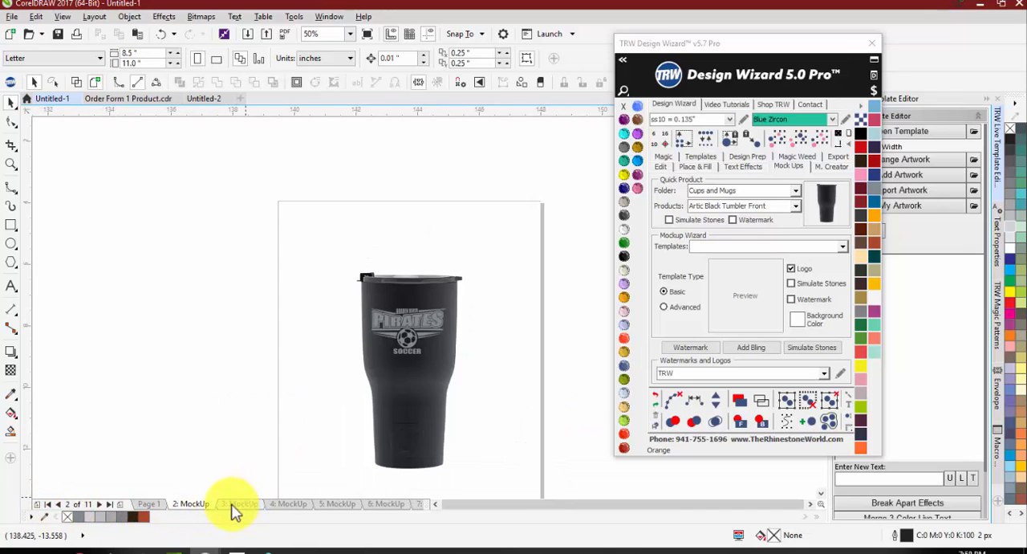
Step: Copy the blue-sleeved raglan shirt image from mockup page 4 into a new blank document and place it on the page
{"action": "left_click", "coordinate": [275, 504]}
{"action": "scroll", "coordinate": [345, 298], "scroll_direction": "down", "scroll_amount": 2}
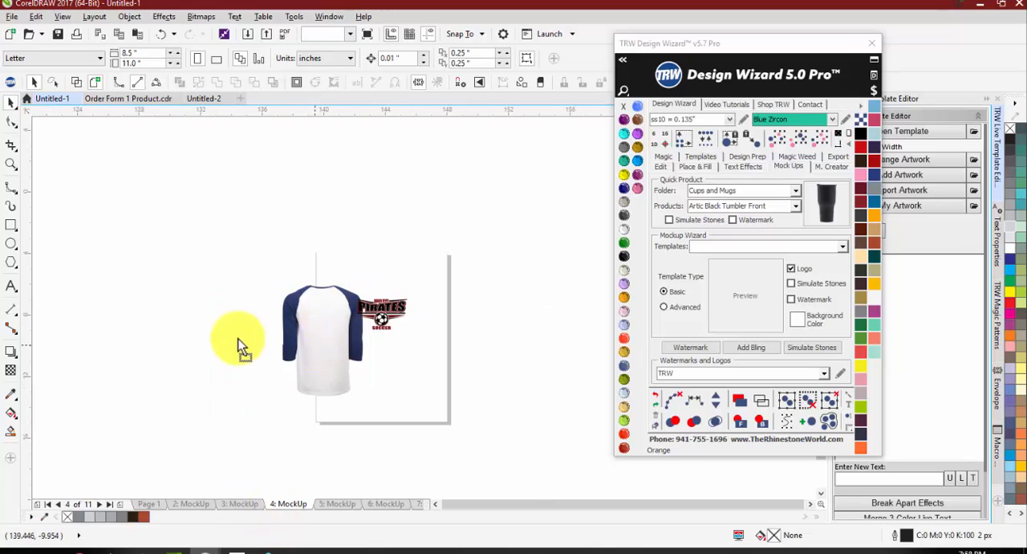
{"action": "left_click_drag", "start_coordinate": [322, 329], "coordinate": [241, 328]}
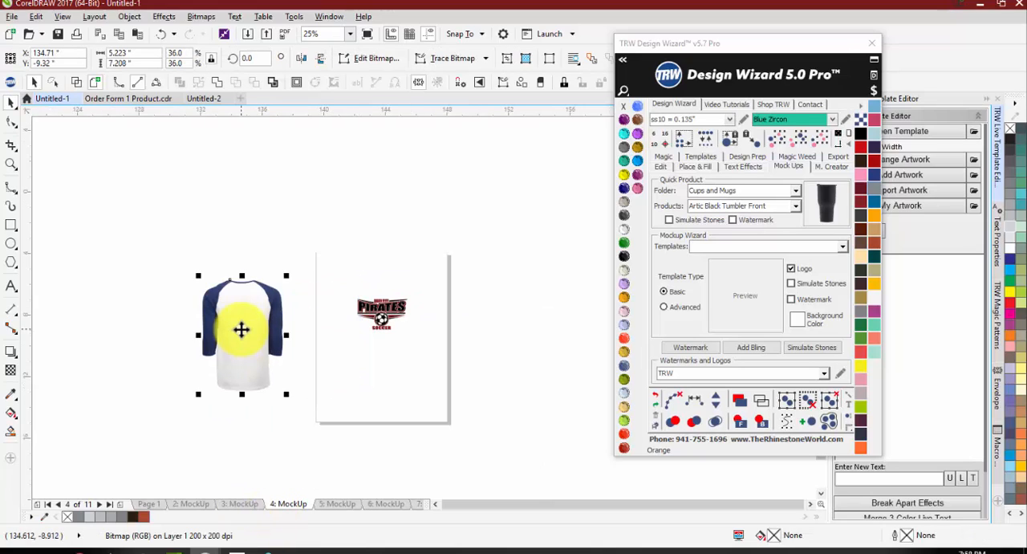
{"action": "left_click", "coordinate": [243, 100]}
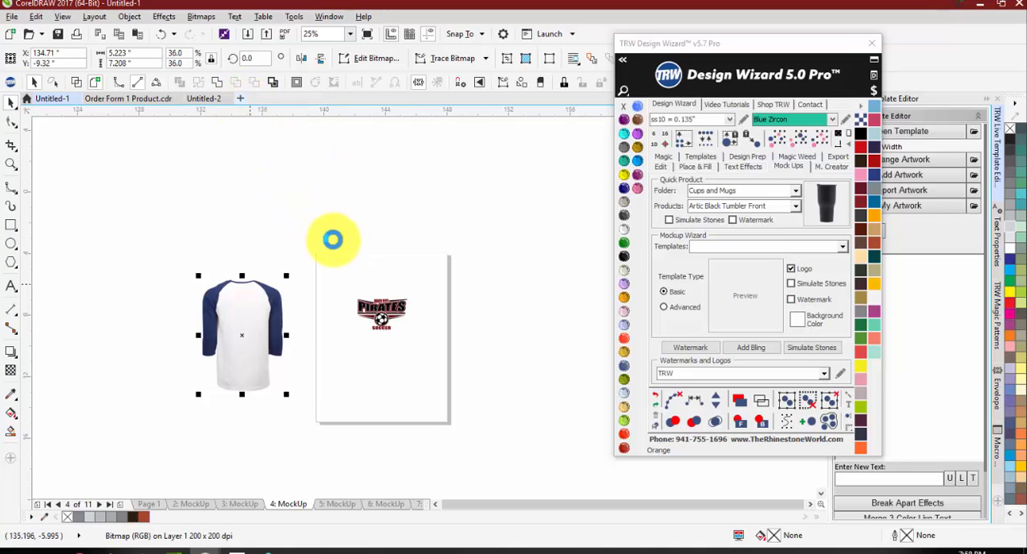
{"action": "key", "text": "ctrl+v"}
{"action": "left_click_drag", "start_coordinate": [152, 265], "coordinate": [396, 258]}
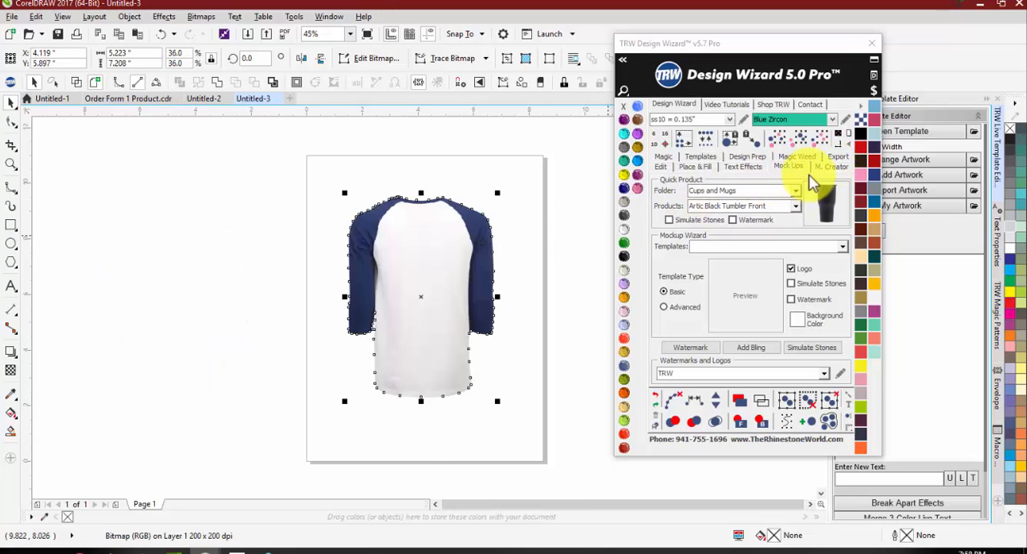
Step: Create an auto boundary around the blue sleeves and collar of the raglan shirt image with the mockup creator
{"action": "left_click", "coordinate": [833, 167]}
{"action": "left_click", "coordinate": [559, 318]}
{"action": "left_click_drag", "start_coordinate": [447, 284], "coordinate": [358, 270]}
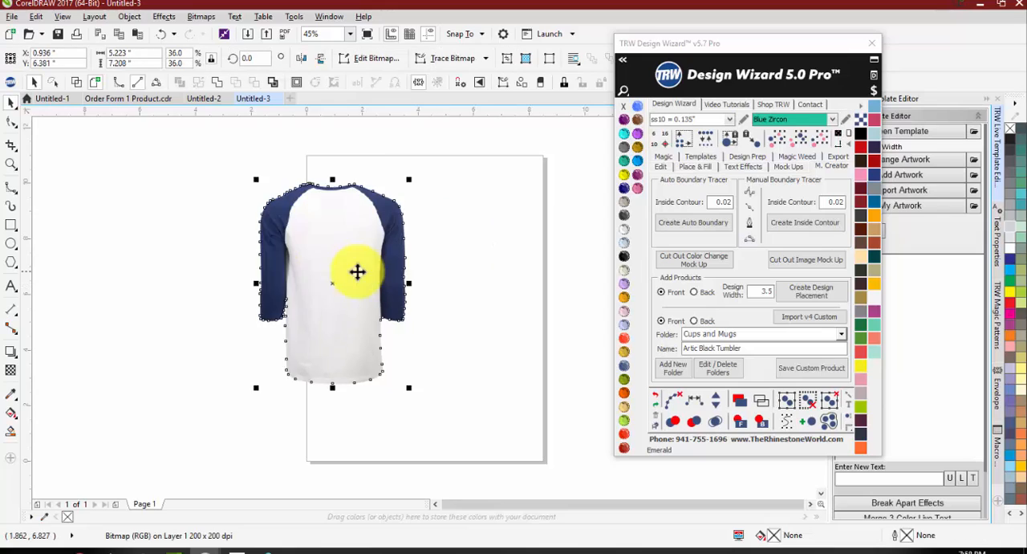
{"action": "key", "text": "ctrl+z"}
{"action": "left_click", "coordinate": [695, 260]}
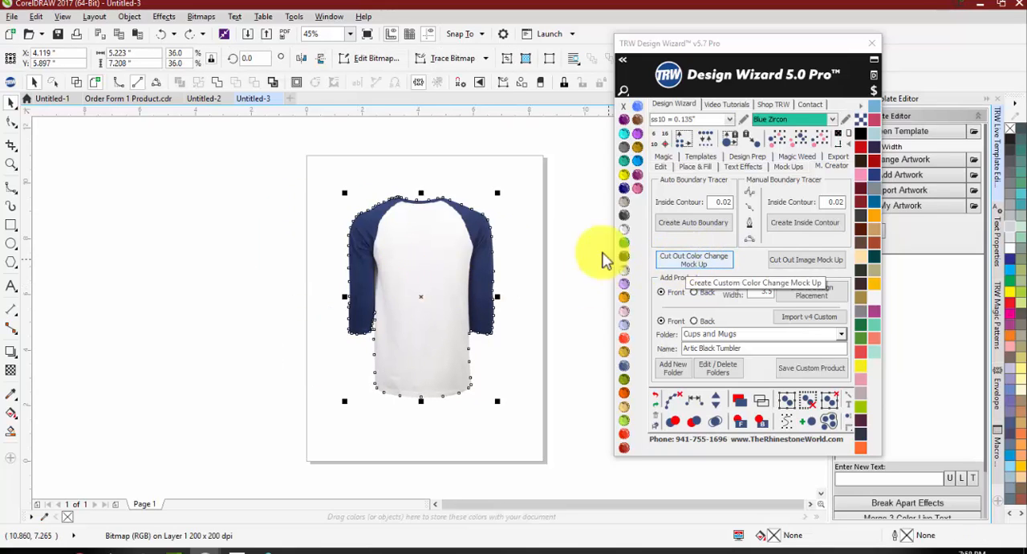
{"action": "left_click", "coordinate": [428, 240]}
{"action": "scroll", "coordinate": [361, 170], "scroll_direction": "down", "scroll_amount": 1}
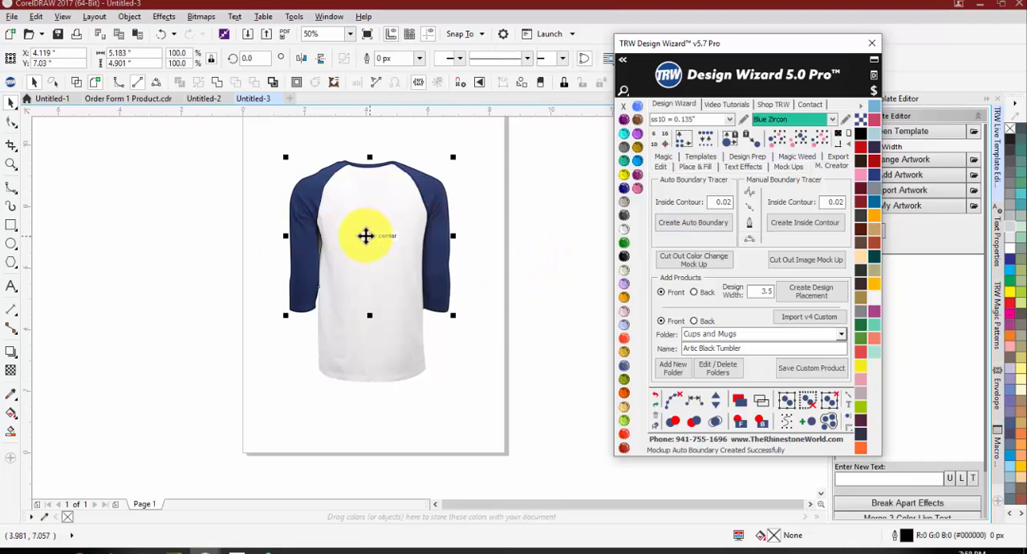
Step: Examine the traced sleeve boundary by moving it off the shirt, check the sleeve edges, and undo the moves
{"action": "left_click_drag", "start_coordinate": [366, 234], "coordinate": [148, 244]}
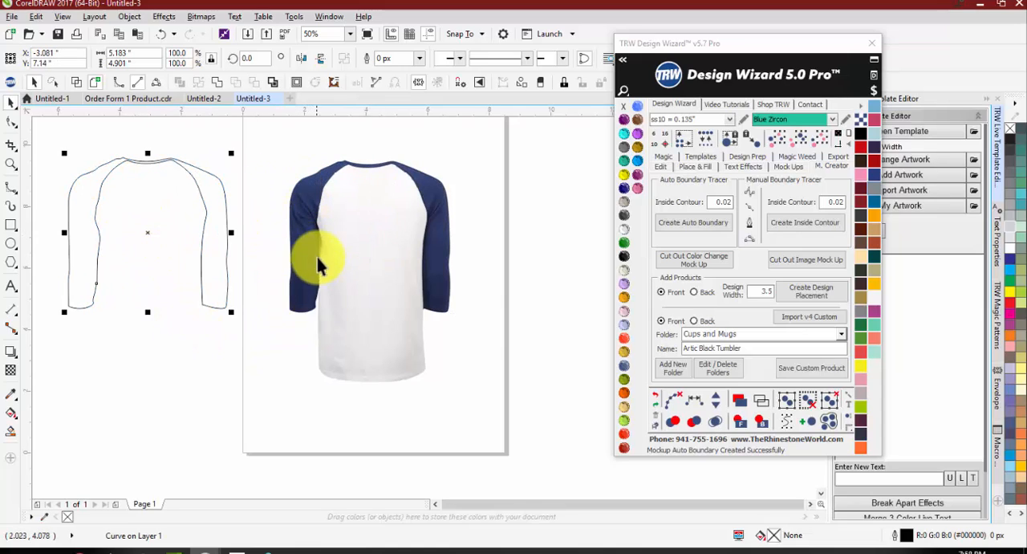
{"action": "key", "text": "ctrl+z"}
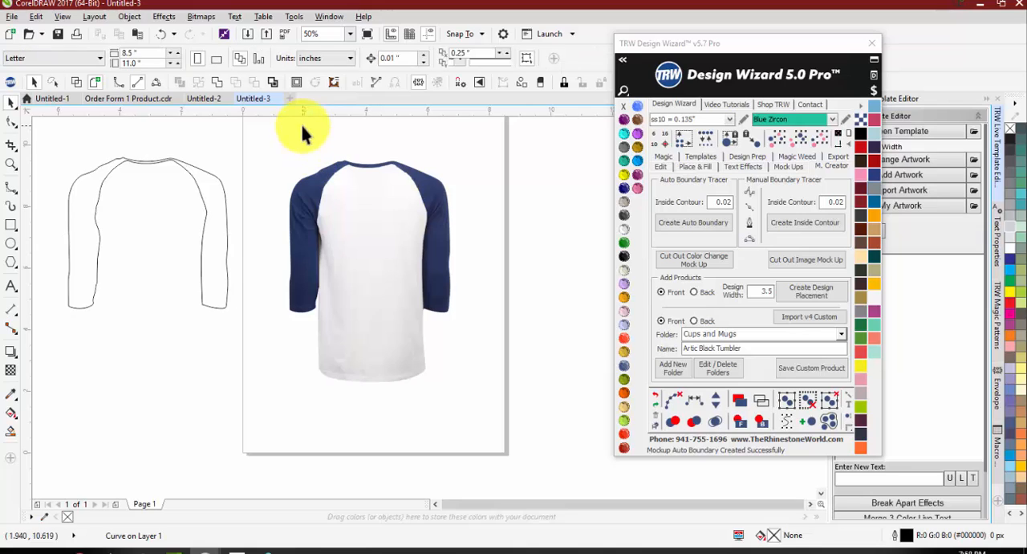
{"action": "left_click", "coordinate": [234, 384]}
{"action": "scroll", "coordinate": [362, 250], "scroll_direction": "up", "scroll_amount": 2}
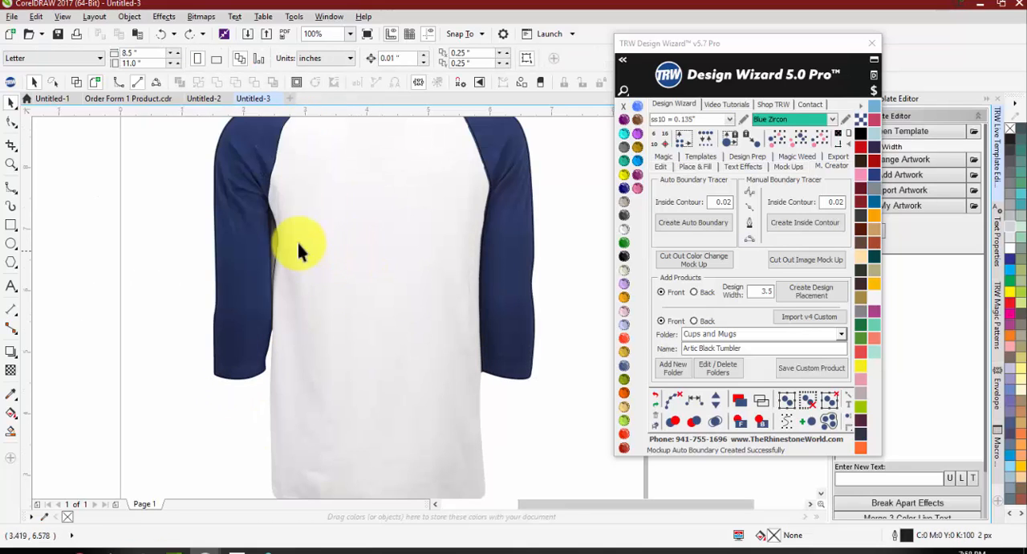
{"action": "scroll", "coordinate": [269, 295], "scroll_direction": "down", "scroll_amount": 2}
{"action": "scroll", "coordinate": [278, 296], "scroll_direction": "up", "scroll_amount": 2}
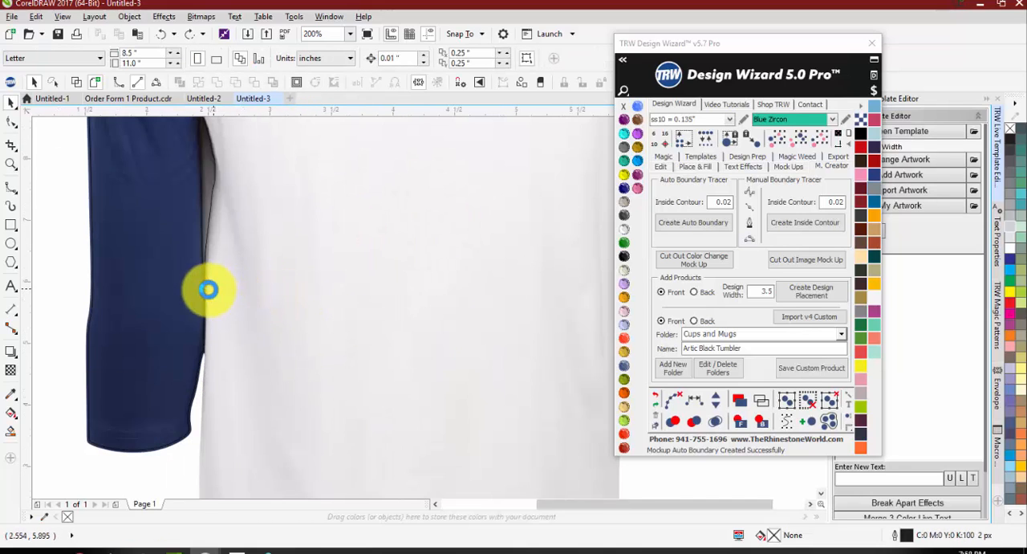
{"action": "scroll", "coordinate": [206, 289], "scroll_direction": "down", "scroll_amount": 2}
{"action": "left_click_drag", "start_coordinate": [321, 240], "coordinate": [206, 228]}
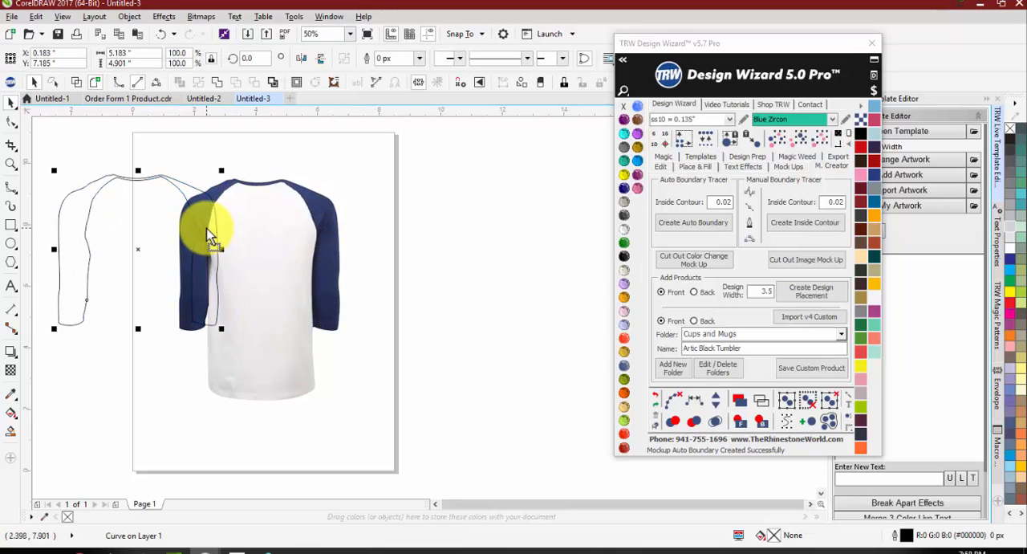
{"action": "key", "text": "ctrl+z"}
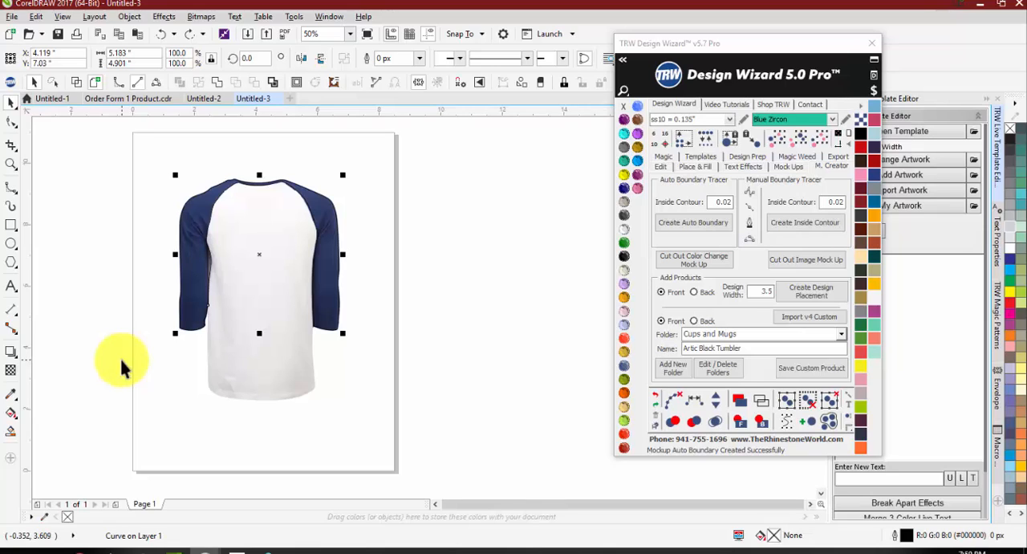
Step: Draw a closed B-spline outline about 3.84 by 4.76 inches around the lower white body, following the hem and overlapping the sleeve boundary
{"action": "left_click", "coordinate": [120, 357]}
{"action": "scroll", "coordinate": [230, 308], "scroll_direction": "up", "scroll_amount": 2}
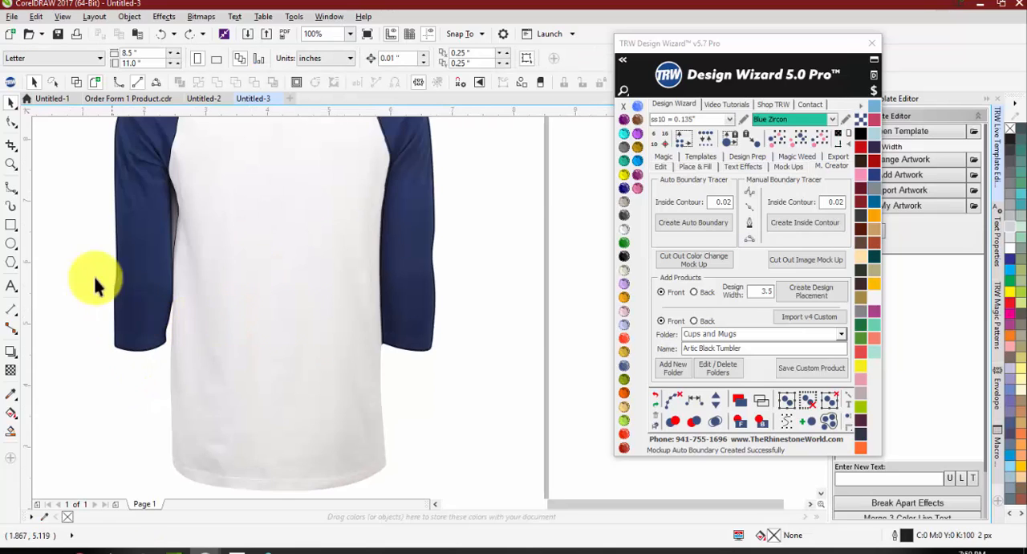
{"action": "left_click", "coordinate": [10, 192]}
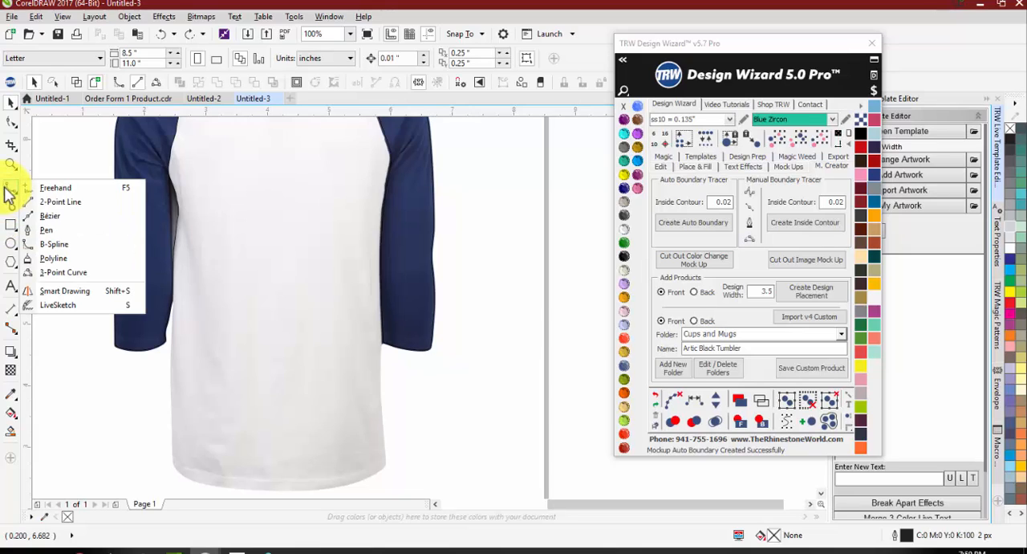
{"action": "left_click", "coordinate": [62, 241]}
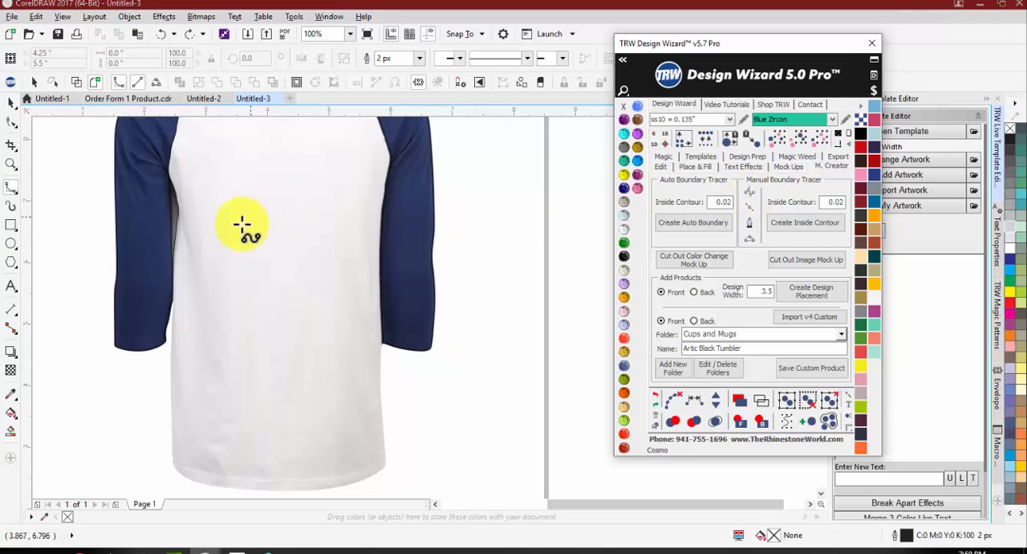
{"action": "left_click", "coordinate": [172, 242]}
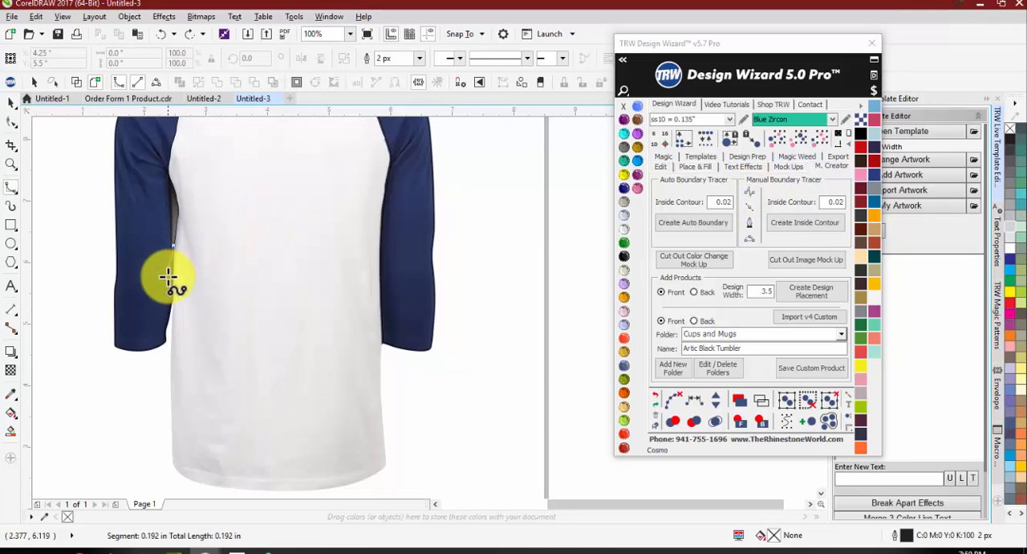
{"action": "left_click", "coordinate": [171, 329]}
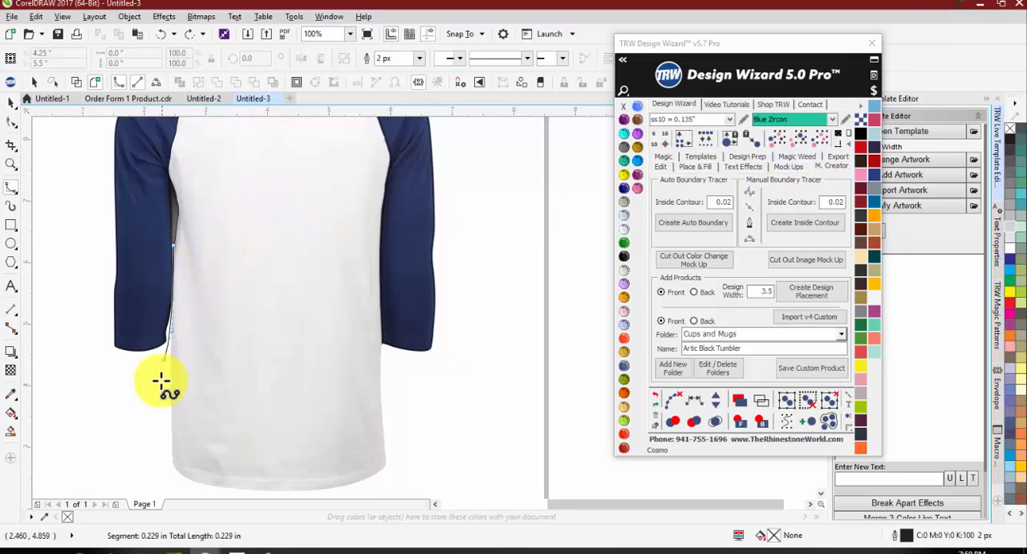
{"action": "left_click", "coordinate": [171, 429]}
{"action": "left_click", "coordinate": [177, 470]}
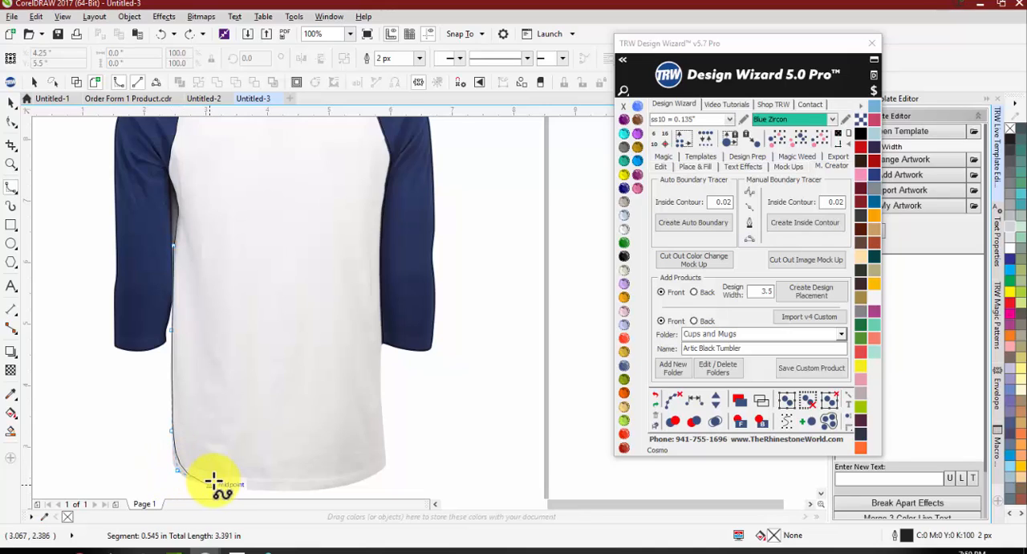
{"action": "left_click", "coordinate": [209, 485]}
{"action": "left_click", "coordinate": [274, 490]}
{"action": "left_click", "coordinate": [349, 485]}
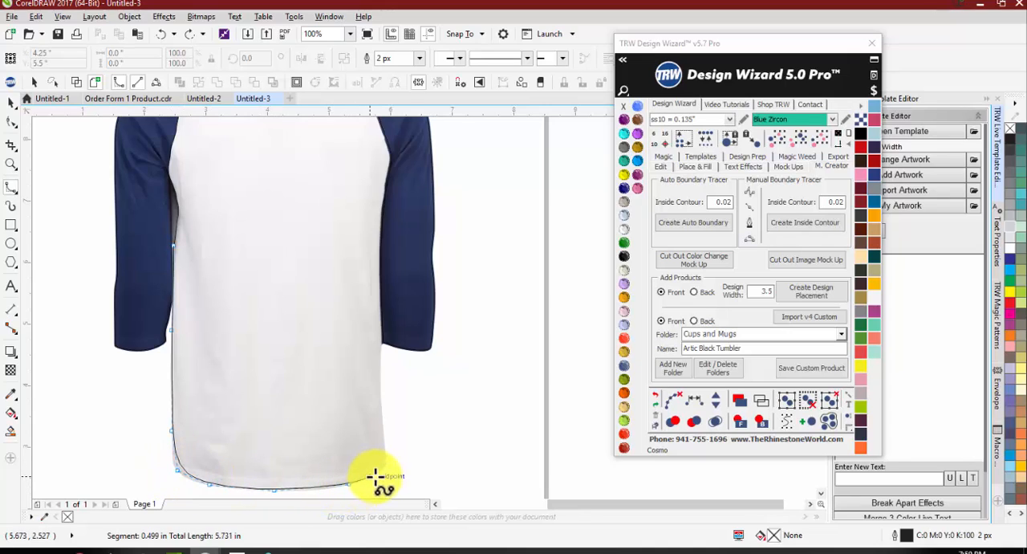
{"action": "left_click", "coordinate": [384, 463]}
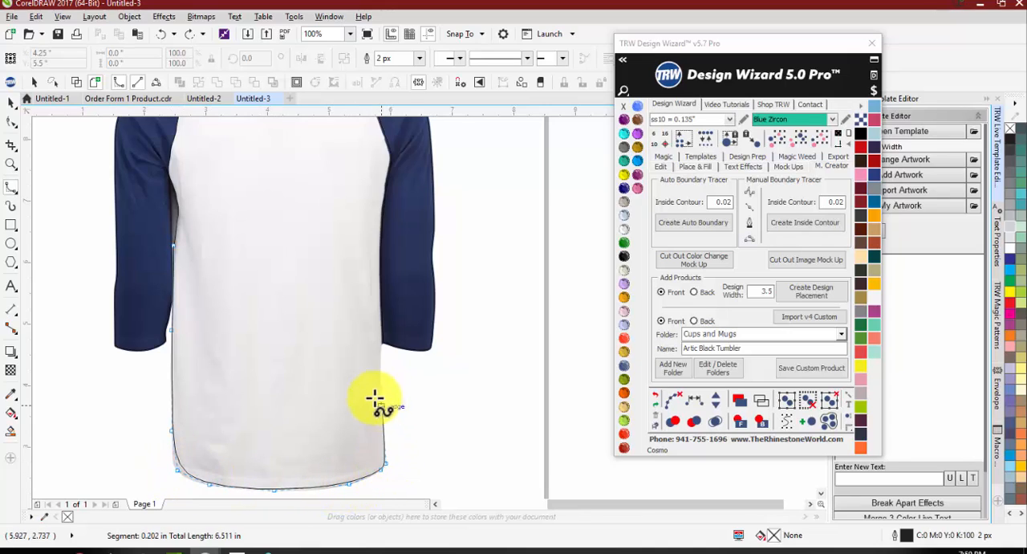
{"action": "left_click", "coordinate": [377, 357]}
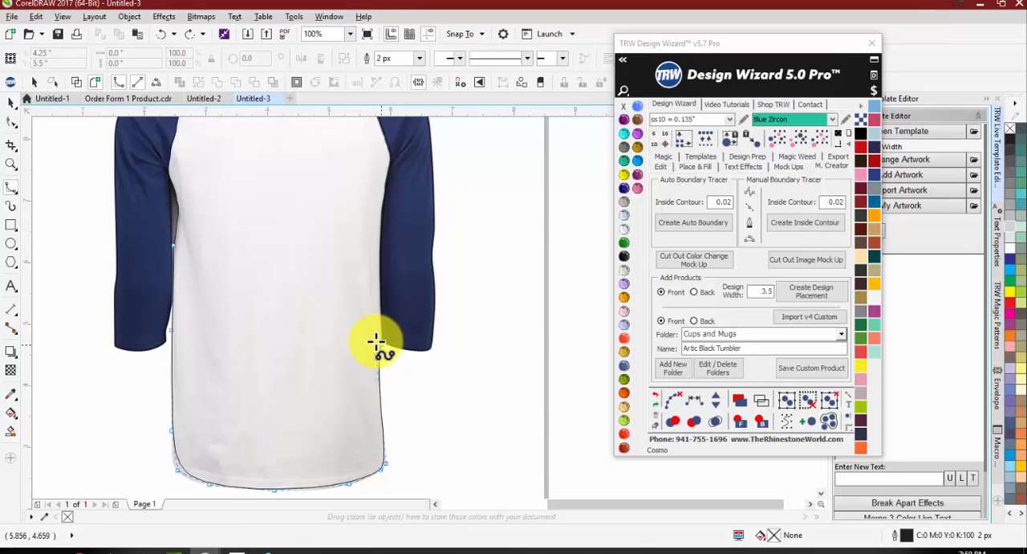
{"action": "left_click", "coordinate": [393, 311]}
{"action": "left_click", "coordinate": [394, 251]}
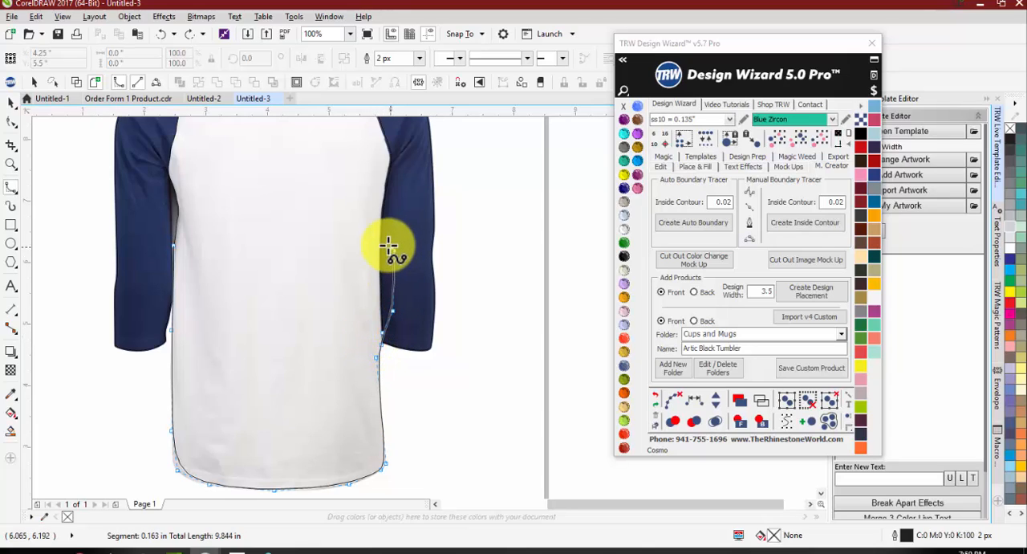
{"action": "left_click", "coordinate": [380, 231]}
{"action": "left_click", "coordinate": [286, 191]}
{"action": "left_click", "coordinate": [178, 198]}
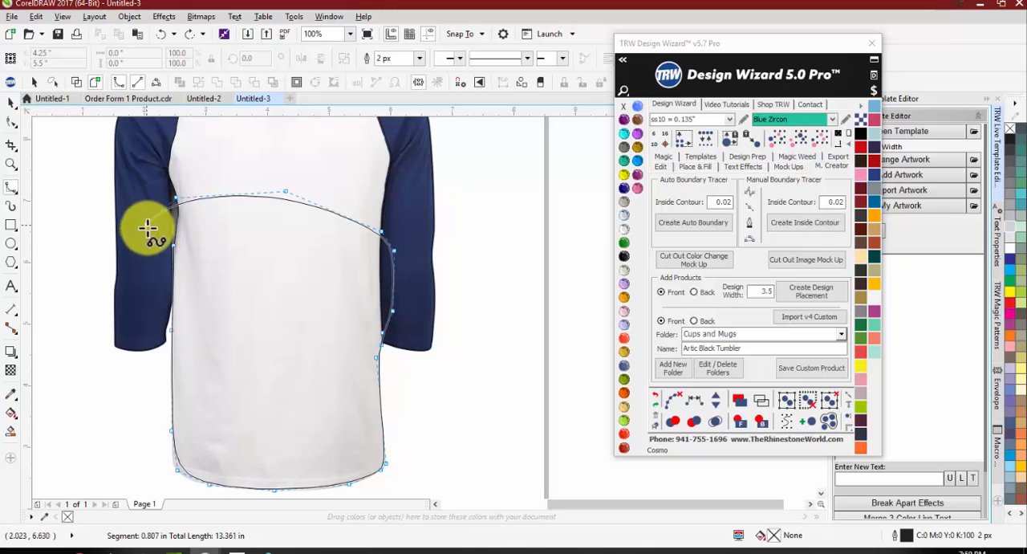
{"action": "left_click", "coordinate": [149, 231]}
{"action": "left_click", "coordinate": [174, 245]}
{"action": "scroll", "coordinate": [168, 257], "scroll_direction": "up", "scroll_amount": 2}
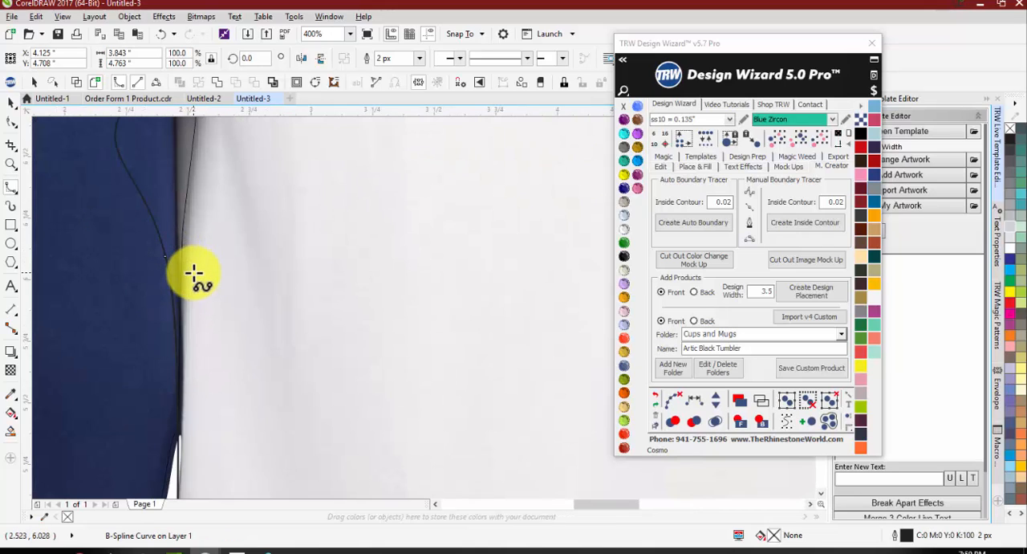
{"action": "scroll", "coordinate": [204, 284], "scroll_direction": "down", "scroll_amount": 4}
Step: Try to weld the two selected objects on the shirt, check the result by moving the image away, and undo it
{"action": "left_click", "coordinate": [282, 215], "text": "shift"}
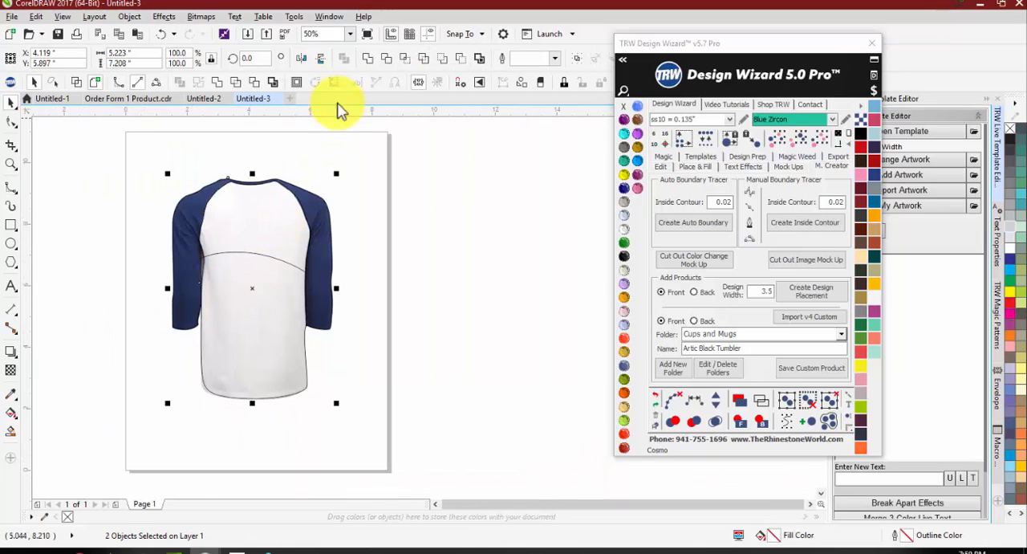
{"action": "left_click", "coordinate": [366, 61]}
{"action": "left_click_drag", "start_coordinate": [260, 213], "coordinate": [376, 170]}
{"action": "key", "text": "ctrl+z"}
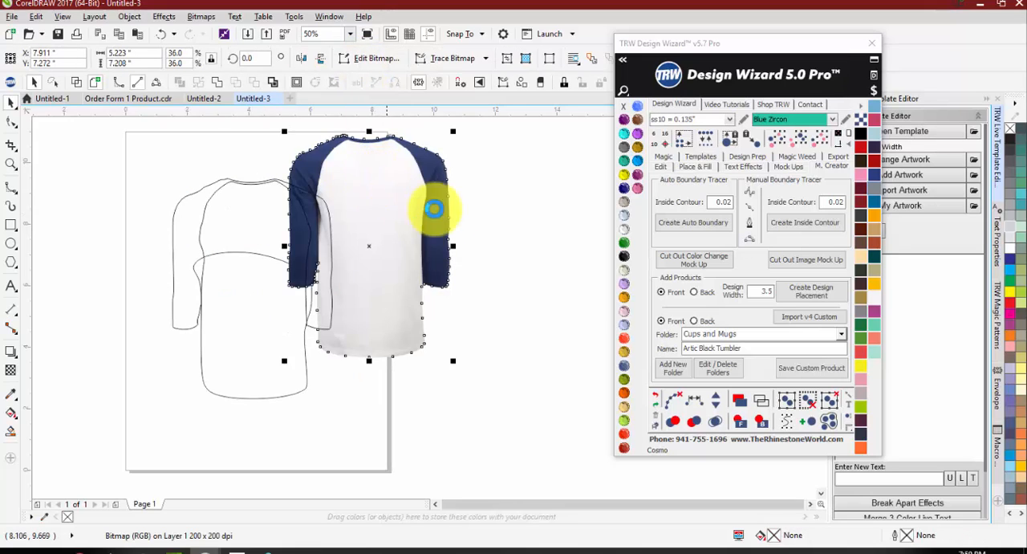
Step: Try to raise the top control point of the body outline above the chest with the Shape tool
{"action": "double_click", "coordinate": [276, 261]}
{"action": "scroll", "coordinate": [261, 242], "scroll_direction": "up", "scroll_amount": 2}
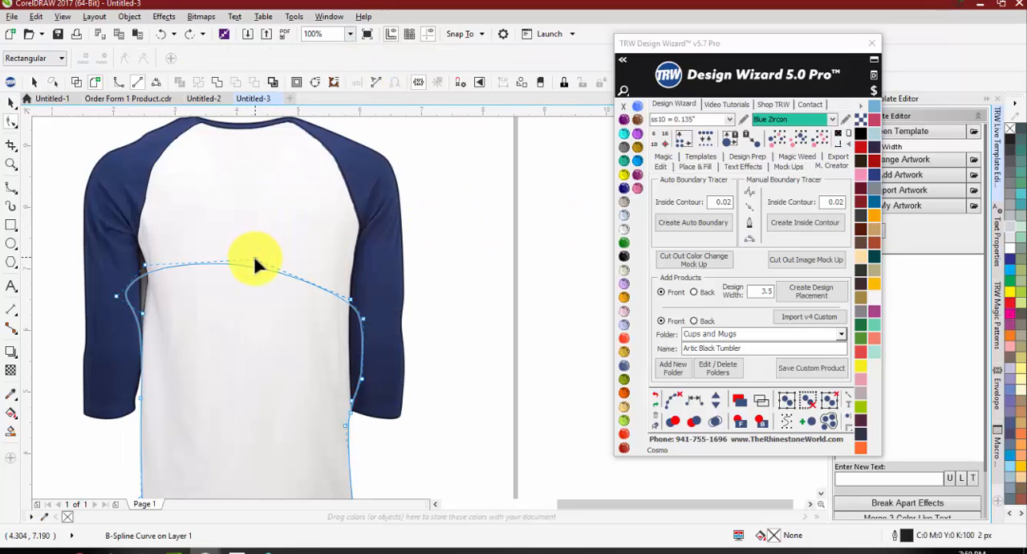
{"action": "left_click_drag", "start_coordinate": [255, 257], "coordinate": [247, 231]}
{"action": "scroll", "coordinate": [301, 317], "scroll_direction": "down", "scroll_amount": 2}
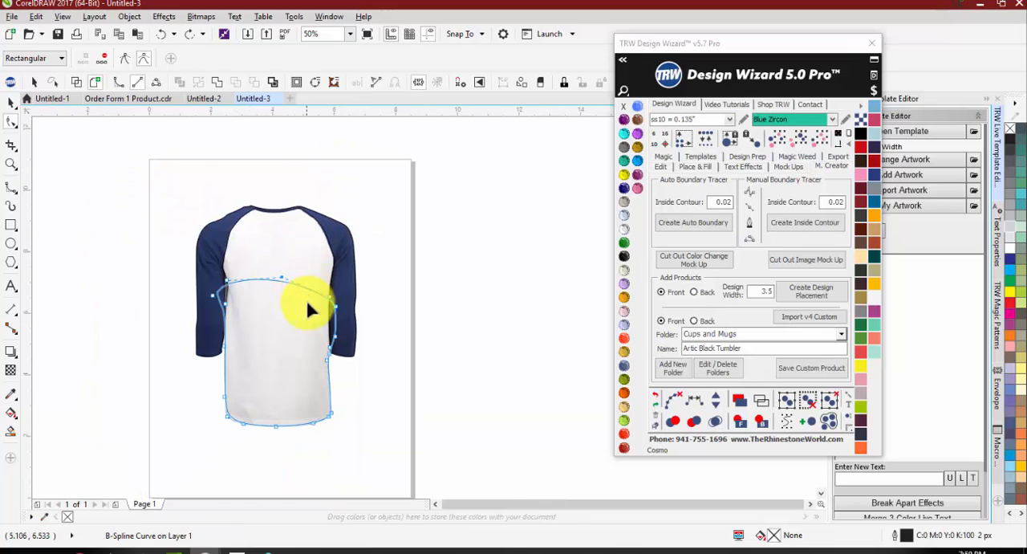
Step: Check the body outline and sleeve boundary by moving them and undoing, and weld the two into one curve
{"action": "key", "text": "space"}
{"action": "left_click_drag", "start_coordinate": [252, 324], "coordinate": [232, 321]}
{"action": "key", "text": "ctrl+z"}
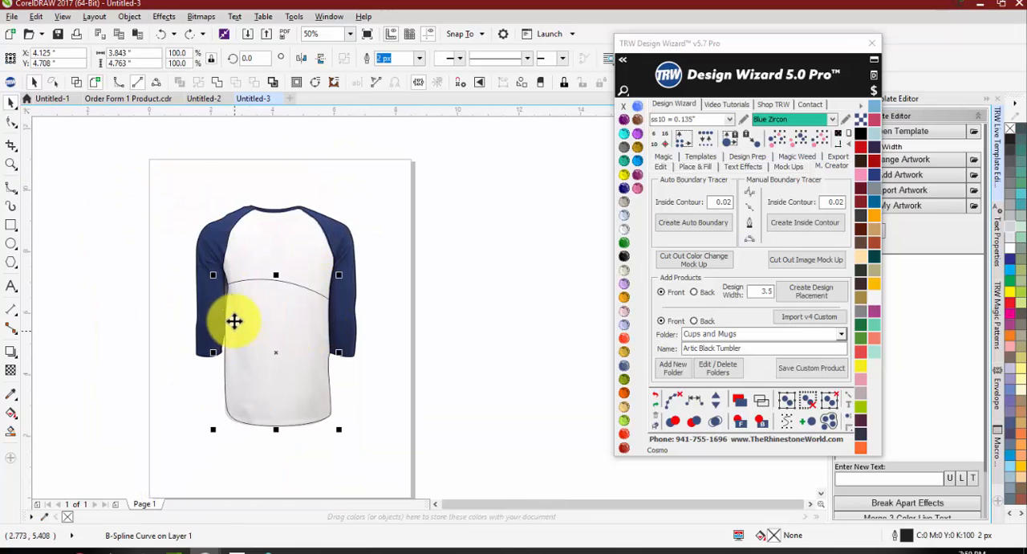
{"action": "left_click_drag", "start_coordinate": [214, 234], "coordinate": [161, 209]}
{"action": "key", "text": "ctrl+z"}
{"action": "left_click", "coordinate": [277, 308], "text": "shift"}
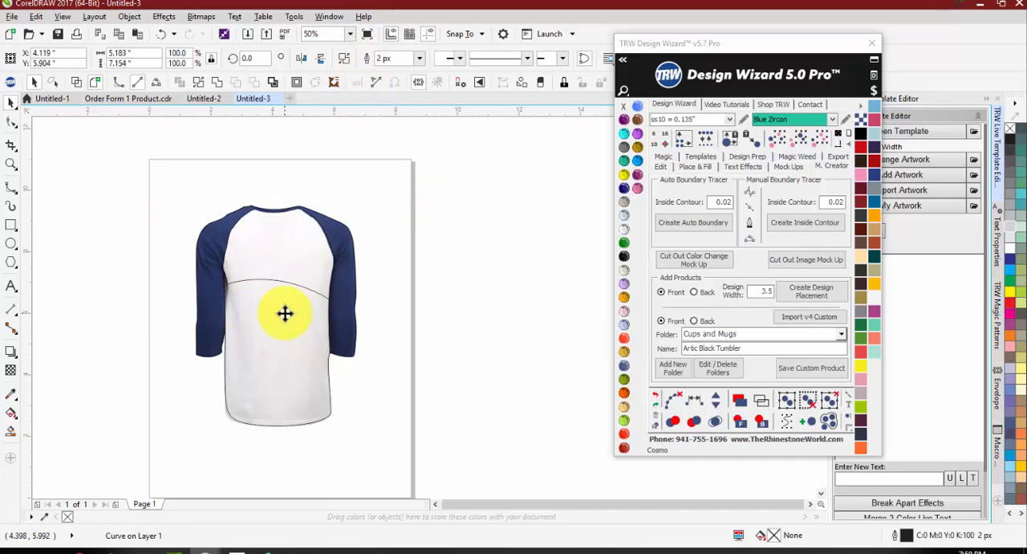
Step: Delete the welded curve's inner nodes across the chest and along both armhole seams with the Shape tool
{"action": "key", "text": "space"}
{"action": "scroll", "coordinate": [282, 305], "scroll_direction": "up", "scroll_amount": 4}
{"action": "scroll", "coordinate": [282, 305], "scroll_direction": "down", "scroll_amount": 4}
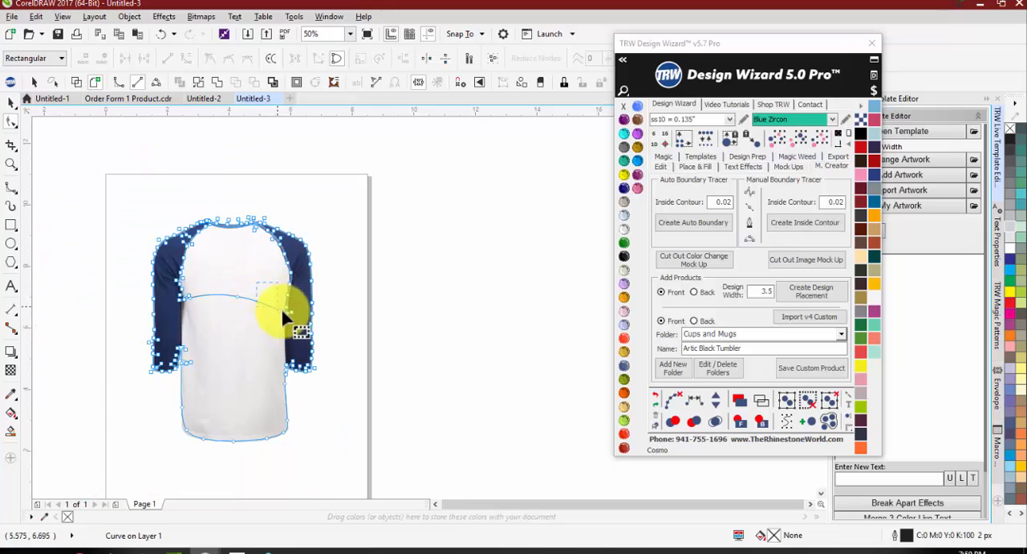
{"action": "key", "text": "Delete"}
{"action": "scroll", "coordinate": [262, 231], "scroll_direction": "up", "scroll_amount": 2}
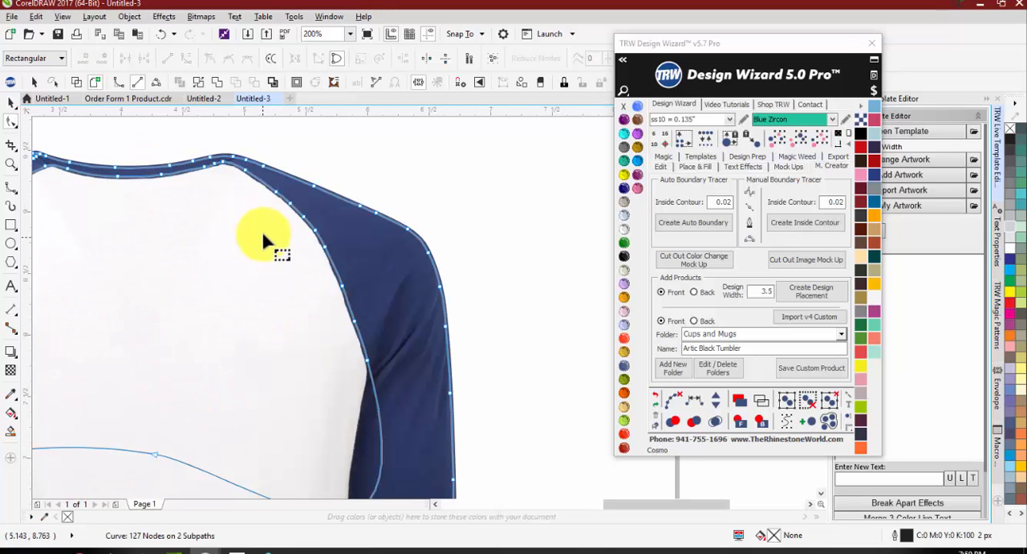
{"action": "left_click_drag", "start_coordinate": [268, 216], "coordinate": [382, 383]}
{"action": "key", "text": "Delete"}
{"action": "key", "text": "Delete"}
{"action": "scroll", "coordinate": [371, 354], "scroll_direction": "down", "scroll_amount": 2}
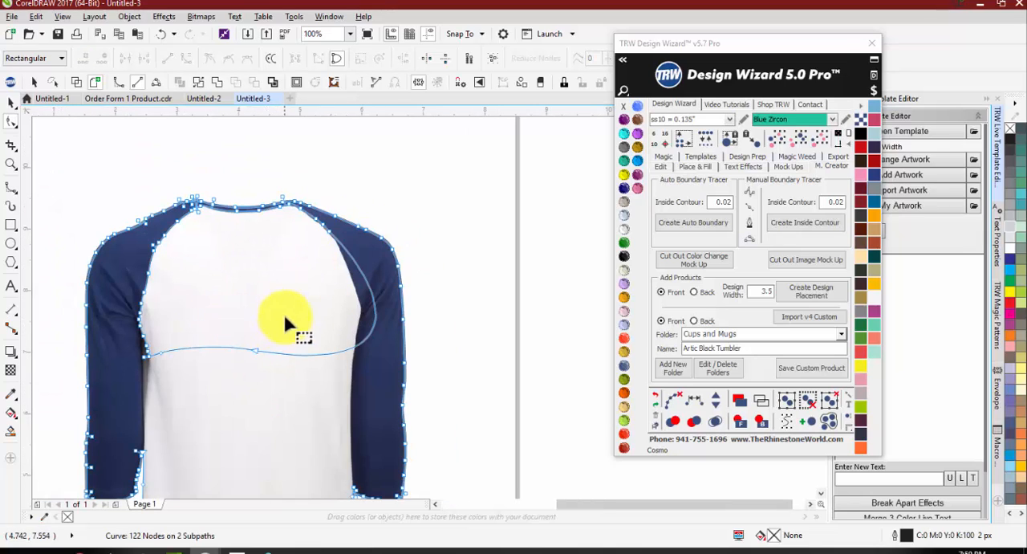
{"action": "left_click_drag", "start_coordinate": [106, 273], "coordinate": [197, 367]}
Step: Delete the inner nodes along the left shoulder seam up to the collar
{"action": "key", "text": "Delete"}
{"action": "scroll", "coordinate": [196, 228], "scroll_direction": "up", "scroll_amount": 1}
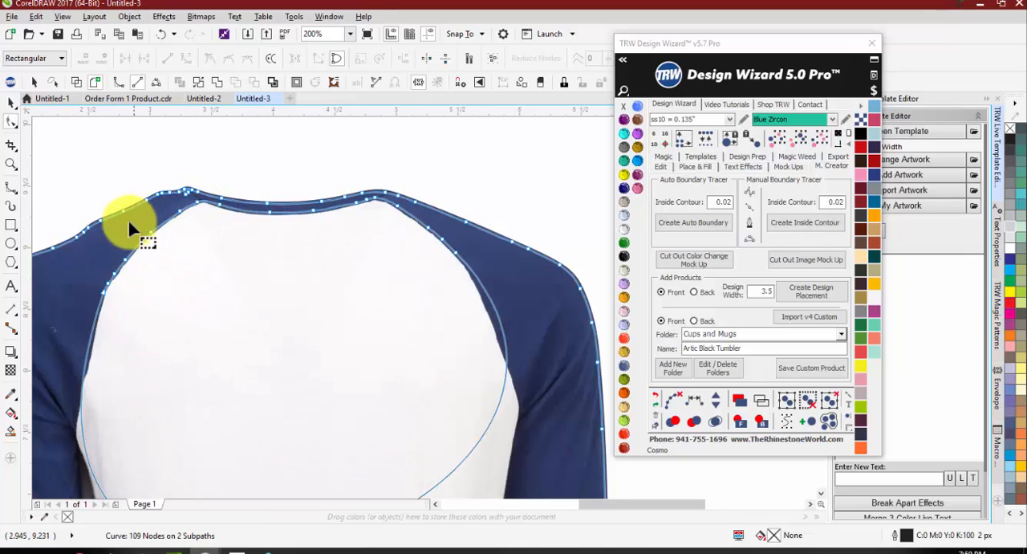
{"action": "left_click_drag", "start_coordinate": [86, 254], "coordinate": [133, 300]}
{"action": "key", "text": "Delete"}
{"action": "scroll", "coordinate": [189, 215], "scroll_direction": "up", "scroll_amount": 1}
{"action": "left_click_drag", "start_coordinate": [150, 202], "coordinate": [219, 225]}
{"action": "key", "text": "Delete"}
{"action": "left_click_drag", "start_coordinate": [90, 250], "coordinate": [110, 289]}
Step: Delete the inner nodes along the lower edge of the collar
{"action": "key", "text": "Delete"}
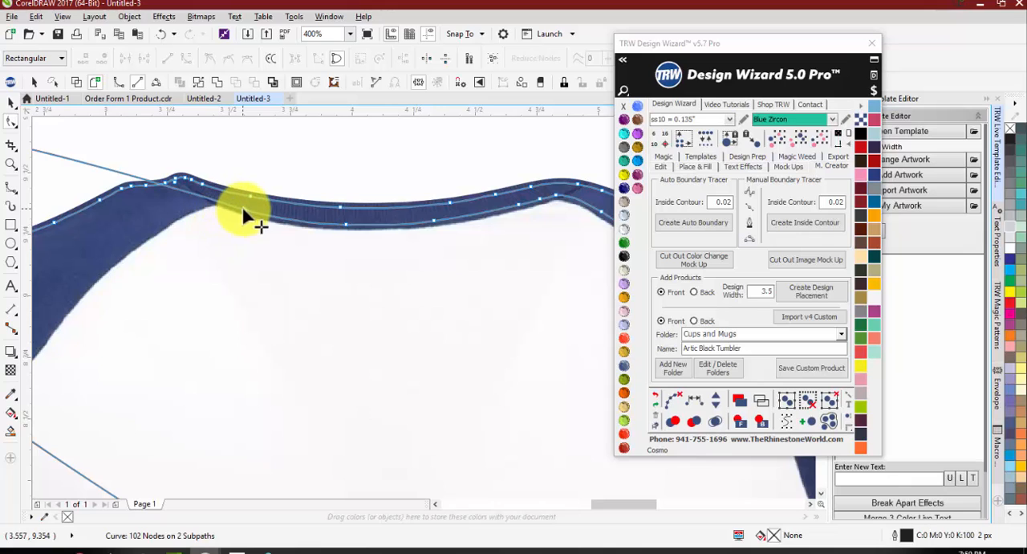
{"action": "left_click", "coordinate": [243, 209]}
{"action": "key", "text": "Delete"}
{"action": "left_click_drag", "start_coordinate": [334, 217], "coordinate": [472, 234]}
{"action": "key", "text": "Delete"}
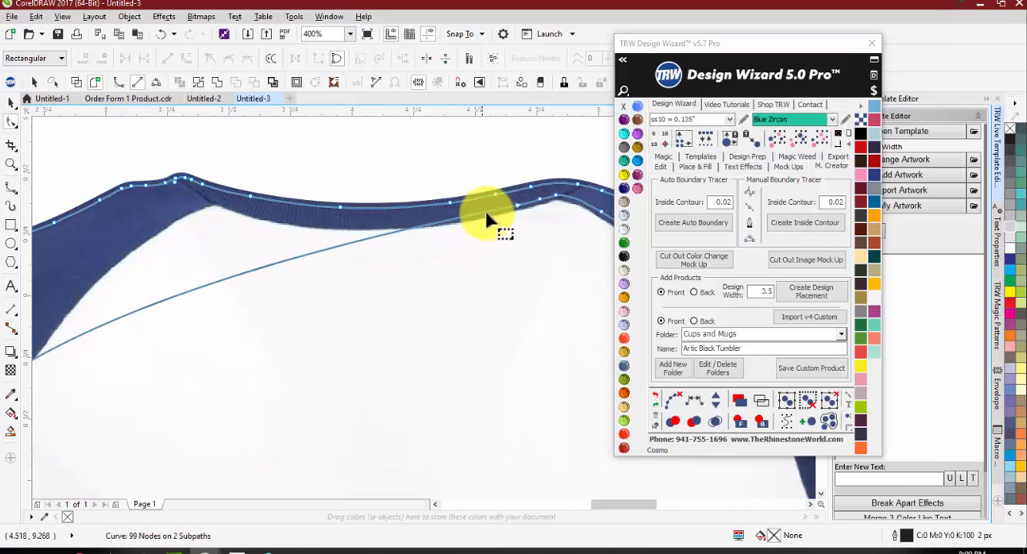
{"action": "left_click_drag", "start_coordinate": [500, 196], "coordinate": [475, 229]}
{"action": "key", "text": "Delete"}
{"action": "scroll", "coordinate": [571, 191], "scroll_direction": "up", "scroll_amount": 1}
Step: Delete the remaining inner nodes along the right shoulder seam, leaving only the outer shirt contour
{"action": "key", "text": "Delete"}
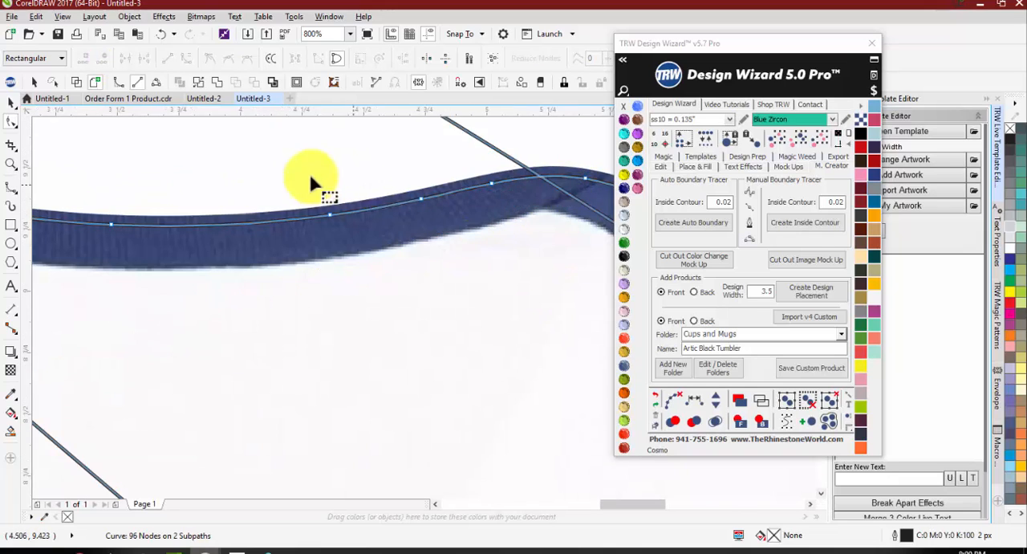
{"action": "scroll", "coordinate": [317, 178], "scroll_direction": "down", "scroll_amount": 2}
{"action": "scroll", "coordinate": [450, 225], "scroll_direction": "up", "scroll_amount": 1}
{"action": "left_click_drag", "start_coordinate": [435, 198], "coordinate": [416, 219]}
{"action": "key", "text": "Delete"}
{"action": "left_click_drag", "start_coordinate": [495, 236], "coordinate": [428, 279]}
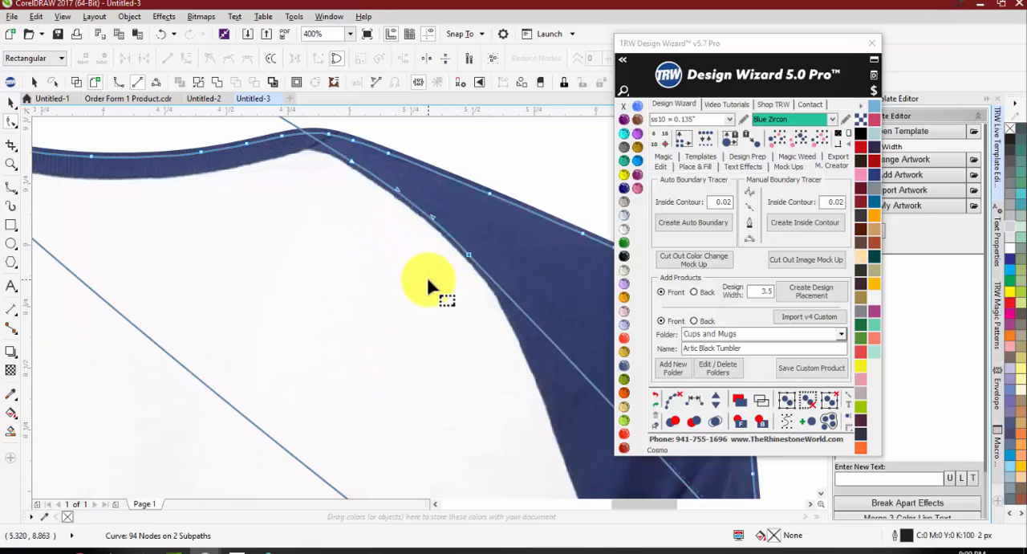
{"action": "key", "text": "Delete"}
{"action": "scroll", "coordinate": [413, 201], "scroll_direction": "down", "scroll_amount": 2}
{"action": "scroll", "coordinate": [413, 217], "scroll_direction": "up", "scroll_amount": 1}
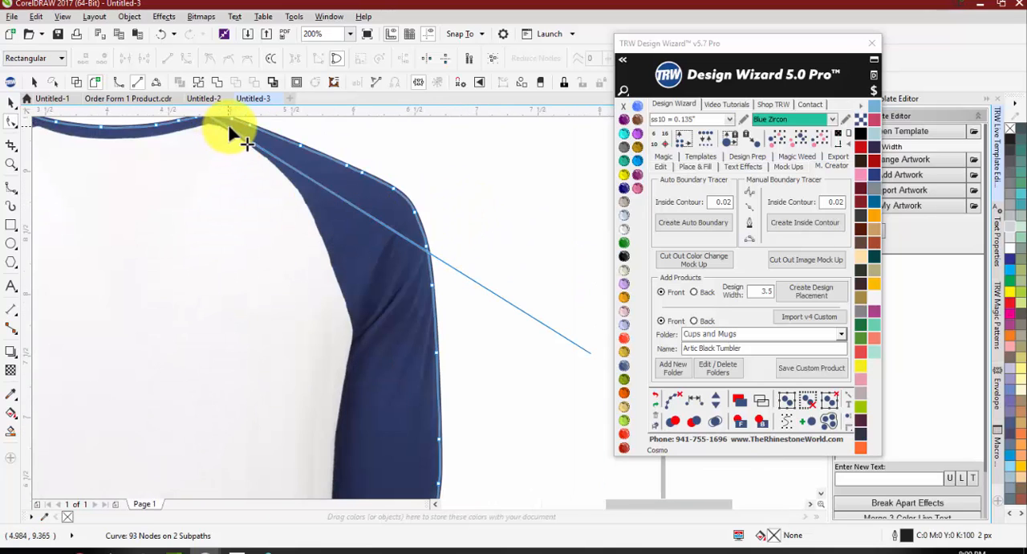
{"action": "scroll", "coordinate": [231, 132], "scroll_direction": "down", "scroll_amount": 2}
Step: Examine the cleaned shirt contour by moving it off the image, and undo the moves
{"action": "key", "text": "space"}
{"action": "left_click_drag", "start_coordinate": [305, 229], "coordinate": [511, 245]}
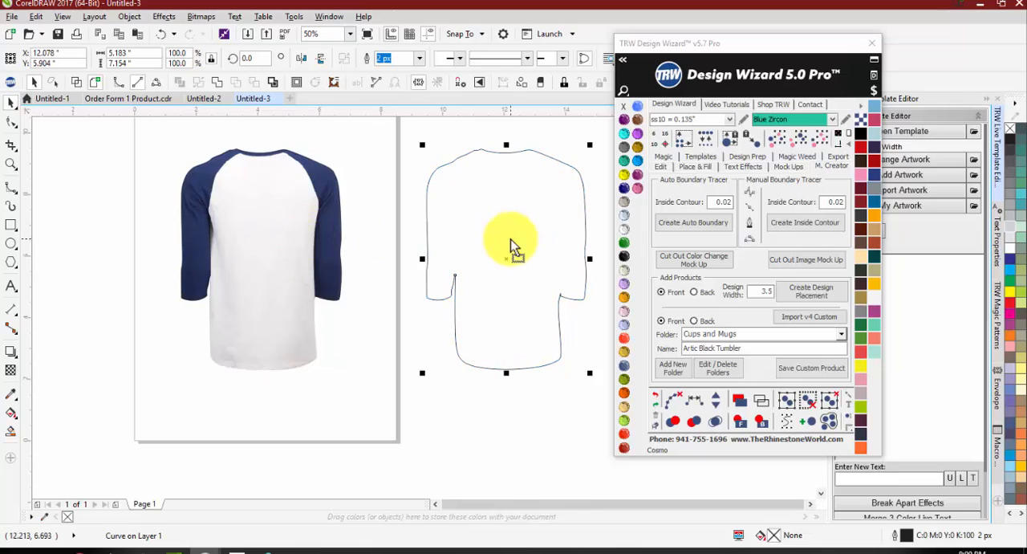
{"action": "key", "text": "ctrl+z"}
{"action": "left_click", "coordinate": [492, 290]}
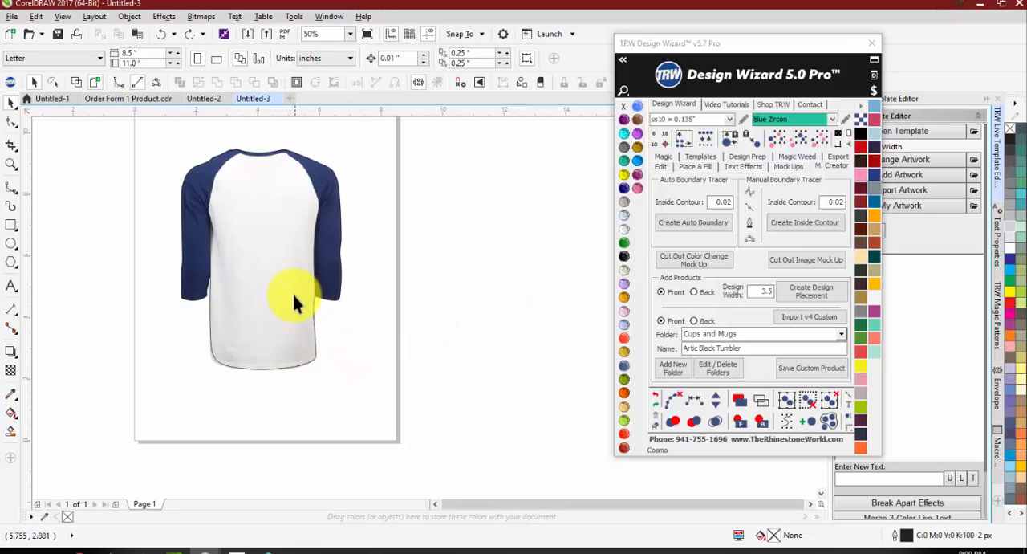
{"action": "left_click_drag", "start_coordinate": [294, 294], "coordinate": [144, 259]}
{"action": "key", "text": "ctrl+z"}
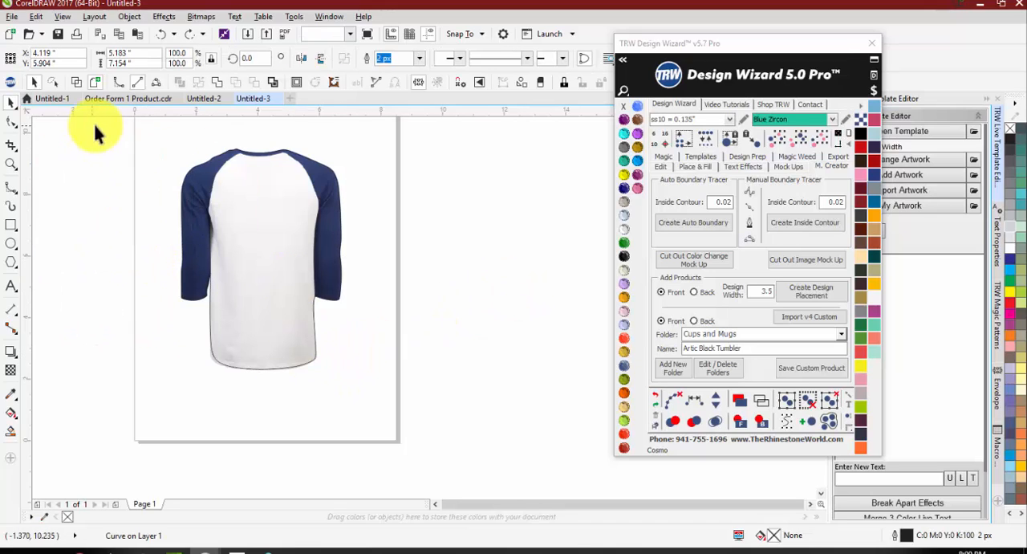
Step: Select the shirt image with its contour and create a cut-out color change mockup from them
{"action": "left_click_drag", "start_coordinate": [93, 124], "coordinate": [443, 394]}
{"action": "left_click", "coordinate": [695, 269]}
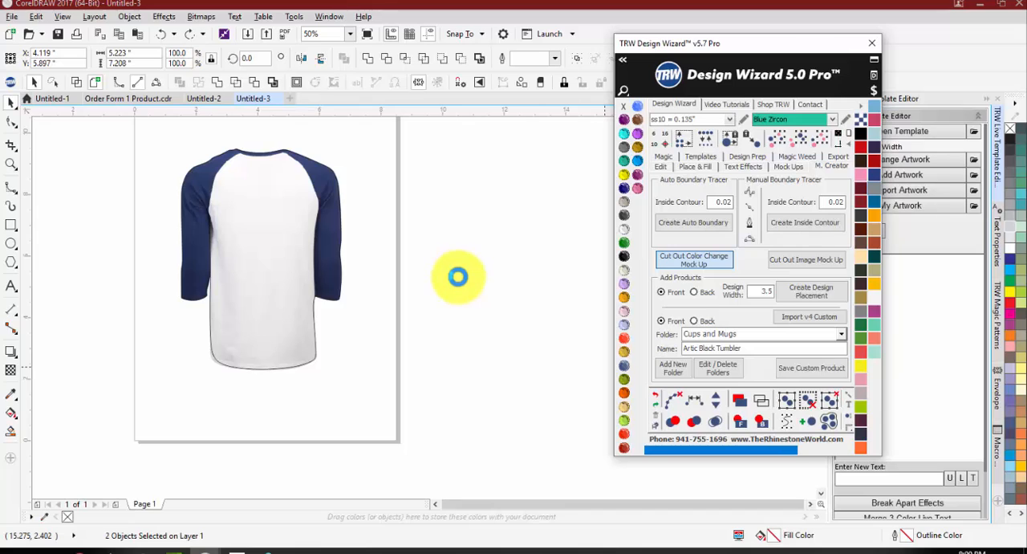
{"action": "scroll", "coordinate": [220, 161], "scroll_direction": "up", "scroll_amount": 1}
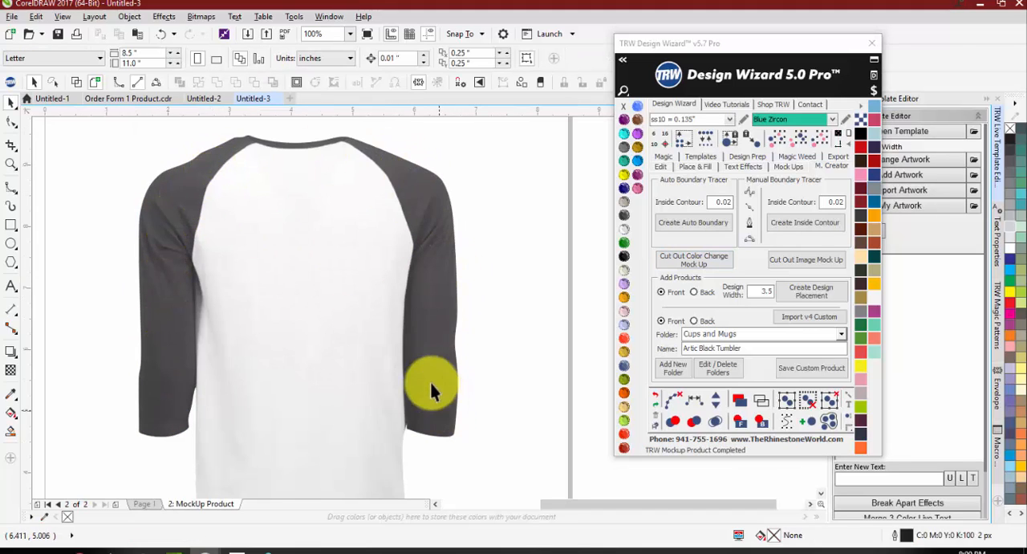
Step: Try several stone colors on the white body of the mockup shirt, including Cobalt and Light Sapphire, and finish with Red Siam
{"action": "left_click", "coordinate": [626, 215]}
{"action": "left_click", "coordinate": [626, 188]}
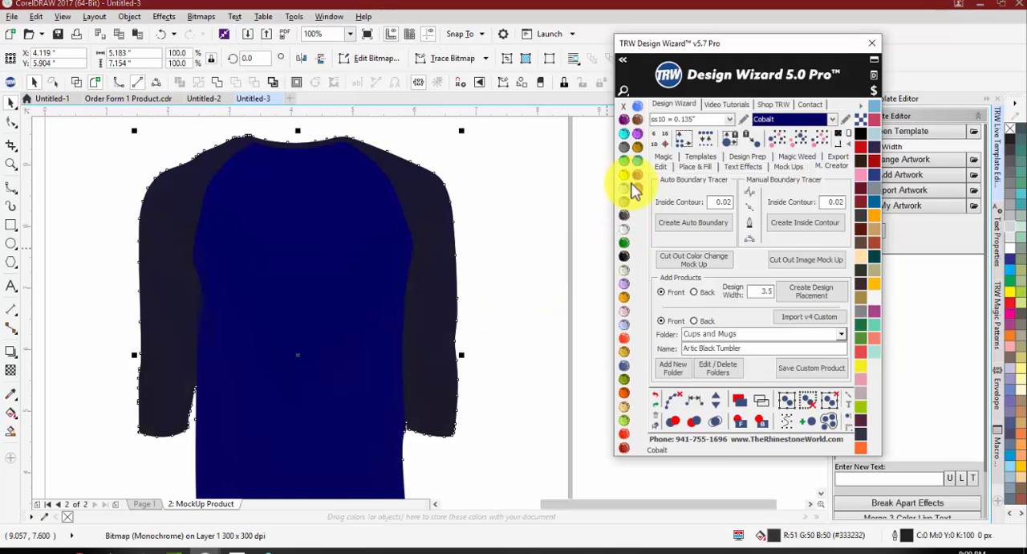
{"action": "left_click", "coordinate": [634, 171]}
{"action": "left_click", "coordinate": [636, 151]}
{"action": "left_click", "coordinate": [623, 349]}
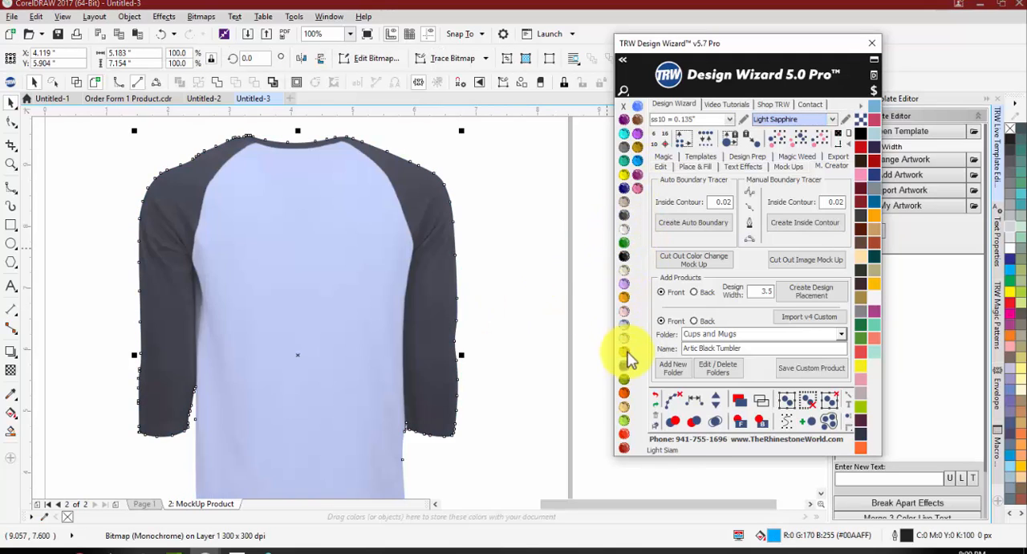
{"action": "left_click", "coordinate": [624, 379]}
{"action": "left_click", "coordinate": [625, 432]}
{"action": "left_click", "coordinate": [624, 419]}
{"action": "left_click", "coordinate": [624, 447]}
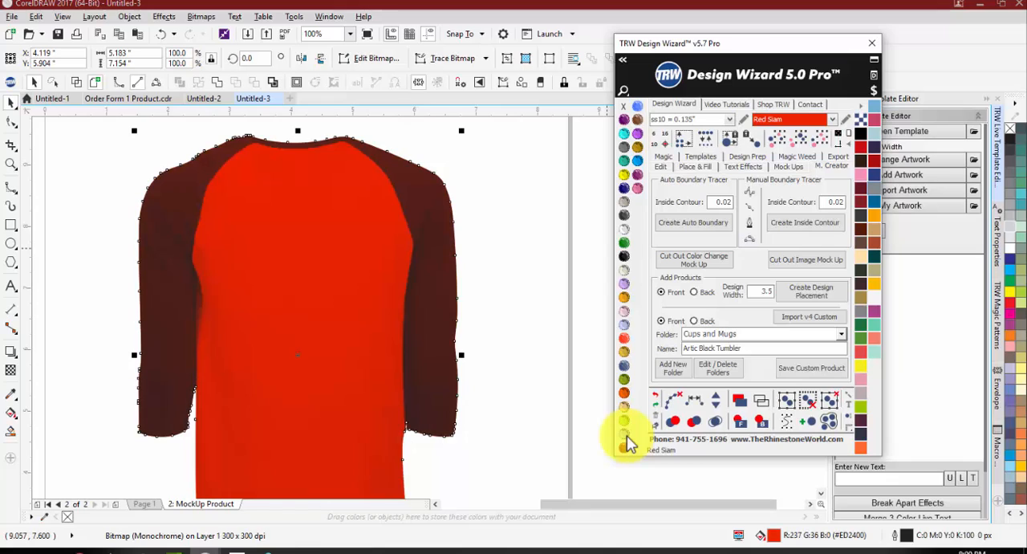
Step: Try more stone colors on the white body of the mockup shirt, including Smoked Topaz and Black Diamond, and finish with Crystal
{"action": "left_click", "coordinate": [639, 134]}
{"action": "left_click", "coordinate": [637, 120]}
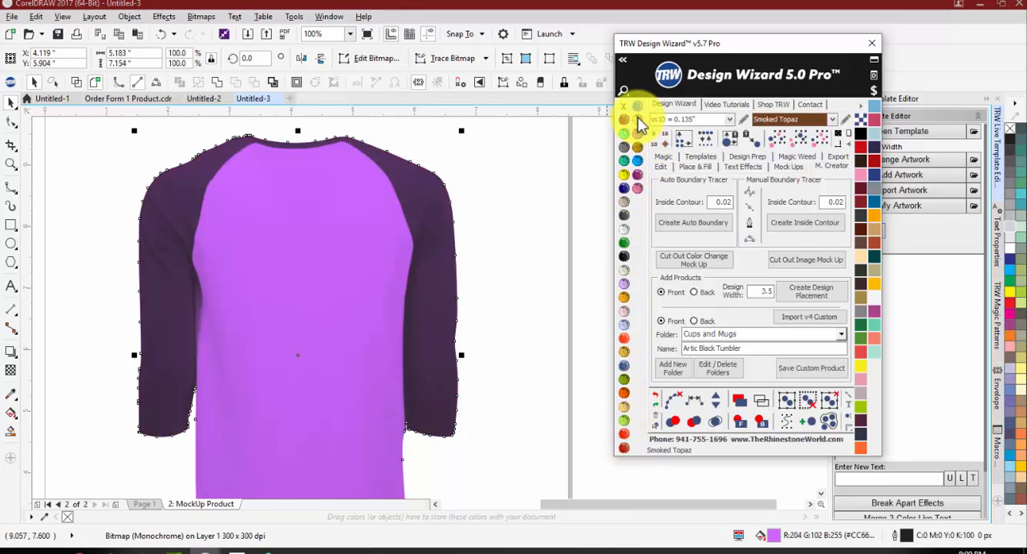
{"action": "left_click", "coordinate": [628, 157]}
{"action": "left_click", "coordinate": [625, 202]}
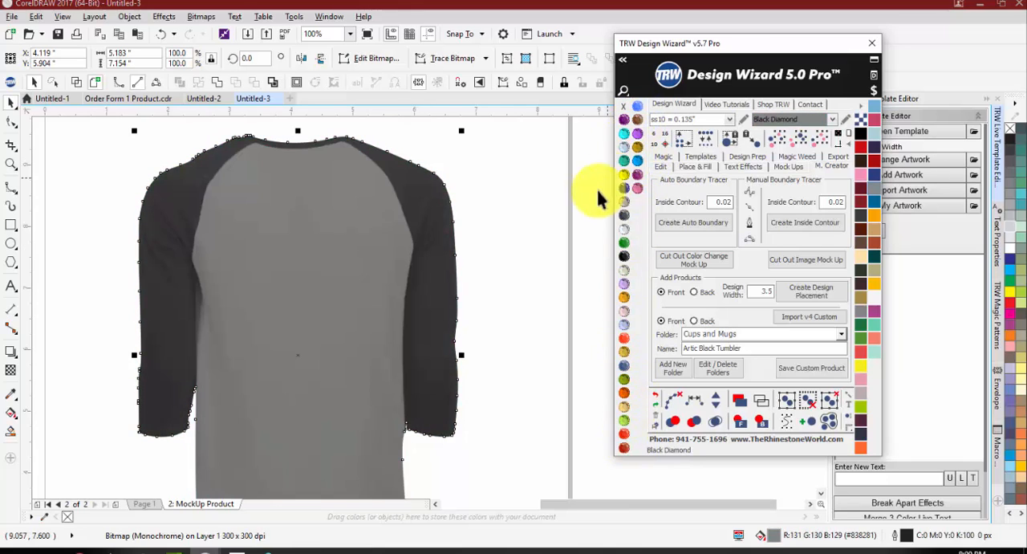
{"action": "left_click", "coordinate": [625, 230]}
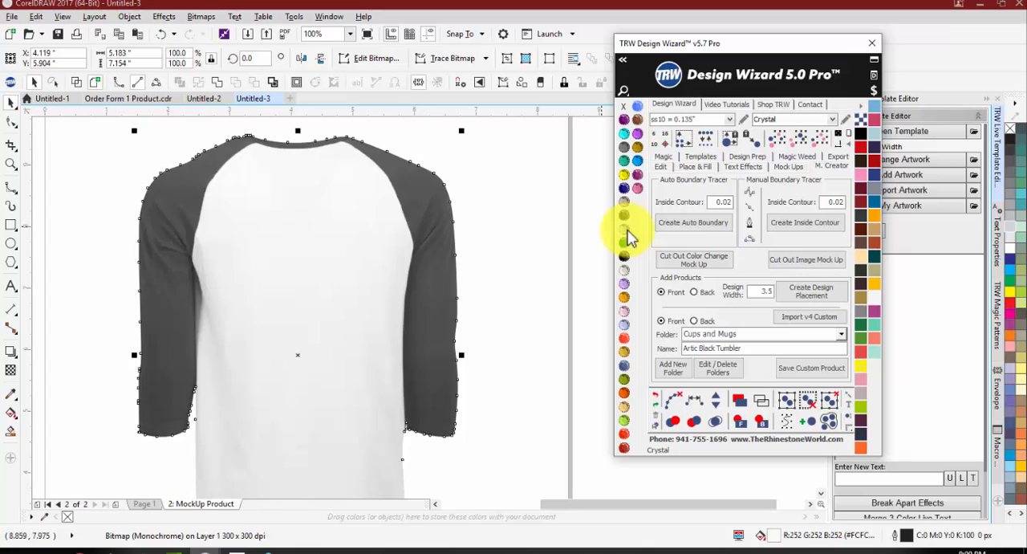
{"action": "left_click", "coordinate": [566, 243]}
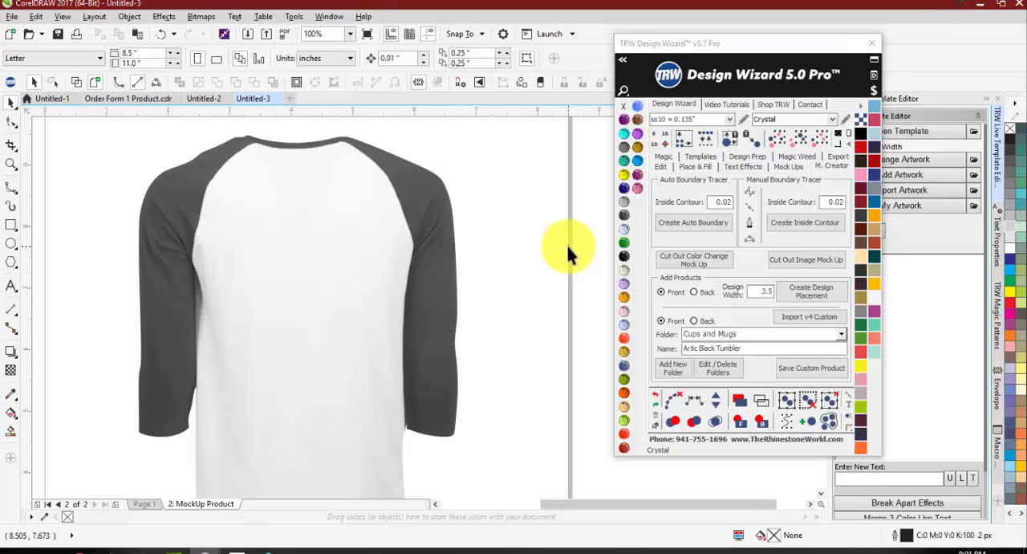
Step: Undo the body color changes and the creation of the color change mockup
{"action": "key", "text": "ctrl+z"}
{"action": "key", "text": "ctrl+z"}
{"action": "scroll", "coordinate": [447, 231], "scroll_direction": "down", "scroll_amount": 2}
{"action": "key", "text": "ctrl+z"}
{"action": "key", "text": "ctrl+z"}
{"action": "key", "text": "ctrl+z"}
{"action": "key", "text": "ctrl+z"}
{"action": "key", "text": "ctrl+z"}
{"action": "key", "text": "ctrl+z"}
{"action": "key", "text": "ctrl+z"}
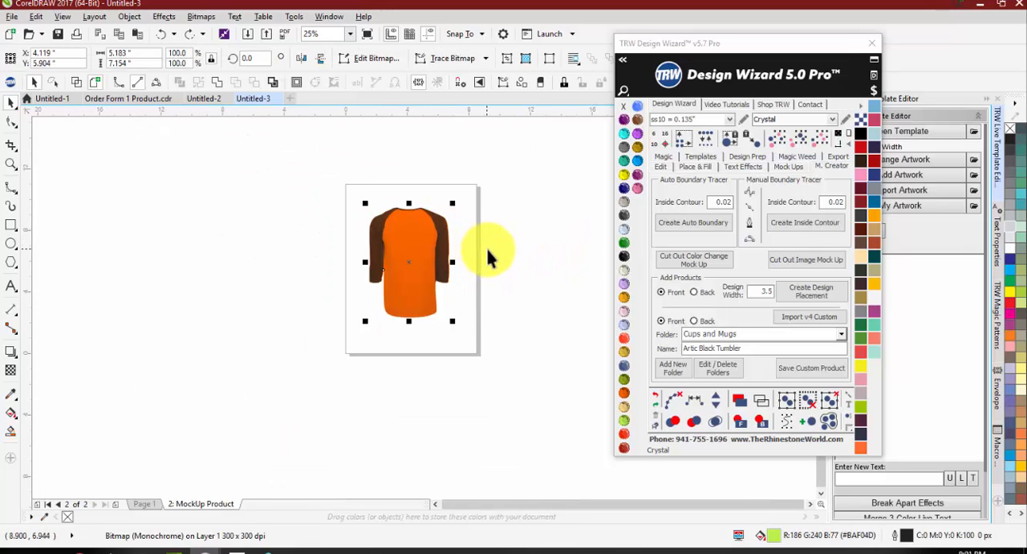
{"action": "key", "text": "ctrl+z"}
{"action": "key", "text": "ctrl+z"}
{"action": "key", "text": "ctrl+z"}
{"action": "key", "text": "ctrl+z"}
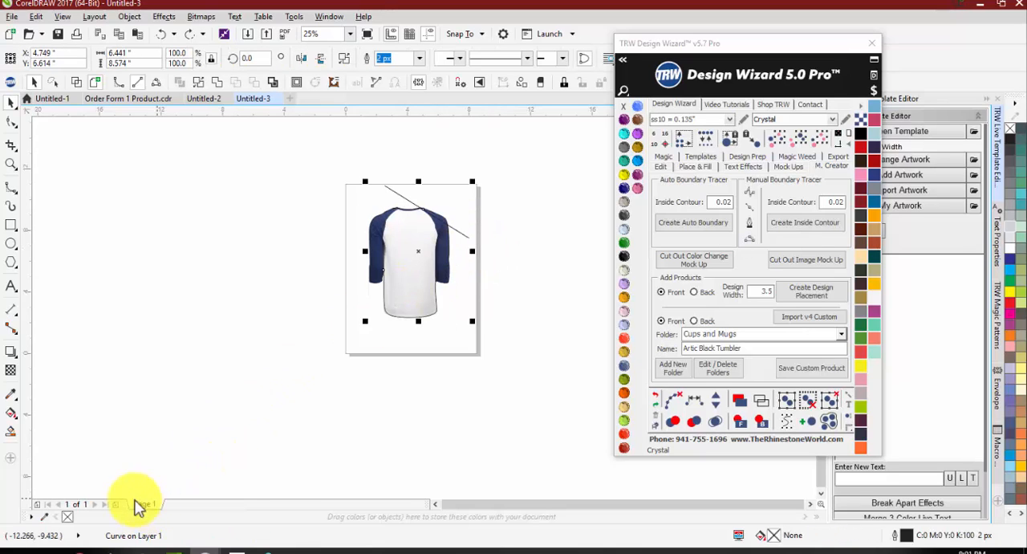
Step: Undo the contour cleanup back to the traced sleeve outline, and check that outline by moving it aside and undoing the move
{"action": "key", "text": "ctrl+z"}
{"action": "key", "text": "ctrl+z"}
{"action": "key", "text": "ctrl+z"}
{"action": "key", "text": "ctrl+z"}
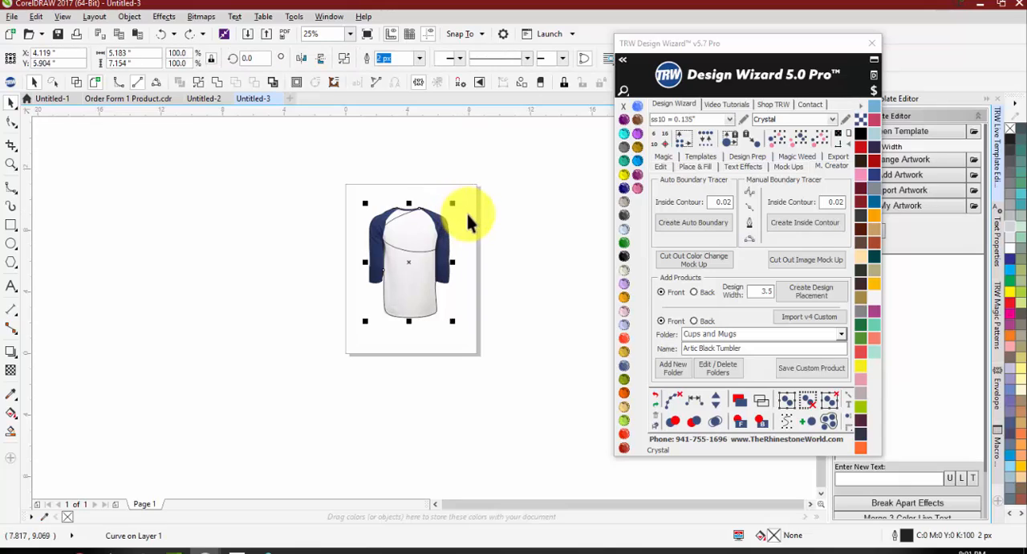
{"action": "key", "text": "ctrl+z"}
{"action": "key", "text": "ctrl+z"}
{"action": "key", "text": "ctrl+z"}
{"action": "key", "text": "ctrl+z"}
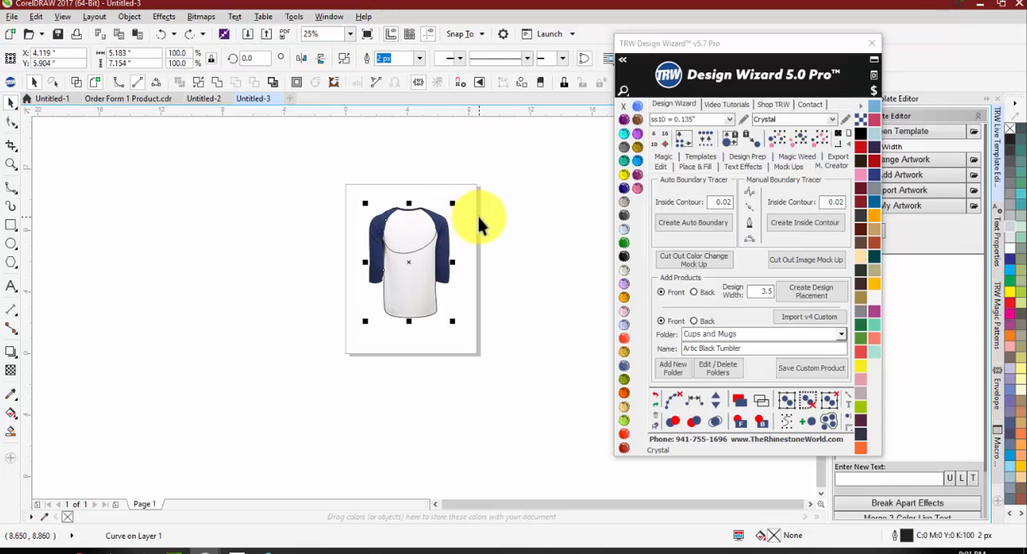
{"action": "key", "text": "ctrl+z"}
{"action": "key", "text": "ctrl+z"}
{"action": "key", "text": "ctrl+z"}
{"action": "key", "text": "ctrl+z"}
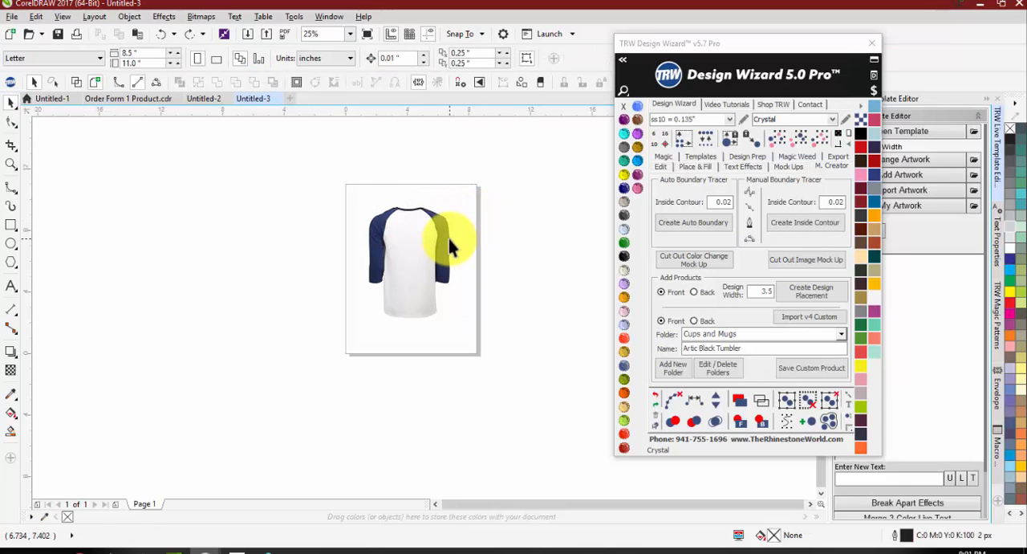
{"action": "left_click_drag", "start_coordinate": [452, 247], "coordinate": [493, 209]}
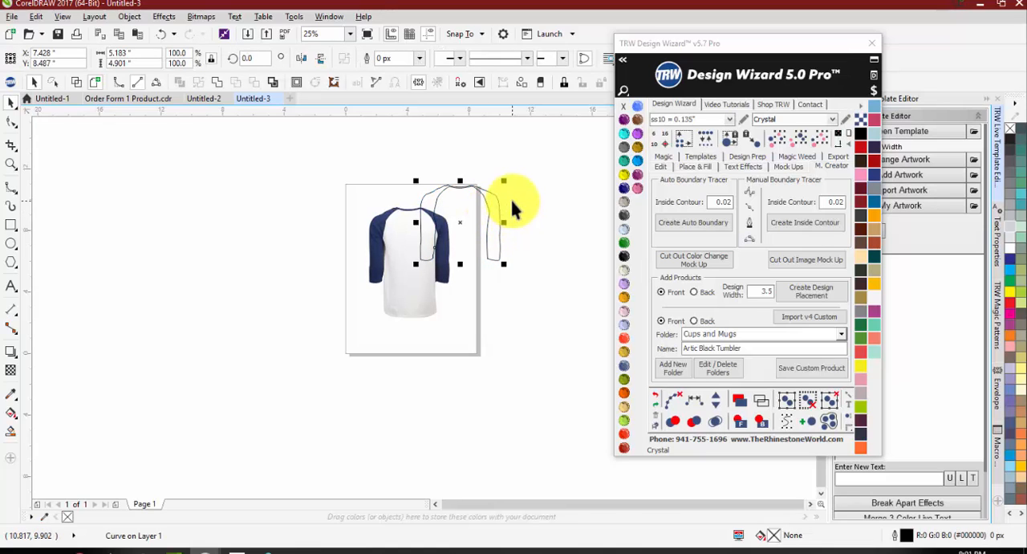
{"action": "key", "text": "ctrl+z"}
Step: Start a B-Spline outline of the white body, placing points from the left raglan seam down along the inner edge of the left sleeve
{"action": "scroll", "coordinate": [433, 217], "scroll_direction": "up", "scroll_amount": 2}
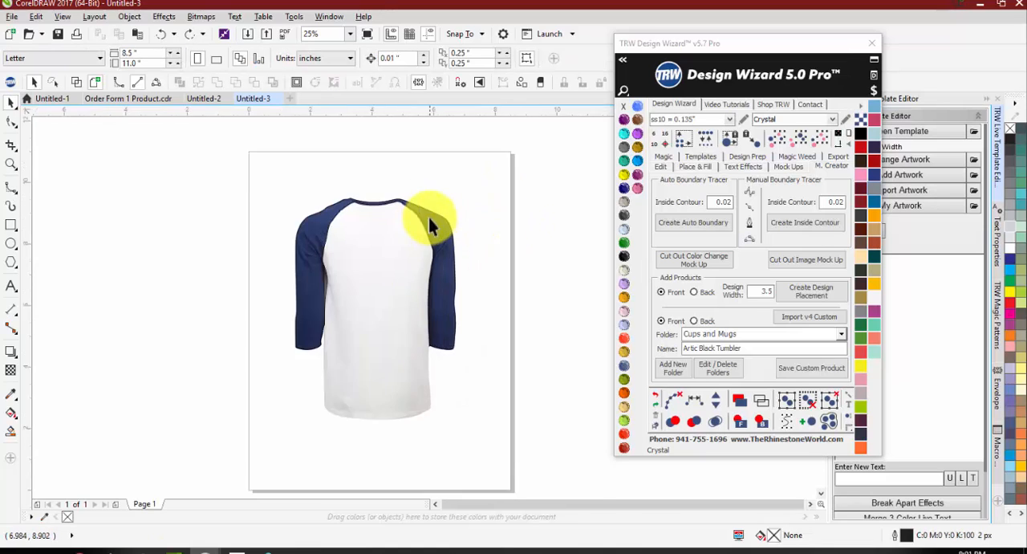
{"action": "scroll", "coordinate": [429, 218], "scroll_direction": "up", "scroll_amount": 2}
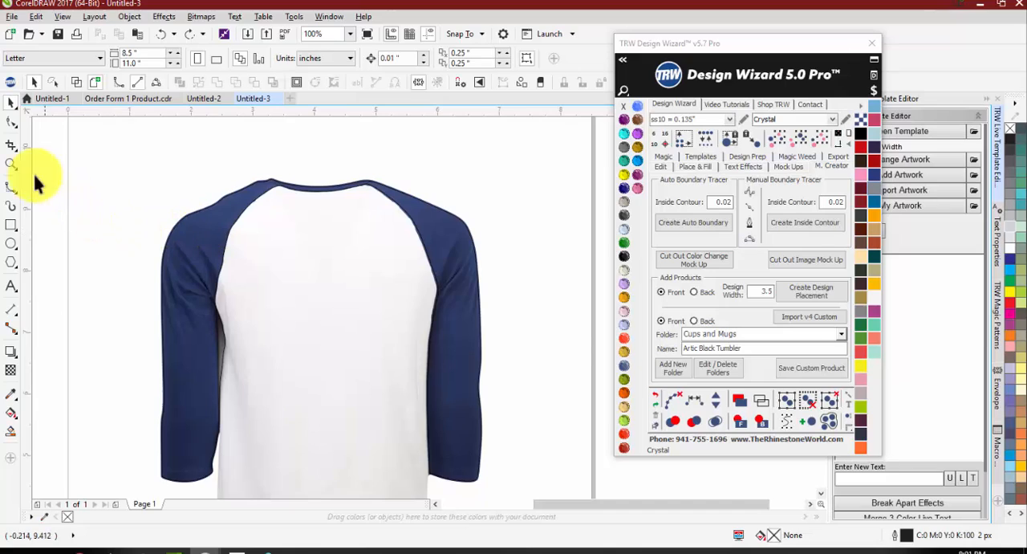
{"action": "left_click", "coordinate": [11, 186]}
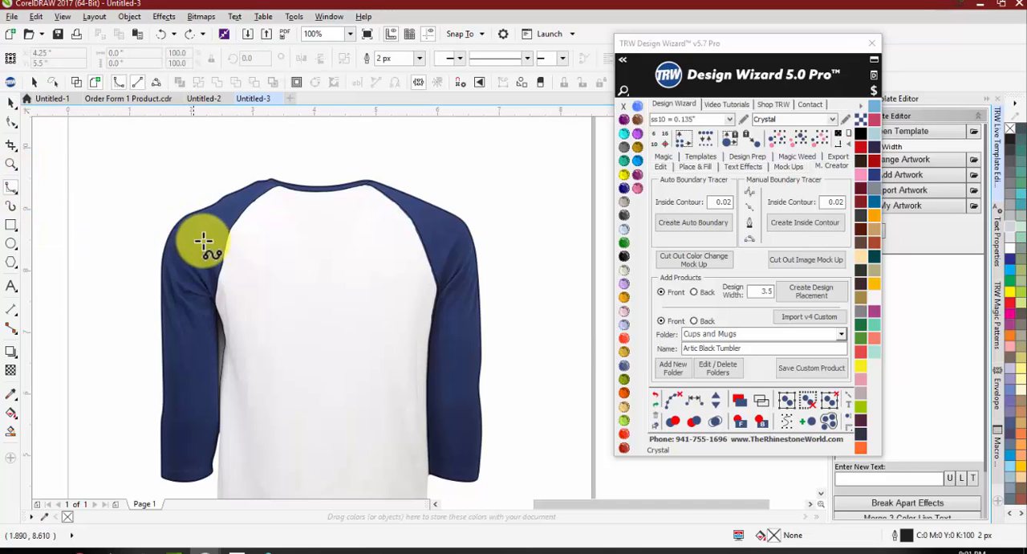
{"action": "left_click", "coordinate": [222, 258]}
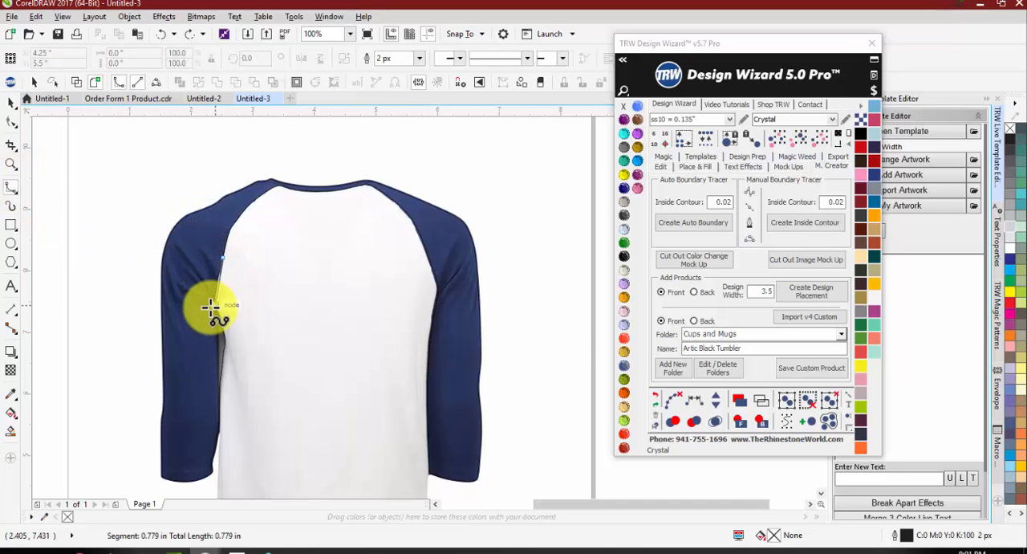
{"action": "left_click", "coordinate": [223, 352]}
{"action": "left_click", "coordinate": [218, 402]}
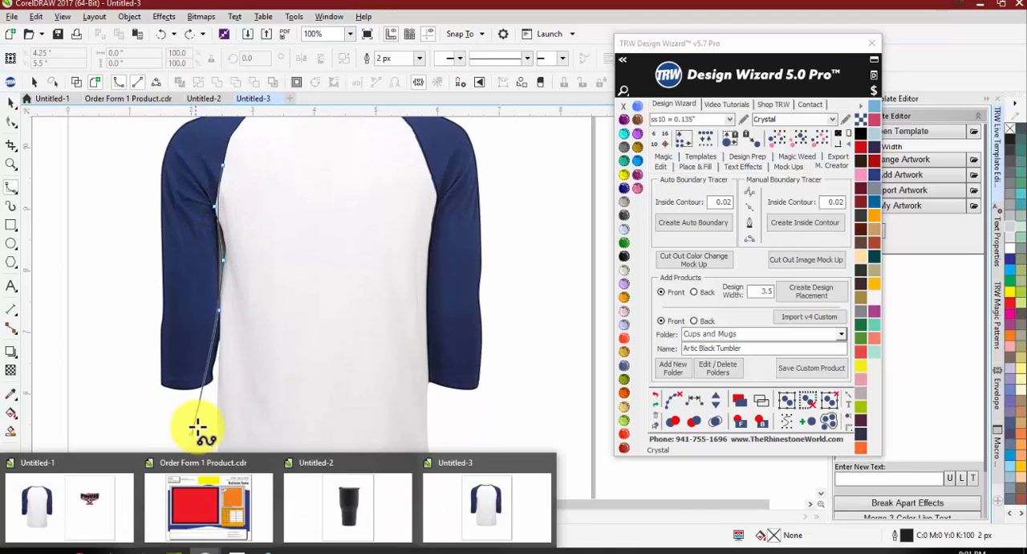
{"action": "mouse_move", "coordinate": [218, 549]}
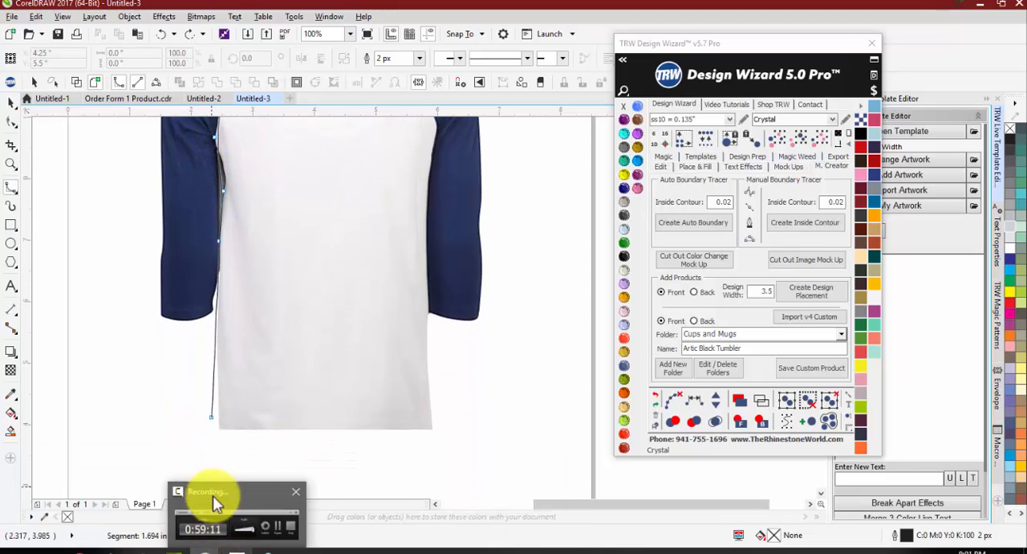
Step: Continue the B-Spline around the rounded hem of the shirt, from its lower left corner to its lower right corner
{"action": "left_click", "coordinate": [224, 423]}
{"action": "left_click", "coordinate": [249, 437]}
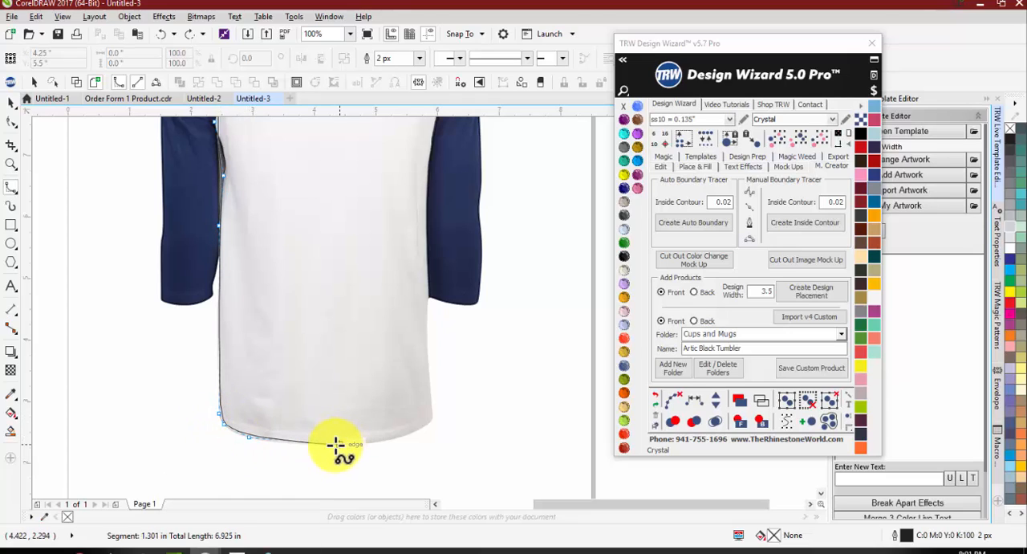
{"action": "left_click", "coordinate": [316, 443]}
{"action": "left_click", "coordinate": [392, 438]}
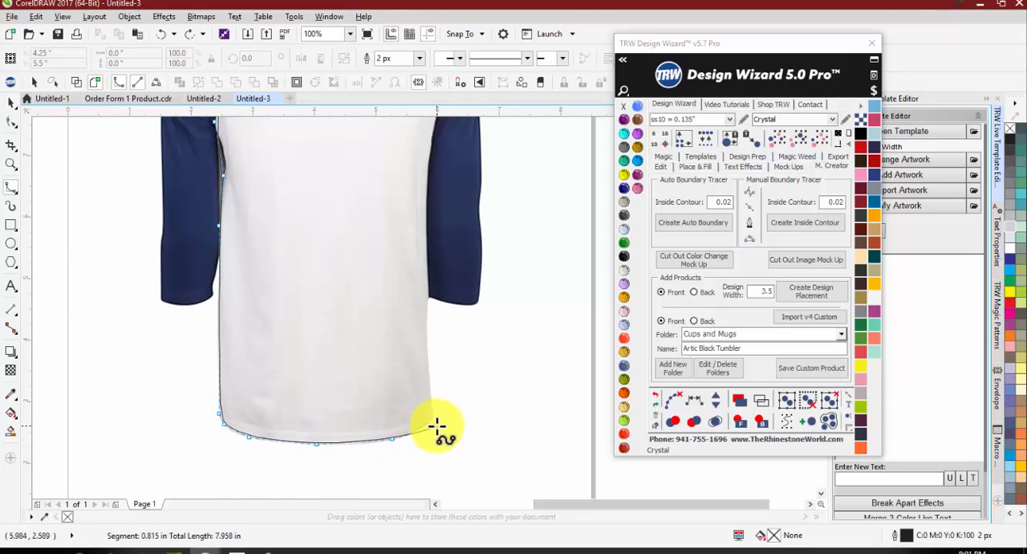
{"action": "left_click", "coordinate": [433, 417]}
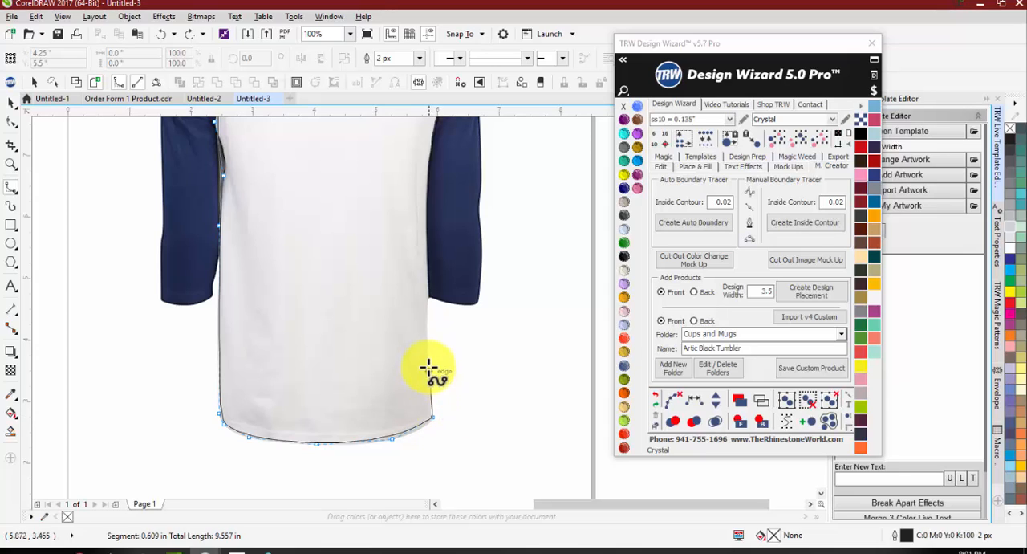
Step: Continue the B-Spline up the right side of the body and along the right raglan seam to the neckline
{"action": "left_click", "coordinate": [427, 337]}
{"action": "left_click", "coordinate": [427, 264]}
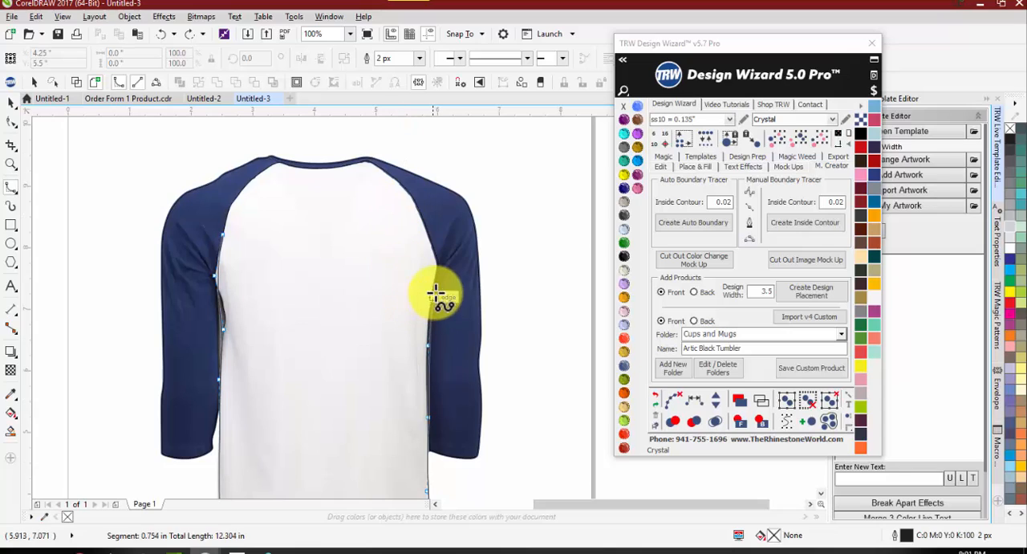
{"action": "left_click", "coordinate": [436, 281]}
{"action": "left_click", "coordinate": [436, 260]}
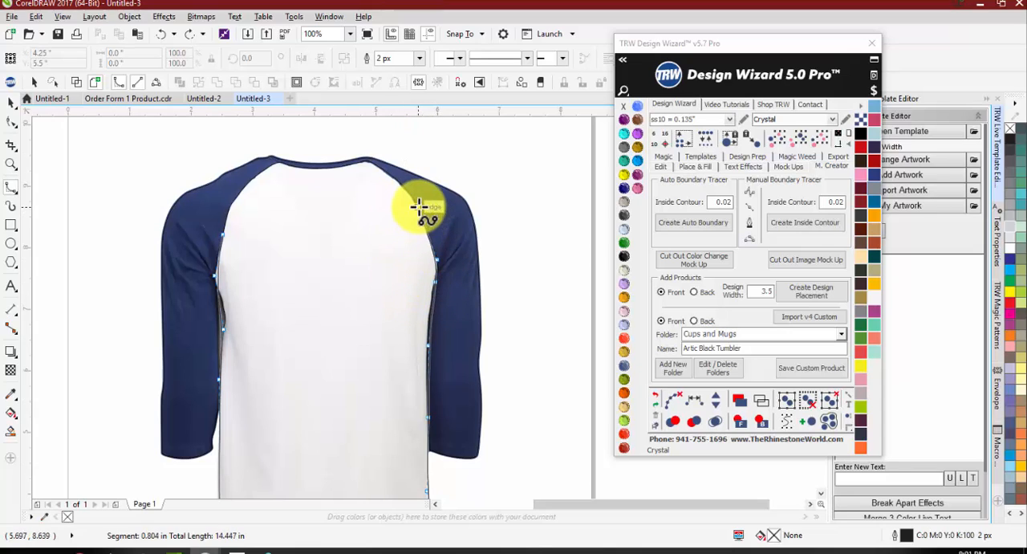
{"action": "left_click", "coordinate": [419, 206]}
{"action": "left_click", "coordinate": [406, 188]}
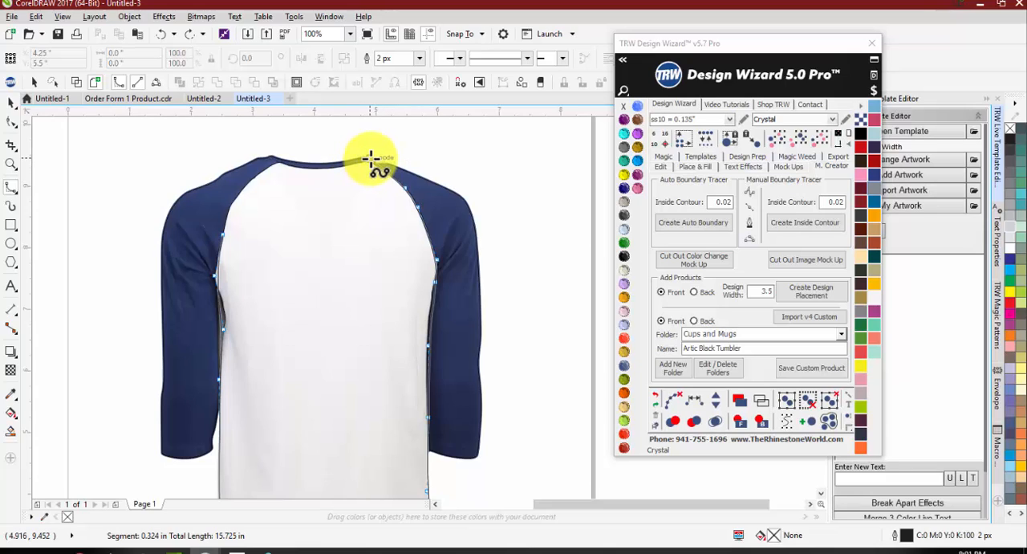
{"action": "left_click", "coordinate": [370, 158]}
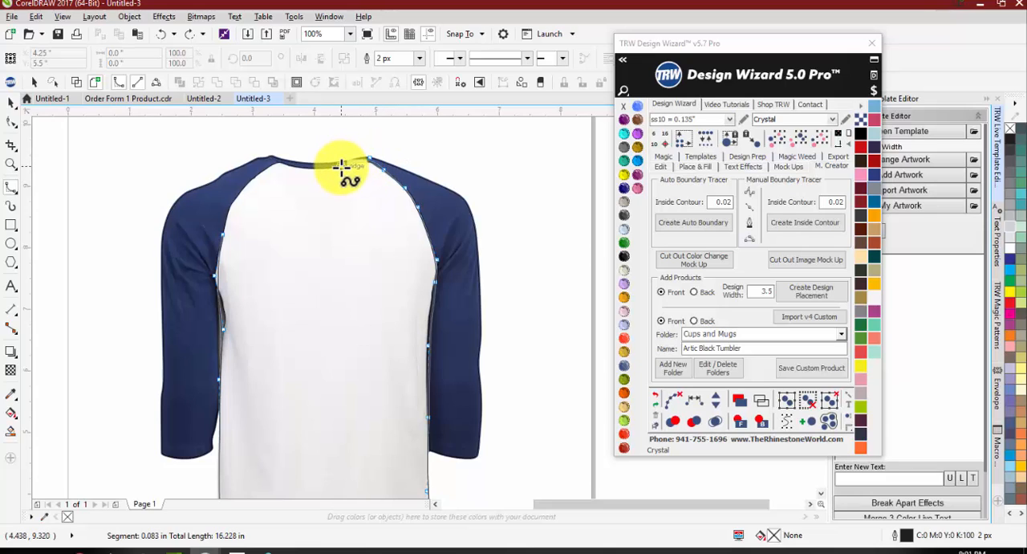
Step: Complete the B-Spline body outline along the neckline and left raglan seam, closing it at about 3.54 by 7.07 inches
{"action": "left_click", "coordinate": [274, 167]}
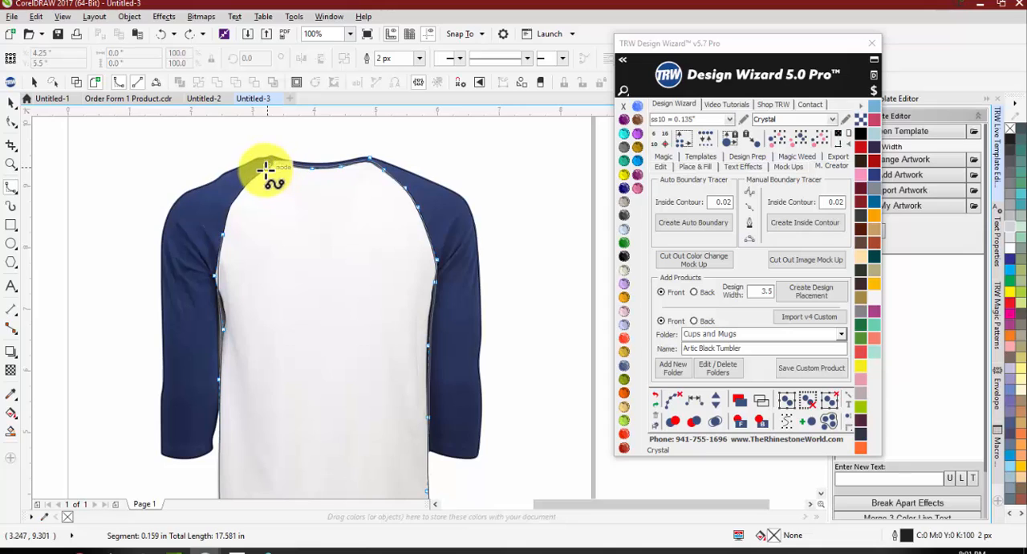
{"action": "left_click", "coordinate": [260, 173]}
{"action": "left_click", "coordinate": [240, 191]}
{"action": "left_click", "coordinate": [228, 207]}
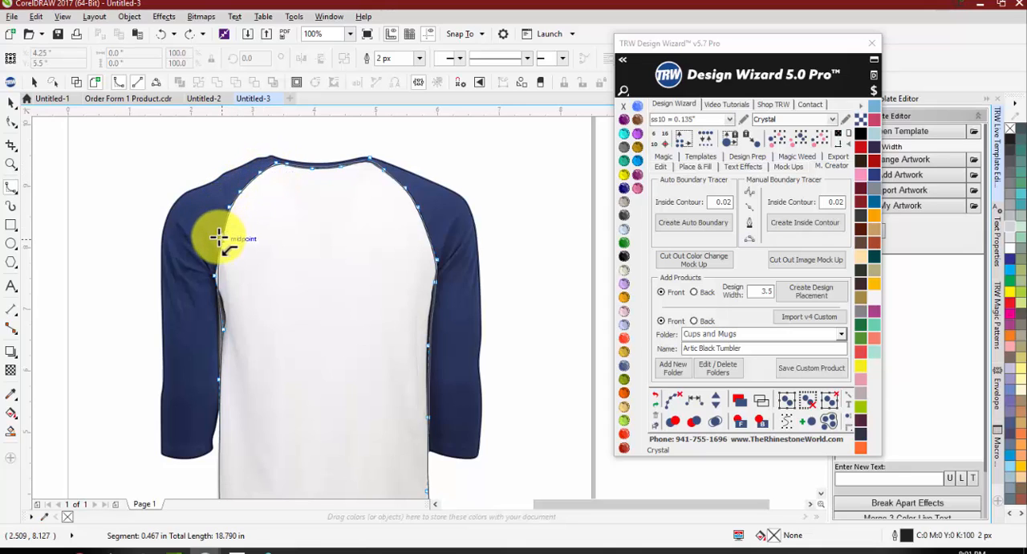
{"action": "left_click", "coordinate": [218, 238]}
Step: Check the closed body outline by moving it off the shirt, and undo the move
{"action": "scroll", "coordinate": [272, 224], "scroll_direction": "down", "scroll_amount": 2}
{"action": "key", "text": "space"}
{"action": "left_click_drag", "start_coordinate": [283, 270], "coordinate": [375, 255]}
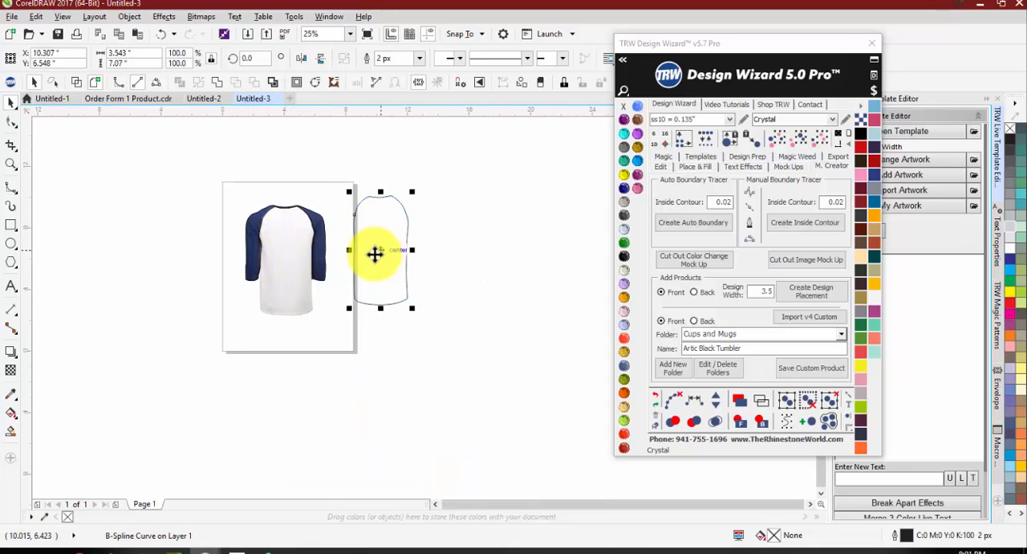
{"action": "key", "text": "ctrl+z"}
{"action": "left_click", "coordinate": [406, 278]}
{"action": "scroll", "coordinate": [267, 231], "scroll_direction": "up", "scroll_amount": 2}
{"action": "scroll", "coordinate": [254, 217], "scroll_direction": "down", "scroll_amount": 1}
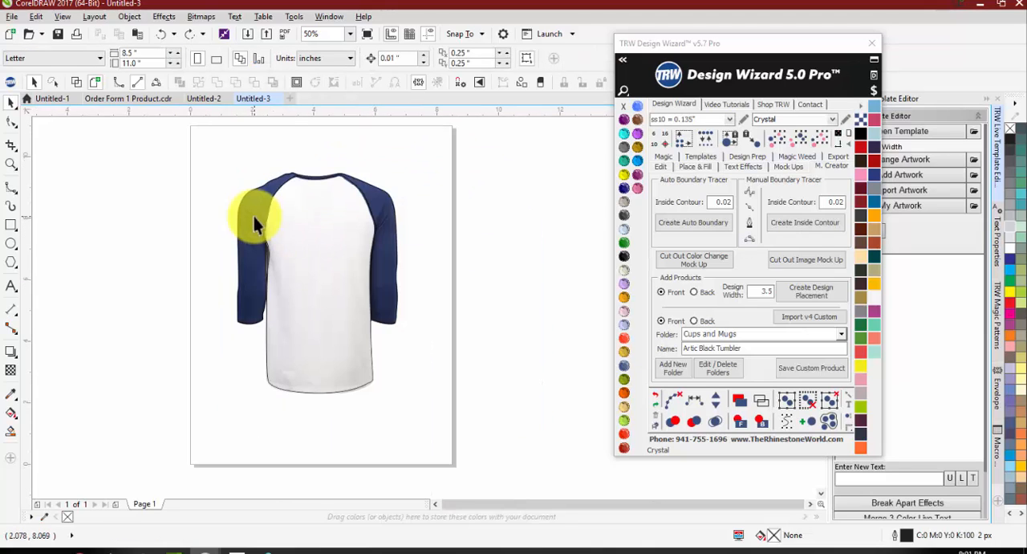
Step: Check the sleeve outline and the body outline as separate shapes by moving each one, undoing every move
{"action": "left_click_drag", "start_coordinate": [255, 217], "coordinate": [254, 140]}
{"action": "key", "text": "ctrl+z"}
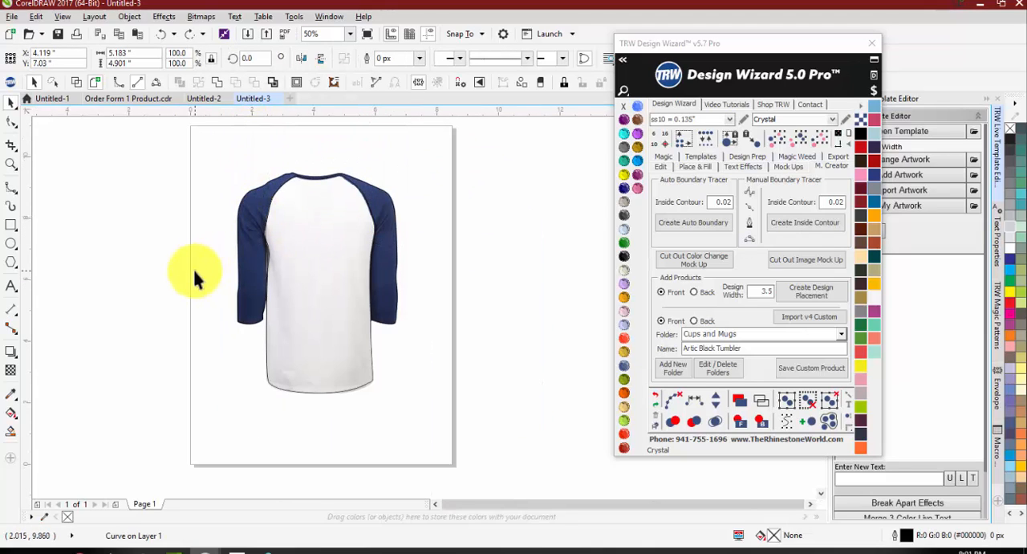
{"action": "left_click", "coordinate": [194, 277]}
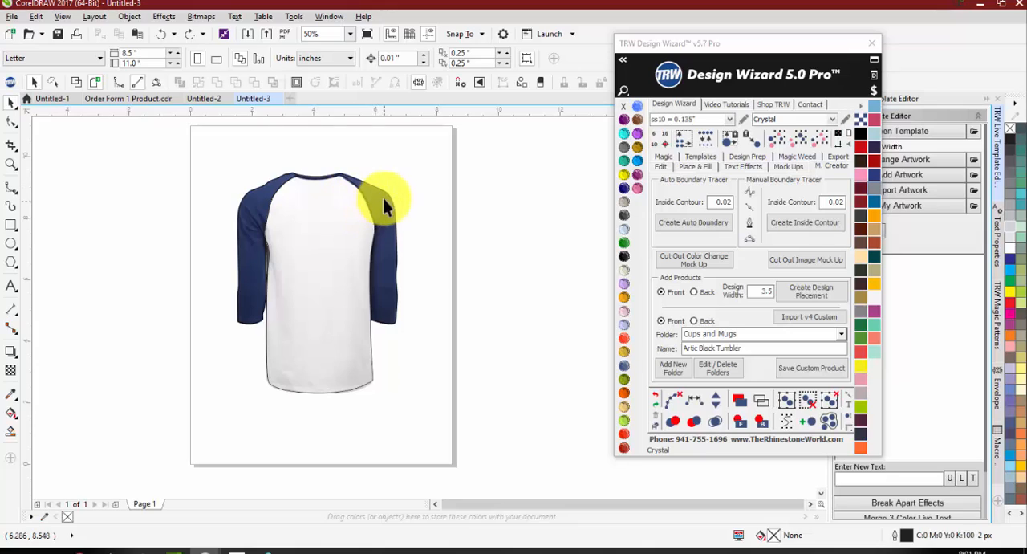
{"action": "left_click_drag", "start_coordinate": [384, 200], "coordinate": [367, 136]}
{"action": "key", "text": "ctrl+z"}
{"action": "left_click_drag", "start_coordinate": [314, 353], "coordinate": [274, 421]}
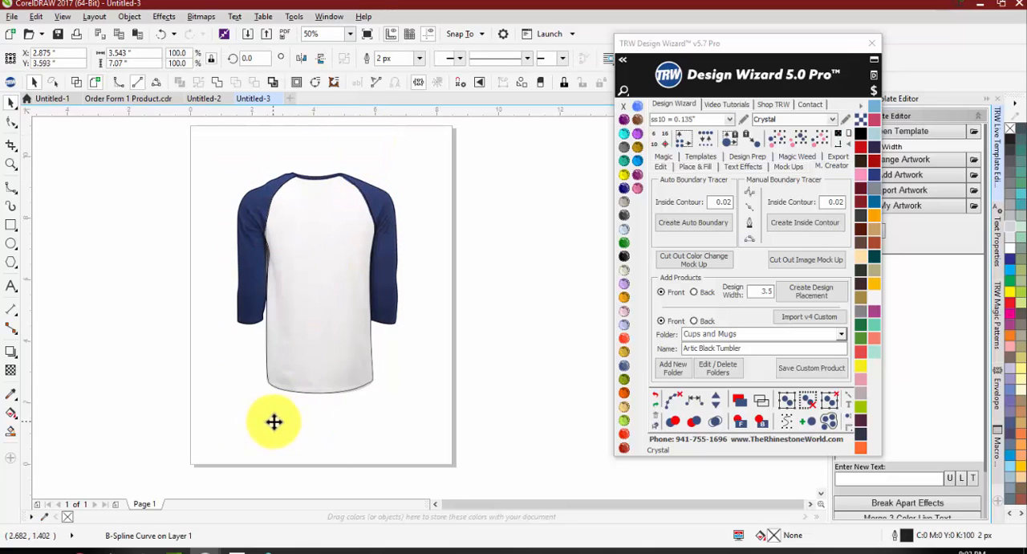
{"action": "key", "text": "ctrl+z"}
Step: Fill the body outline with Silver and send it behind the shirt image
{"action": "left_click", "coordinate": [875, 189]}
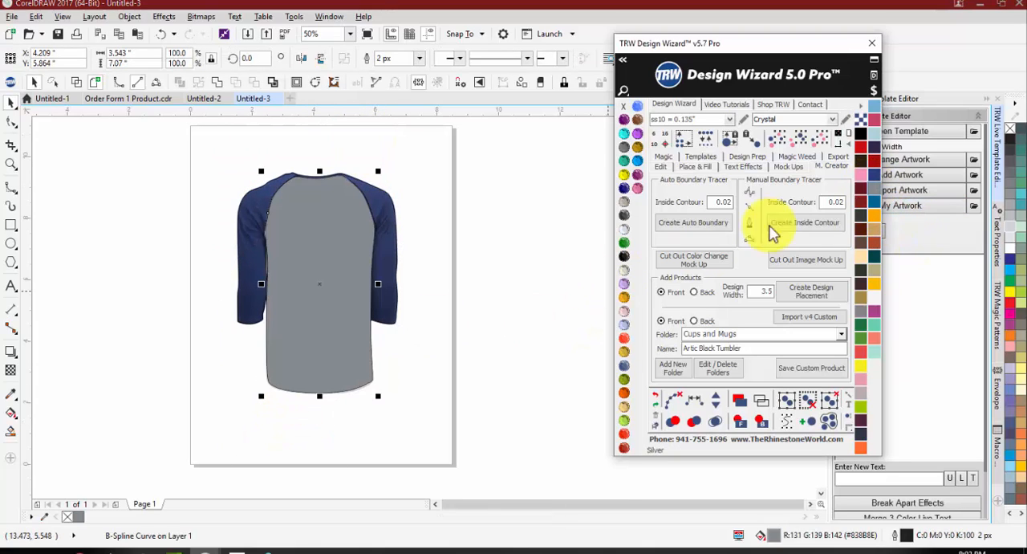
{"action": "left_click_drag", "start_coordinate": [367, 298], "coordinate": [270, 322]}
{"action": "key", "text": "ctrl+z"}
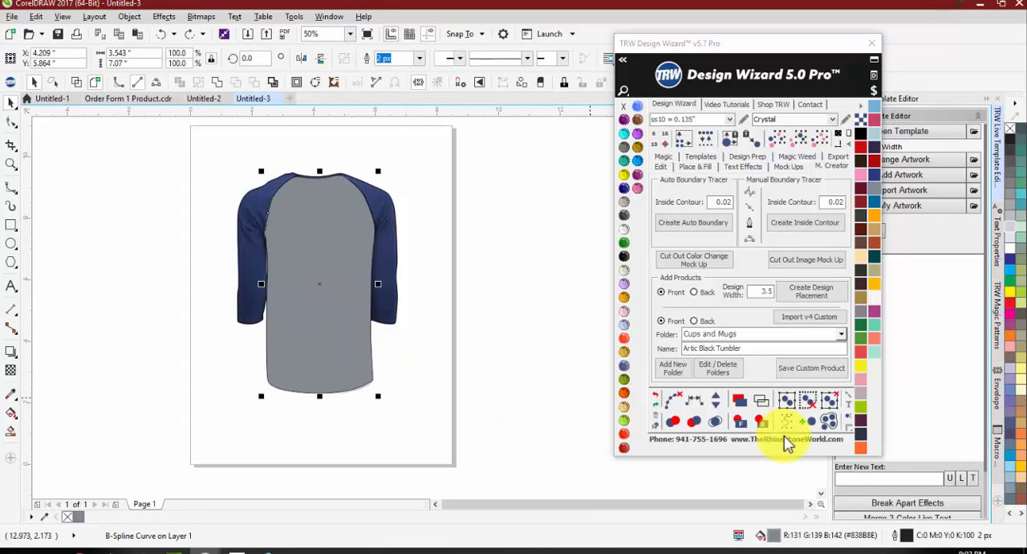
{"action": "left_click", "coordinate": [761, 423]}
{"action": "left_click", "coordinate": [495, 376]}
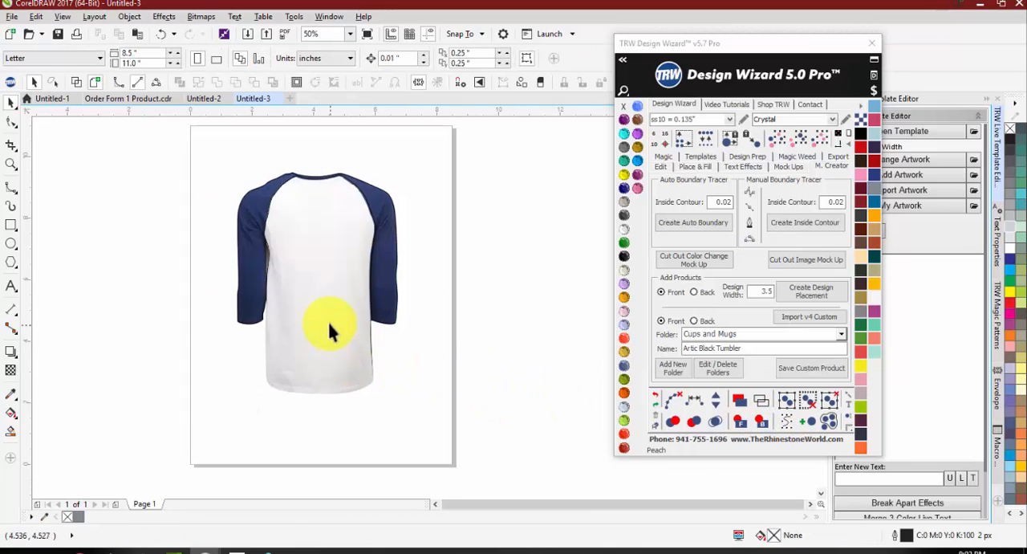
Step: Check the stacking of the shirt image and the shapes by moving the image and the sleeve outline aside, undoing each move
{"action": "left_click_drag", "start_coordinate": [329, 328], "coordinate": [127, 348]}
{"action": "key", "text": "ctrl+z"}
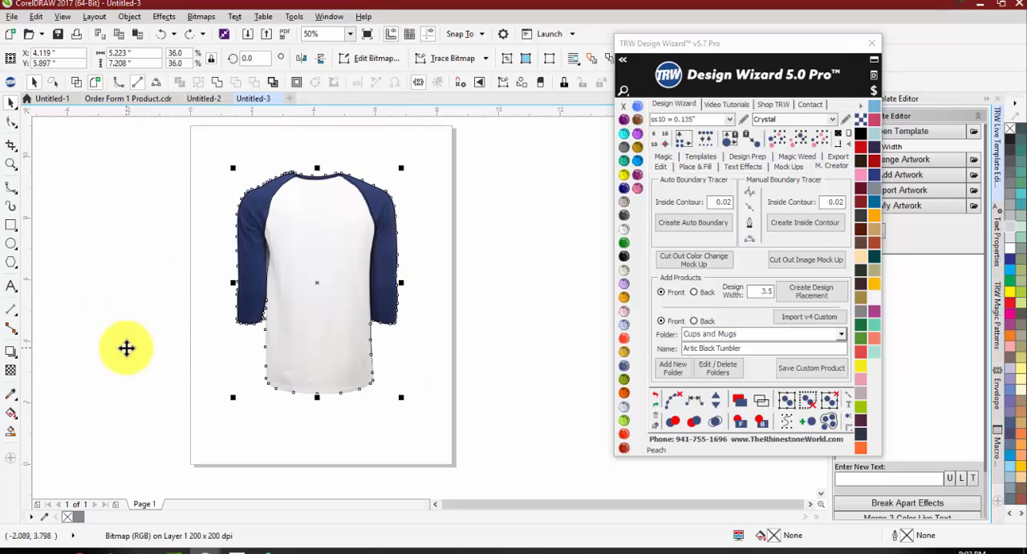
{"action": "left_click", "coordinate": [254, 207], "text": "shift"}
{"action": "left_click_drag", "start_coordinate": [260, 199], "coordinate": [64, 183]}
{"action": "key", "text": "ctrl+z"}
{"action": "left_click", "coordinate": [250, 380]}
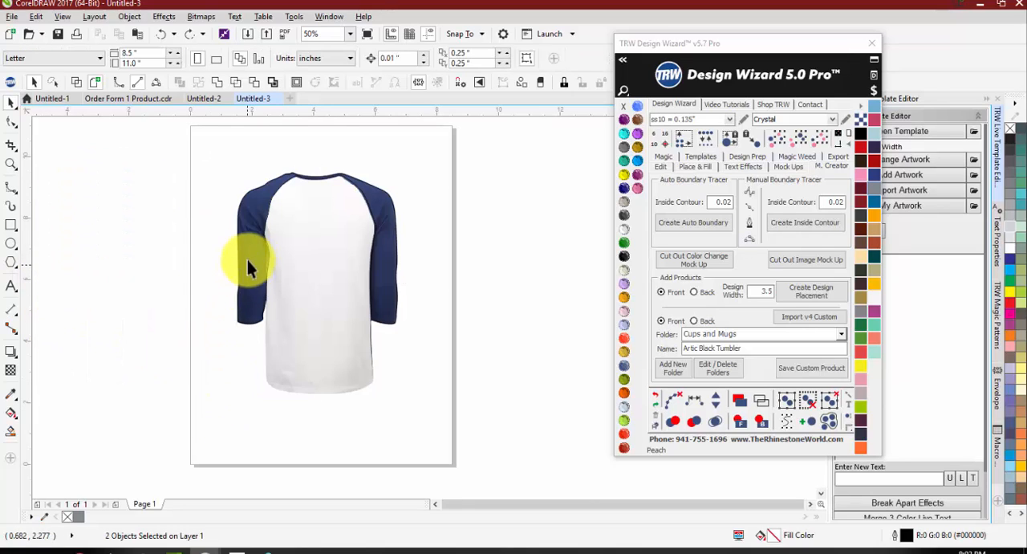
Step: Fill the sleeve outline with TRW Fuchsia
{"action": "left_click_drag", "start_coordinate": [247, 255], "coordinate": [148, 249]}
{"action": "key", "text": "ctrl+z"}
{"action": "left_click", "coordinate": [636, 187]}
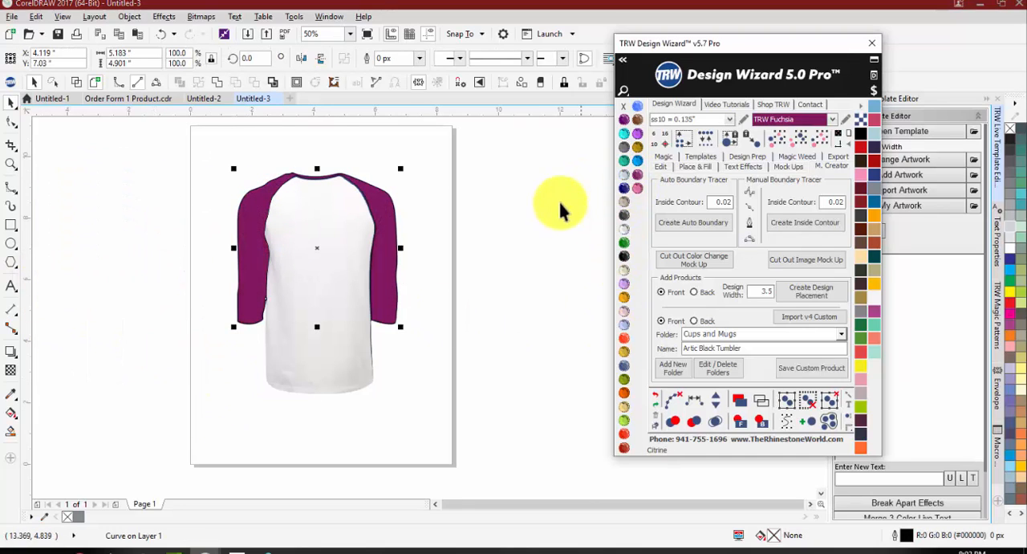
{"action": "left_click", "coordinate": [399, 241]}
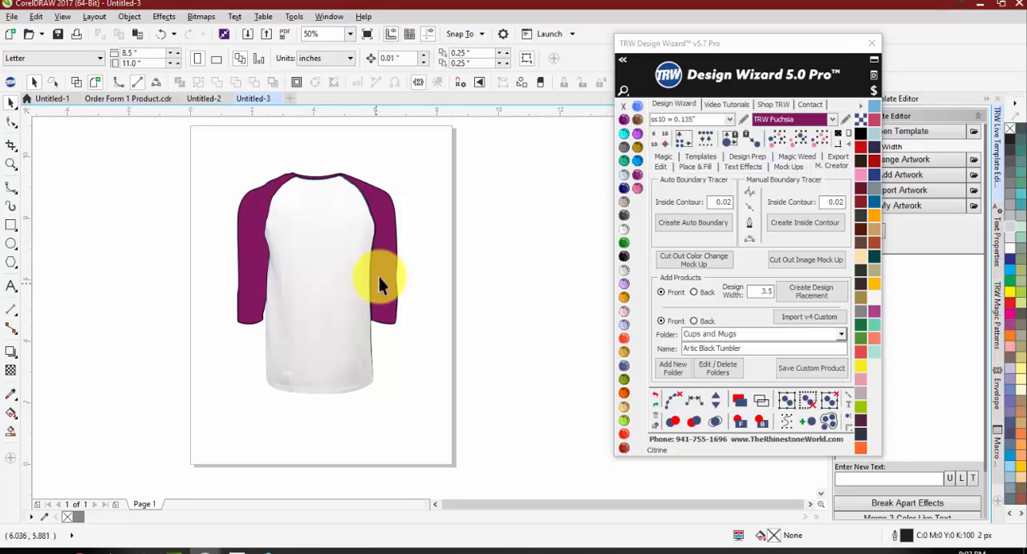
{"action": "left_click", "coordinate": [411, 265]}
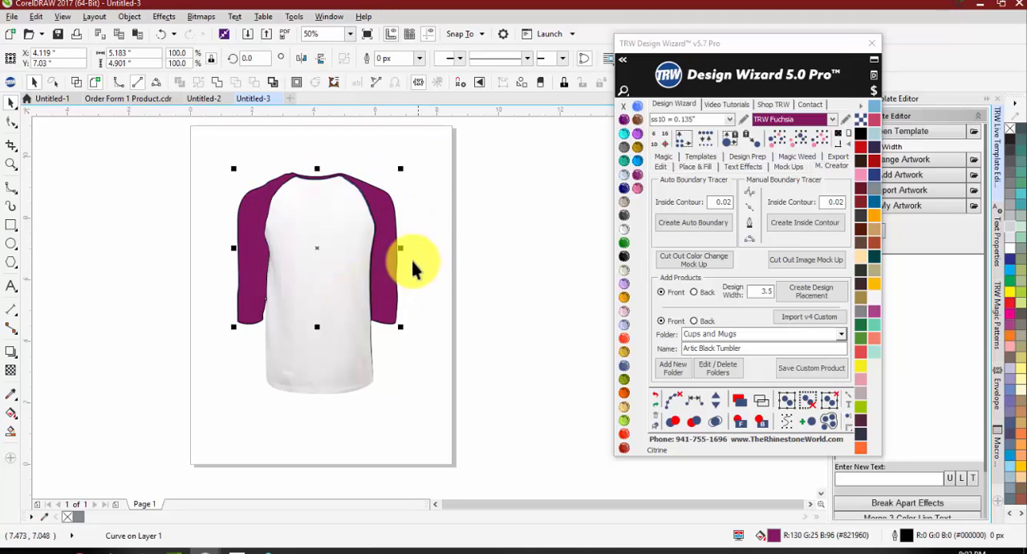
Step: Check the shirt image and body outline beneath the fuchsia sleeves by moving them aside, and undo the move
{"action": "left_click", "coordinate": [351, 290]}
{"action": "left_click_drag", "start_coordinate": [356, 274], "coordinate": [192, 270]}
{"action": "key", "text": "ctrl+z"}
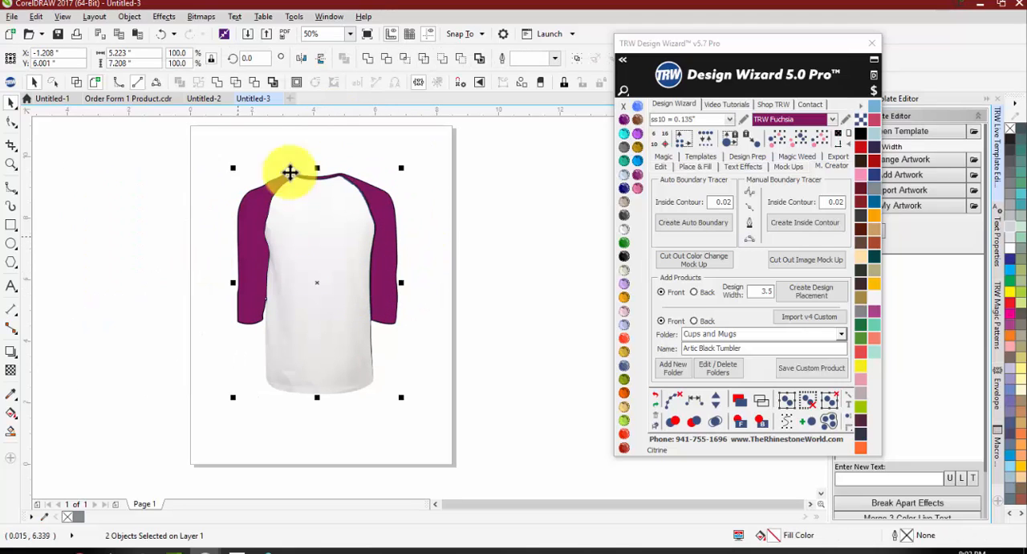
{"action": "left_click", "coordinate": [404, 65]}
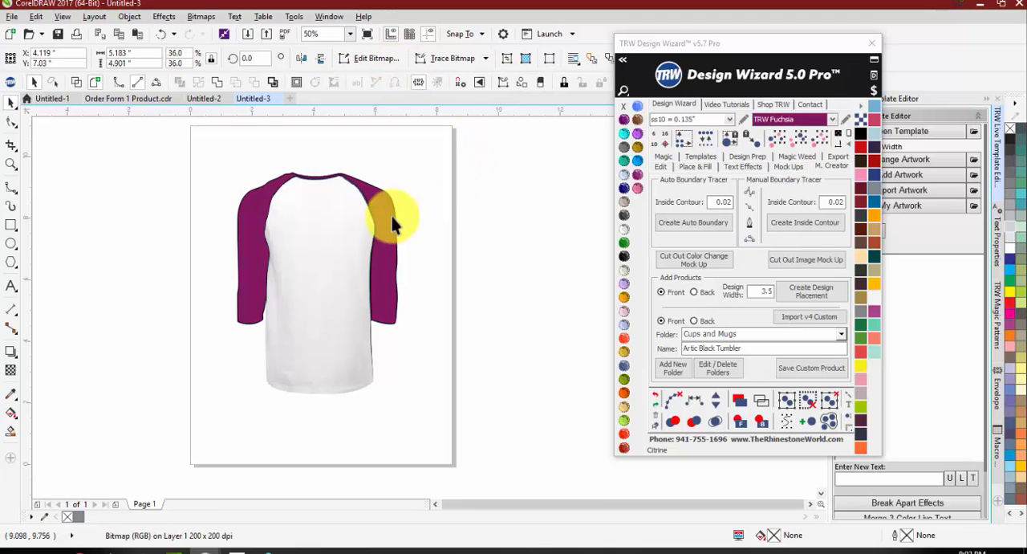
Step: Move the fuchsia sleeve shape off the page, and check the loose navy sleeve image by moving it aside and undoing the move
{"action": "left_click_drag", "start_coordinate": [395, 223], "coordinate": [148, 231]}
{"action": "left_click_drag", "start_coordinate": [251, 218], "coordinate": [457, 226]}
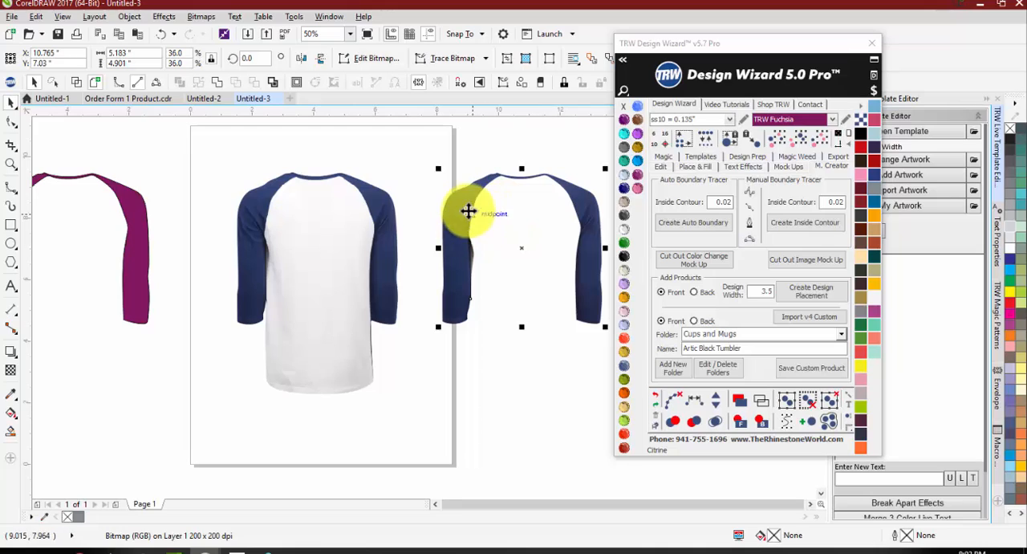
{"action": "key", "text": "ctrl+z"}
{"action": "left_click", "coordinate": [461, 268]}
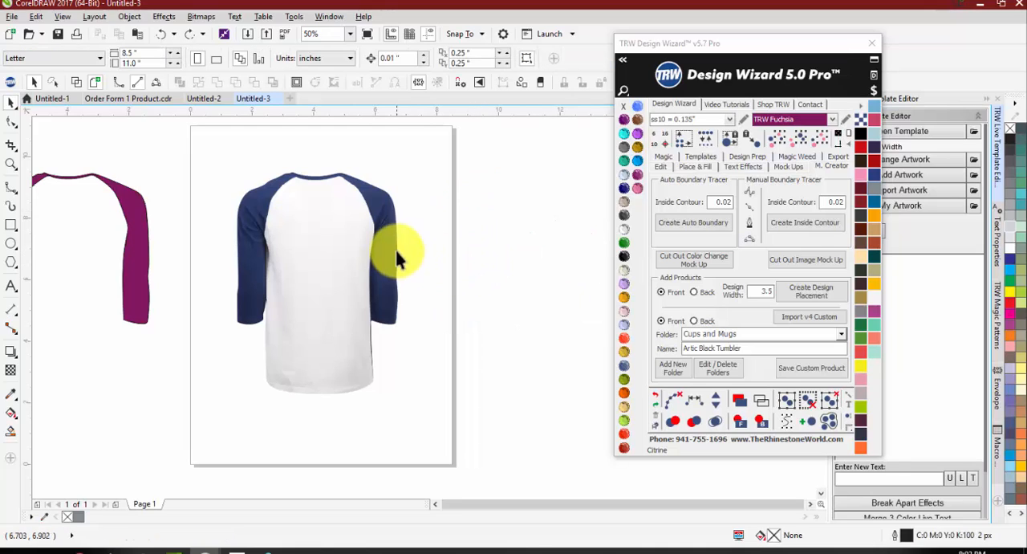
Step: Delete the loose navy sleeve image lying over the shirt
{"action": "left_click_drag", "start_coordinate": [383, 241], "coordinate": [376, 183]}
{"action": "key", "text": "ctrl+z"}
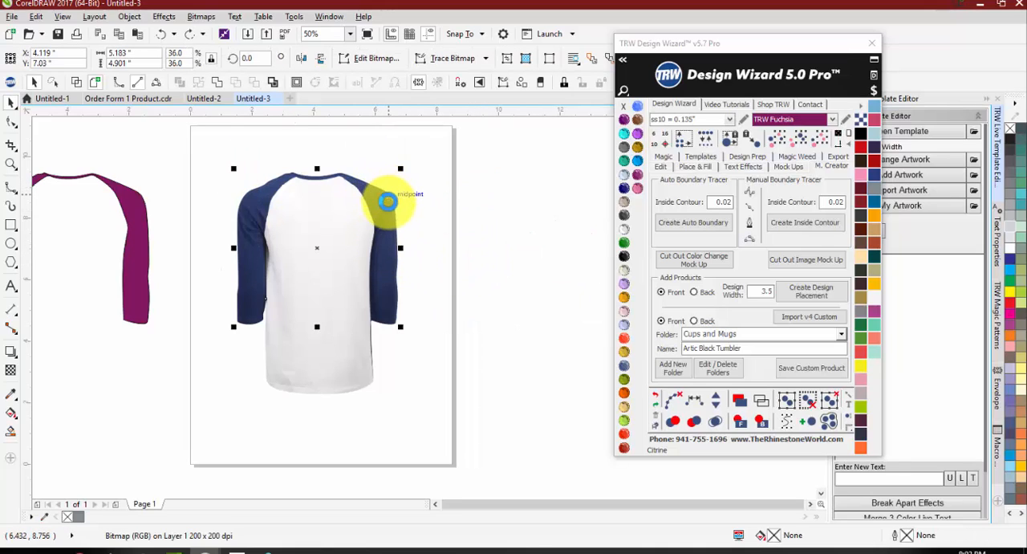
{"action": "left_click_drag", "start_coordinate": [389, 227], "coordinate": [494, 195]}
{"action": "key", "text": "Delete"}
{"action": "key", "text": "ctrl+z"}
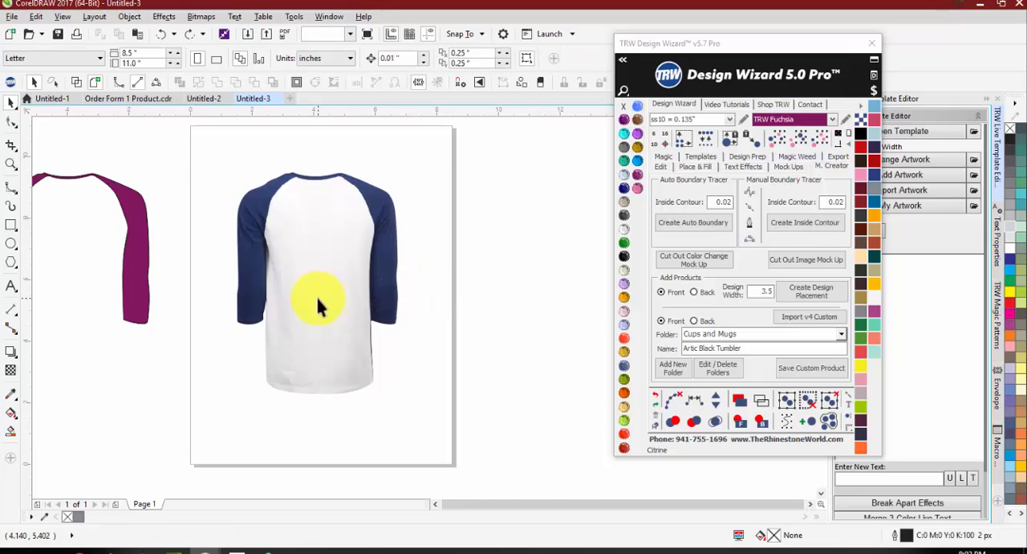
Step: Send the shirt image behind the Silver body shape, and check the shape by moving it and undoing the move
{"action": "left_click", "coordinate": [319, 297]}
{"action": "left_click", "coordinate": [762, 423]}
{"action": "left_click", "coordinate": [484, 375]}
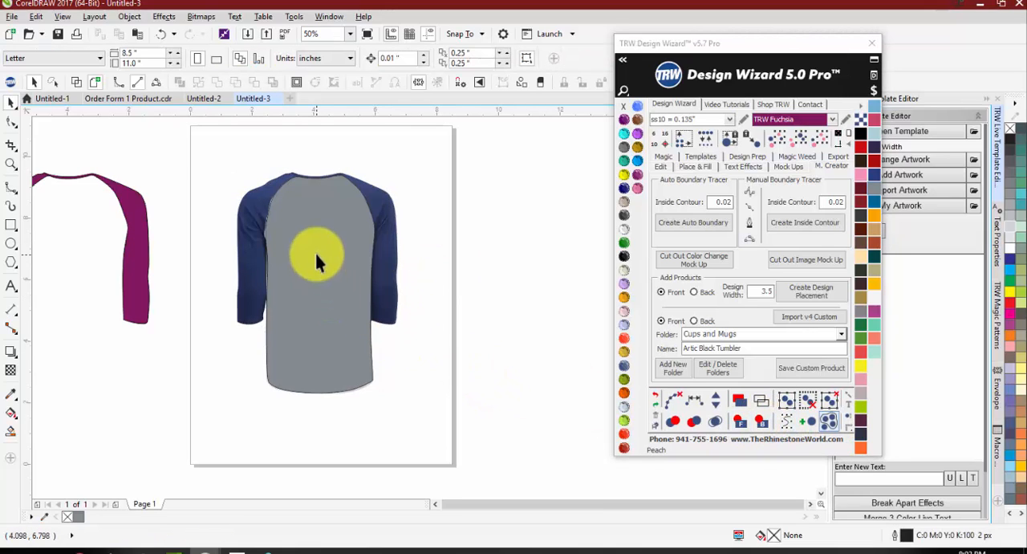
{"action": "left_click_drag", "start_coordinate": [315, 250], "coordinate": [232, 253]}
{"action": "key", "text": "ctrl+z"}
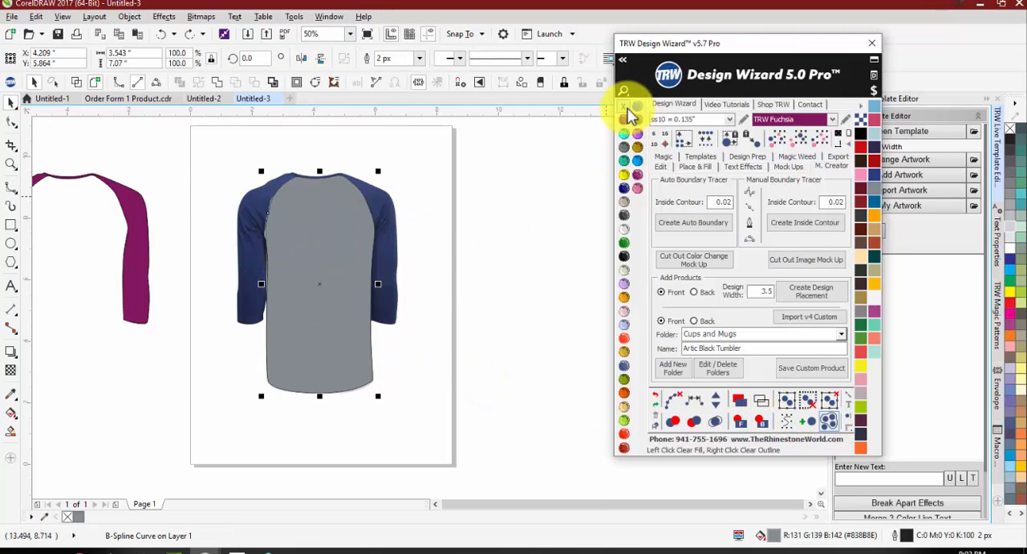
Step: Clear the fill of the body outline, and check the full shirt image by moving it aside and undoing the move
{"action": "left_click", "coordinate": [625, 106]}
{"action": "left_click_drag", "start_coordinate": [393, 231], "coordinate": [521, 212]}
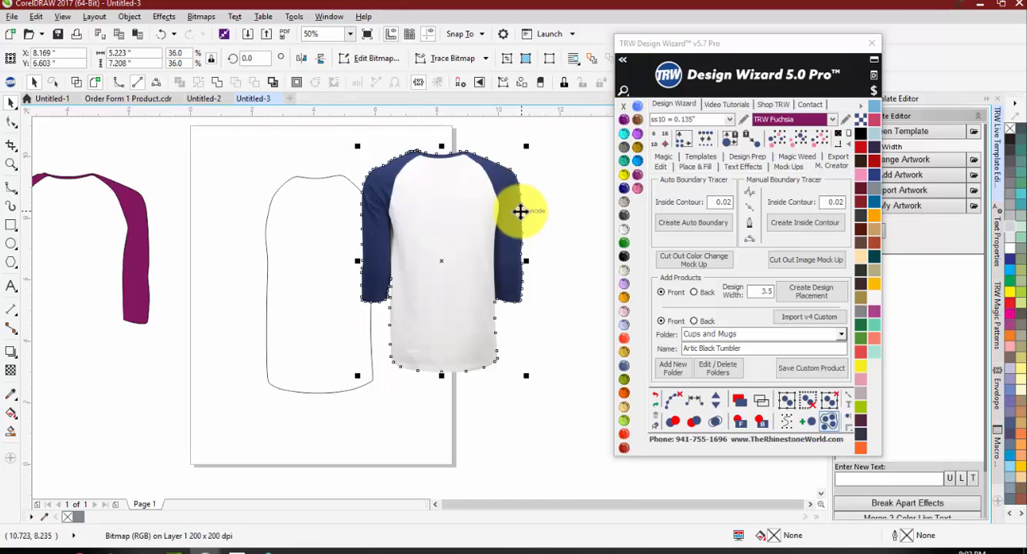
{"action": "key", "text": "ctrl+z"}
Step: Create a cut-out color change mockup from the shirt image and the body outline
{"action": "left_click", "coordinate": [437, 140]}
{"action": "left_click_drag", "start_coordinate": [200, 403], "coordinate": [200, 406]}
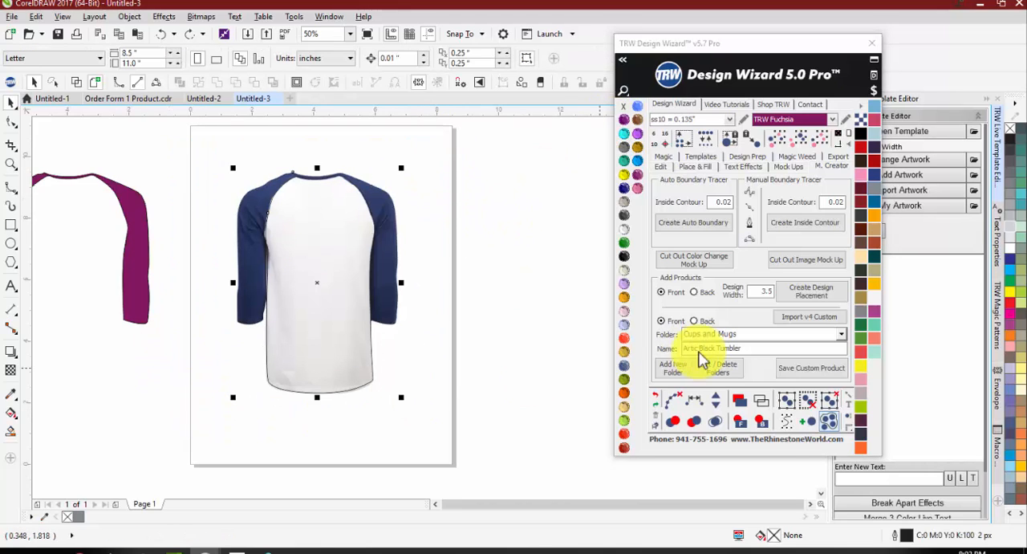
{"action": "left_click", "coordinate": [694, 260]}
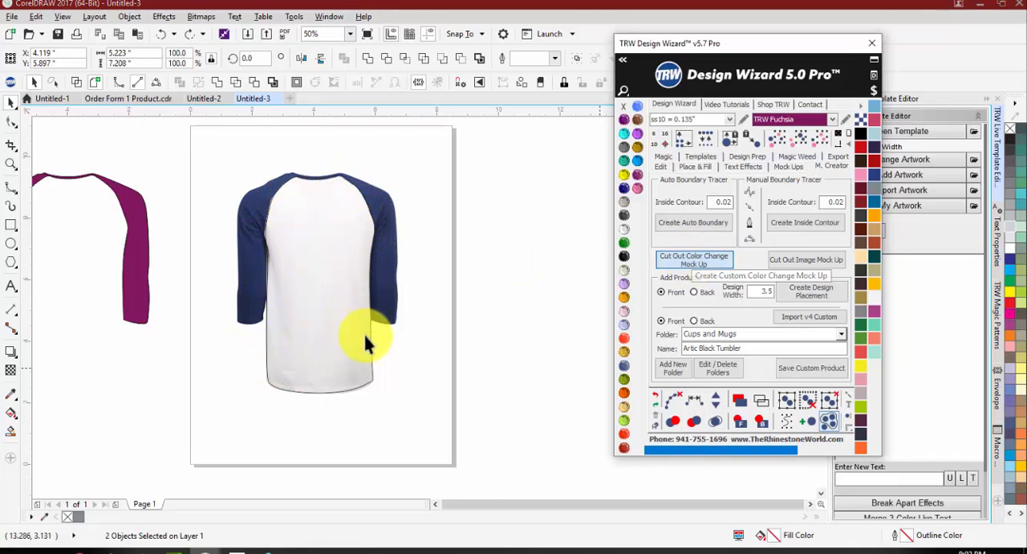
{"action": "left_click", "coordinate": [452, 346]}
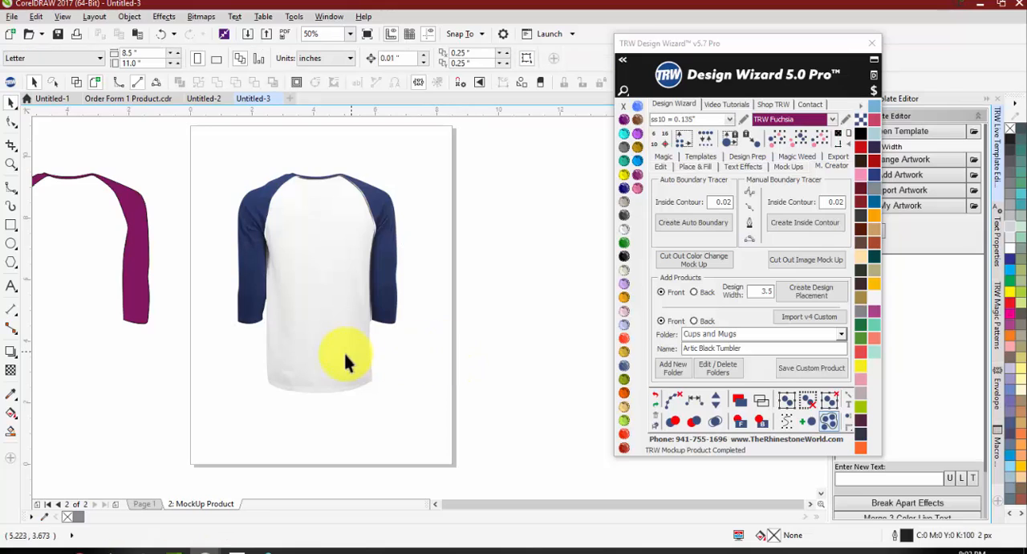
Step: Try several fill colors on the mockup's shirt body, including Copper and Amethyst, and set it back to Crystal
{"action": "left_click", "coordinate": [344, 351]}
{"action": "left_click", "coordinate": [627, 203]}
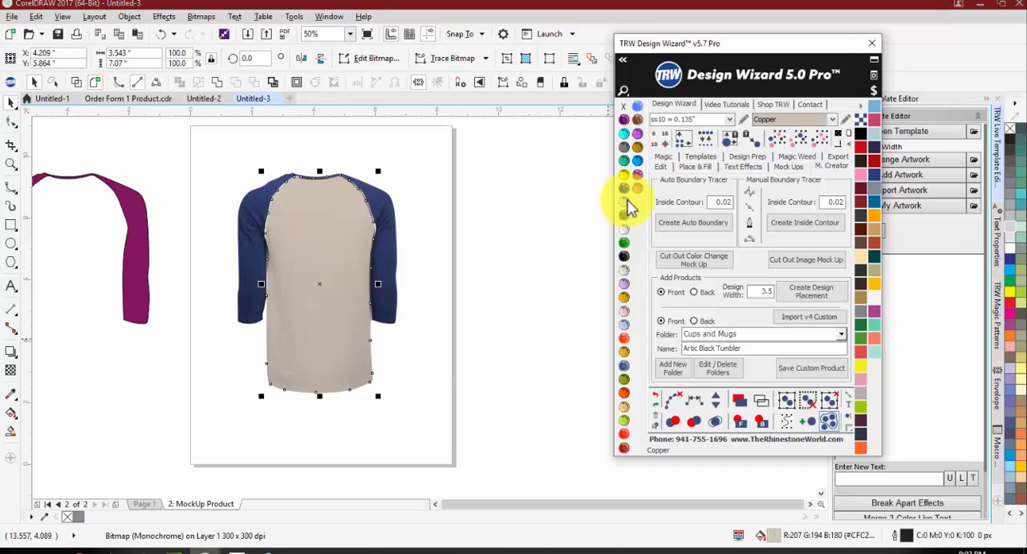
{"action": "left_click", "coordinate": [627, 148]}
{"action": "left_click", "coordinate": [626, 134]}
{"action": "left_click", "coordinate": [625, 120]}
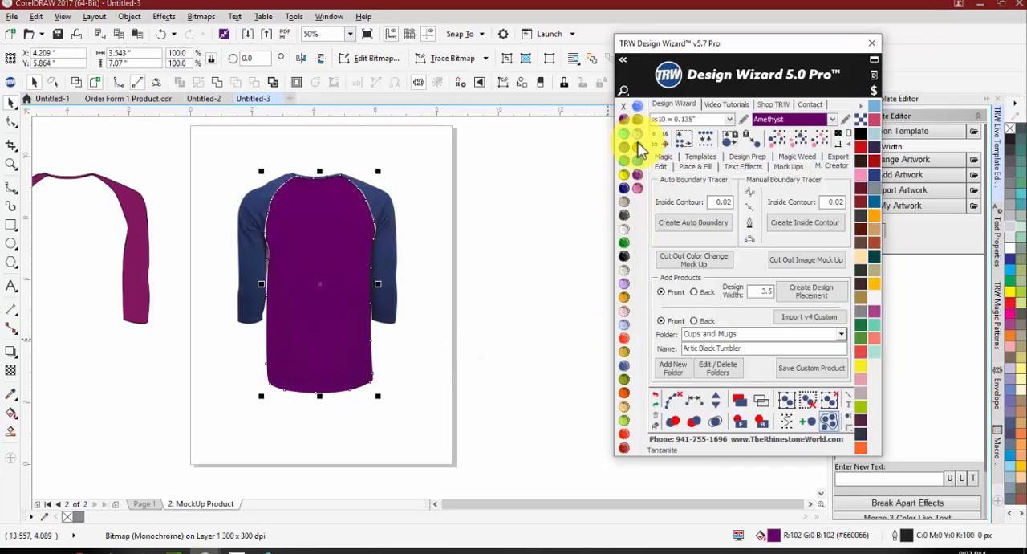
{"action": "left_click", "coordinate": [638, 135]}
{"action": "left_click", "coordinate": [625, 229]}
Step: Inspect the seams between body and sleeves up close, try Orange on the shirt body, and return it to Crystal
{"action": "left_click", "coordinate": [410, 245]}
{"action": "scroll", "coordinate": [393, 252], "scroll_direction": "up", "scroll_amount": 2}
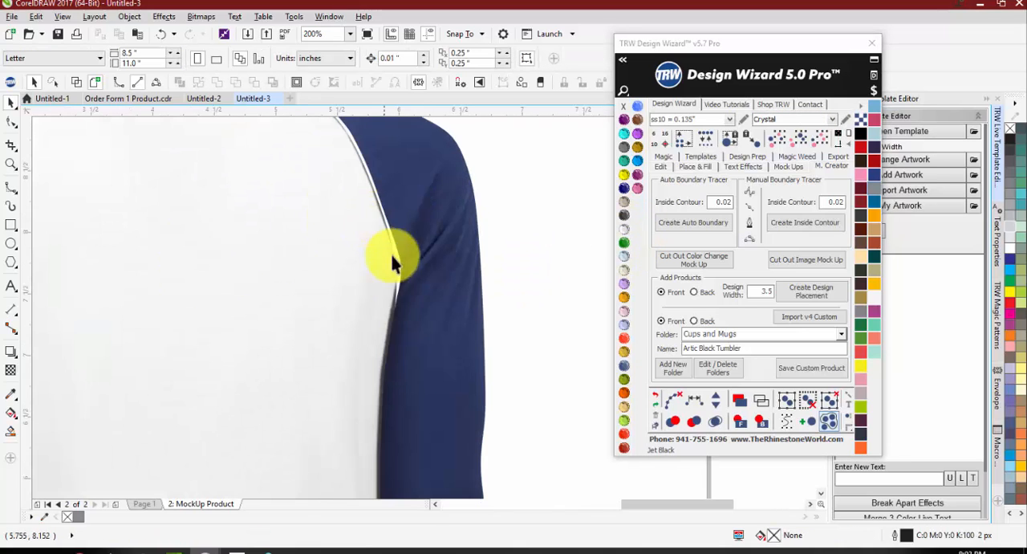
{"action": "scroll", "coordinate": [405, 293], "scroll_direction": "down", "scroll_amount": 1}
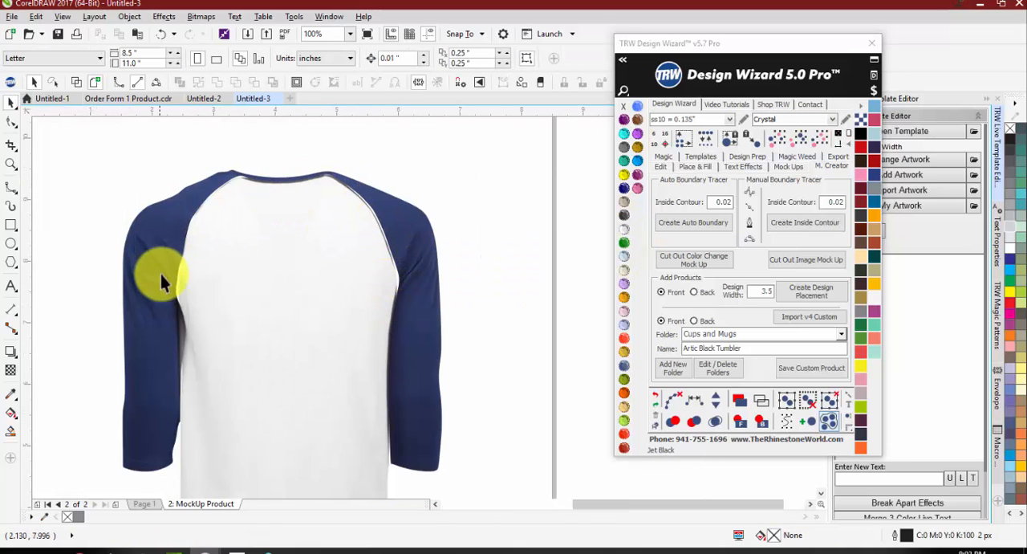
{"action": "scroll", "coordinate": [232, 178], "scroll_direction": "up", "scroll_amount": 1}
{"action": "scroll", "coordinate": [232, 178], "scroll_direction": "down", "scroll_amount": 2}
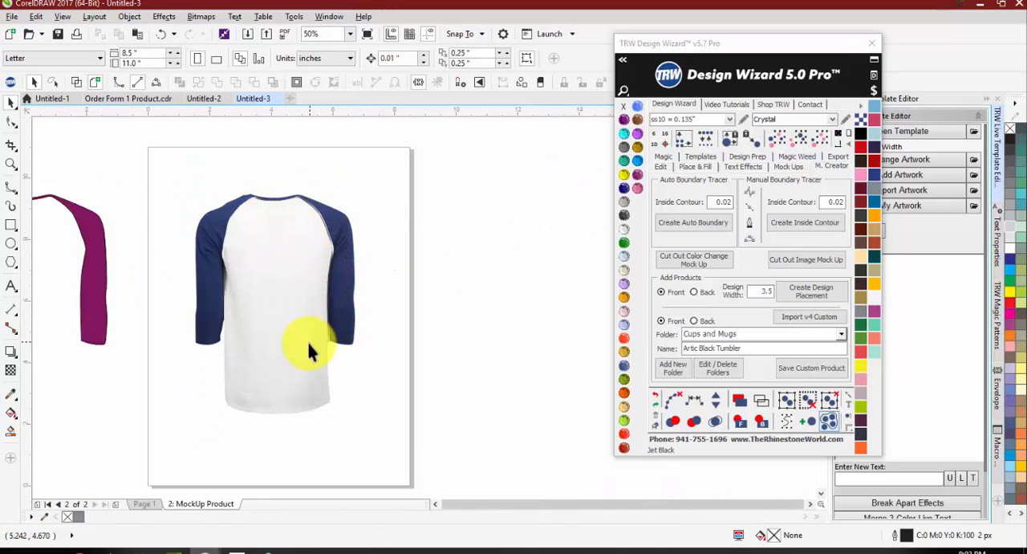
{"action": "left_click", "coordinate": [303, 342]}
{"action": "left_click", "coordinate": [627, 448]}
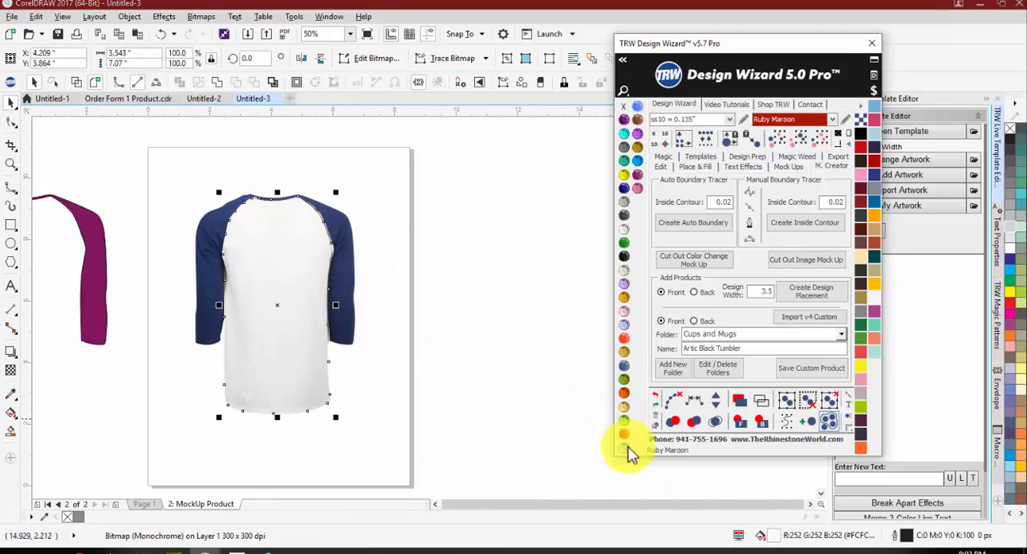
{"action": "left_click", "coordinate": [627, 429]}
{"action": "left_click", "coordinate": [626, 393]}
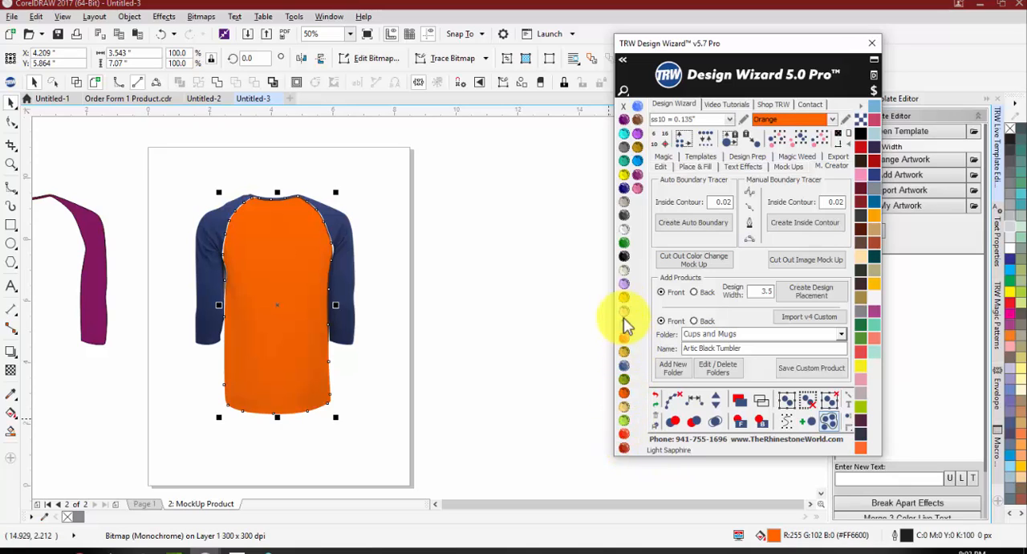
{"action": "left_click", "coordinate": [625, 230]}
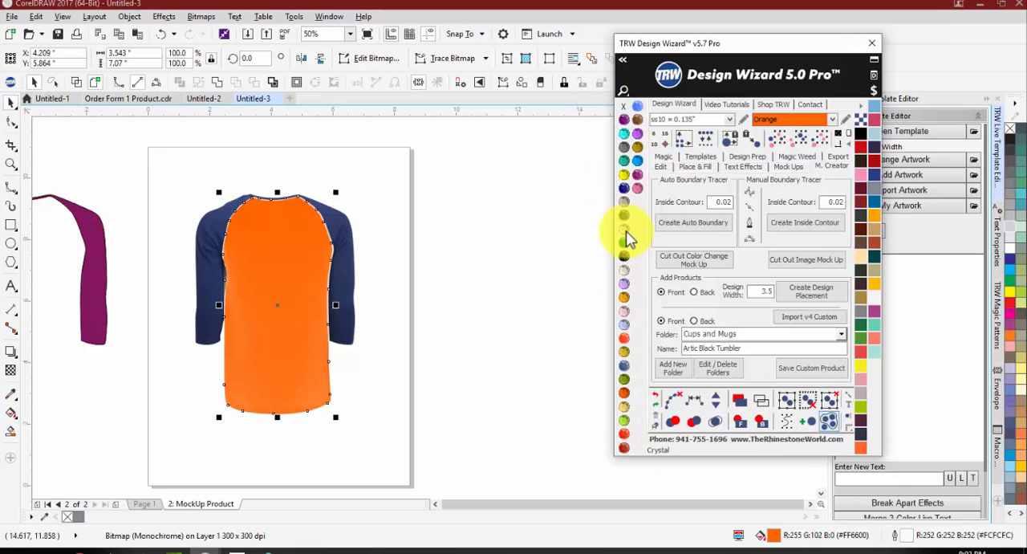
Step: Give the mockup's shirt body a Crystal outline and a Jet Black fill
{"action": "left_click", "coordinate": [573, 271]}
{"action": "scroll", "coordinate": [305, 280], "scroll_direction": "up", "scroll_amount": 2}
{"action": "scroll", "coordinate": [327, 295], "scroll_direction": "down", "scroll_amount": 1}
{"action": "scroll", "coordinate": [264, 166], "scroll_direction": "up", "scroll_amount": 1}
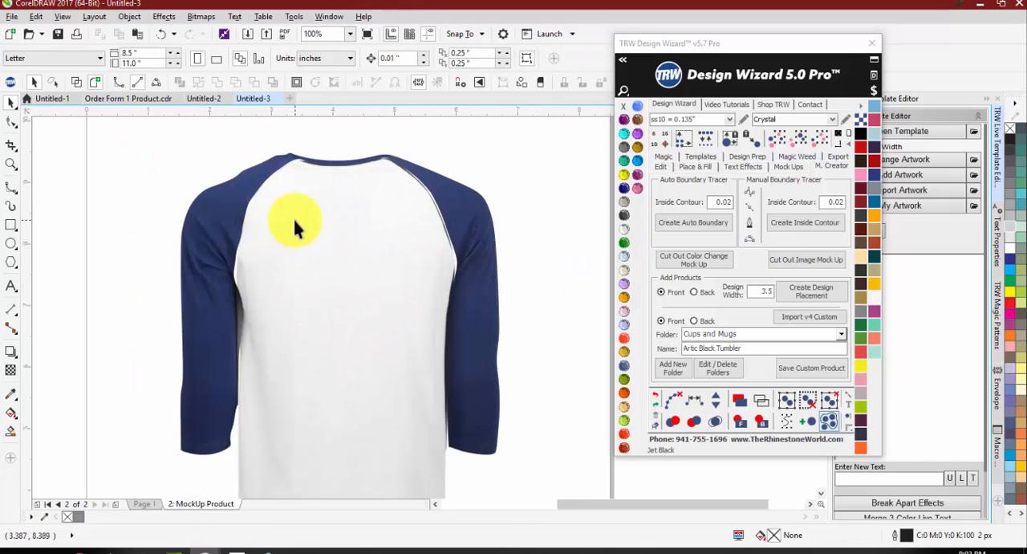
{"action": "left_click", "coordinate": [294, 223]}
{"action": "left_click", "coordinate": [624, 227]}
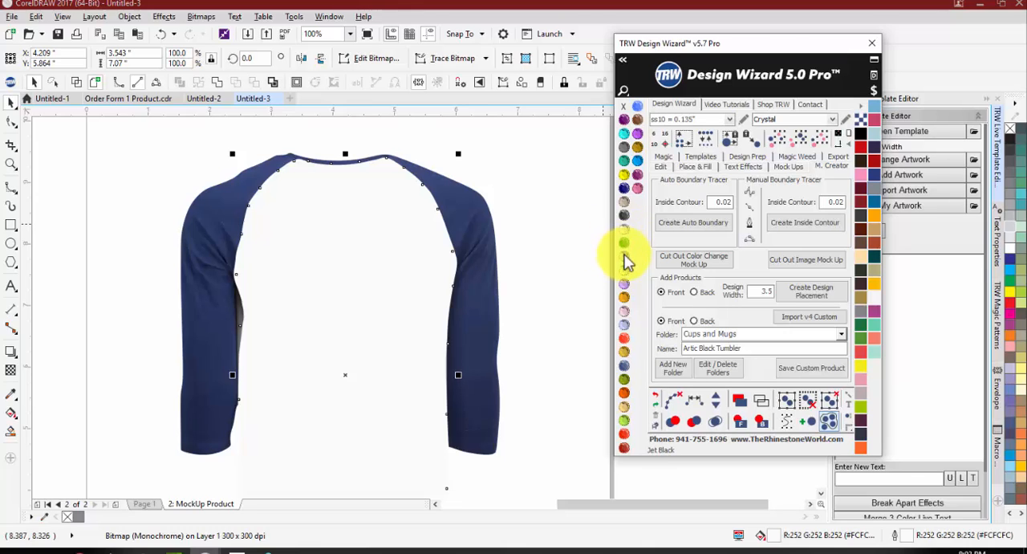
{"action": "left_click", "coordinate": [624, 256]}
Step: Widen the Jet Black shirt body to about 3.92 inches and send it behind the sleeve image
{"action": "scroll", "coordinate": [355, 172], "scroll_direction": "down", "scroll_amount": 1}
{"action": "scroll", "coordinate": [352, 225], "scroll_direction": "up", "scroll_amount": 1}
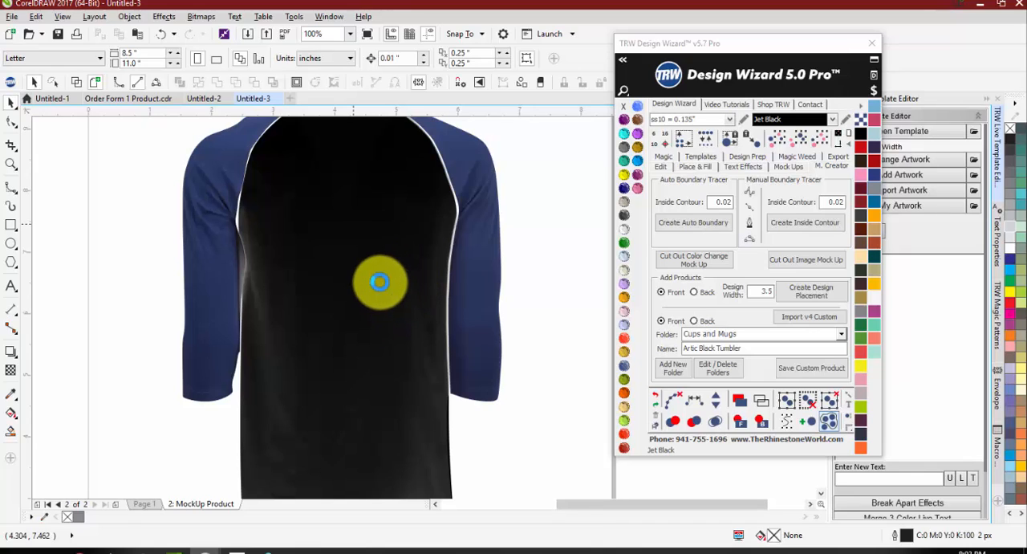
{"action": "left_click", "coordinate": [380, 280]}
{"action": "scroll", "coordinate": [377, 279], "scroll_direction": "down", "scroll_amount": 1}
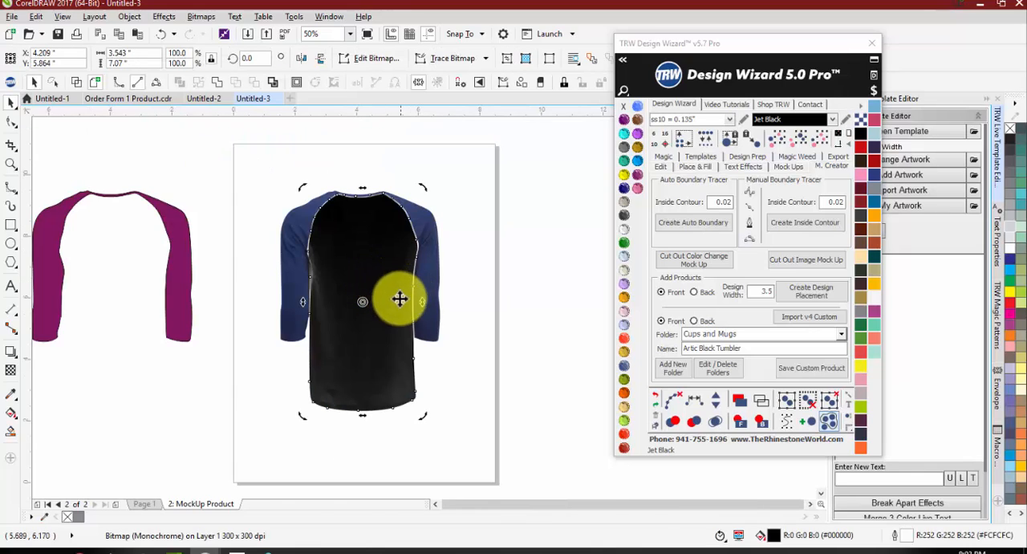
{"action": "left_click", "coordinate": [393, 307]}
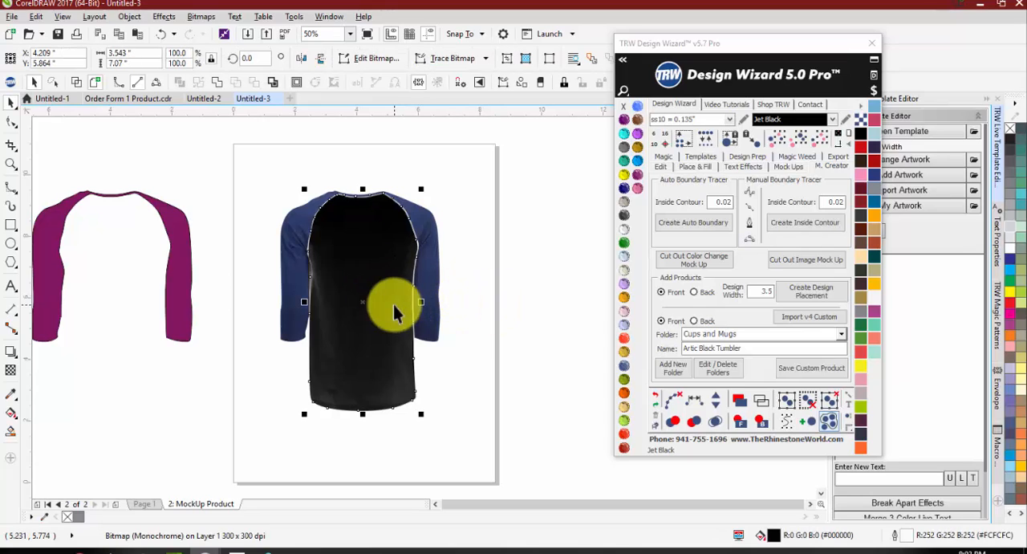
{"action": "left_click_drag", "start_coordinate": [423, 302], "coordinate": [426, 299]}
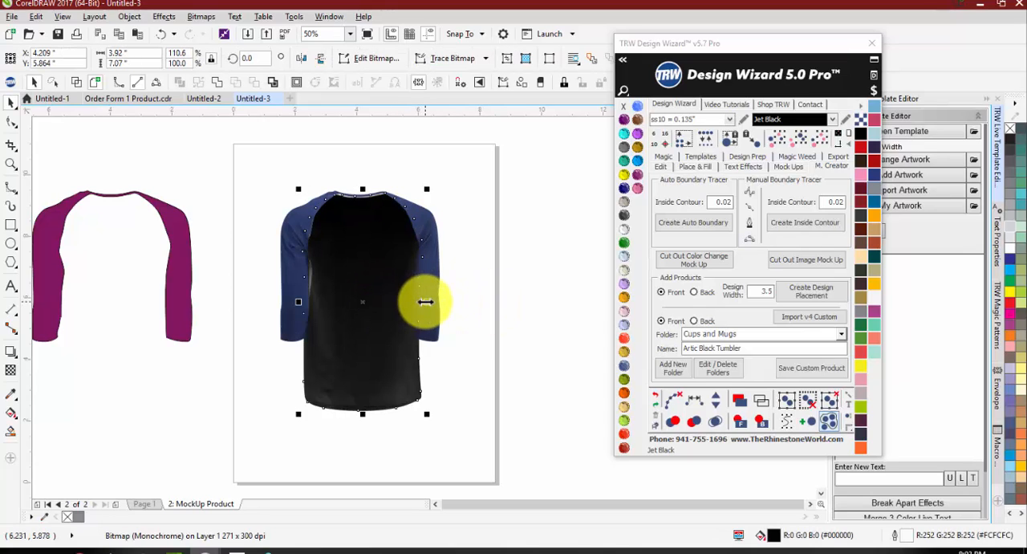
{"action": "left_click", "coordinate": [761, 423]}
{"action": "left_click", "coordinate": [371, 179]}
Step: Shift the navy sleeve image slightly down to Y 6.981 inches to cover the white gap at the neckline
{"action": "scroll", "coordinate": [392, 198], "scroll_direction": "up", "scroll_amount": 1}
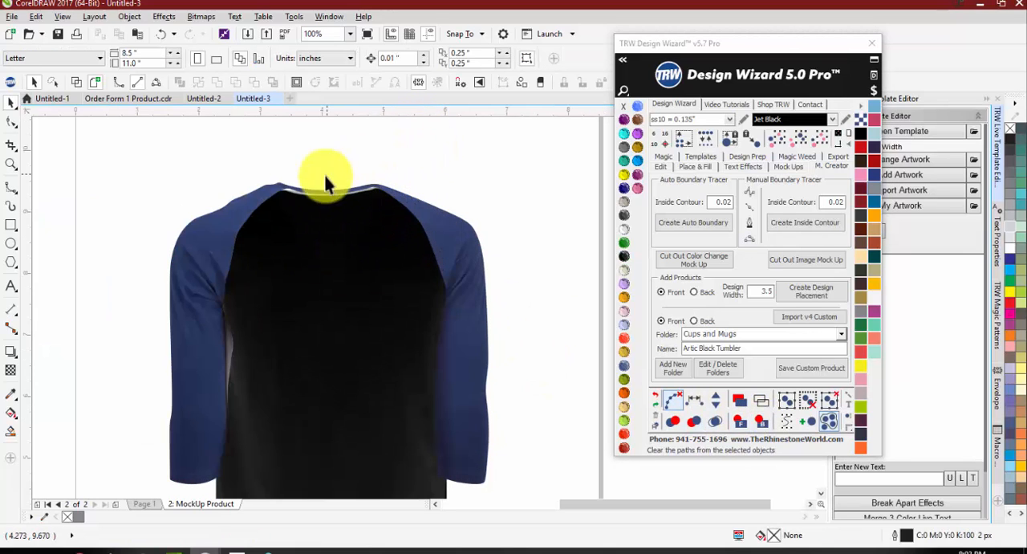
{"action": "scroll", "coordinate": [327, 178], "scroll_direction": "up", "scroll_amount": 2}
{"action": "left_click", "coordinate": [557, 209]}
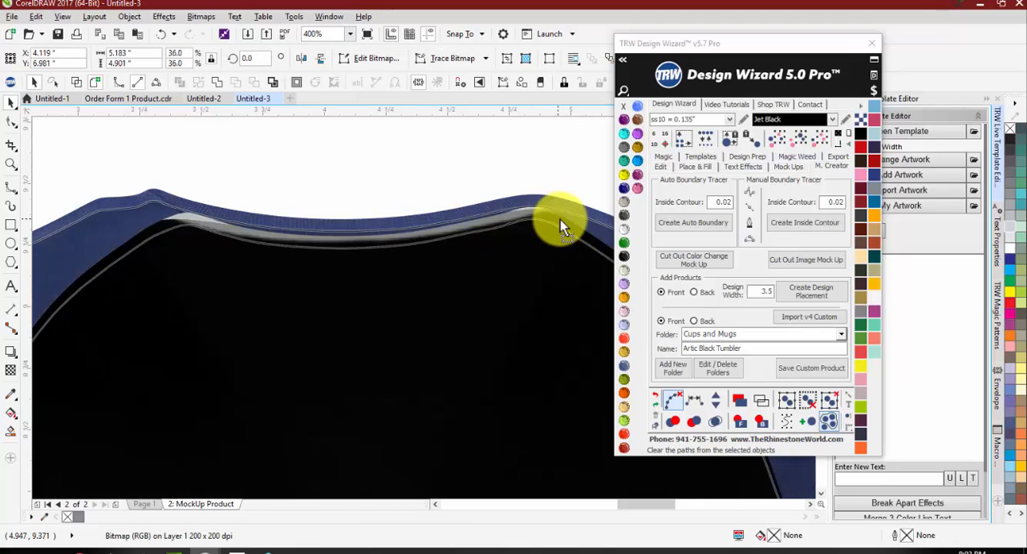
{"action": "left_click", "coordinate": [367, 146]}
{"action": "scroll", "coordinate": [358, 193], "scroll_direction": "down", "scroll_amount": 3}
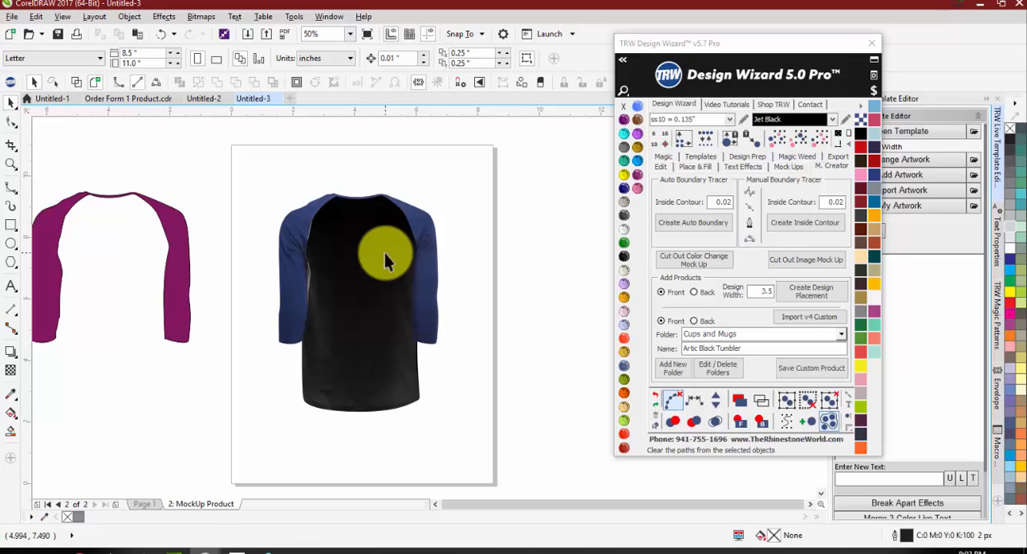
{"action": "scroll", "coordinate": [416, 253], "scroll_direction": "down", "scroll_amount": 1}
{"action": "scroll", "coordinate": [393, 267], "scroll_direction": "up", "scroll_amount": 1}
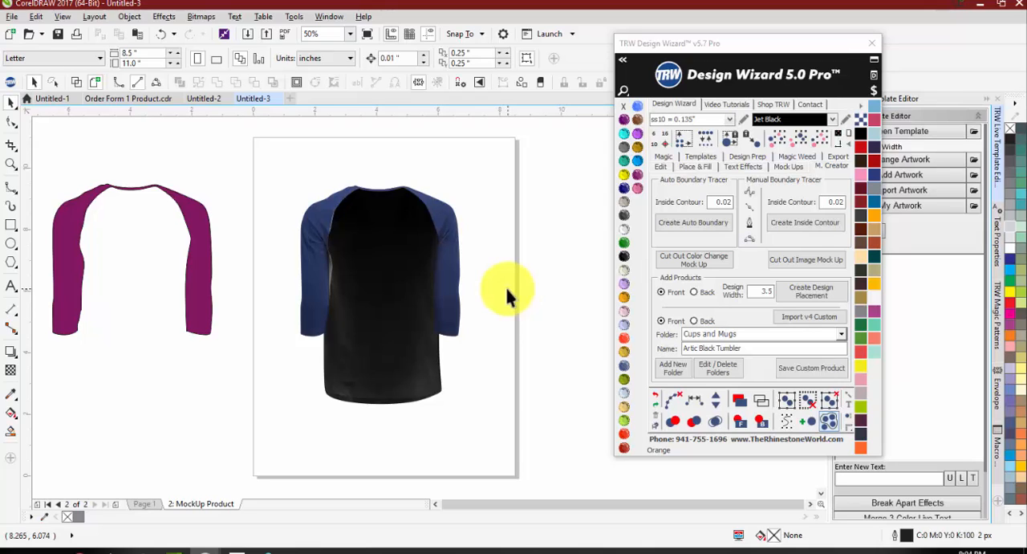
Step: Clear Page 1 of the shirt document by deleting the purple sleeves, the navy sleeve image and the white body
{"action": "left_click", "coordinate": [148, 503]}
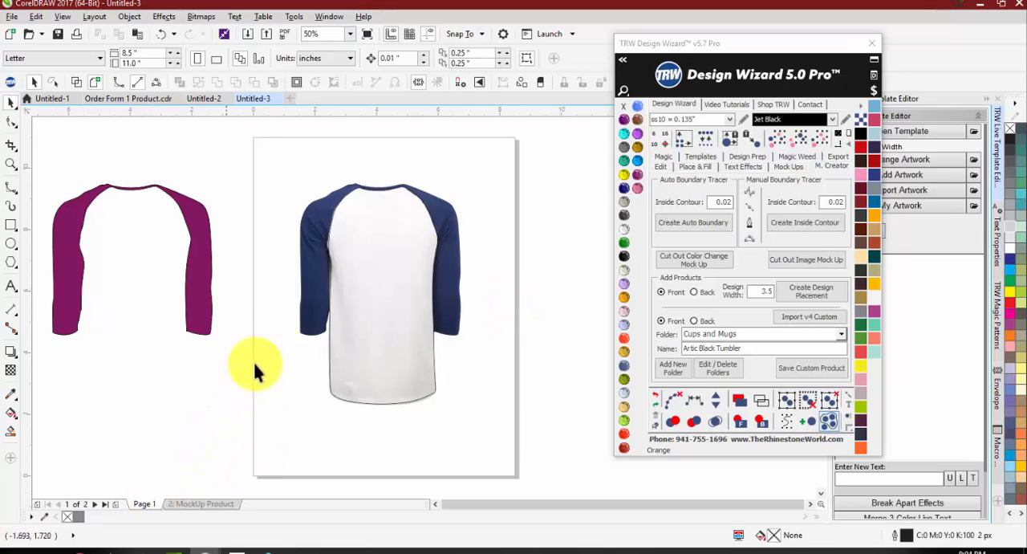
{"action": "scroll", "coordinate": [253, 370], "scroll_direction": "down", "scroll_amount": 3}
{"action": "left_click_drag", "start_coordinate": [160, 233], "coordinate": [505, 400]}
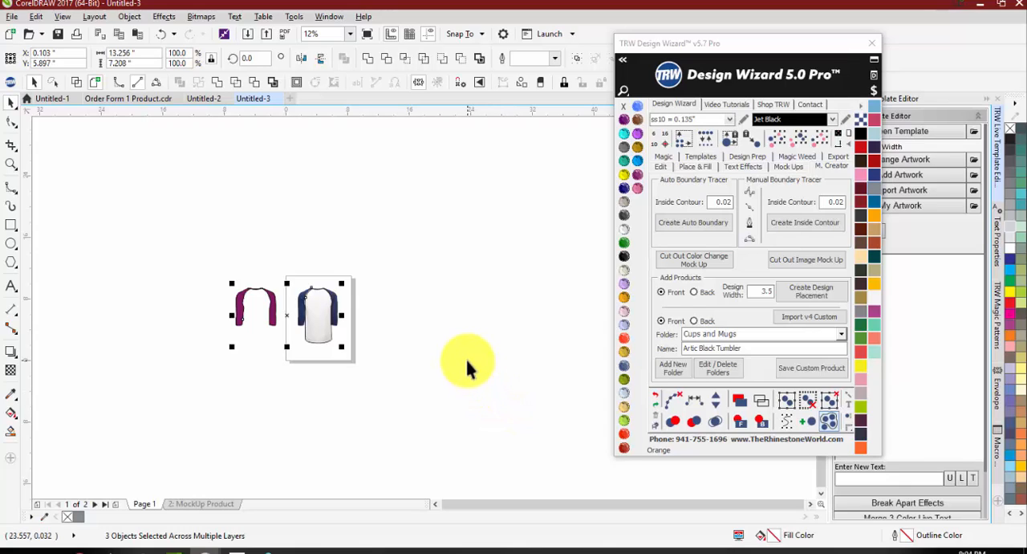
{"action": "key", "text": "Delete"}
{"action": "scroll", "coordinate": [314, 313], "scroll_direction": "up", "scroll_amount": 2}
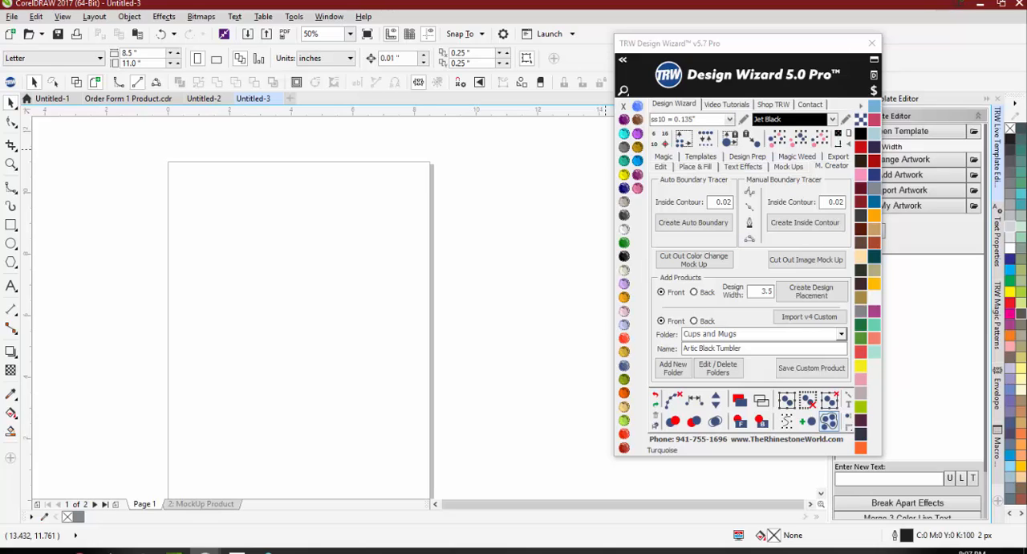
{"action": "left_click", "coordinate": [752, 195]}
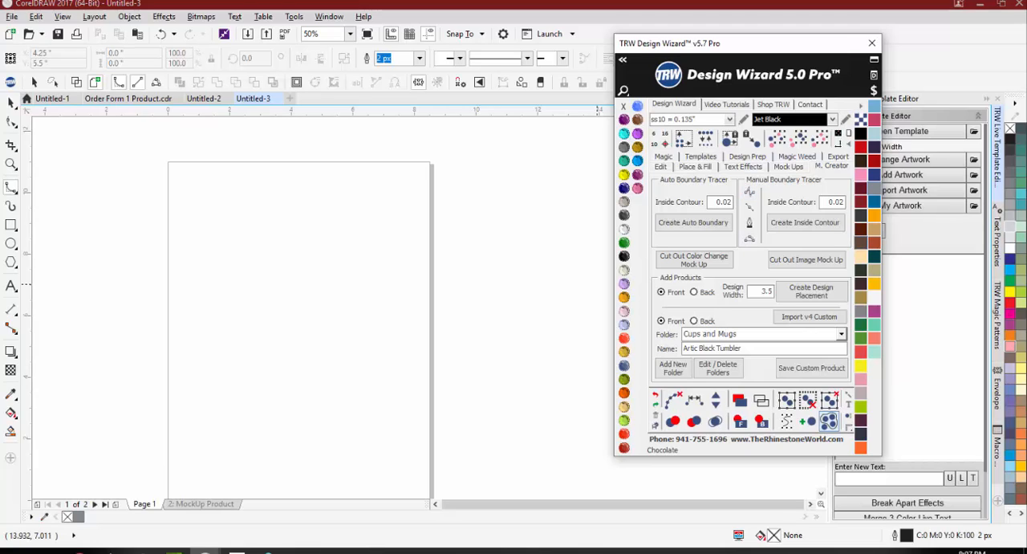
{"action": "left_click", "coordinate": [206, 552]}
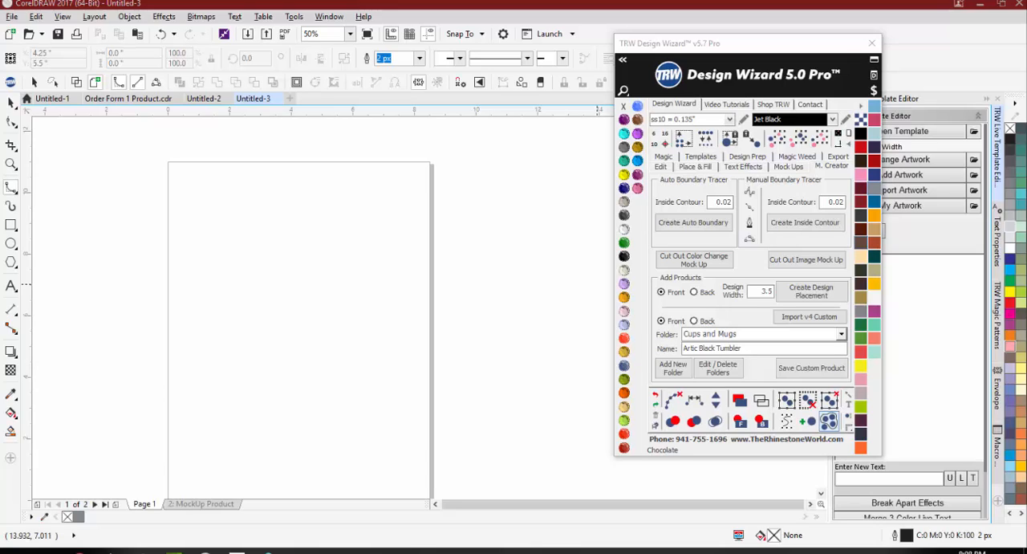
Step: Review the other open documents and the Untitled-1 mockup pages up to page 8, including the single-product and three-product order forms
{"action": "left_click", "coordinate": [111, 100]}
{"action": "left_click", "coordinate": [195, 100]}
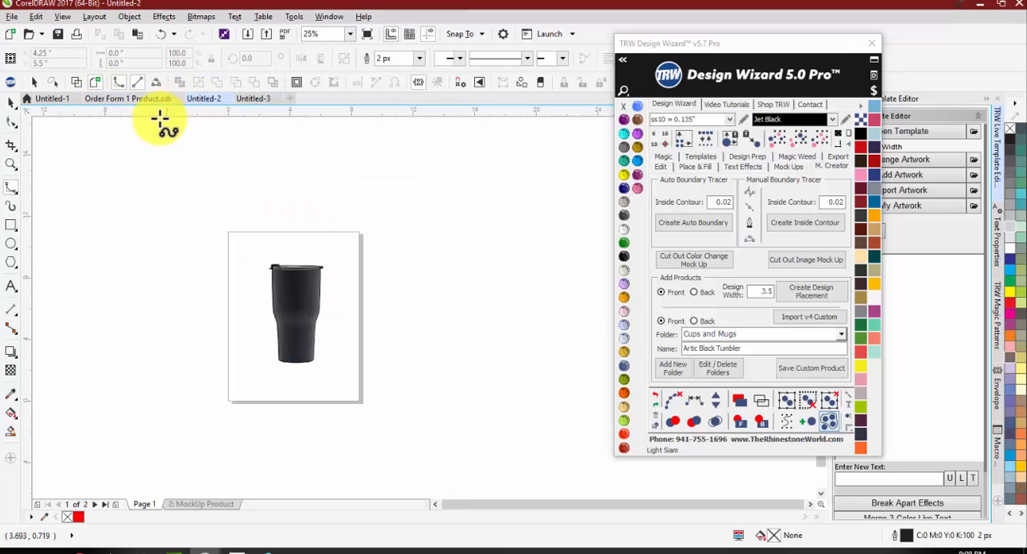
{"action": "left_click", "coordinate": [51, 99]}
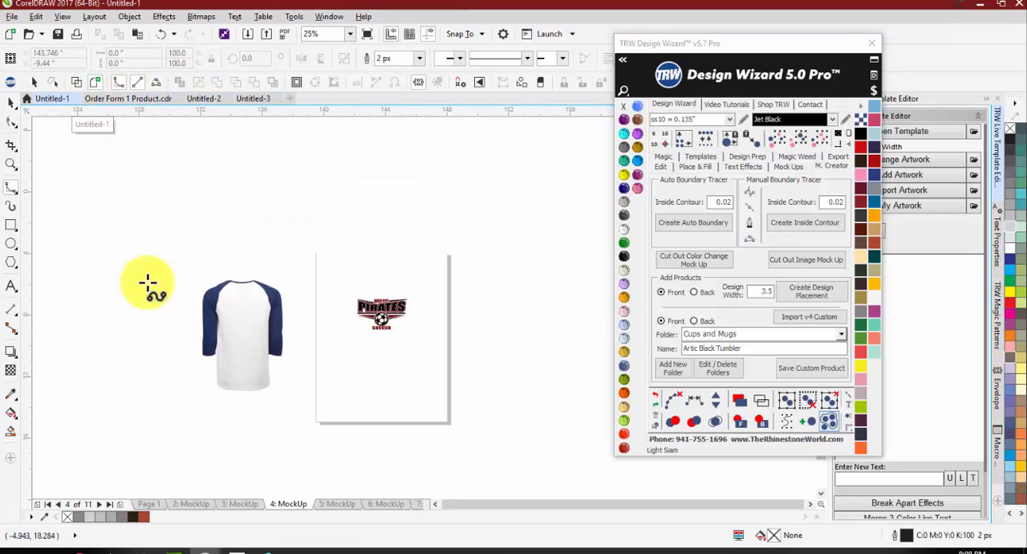
{"action": "left_click", "coordinate": [189, 504]}
{"action": "left_click", "coordinate": [245, 504]}
{"action": "left_click", "coordinate": [291, 504]}
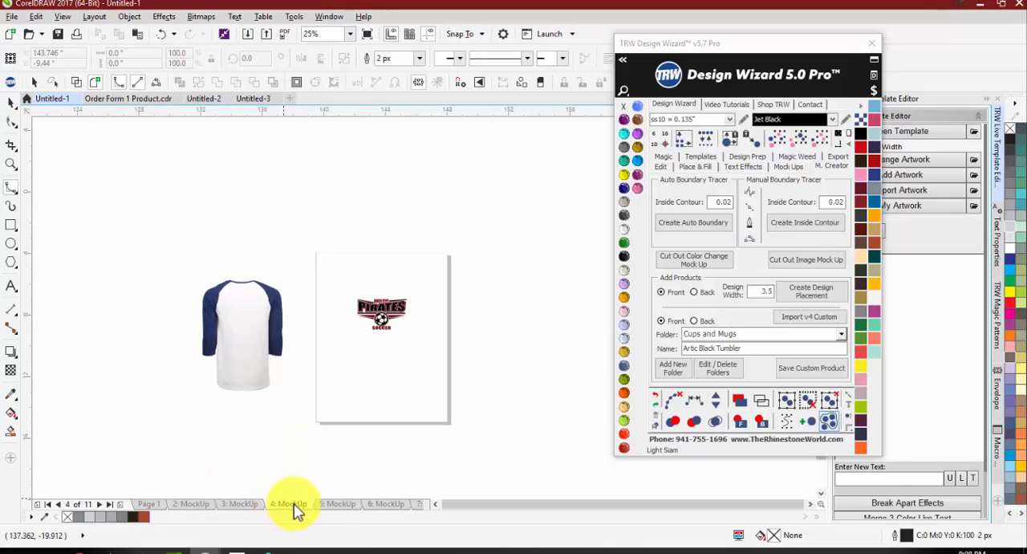
{"action": "left_click", "coordinate": [333, 504]}
{"action": "scroll", "coordinate": [379, 340], "scroll_direction": "up", "scroll_amount": 1}
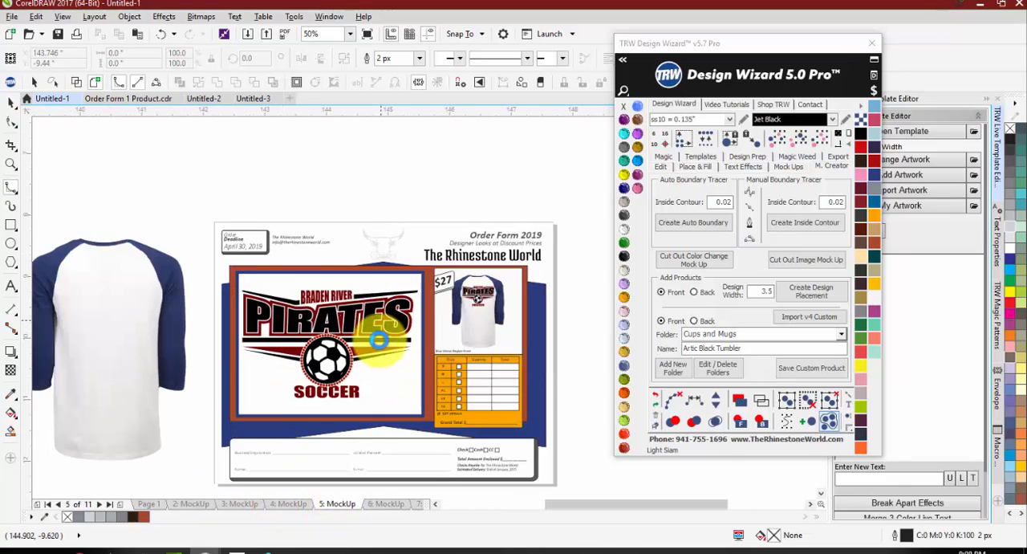
{"action": "scroll", "coordinate": [379, 339], "scroll_direction": "up", "scroll_amount": 1}
{"action": "scroll", "coordinate": [390, 414], "scroll_direction": "down", "scroll_amount": 1}
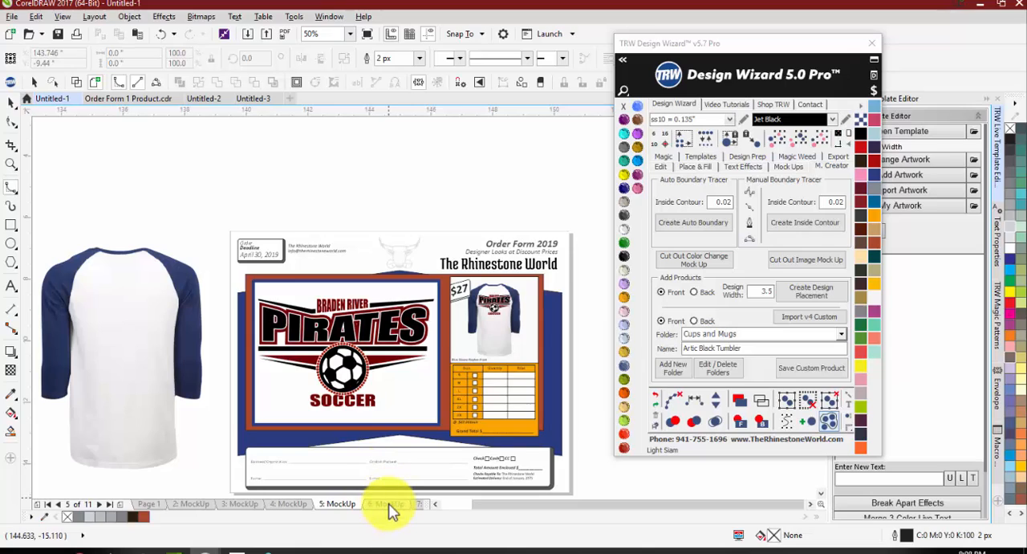
{"action": "left_click", "coordinate": [389, 504]}
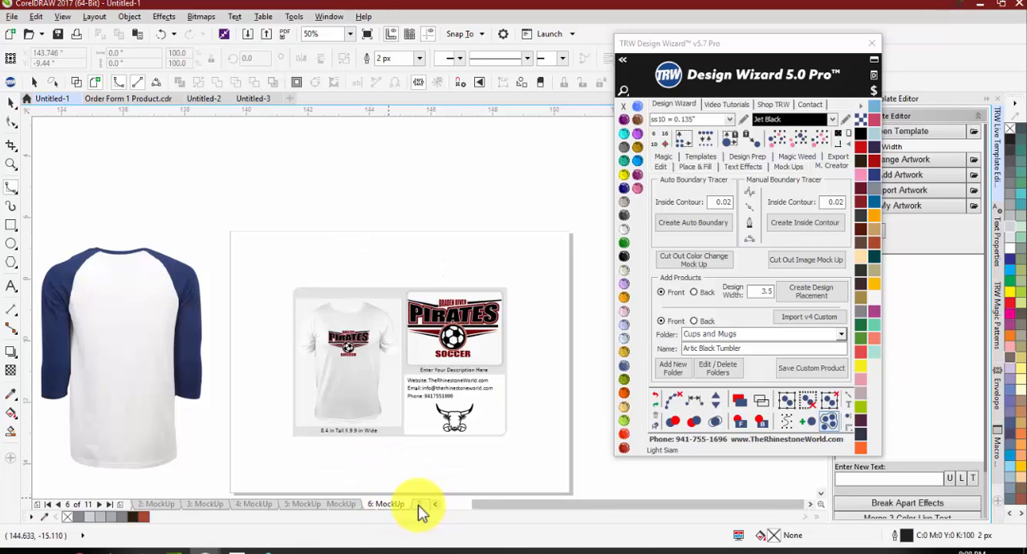
{"action": "left_click", "coordinate": [419, 504]}
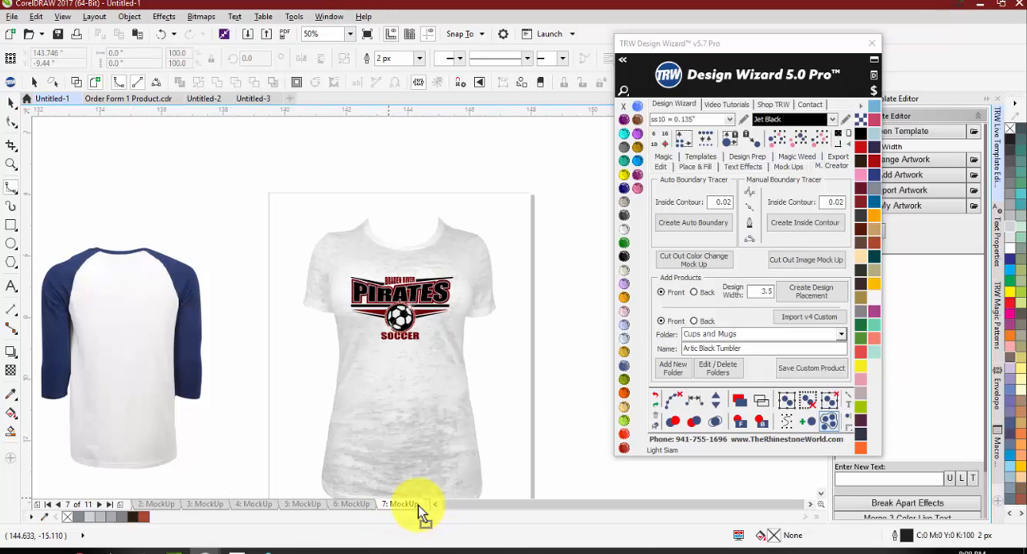
{"action": "left_click", "coordinate": [100, 504]}
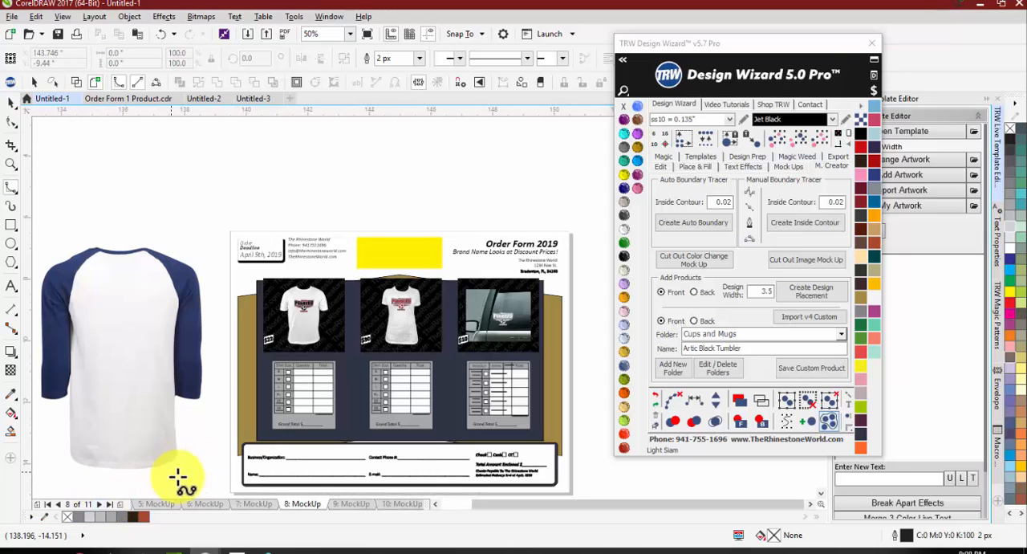
Step: Fill the black background of the men's T-shirt panel on the three-product order form with Crystal
{"action": "left_click", "coordinate": [16, 102]}
{"action": "scroll", "coordinate": [330, 325], "scroll_direction": "up", "scroll_amount": 2}
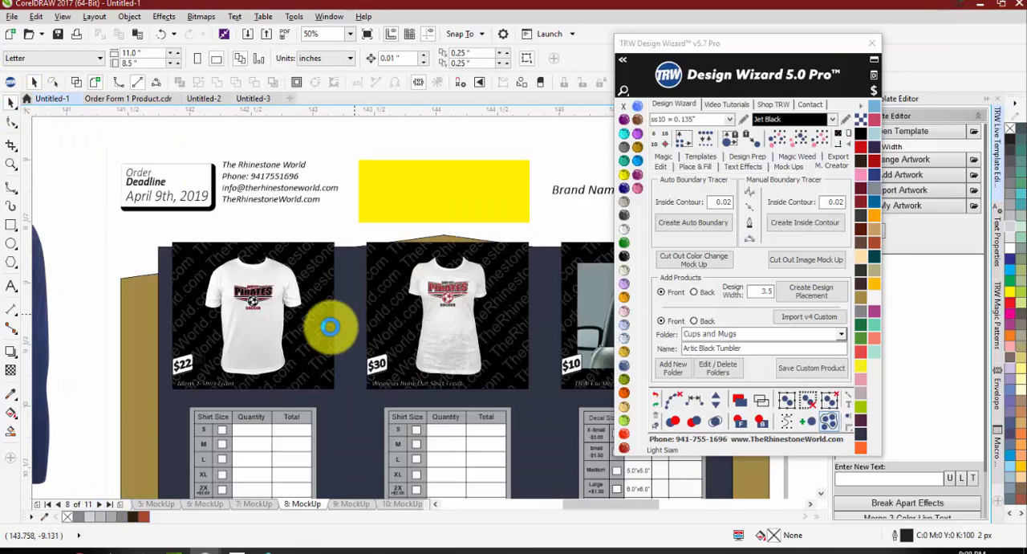
{"action": "scroll", "coordinate": [330, 326], "scroll_direction": "up", "scroll_amount": 1}
{"action": "left_click", "coordinate": [324, 328]}
{"action": "scroll", "coordinate": [337, 294], "scroll_direction": "down", "scroll_amount": 1}
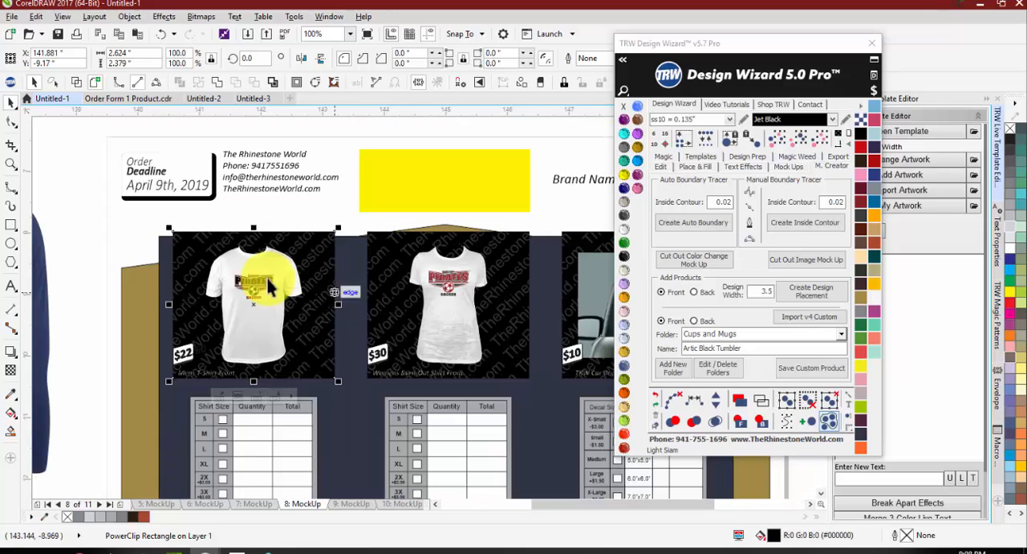
{"action": "left_click", "coordinate": [113, 238]}
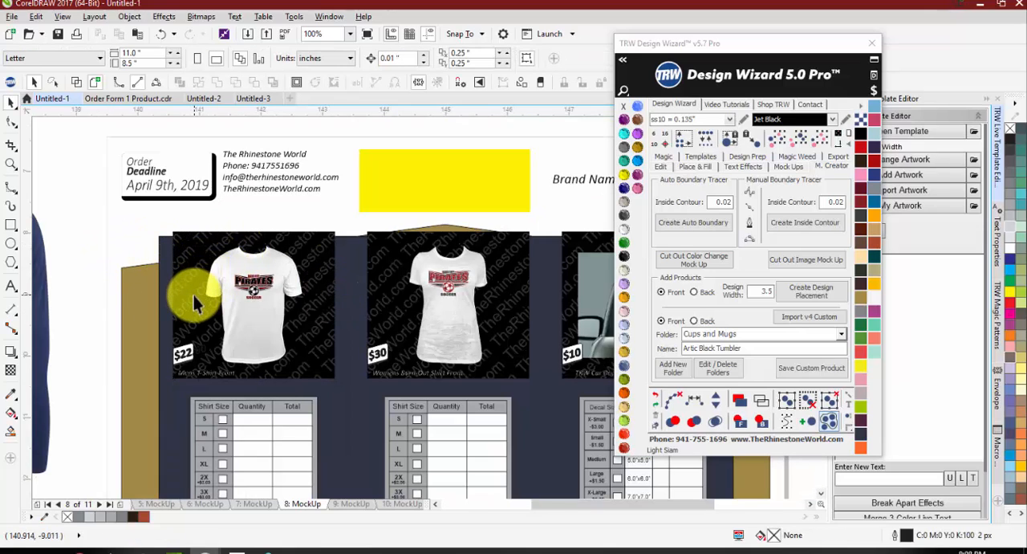
{"action": "left_click", "coordinate": [191, 301]}
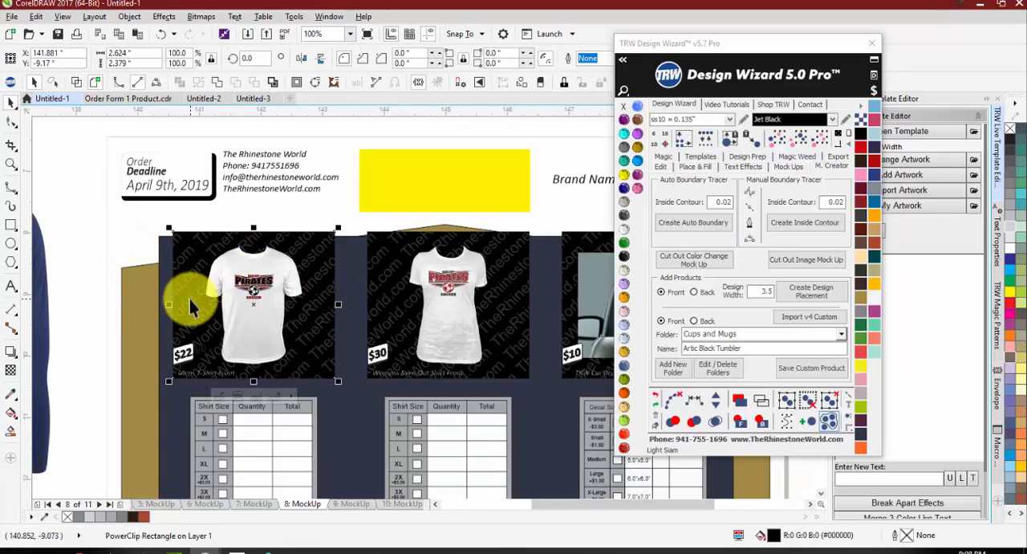
{"action": "left_click", "coordinate": [626, 237]}
{"action": "left_click", "coordinate": [114, 265]}
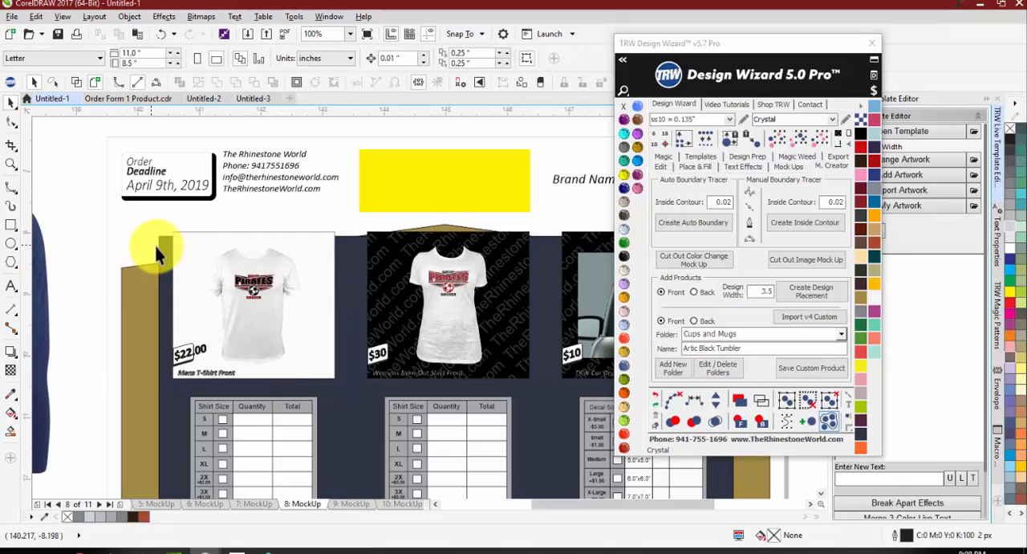
Step: Open the men's T-shirt panel's PowerClip for editing and shift its watermark group slightly to X 141.651, Y -9.229 inches
{"action": "left_click", "coordinate": [180, 245]}
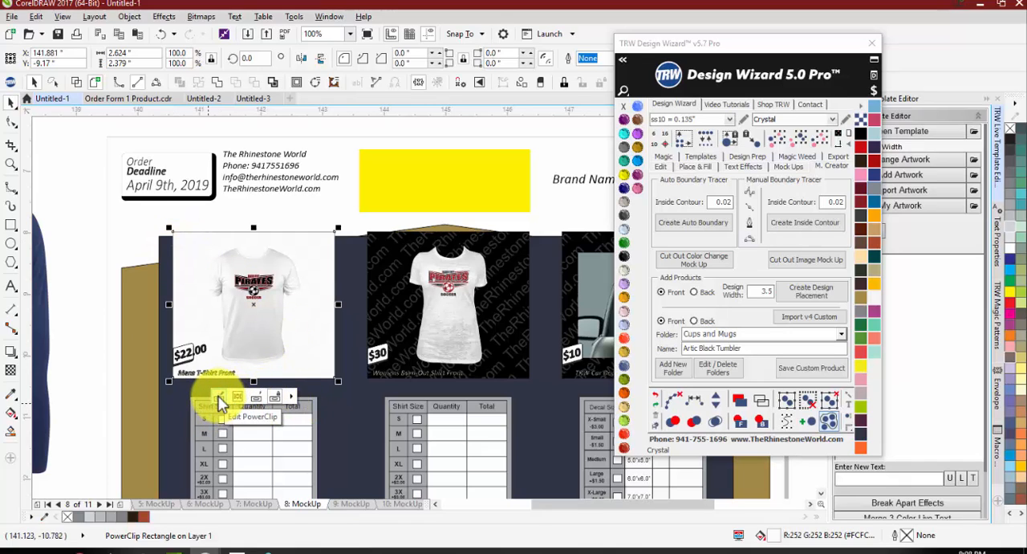
{"action": "left_click", "coordinate": [219, 398]}
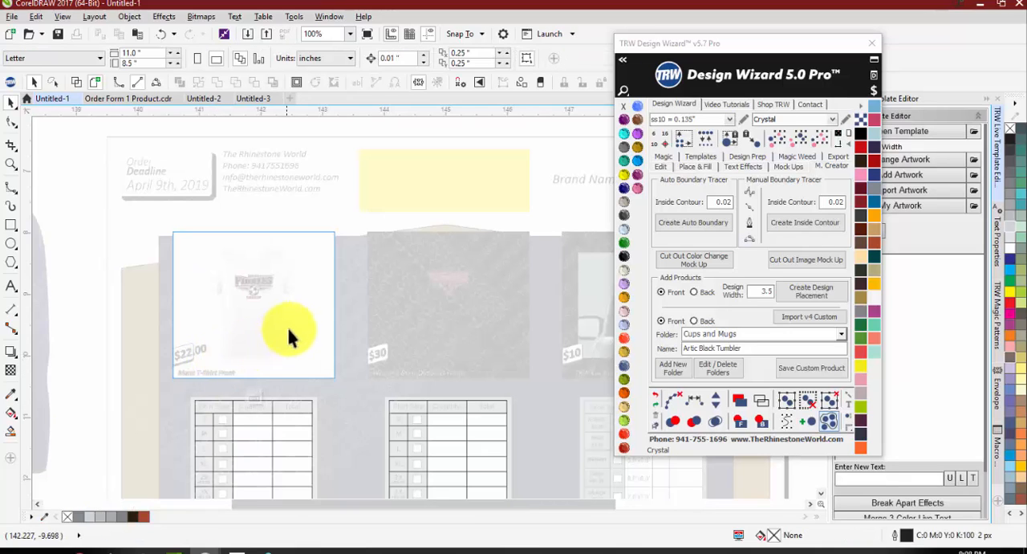
{"action": "scroll", "coordinate": [305, 298], "scroll_direction": "down", "scroll_amount": 2}
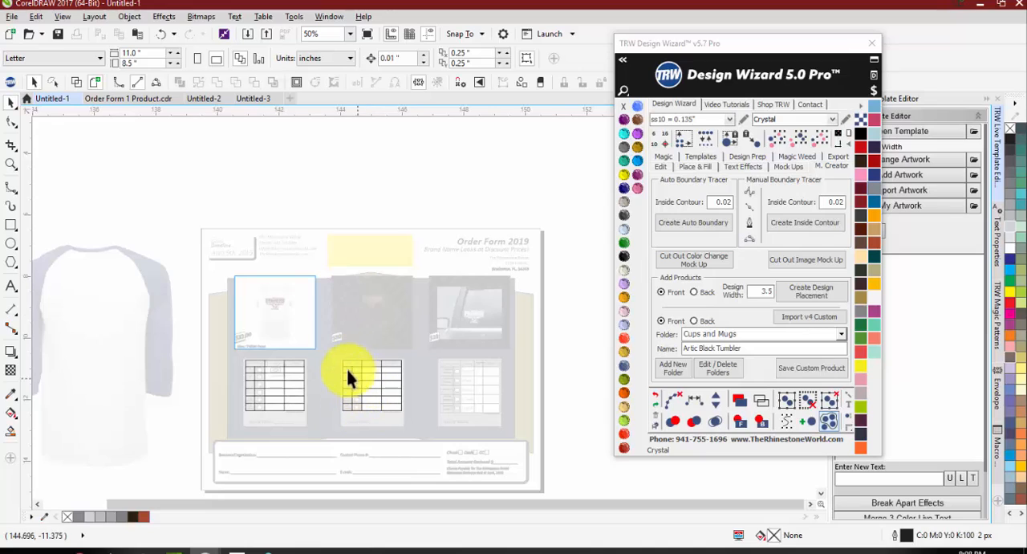
{"action": "scroll", "coordinate": [315, 390], "scroll_direction": "up", "scroll_amount": 2}
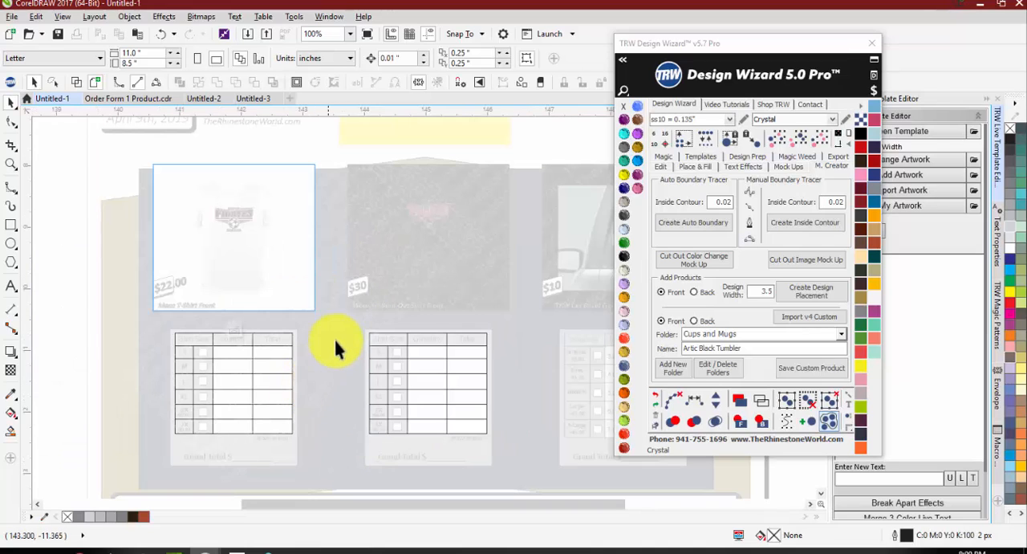
{"action": "scroll", "coordinate": [399, 291], "scroll_direction": "down", "scroll_amount": 1}
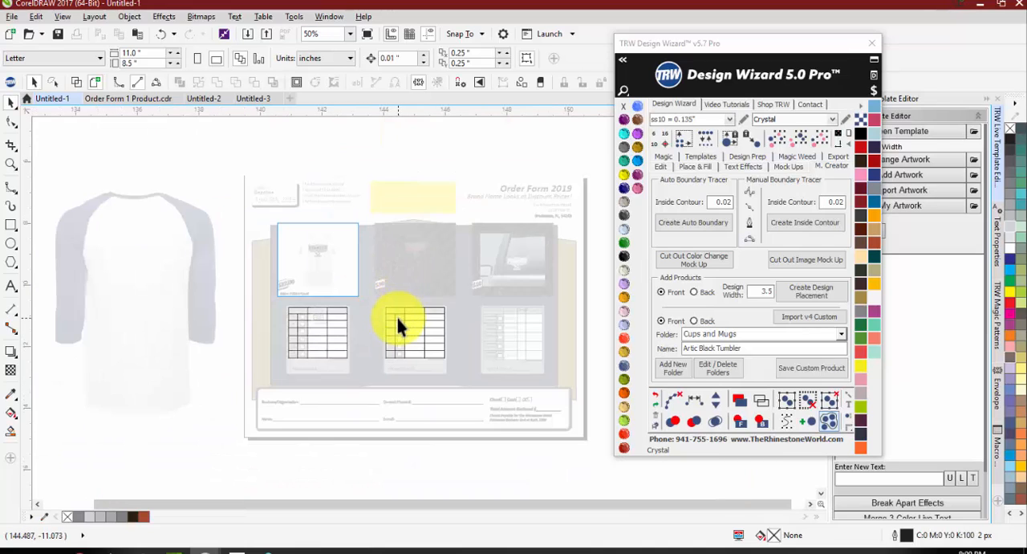
{"action": "left_click", "coordinate": [315, 331]}
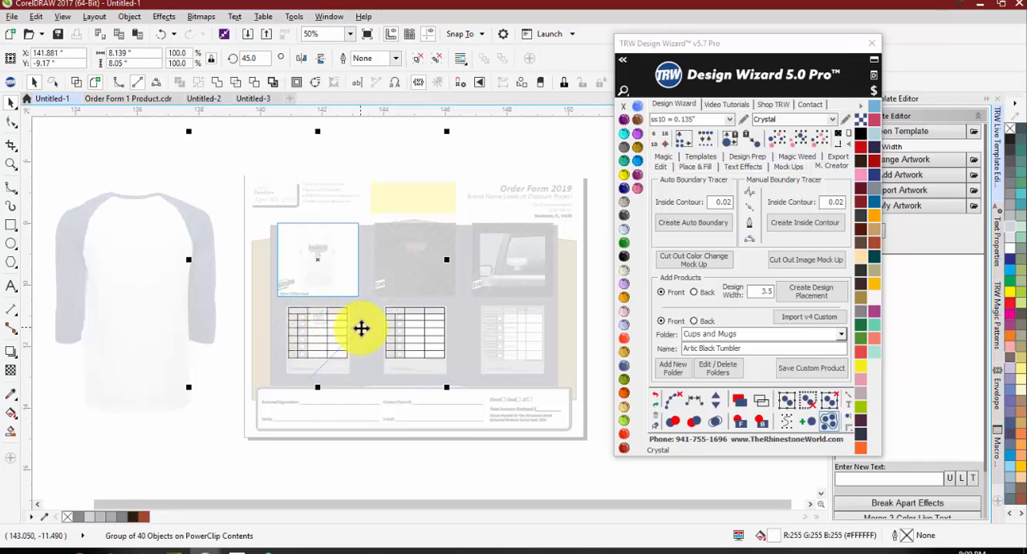
{"action": "left_click_drag", "start_coordinate": [359, 327], "coordinate": [262, 331]}
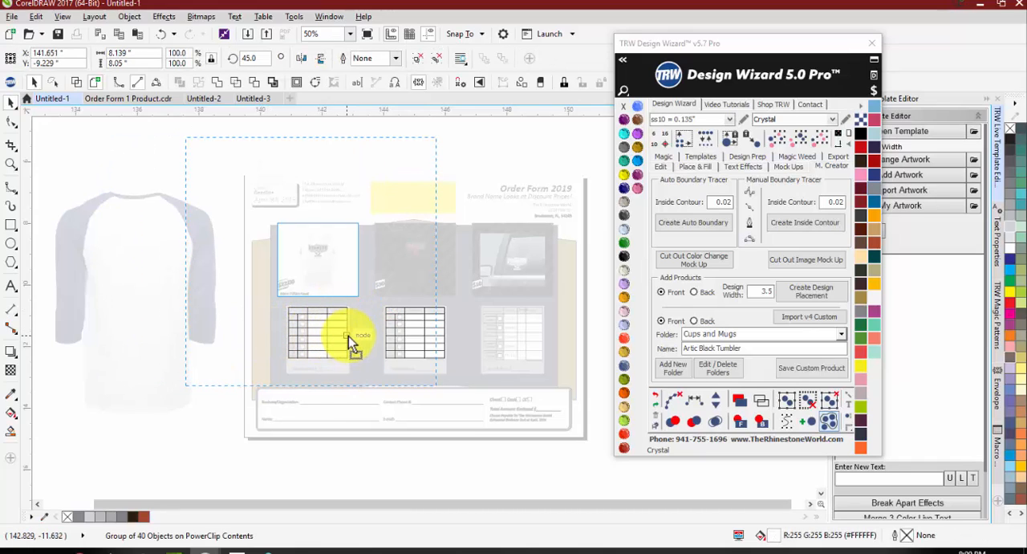
Step: Try Emerald and Sapphire on the men's T-shirt panel's watermark text and leave the PowerClip editing
{"action": "left_click", "coordinate": [625, 243]}
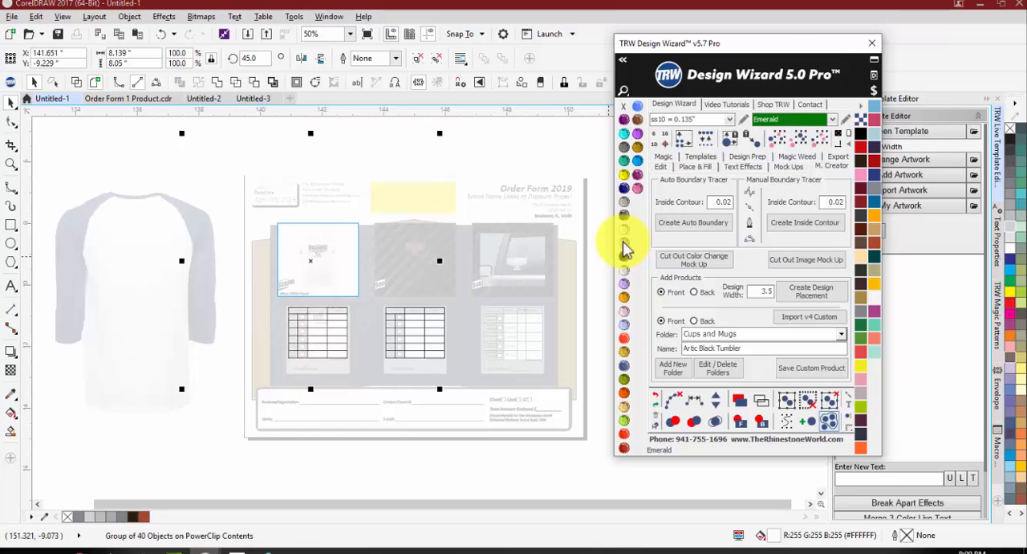
{"action": "scroll", "coordinate": [288, 278], "scroll_direction": "up", "scroll_amount": 1}
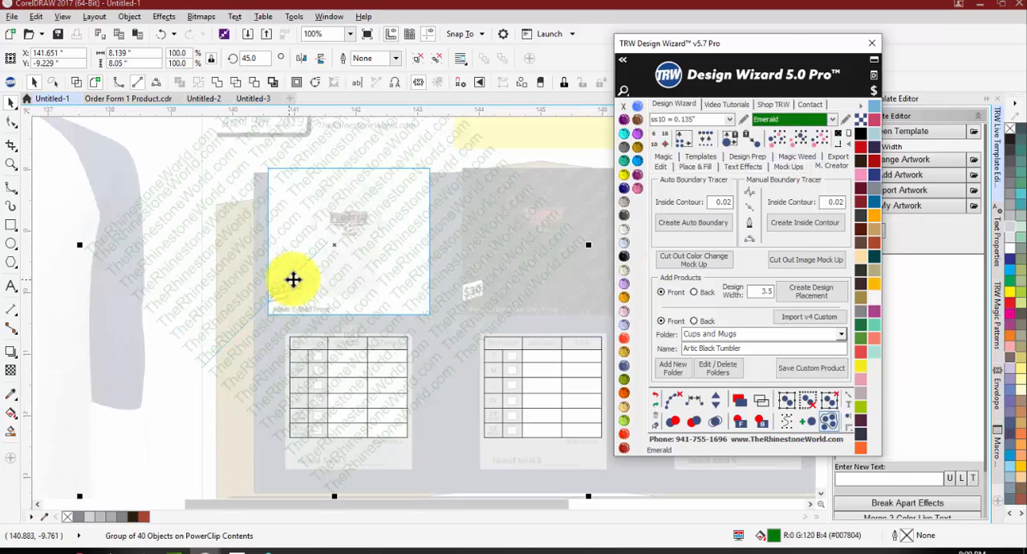
{"action": "left_click", "coordinate": [637, 109]}
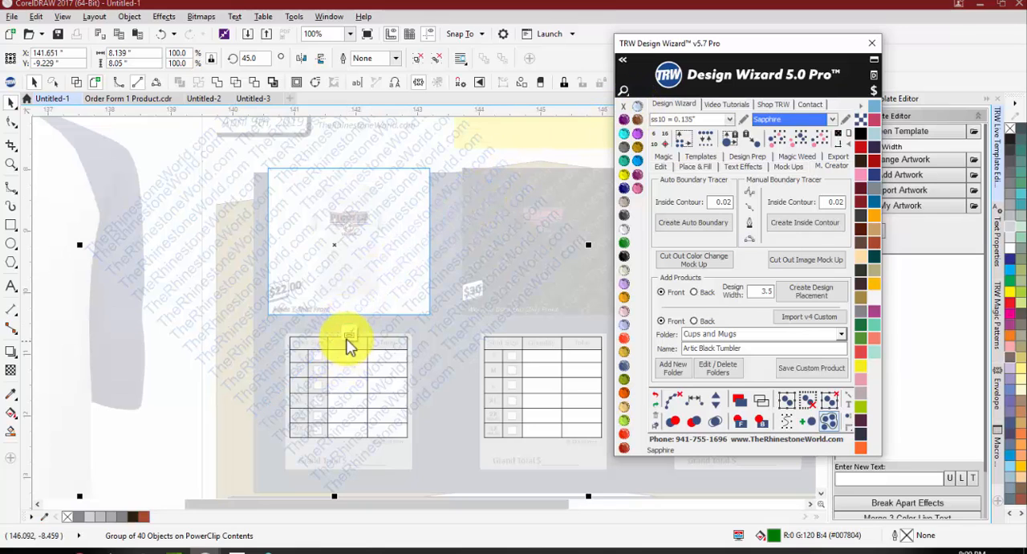
{"action": "left_click", "coordinate": [346, 322]}
{"action": "left_click", "coordinate": [191, 323]}
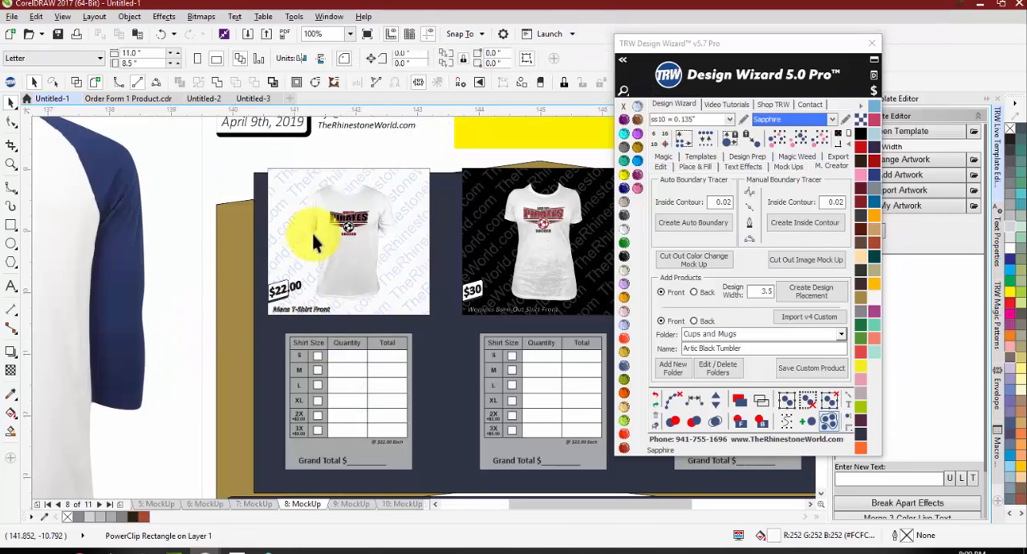
Step: Recolor the watermark inside the men's T-shirt panel's PowerClip to Orange and finish editing the PowerClip
{"action": "left_click", "coordinate": [412, 189]}
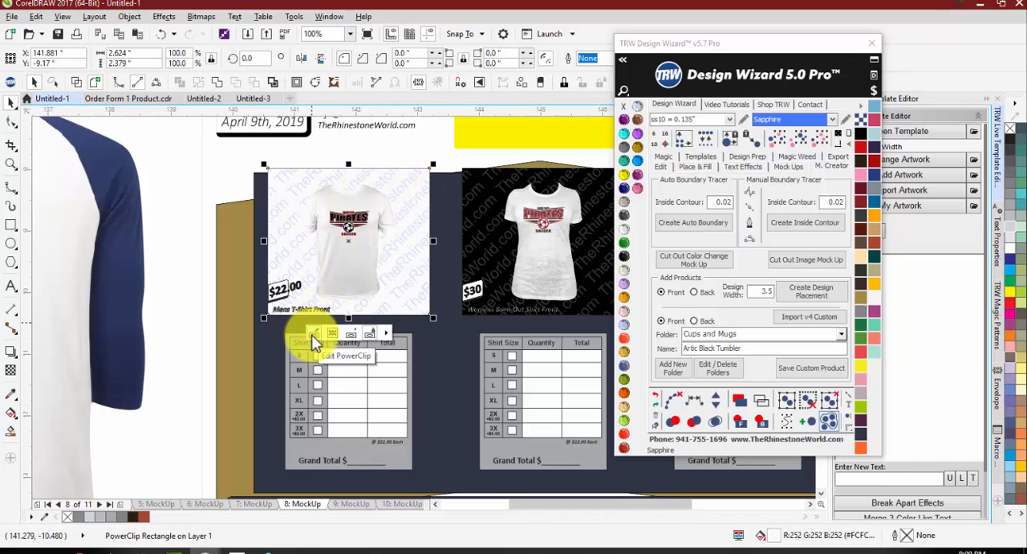
{"action": "left_click", "coordinate": [313, 334]}
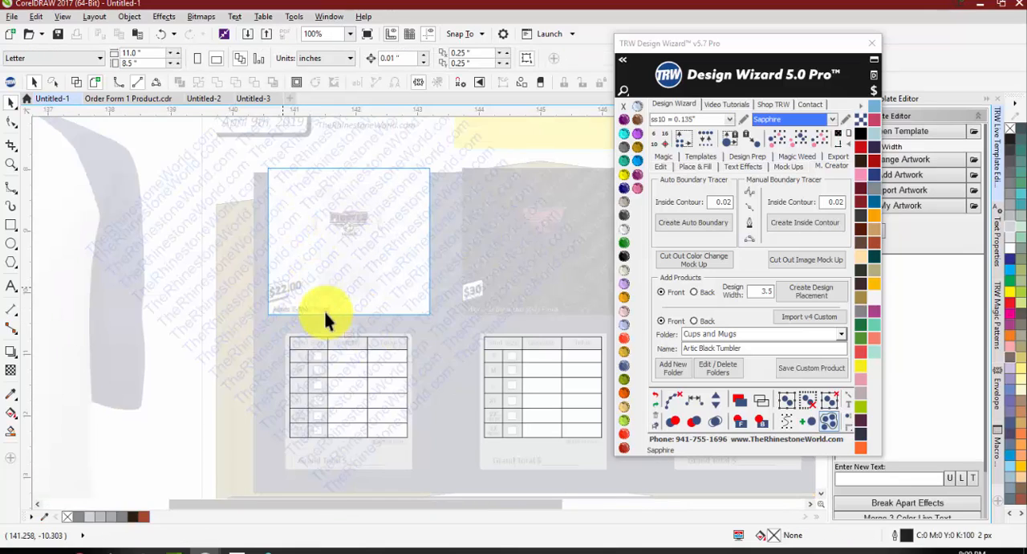
{"action": "left_click", "coordinate": [195, 237]}
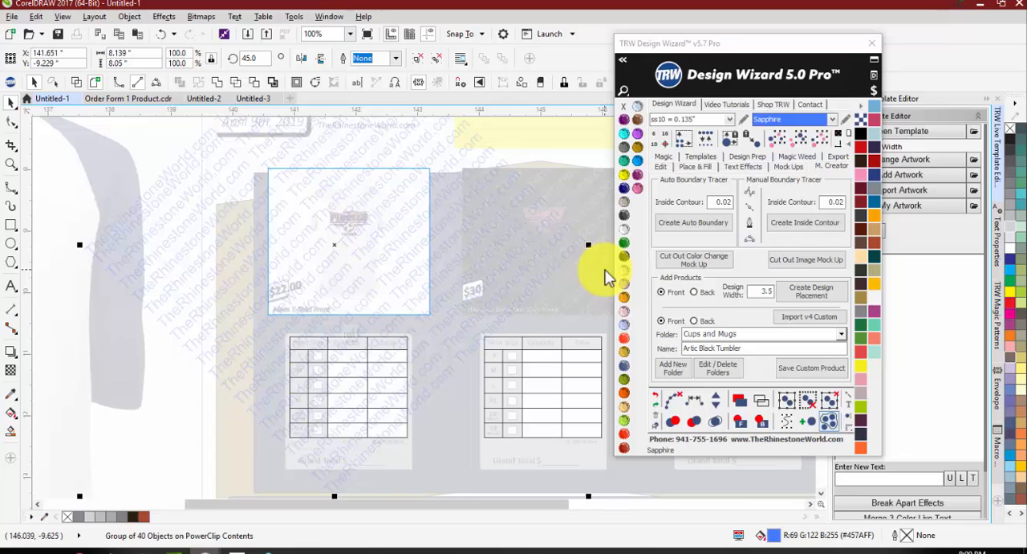
{"action": "left_click", "coordinate": [625, 394]}
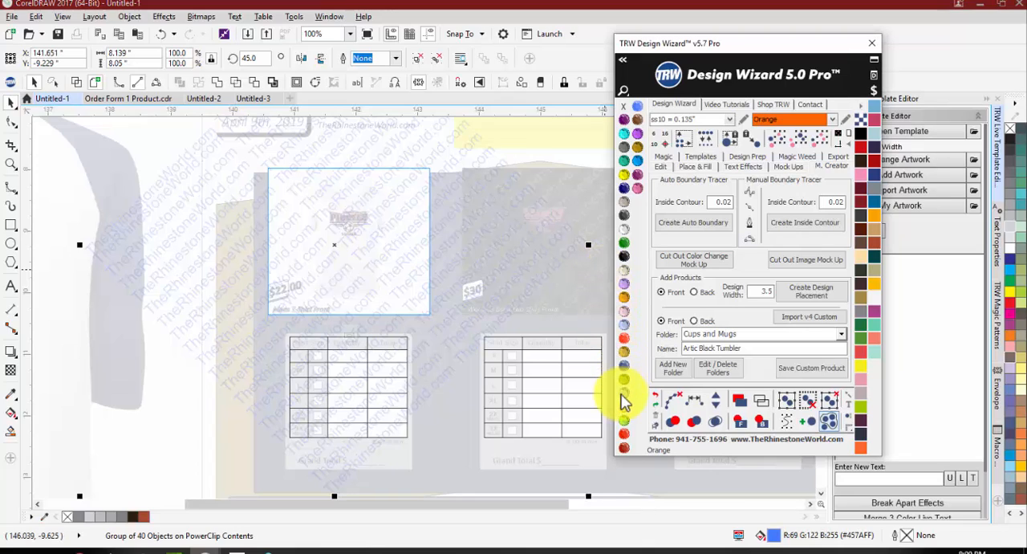
{"action": "left_click", "coordinate": [352, 335]}
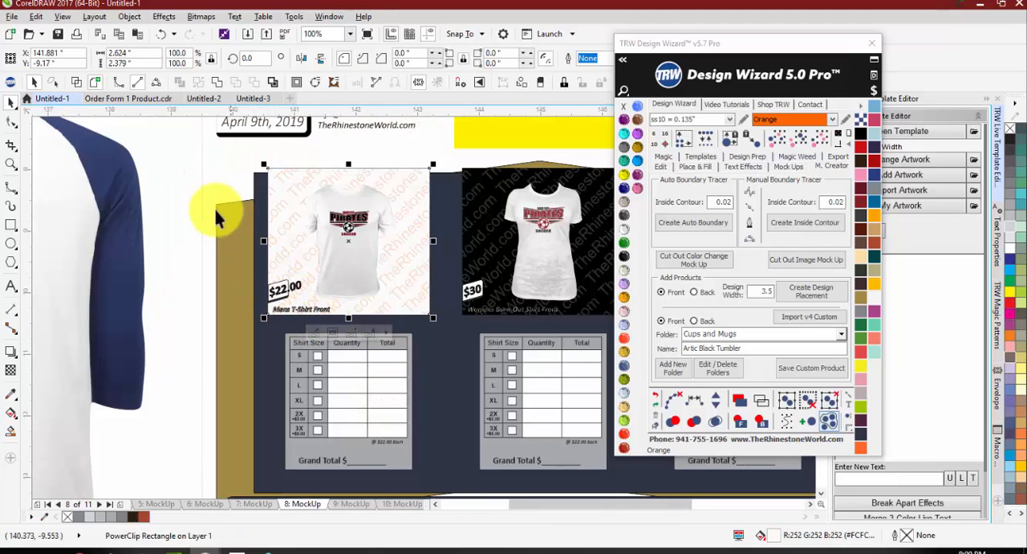
{"action": "left_click", "coordinate": [184, 192]}
{"action": "scroll", "coordinate": [237, 205], "scroll_direction": "down", "scroll_amount": 5}
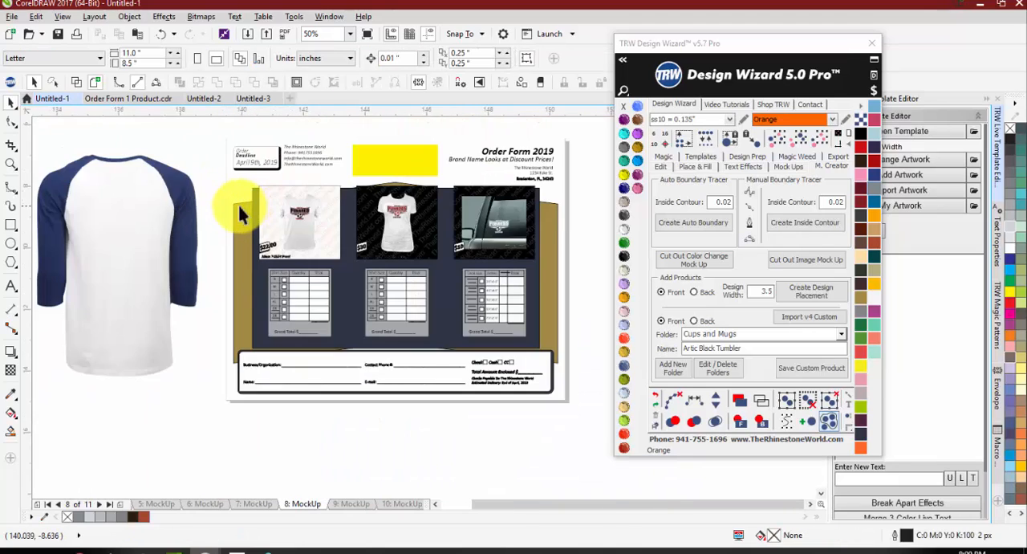